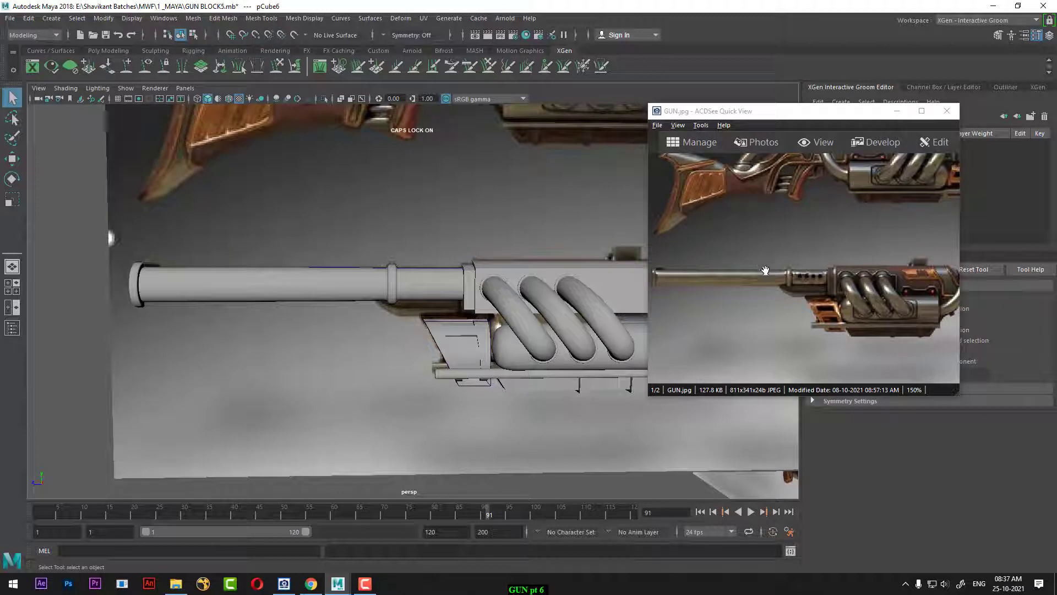
- Compare the blocked-out barrel and body with the matching parts of the rifle in the GUN.jpg reference
click(430, 282)
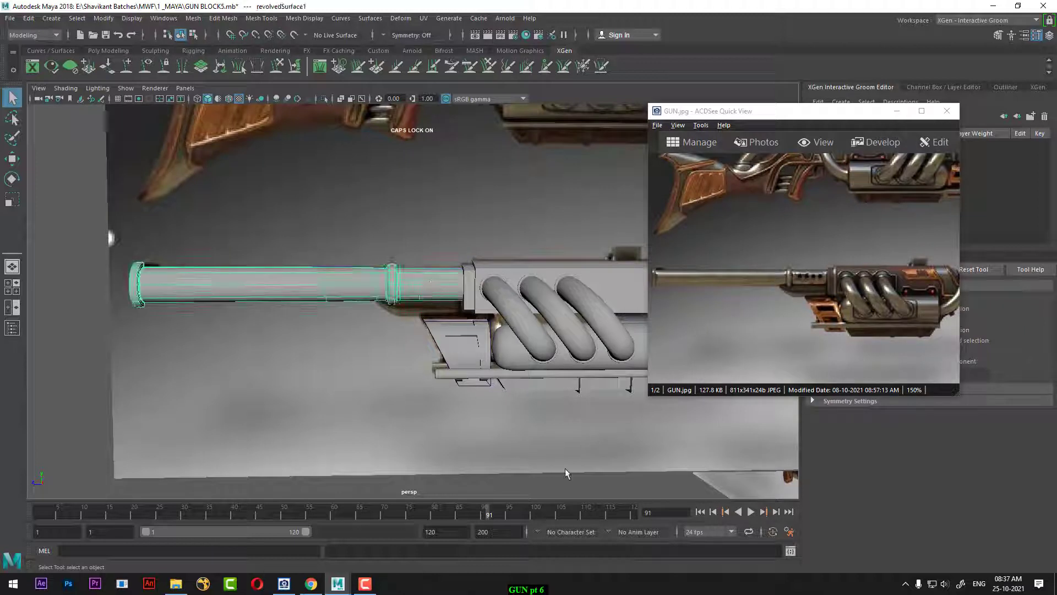
click(364, 584)
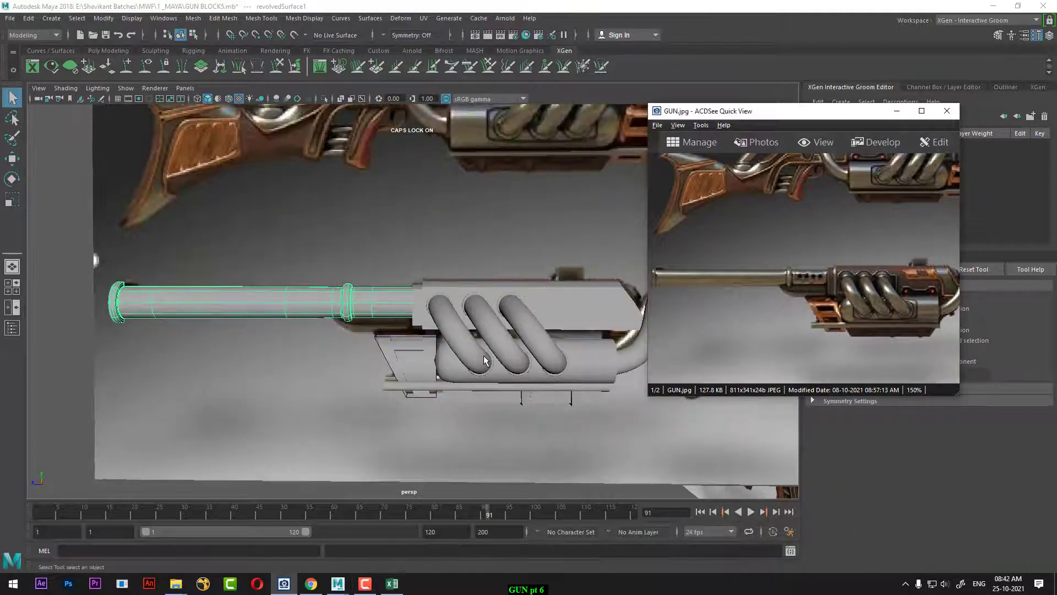
alt+drag(413, 359, 404, 386)
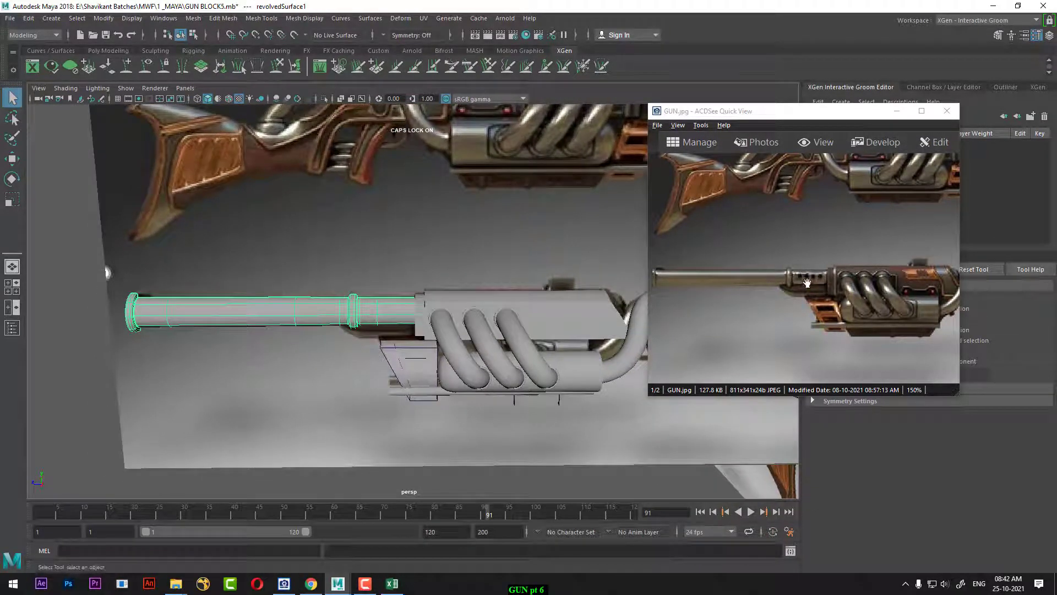
drag(813, 290, 822, 222)
scroll(820, 315, up, 1)
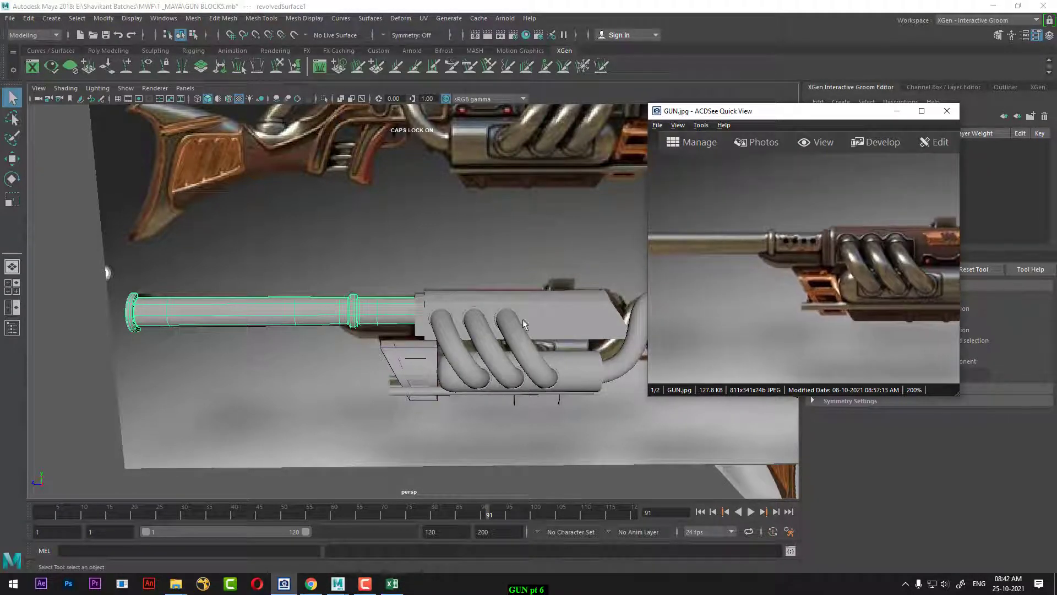
drag(846, 276, 737, 274)
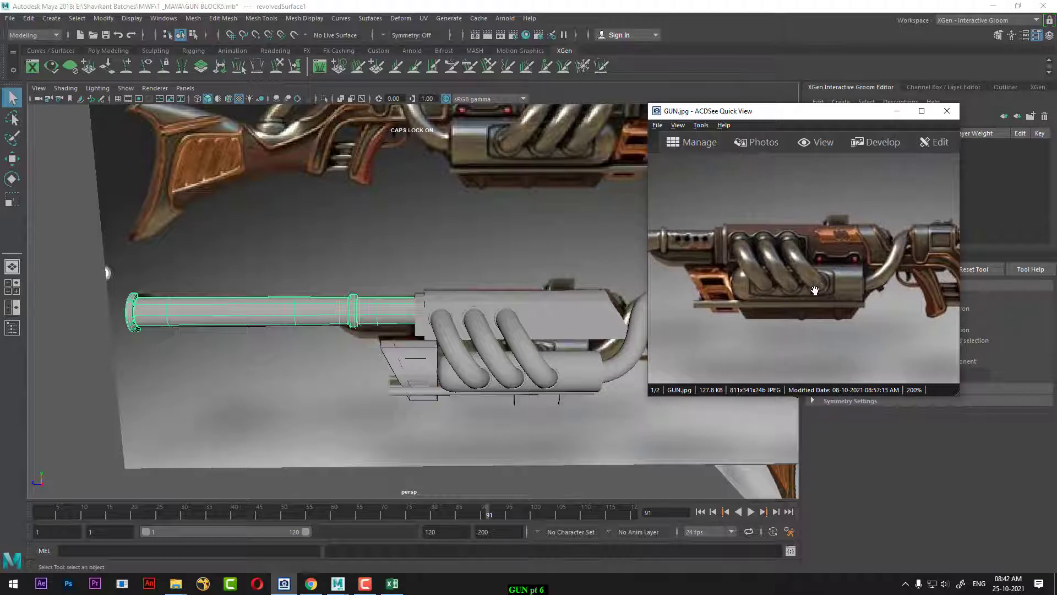
alt+middle_drag(546, 348, 495, 373)
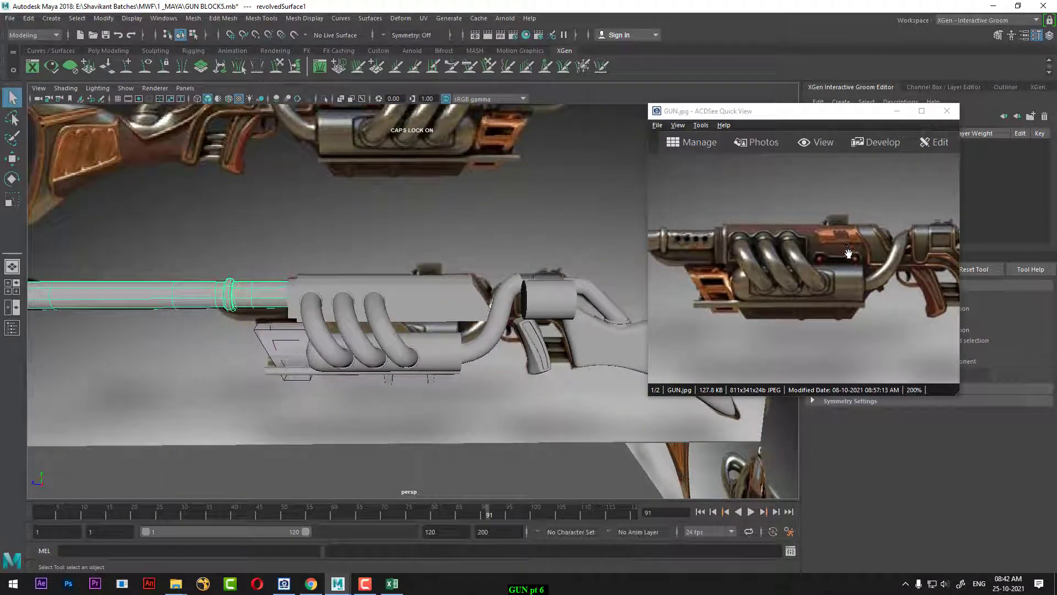
- Enlarge the reference viewer, go to MAYA.JPG and examine the rifle's front, rear and close-up views
click(921, 111)
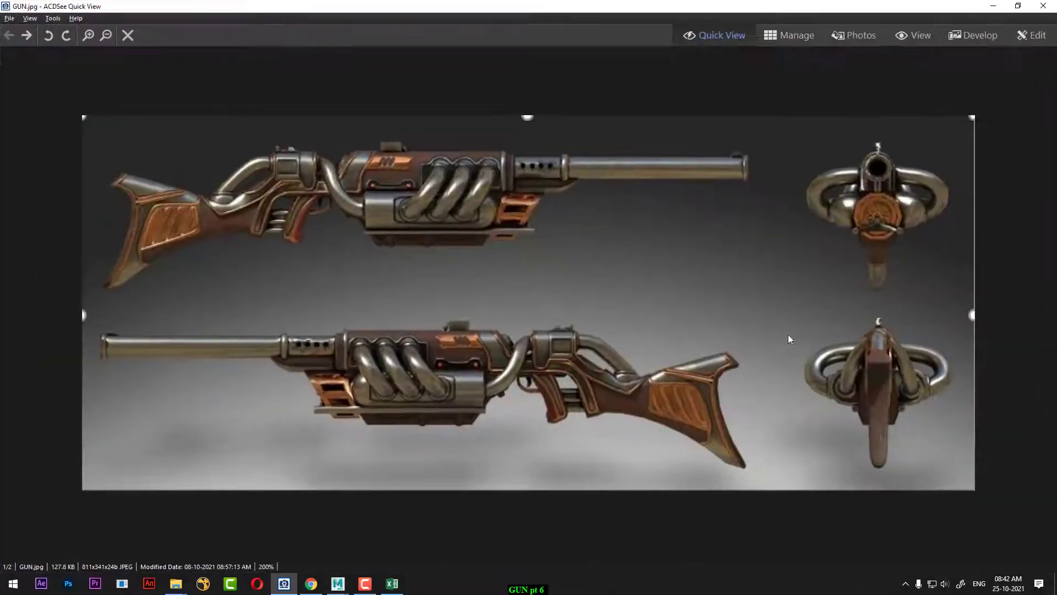
scroll(721, 330, down, 1)
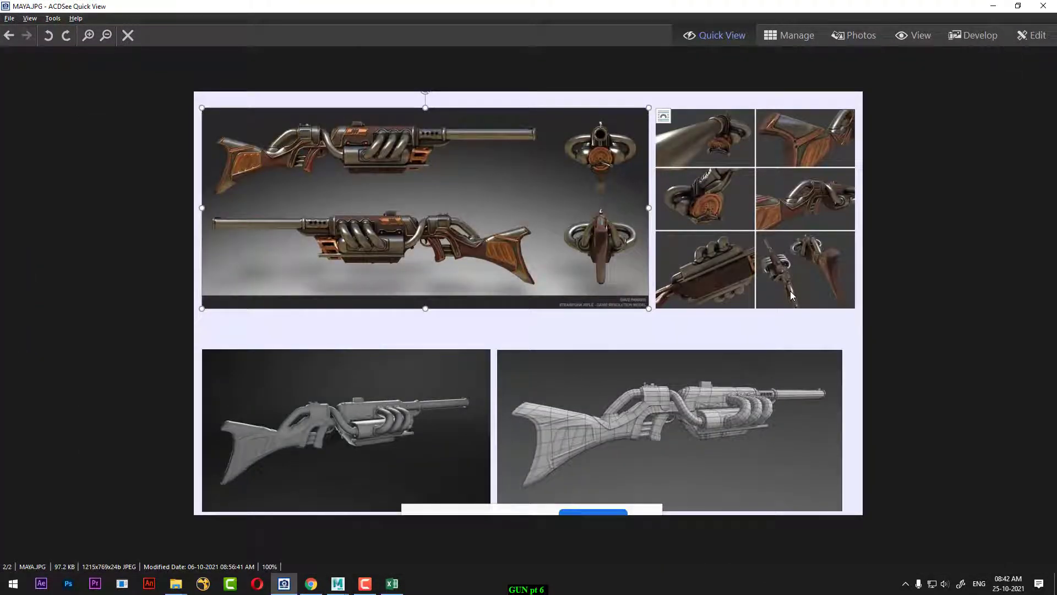
ctrl+scroll(785, 292, up, 3)
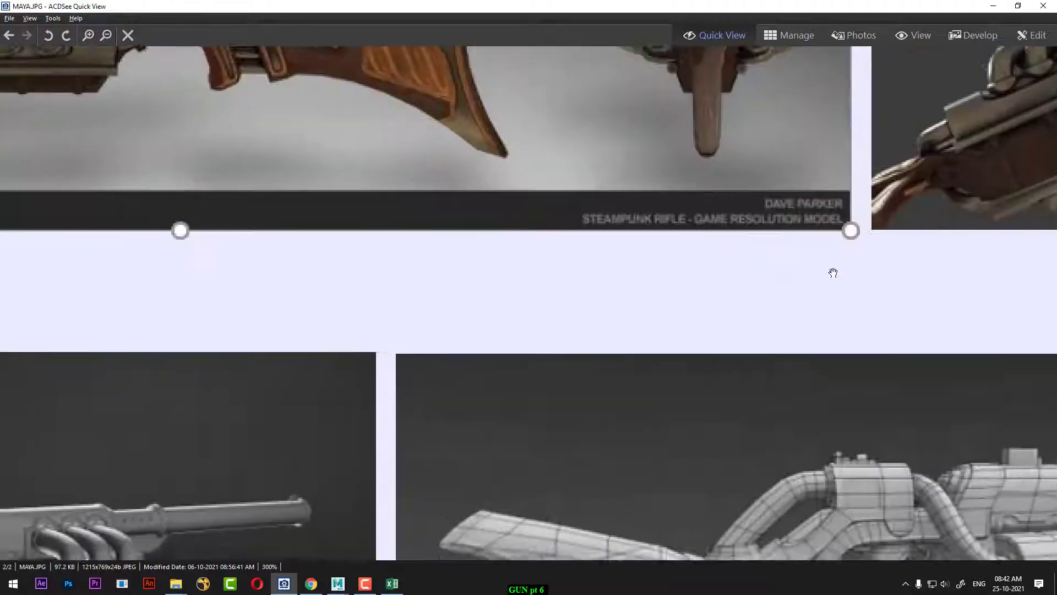
drag(936, 94, 491, 471)
drag(717, 287, 667, 367)
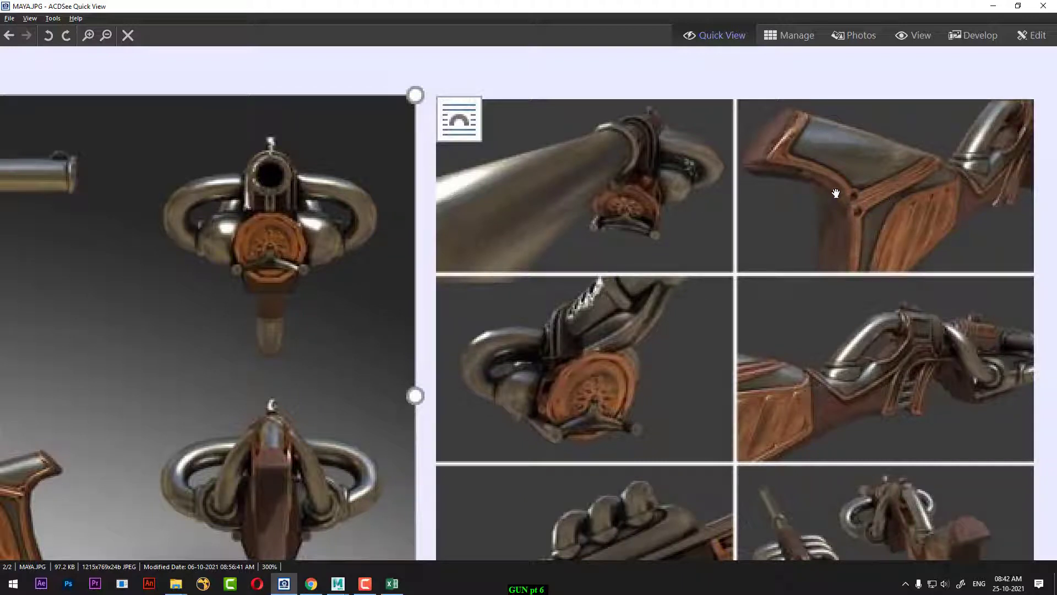
drag(645, 4, 726, 106)
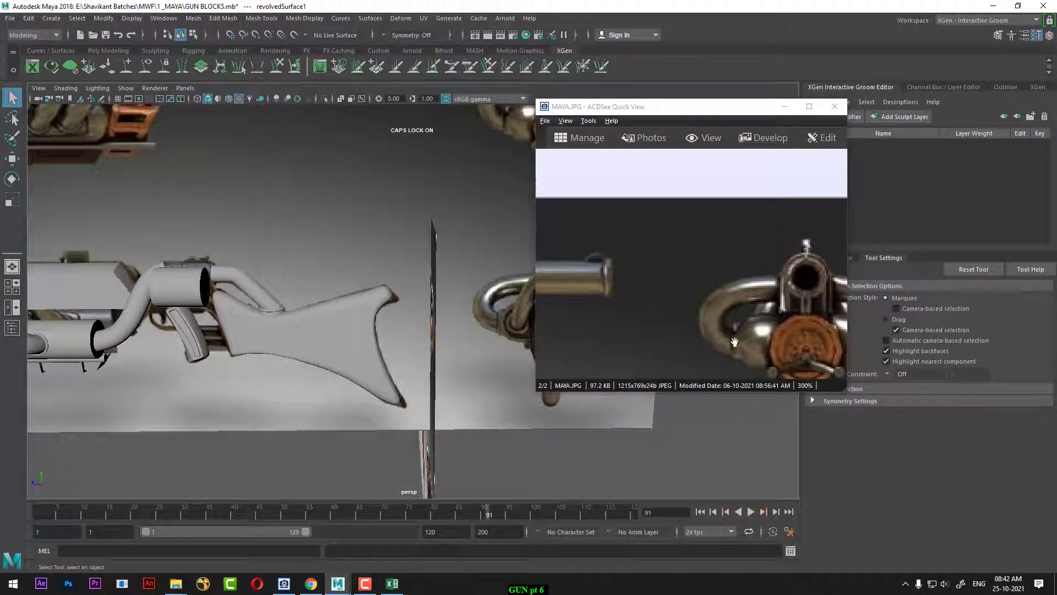
- Examine the close-ups of the stock, front disc and underside of the body in MAYA.JPG beside the model
drag(745, 317, 696, 309)
scroll(722, 301, down, 2)
scroll(722, 302, down, 1)
scroll(753, 282, up, 2)
drag(754, 283, 631, 348)
drag(767, 256, 697, 307)
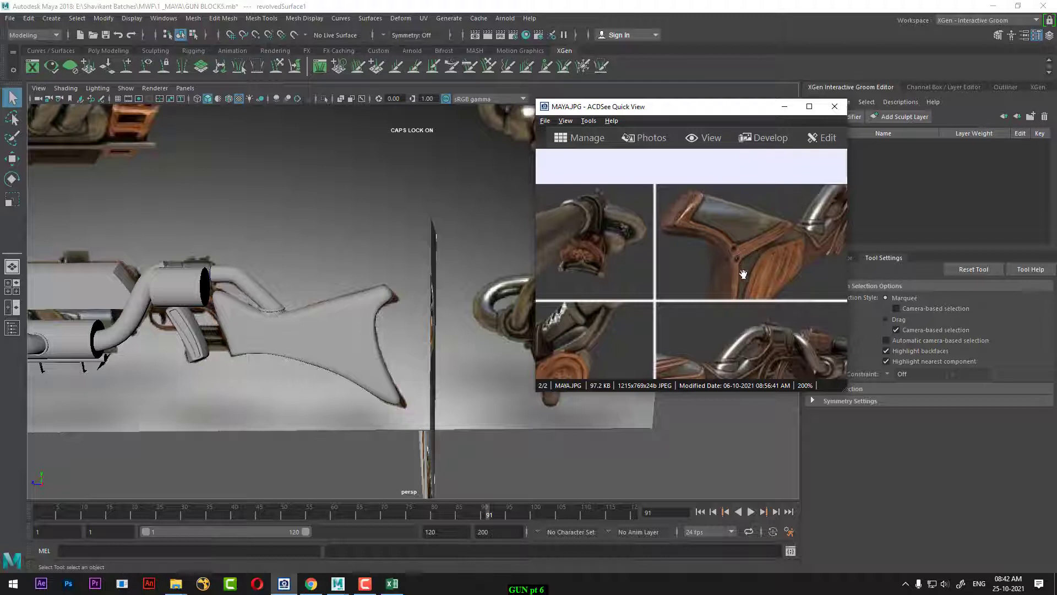
drag(745, 276, 792, 207)
drag(699, 340, 765, 261)
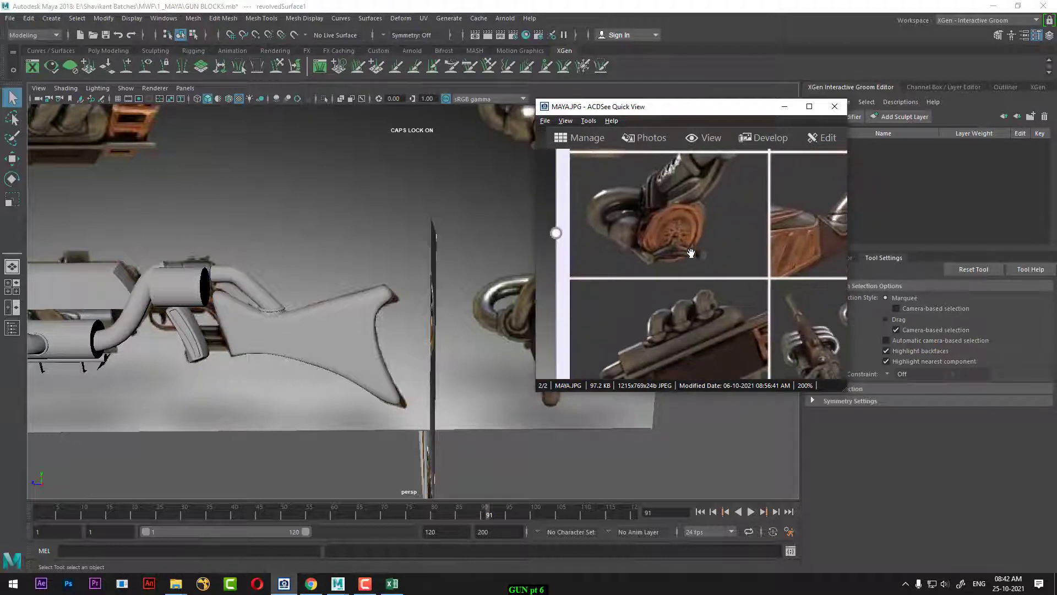
scroll(697, 259, down, 3)
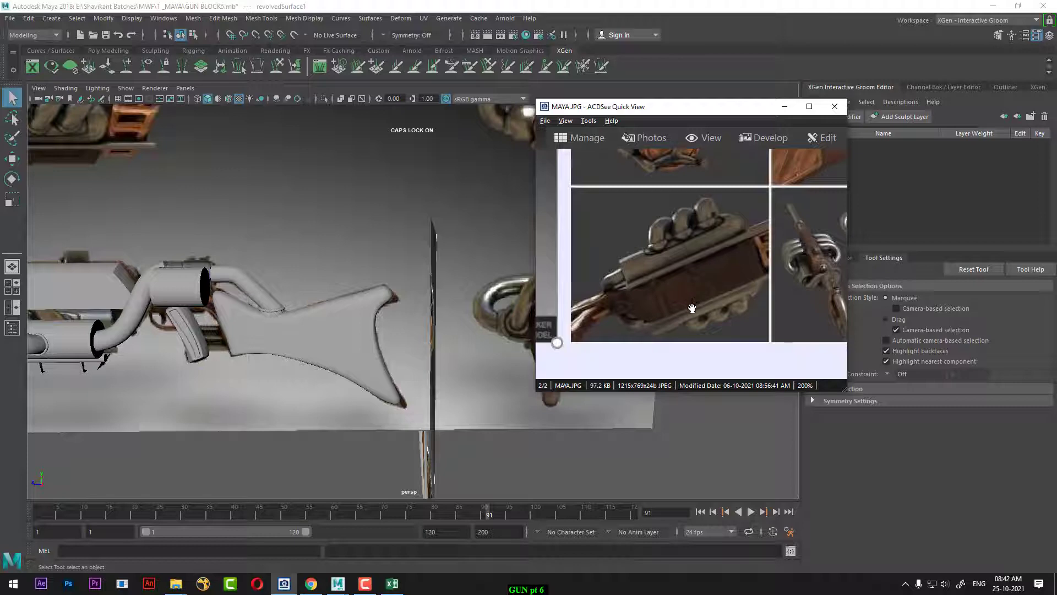
scroll(691, 309, down, 2)
drag(687, 306, 797, 280)
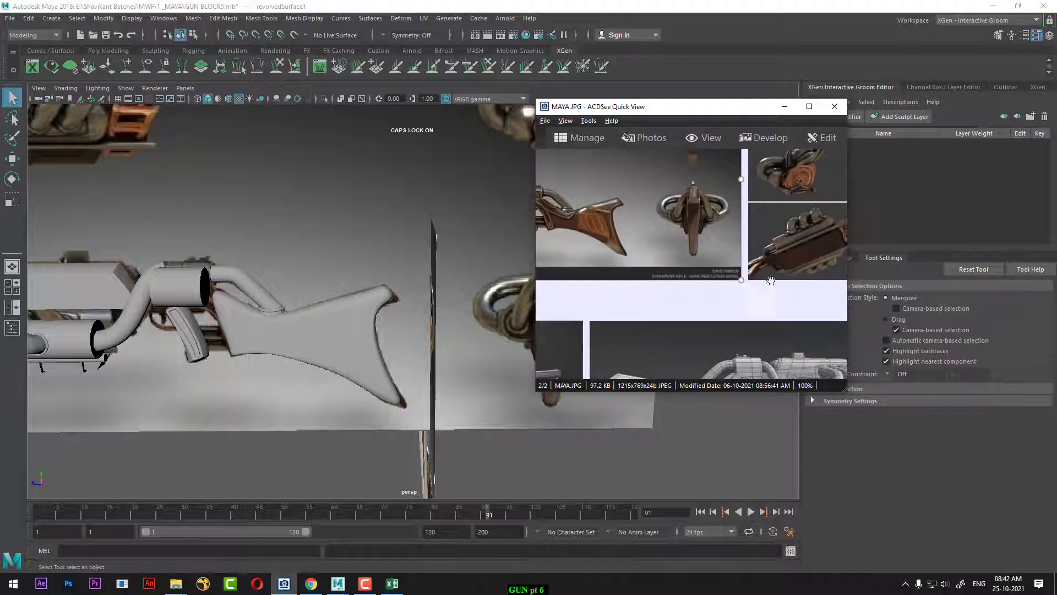
- Study the enlarged MAYA.JPG reference for the body's underside, the curved pipes and the rear and side views
click(812, 109)
scroll(751, 306, up, 2)
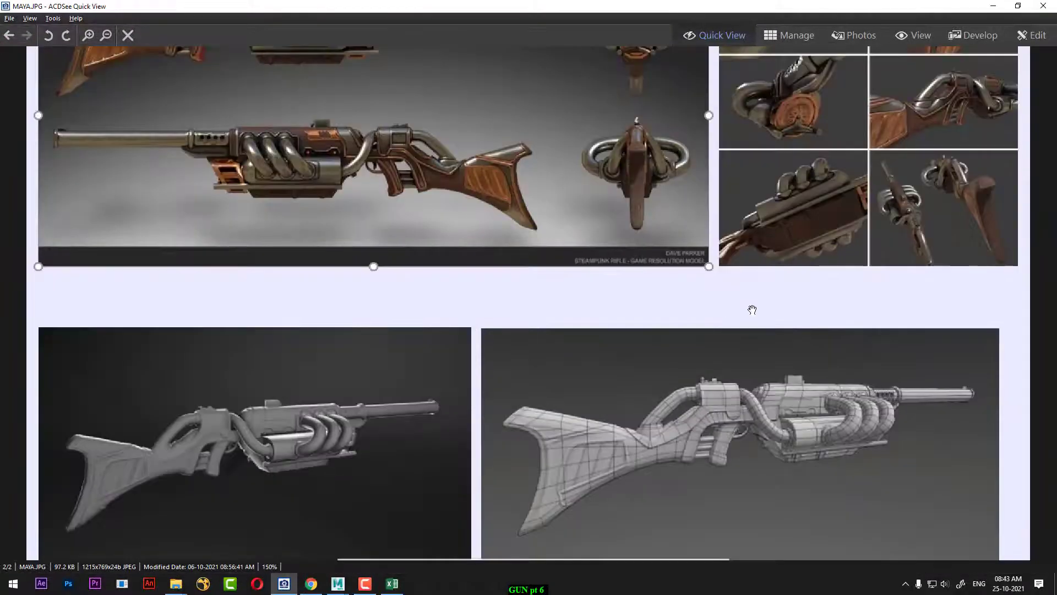
drag(828, 258, 801, 310)
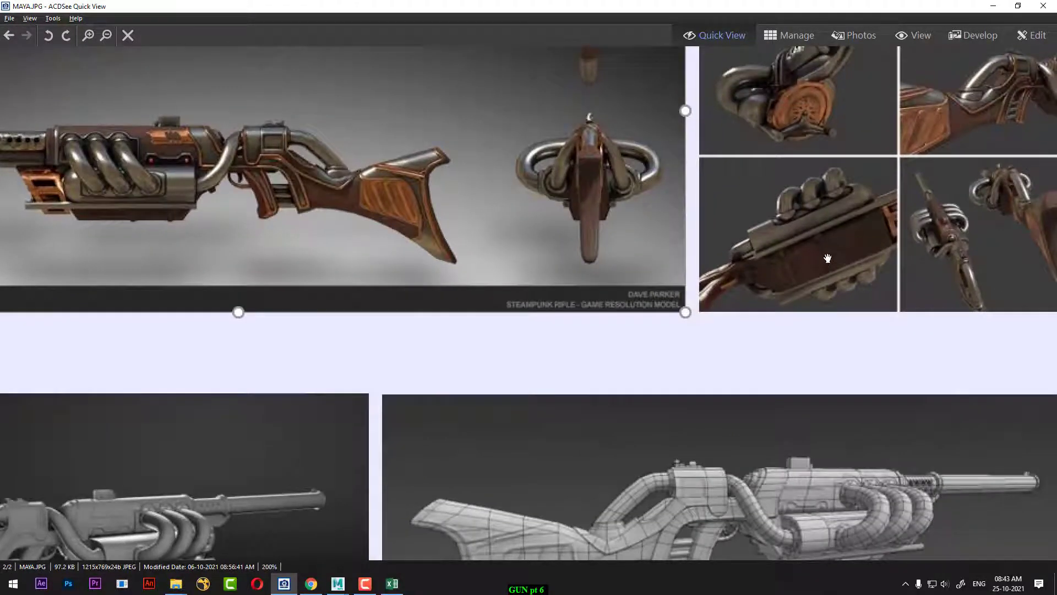
drag(849, 283, 795, 290)
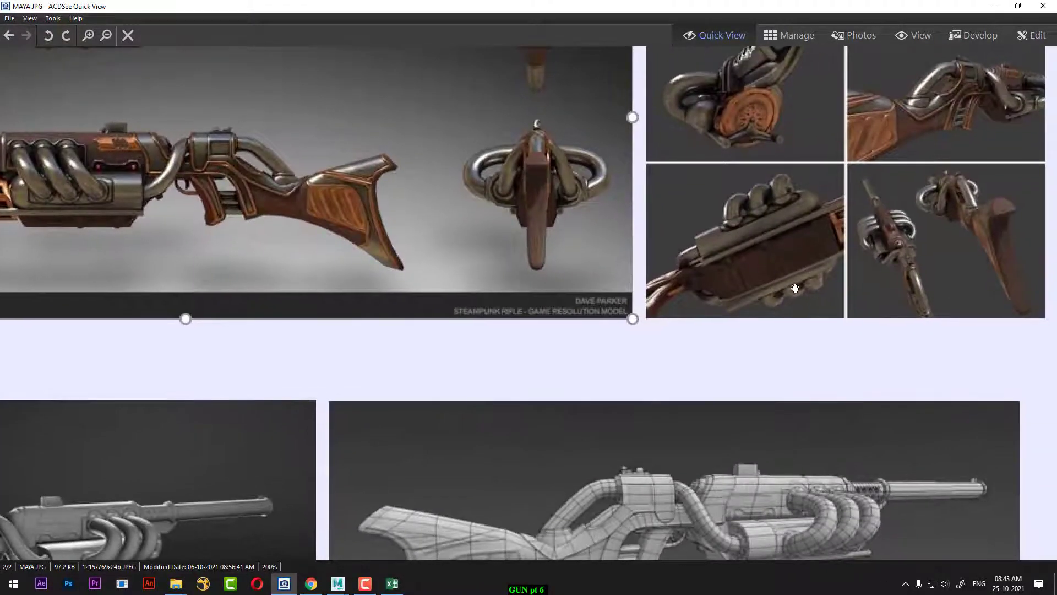
scroll(796, 290, up, 1)
drag(934, 244, 528, 492)
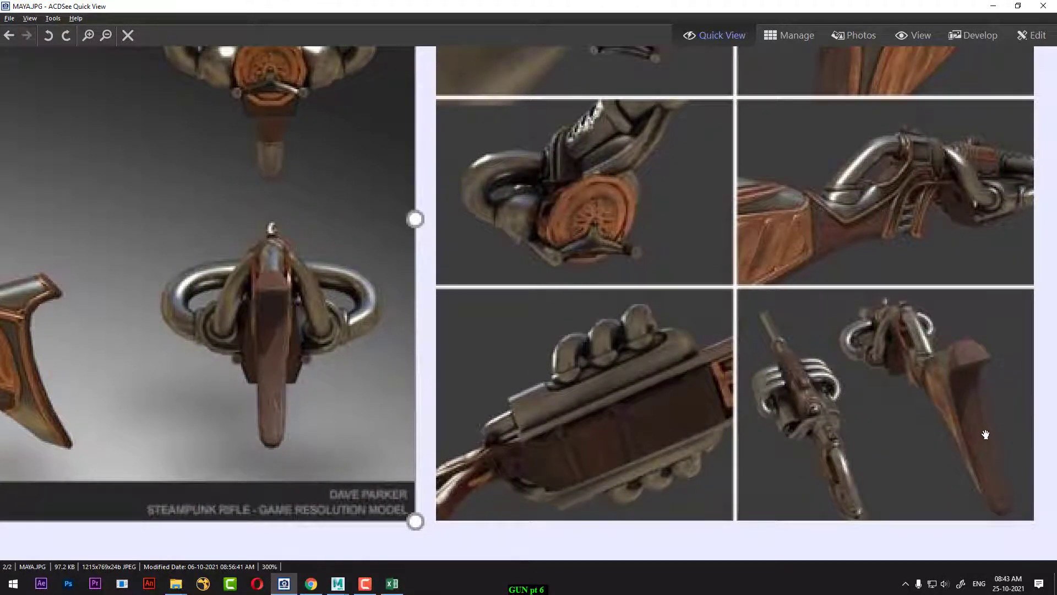
drag(972, 306, 1014, 366)
drag(698, 405, 617, 332)
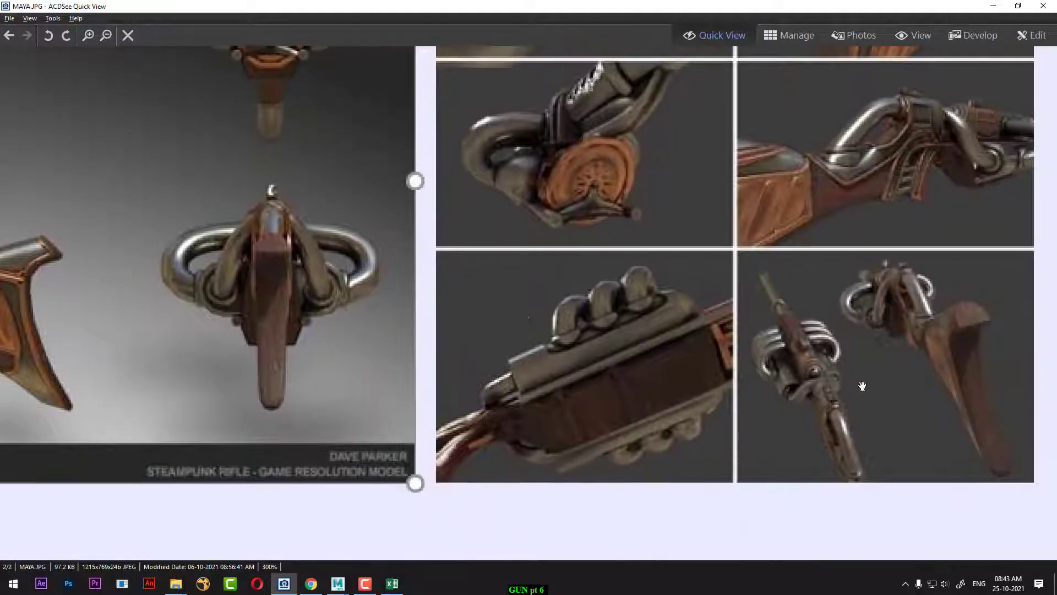
drag(716, 274, 783, 387)
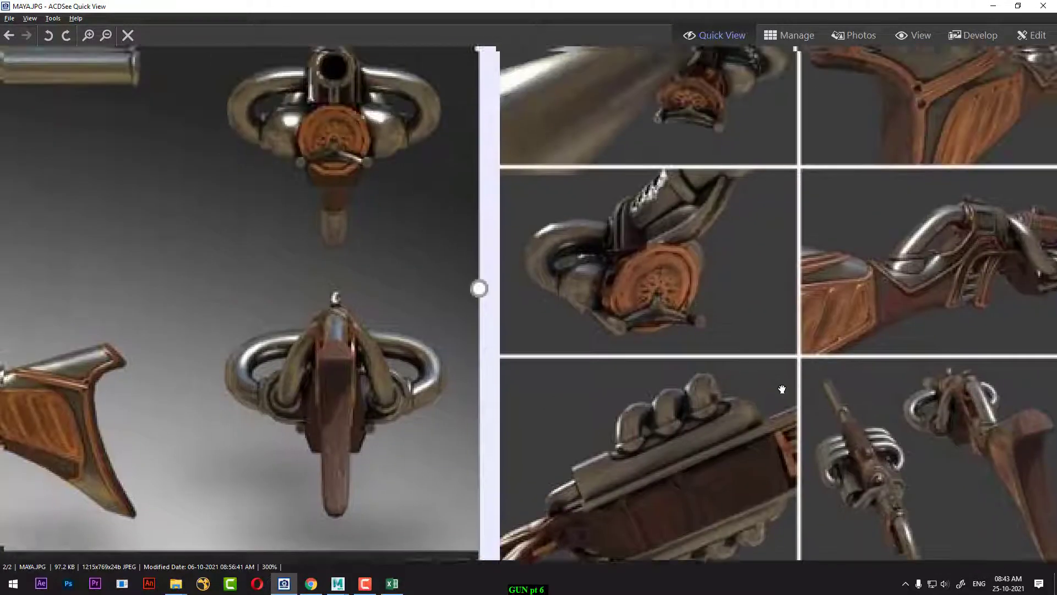
drag(701, 304, 778, 413)
drag(375, 385, 841, 351)
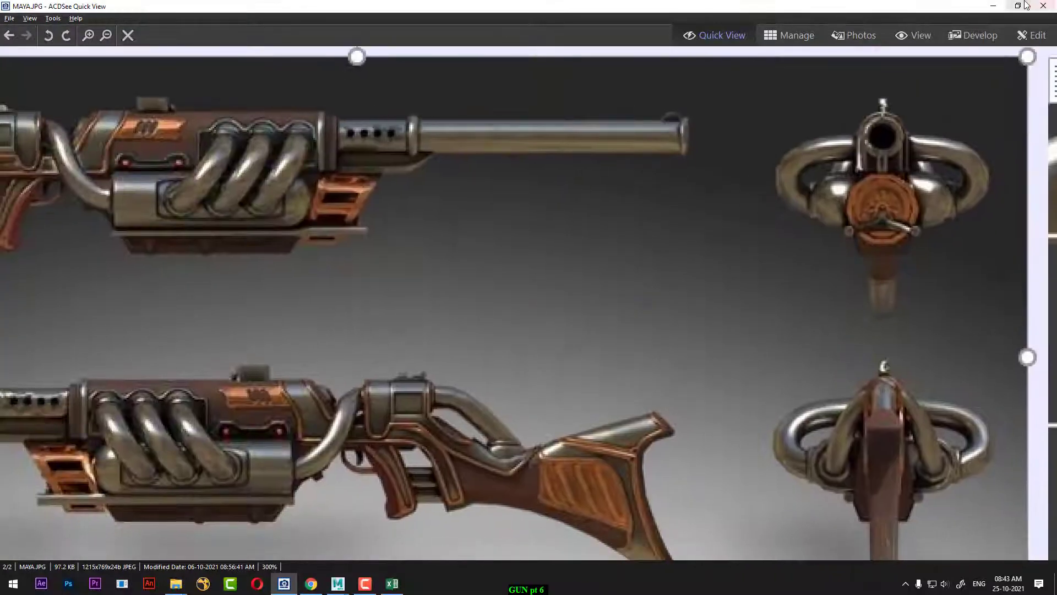
- Return to Maya and compare the wireframe gun with the reference image in the side view
click(993, 5)
alt+middle_drag(491, 341, 600, 322)
alt+drag(551, 347, 517, 352)
key(space)
key(a)
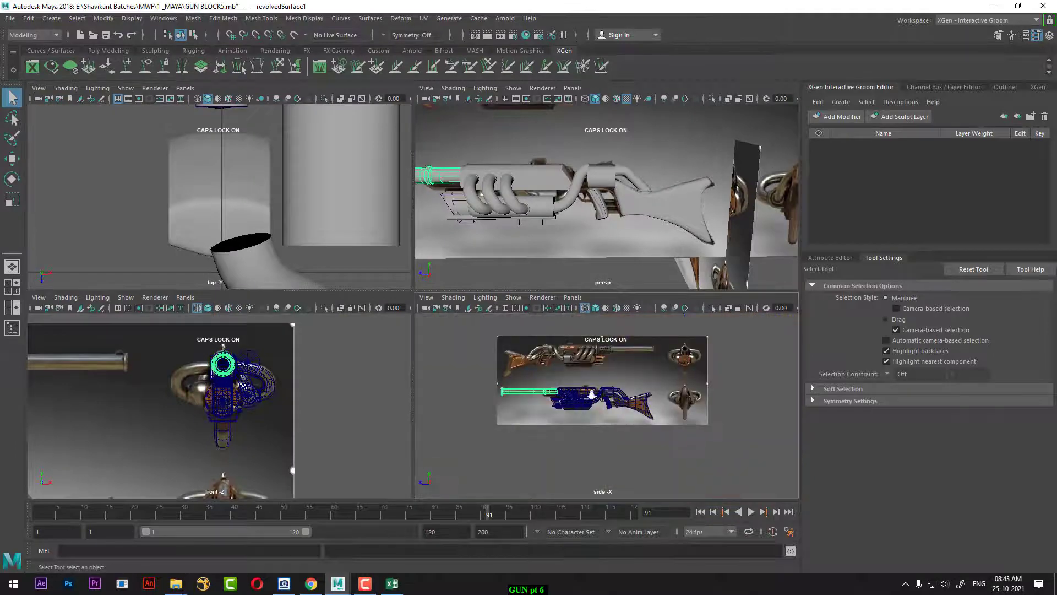
scroll(608, 440, up, 3)
key(space)
scroll(608, 399, up, 1)
alt+middle_drag(297, 310, 402, 325)
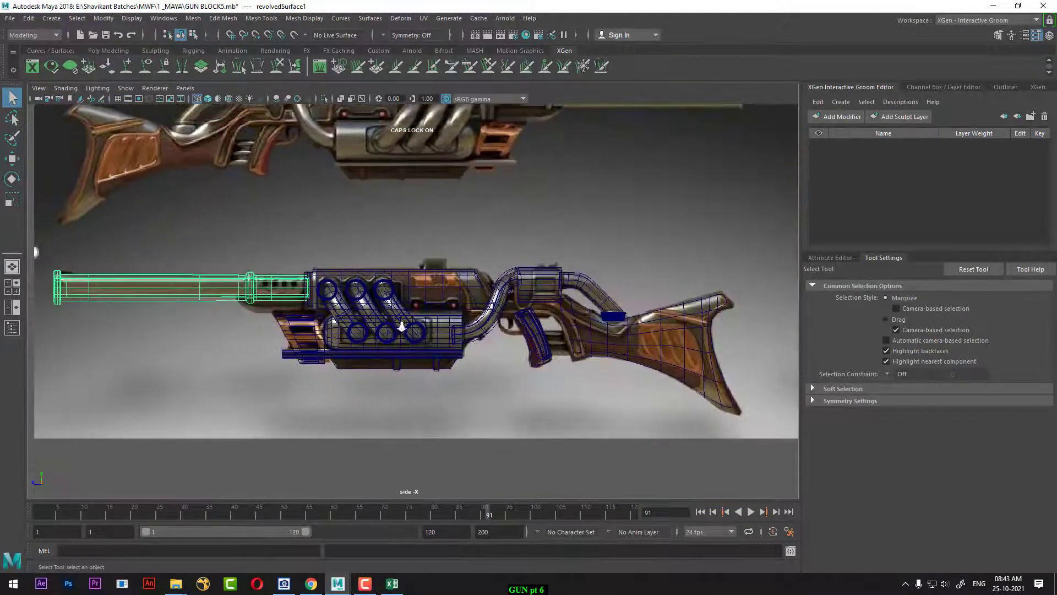
scroll(402, 325, up, 2)
alt+middle_drag(430, 293, 432, 325)
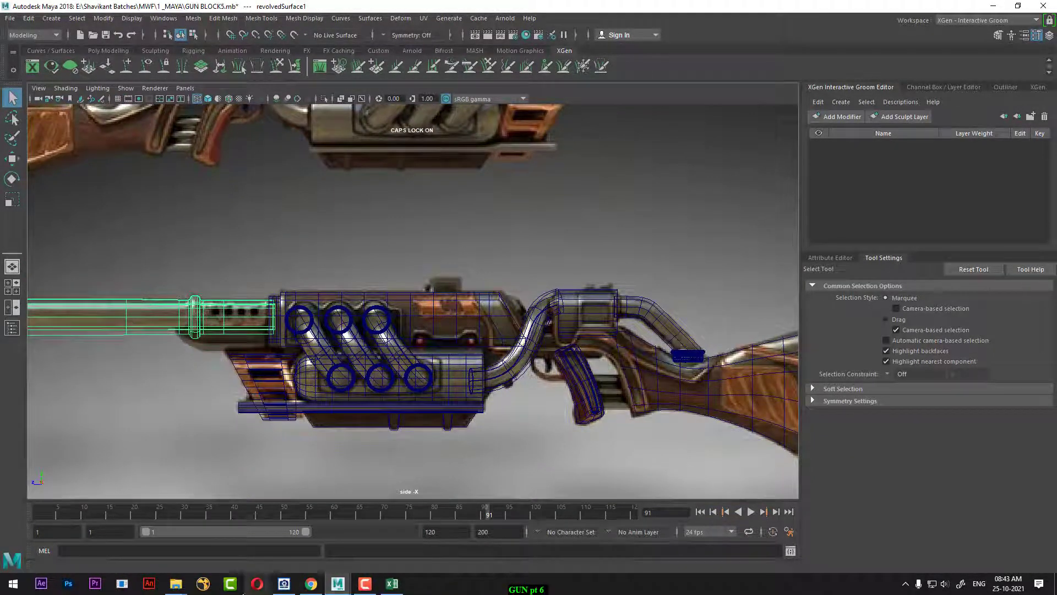
- Open MAYA.JPG from the 1_MAYA folder and examine the sight block on the body and the front views
mouse_move(176, 584)
click(163, 538)
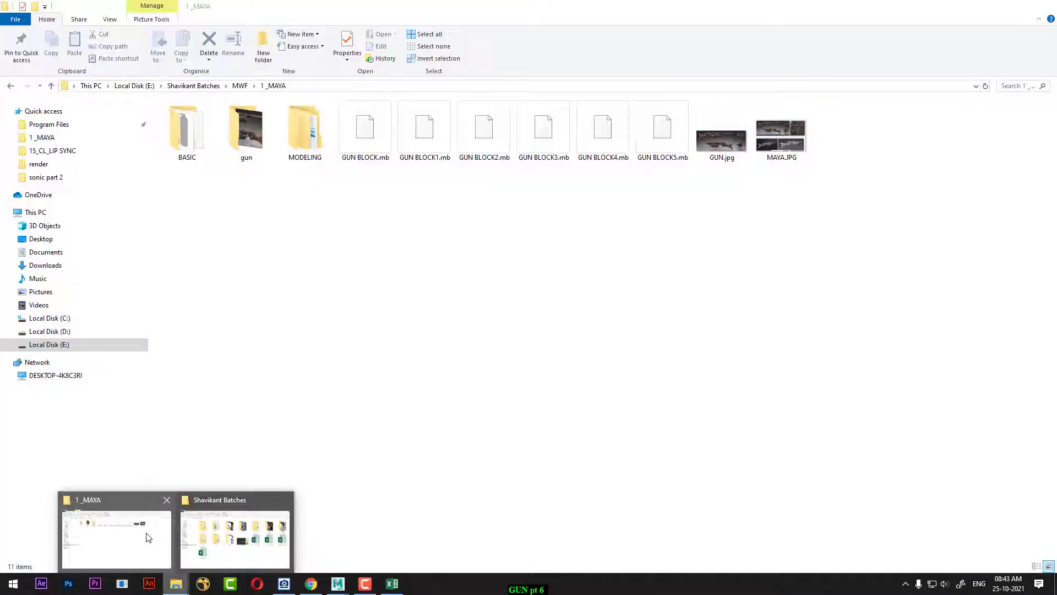
double_click(772, 137)
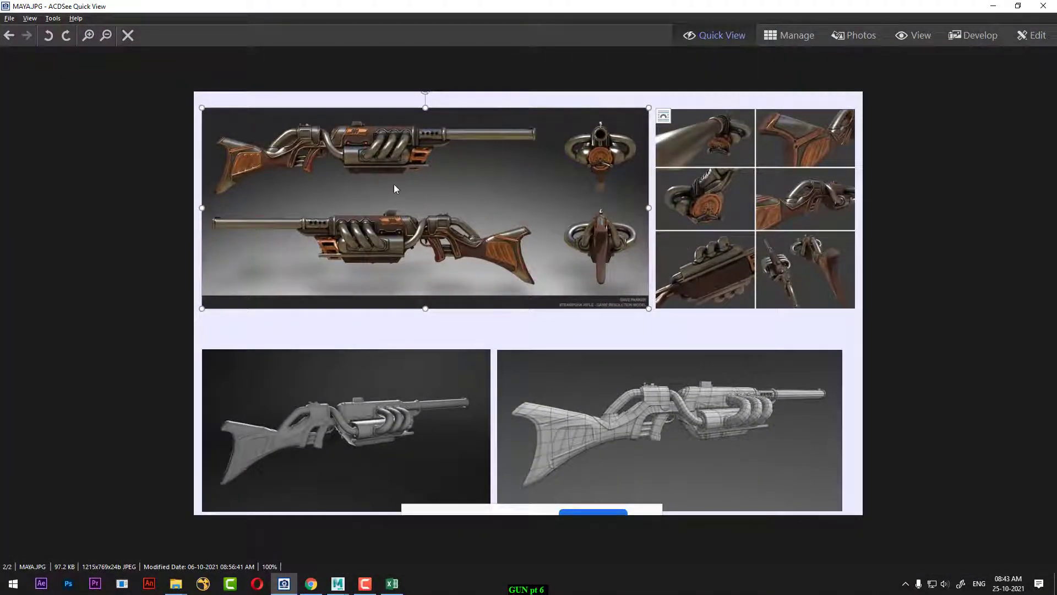
scroll(394, 189, up, 5)
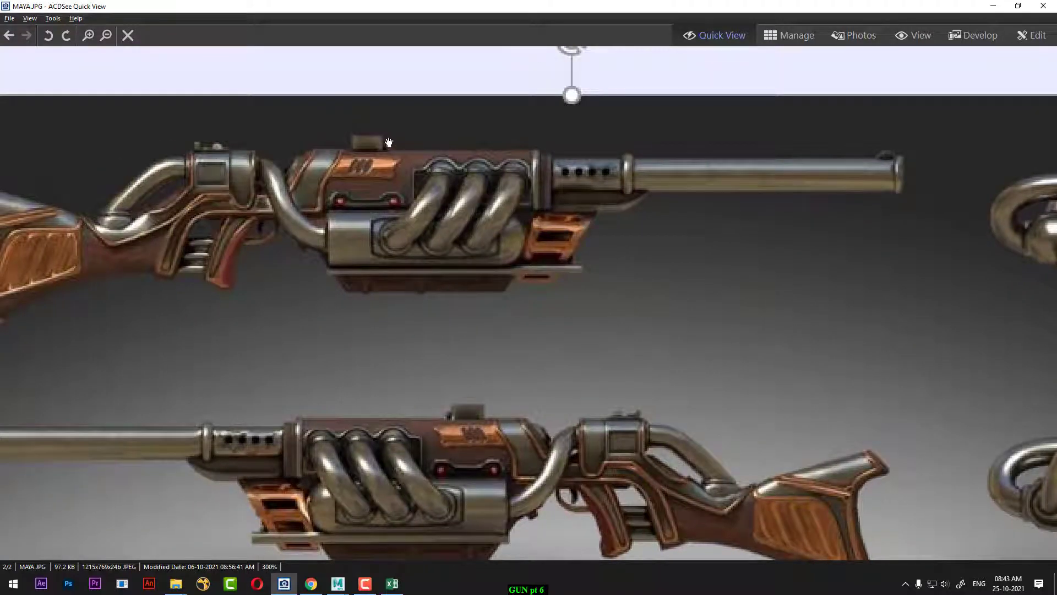
drag(734, 215, 309, 269)
drag(713, 331, 305, 339)
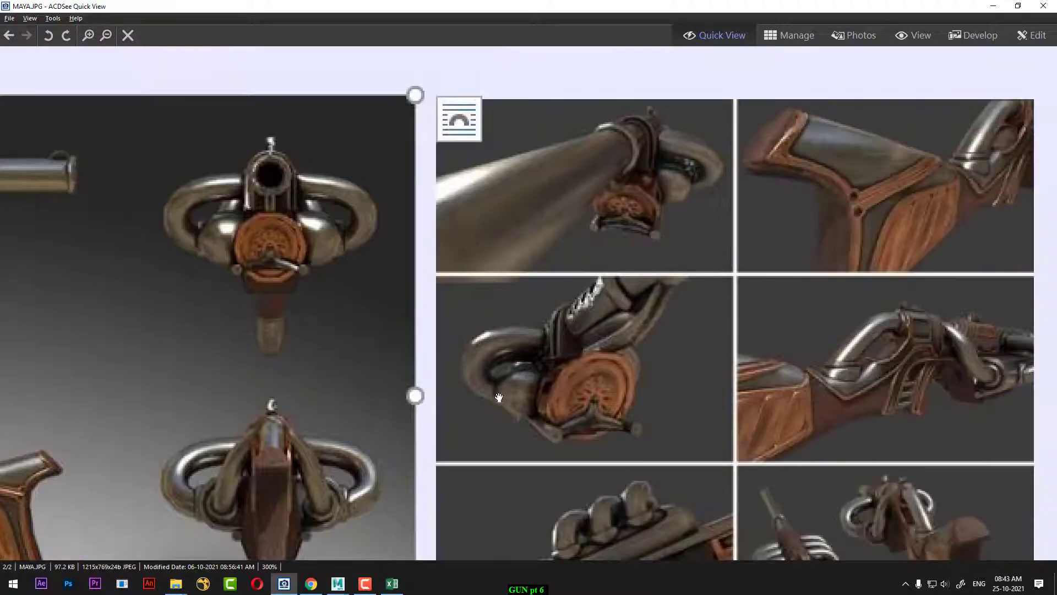
drag(499, 397, 878, 410)
drag(600, 294, 829, 299)
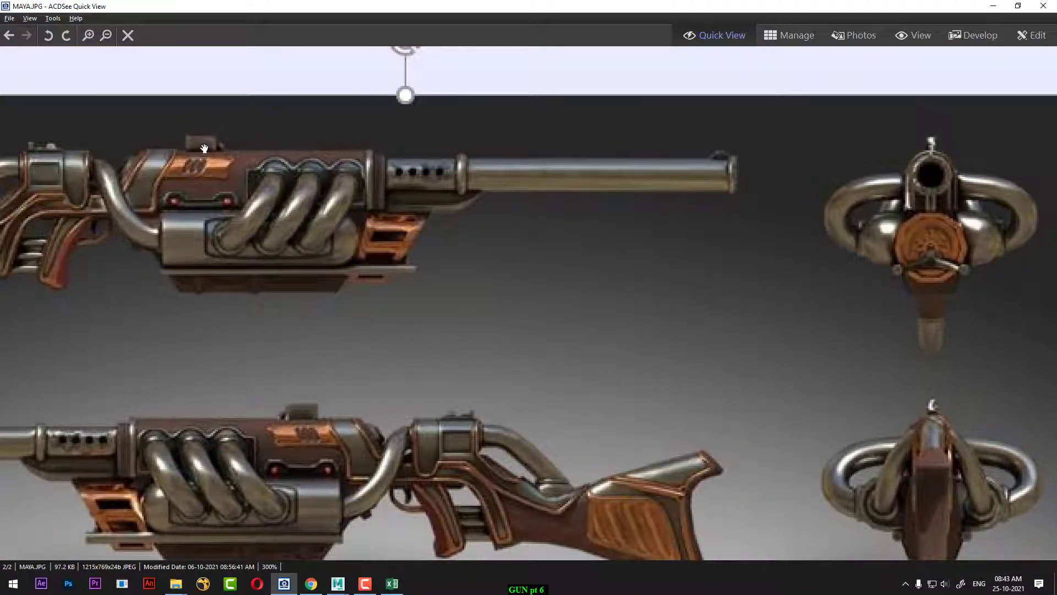
- Examine the front, rear and grip close-ups in MAYA.JPG, return to the side profile and close the image
drag(703, 401, 352, 354)
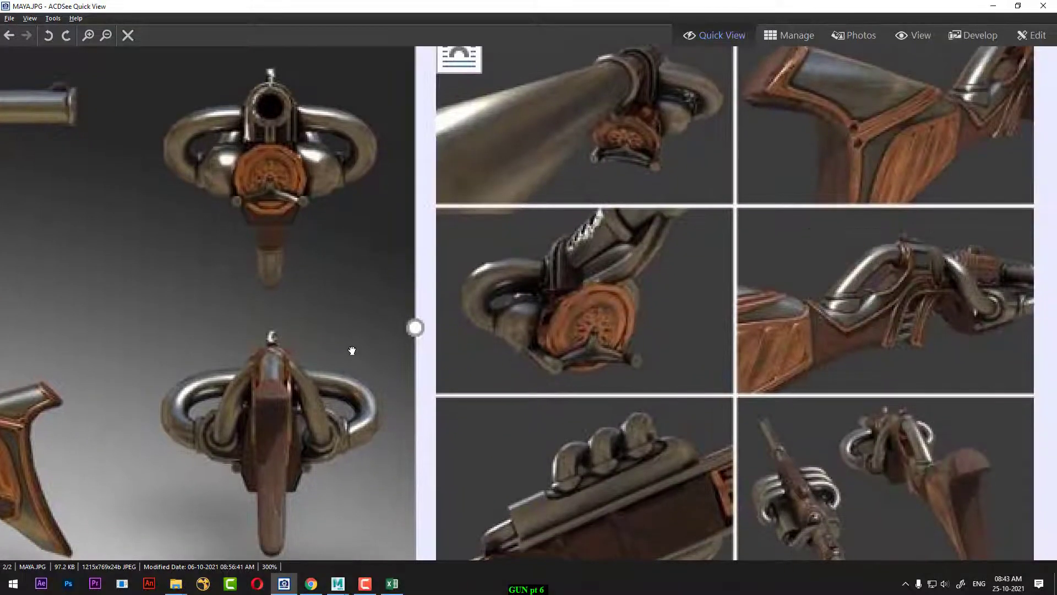
drag(770, 312, 361, 460)
scroll(928, 363, up, 2)
scroll(817, 398, down, 2)
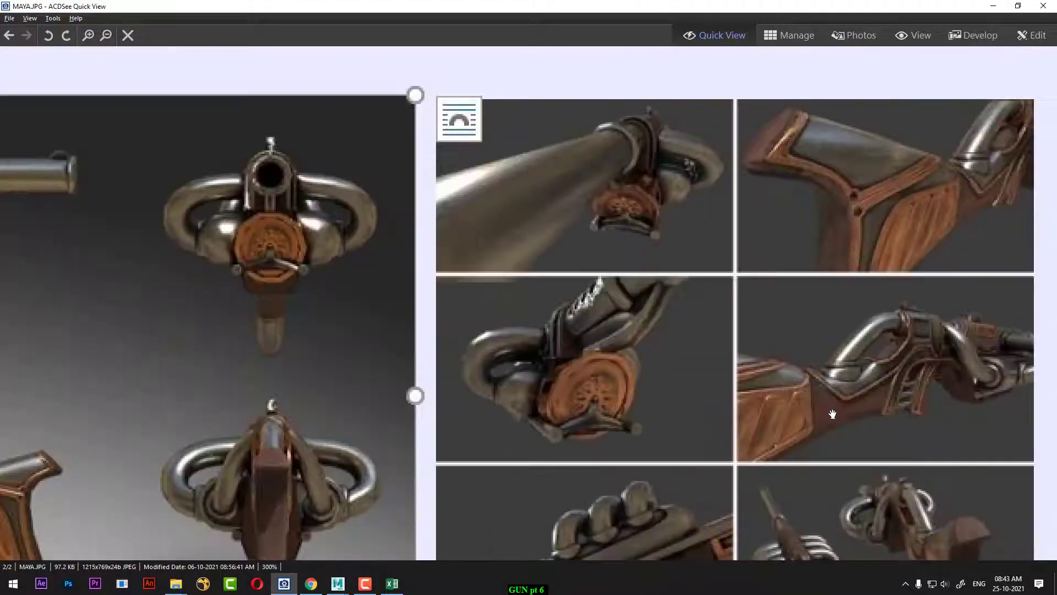
drag(827, 470, 826, 276)
drag(800, 391, 875, 232)
drag(530, 352, 836, 518)
drag(396, 356, 704, 414)
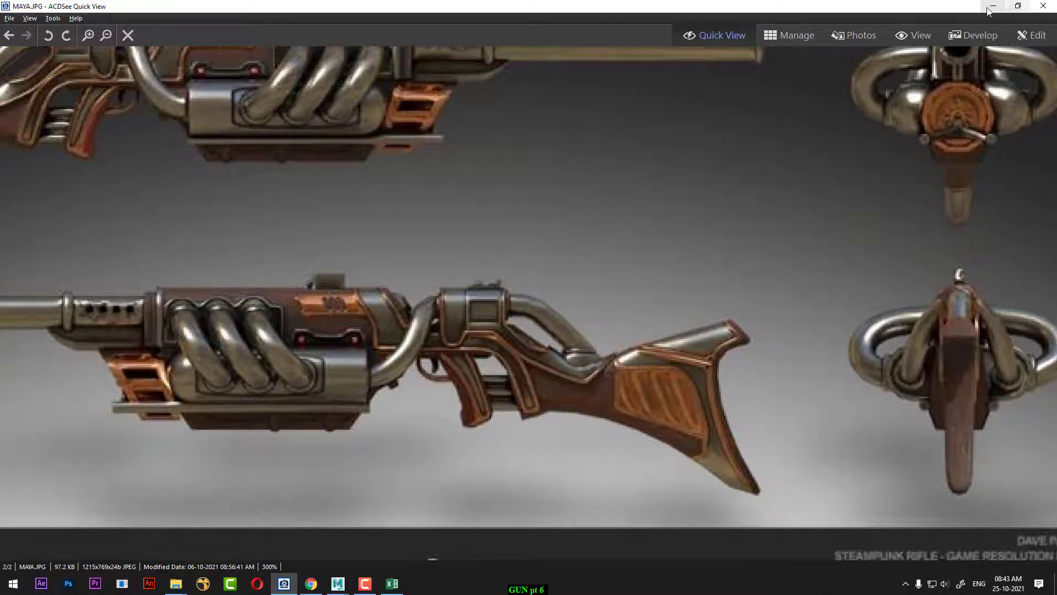
click(1043, 6)
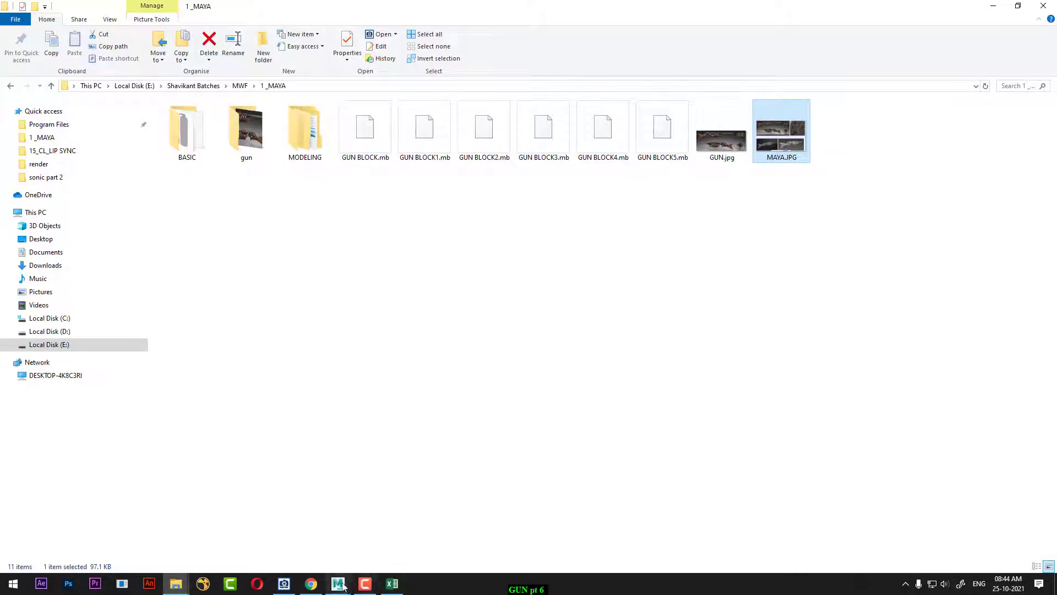
- Switch back to Maya and select the gun's main upper body block in the side view
mouse_move(337, 584)
click(400, 536)
alt+right_drag(540, 346, 628, 432)
click(475, 314)
click(455, 325)
scroll(492, 330, up, 5)
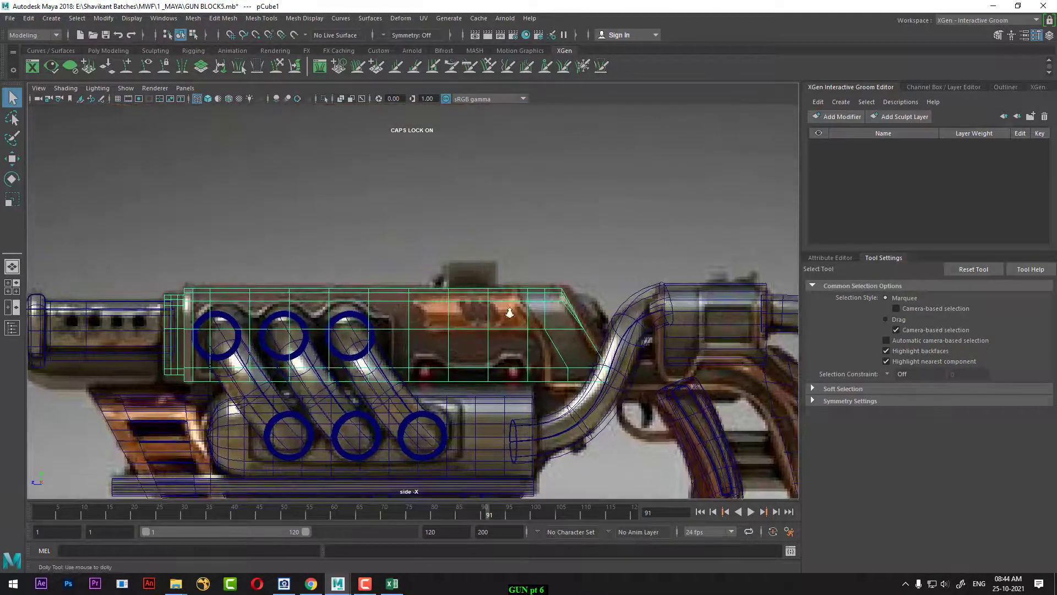
- Compare the upper body block with the reference gun in the front and side views of the four-view layout
scroll(493, 332, down, 15)
scroll(508, 388, up, 4)
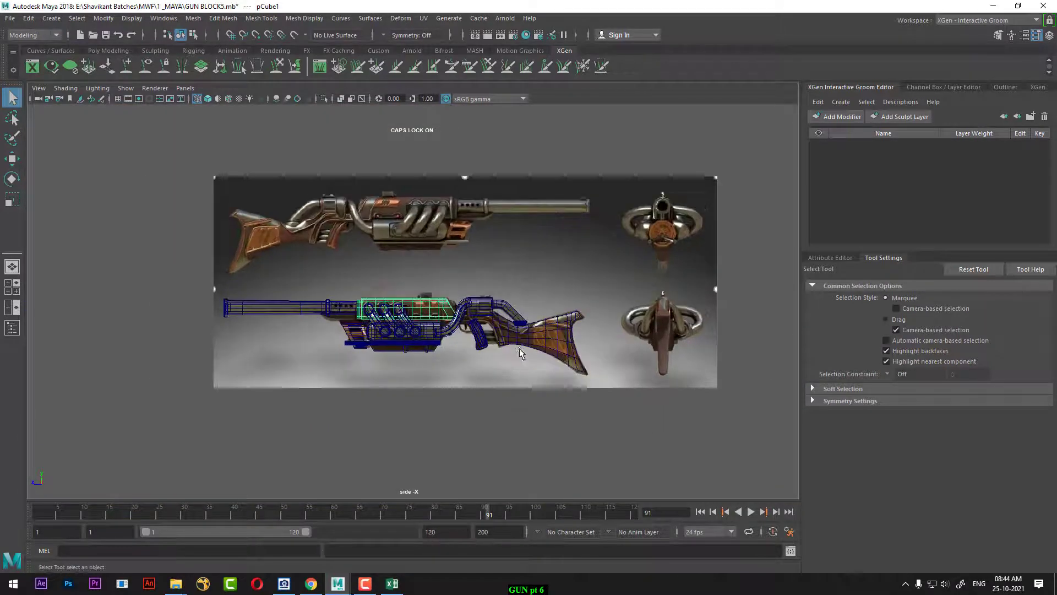
key(space)
scroll(205, 422, up, 1)
alt+middle_drag(161, 428, 262, 430)
scroll(281, 464, down, 6)
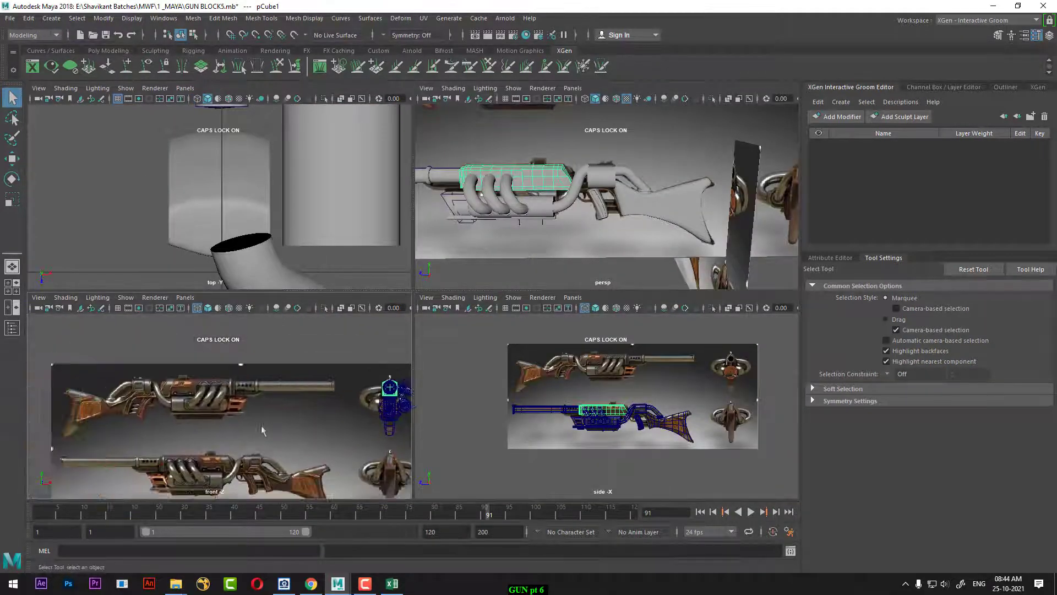
alt+middle_drag(349, 473, 143, 498)
scroll(272, 442, up, 4)
scroll(271, 443, up, 4)
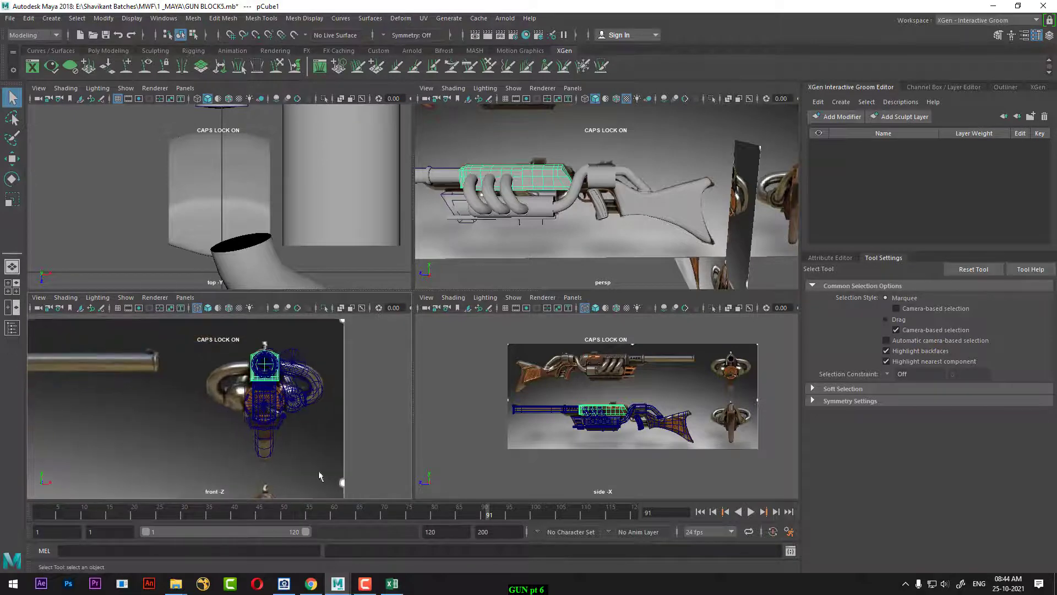
scroll(596, 404, up, 8)
scroll(611, 394, up, 10)
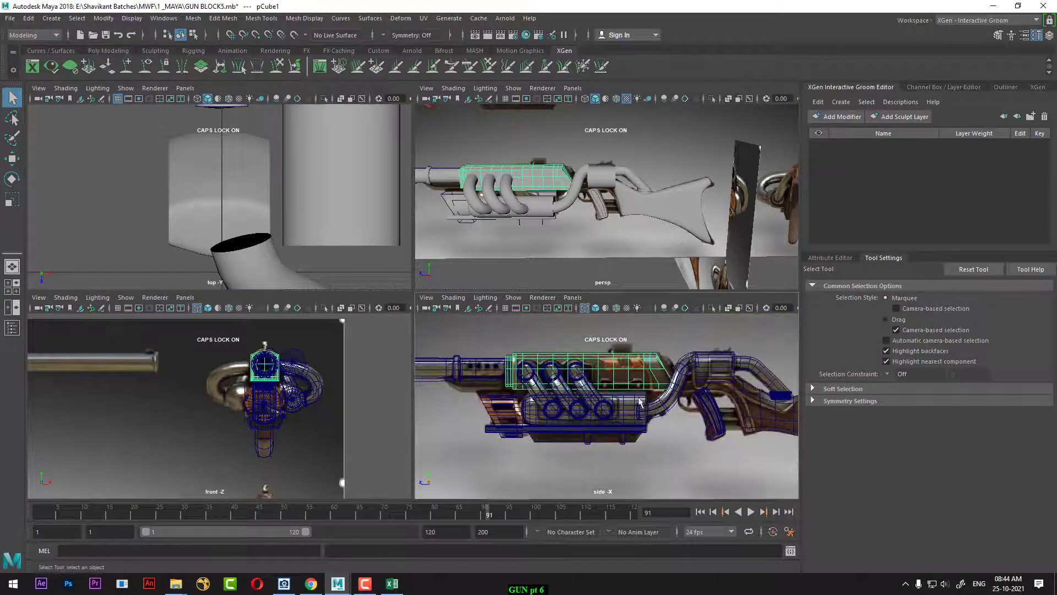
scroll(647, 422, up, 8)
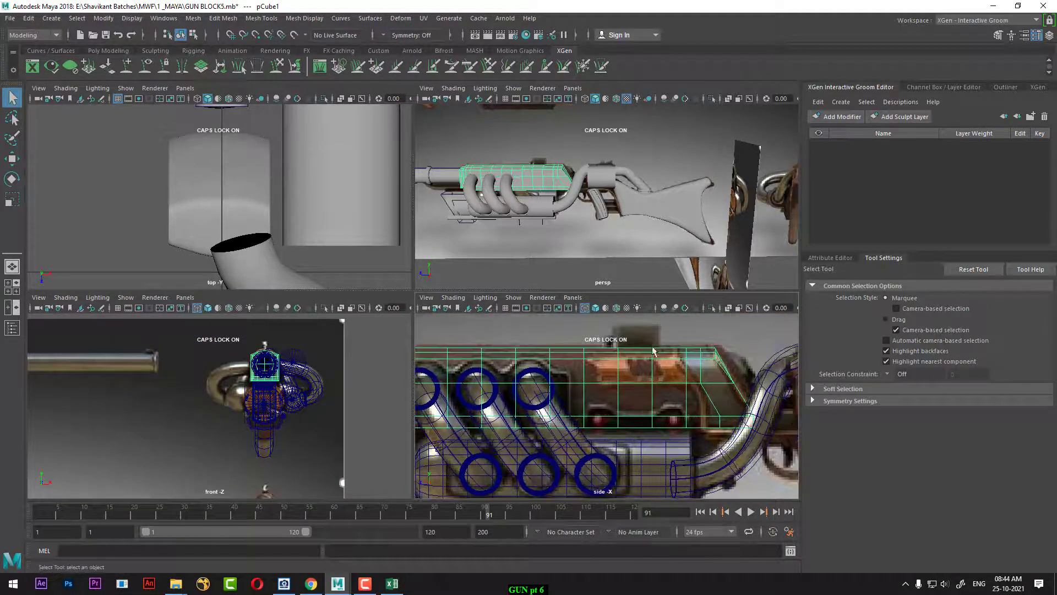
scroll(648, 352, down, 15)
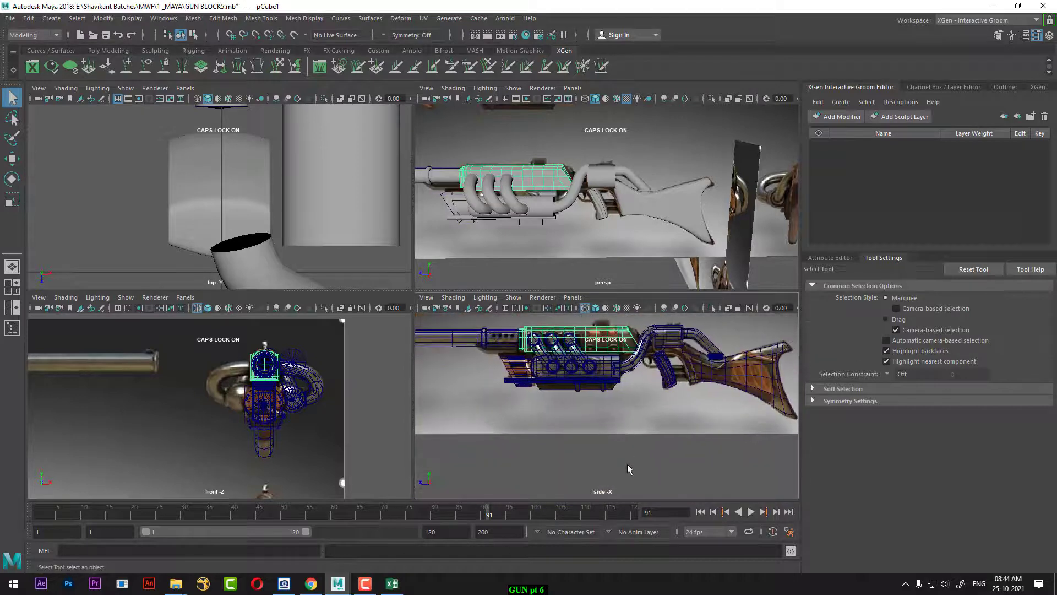
- Create a polygon cube for the sight block and scale it down uniformly to about 0.37
click(622, 451)
alt+right_drag(622, 451, 653, 466)
alt+middle_drag(653, 467, 653, 439)
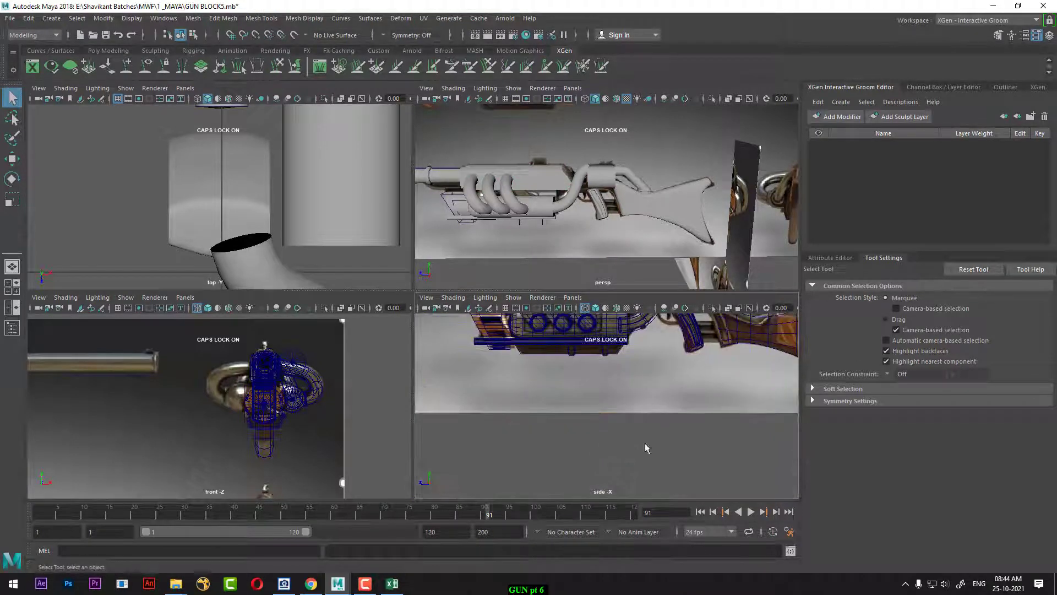
alt+middle_drag(613, 403, 633, 326)
shift+right_drag(607, 427, 608, 387)
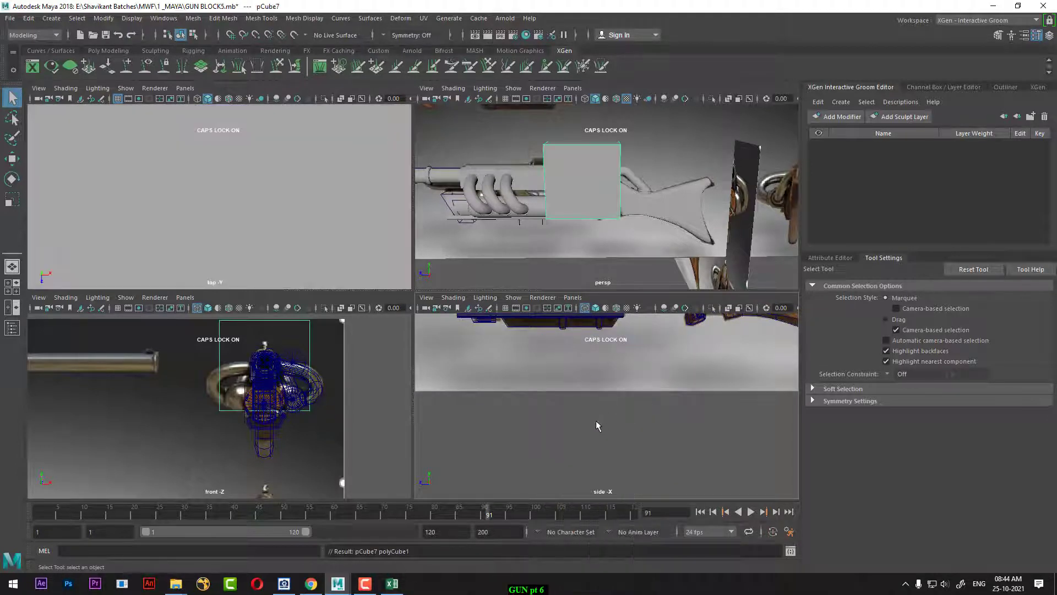
alt+middle_drag(617, 391, 607, 448)
alt+right_drag(608, 448, 641, 437)
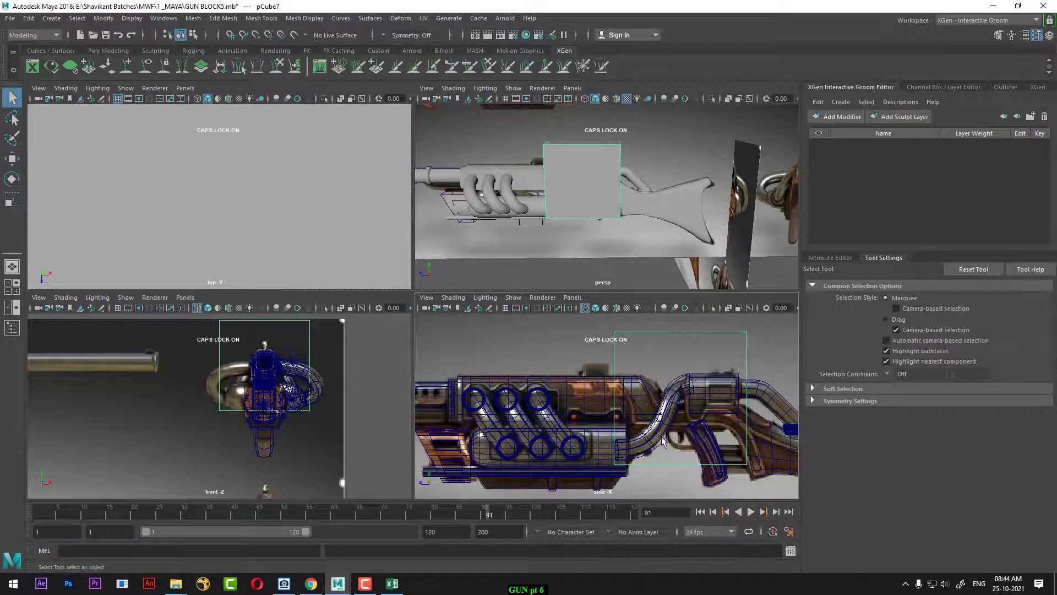
key(r)
mouse_move(678, 412)
mouse_down()
mouse_move(687, 407)
mouse_move(678, 402)
mouse_move(680, 419)
mouse_up()
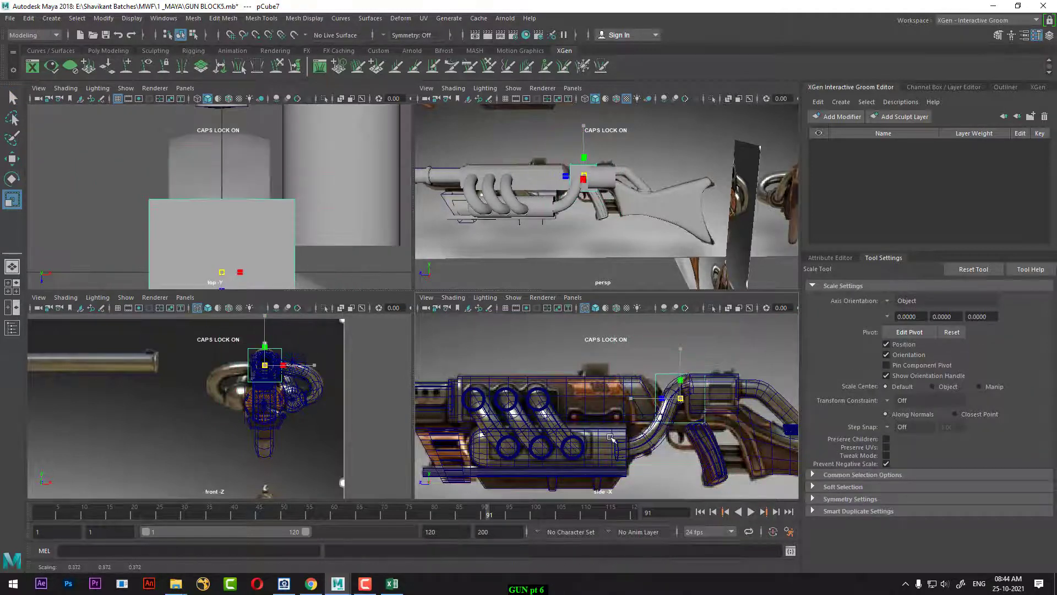
- Move the cube onto the sight block in the side view and scale it uniformly to about 0.19 to match its length
key(w)
alt+right_drag(680, 433, 710, 439)
drag(702, 398, 607, 374)
alt+right_drag(607, 377, 634, 395)
alt+middle_drag(612, 353, 638, 444)
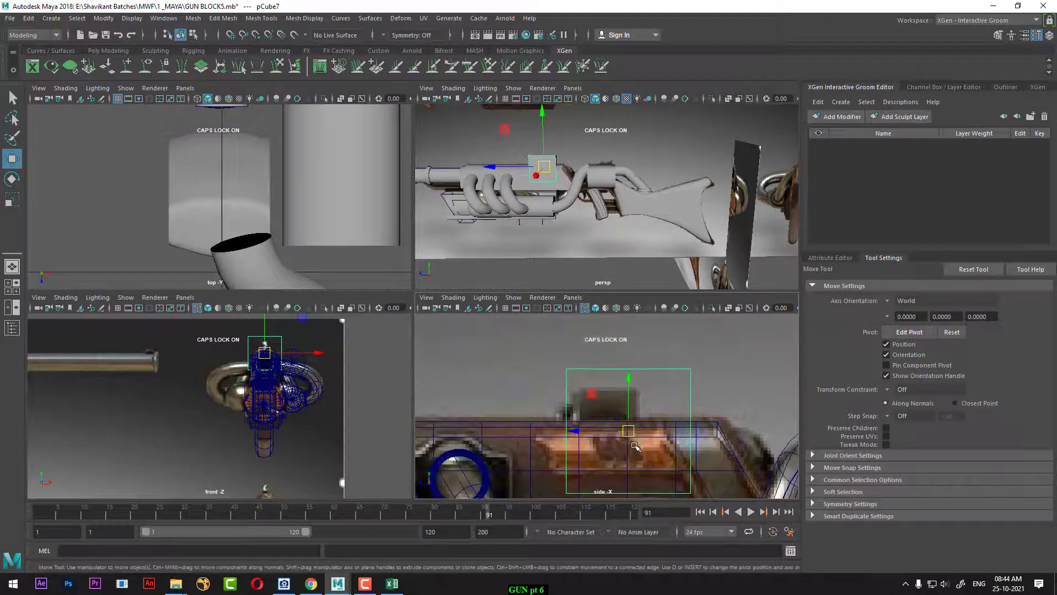
key(r)
drag(629, 433, 608, 424)
key(w)
- Move the cube's lower vertices up to the body's top edge and align its upper vertices with the top of the reference sight
right_drag(619, 396, 523, 411)
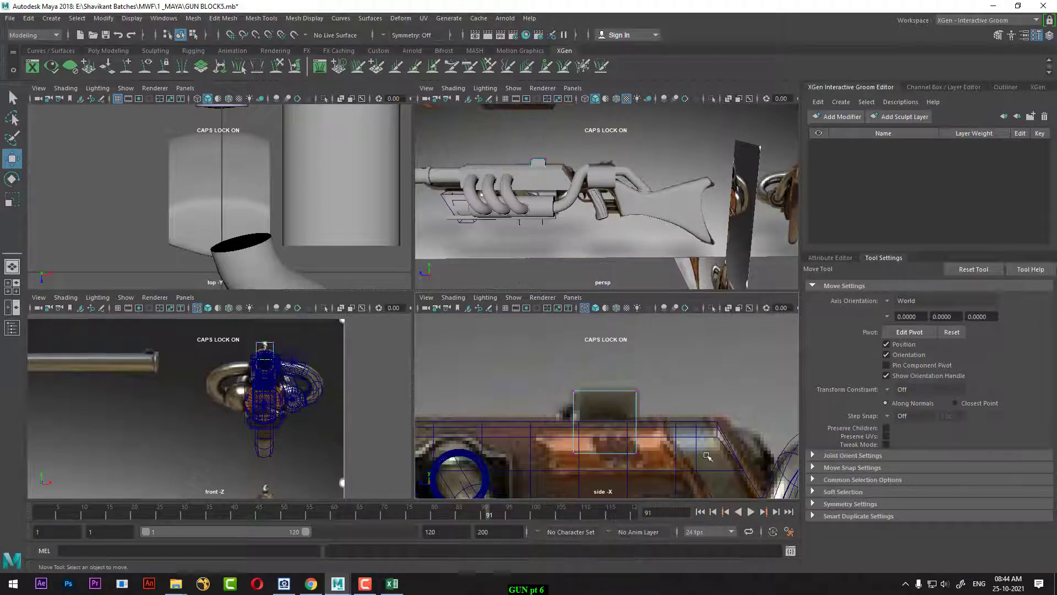
drag(707, 445, 474, 502)
drag(607, 403, 606, 372)
scroll(653, 441, up, 3)
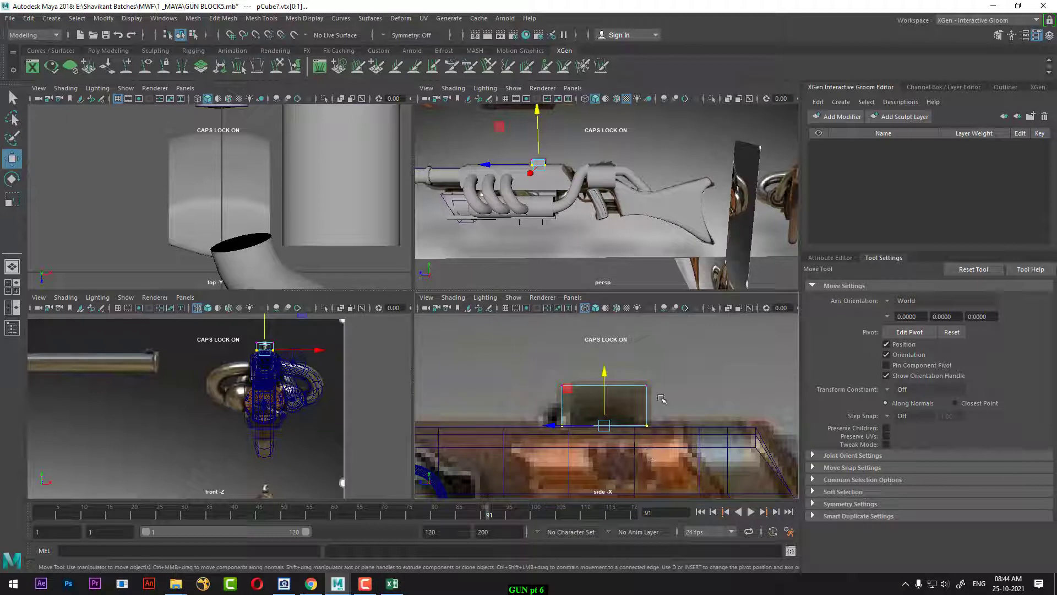
drag(688, 353, 510, 387)
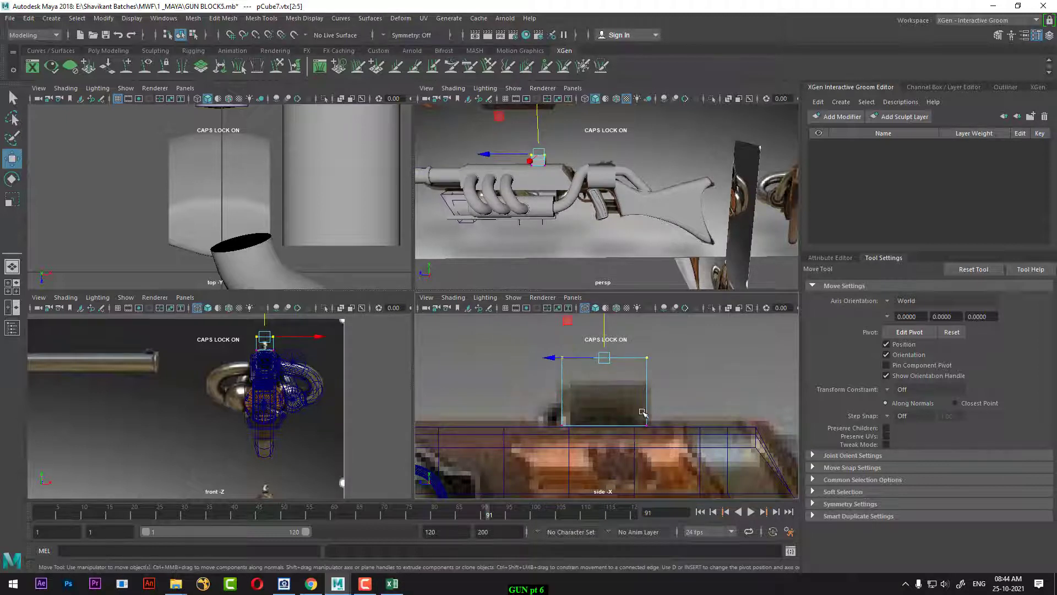
drag(604, 318, 605, 344)
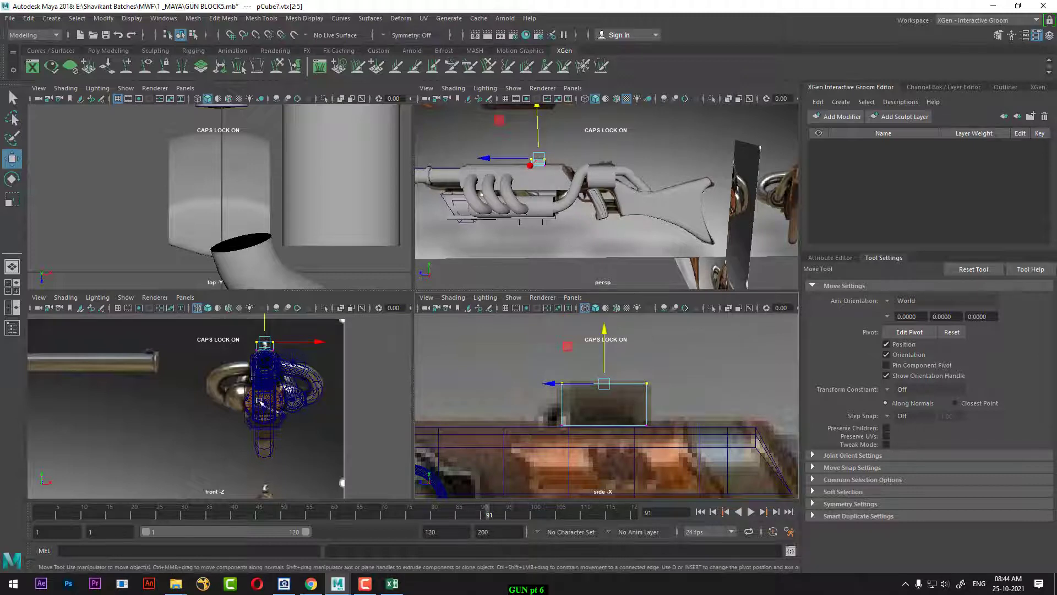
- Return the cube to object mode and narrow its X scale to about 0.06 to match the sight in the front view
alt+right_drag(259, 400, 360, 427)
alt+middle_drag(361, 426, 312, 575)
alt+right_drag(245, 440, 325, 451)
alt+middle_drag(325, 452, 244, 430)
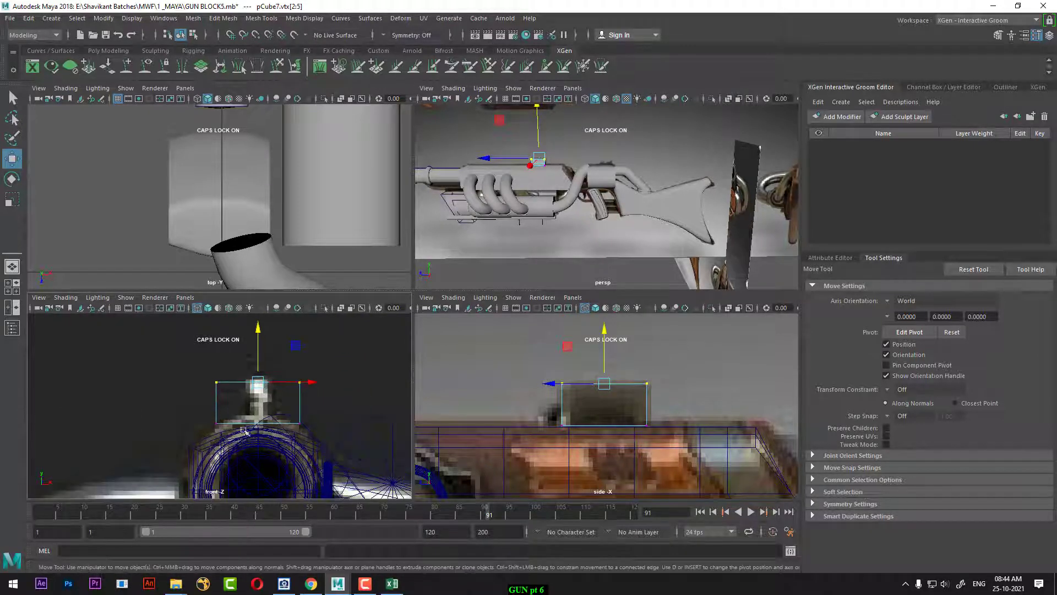
right_drag(257, 408, 318, 327)
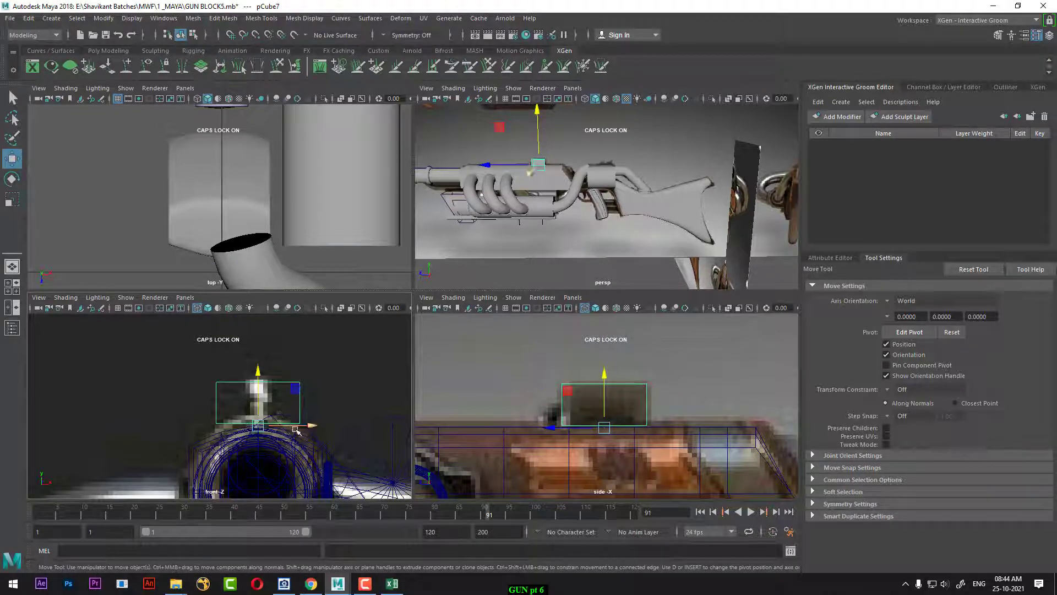
key(r)
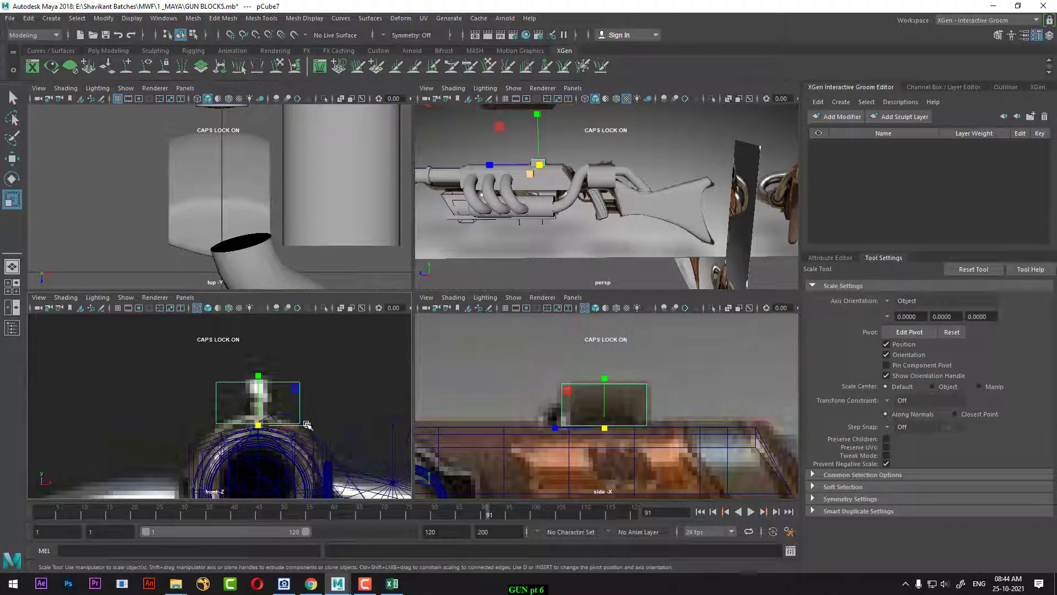
drag(307, 424, 271, 429)
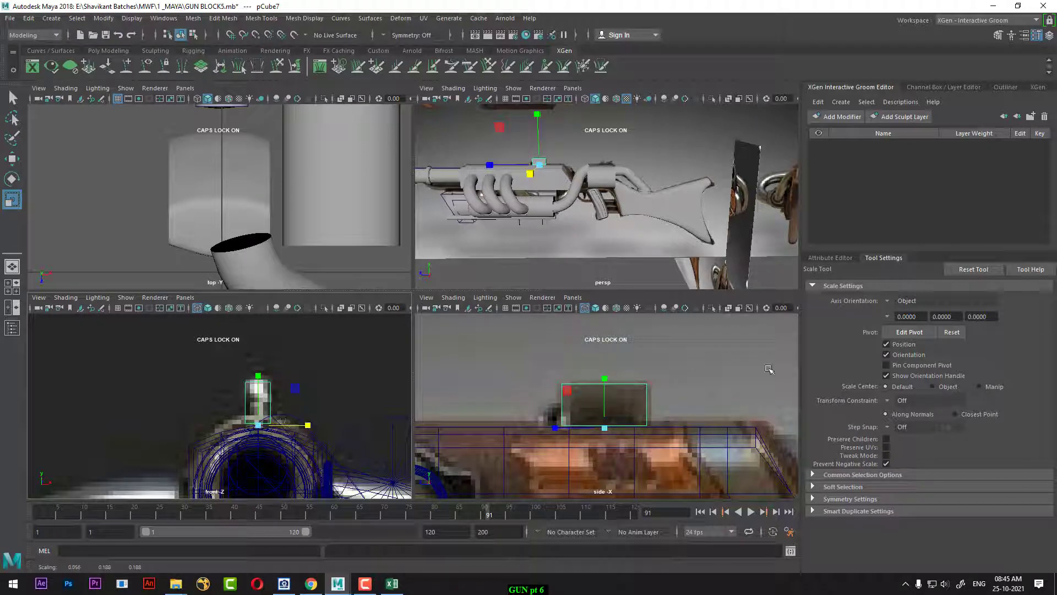
- Maximise the side view, deselect the sight block and examine the whole gun against the reference
key(a)
scroll(654, 425, up, 5)
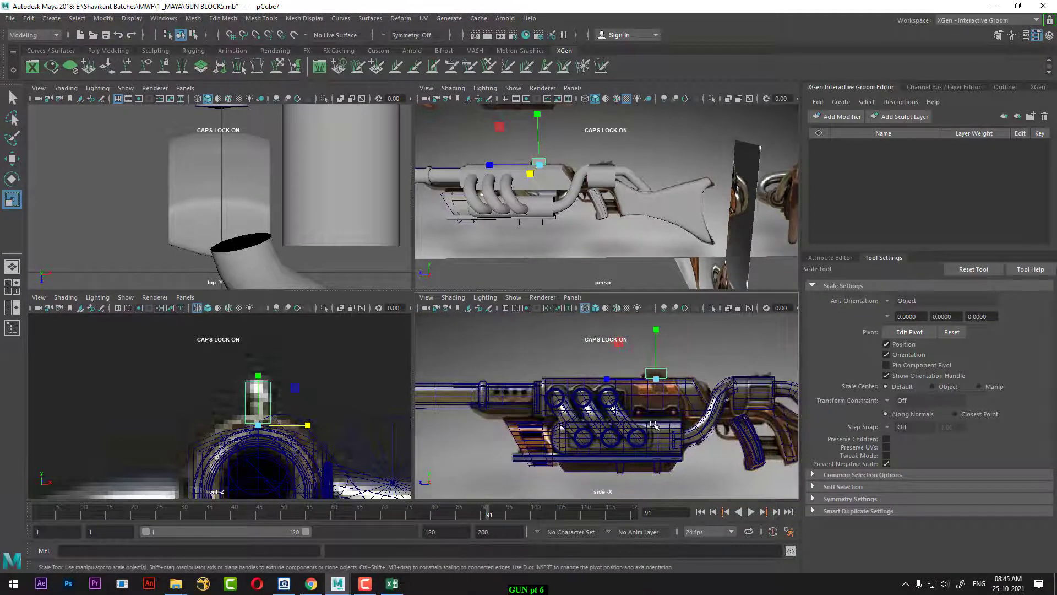
scroll(654, 424, up, 1)
alt+middle_drag(654, 424, 678, 415)
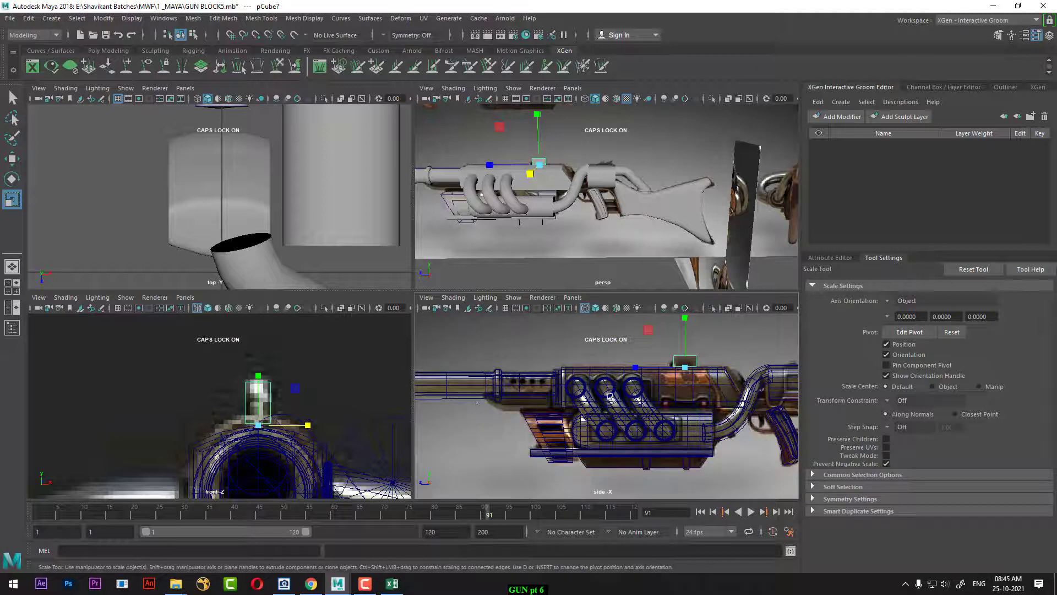
scroll(645, 414, up, 2)
key(space)
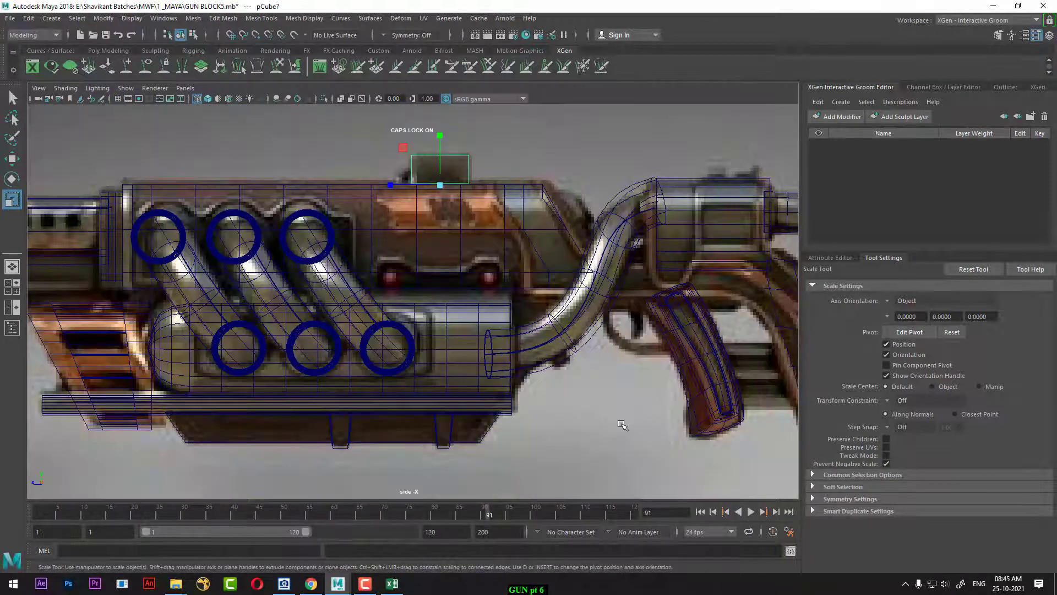
scroll(553, 375, up, 2)
scroll(553, 374, down, 4)
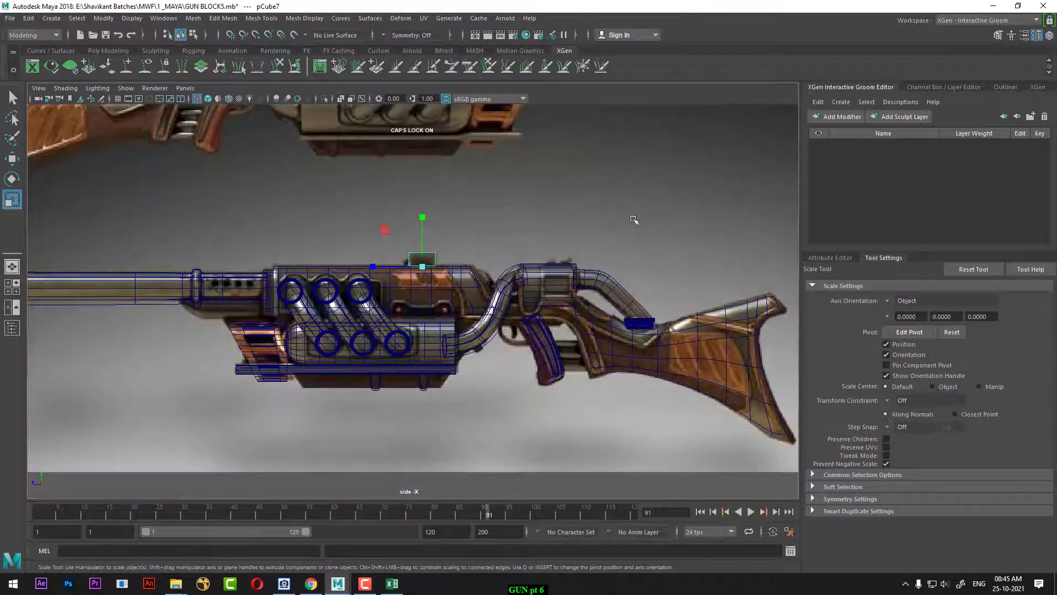
click(347, 379)
scroll(452, 344, up, 2)
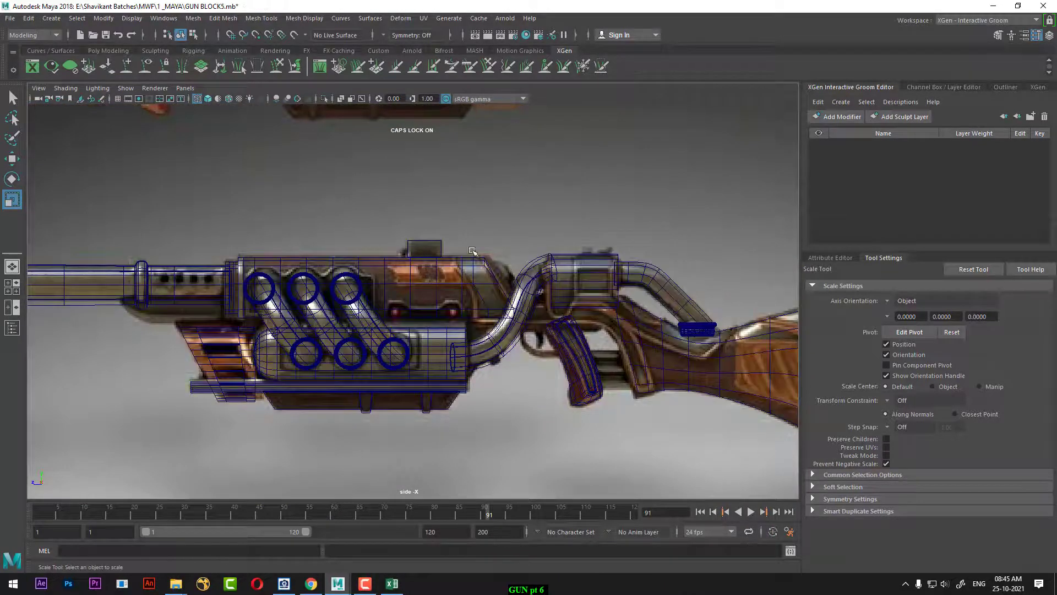
- Check the body block, curved pipe, rear cylinder and stock individually against the side reference for parts still missing
click(441, 299)
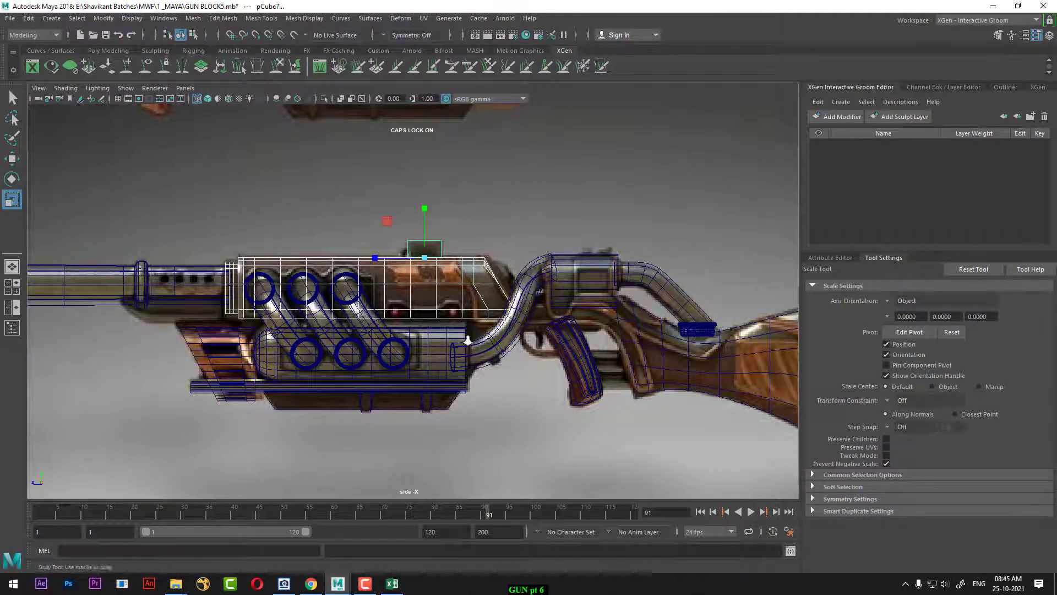
scroll(445, 300, up, 1)
click(532, 329)
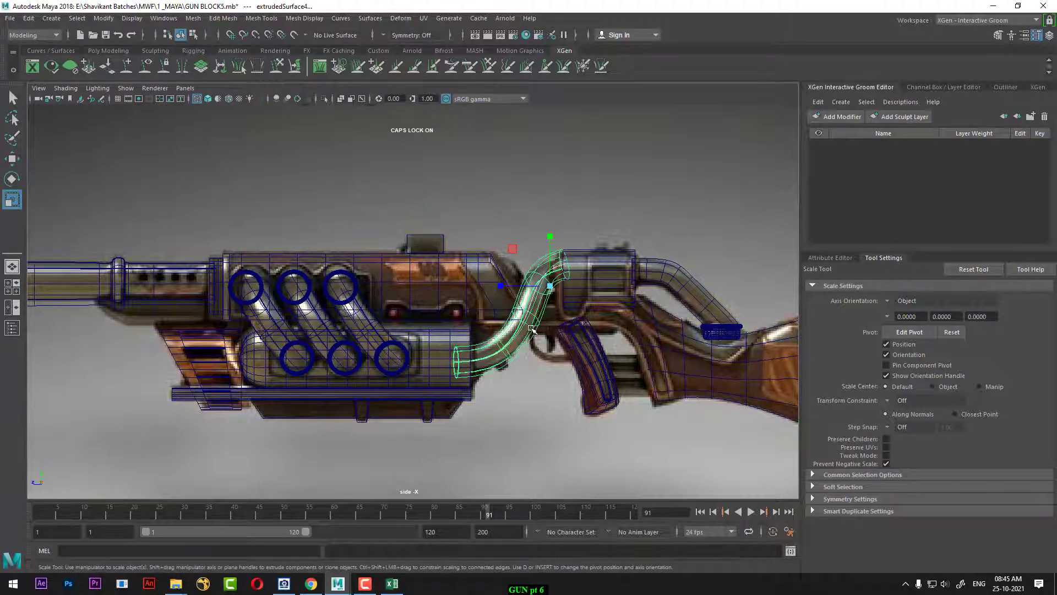
click(609, 275)
scroll(625, 435, up, 2)
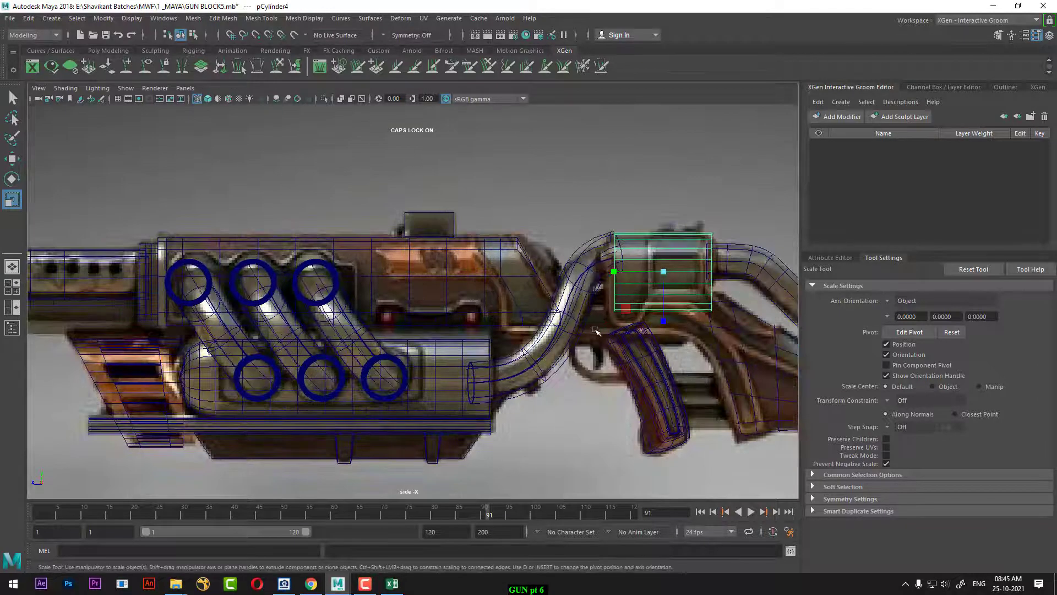
click(529, 322)
alt+middle_drag(570, 340, 536, 344)
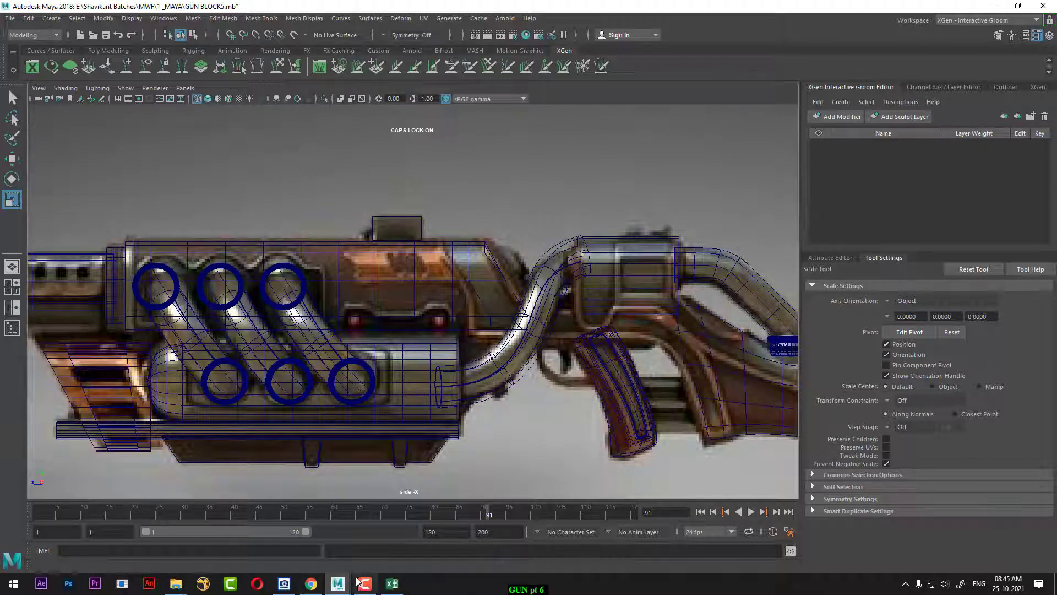
click(714, 380)
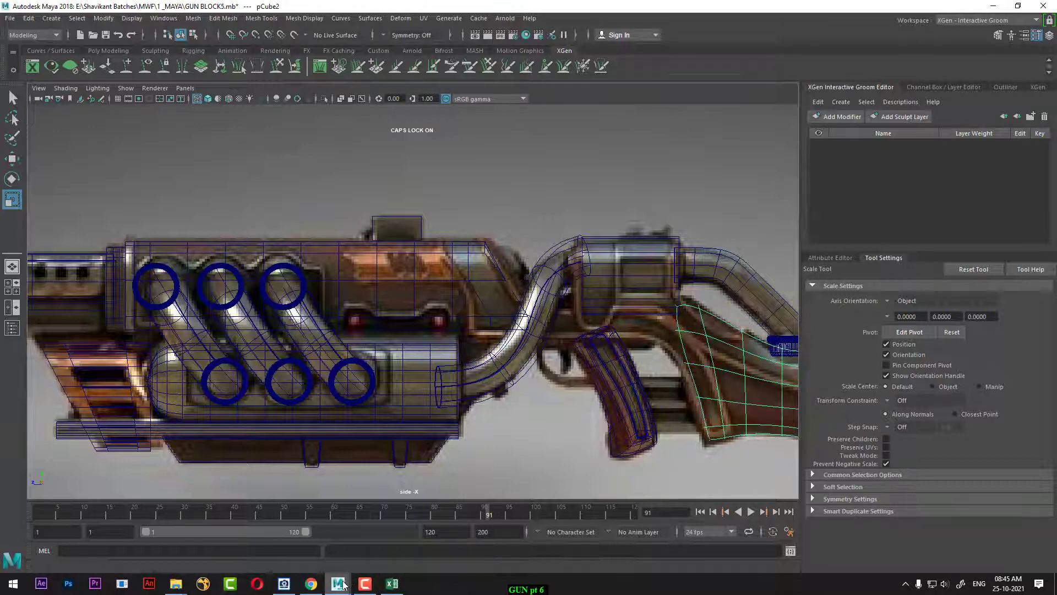
- Switch to the image viewer and examine the grey wireframe render of the rifle in MAYA.JPG
click(284, 585)
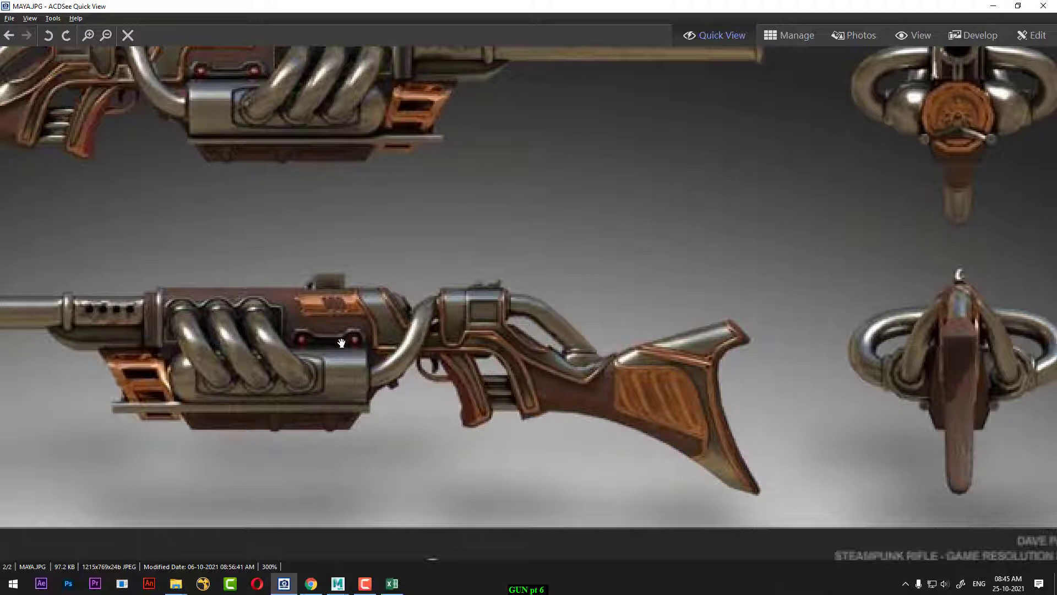
scroll(462, 350, up, 1)
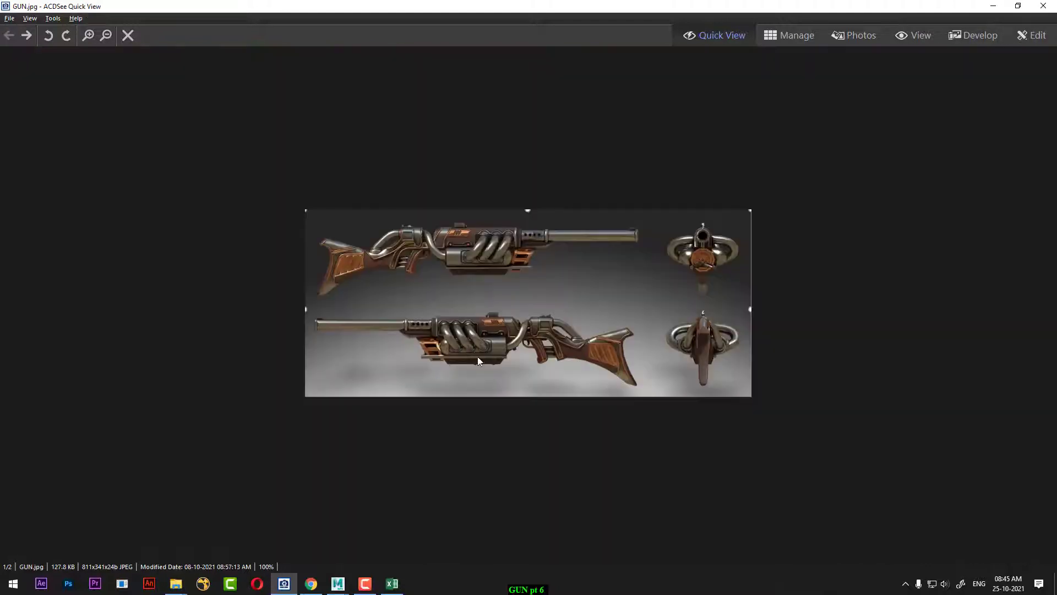
scroll(478, 361, down, 1)
ctrl+scroll(629, 353, up, 1)
drag(623, 383, 484, 234)
ctrl+scroll(496, 243, up, 1)
drag(776, 395, 686, 341)
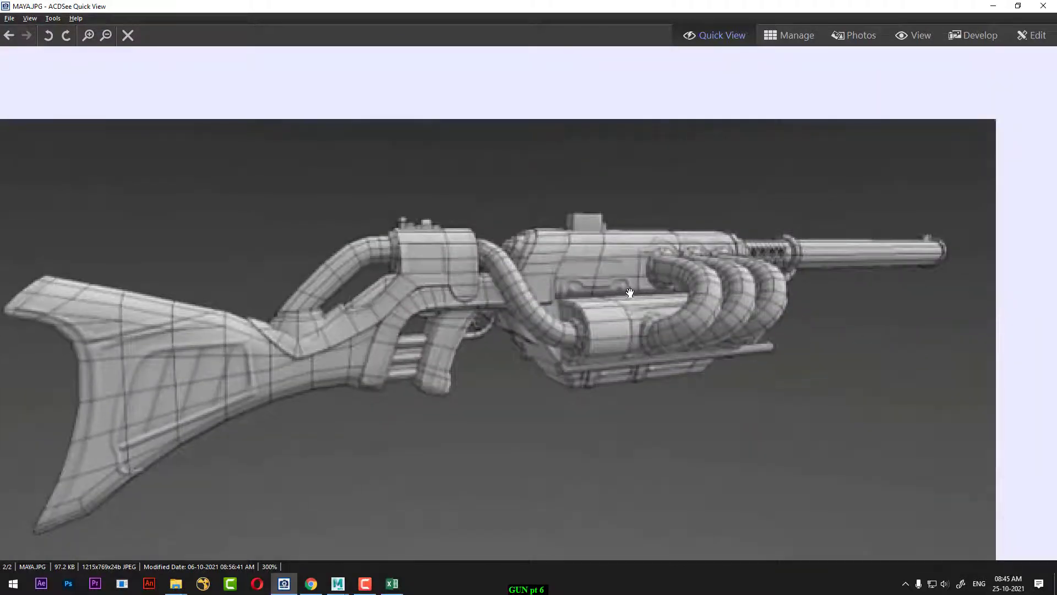
- Examine the side profile, rear view and close-ups in MAYA.JPG, then minimise the image viewer to return to Maya
drag(610, 312, 636, 509)
drag(684, 211, 675, 411)
drag(453, 303, 913, 367)
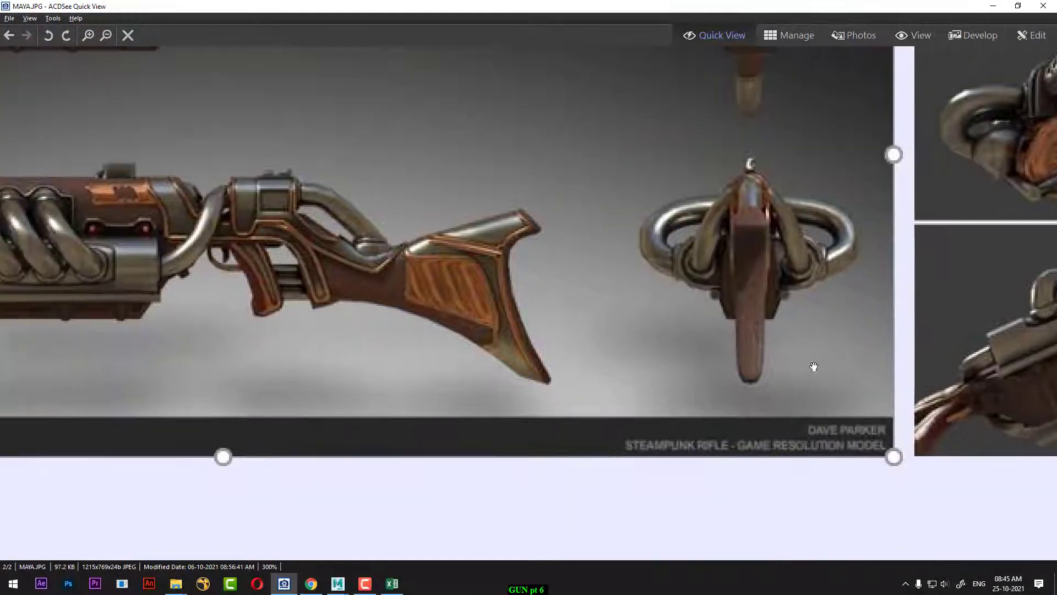
drag(911, 332, 505, 374)
drag(740, 303, 695, 501)
drag(824, 449, 942, 365)
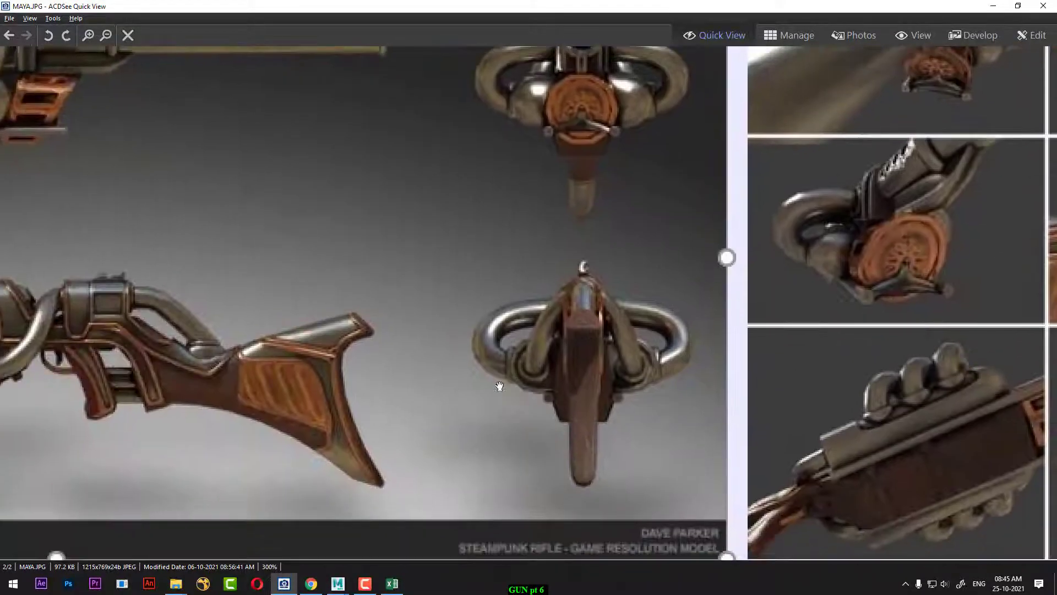
click(994, 6)
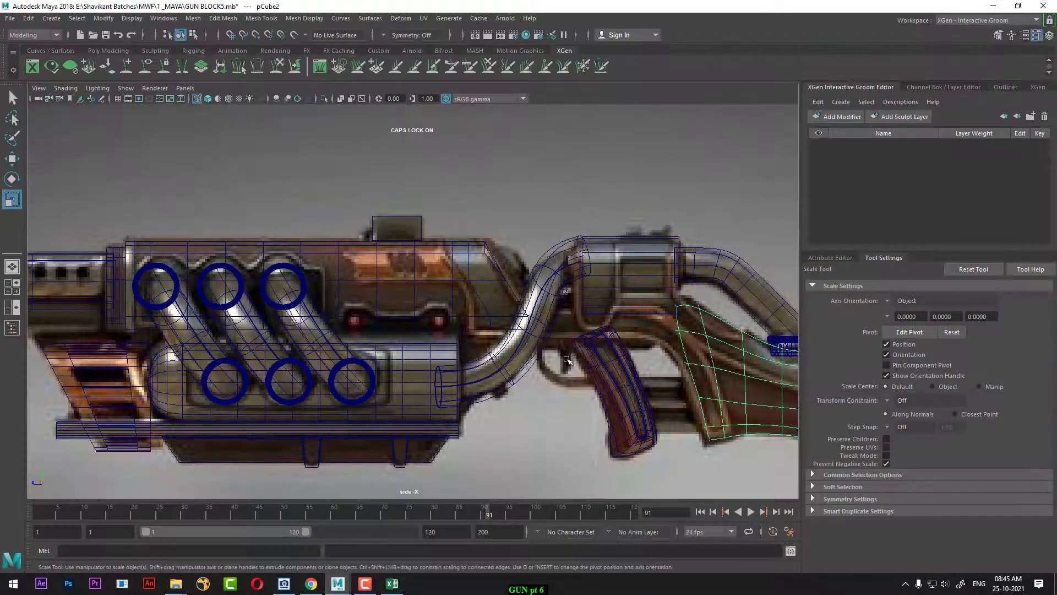
- Isolate the main body block and the stock by hiding all other parts, and view them in perspective
alt+right_drag(569, 360, 668, 380)
alt+middle_drag(668, 379, 593, 374)
alt+right_drag(592, 375, 677, 332)
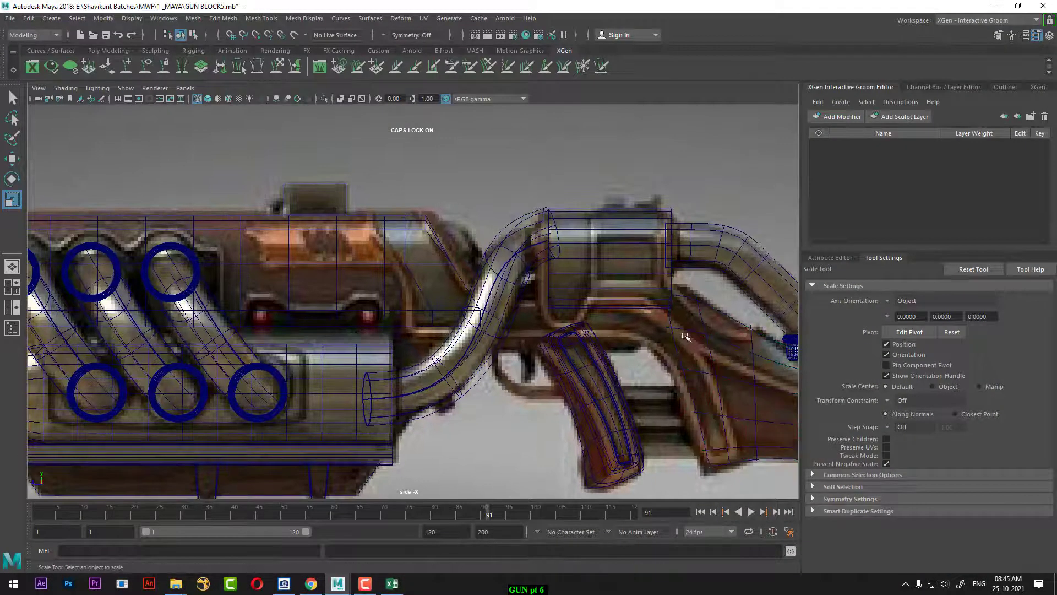
click(471, 286)
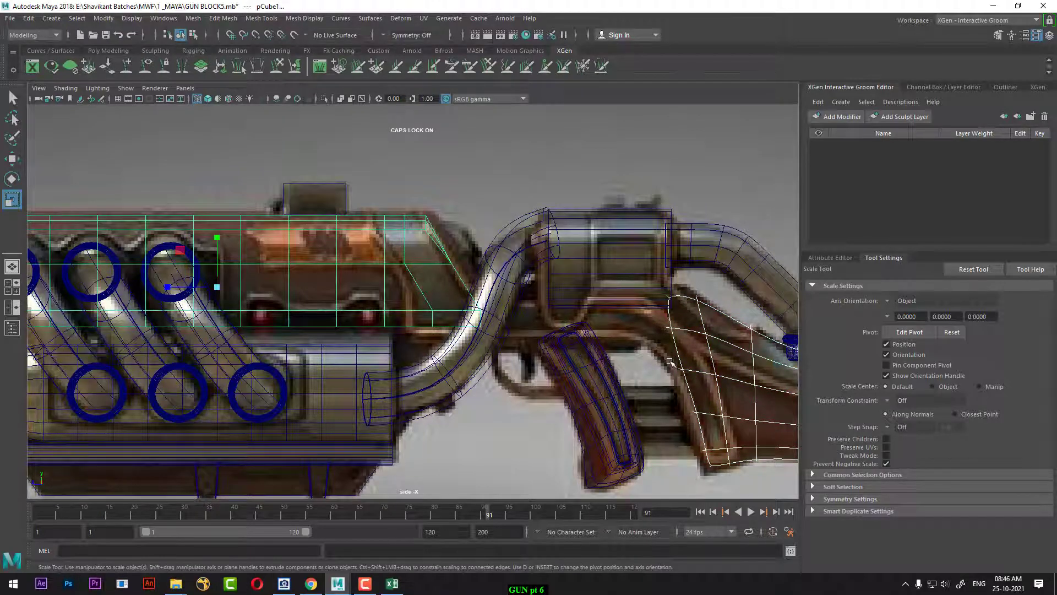
key(alt+h)
key(space)
drag(630, 370, 569, 370)
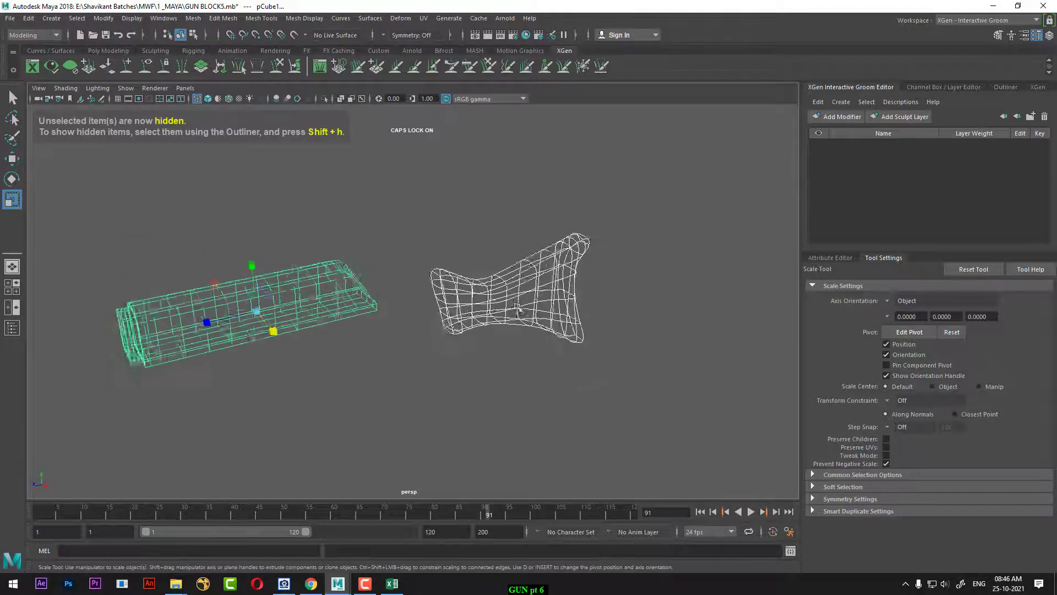
- Turn off the stock's smooth preview, display it shaded and return the stock to object selection
scroll(569, 370, up, 3)
key(1)
scroll(472, 324, up, 3)
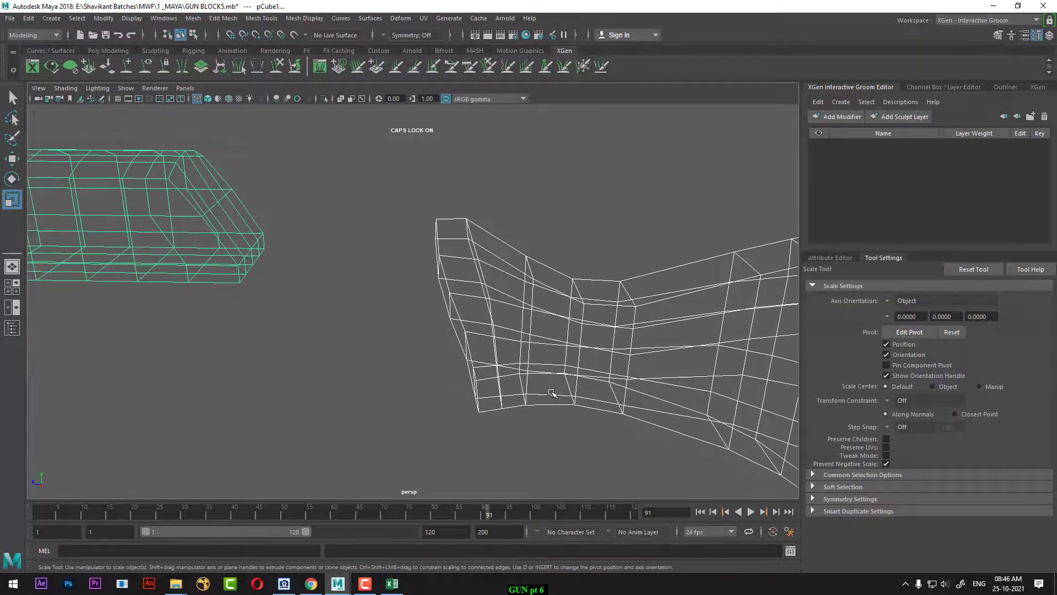
key(5)
alt+drag(354, 284, 538, 215)
right_drag(539, 213, 539, 254)
alt+drag(540, 254, 484, 266)
right_drag(498, 228, 602, 160)
click(503, 263)
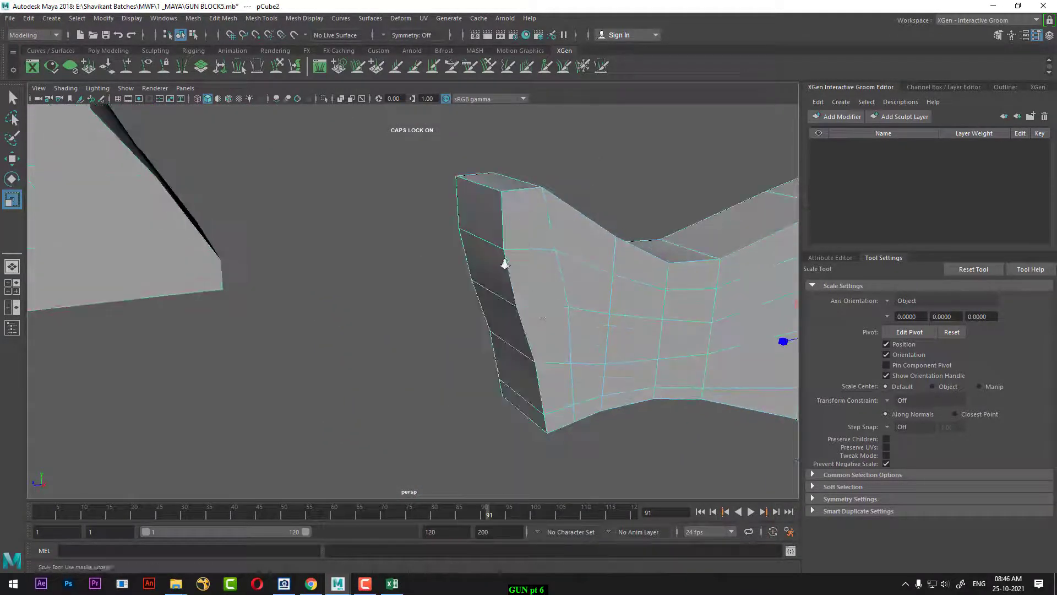
- Compare the stock's width with the body block in the front view
alt+right_drag(503, 263, 424, 243)
alt+drag(423, 243, 547, 245)
key(space)
key(f)
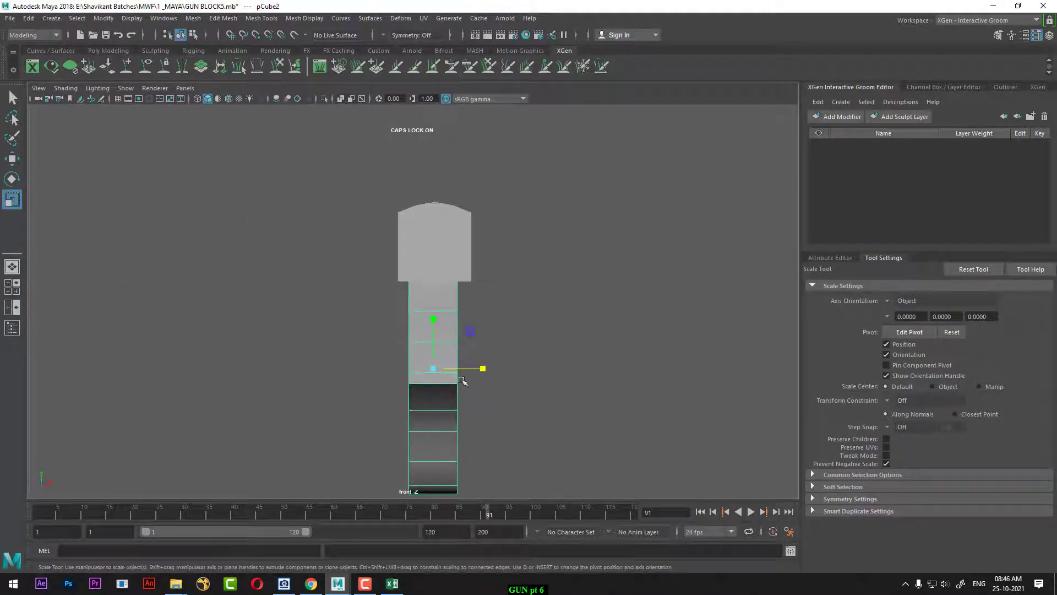
- Restore the four-view layout and unhide all the gun parts
key(space)
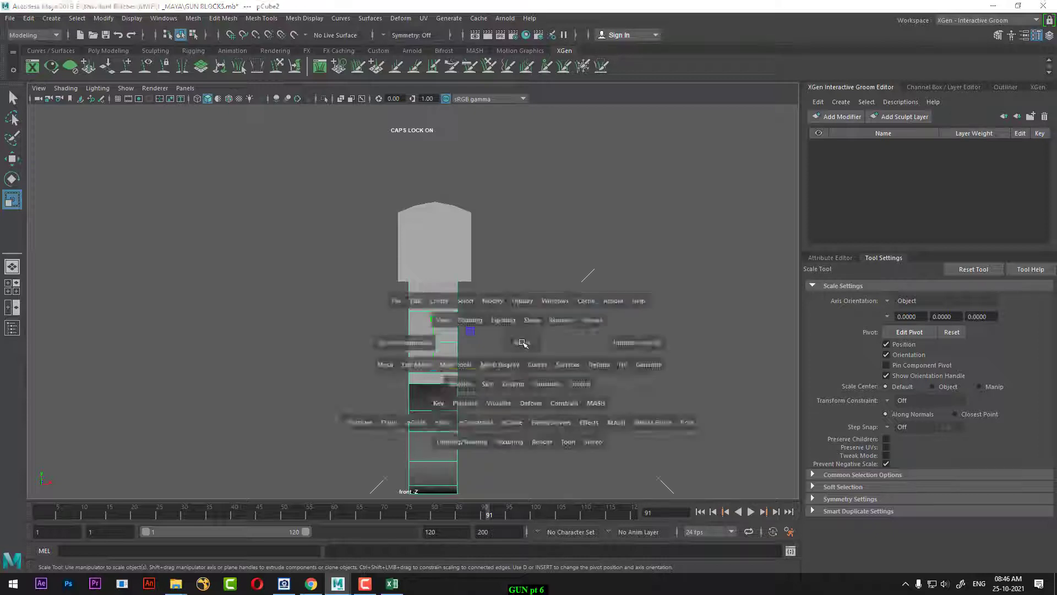
click(556, 398)
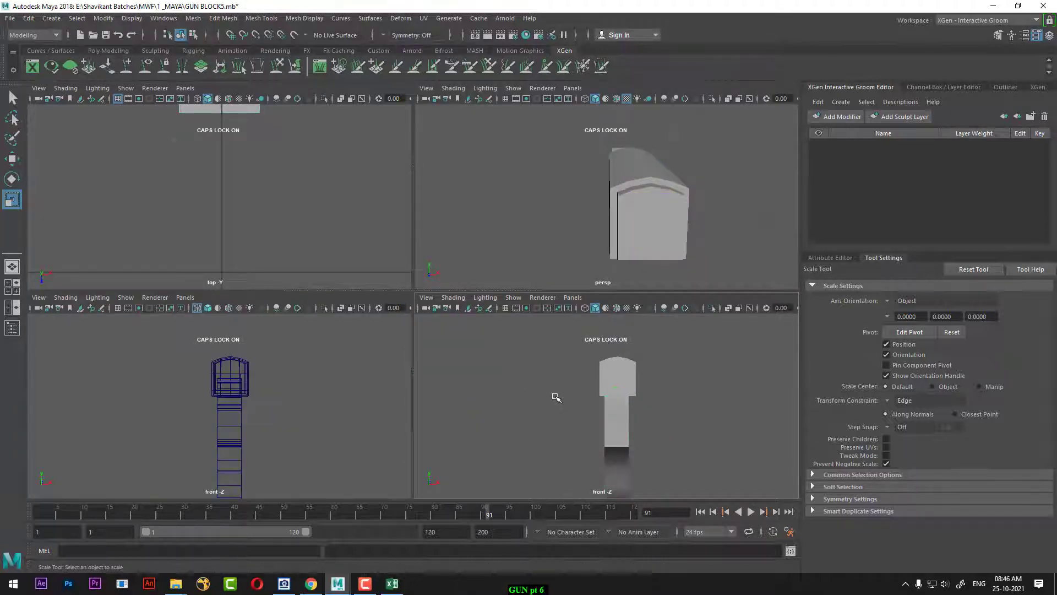
key(ctrl+shift+h)
alt+middle_drag(255, 432, 256, 381)
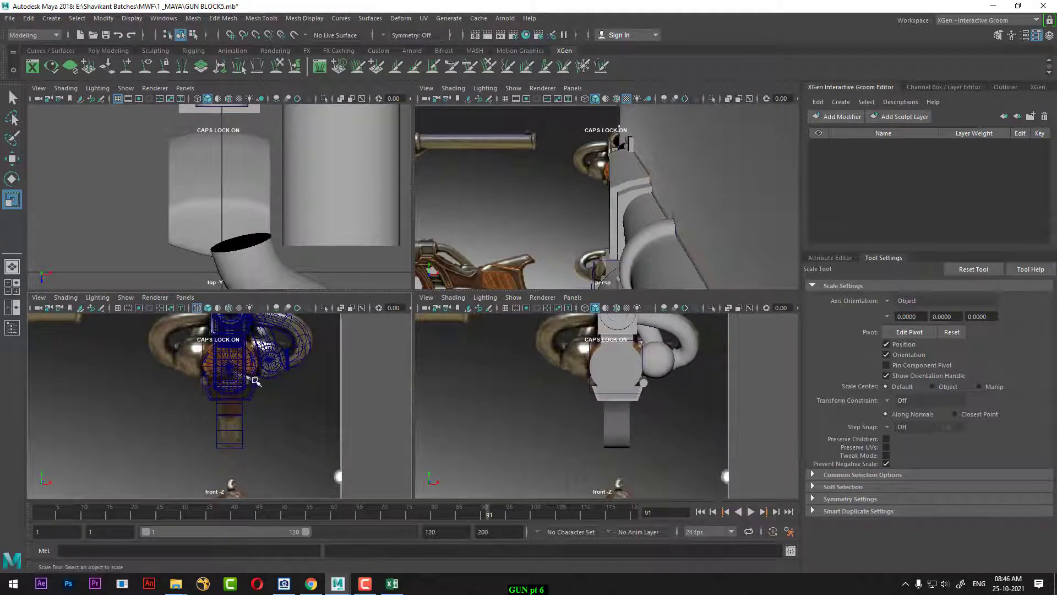
- Narrow the stock sideways in the front view to match the width in the reference image
key(space)
click(428, 383)
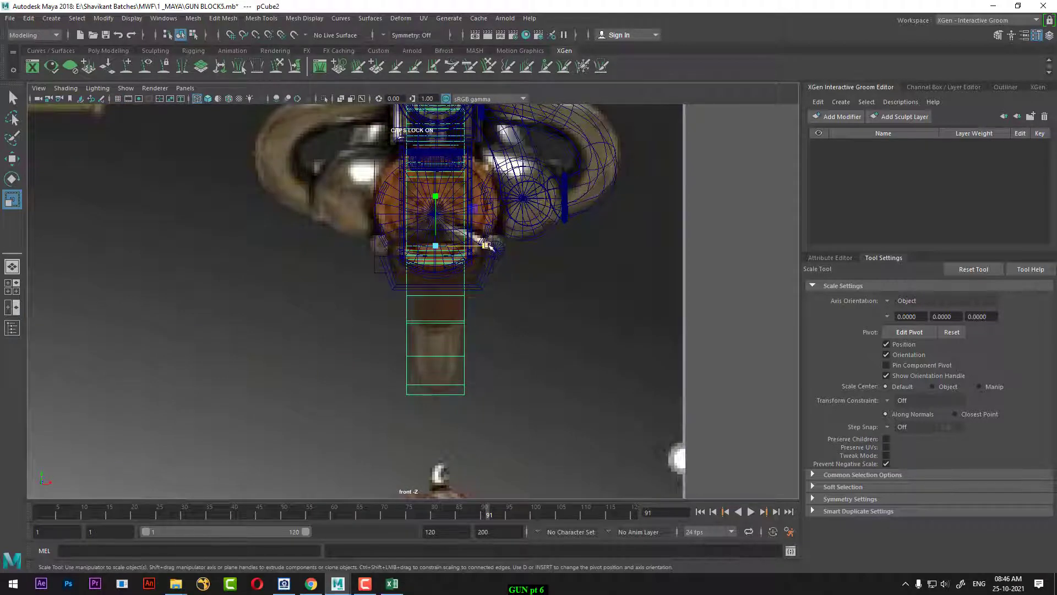
drag(484, 244, 472, 248)
scroll(473, 318, down, 5)
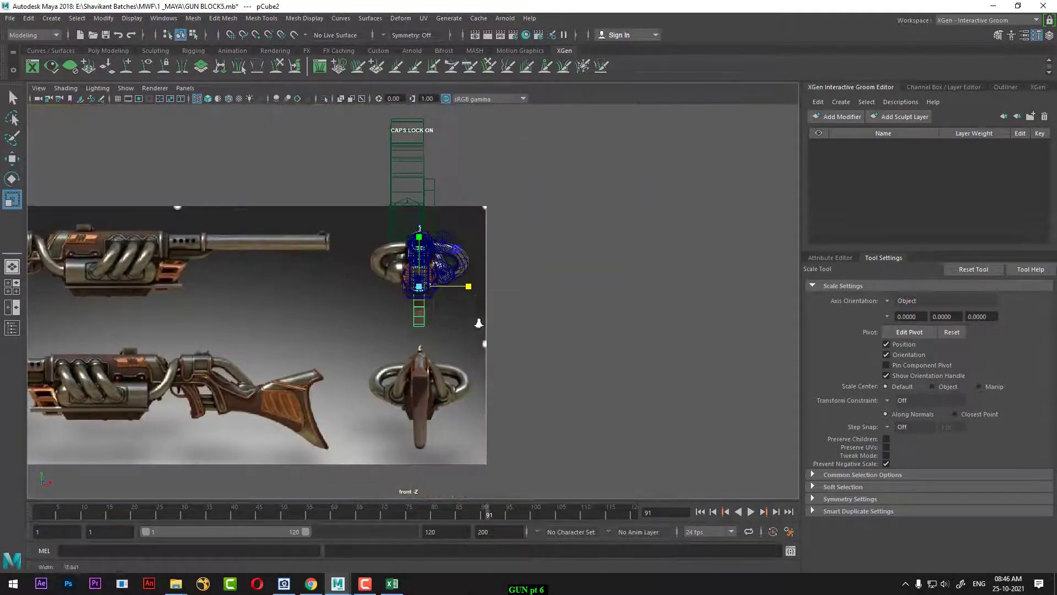
- Return to the four-view layout and switch the shaded front view to the side view
key(space)
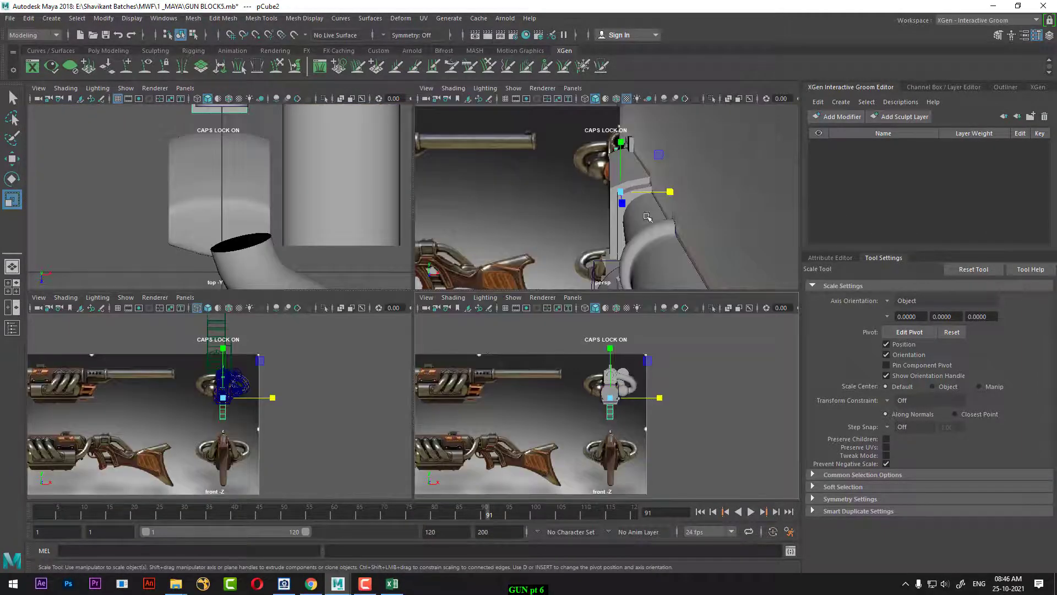
scroll(266, 424, up, 5)
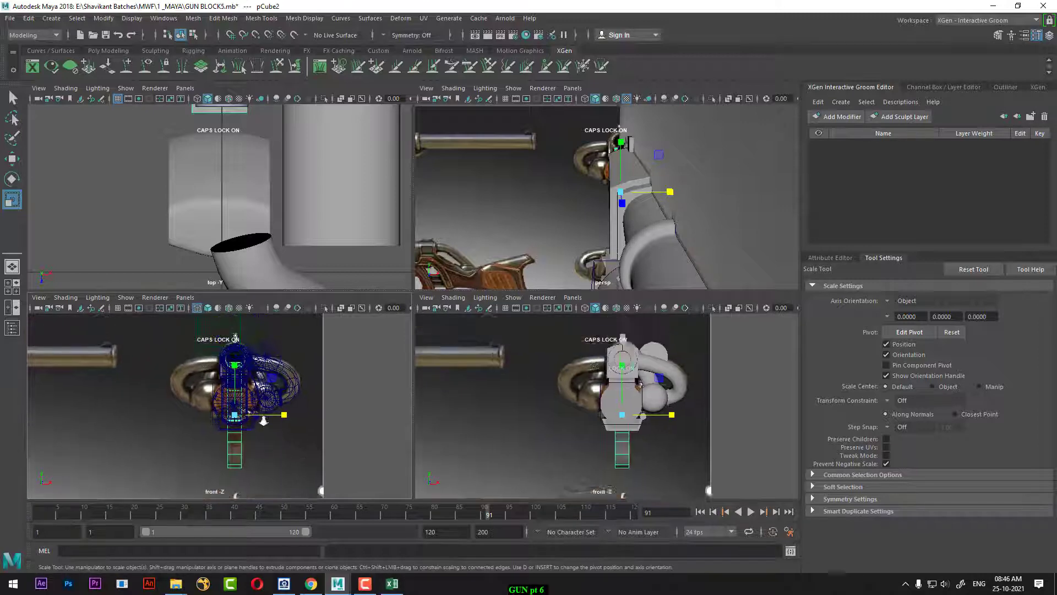
scroll(264, 421, up, 2)
key(space)
click(641, 446)
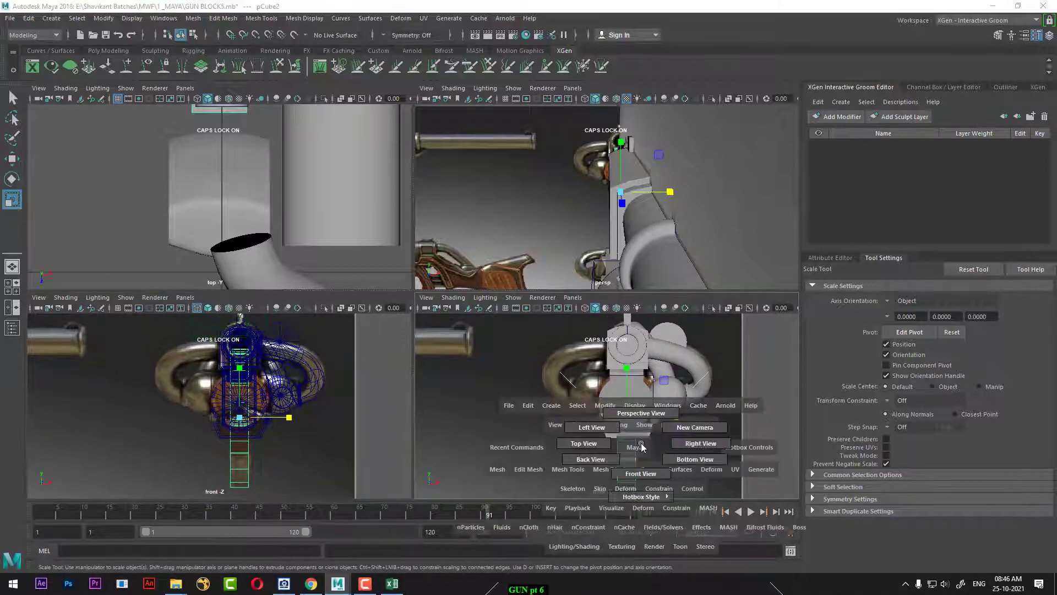
click(701, 443)
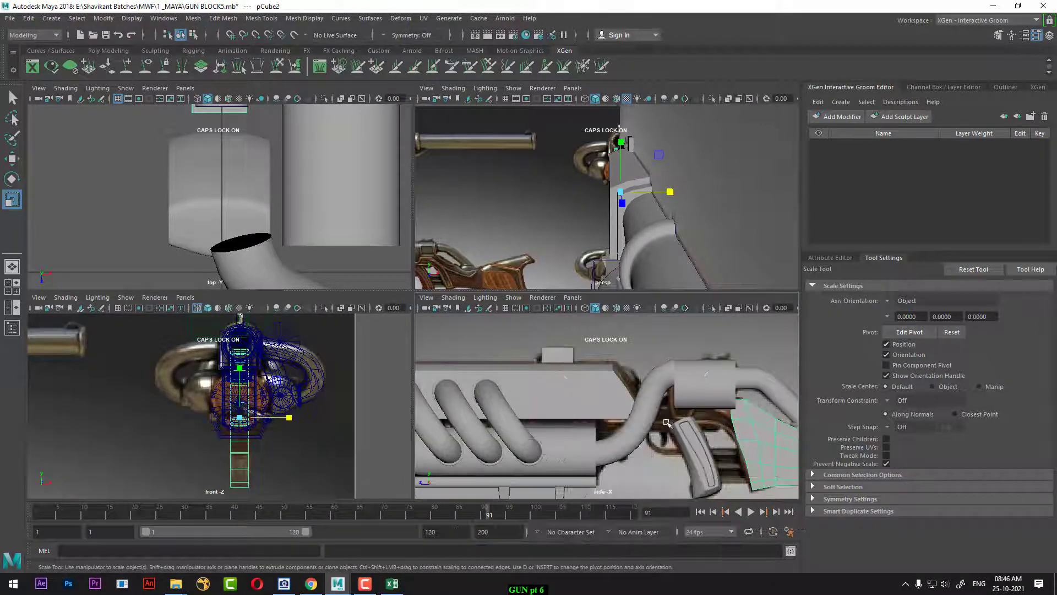
click(615, 396)
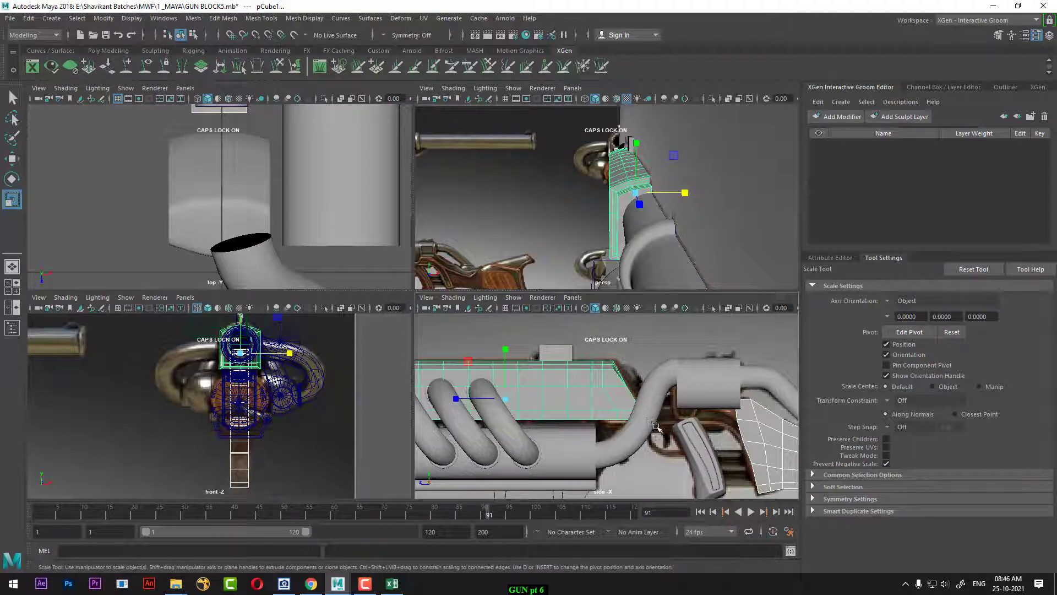
scroll(606, 419, down, 5)
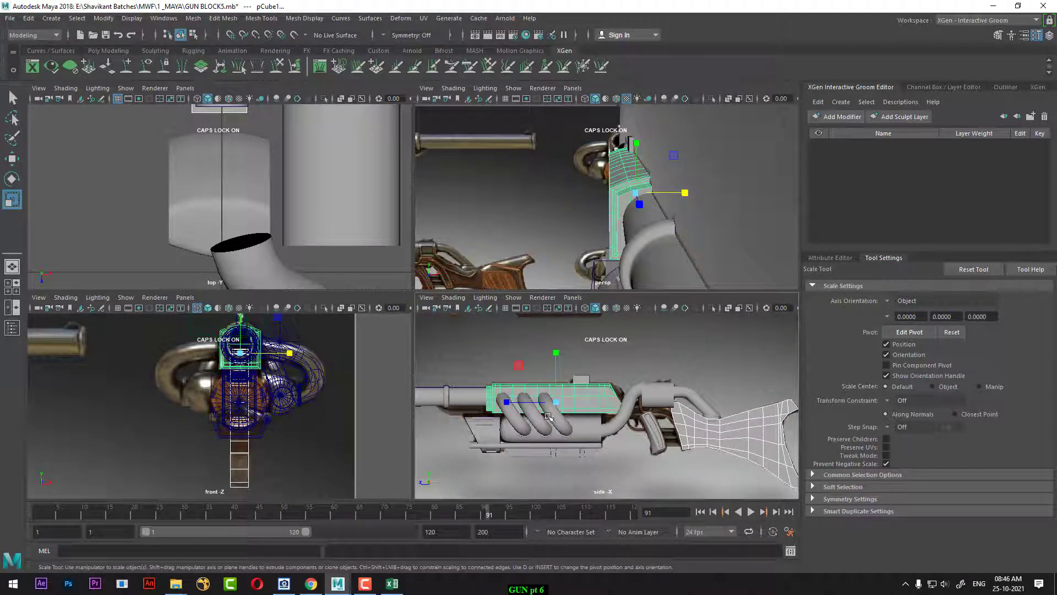
key(alt+h)
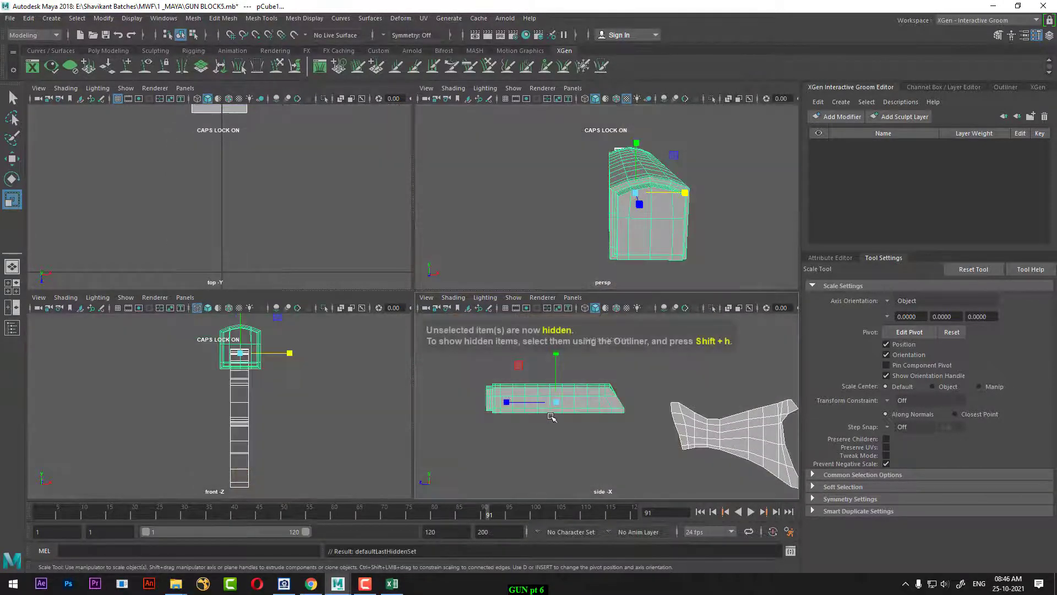
key(ctrl+shift+h)
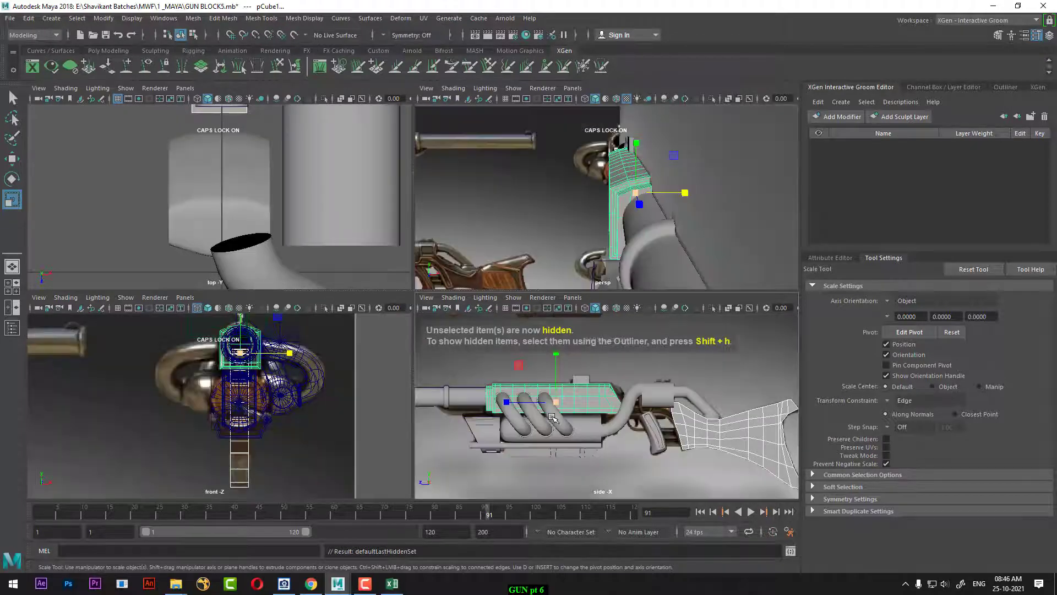
- Hide the lower cylinder assembly with its pipes, the barrel, and the rear cylinder with the grip
alt+middle_drag(584, 418, 606, 382)
drag(626, 442, 495, 394)
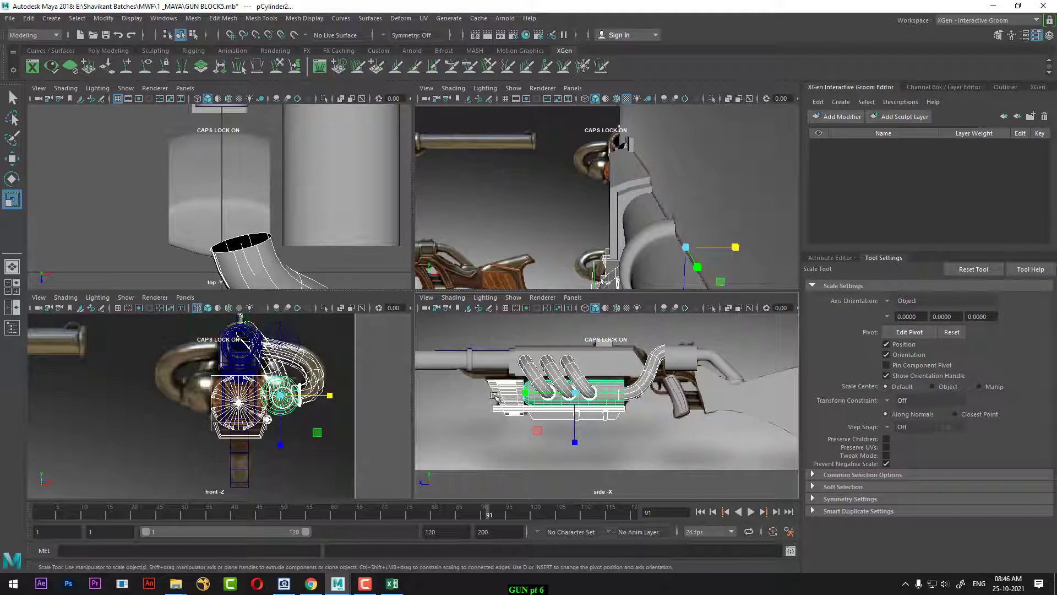
key(ctrl+h)
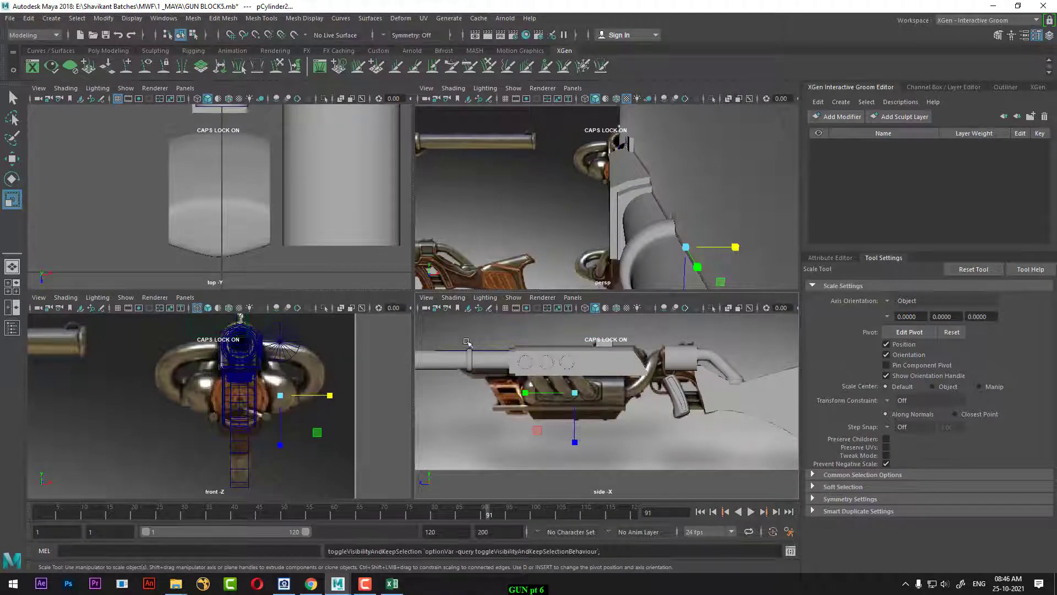
drag(466, 340, 482, 414)
key(ctrl+h)
drag(678, 333, 663, 408)
key(ctrl+h)
- Select the stock and the body block, and compare them with the front reference image
alt+right_drag(535, 433, 707, 457)
click(735, 402)
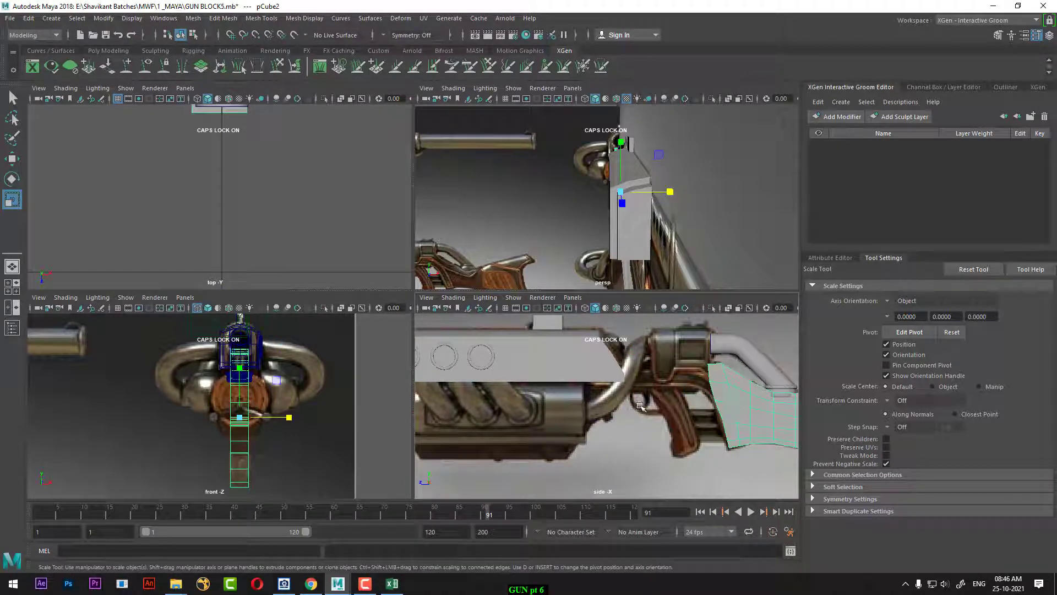
shift+click(582, 376)
alt+right_drag(254, 410, 295, 431)
mouse_move(295, 430)
alt+middle_down()
mouse_move(298, 463)
mouse_move(300, 436)
alt+middle_up()
alt+right_drag(297, 433, 296, 455)
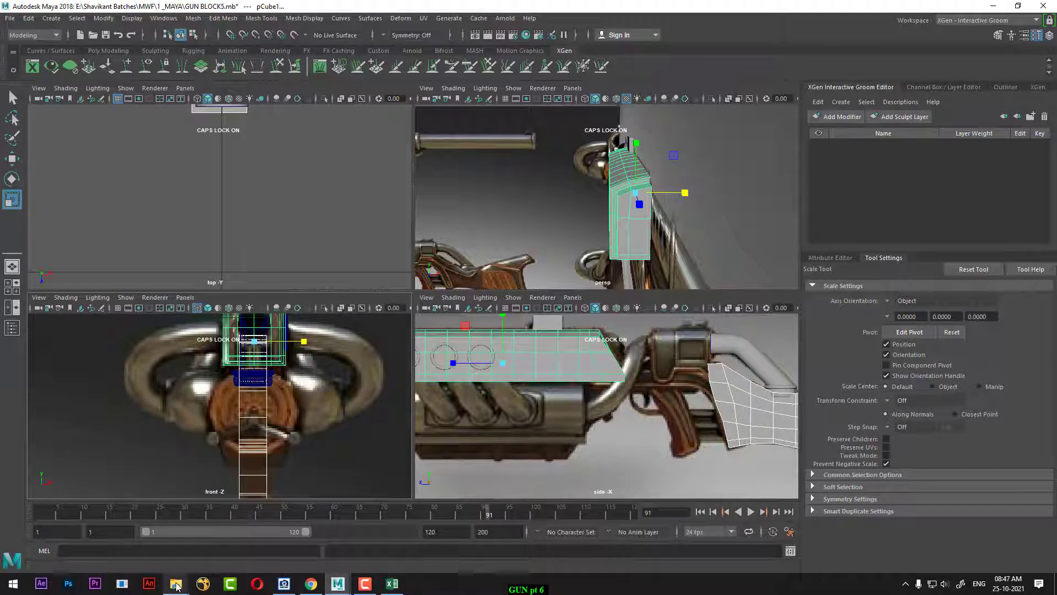
- Switch to the image viewer and examine both side profiles of the rifle in MAYA.JPG
click(284, 583)
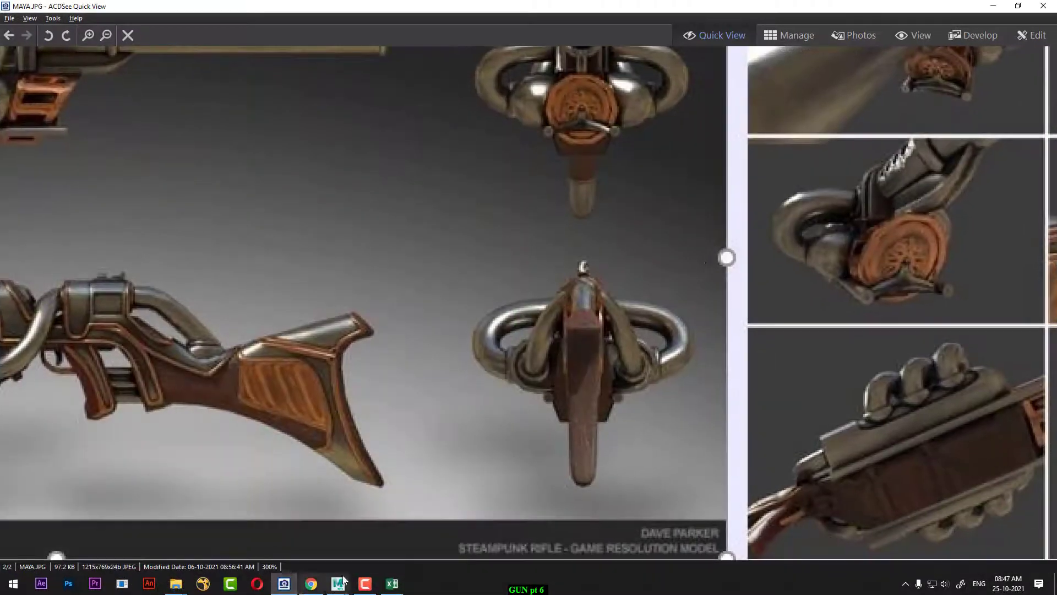
drag(394, 357, 710, 315)
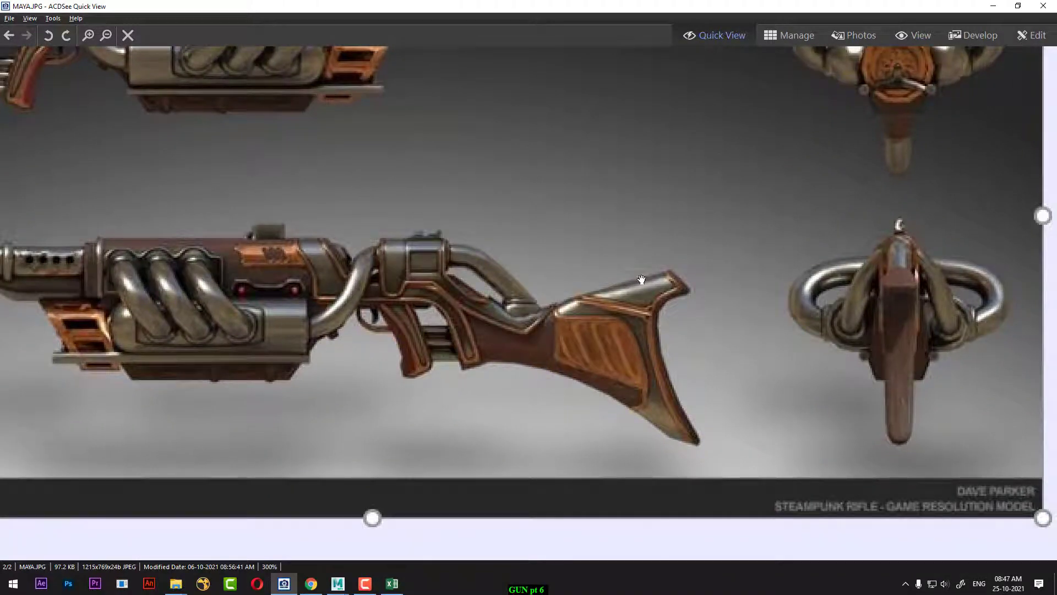
drag(642, 280, 614, 370)
drag(457, 283, 535, 376)
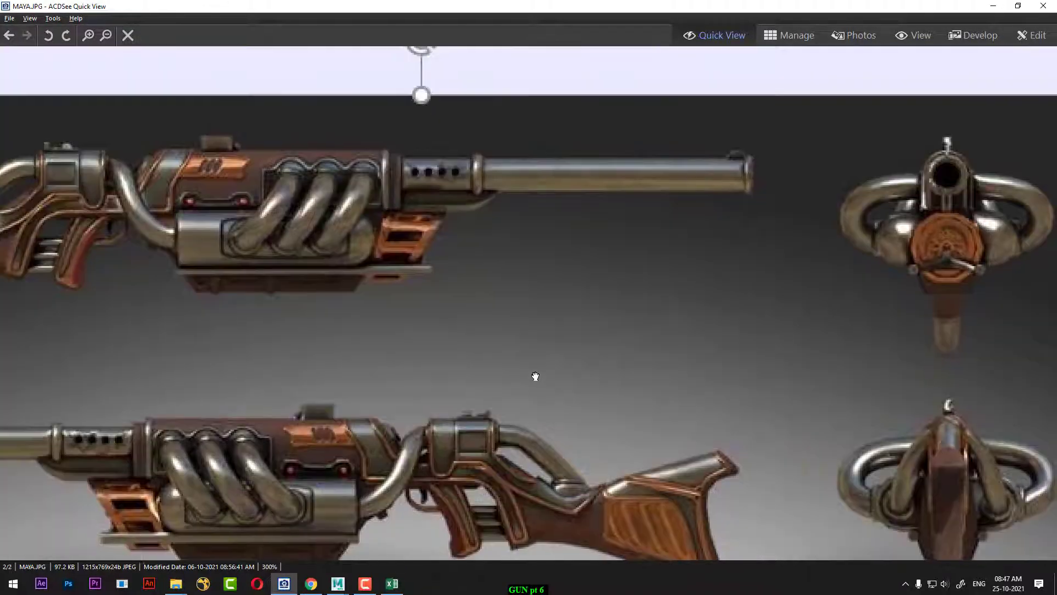
drag(704, 305, 574, 294)
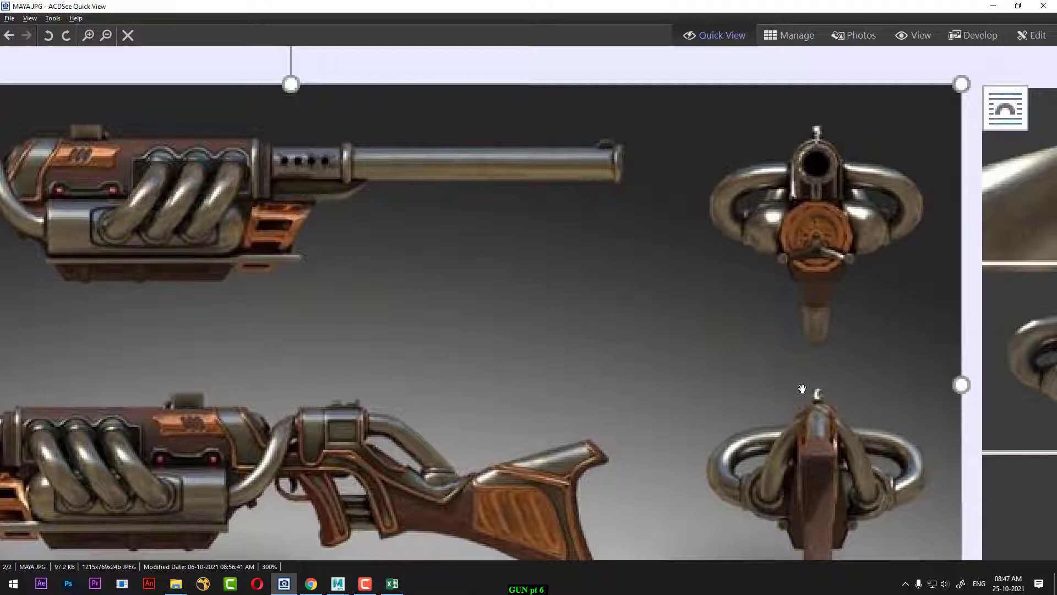
- Study the front and rear views and the close-up renders in MAYA.JPG, and minimise the image viewer
drag(802, 389, 769, 253)
drag(812, 307, 528, 302)
drag(667, 315, 654, 258)
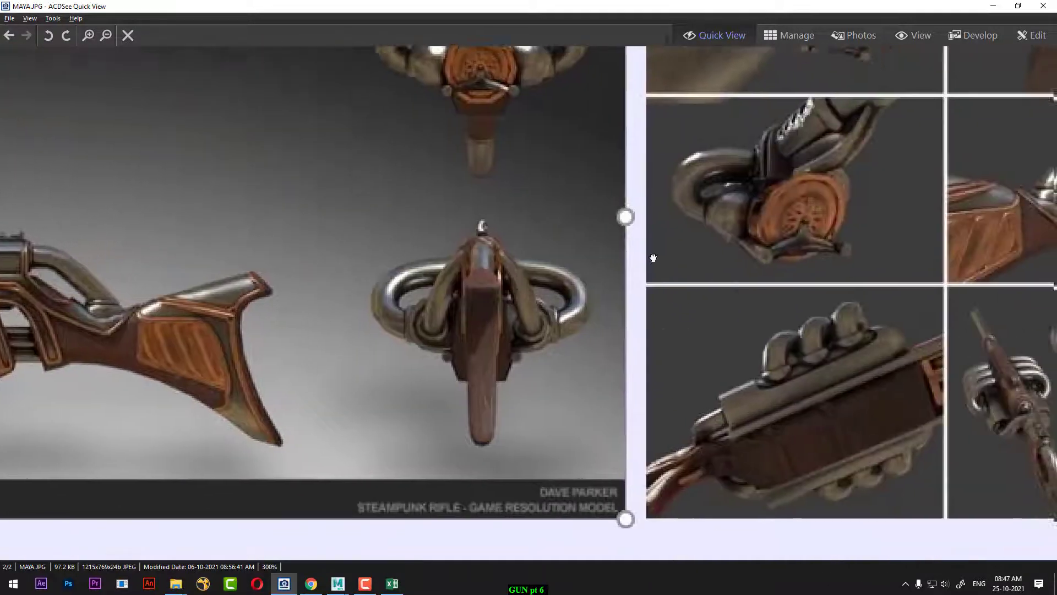
drag(745, 365, 719, 340)
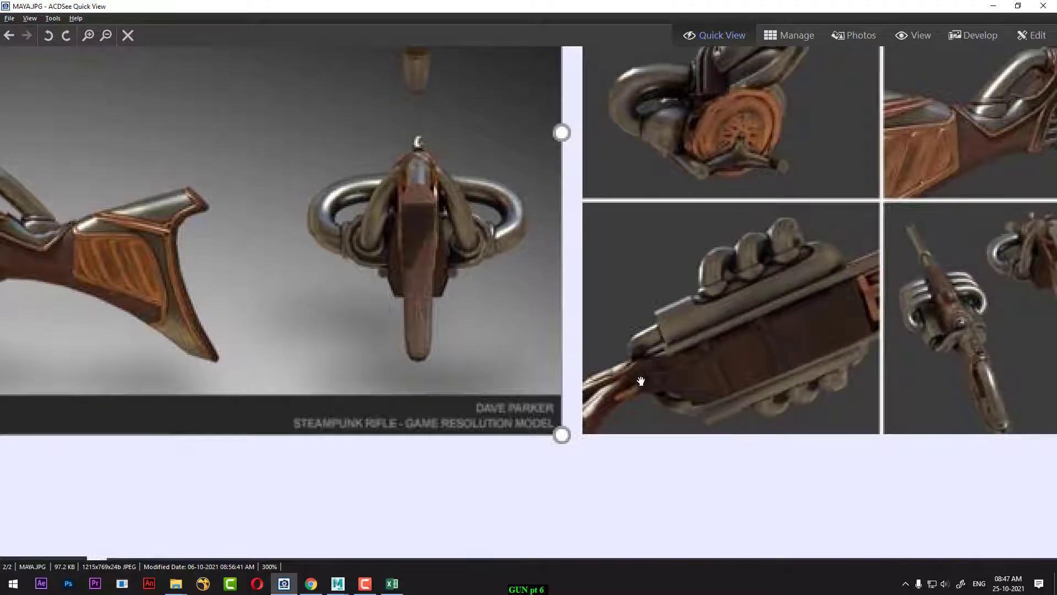
drag(872, 146, 730, 406)
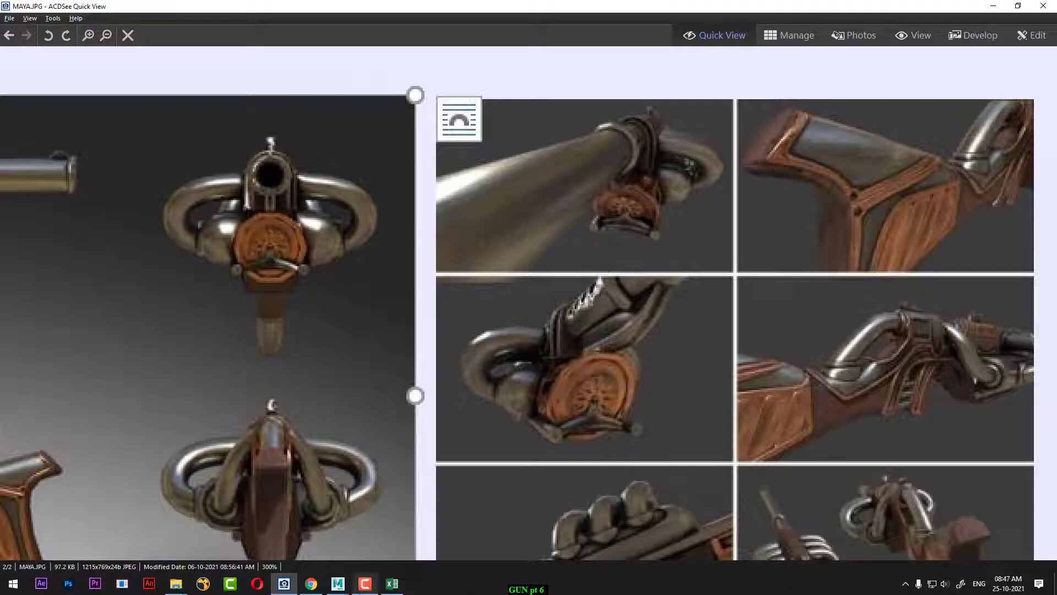
click(365, 583)
click(1005, 537)
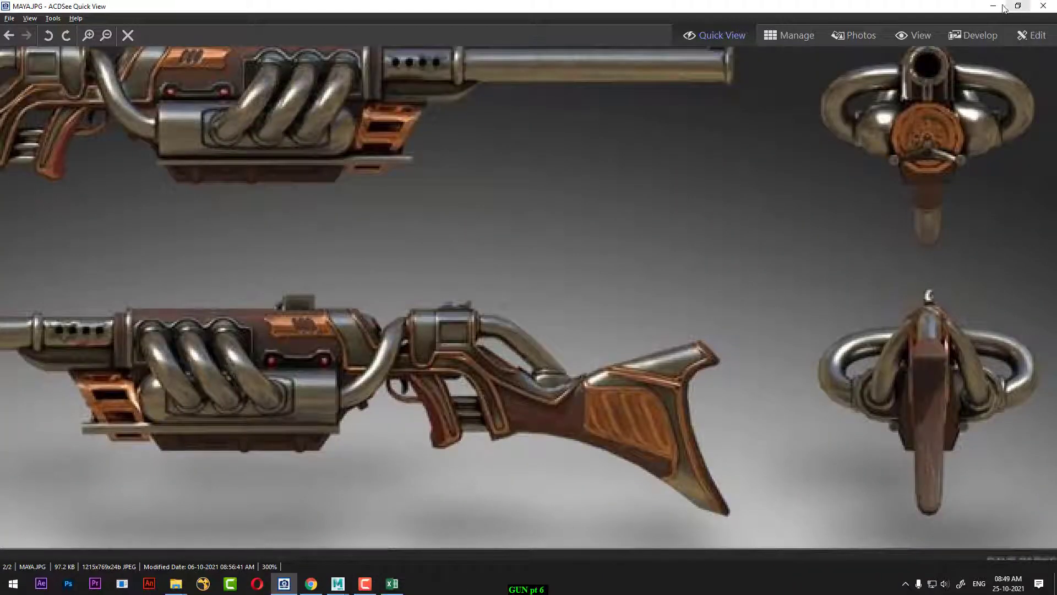
click(1004, 6)
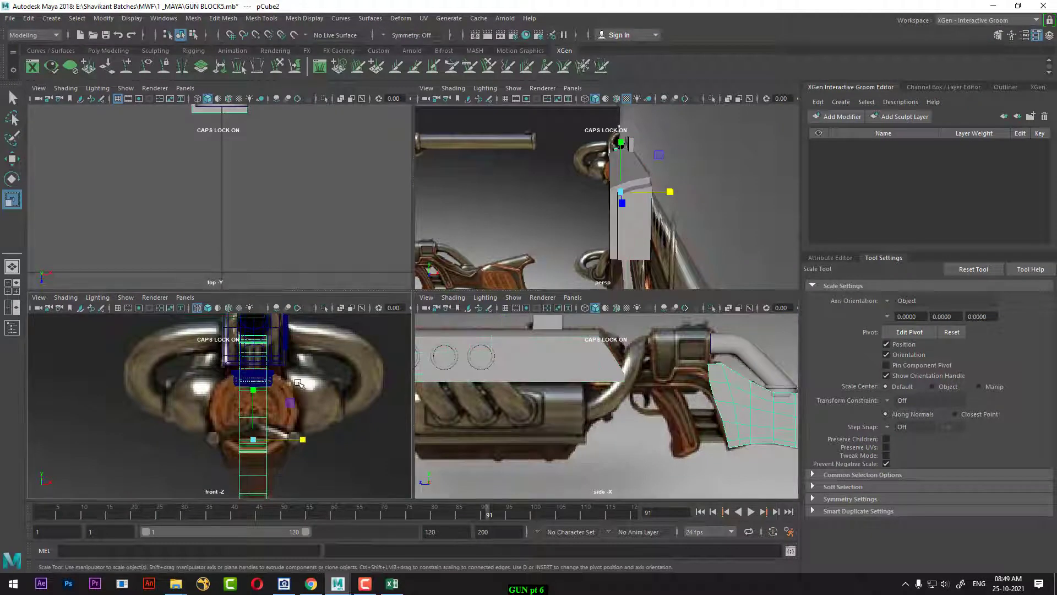
- Select the body block and examine its lower edge against the front reference image
click(604, 374)
scroll(331, 408, up, 1)
mouse_move(275, 476)
alt+middle_down()
mouse_move(277, 512)
mouse_move(286, 360)
mouse_move(271, 405)
mouse_move(281, 487)
alt+middle_up()
alt+middle_drag(292, 390, 298, 422)
scroll(298, 421, up, 6)
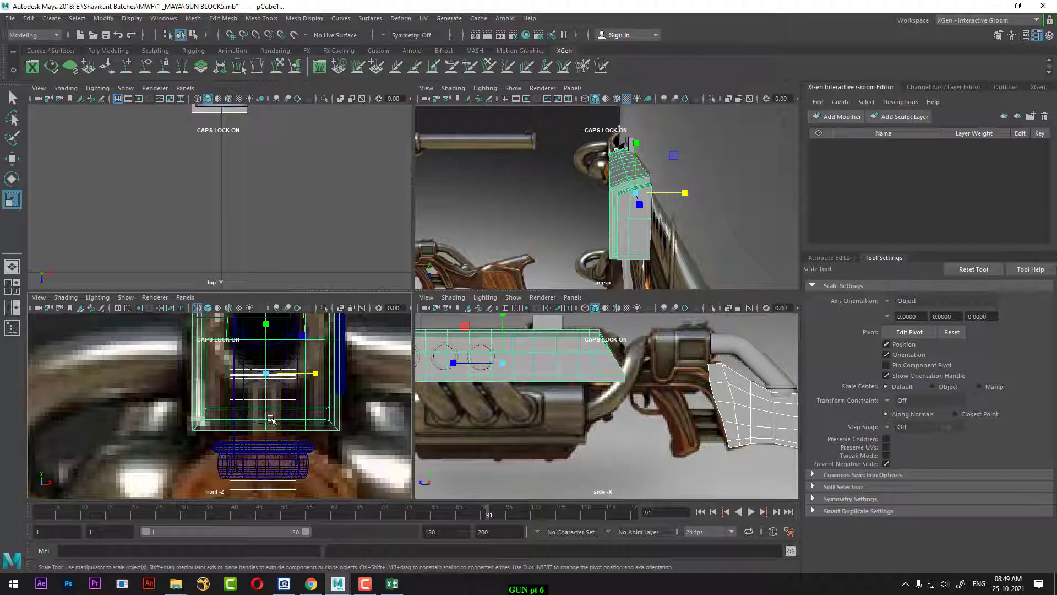
- Float the image viewer in a small window over Maya, showing the rifle's body in MAYA.JPG at 200%
click(284, 583)
drag(531, 5, 750, 132)
drag(739, 285, 699, 300)
drag(884, 242, 789, 299)
scroll(789, 299, down, 2)
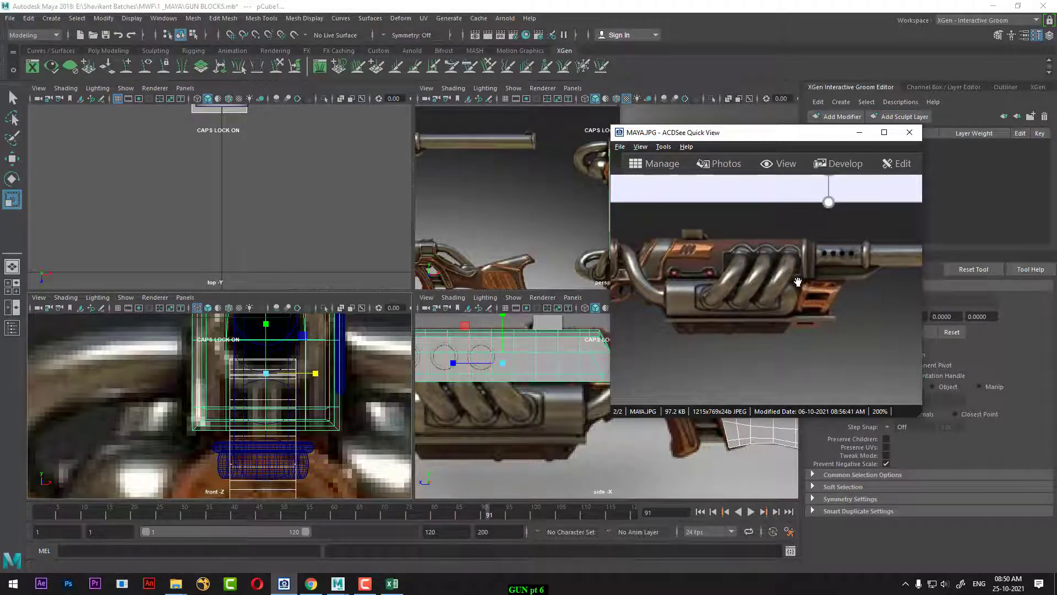
mouse_move(828, 294)
mouse_down()
mouse_move(755, 306)
mouse_move(822, 313)
mouse_up()
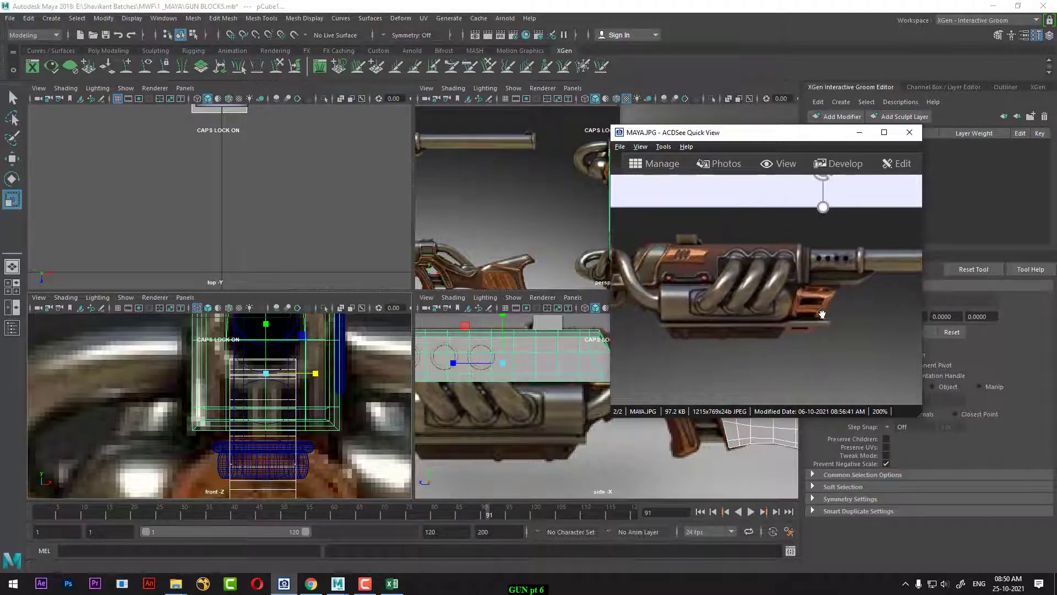
- Enlarge MAYA.JPG to full screen, examine the rifle's body, grip and stock in the upper side profile at 500%, and minimise the viewer
scroll(799, 264, up, 3)
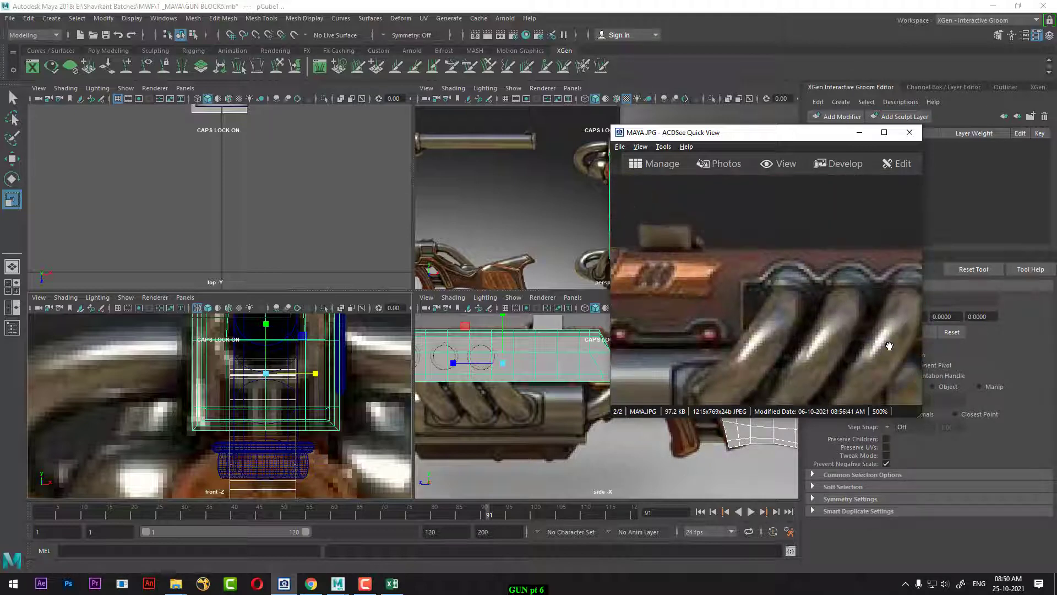
scroll(844, 327, down, 3)
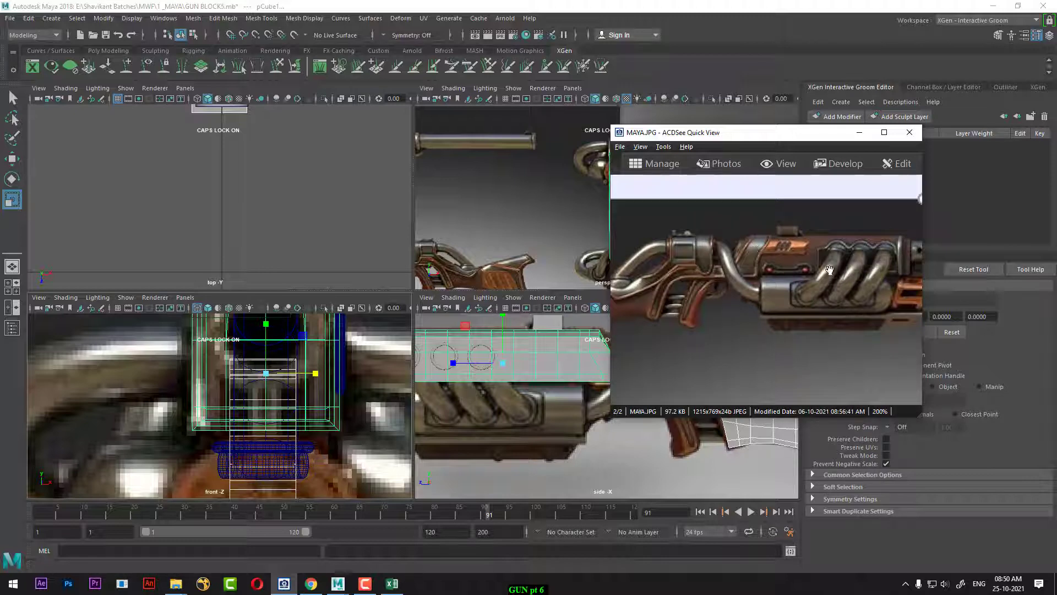
click(887, 132)
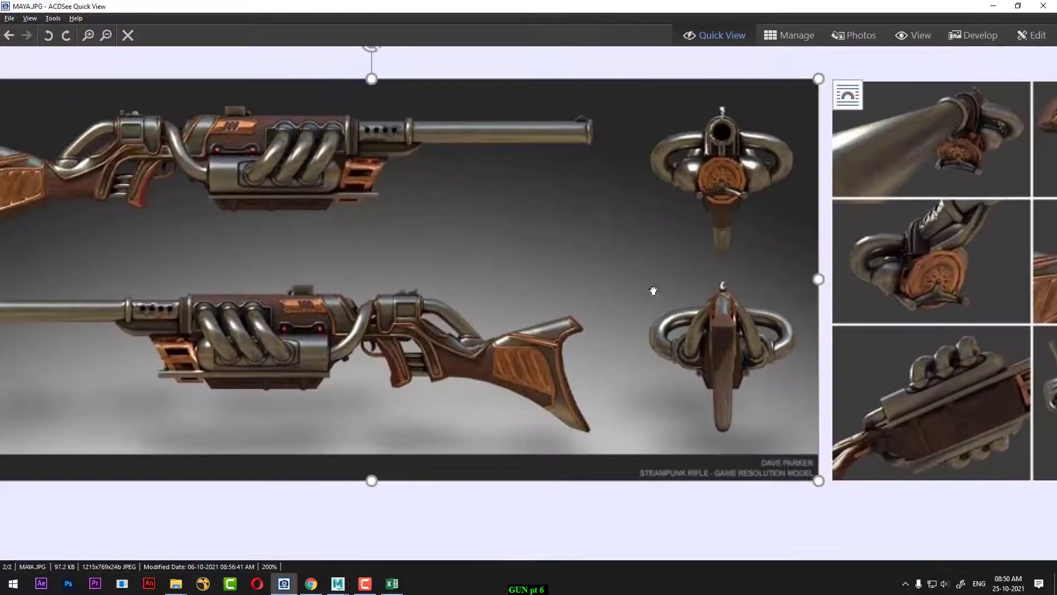
scroll(597, 263, up, 3)
drag(563, 218, 764, 250)
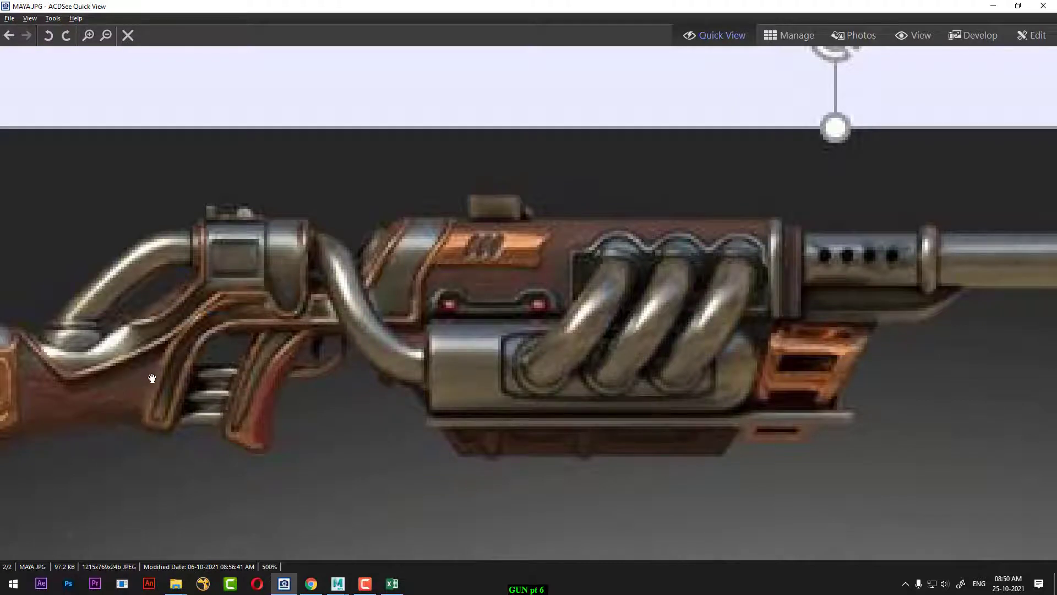
drag(152, 378, 298, 391)
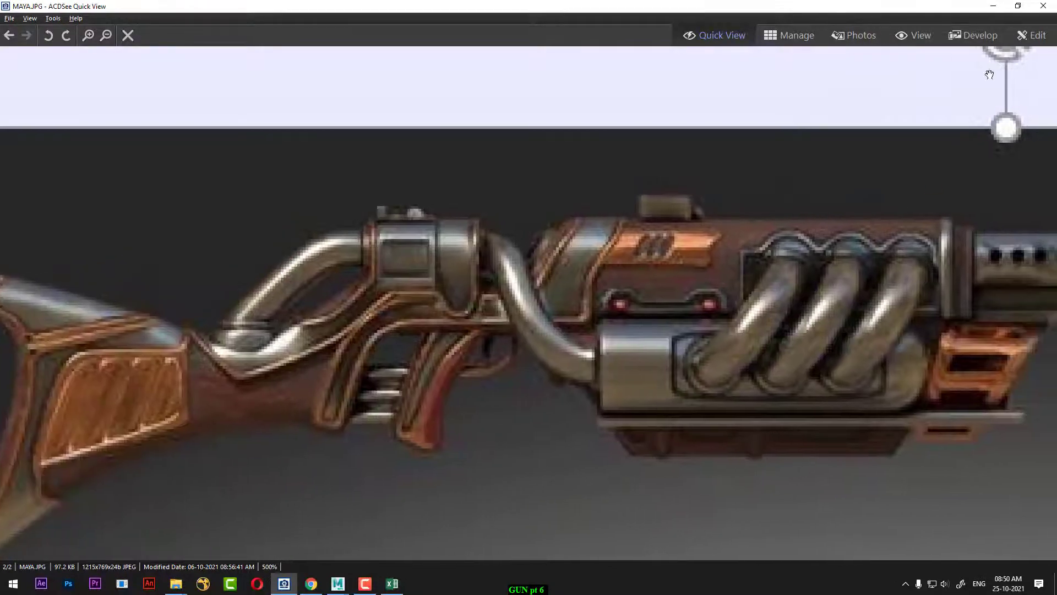
click(994, 10)
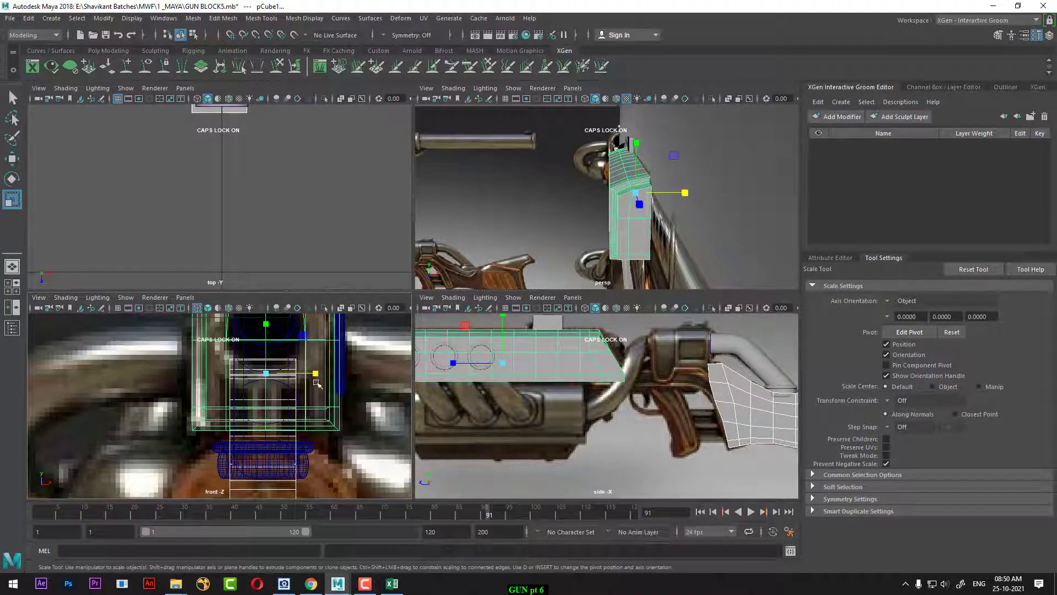
- Undo a trial narrowing of the body block and stock together, and scale only the body block's width to about 0.49 in the front view
drag(317, 376, 312, 376)
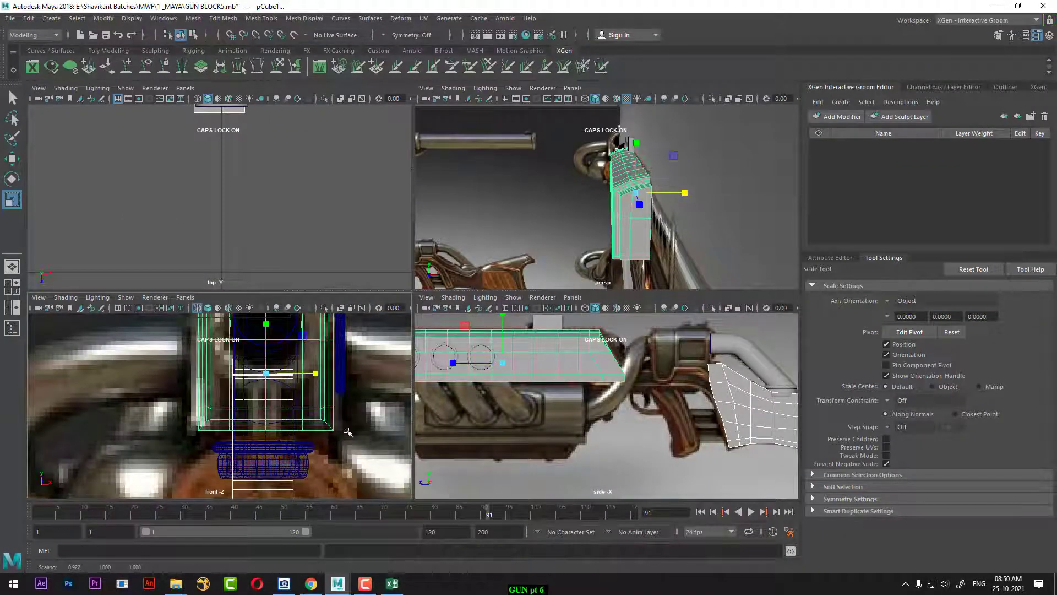
key(ctrl+z)
click(311, 427)
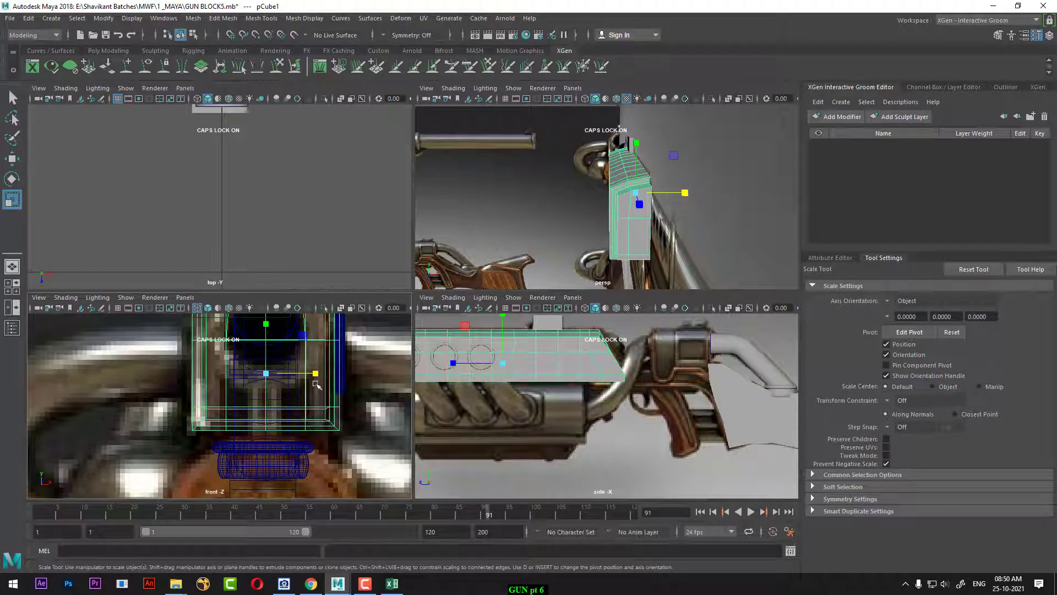
drag(316, 383, 306, 443)
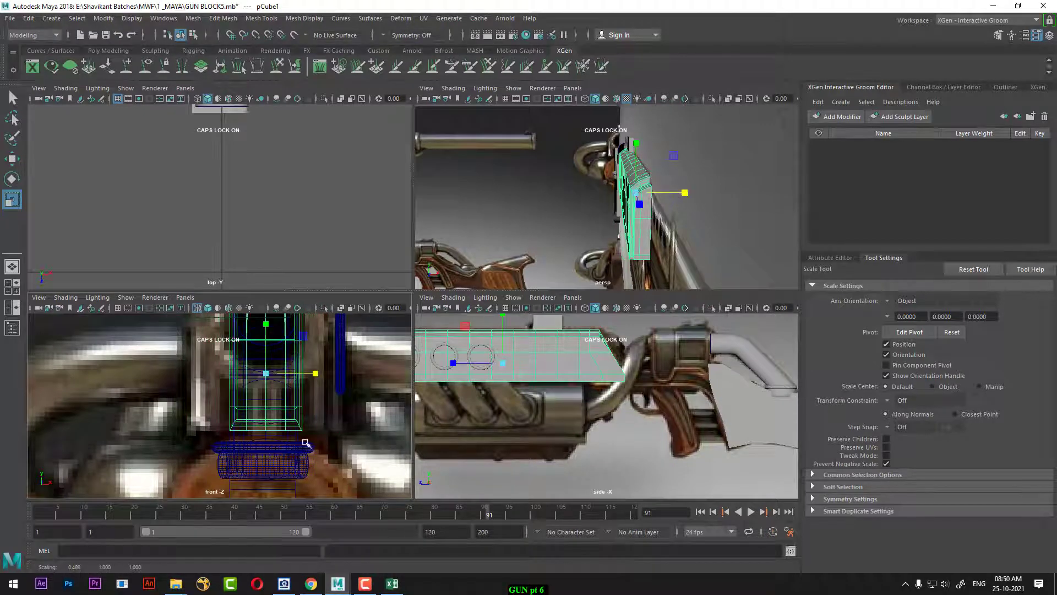
- Select the stock together with the body block in the front view and hide all unselected objects
scroll(307, 443, down, 10)
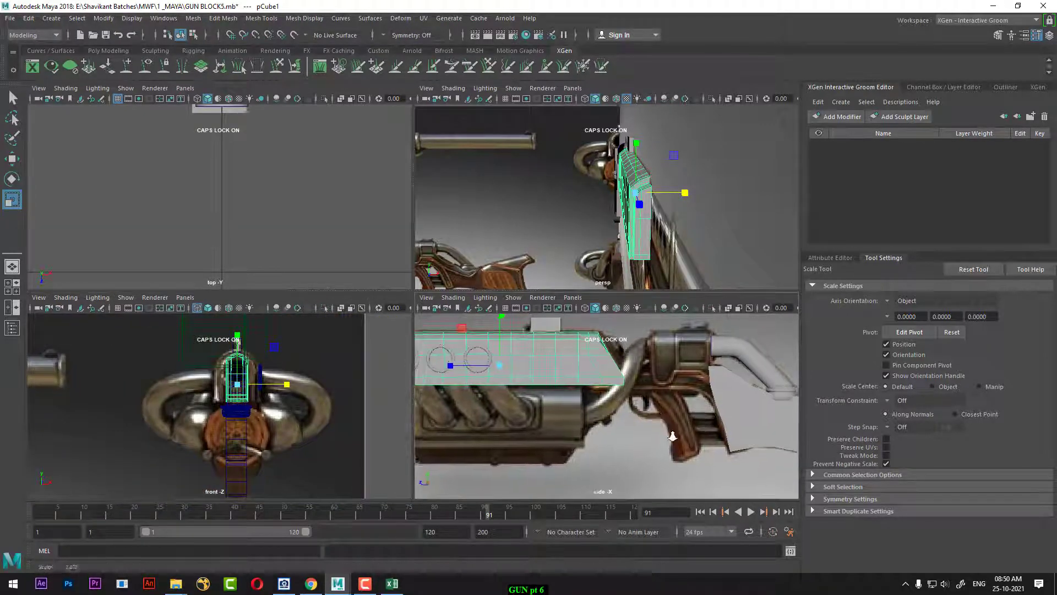
scroll(669, 435, up, 2)
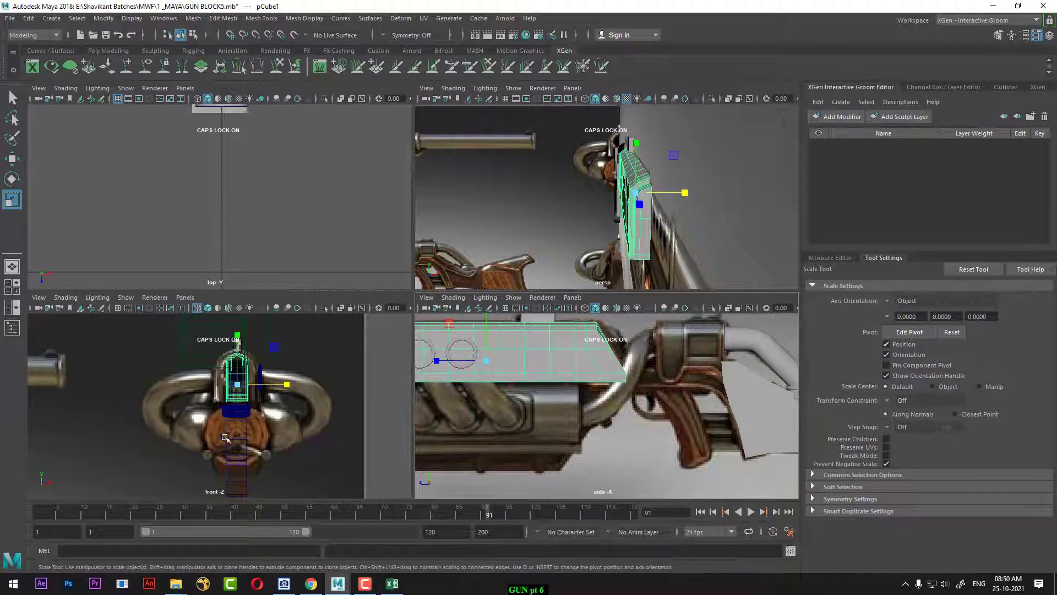
scroll(225, 437, up, 3)
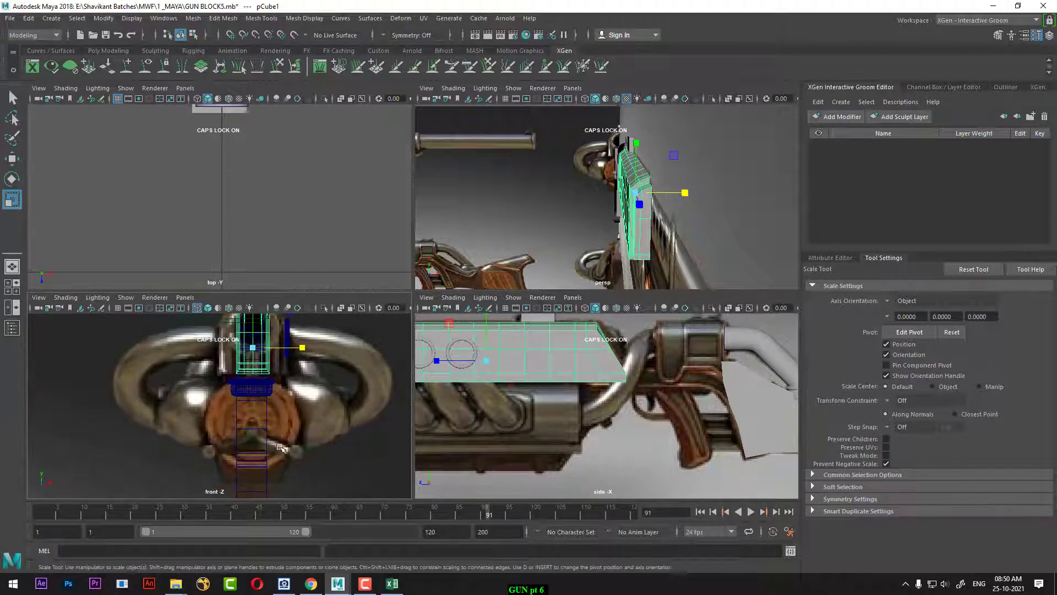
click(268, 427)
scroll(273, 441, up, 5)
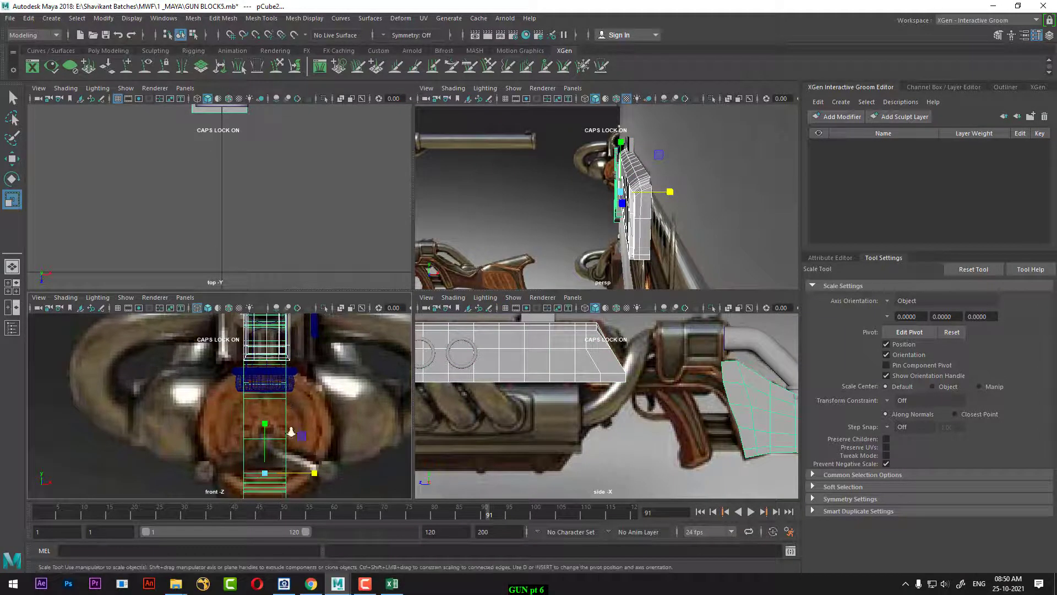
scroll(277, 464, up, 4)
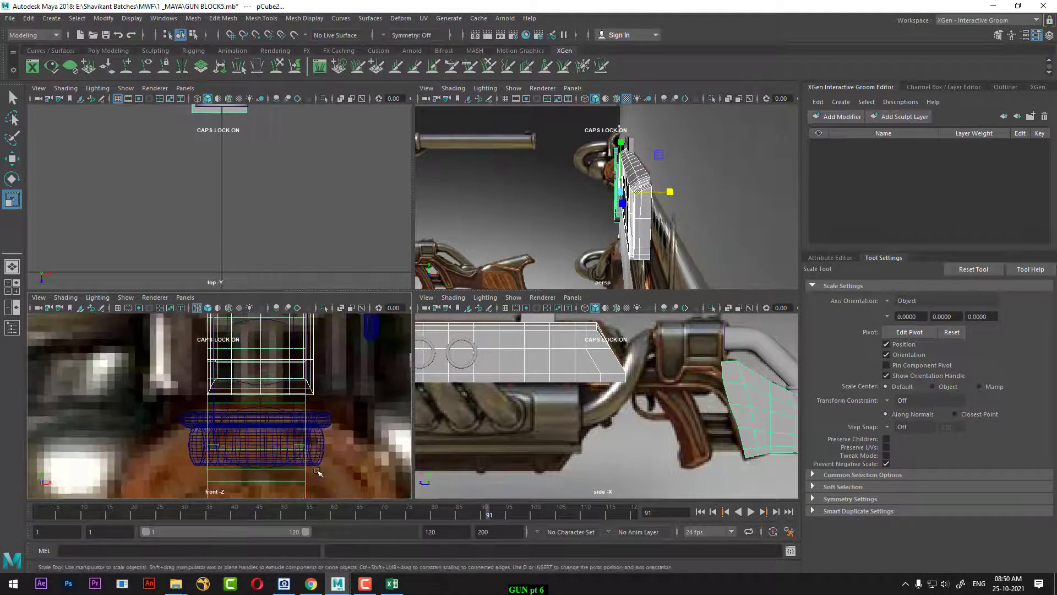
key(space)
scroll(612, 306, down, 6)
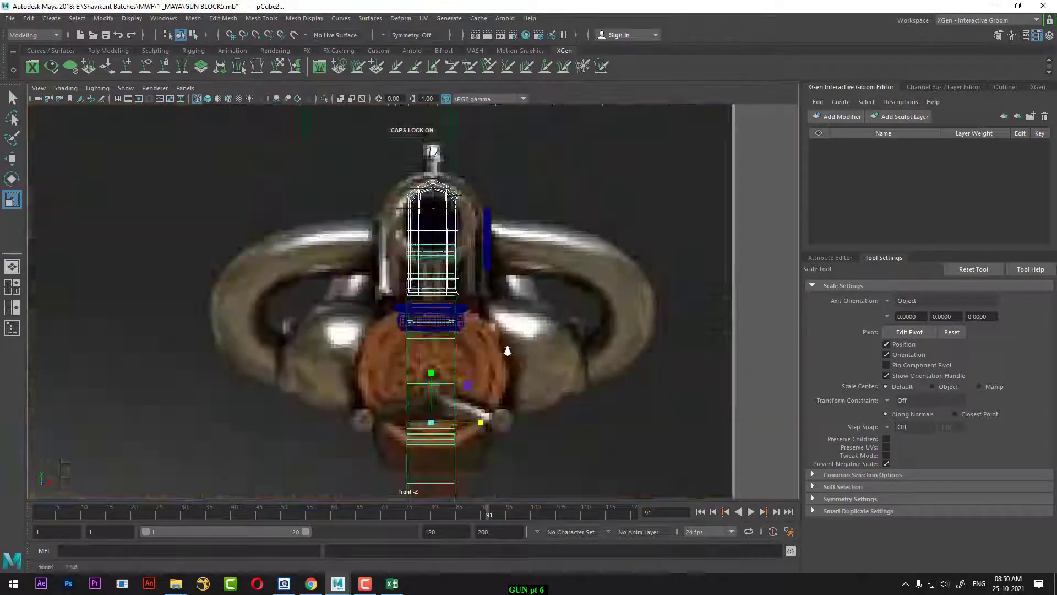
scroll(629, 363, up, 2)
key(f)
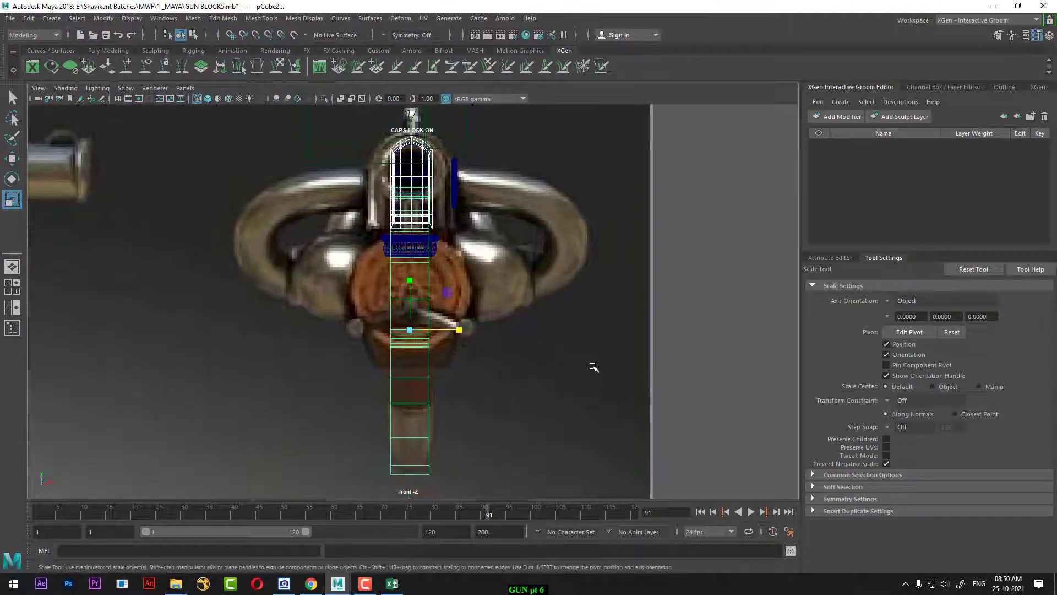
key(alt+h)
click(642, 329)
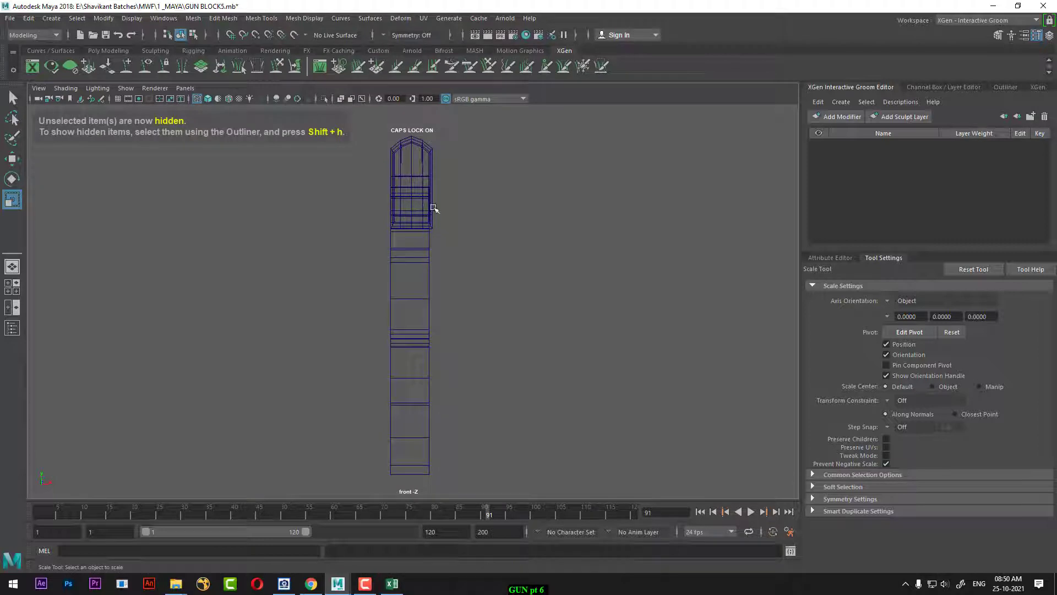
- Compare the side edges of the body block and the stock where they overlap in the front view
click(444, 152)
key(space)
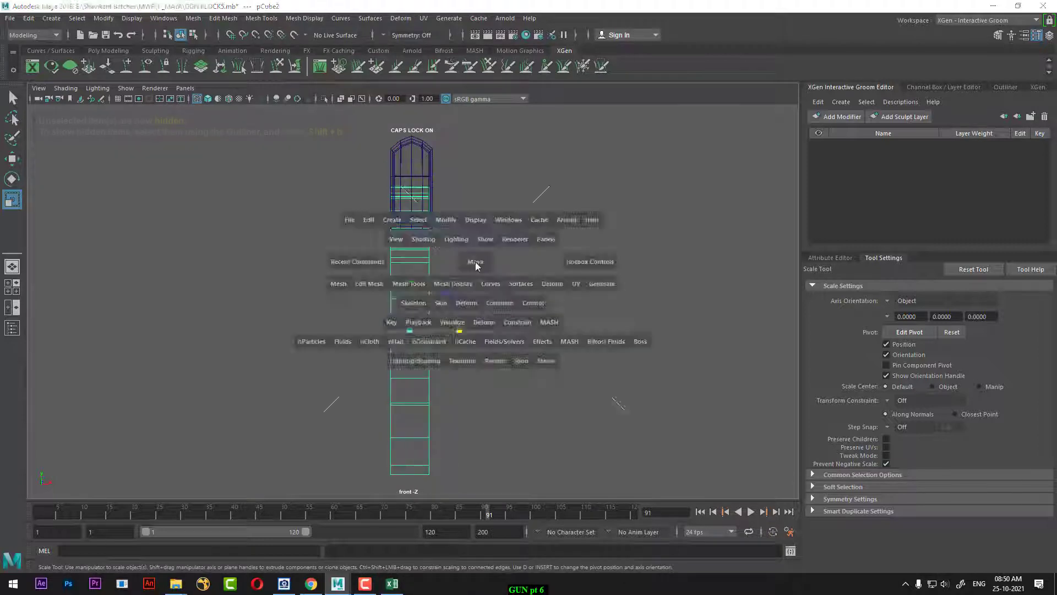
alt+middle_drag(689, 418, 668, 430)
click(572, 384)
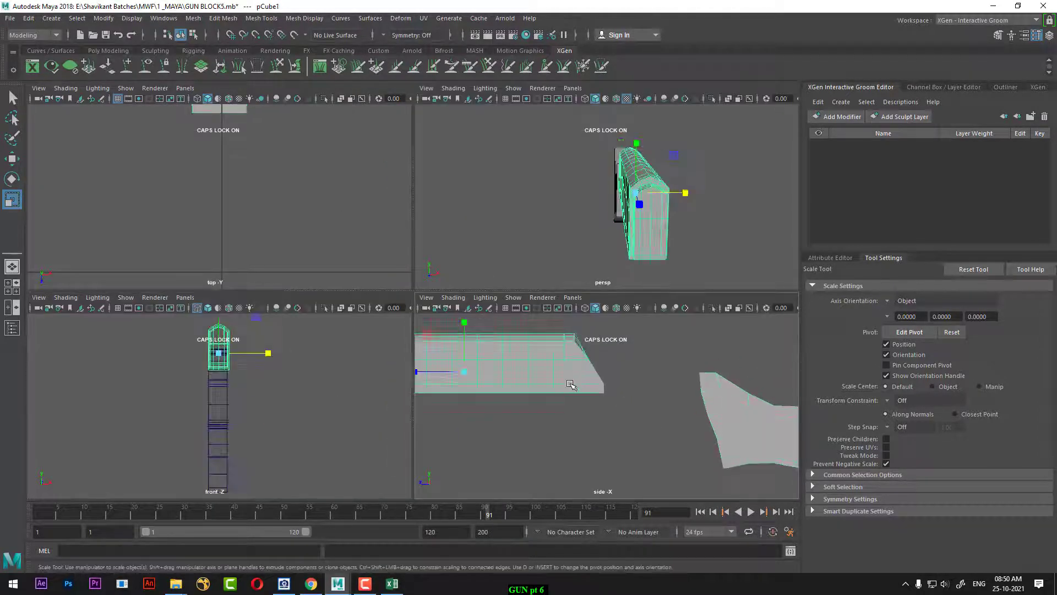
shift+click(727, 408)
scroll(267, 382, up, 4)
alt+middle_drag(272, 408, 295, 488)
scroll(318, 443, up, 3)
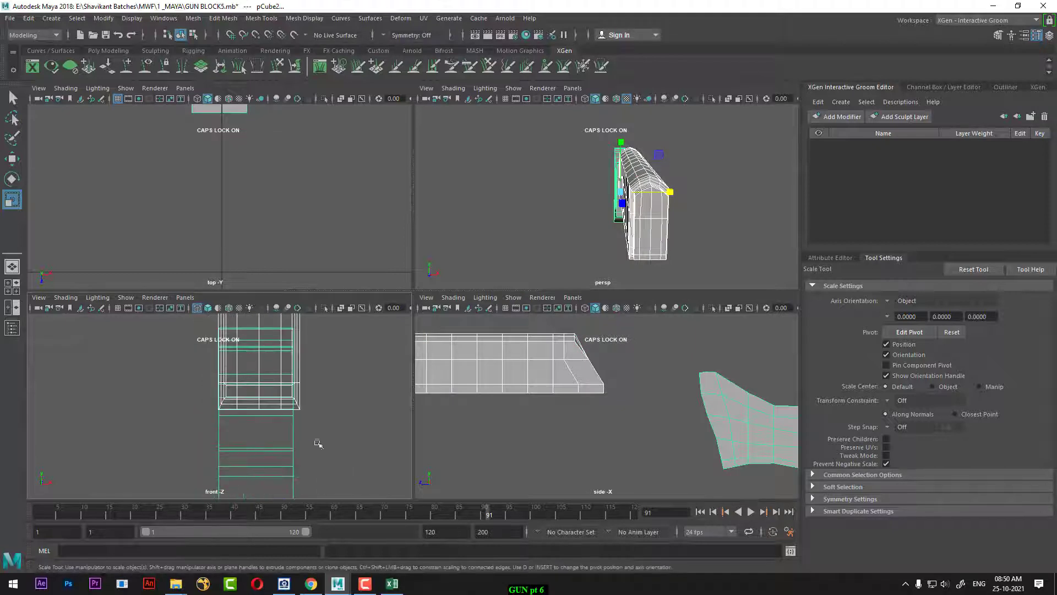
alt+drag(344, 423, 342, 432)
key(ctrl+z)
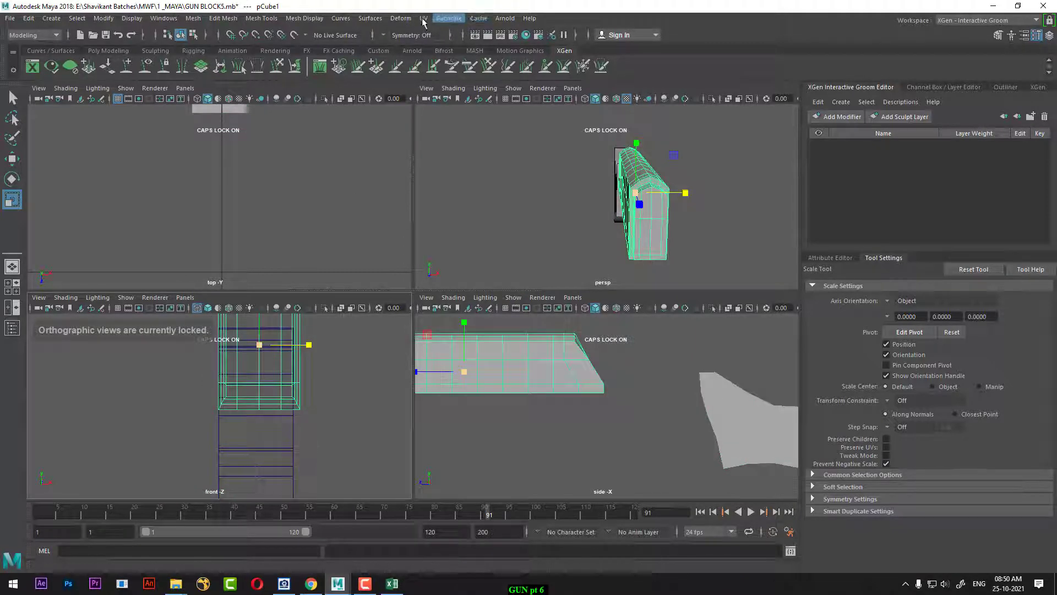
- Reset the lattice options and create a lattice deformer with 2 × 2 × 2 divisions on the body block
click(401, 18)
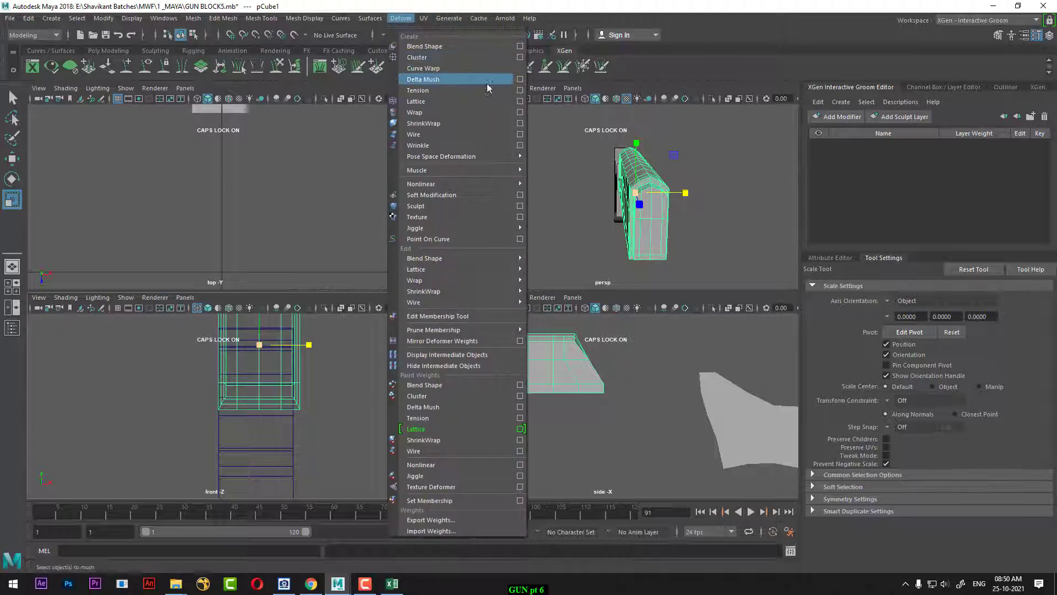
click(520, 102)
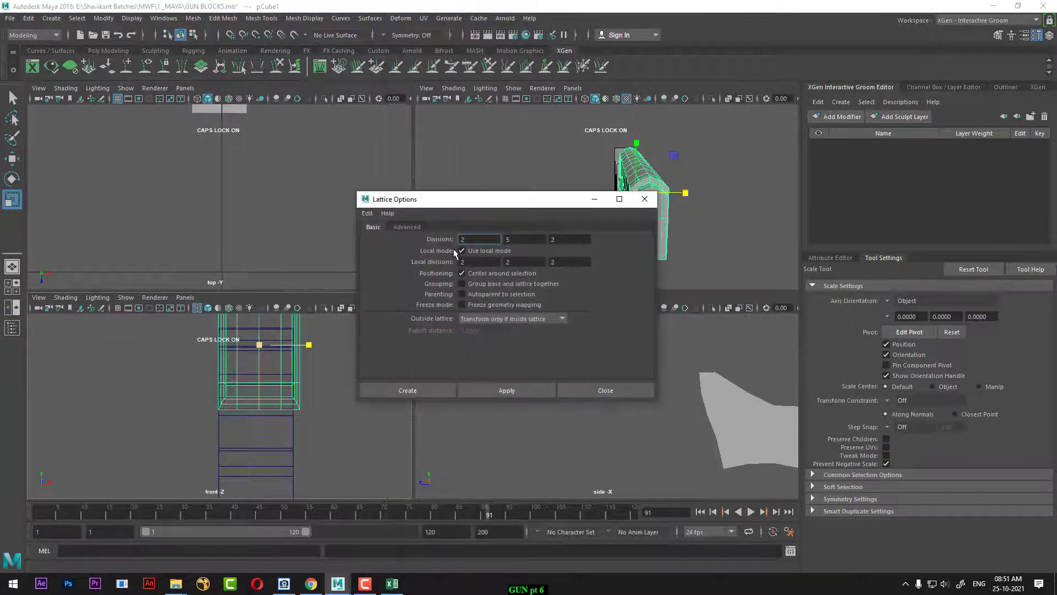
click(366, 214)
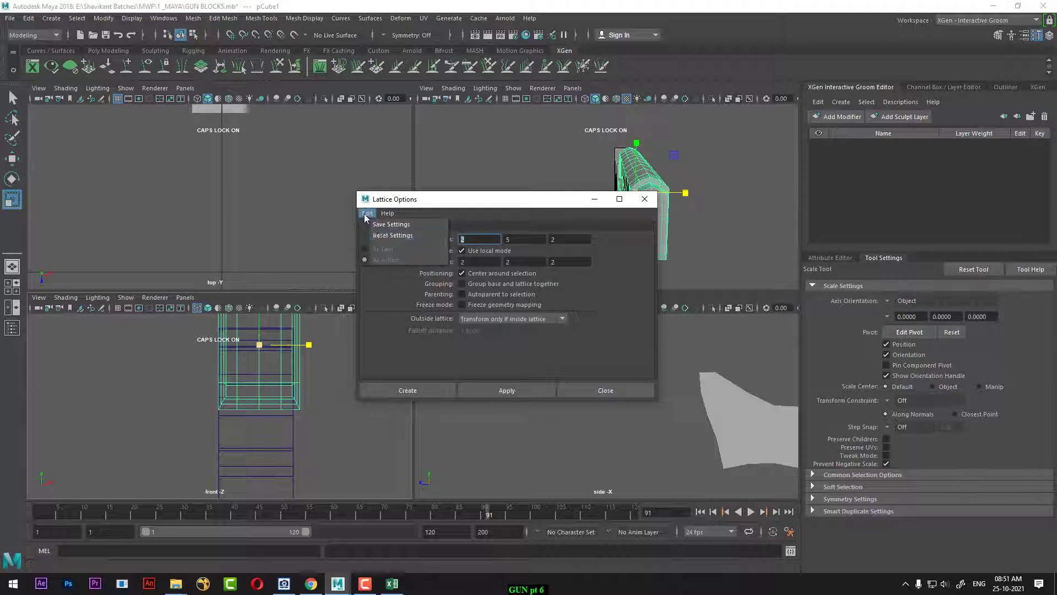
click(378, 237)
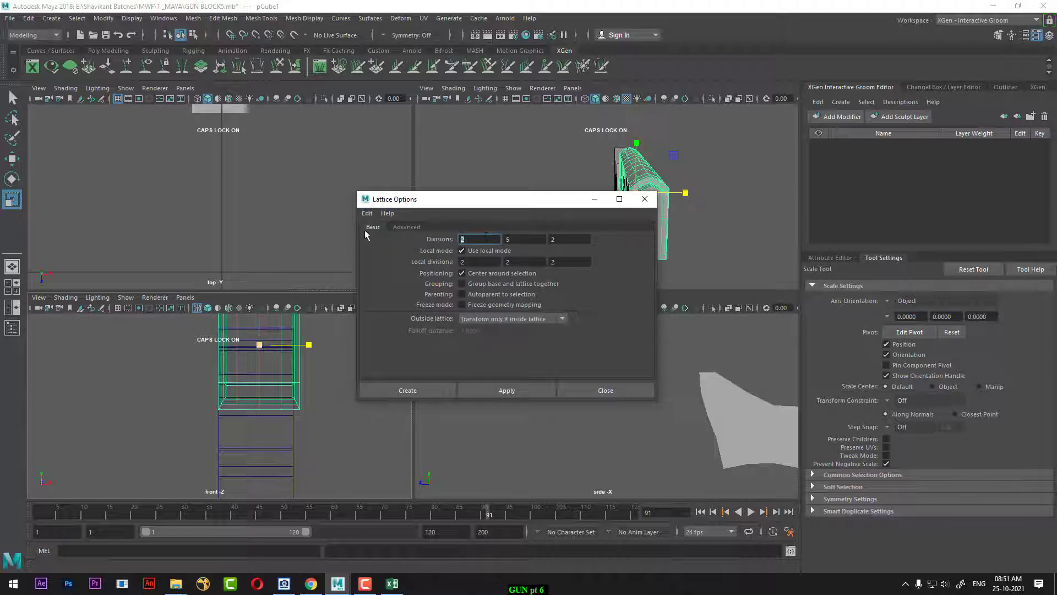
key(Tab)
text(2)
key(Tab)
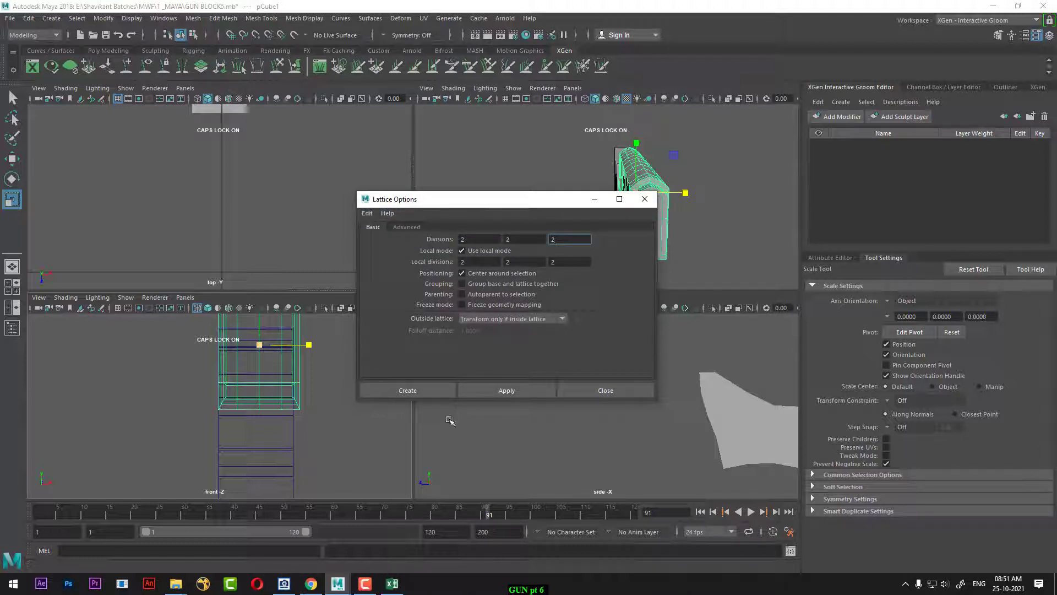
click(420, 391)
- Move the lattice points on the body block's protruding side inward in the front view so that edge lines up with the stock's edge
alt+middle_drag(320, 416, 294, 468)
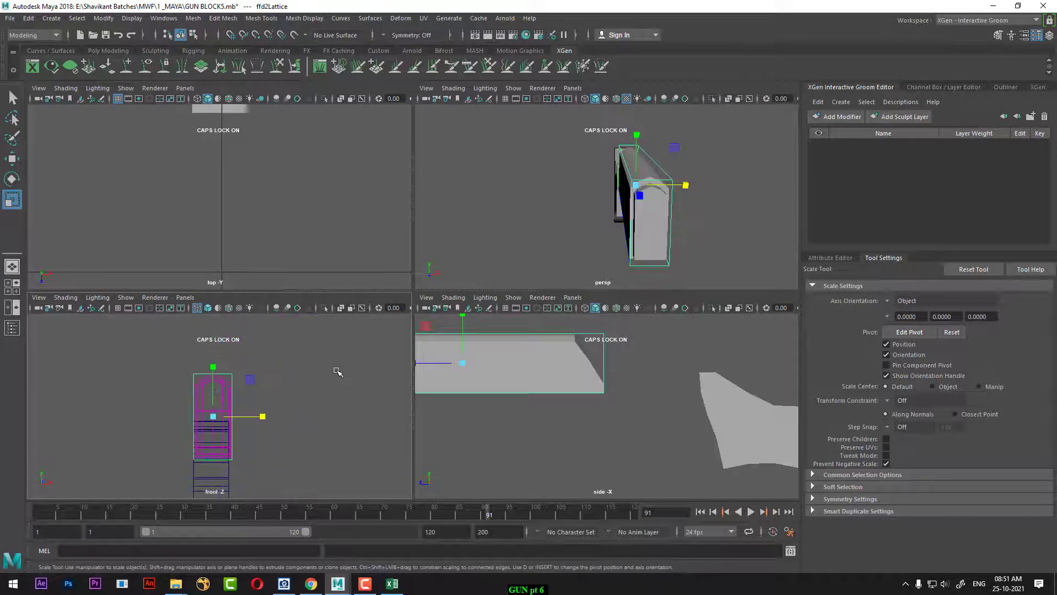
right_drag(337, 369, 337, 269)
drag(244, 422, 223, 472)
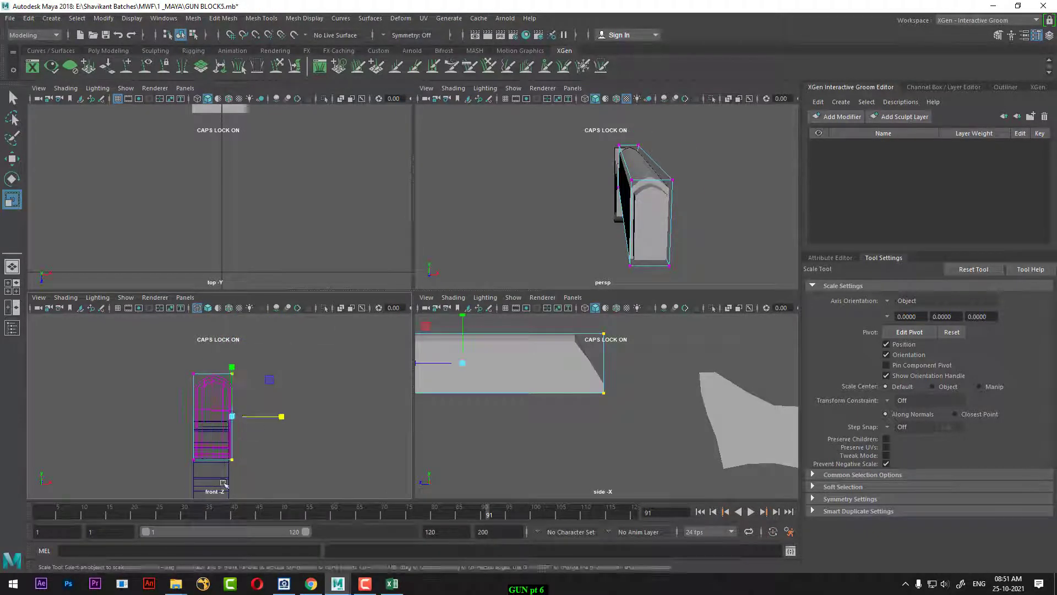
scroll(321, 458, up, 2)
key(space)
scroll(496, 322, up, 1)
scroll(497, 322, up, 3)
alt+middle_drag(496, 322, 510, 180)
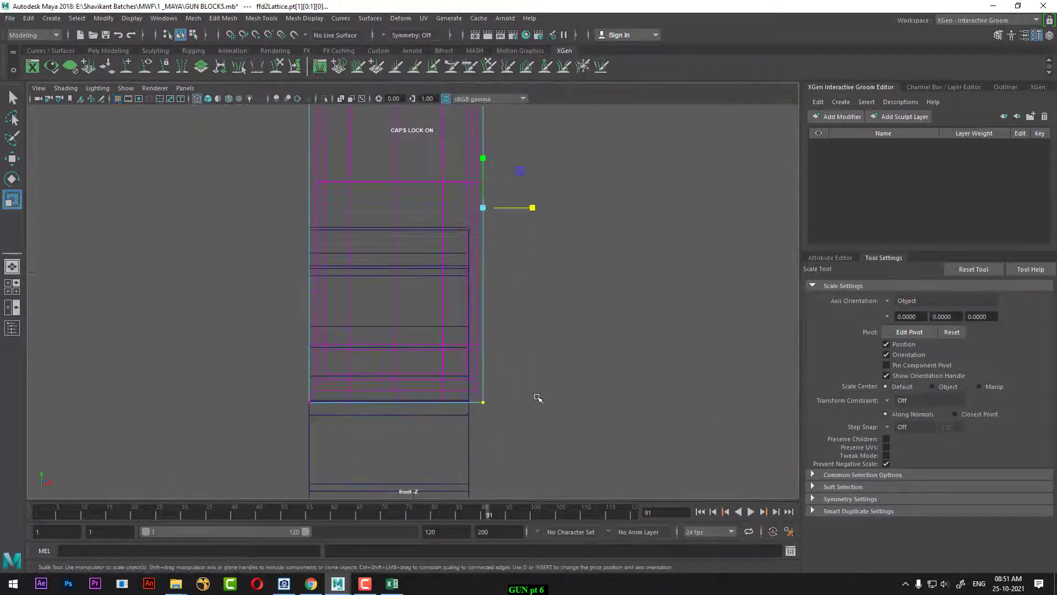
key(w)
scroll(539, 266, up, 1)
drag(544, 200, 529, 203)
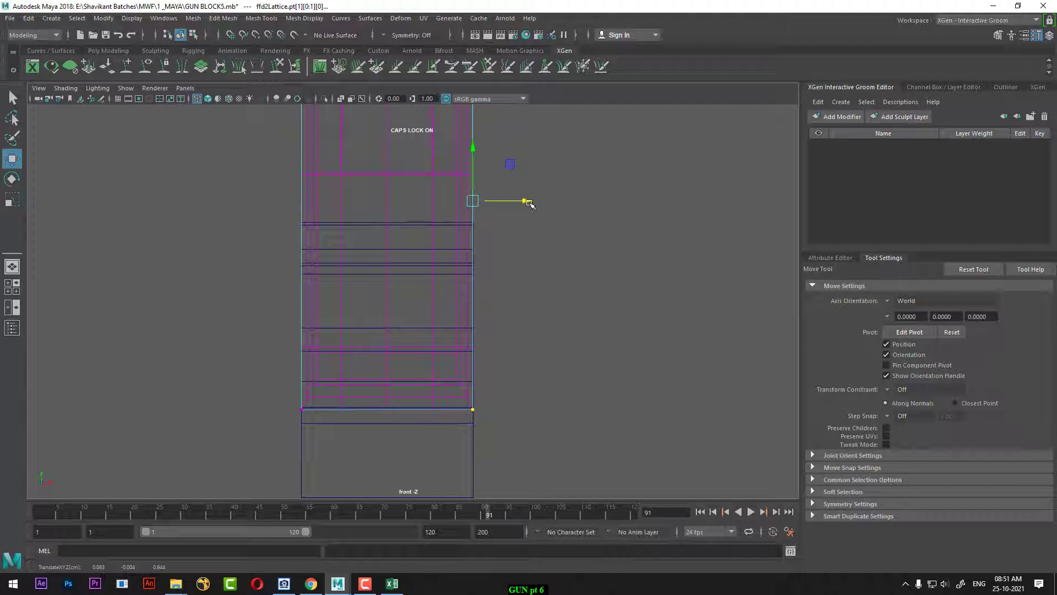
scroll(529, 204, down, 8)
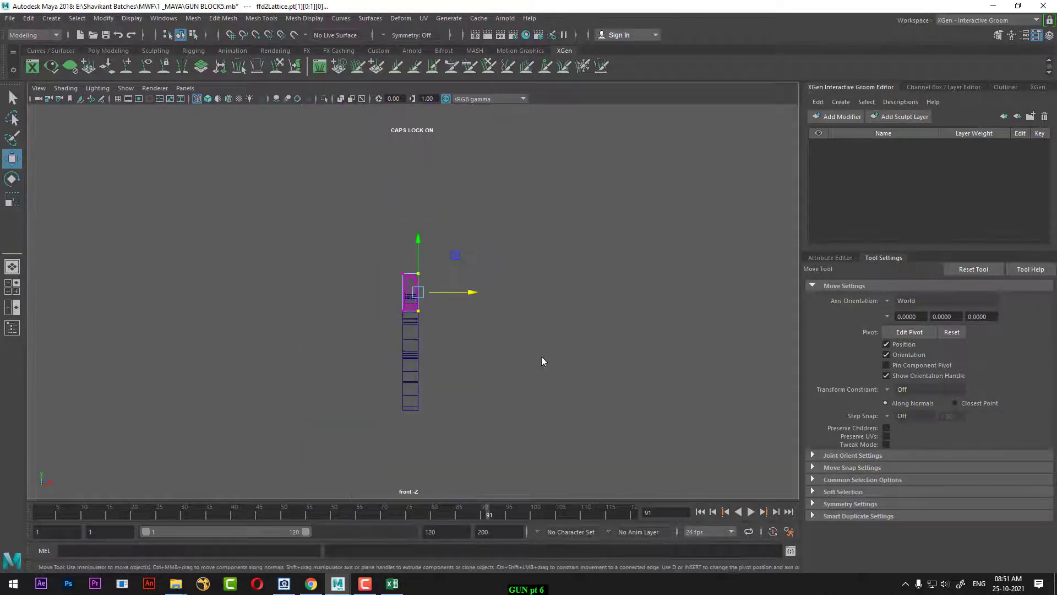
key(space)
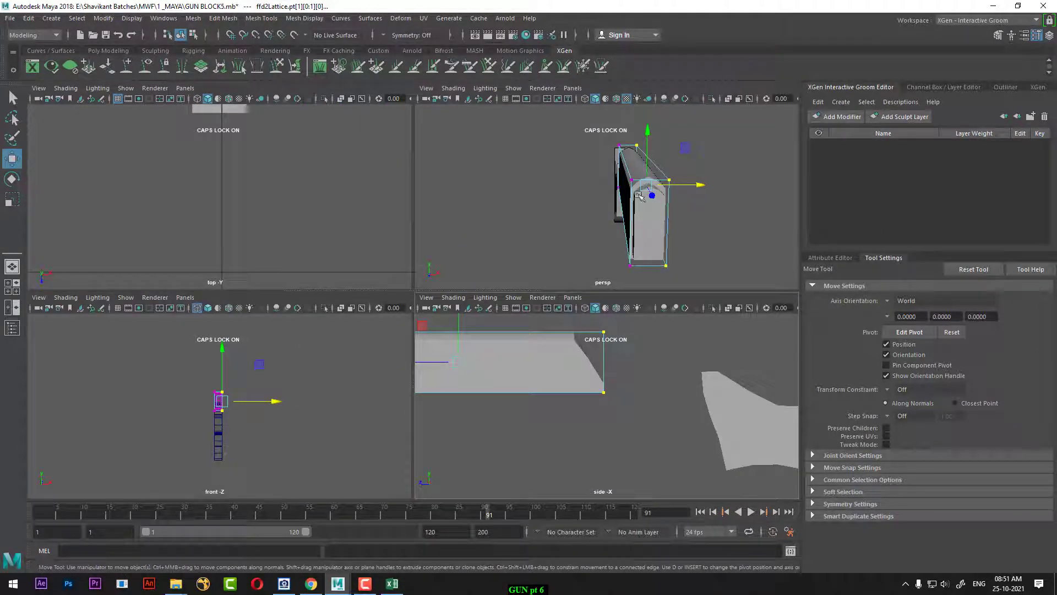
- Leave lattice point editing, select the stock in an enlarged perspective view, and turn on wireframe on shaded there
right_drag(637, 206, 732, 164)
click(740, 168)
click(653, 225)
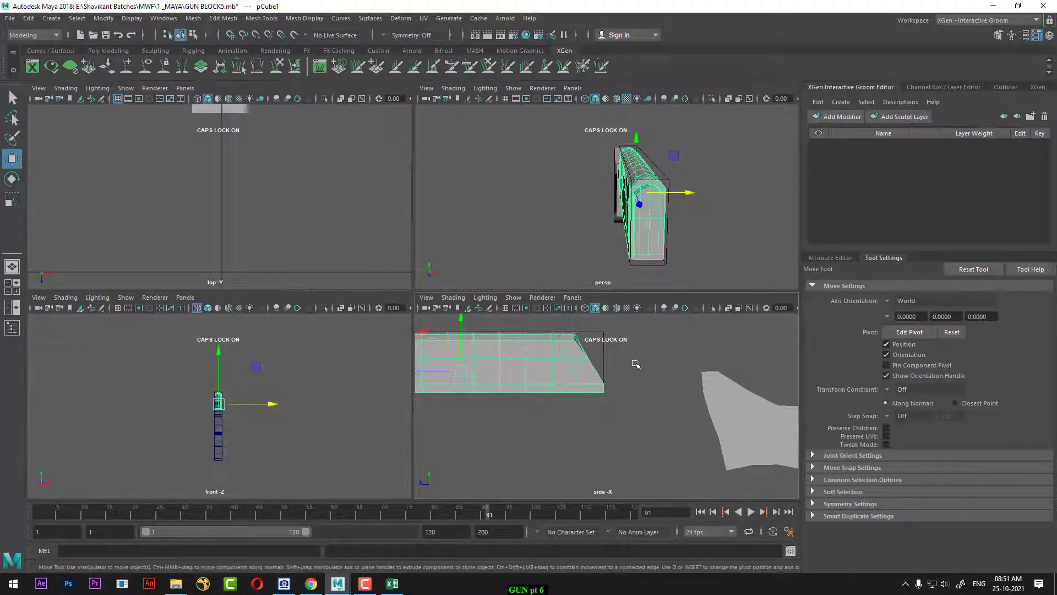
alt+drag(615, 205, 682, 209)
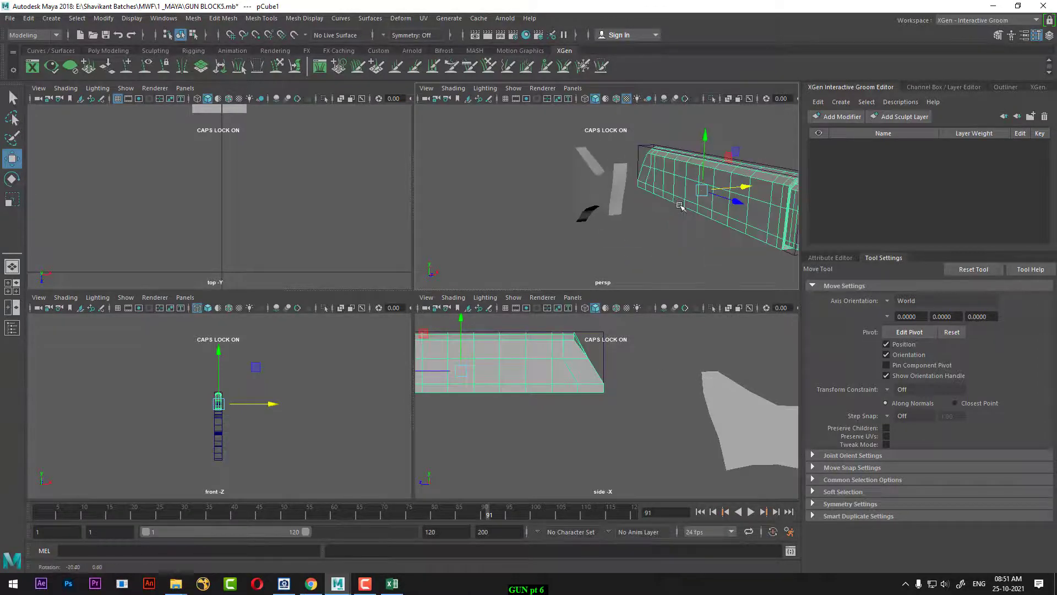
key(space)
alt+drag(550, 275, 471, 351)
click(502, 418)
alt+drag(561, 397, 591, 419)
click(229, 98)
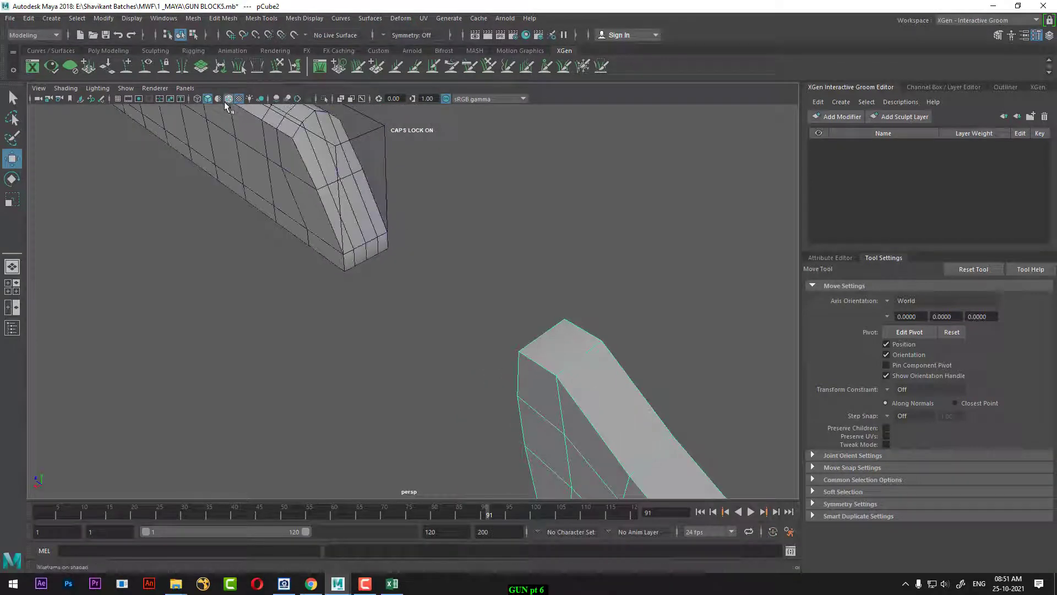
mouse_move(550, 352)
alt+mouse_down()
mouse_move(528, 349)
mouse_move(521, 387)
mouse_move(489, 284)
alt+mouse_up()
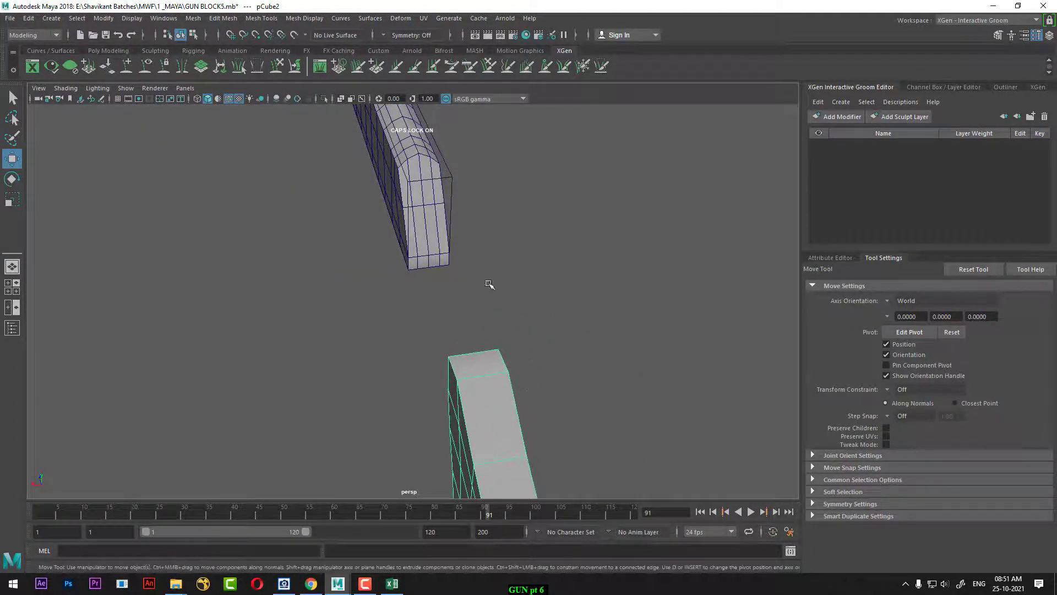
click(531, 180)
alt+drag(419, 233, 432, 184)
click(342, 280)
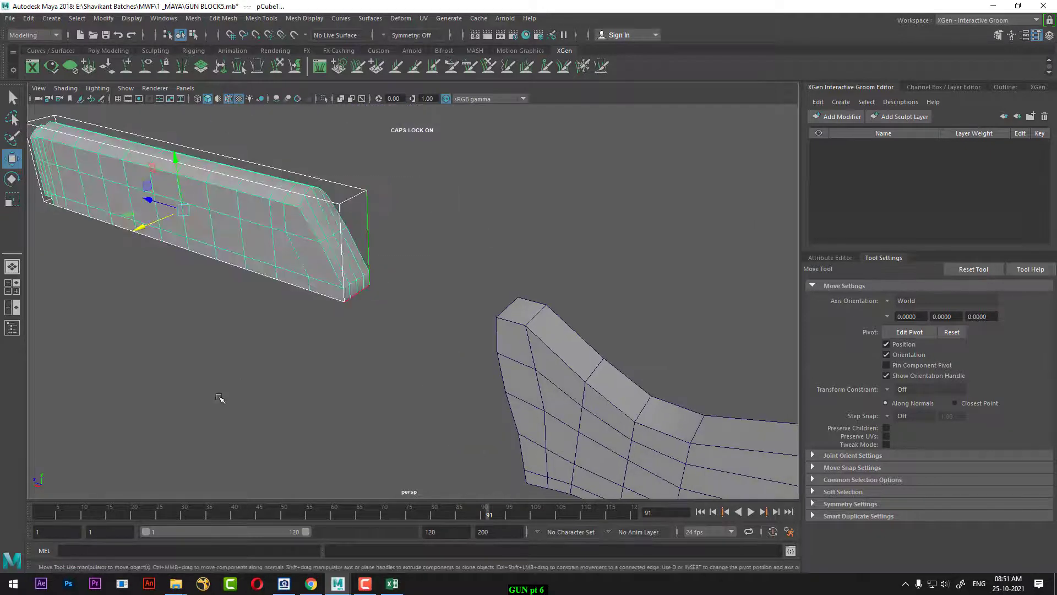
click(306, 302)
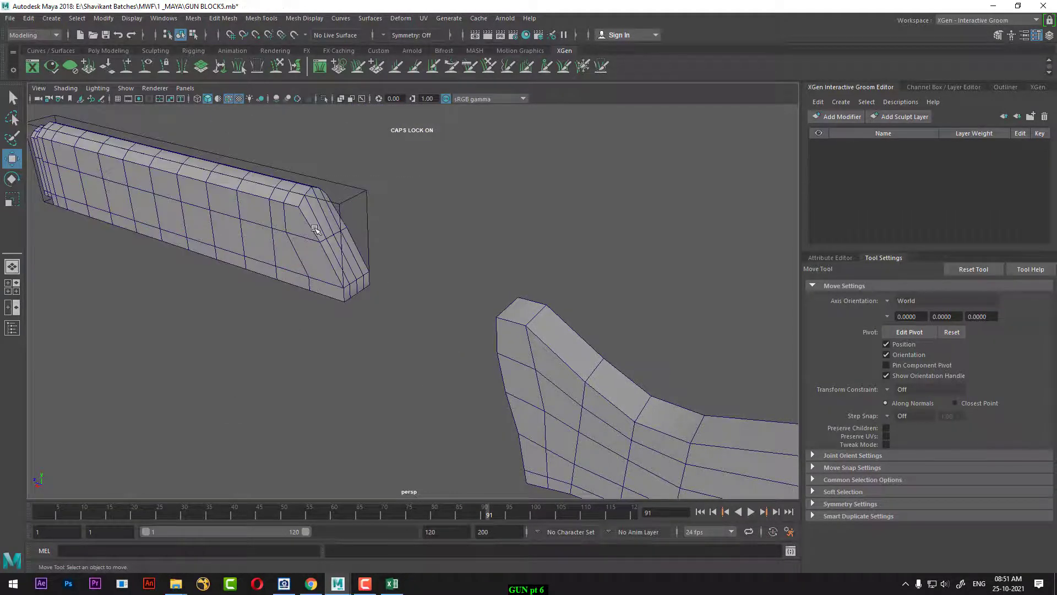
click(317, 230)
right_click(444, 190)
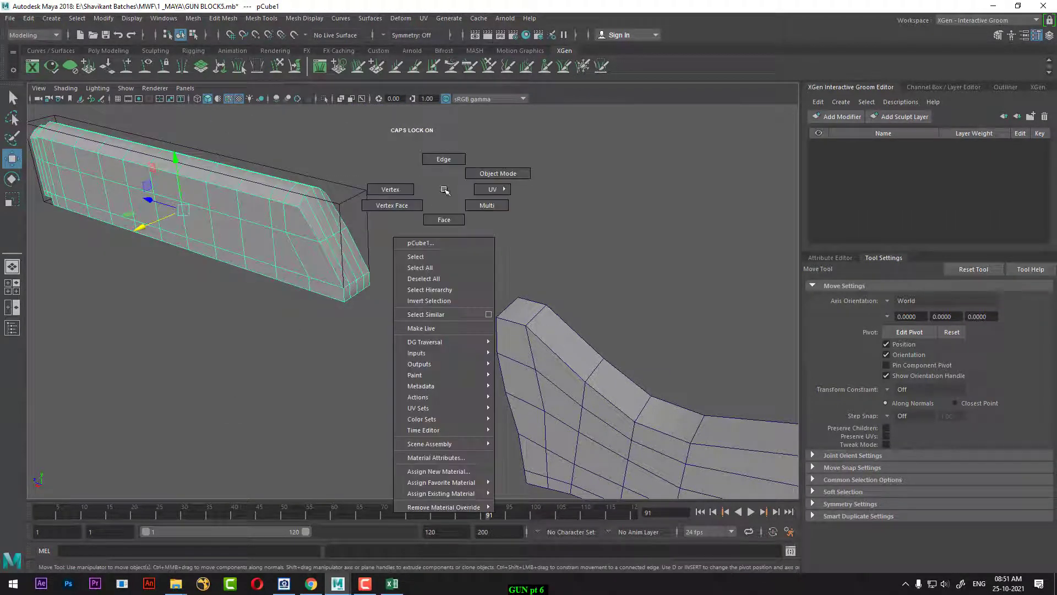
click(318, 203)
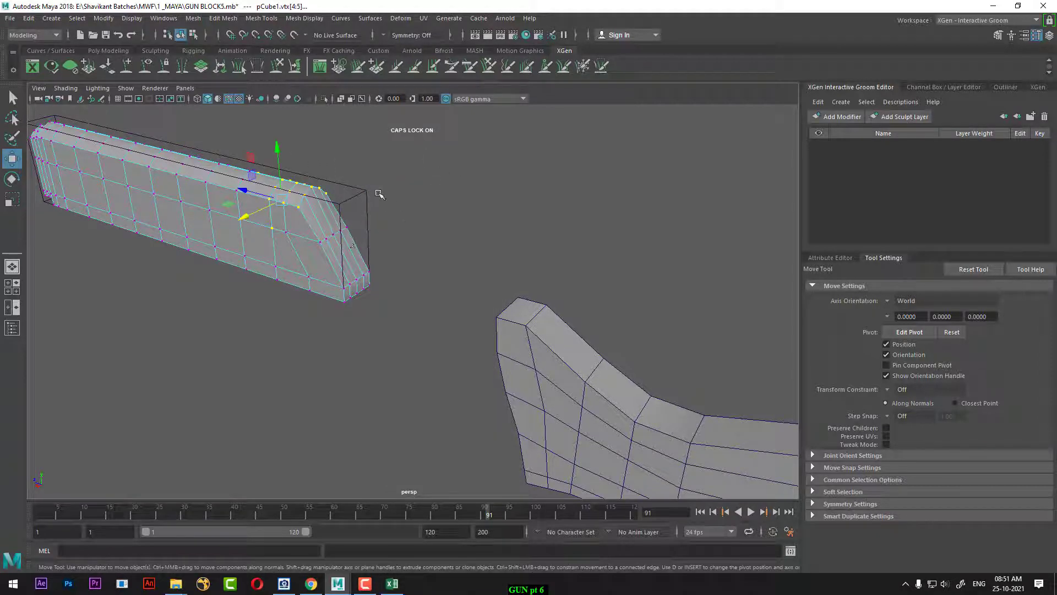
right_drag(298, 252, 350, 230)
- Delete the body block's construction history so its lattice deformation is baked in and the lattice is removed
click(305, 251)
drag(271, 299, 207, 348)
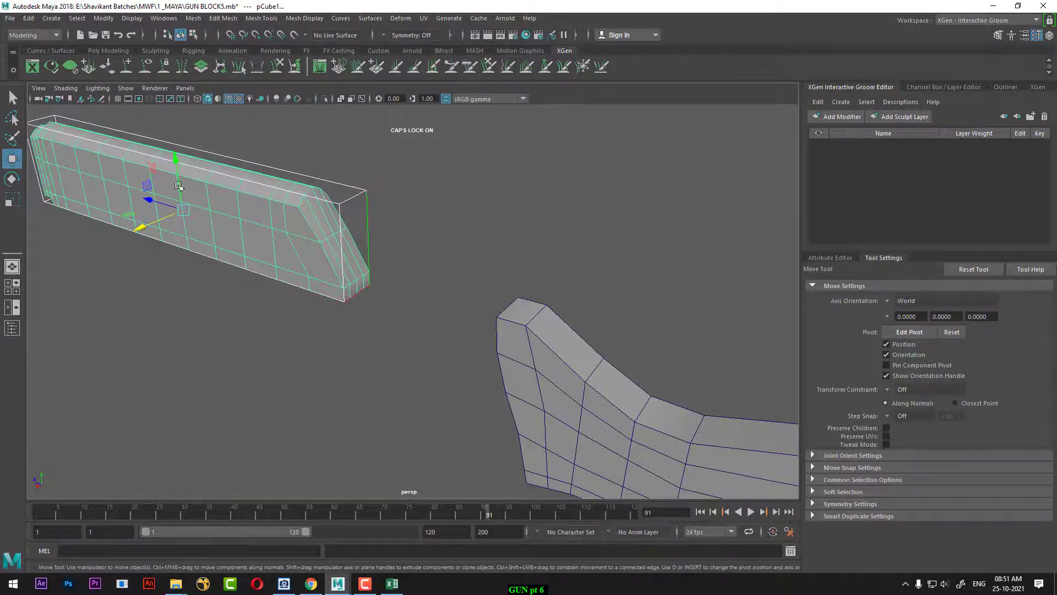
click(28, 19)
mouse_move(61, 148)
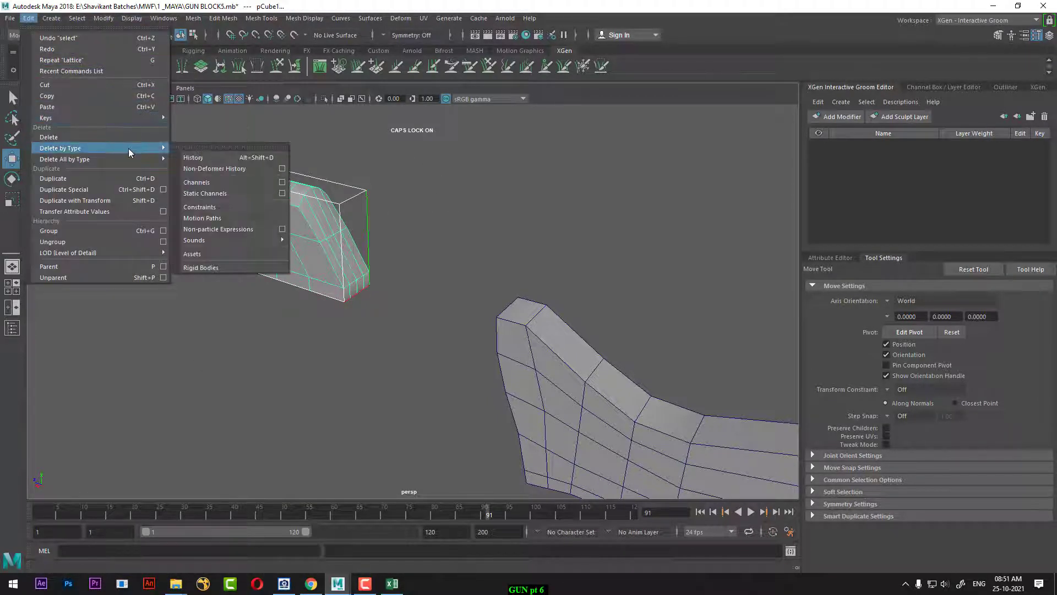
click(264, 150)
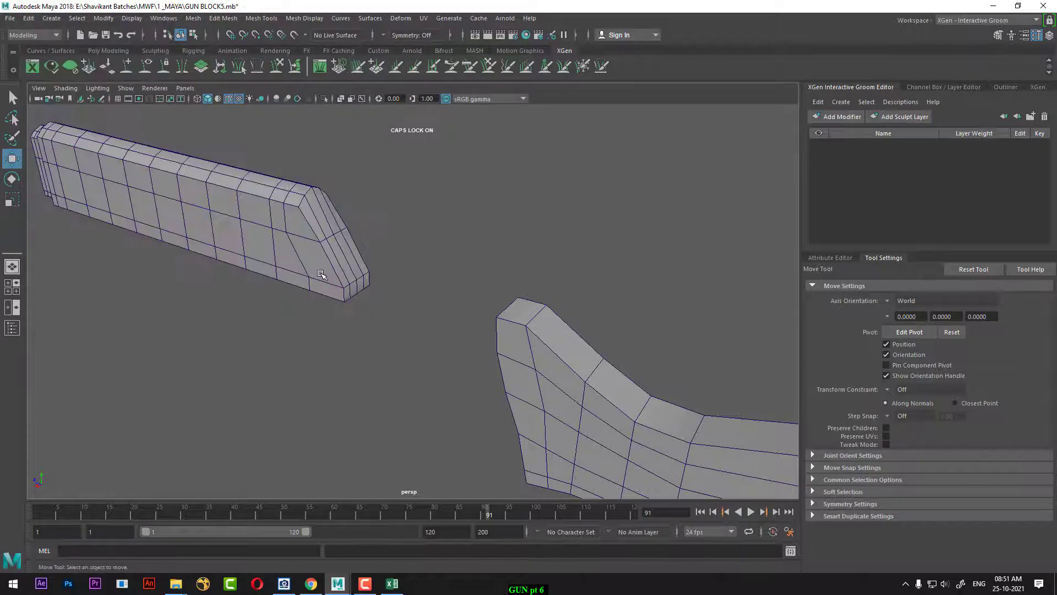
- Select a widthwise edge on top of the stock and split its edge ring with a centre loop
alt+drag(589, 212, 453, 296)
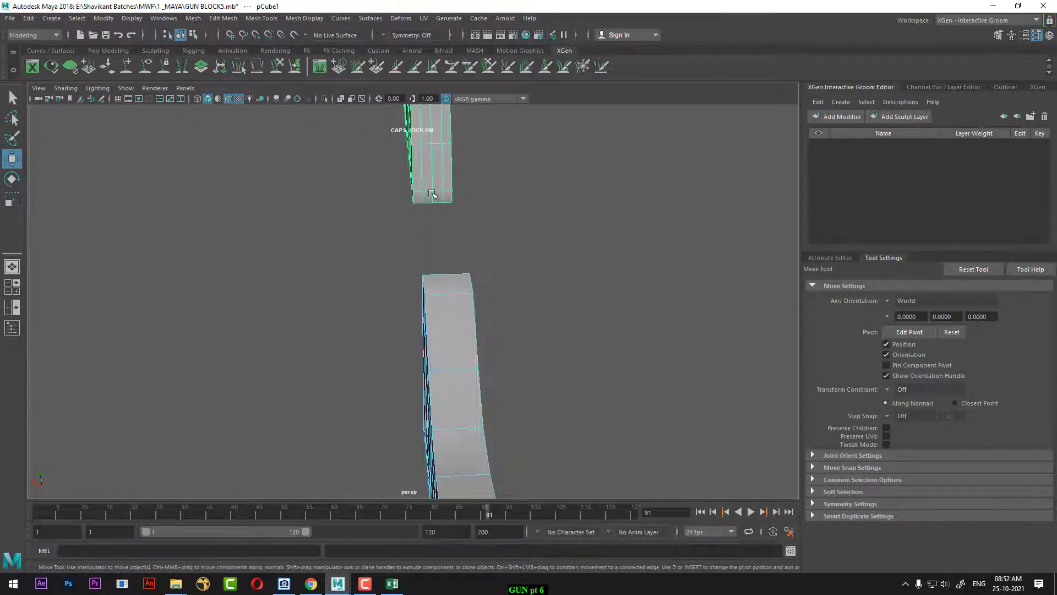
right_drag(432, 195, 564, 121)
click(464, 270)
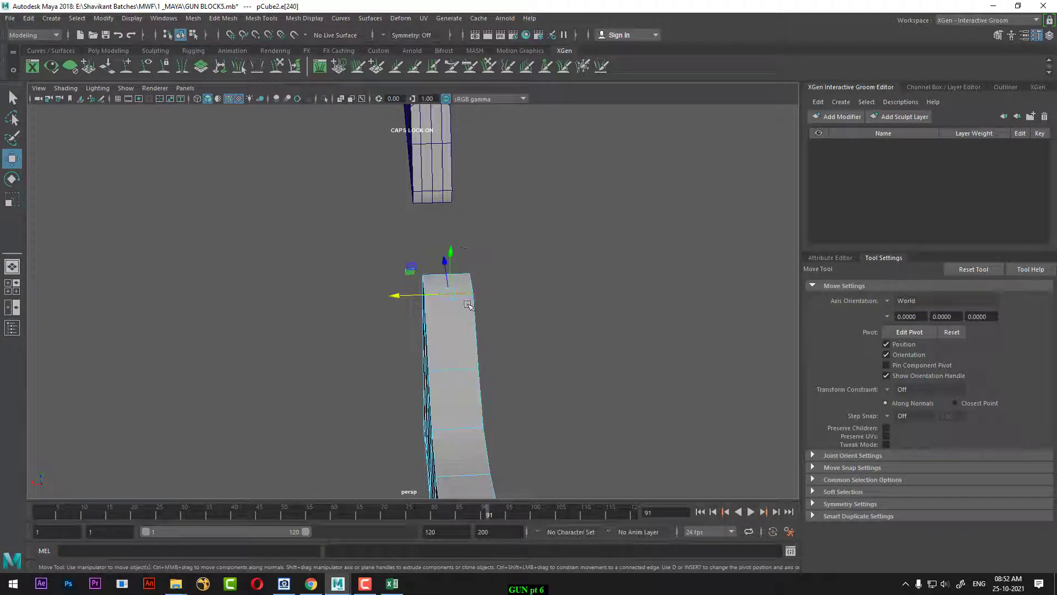
ctrl+right_drag(574, 229, 566, 350)
scroll(565, 298, up, 3)
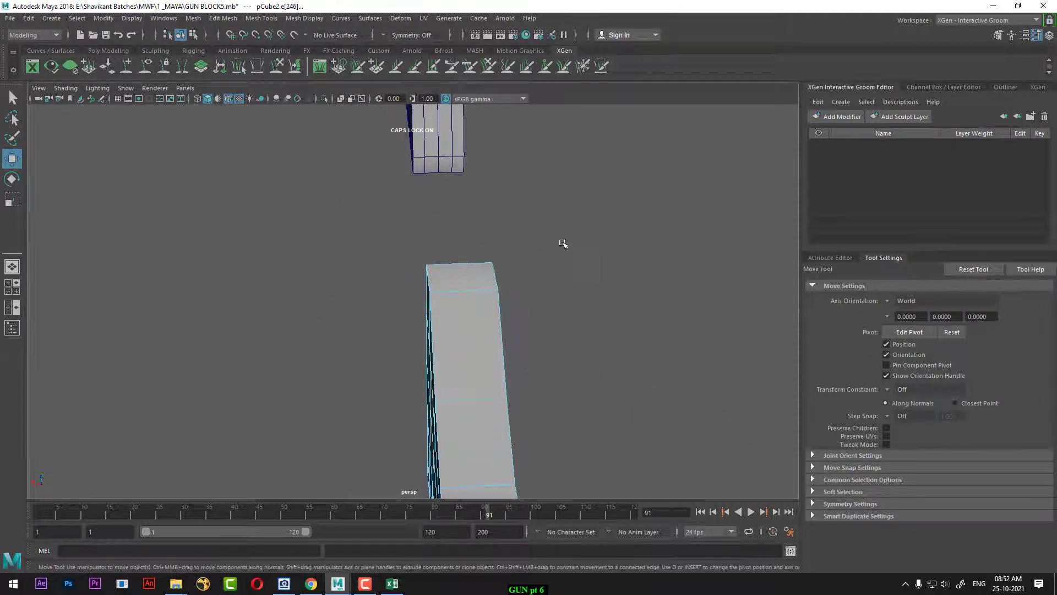
- Bevel the stock's centre loop at fraction 0.5 with 2 segments, comparing its spacing with the body block's loops from above
shift+right_drag(564, 231, 621, 230)
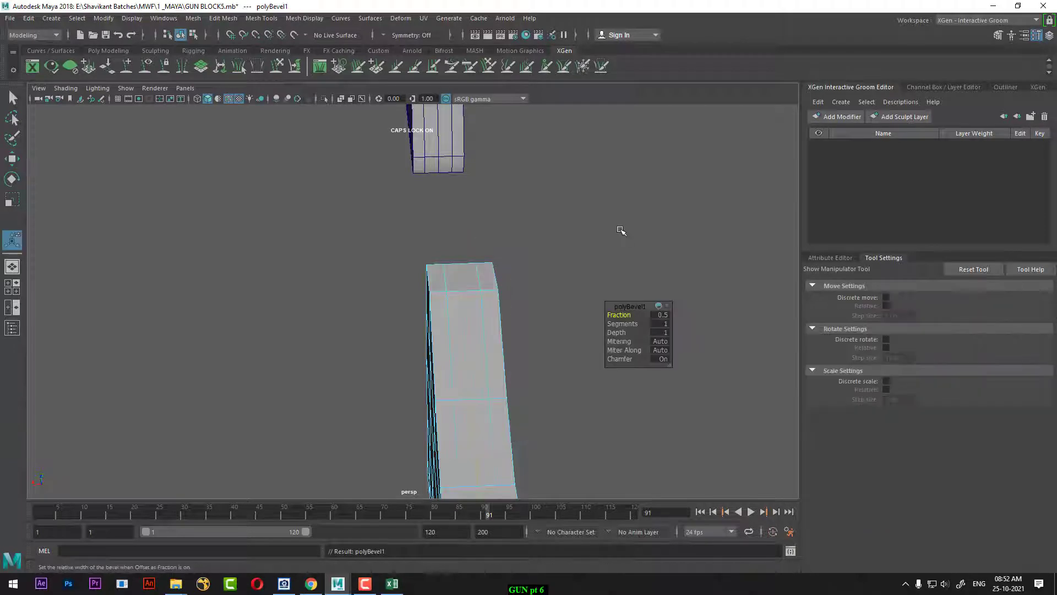
key(space)
drag(514, 237, 513, 237)
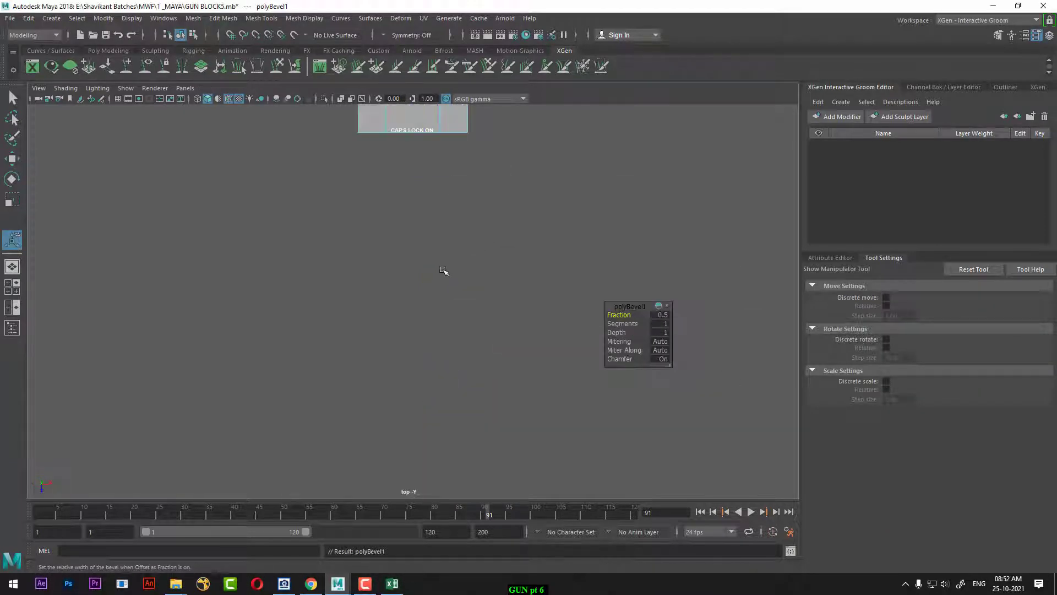
key(a)
alt+right_drag(430, 376, 553, 418)
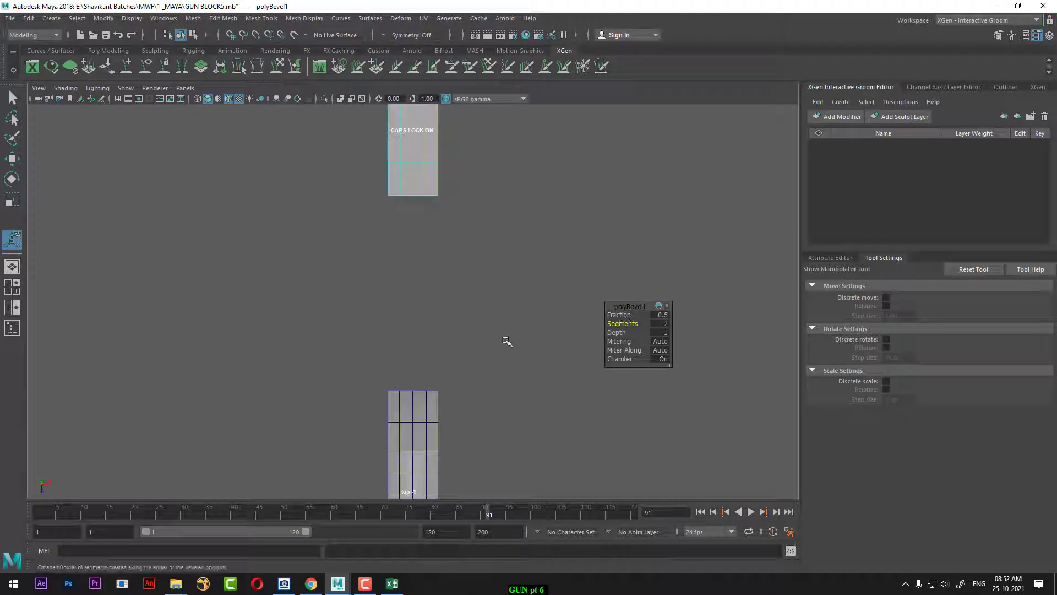
alt+right_drag(442, 337, 455, 340)
alt+middle_drag(431, 265, 424, 325)
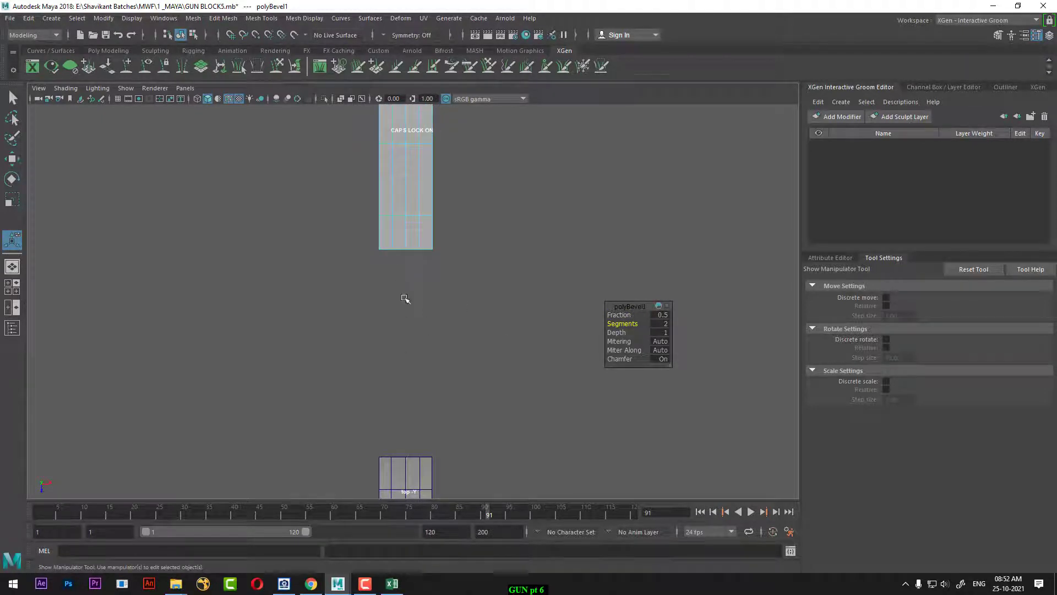
- Return the stock to object mode in the perspective view and examine its beveled loops alongside the body block
key(space)
drag(447, 310, 442, 141)
alt+right_drag(499, 277, 463, 279)
alt+drag(463, 279, 366, 299)
right_drag(366, 299, 419, 265)
key(q)
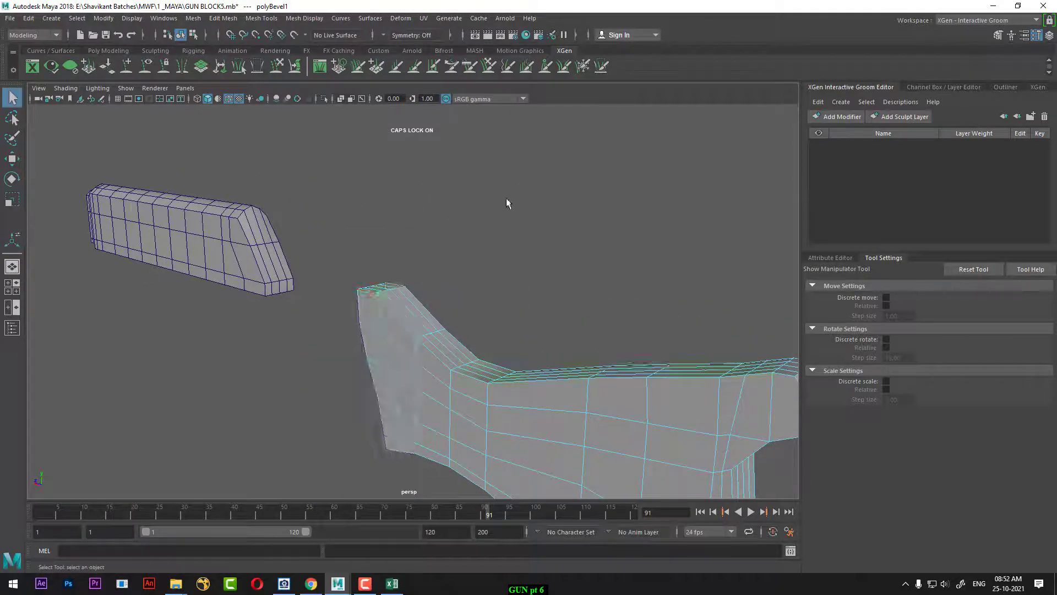
click(507, 203)
alt+drag(490, 226, 440, 297)
alt+right_drag(391, 341, 420, 349)
alt+middle_drag(421, 358, 432, 335)
alt+drag(439, 339, 402, 319)
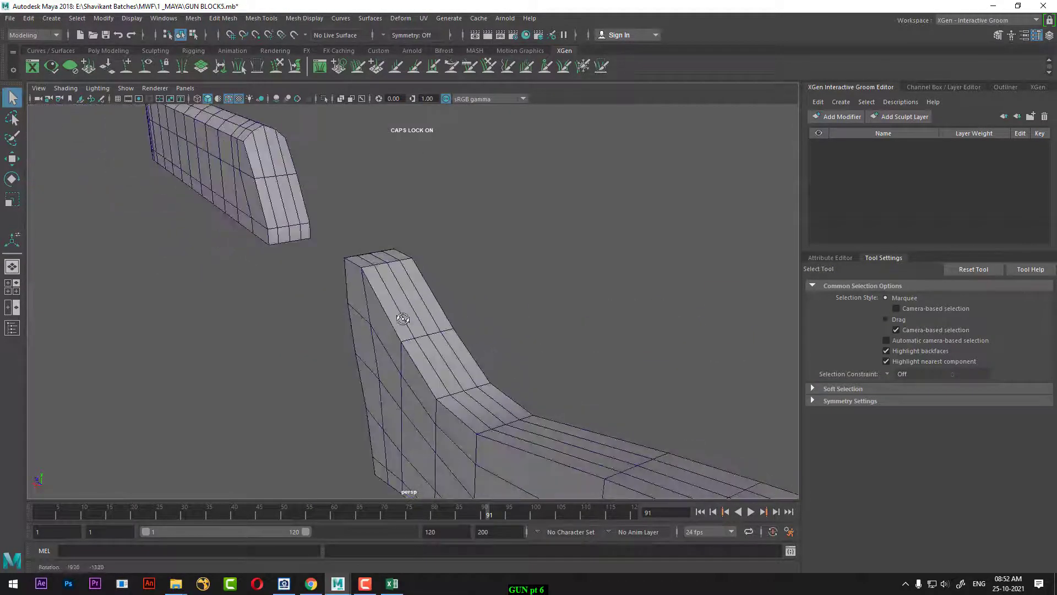
alt+drag(571, 215, 578, 361)
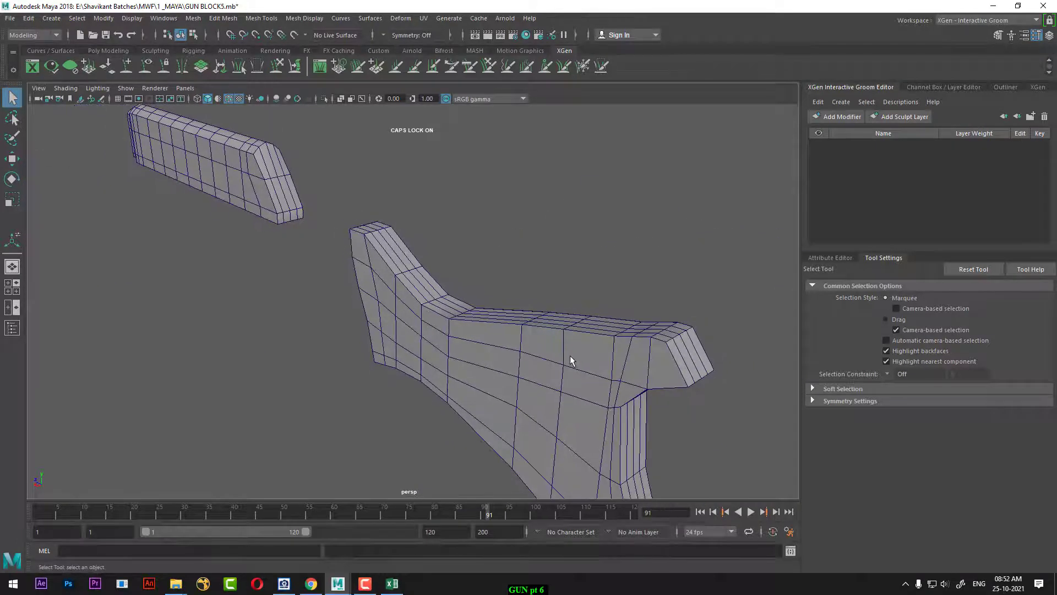
- Preview the stock as a smoothed mesh, then restore its unsmoothed display
click(632, 362)
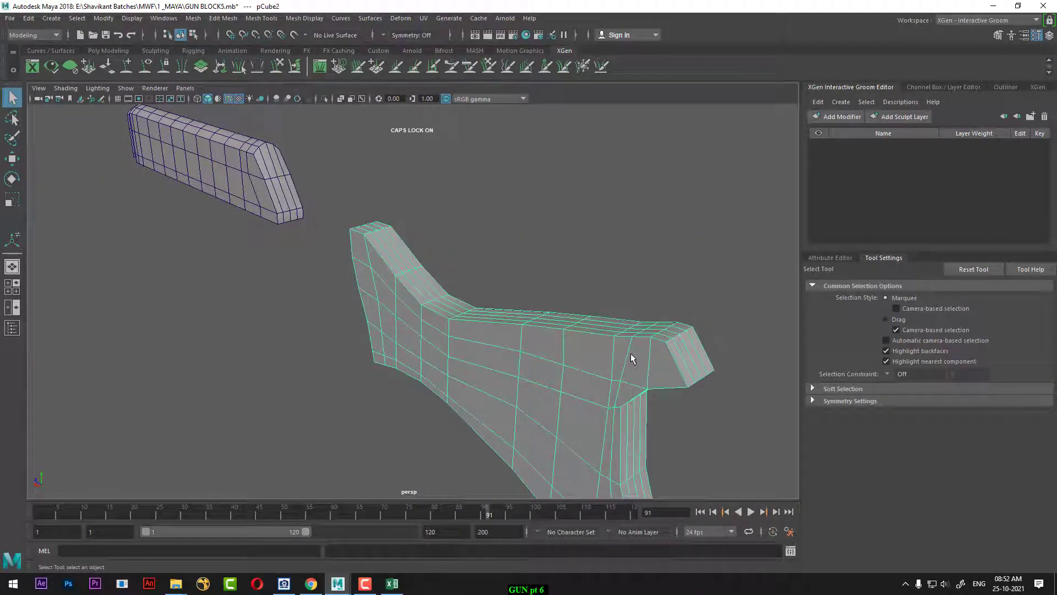
key(3)
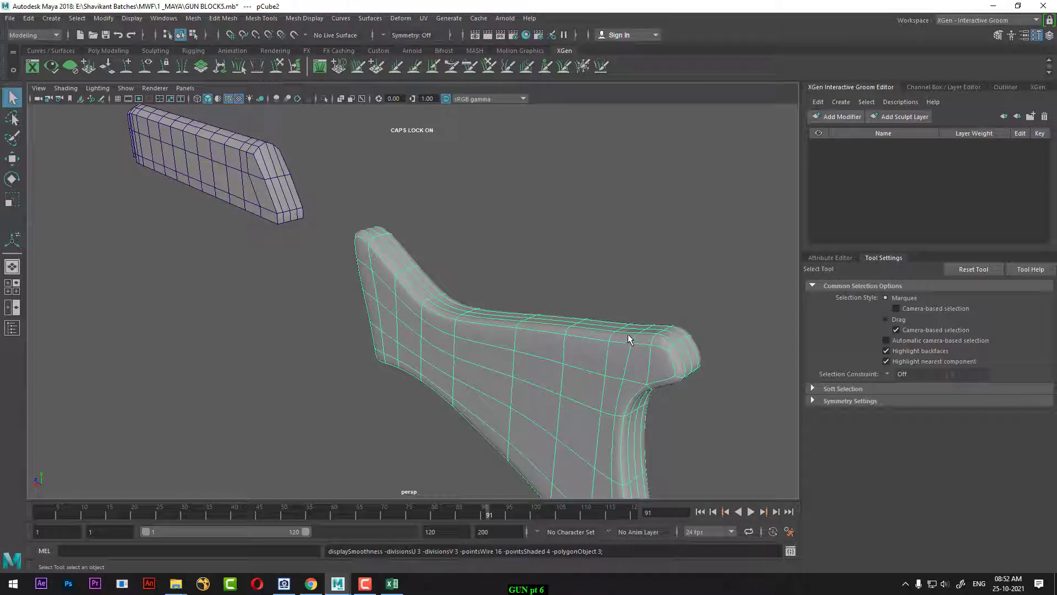
key(1)
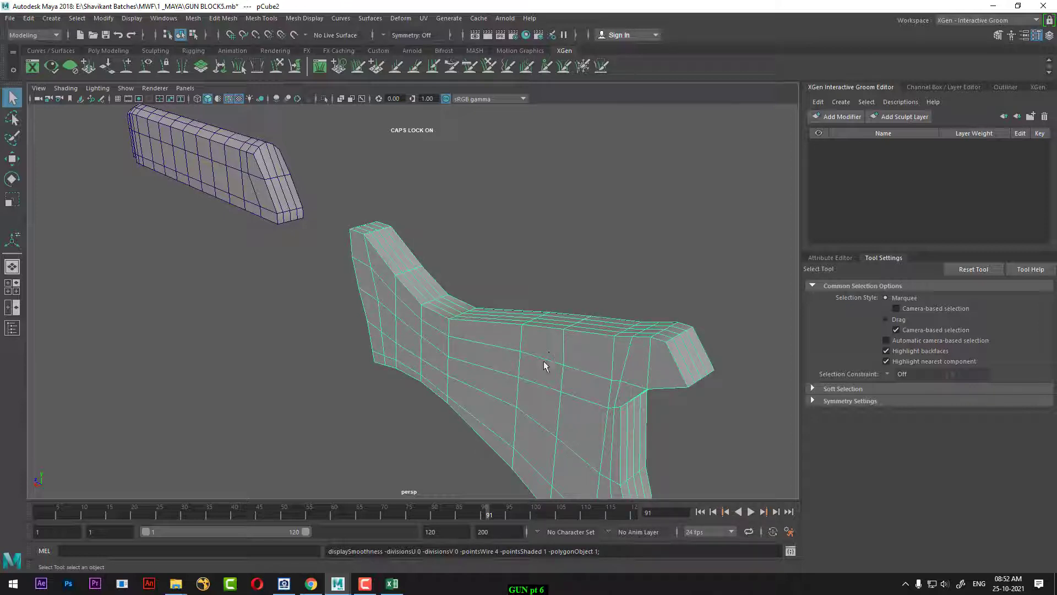
- Select the stock's lengthwise centre edge loop and scale it up slightly using soft selection with a falloff reaching only the neighbouring loops
alt+drag(545, 365, 516, 365)
alt+middle_drag(516, 365, 506, 330)
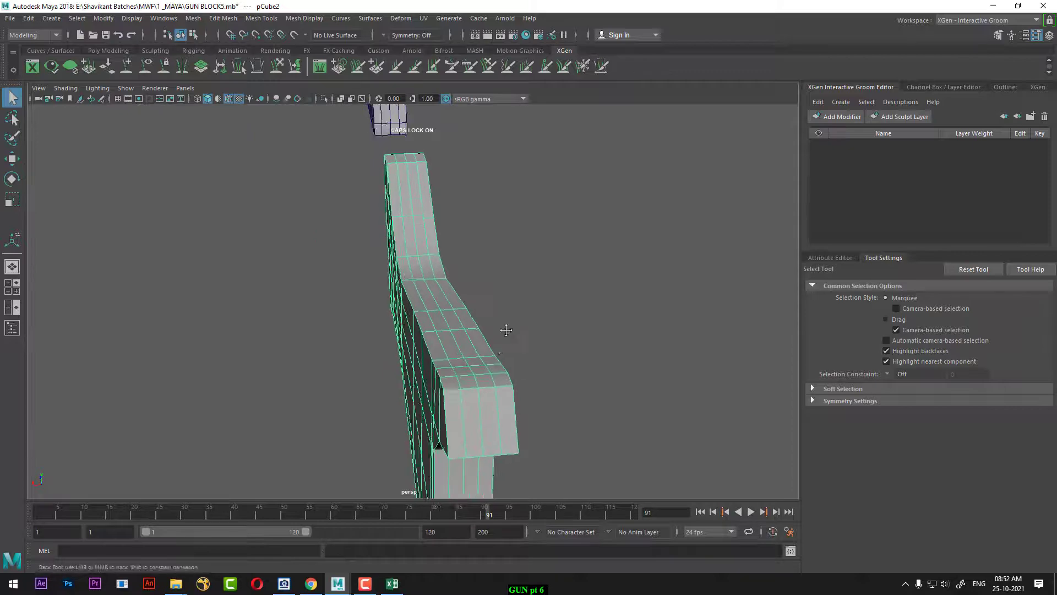
alt+drag(506, 330, 555, 303)
alt+right_drag(554, 302, 539, 322)
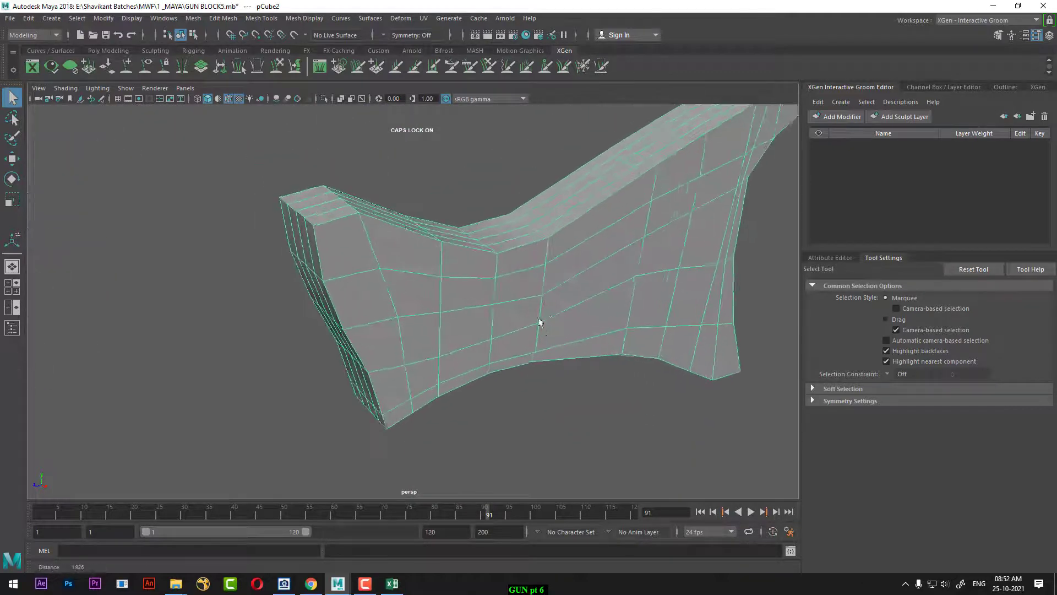
right_drag(404, 226, 403, 197)
alt+drag(370, 209, 415, 237)
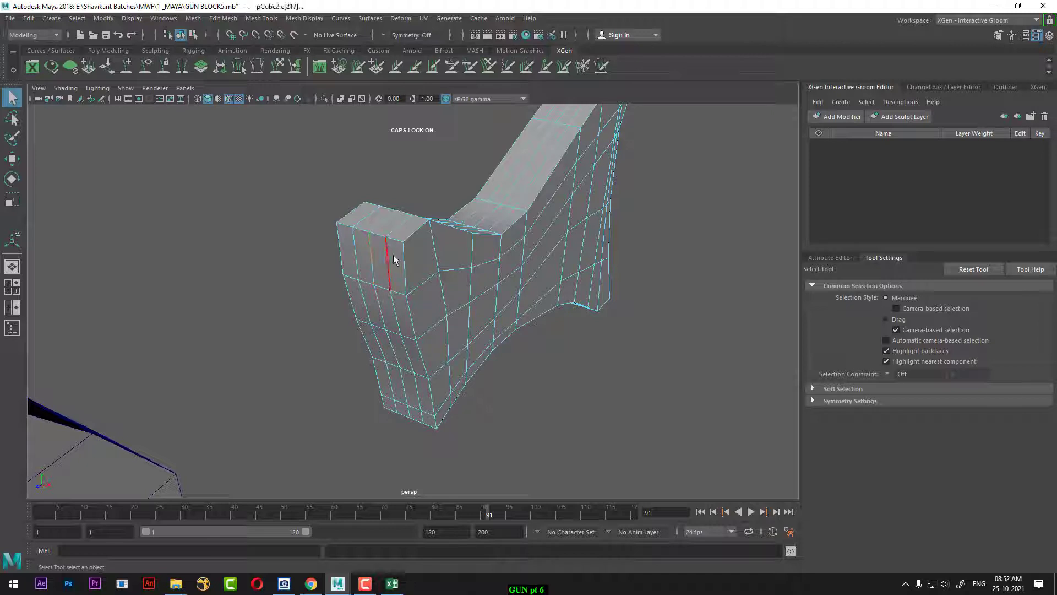
double_click(395, 257)
key(r)
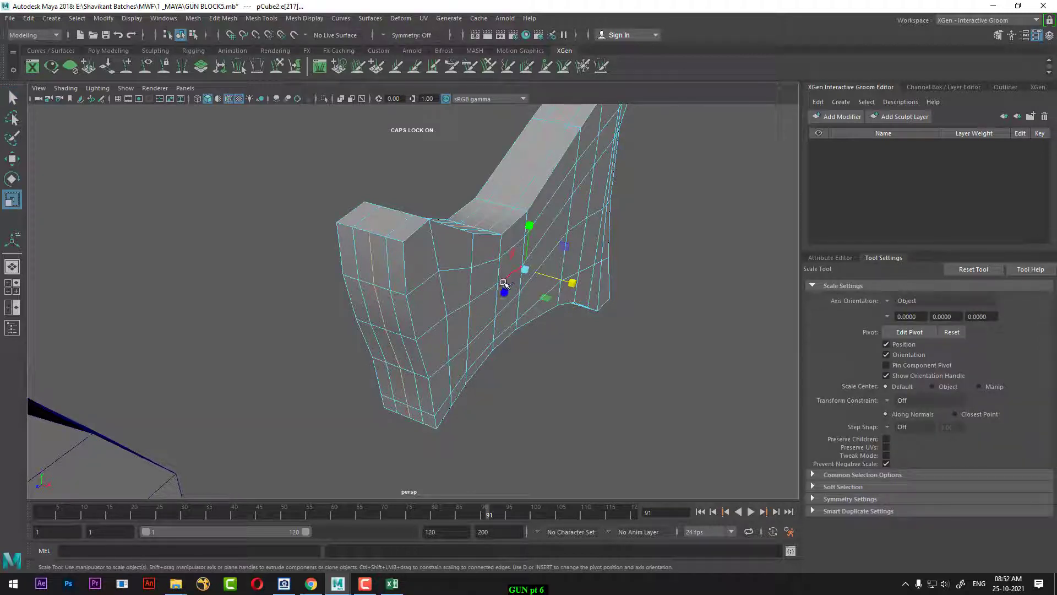
key(b)
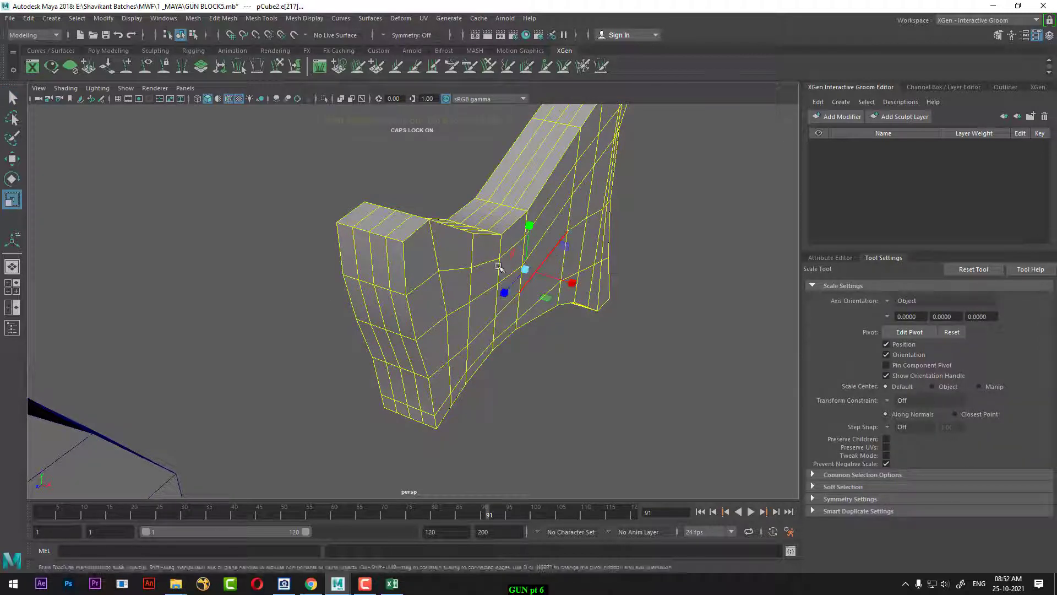
drag(609, 233, 405, 265)
drag(573, 243, 336, 289)
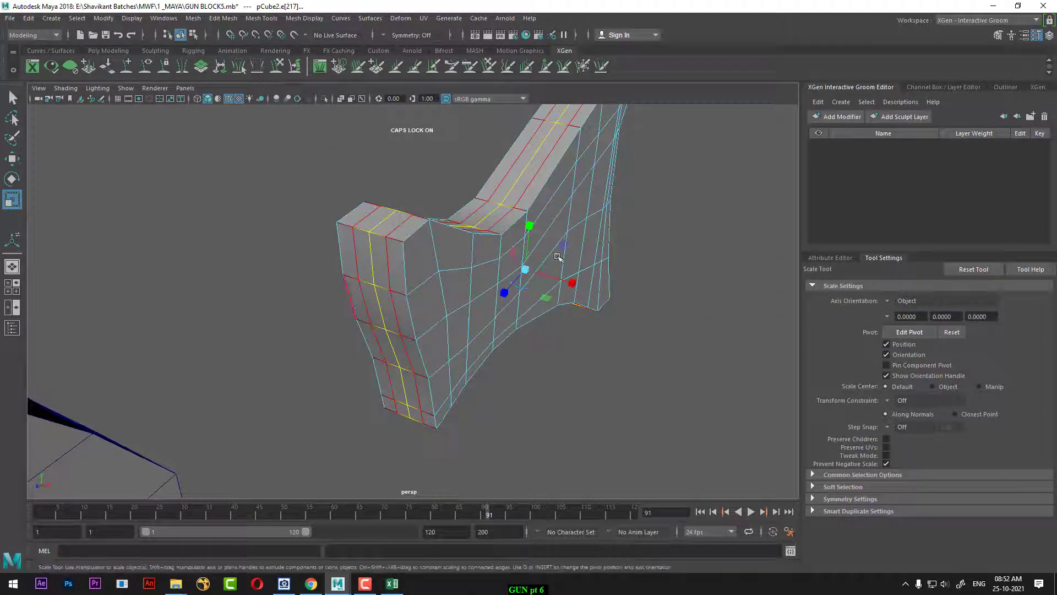
drag(525, 270, 469, 236)
- Leave edge editing on the stock and display it as a smoothed mesh
alt+drag(597, 309, 412, 260)
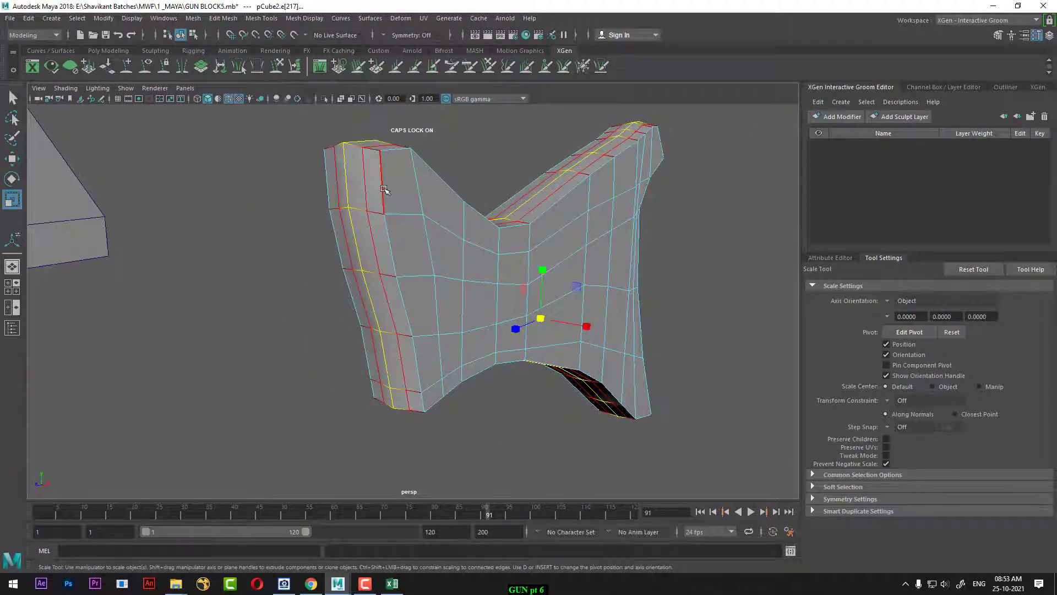
right_drag(385, 189, 448, 171)
click(449, 170)
alt+drag(449, 172, 412, 272)
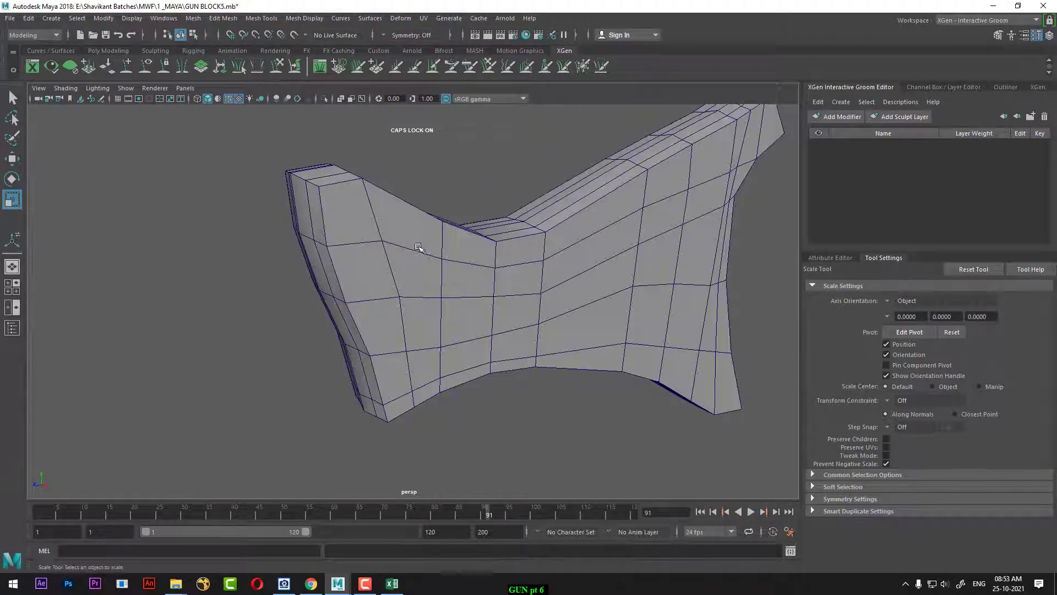
click(419, 247)
key(3)
click(234, 332)
alt+drag(233, 332, 416, 199)
- Turn off wireframe on shaded and examine the rounding at the end of the smoothed stock
key(4)
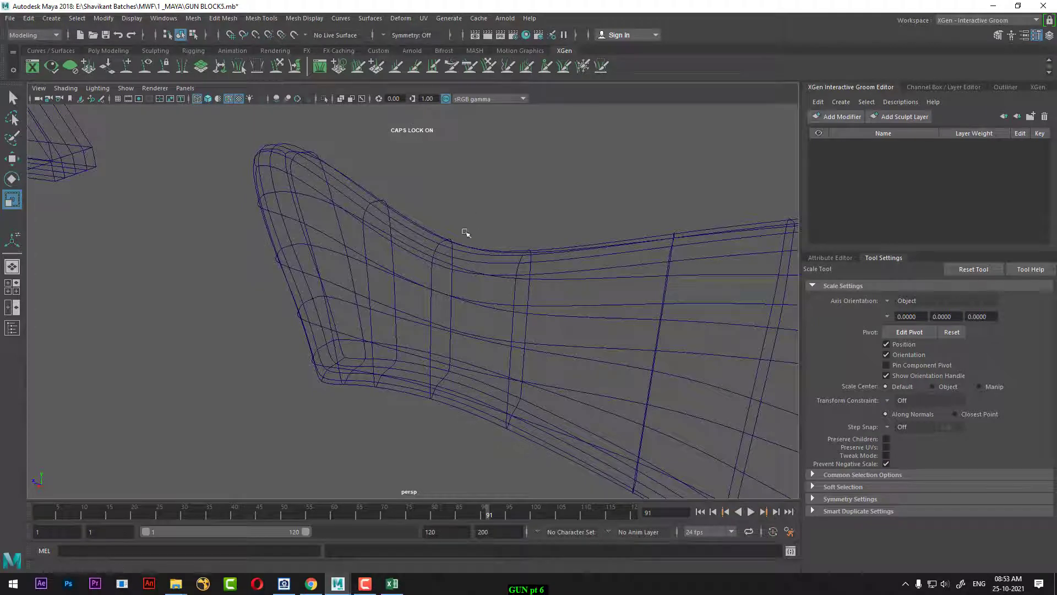
click(208, 100)
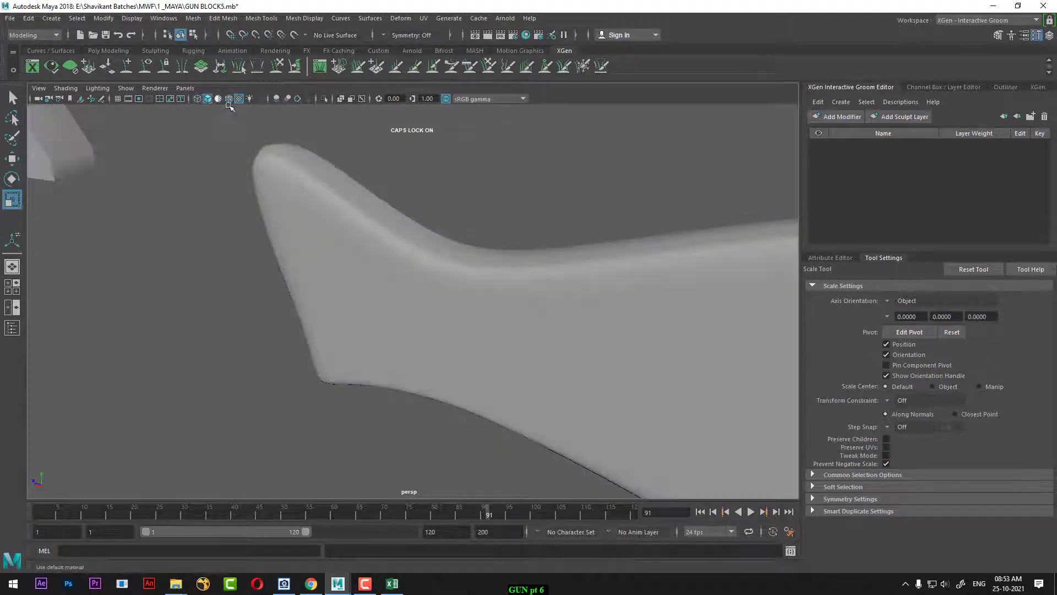
alt+drag(545, 368, 373, 225)
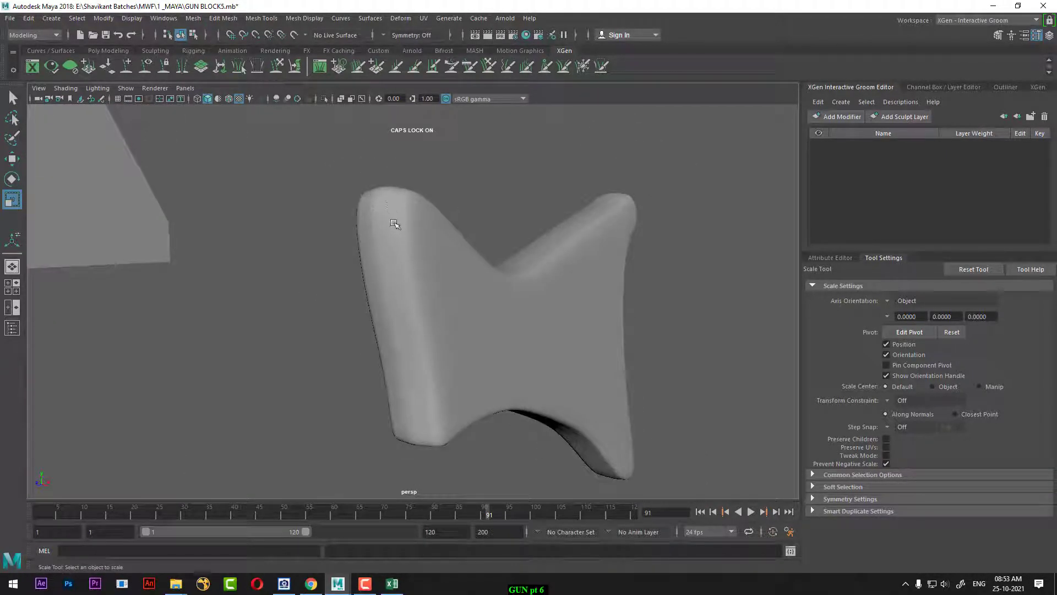
- Undo the scaling of the stock's centre edge loop and return the stock to object mode
key(ctrl+z)
key(ctrl+z)
key(ctrl+z)
key(ctrl+z)
key(ctrl+z)
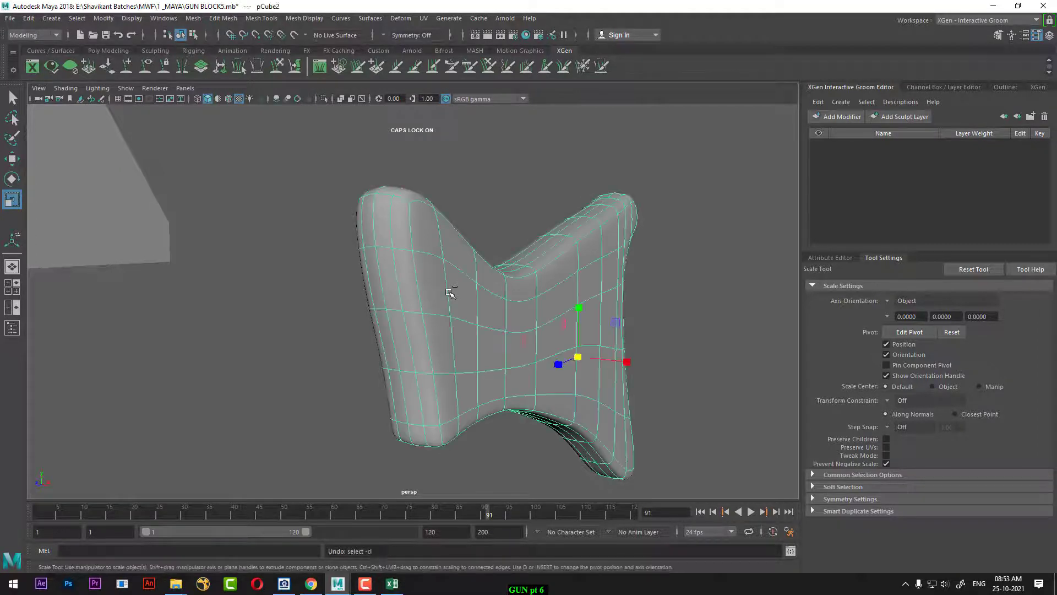
key(ctrl+z)
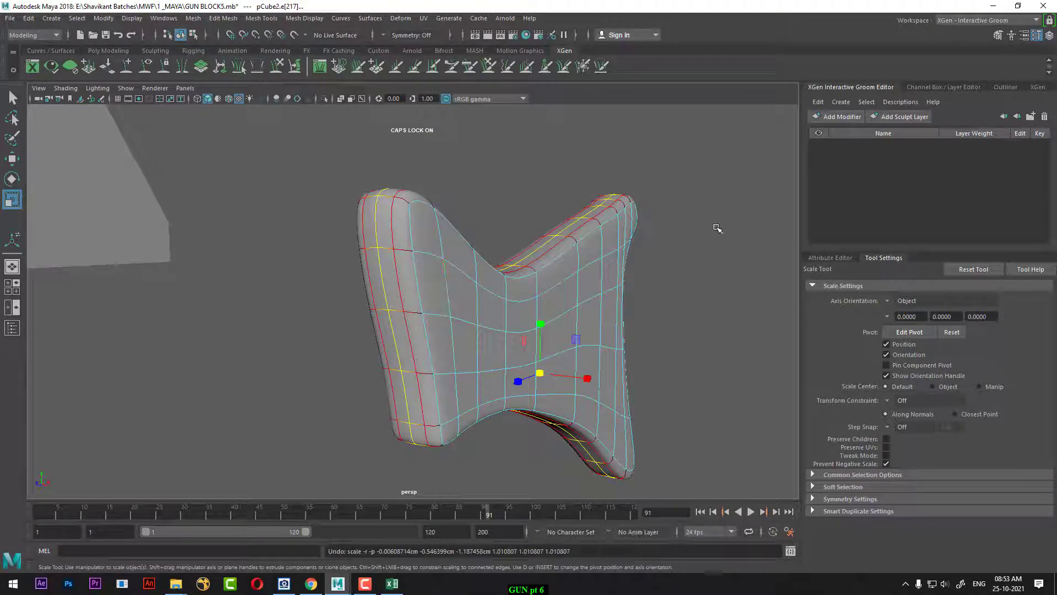
click(717, 228)
right_drag(439, 253, 550, 150)
click(551, 150)
mouse_move(503, 295)
alt+mouse_down()
mouse_move(500, 309)
mouse_move(507, 295)
alt+mouse_up()
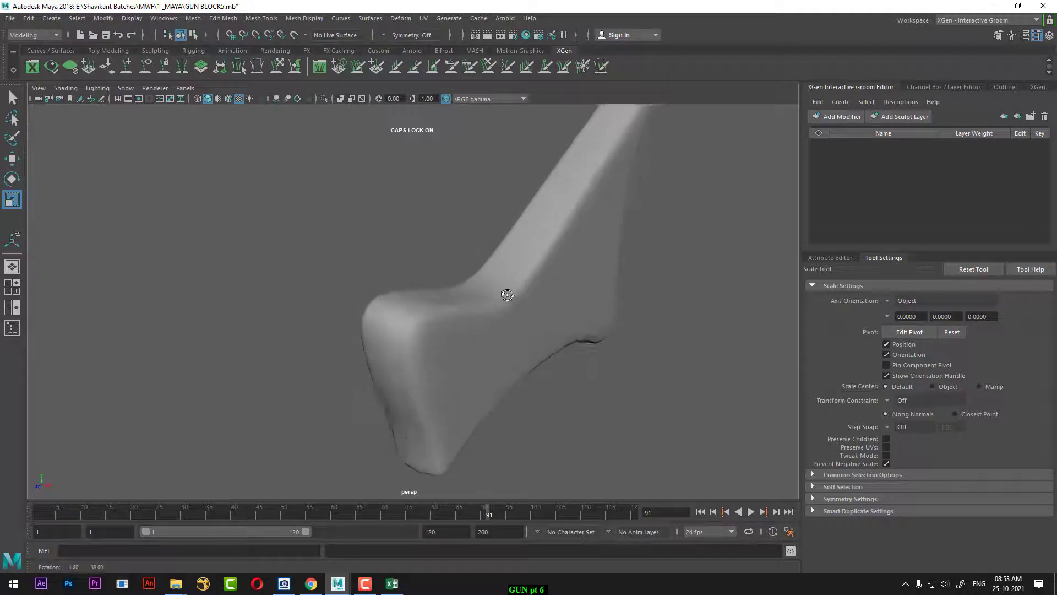
- Return the stock to its unsmoothed polygon display and leave it in object mode
click(451, 342)
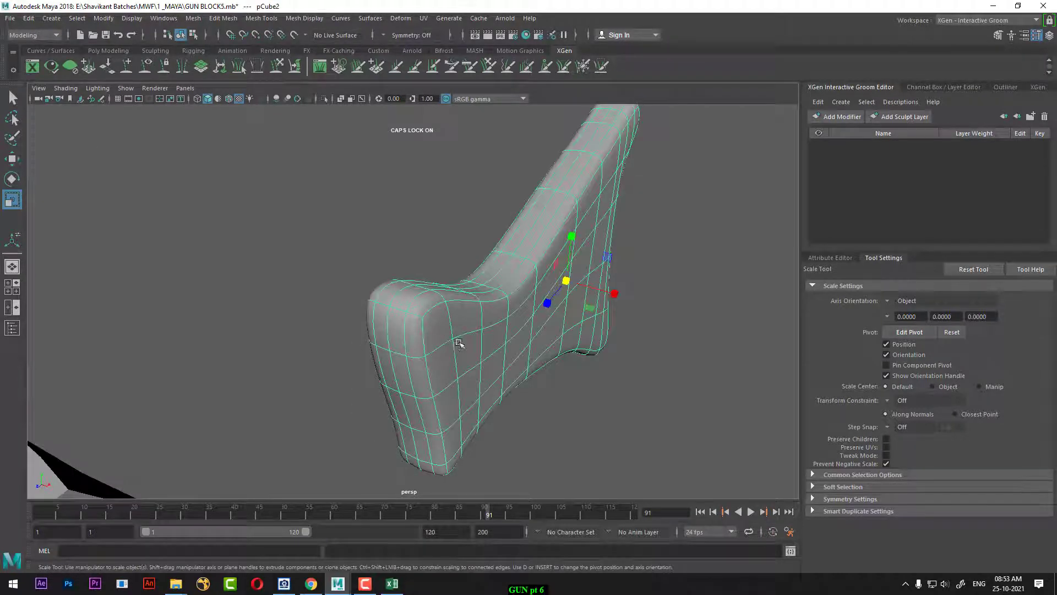
key(1)
alt+drag(458, 343, 408, 306)
right_drag(280, 229, 329, 214)
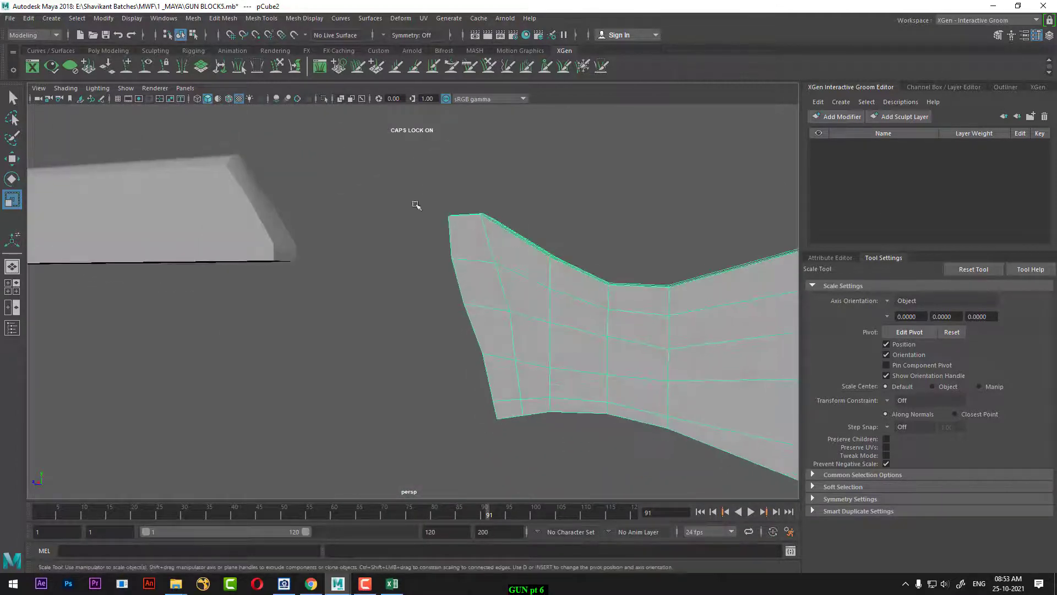
- Select the body block and the stock together as objects
click(417, 205)
click(270, 228)
click(537, 265)
click(255, 227)
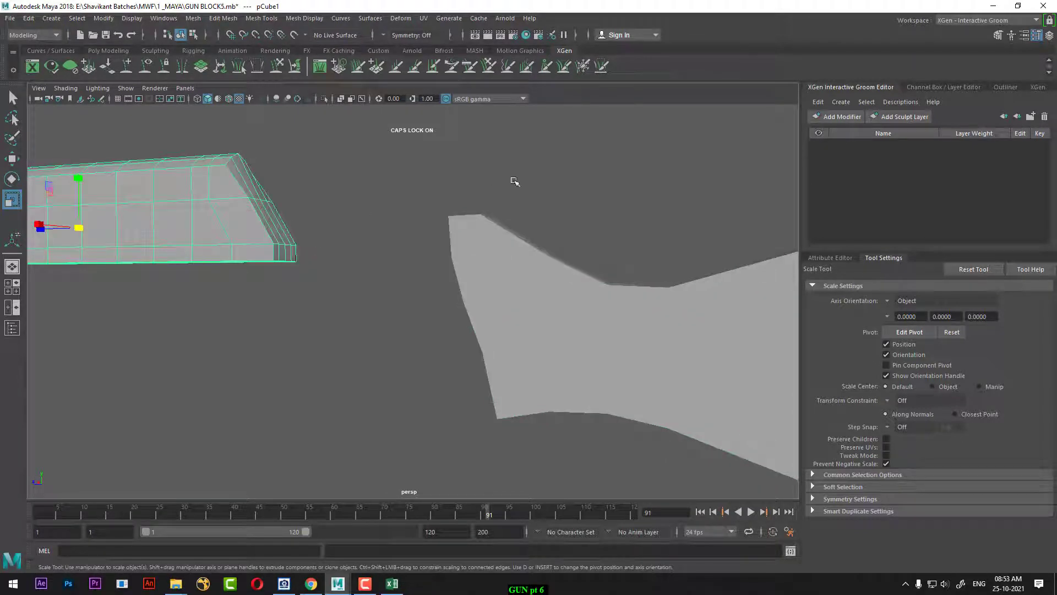
drag(180, 346, 485, 243)
alt+drag(383, 353, 417, 332)
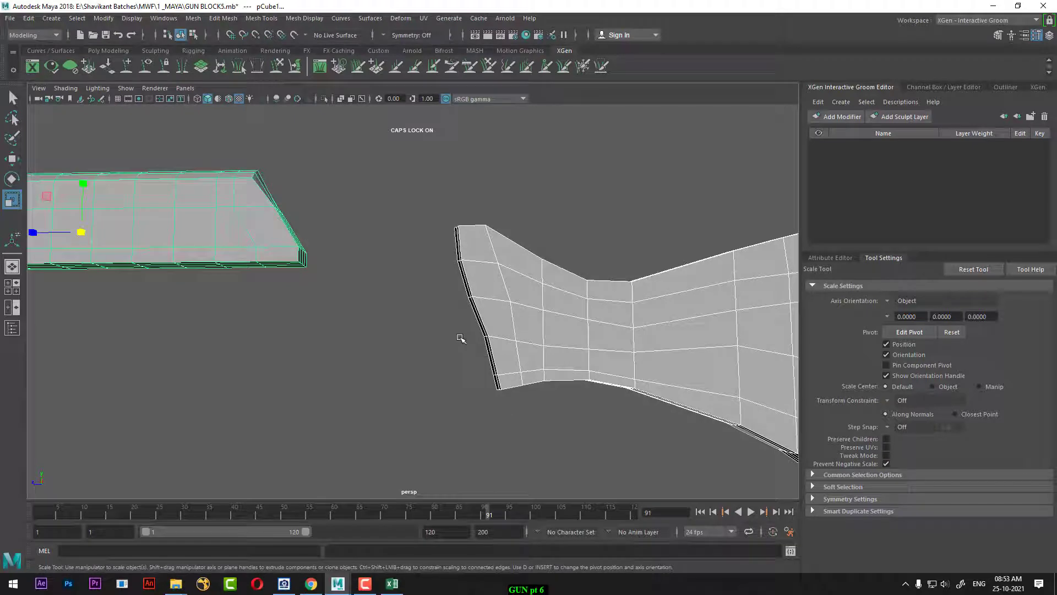
alt+drag(464, 356, 439, 301)
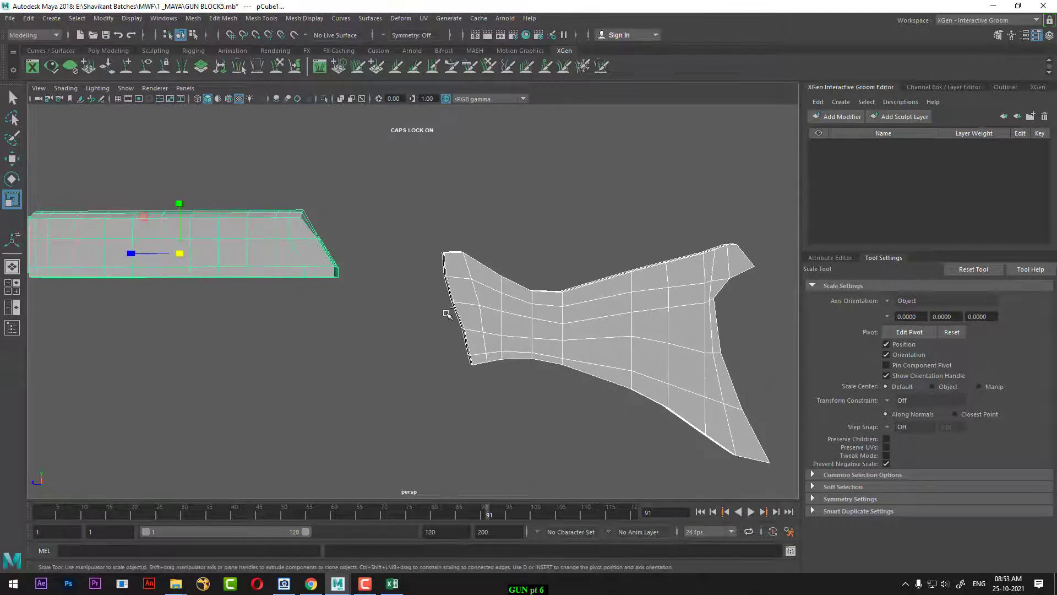
- Show the last hidden reference image and gun parts, and display the gun in side-view wireframe, framed between body block and stock
key(ctrl+shift+h)
key(space)
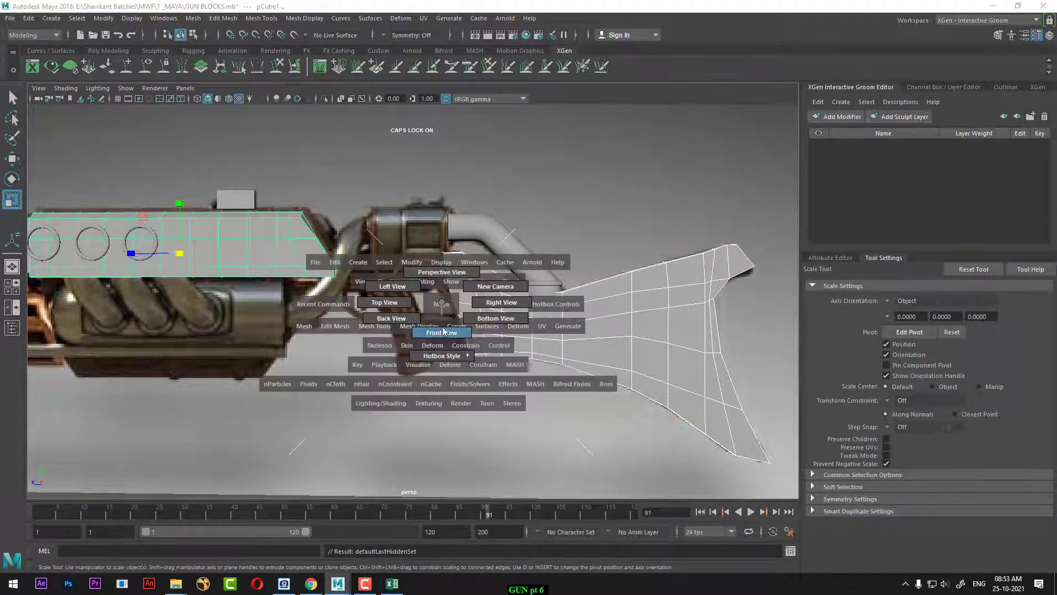
key(space)
drag(487, 346, 467, 326)
scroll(510, 304, up, 4)
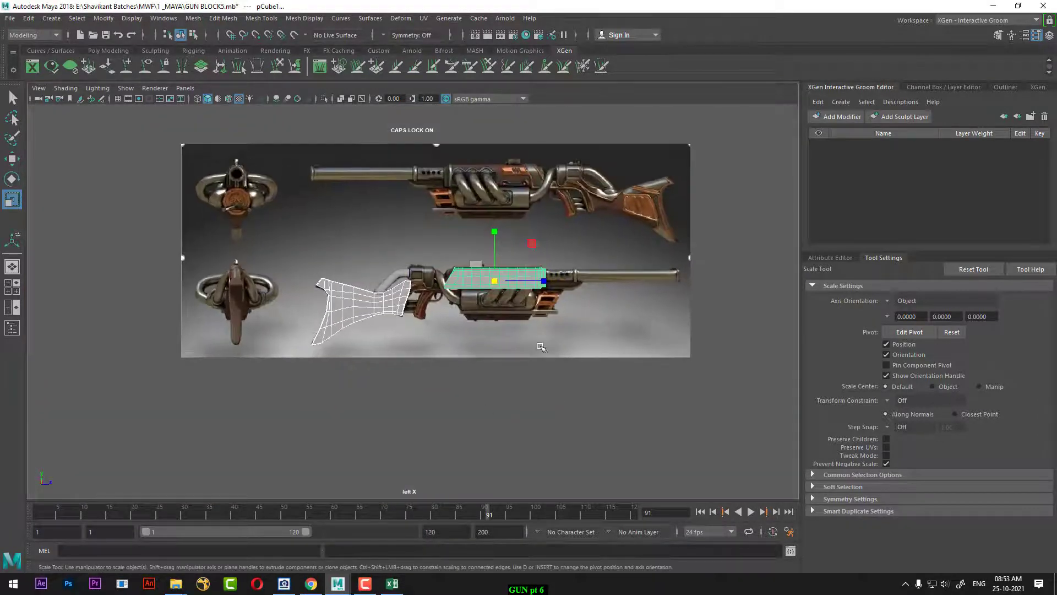
key(space)
drag(537, 349, 600, 338)
scroll(556, 375, up, 1)
alt+middle_drag(561, 334, 561, 343)
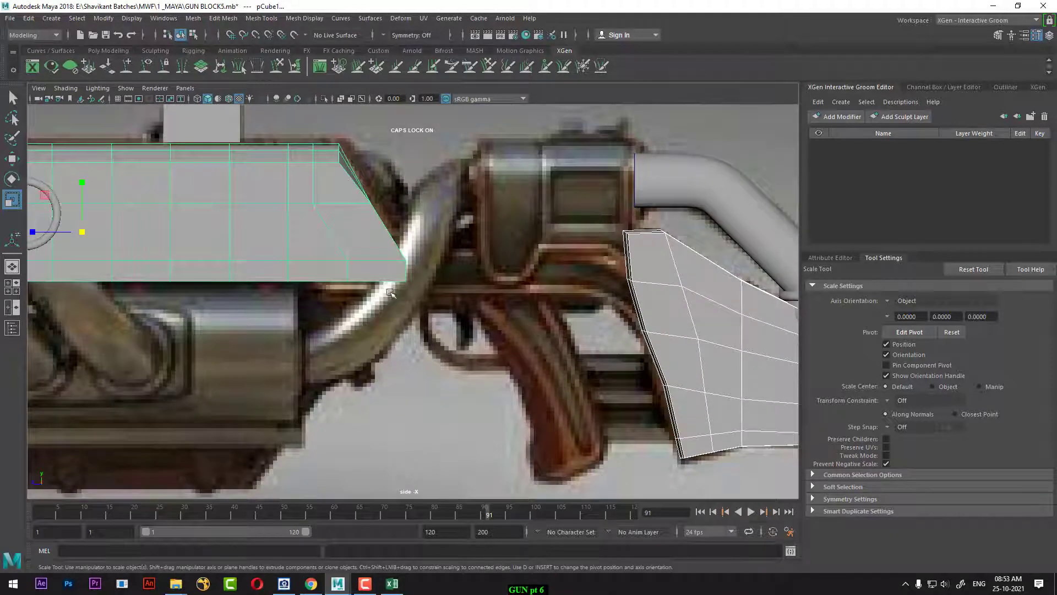
key(4)
scroll(355, 321, up, 2)
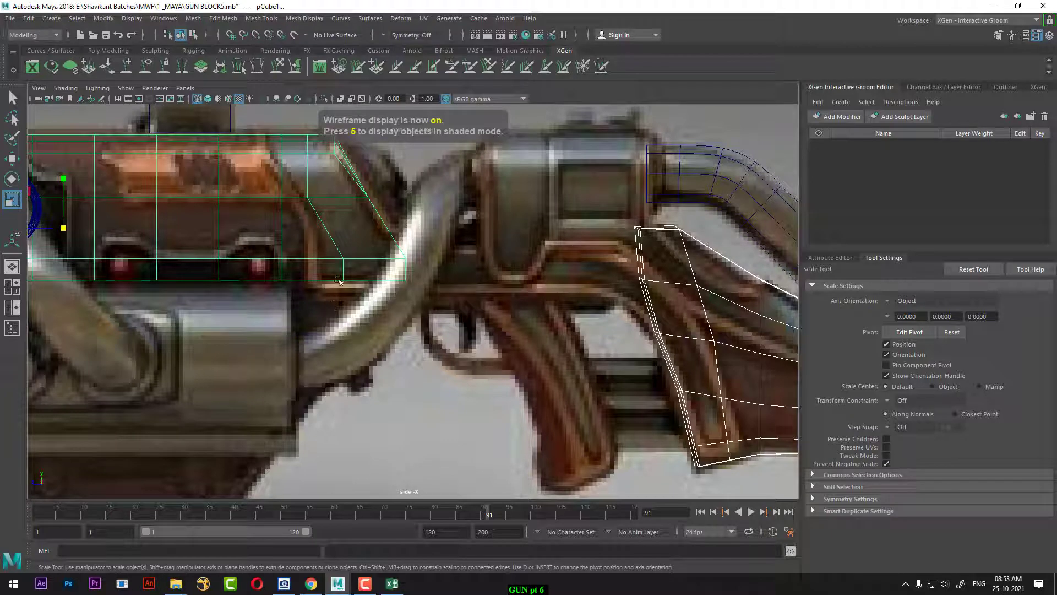
key(Caps_Lock)
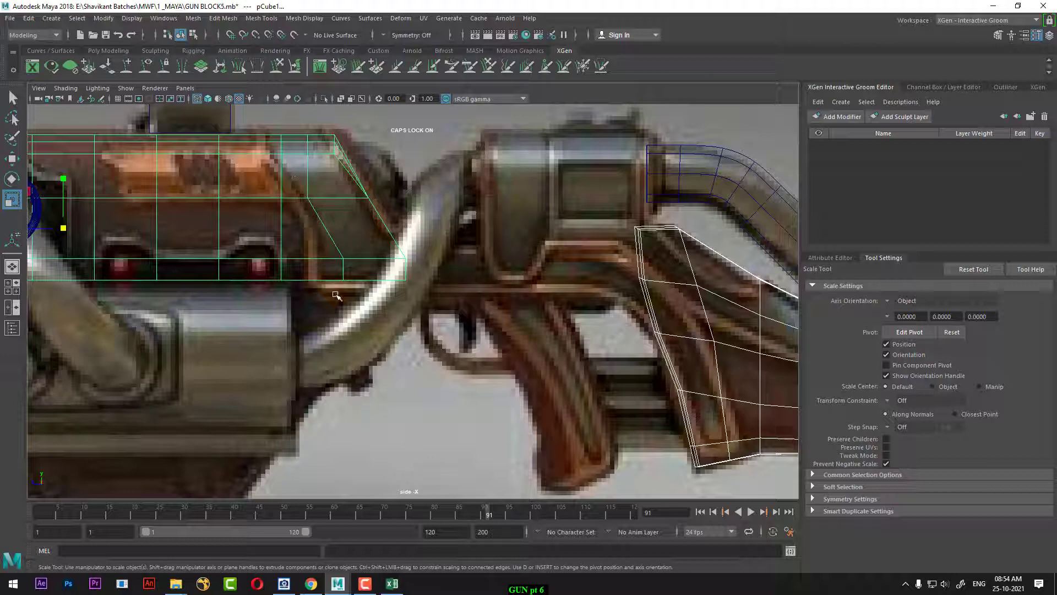
- Insert an edge loop through the body block's rear section, following the copper panel border in the reference
right_drag(317, 246, 319, 215)
click(314, 279)
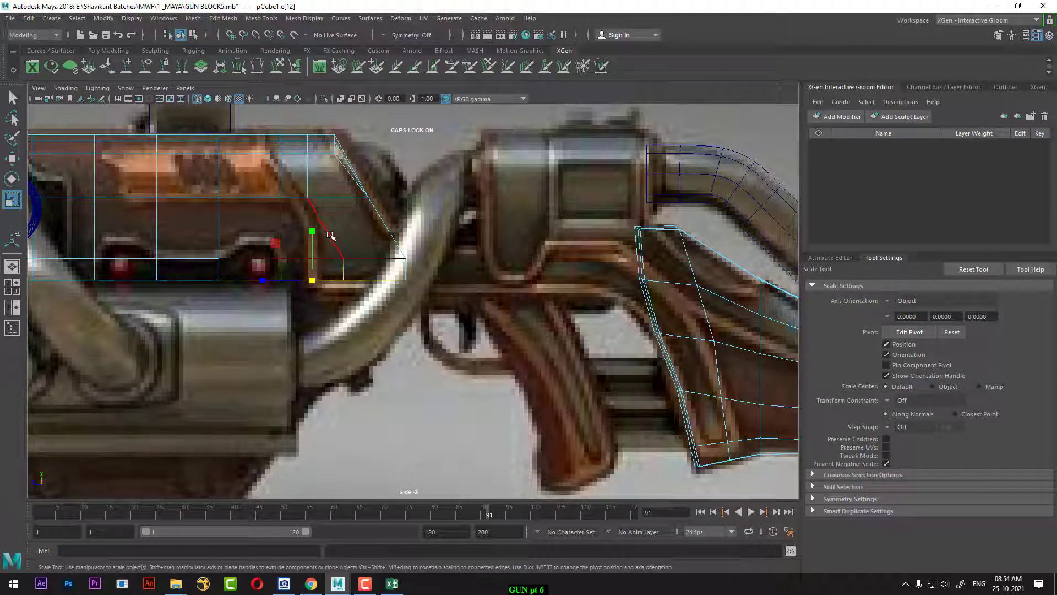
shift+right_drag(395, 170, 654, 414)
scroll(248, 191, up, 3)
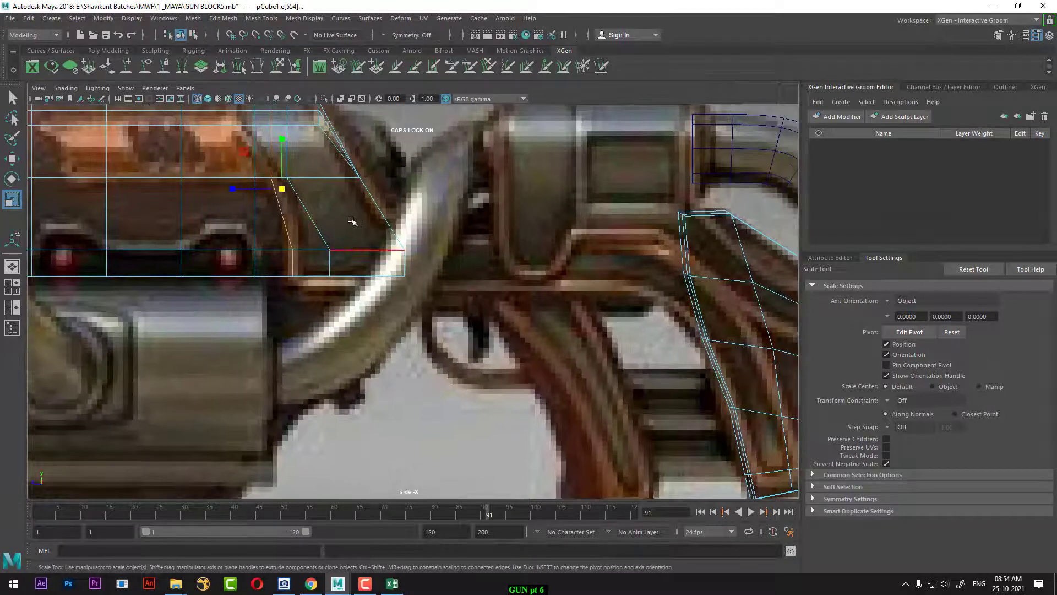
- Move the body block's bottom rear vertices down to the lower copper trim of the reference frame
right_drag(354, 211, 213, 185)
alt+right_drag(284, 249, 369, 301)
drag(433, 263, 270, 308)
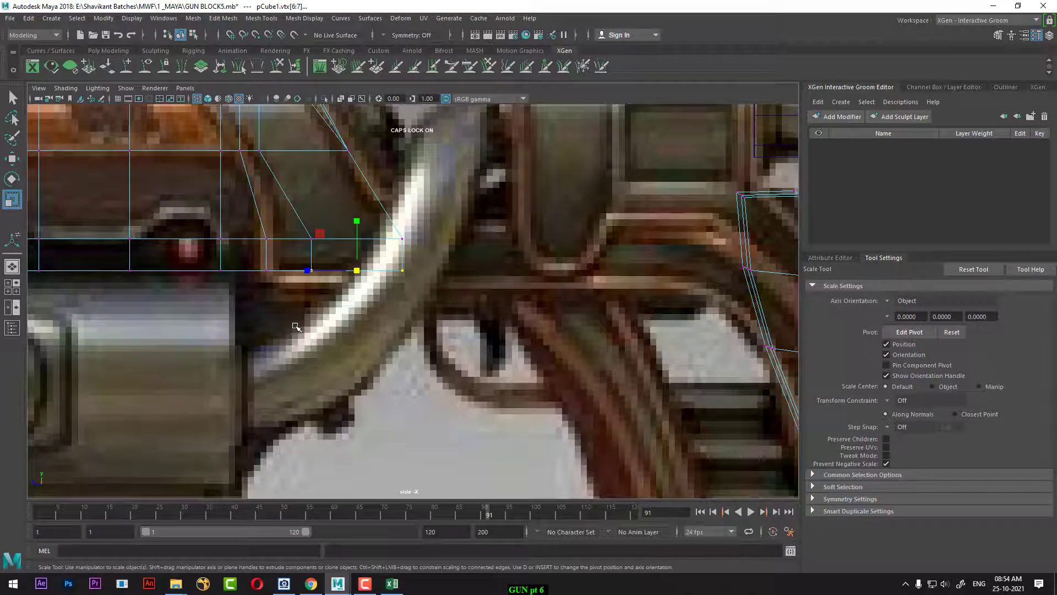
alt+middle_drag(386, 364, 369, 380)
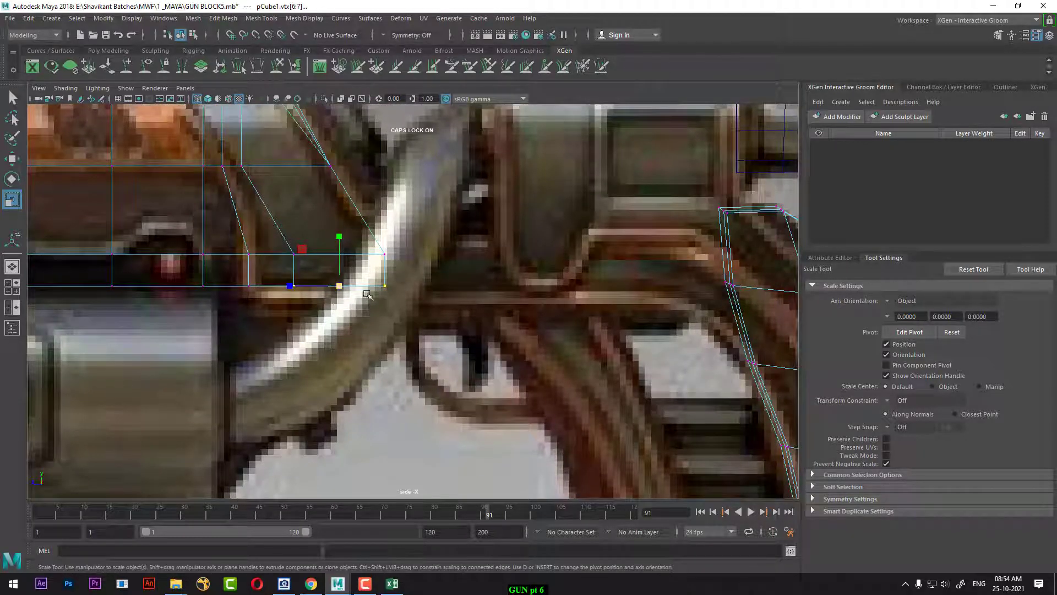
key(w)
drag(425, 267, 248, 316)
drag(318, 232, 319, 245)
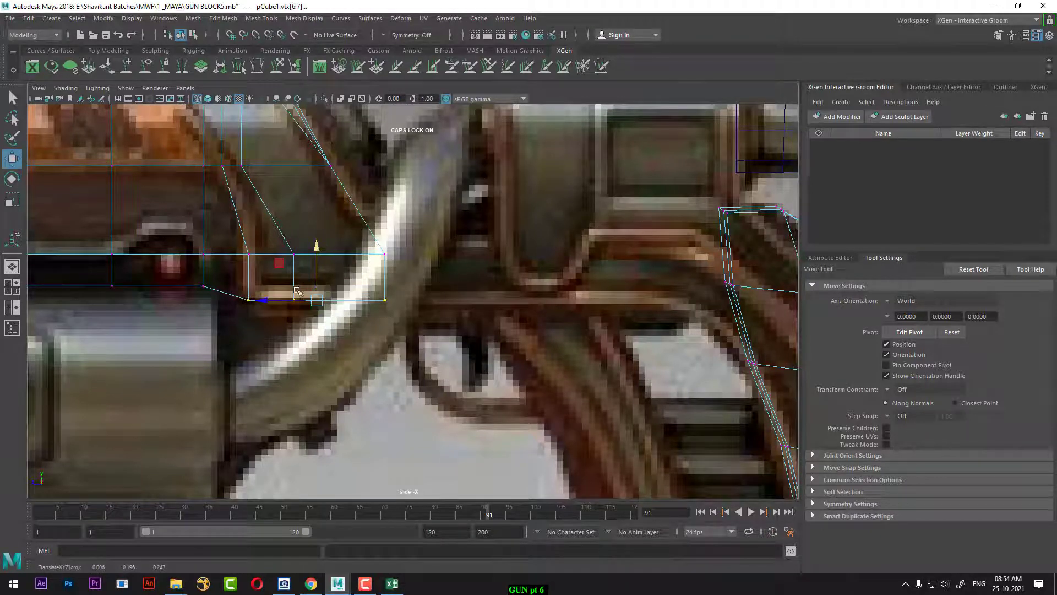
- Shift the two lower vertex rows just ahead of the lowered section toward the stock to steepen the step
scroll(298, 290, up, 1)
drag(163, 230, 212, 325)
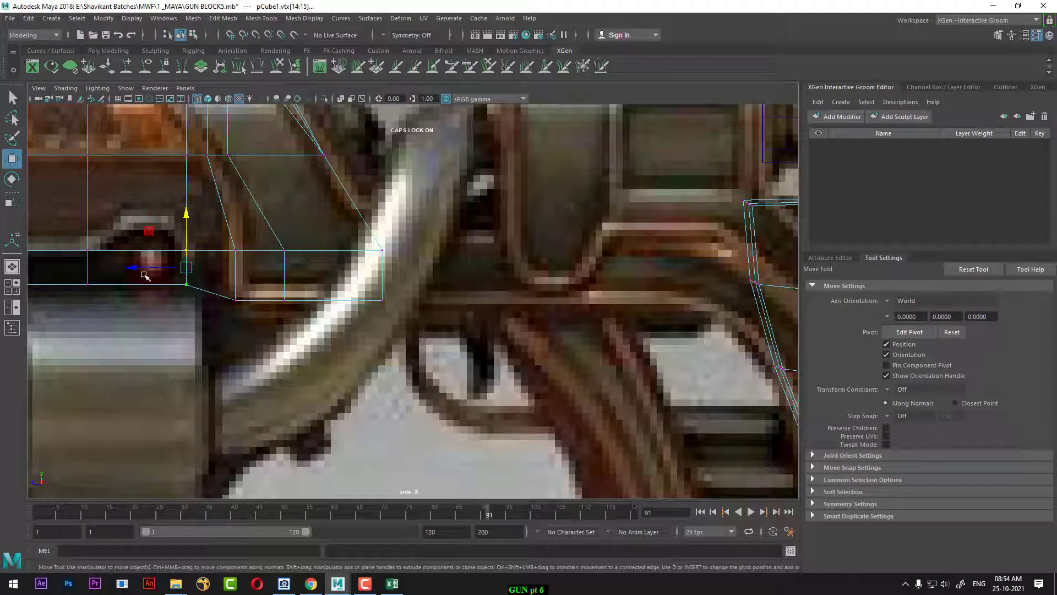
drag(143, 272, 168, 268)
scroll(378, 300, down, 3)
scroll(625, 255, up, 1)
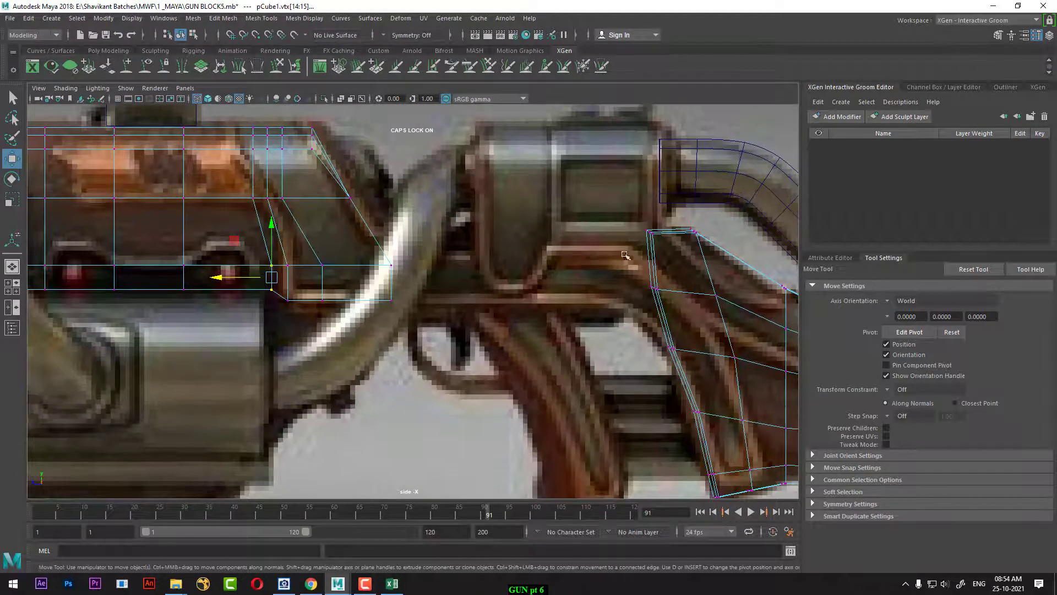
- Raise the second-lowest vertex row of the body block's rear section to match the upper edge of the connecting frame
scroll(687, 284, down, 4)
scroll(603, 241, up, 3)
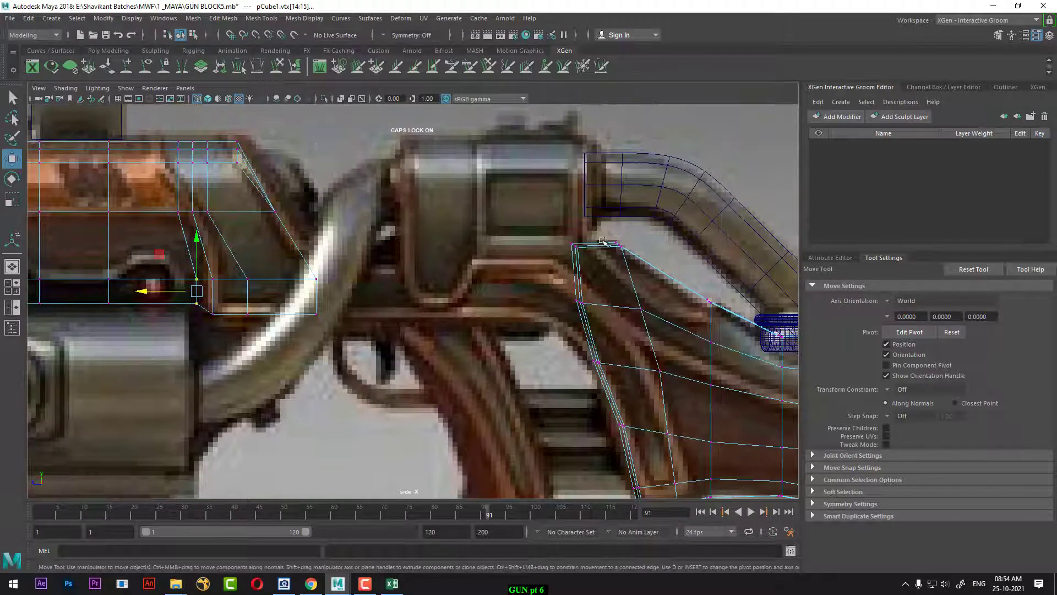
drag(361, 261, 206, 292)
drag(263, 225, 264, 206)
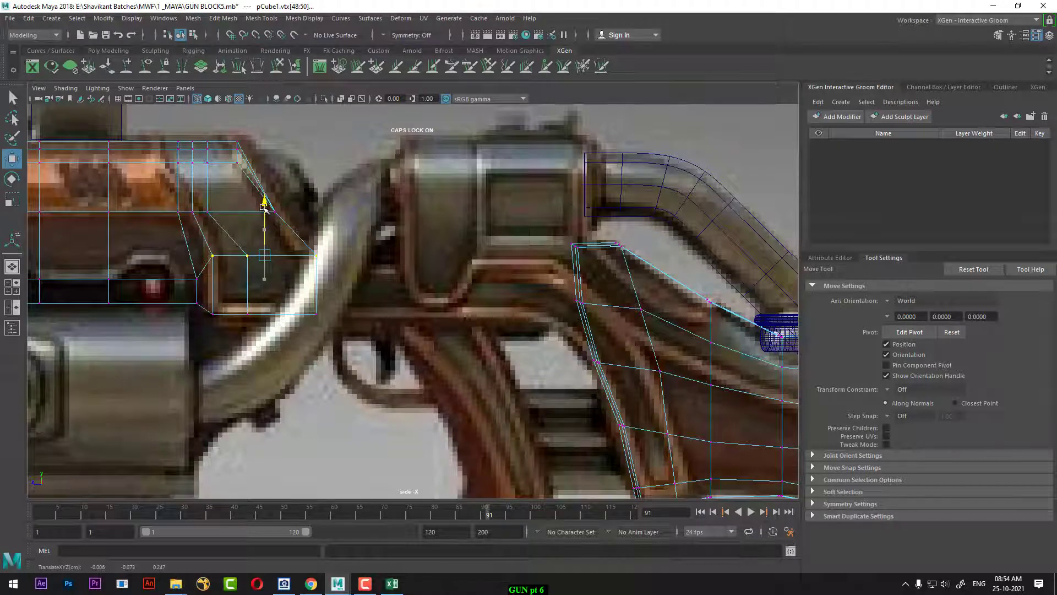
- Lower the second vertex row at the stock's front end, snapping its height to the body block's bottom rear vertices
alt+middle_drag(512, 284, 411, 223)
alt+right_drag(410, 223, 499, 281)
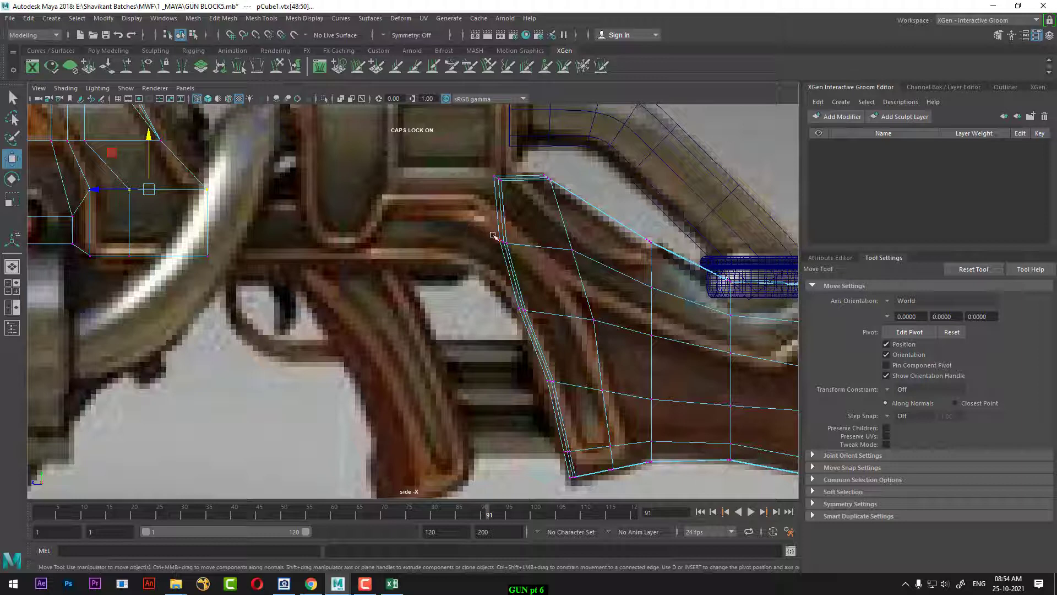
drag(473, 229, 596, 256)
drag(534, 201, 207, 254)
key(v)
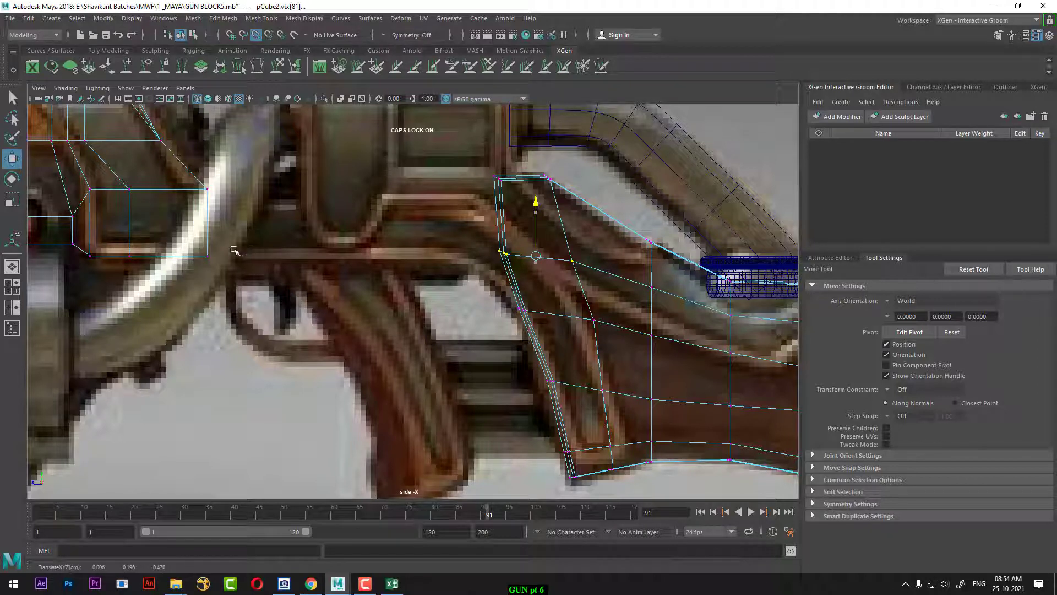
drag(271, 255, 207, 263)
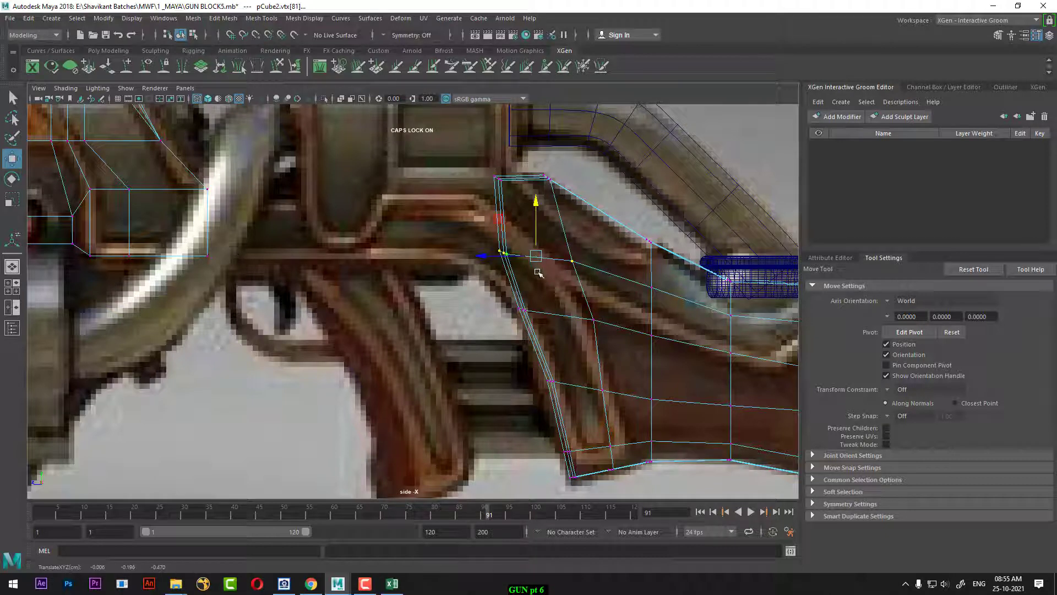
- Try lowering the front-edge vertices of the stock's second row and undo the move
drag(470, 163, 596, 225)
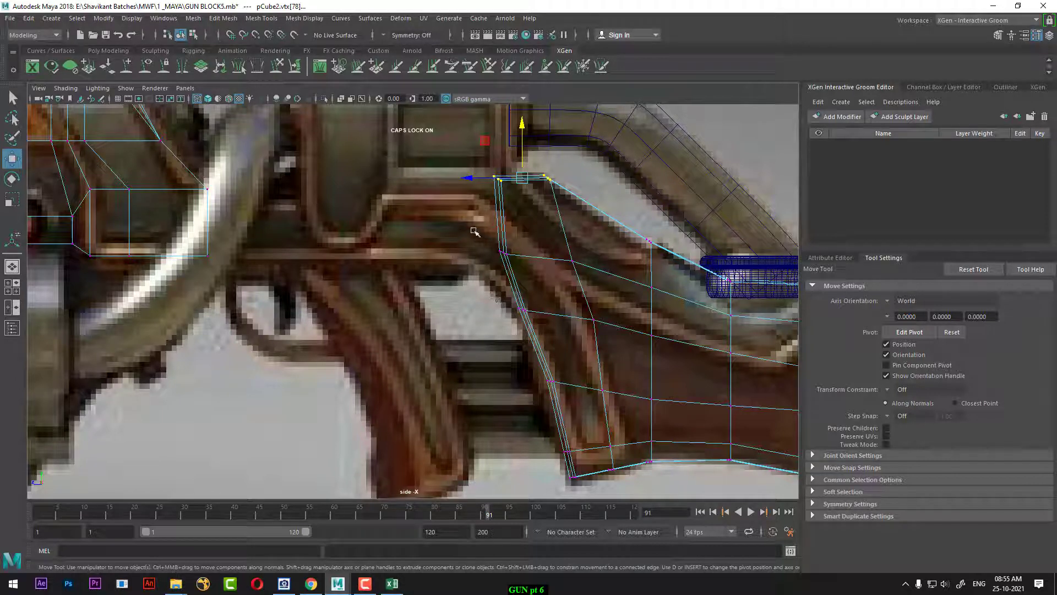
click(502, 255)
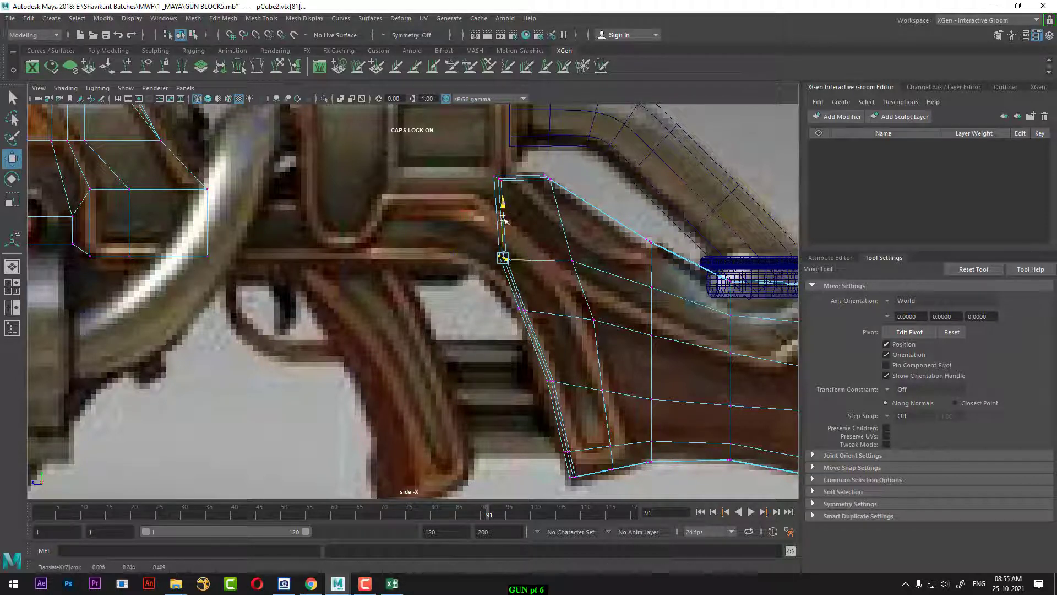
drag(505, 220, 507, 234)
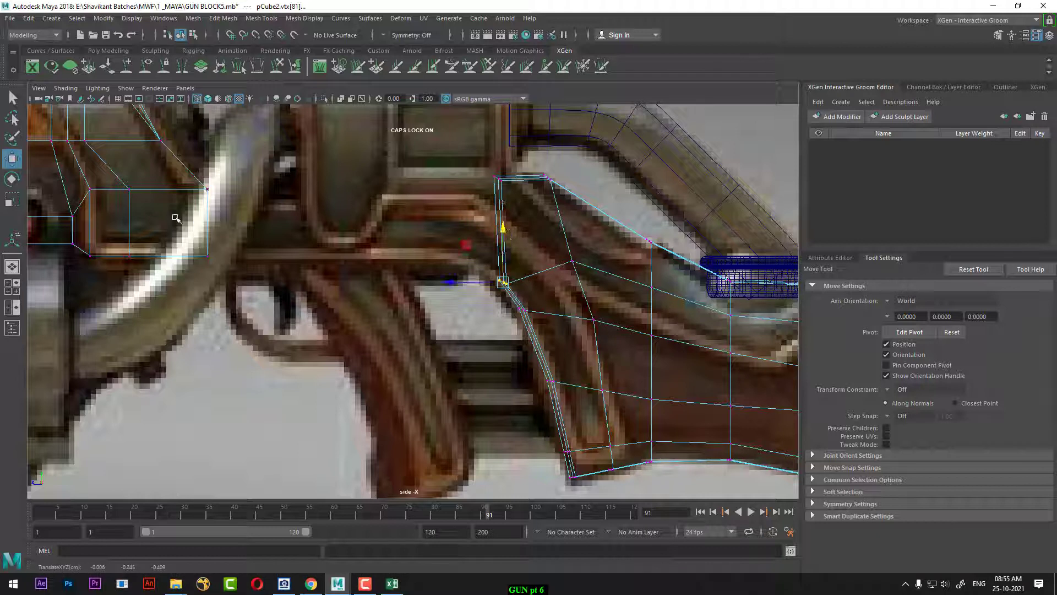
key(ctrl+z)
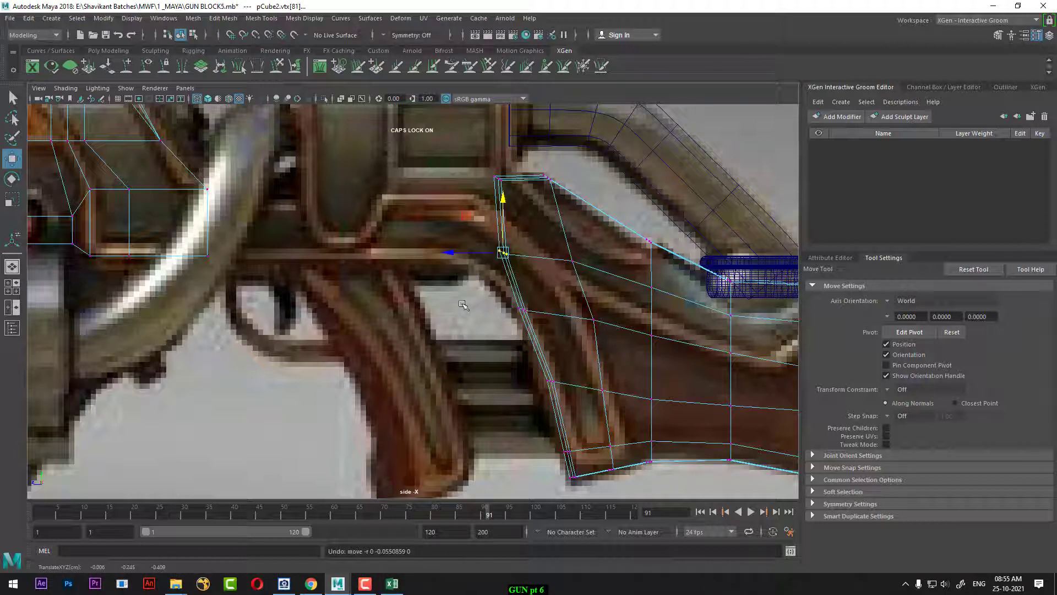
- Hide everything except the body block and stock, and combine the two into one mesh
right_drag(551, 243, 554, 219)
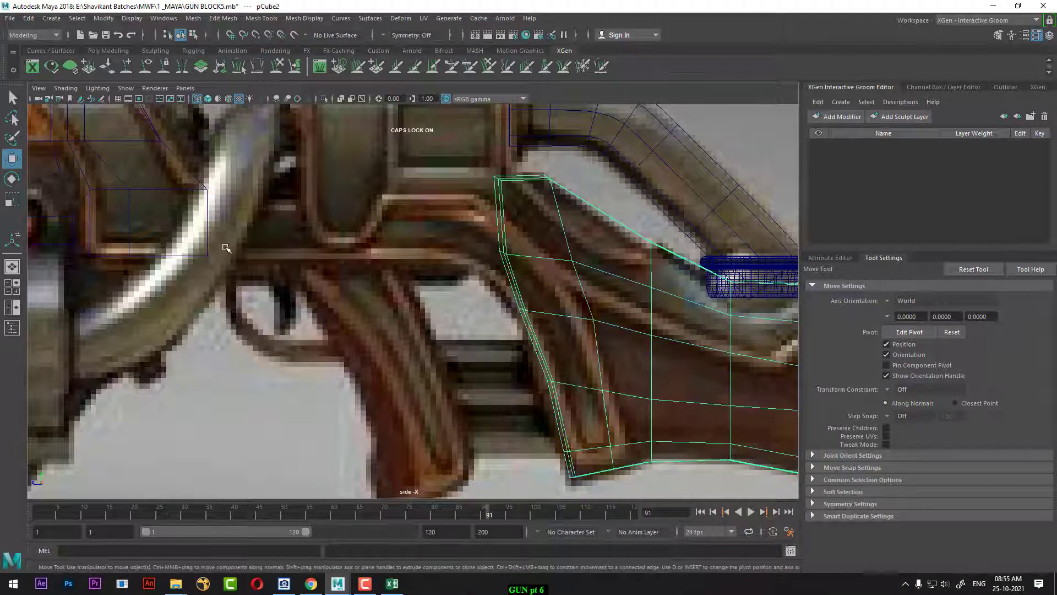
shift+click(207, 237)
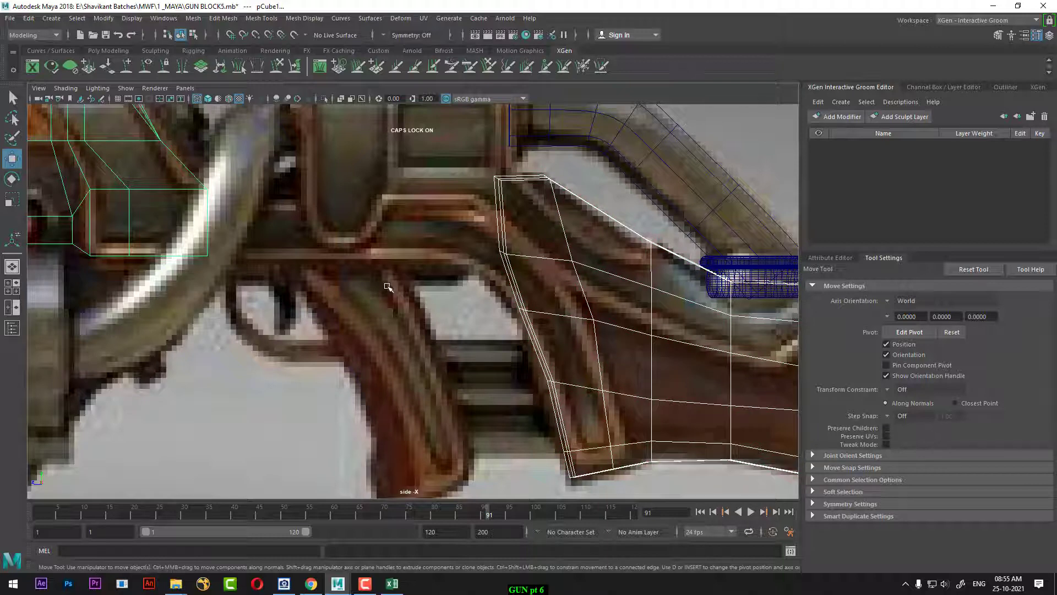
key(alt+h)
shift+right_drag(363, 195, 363, 396)
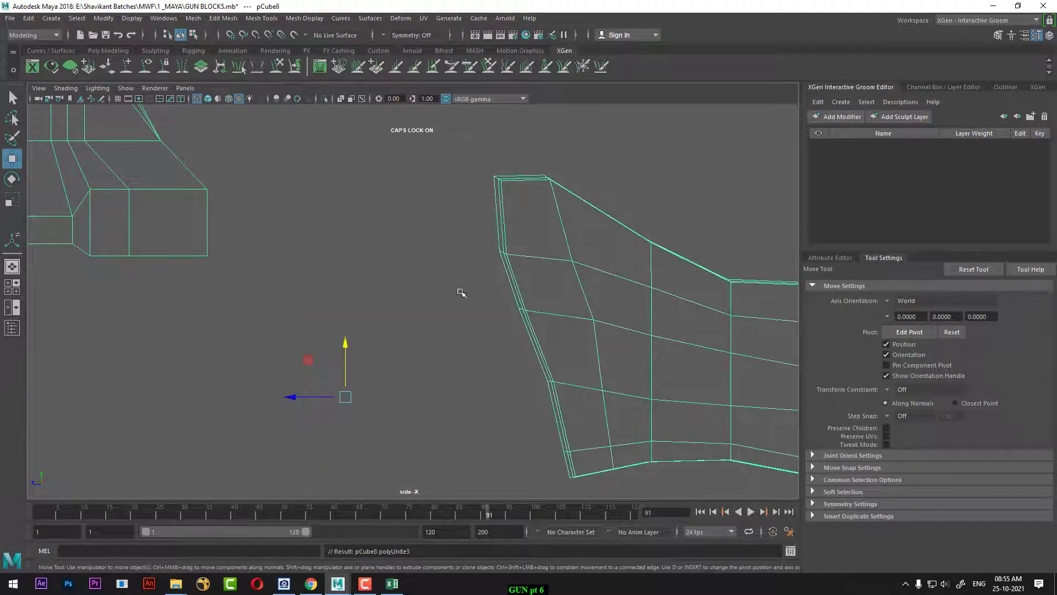
click(413, 343)
click(504, 221)
- In a shaded perspective view, select the faces across the upper front end of the stock
key(space)
mouse_move(490, 316)
mouse_down()
mouse_move(491, 241)
mouse_move(495, 336)
mouse_up()
mouse_move(496, 335)
alt+right_down()
mouse_move(505, 299)
mouse_move(545, 342)
alt+right_up()
key(6)
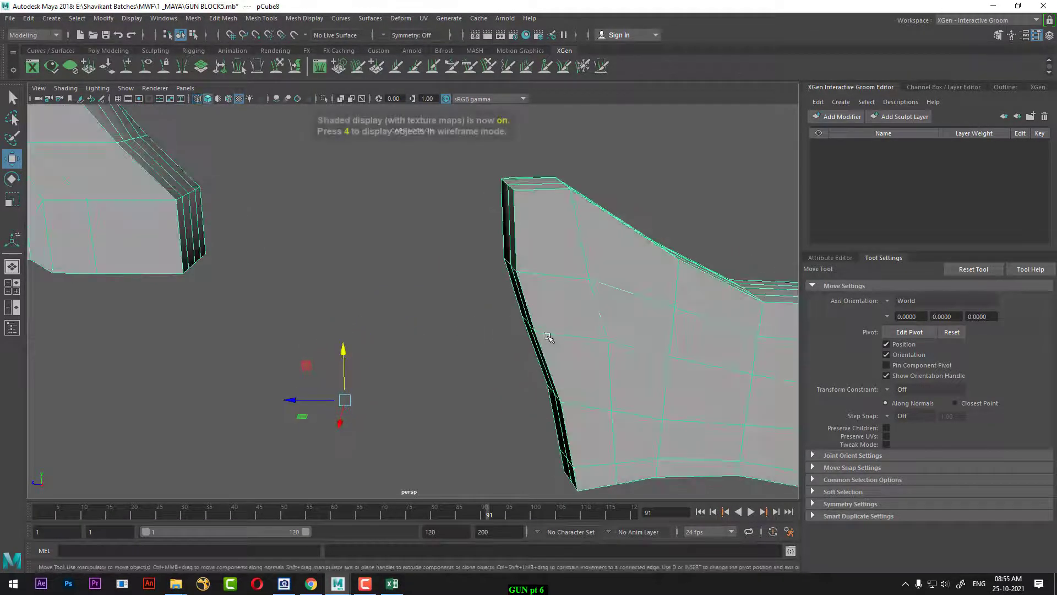
alt+drag(517, 320, 556, 316)
alt+right_drag(557, 316, 570, 312)
right_drag(547, 180, 547, 210)
alt+drag(541, 219, 573, 199)
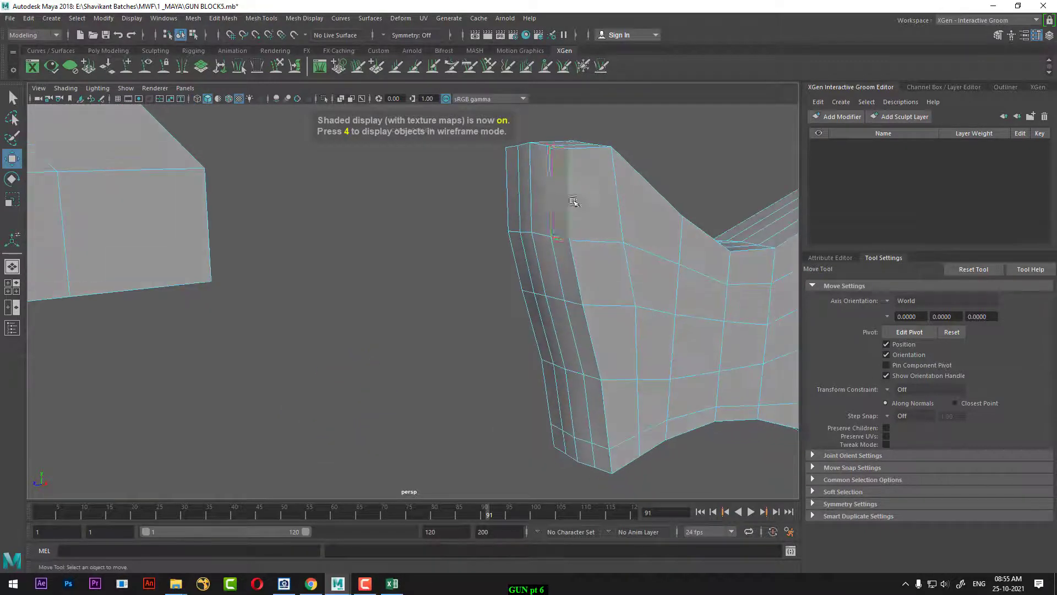
click(535, 215)
key(Caps_Lock)
shift+click(527, 216)
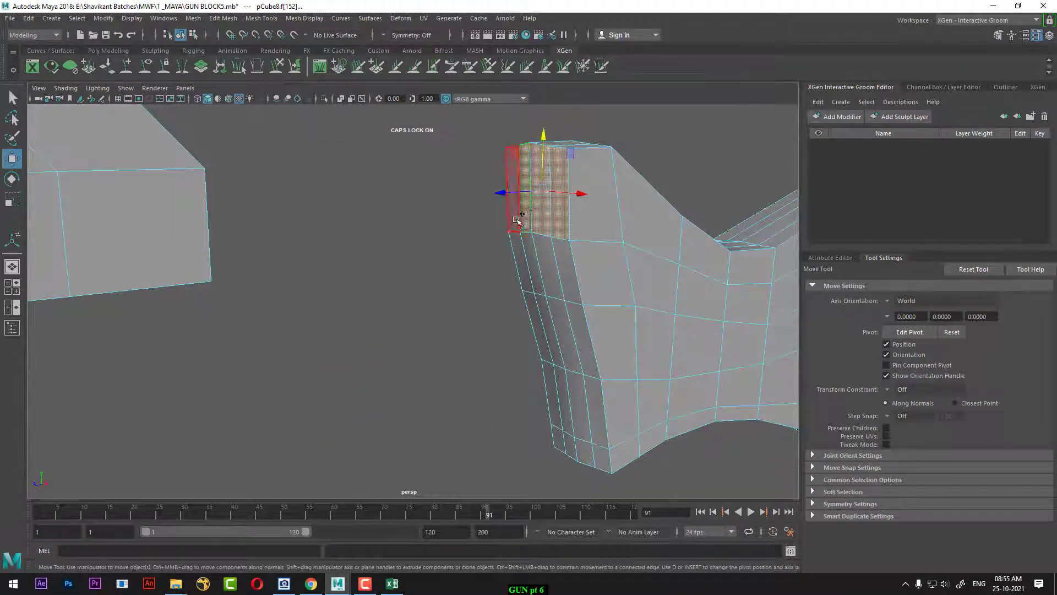
shift+click(515, 215)
- Add the four lowest end faces at the rear of the body block to the face selection
alt+drag(507, 220, 389, 313)
shift+click(344, 273)
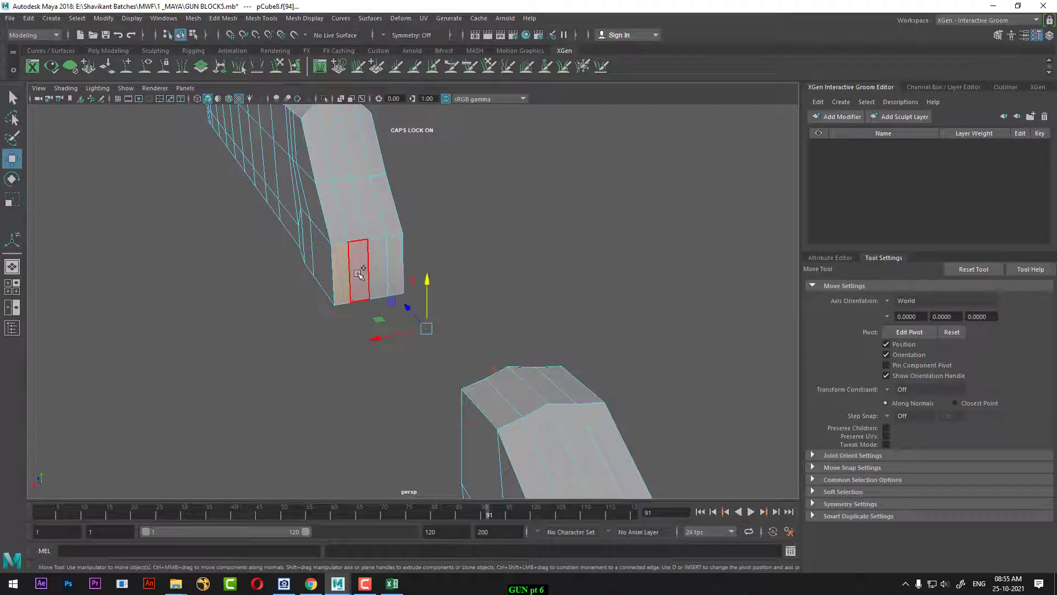
shift+click(361, 271)
shift+click(381, 260)
shift+click(393, 259)
- Bridge the selected body-block and stock faces along a linear path, with 6 divisions, a taper of 10.3 and a twist of -180
shift+right_drag(519, 205, 562, 356)
alt+drag(235, 382, 740, 75)
alt+drag(396, 298, 435, 330)
click(743, 291)
alt+drag(420, 387, 451, 376)
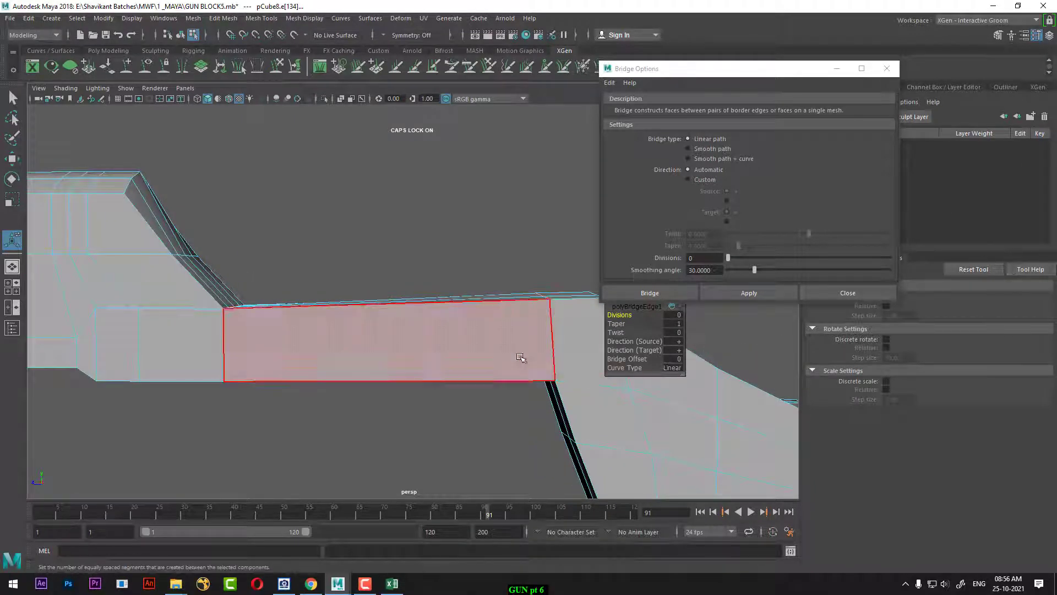
mouse_move(519, 354)
alt+mouse_down()
mouse_move(444, 347)
mouse_move(648, 338)
mouse_move(623, 324)
mouse_move(652, 310)
mouse_move(593, 337)
mouse_move(654, 335)
mouse_move(522, 347)
alt+mouse_up()
click(631, 314)
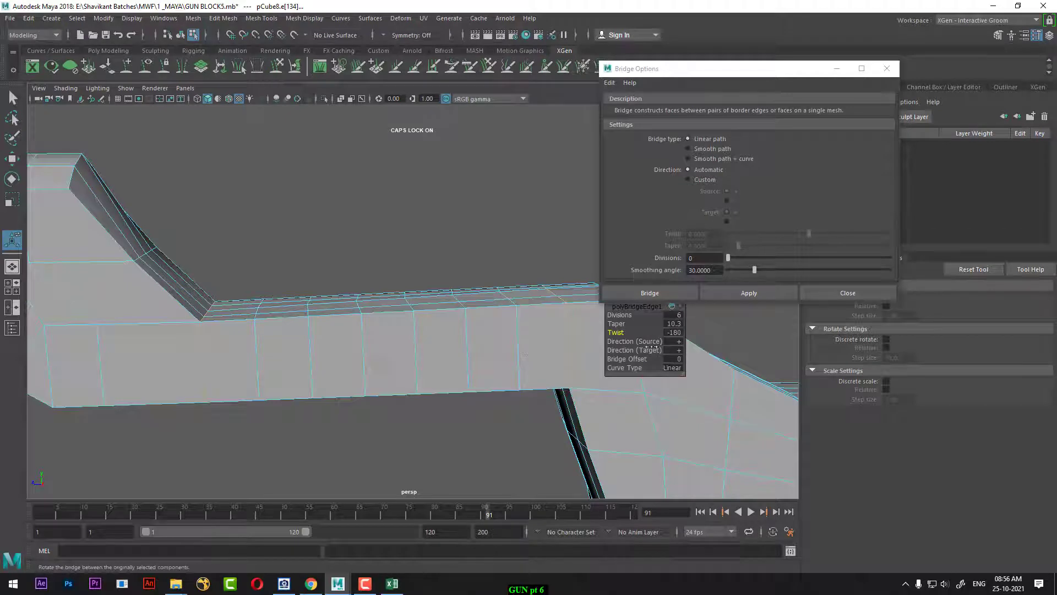
- Try adjusting the bridge's source and target directions, offset and curve type
click(633, 341)
drag(633, 341, 507, 361)
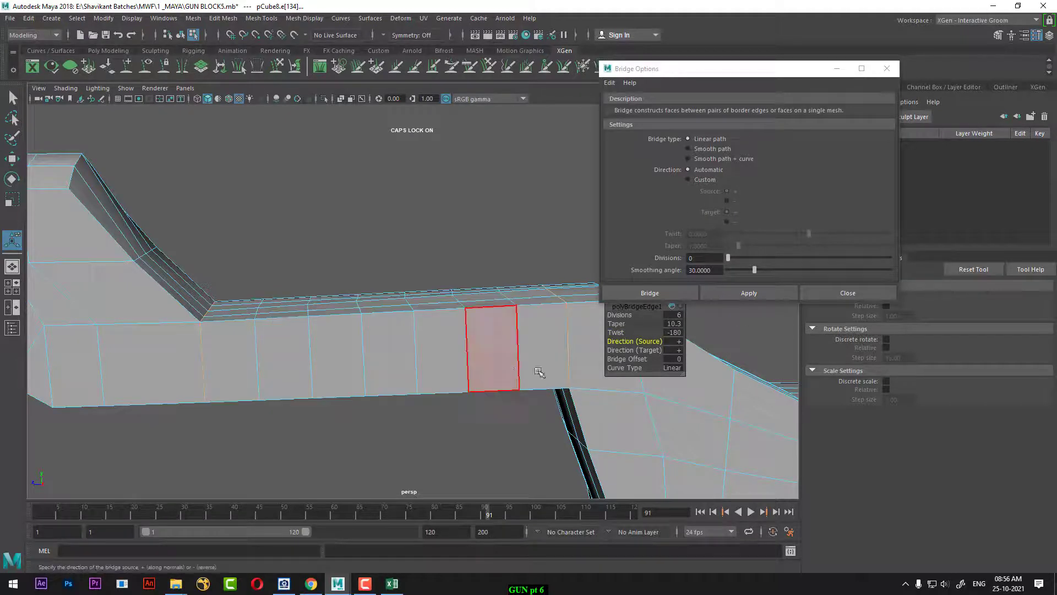
drag(626, 350, 394, 379)
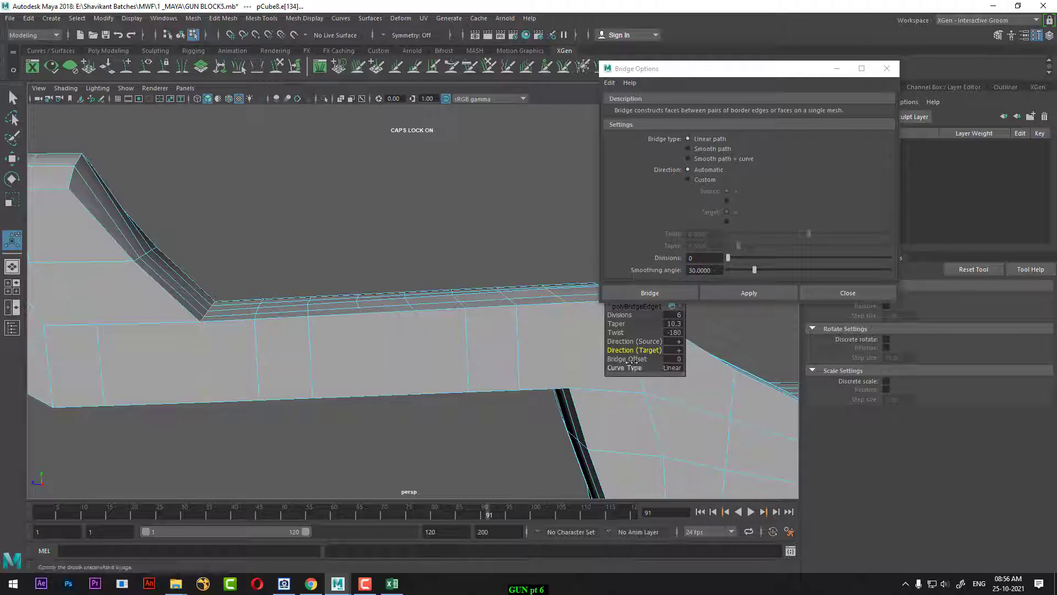
drag(626, 359, 492, 358)
drag(625, 368, 597, 370)
middle_drag(597, 368, 725, 348)
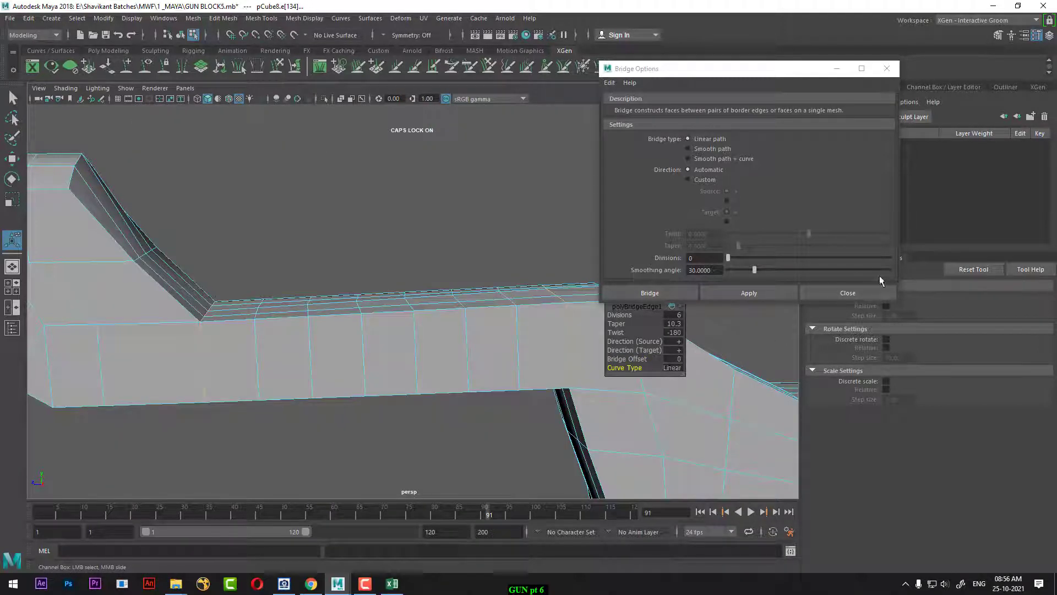
- Close the bridge options, show the last hidden rifle parts again in the four-view layout, and return to object mode
click(875, 290)
alt+drag(588, 358, 434, 323)
key(space)
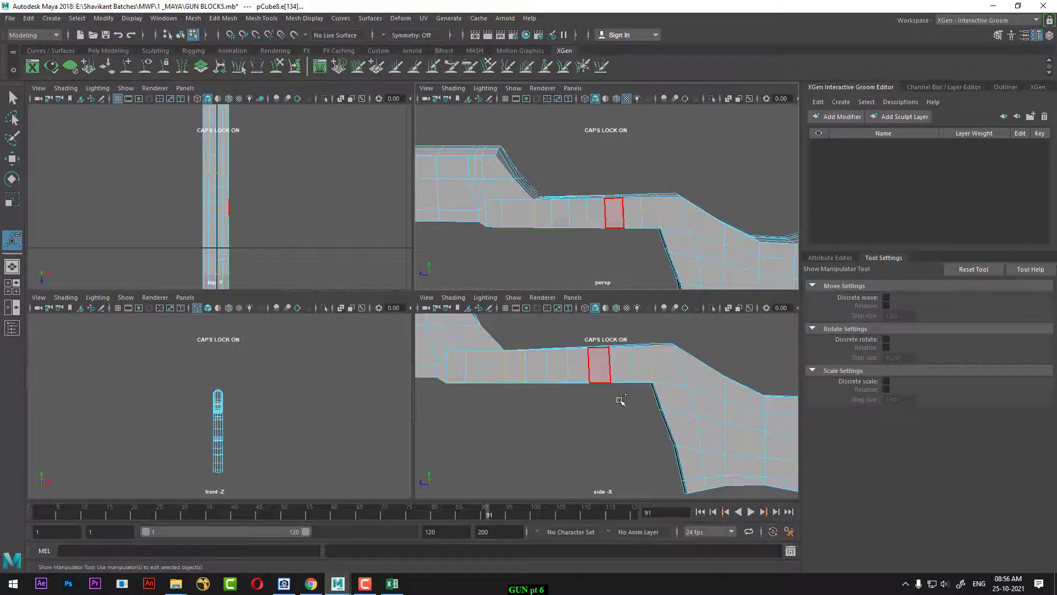
key(ctrl+shift+h)
right_drag(529, 373, 655, 146)
key(q)
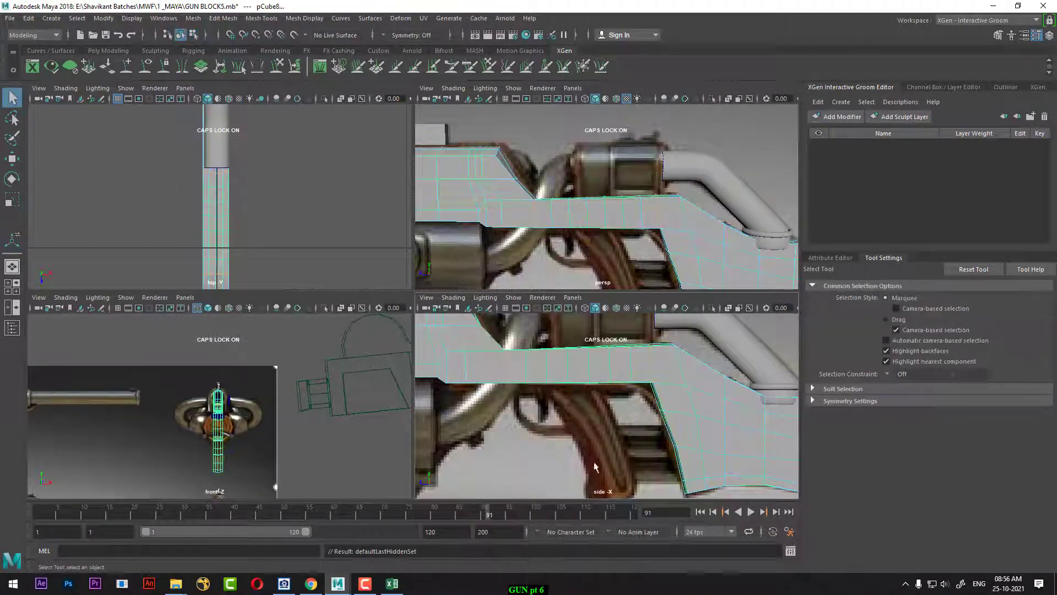
- Select the joined body-and-stock mesh and display it in wireframe in a maximized side view
click(594, 467)
click(575, 374)
key(space)
alt+right_drag(532, 330, 544, 343)
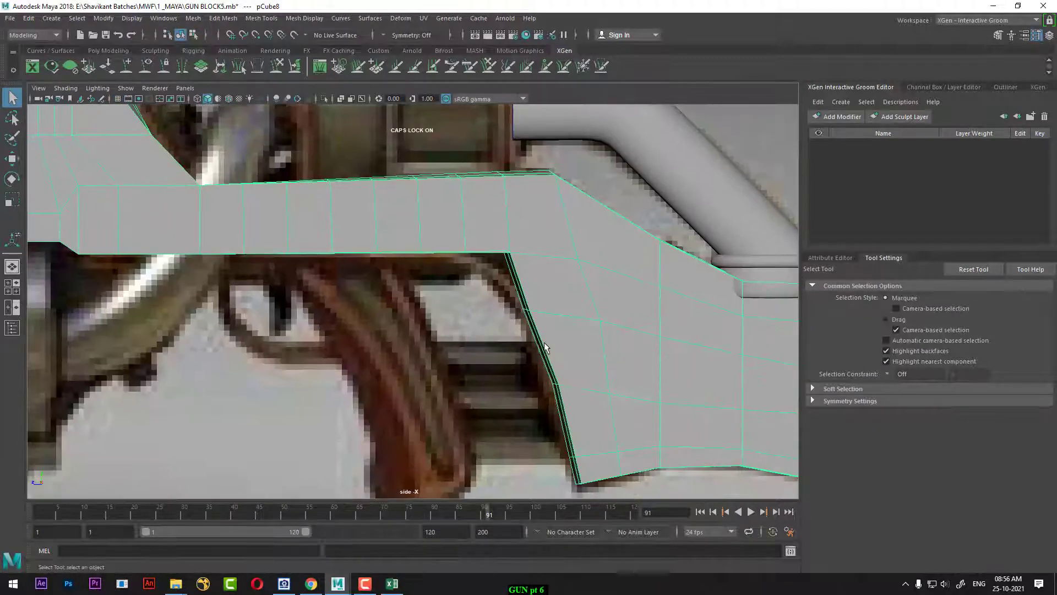
key(4)
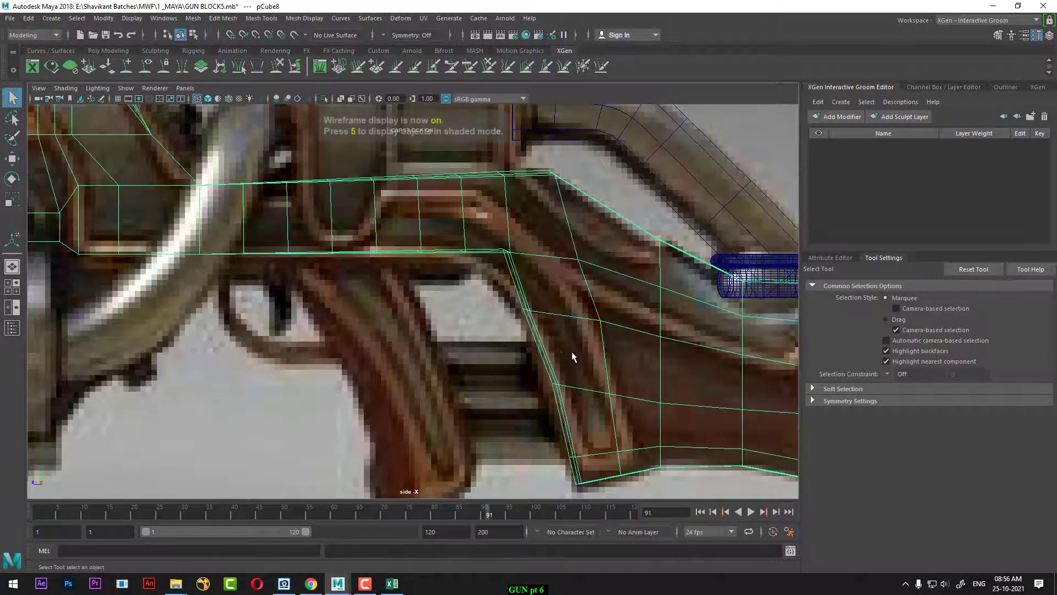
- Move the lower corner vertices where the bridge meets the stock forward and down to follow the reference curve
scroll(589, 389, up, 5)
right_drag(570, 239, 415, 158)
scroll(575, 310, up, 1)
drag(591, 264, 549, 333)
alt+middle_drag(571, 270, 520, 242)
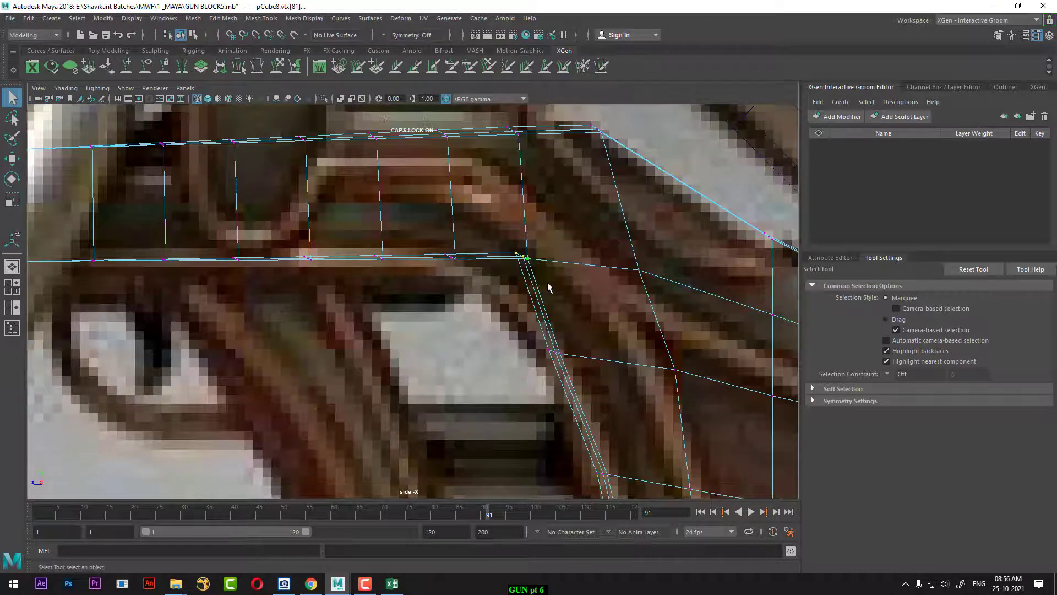
key(w)
scroll(550, 272, up, 2)
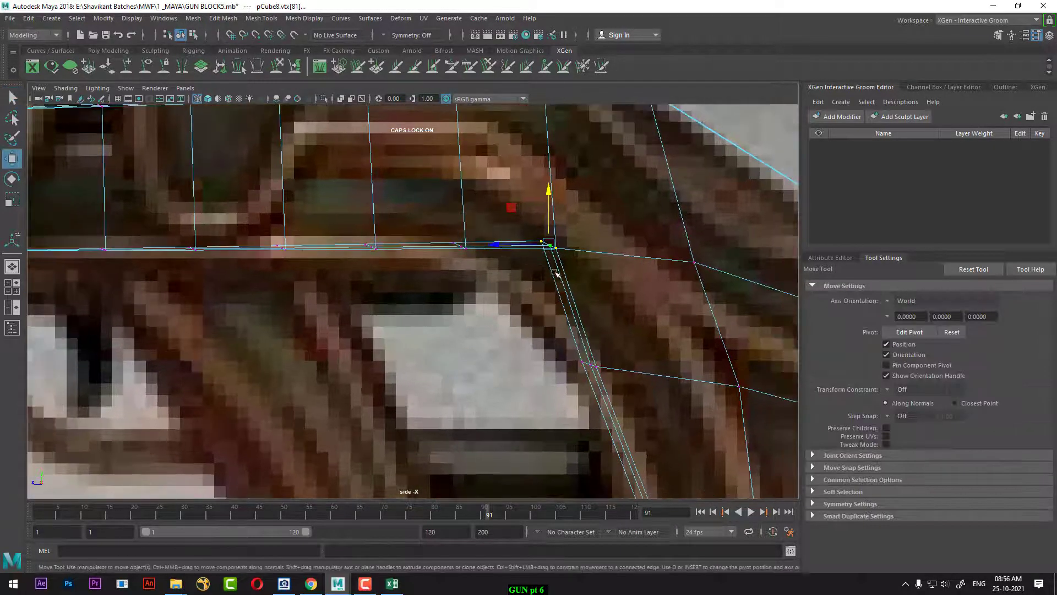
drag(546, 264, 526, 295)
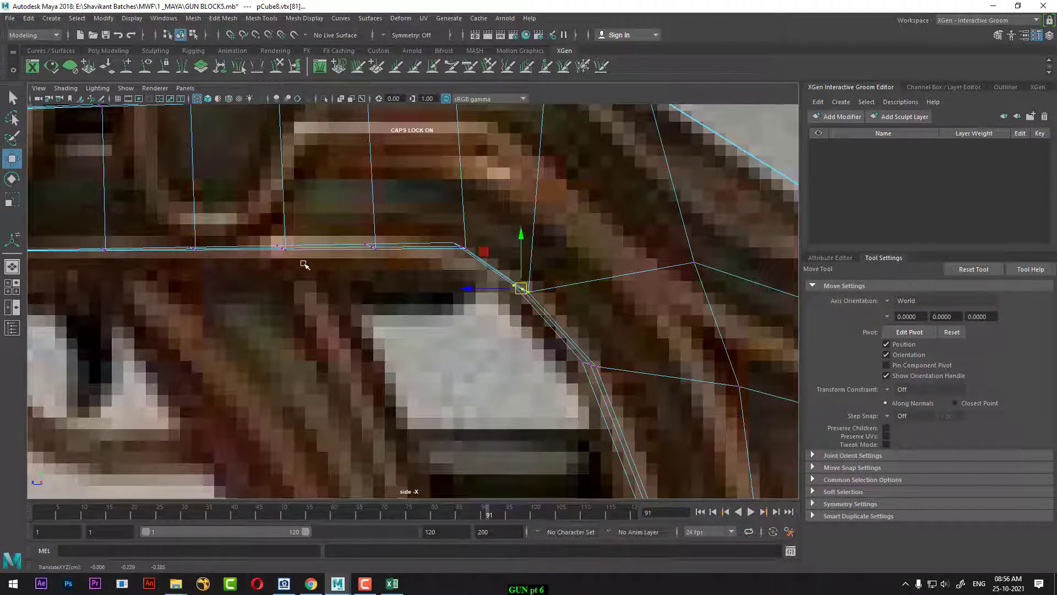
- Working forward from the stock corner, lower the bottom vertices of the next bridge columns to match the reference's underside
alt+middle_drag(396, 312, 445, 378)
drag(464, 276, 540, 339)
drag(508, 255, 394, 347)
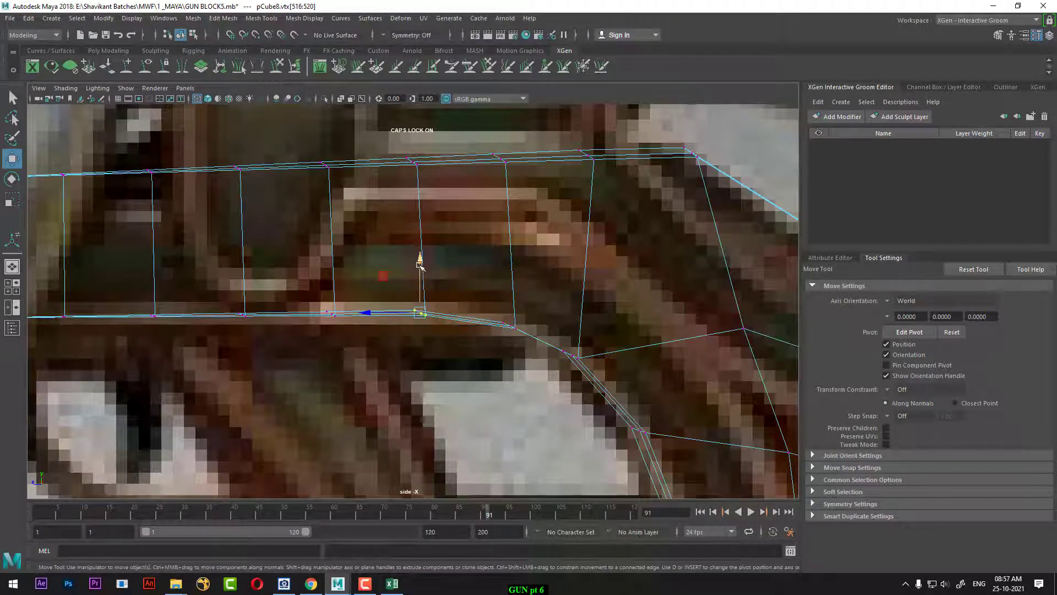
alt+middle_drag(408, 293, 447, 246)
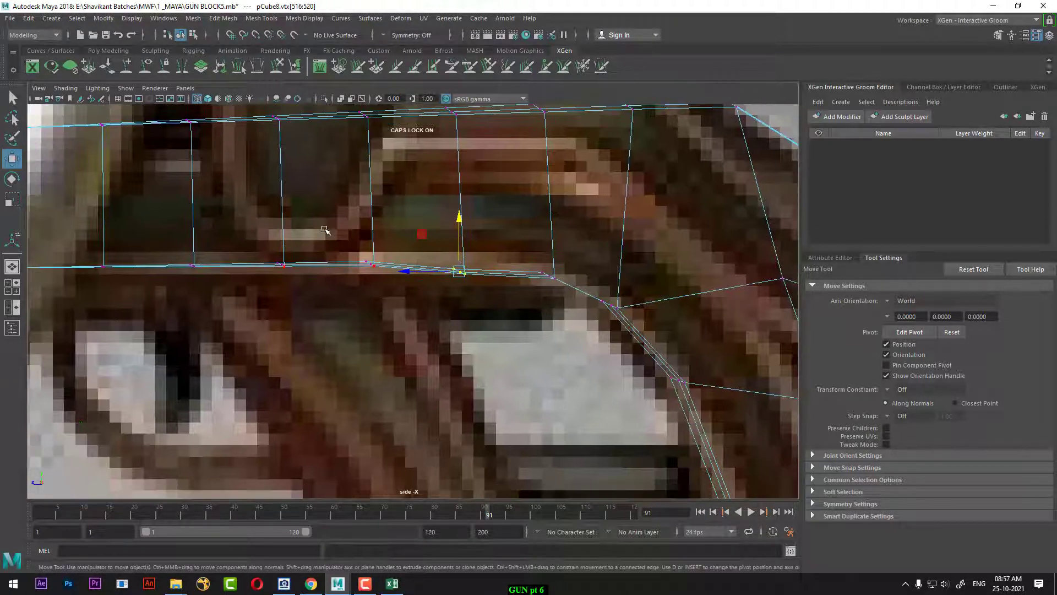
drag(333, 232, 382, 275)
drag(367, 213, 365, 227)
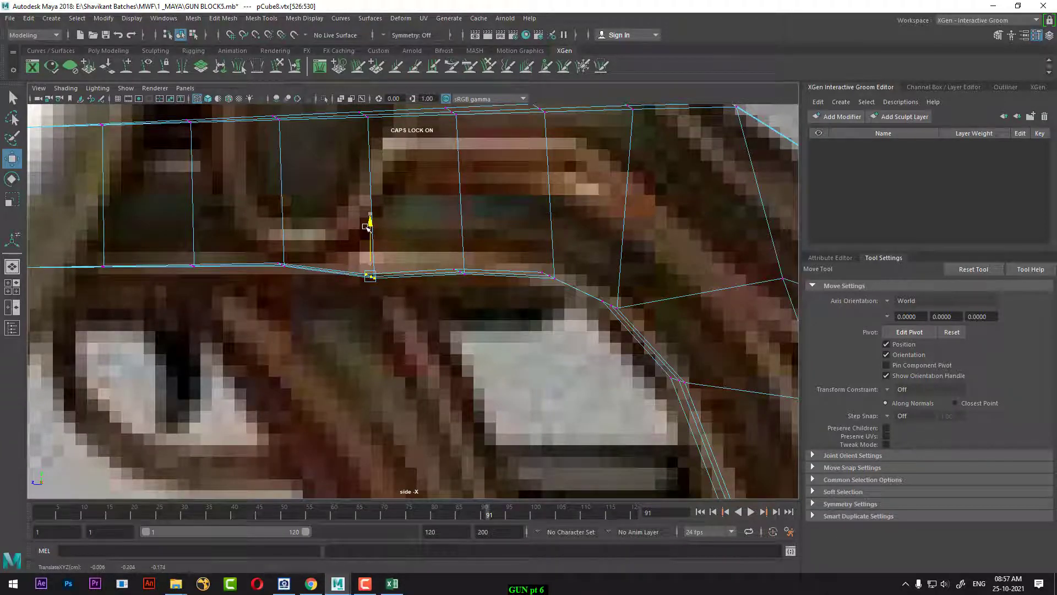
alt+middle_drag(365, 226, 450, 253)
drag(257, 261, 397, 317)
drag(322, 240, 323, 240)
- Lower the bottom vertices at the body block's rear and the first bridge columns to the reference's lower edge
alt+middle_drag(322, 247, 513, 274)
drag(515, 270, 130, 367)
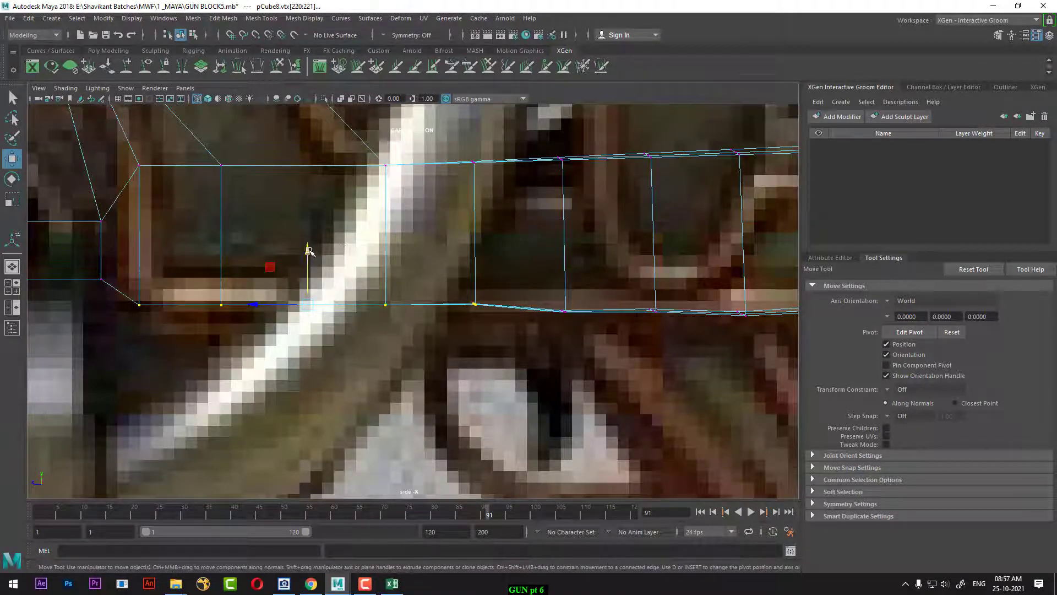
drag(307, 249, 308, 256)
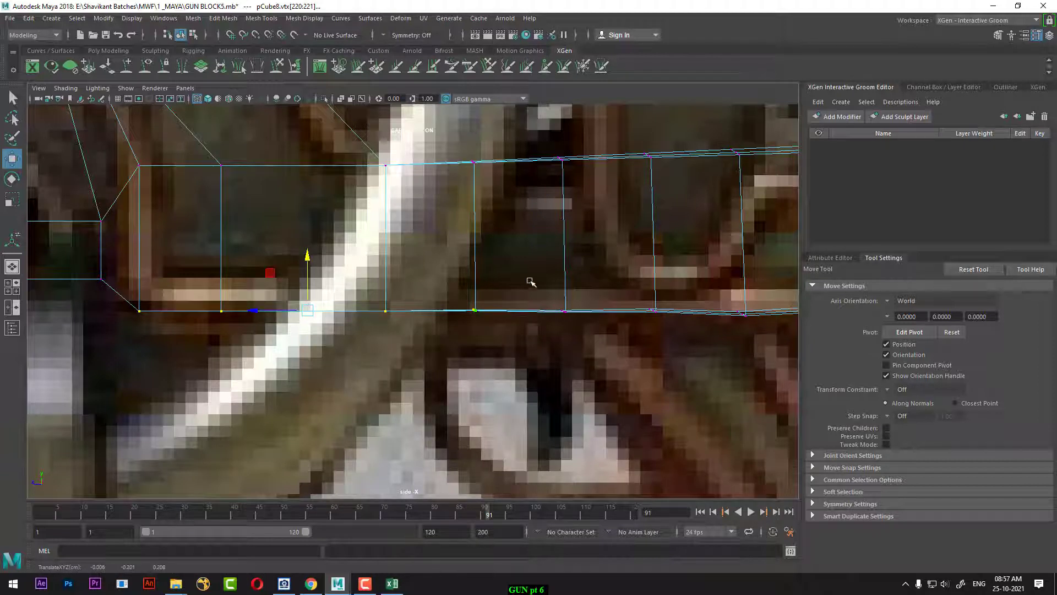
ctrl+drag(580, 284, 556, 347)
click(307, 257)
shift+drag(593, 284, 558, 342)
drag(355, 255, 355, 258)
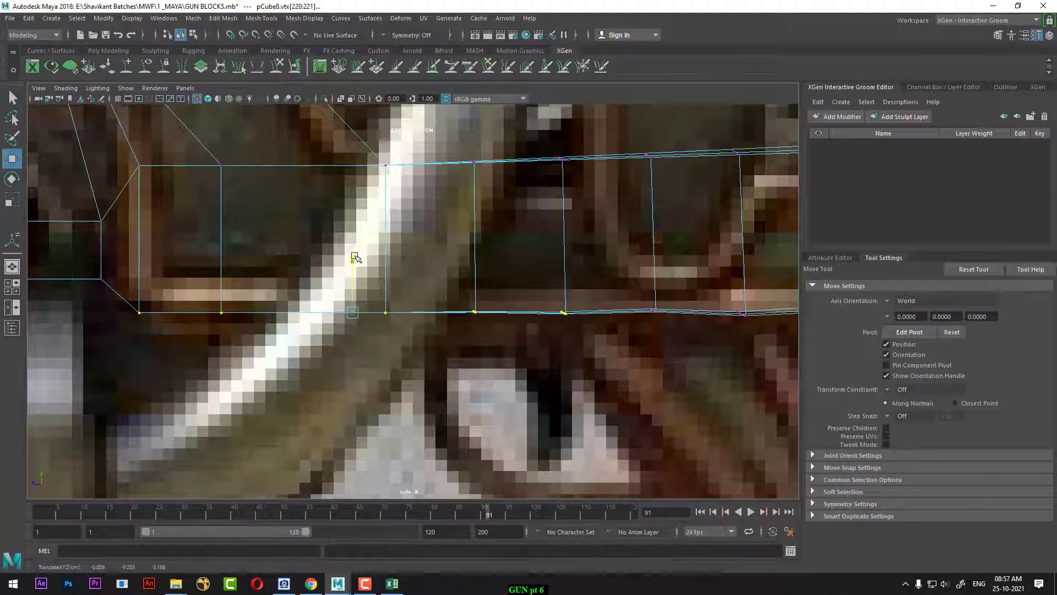
- Nudge the bottom vertices of the three bridge columns nearest the stock corner slightly down
scroll(490, 281, down, 10)
scroll(628, 303, up, 5)
scroll(698, 416, up, 5)
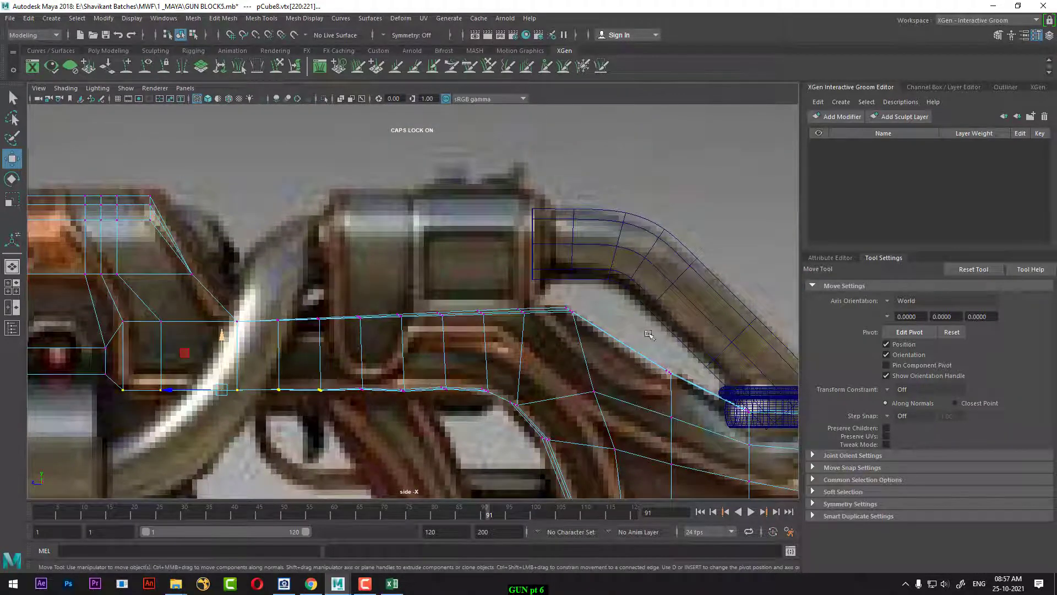
alt+middle_drag(503, 361, 550, 341)
alt+middle_drag(400, 325, 454, 335)
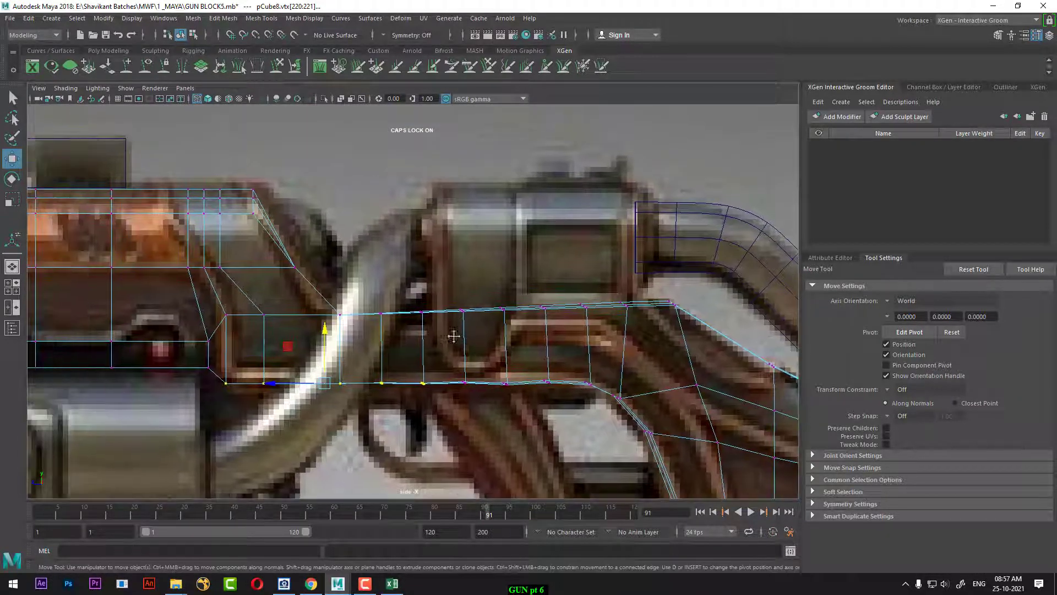
alt+middle_drag(367, 331, 427, 305)
alt+middle_drag(610, 371, 448, 341)
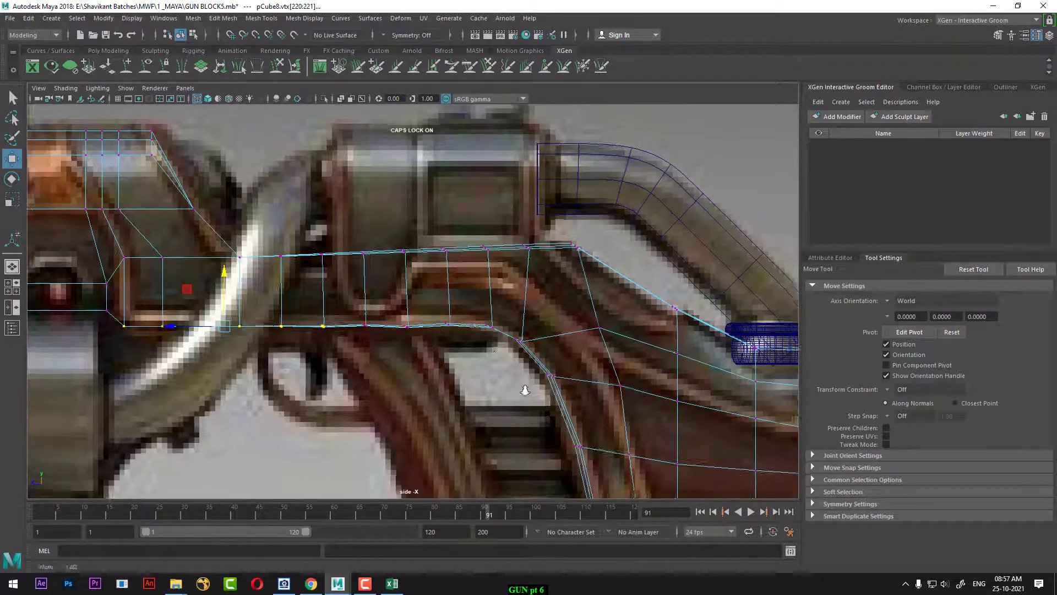
scroll(578, 406, up, 5)
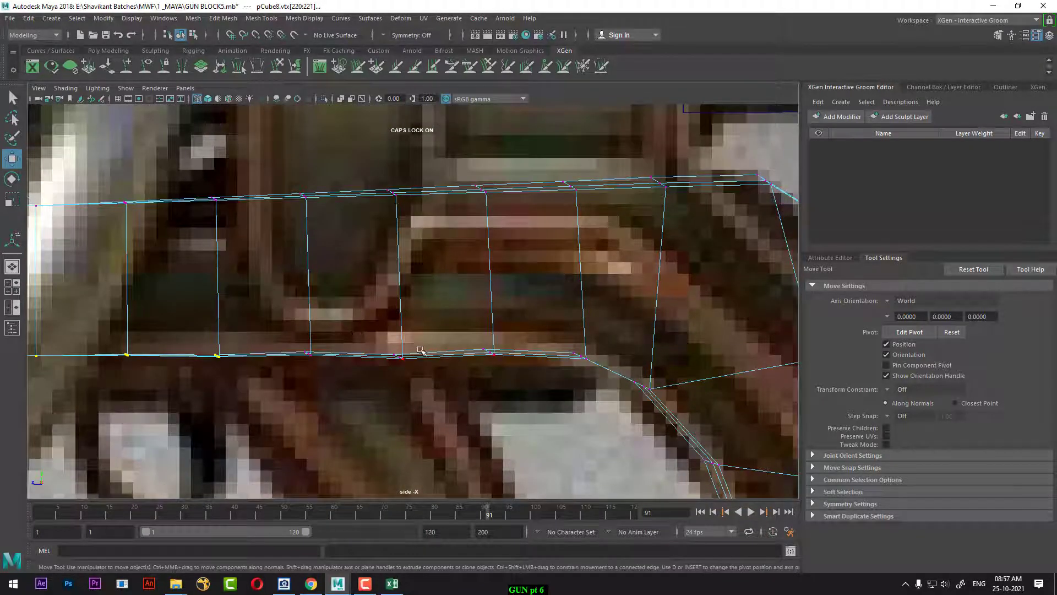
drag(366, 321, 605, 386)
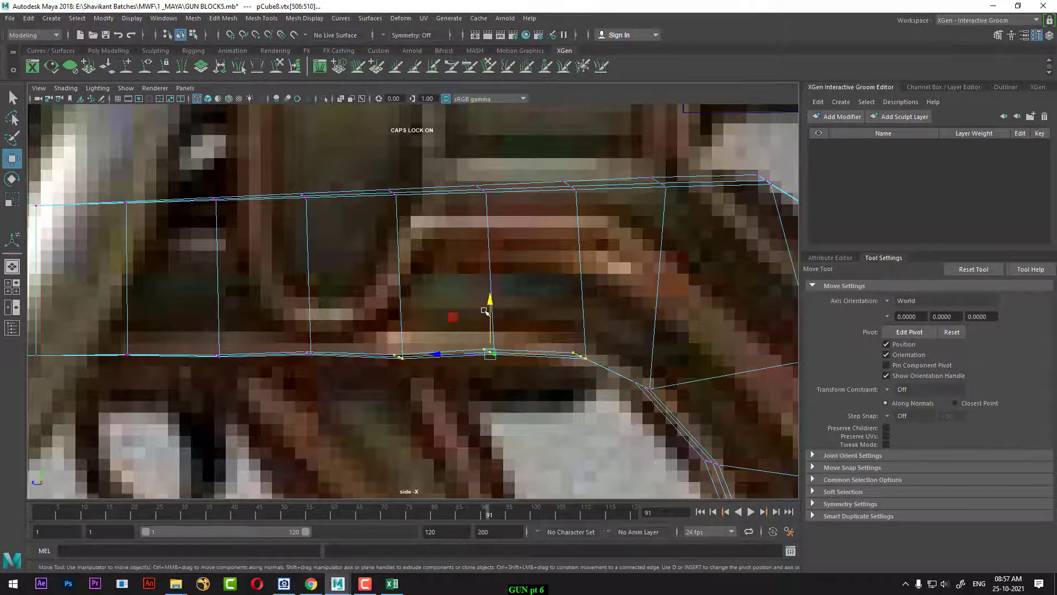
drag(494, 311, 490, 303)
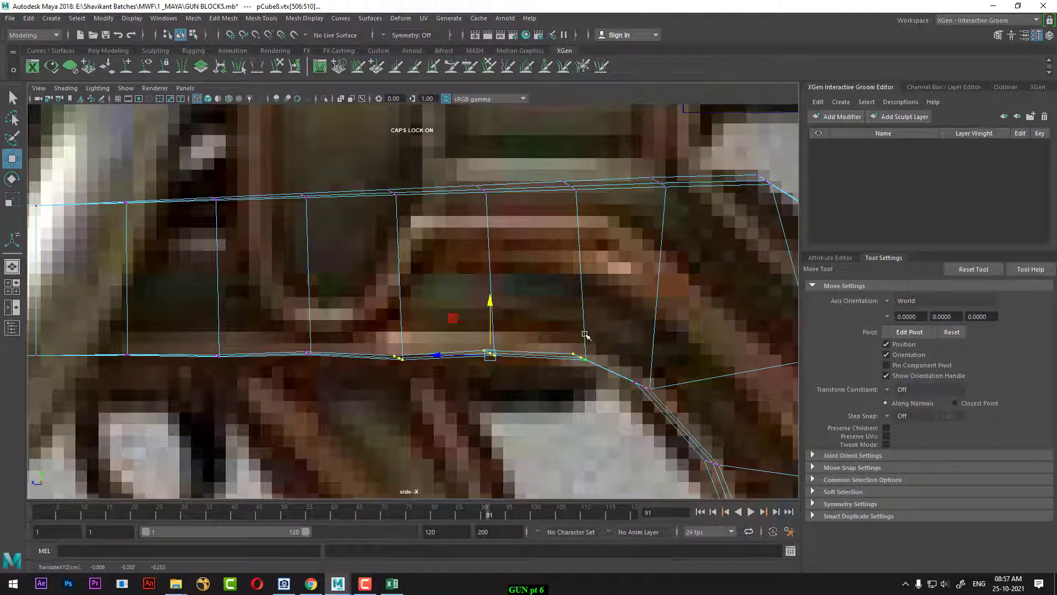
- Remove the foremost column from the vertex selection and lower the remaining two columns' bottom vertices
scroll(621, 330, up, 1)
ctrl+drag(383, 330, 435, 432)
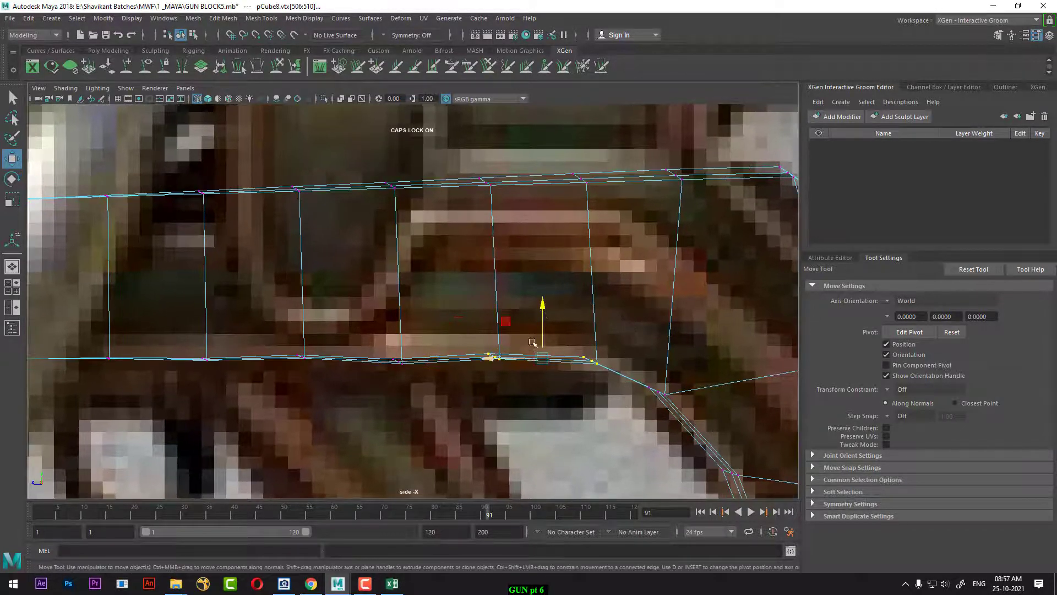
drag(543, 310, 543, 315)
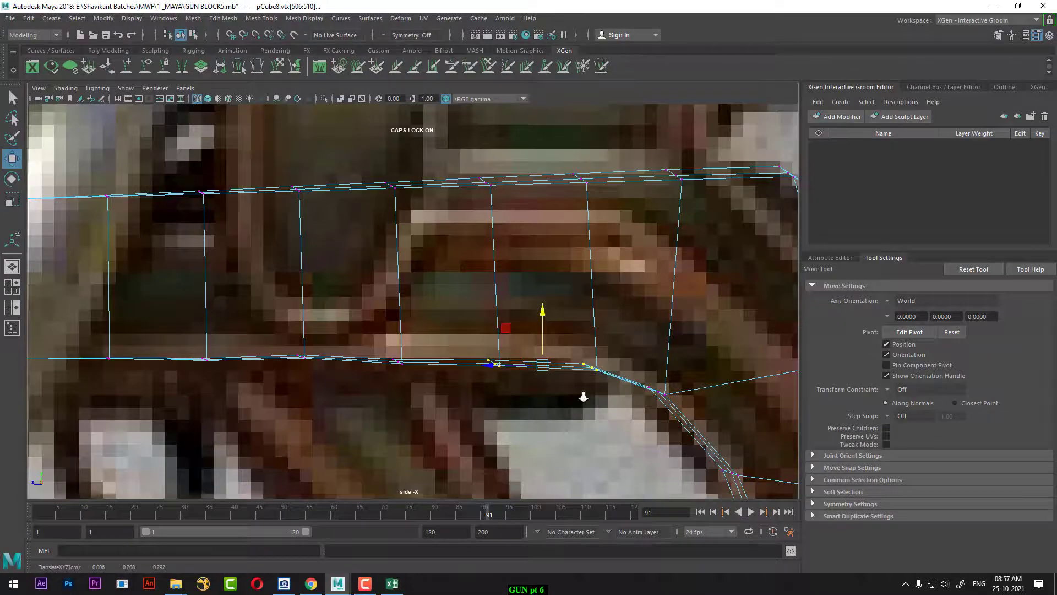
scroll(573, 397, down, 5)
scroll(537, 335, up, 4)
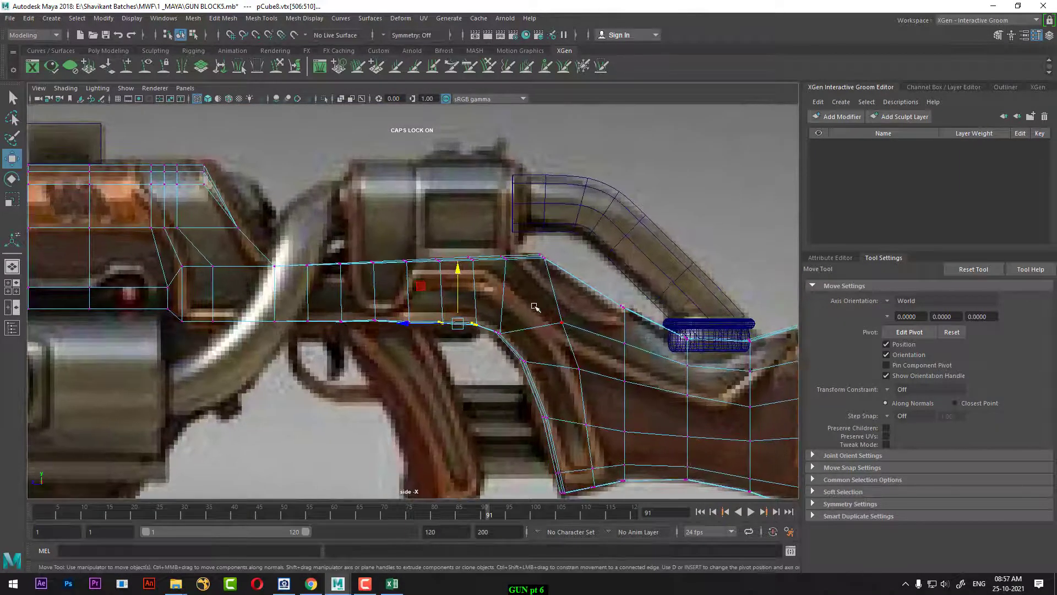
- Deselect the mesh in object mode and examine its side outline against the rifle reference
right_drag(534, 306, 609, 245)
click(599, 271)
scroll(559, 389, up, 1)
alt+middle_drag(558, 400, 563, 404)
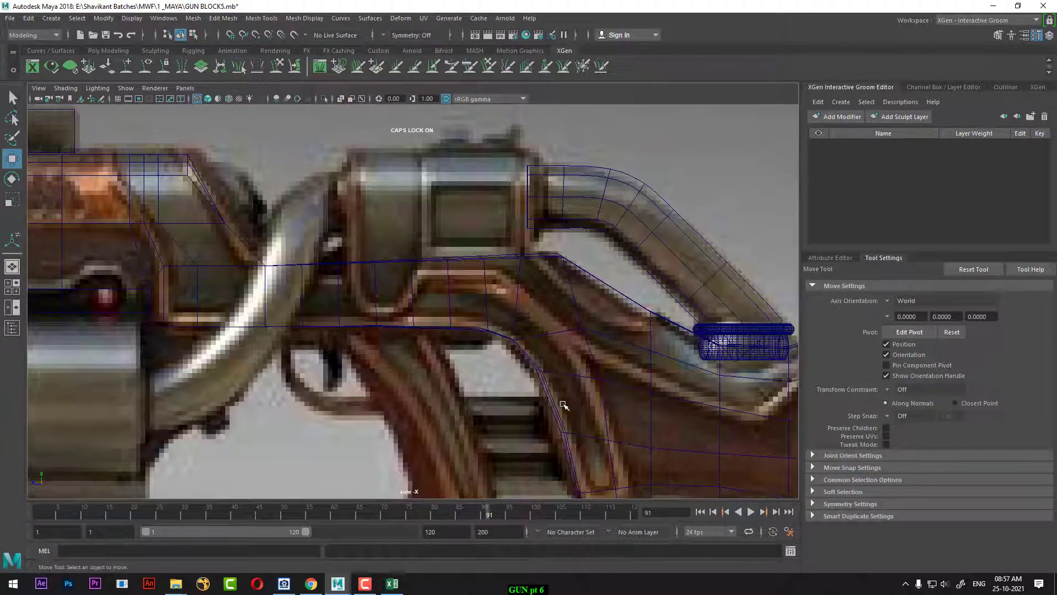
scroll(563, 405, down, 5)
scroll(502, 350, up, 4)
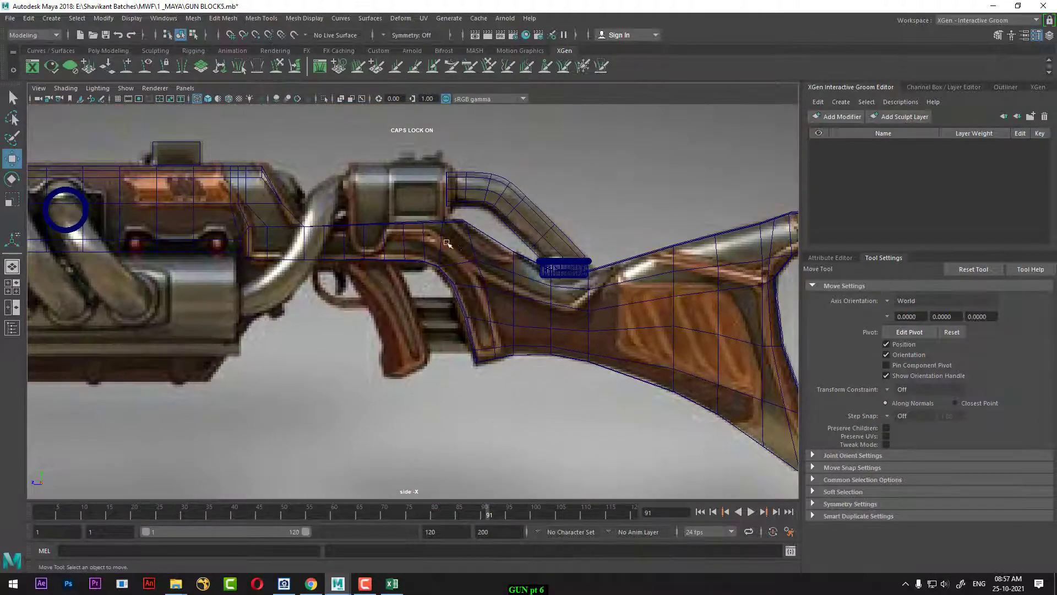
scroll(257, 247, up, 1)
alt+middle_drag(269, 235, 433, 246)
- Move the upper vertices of the first two closely spaced columns at the body block's rear forward to match the slanted reference edge
click(403, 263)
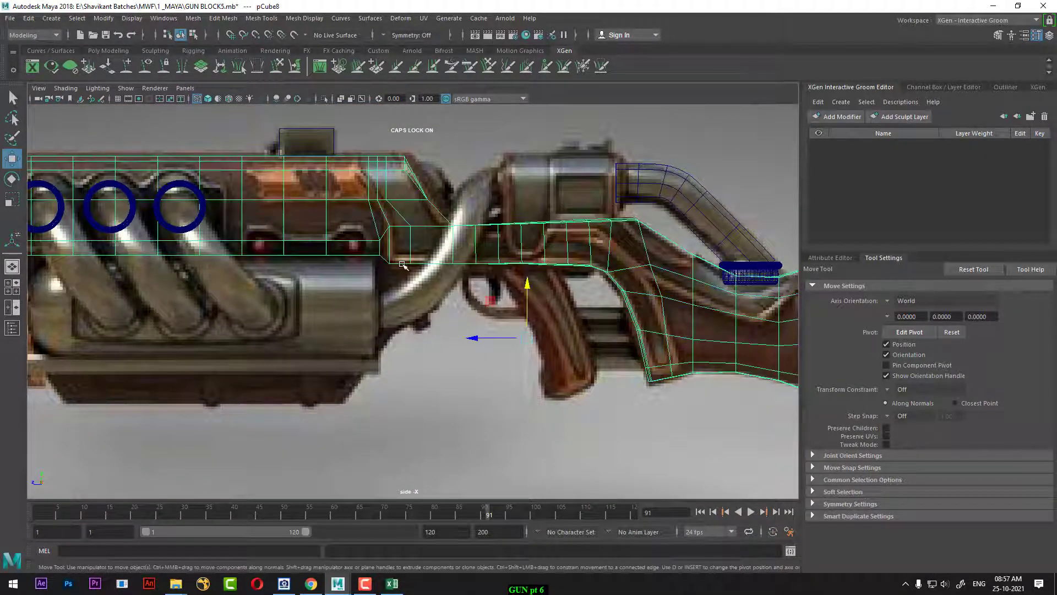
scroll(468, 253, up, 1)
alt+middle_drag(534, 240, 498, 297)
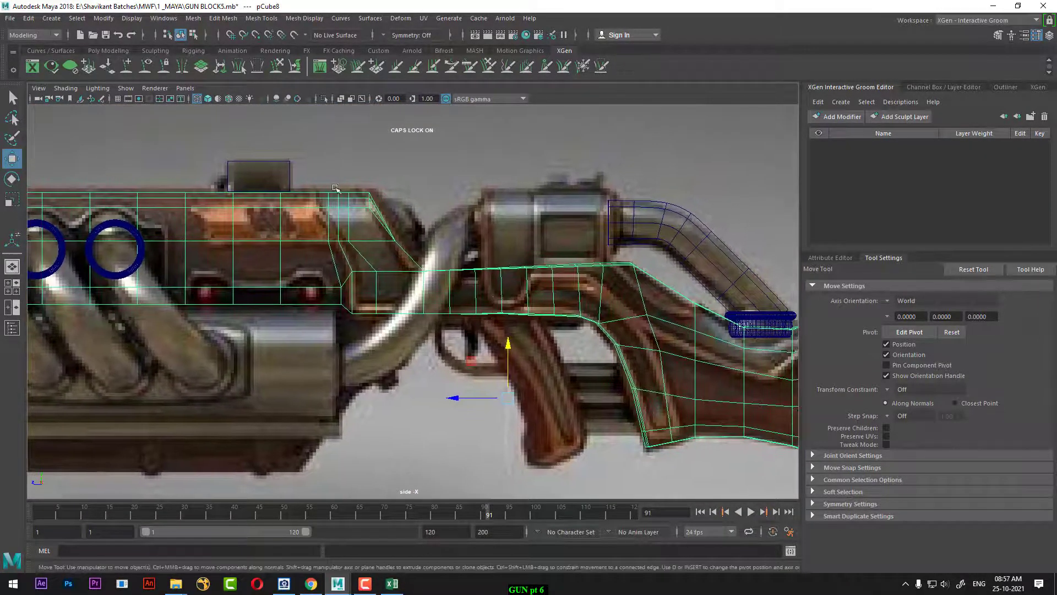
scroll(385, 252, up, 2)
alt+middle_drag(384, 252, 443, 280)
scroll(452, 279, up, 1)
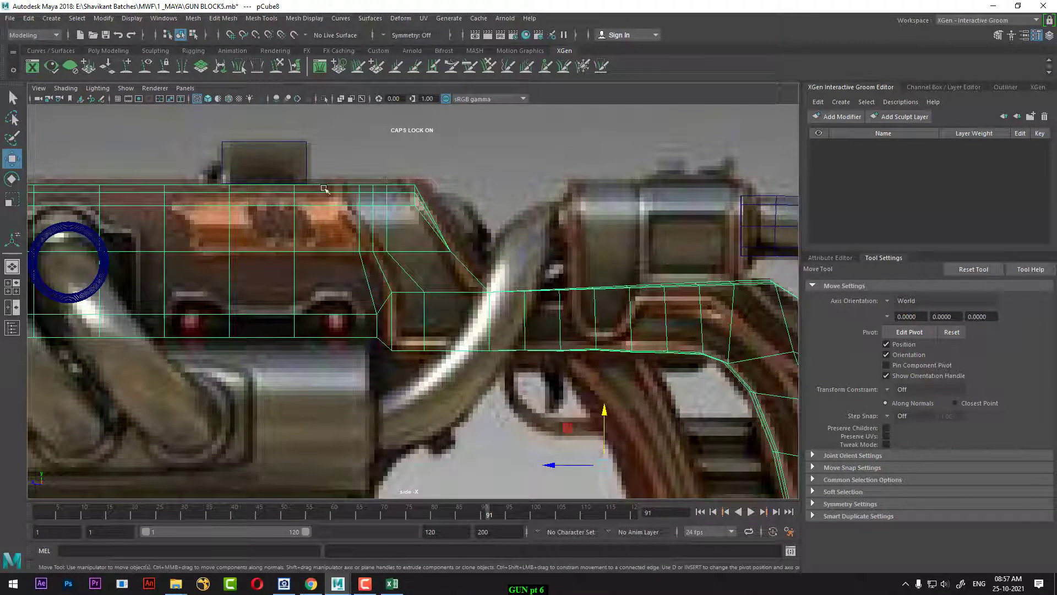
scroll(387, 256, up, 1)
scroll(384, 251, up, 2)
alt+middle_drag(373, 238, 413, 288)
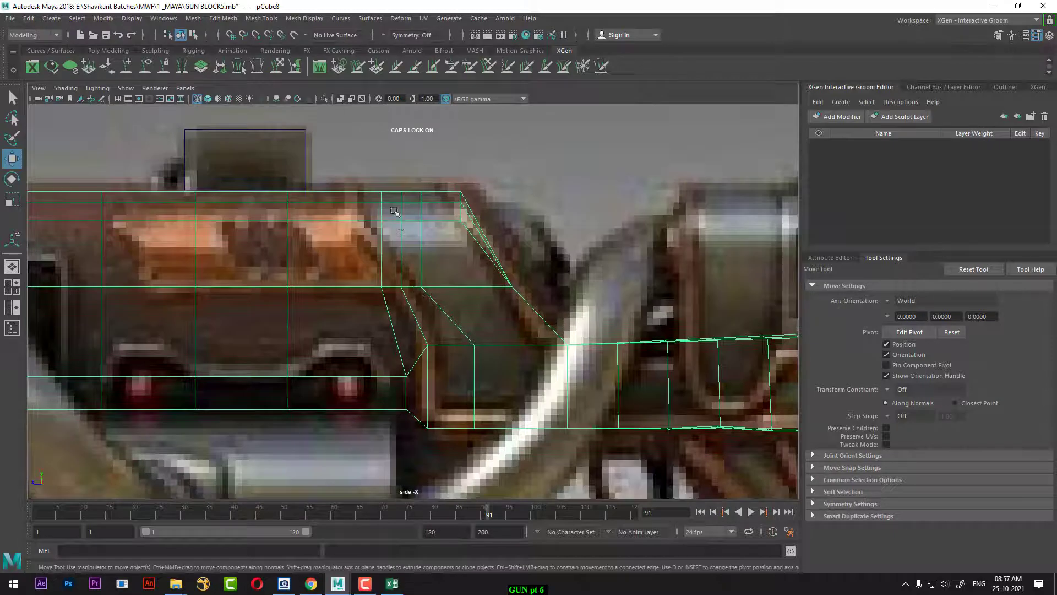
right_drag(393, 206, 297, 191)
scroll(323, 184, up, 1)
drag(341, 156, 389, 216)
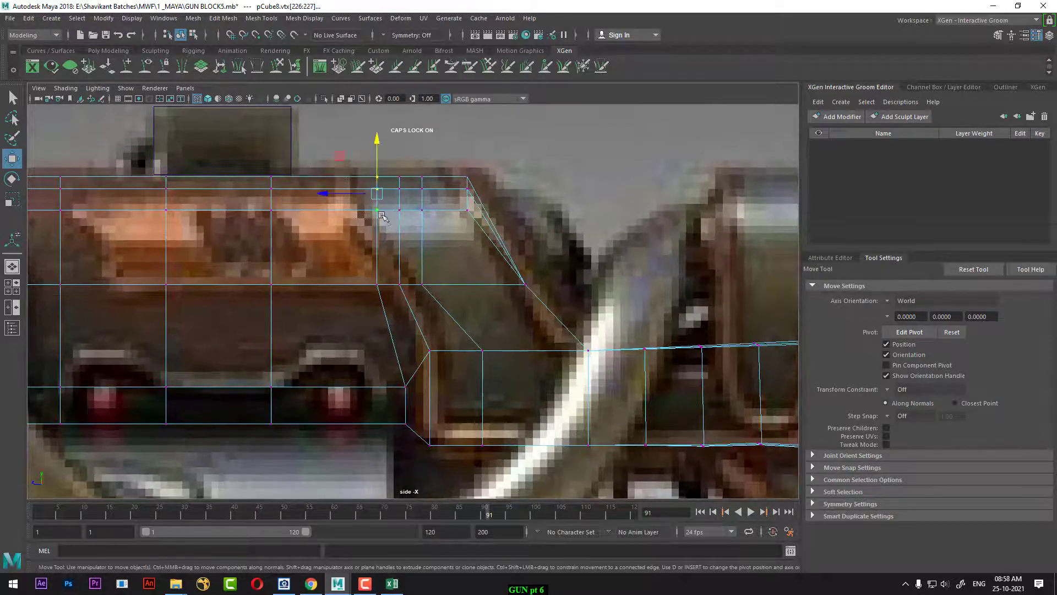
drag(332, 194, 293, 194)
drag(377, 153, 406, 225)
drag(357, 199, 318, 192)
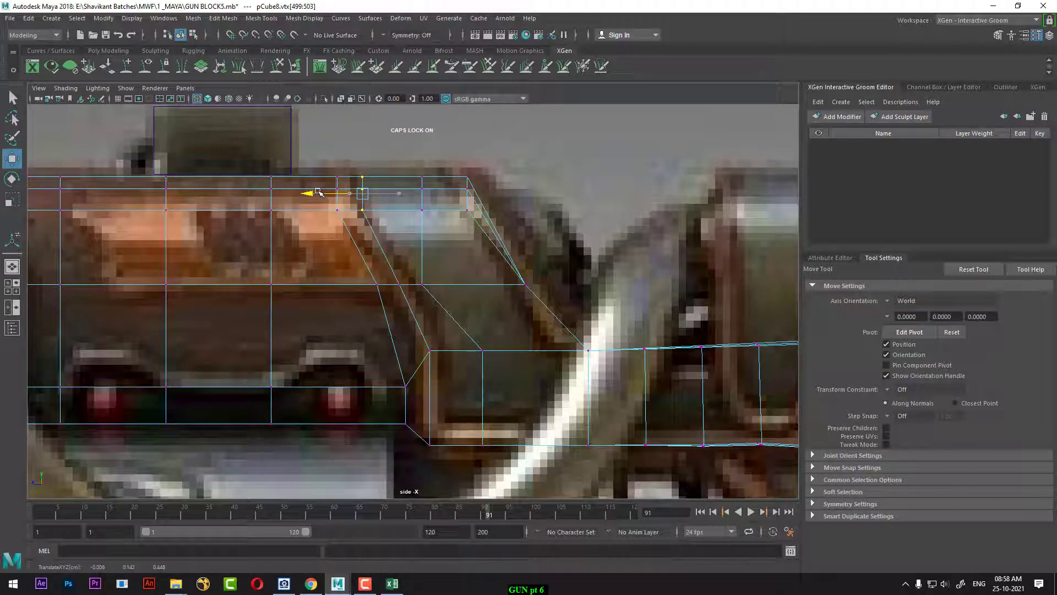
- Move the upper vertices of the three closely spaced columns at the body block's rear forward along the slanted reference trim
drag(318, 193, 319, 193)
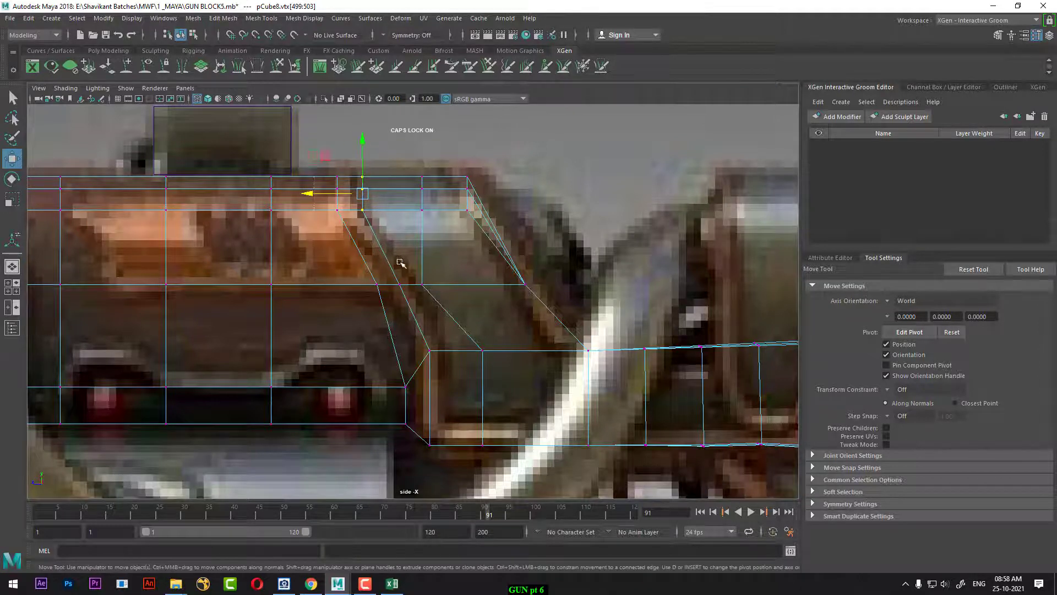
drag(400, 263, 400, 262)
drag(299, 194, 275, 194)
drag(393, 153, 436, 230)
drag(379, 193, 320, 194)
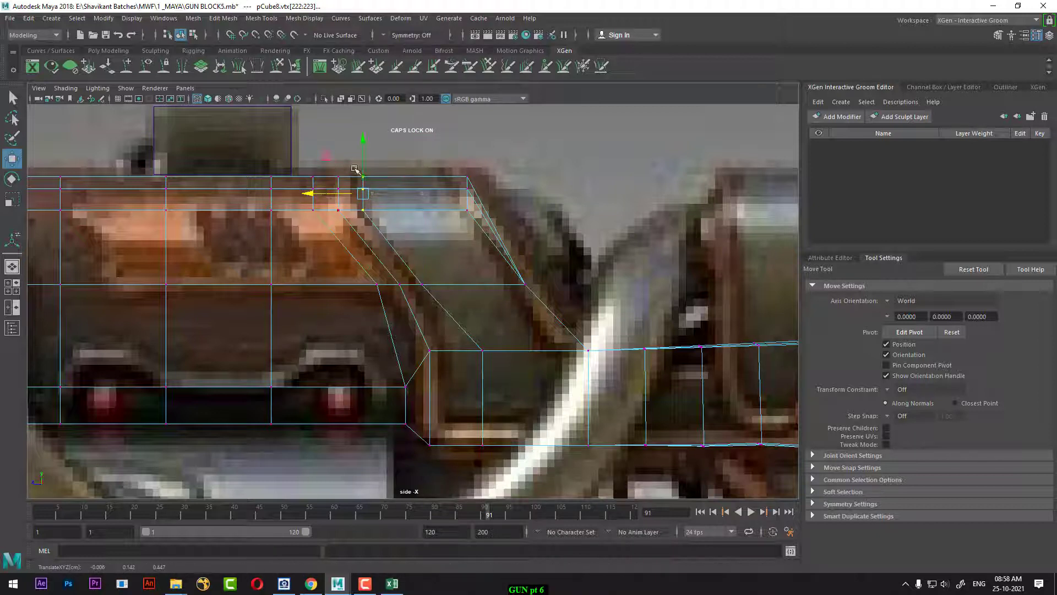
- Shift the two slanted columns' vertices on the middle row and the row below slightly forward to follow the reference trim
click(400, 285)
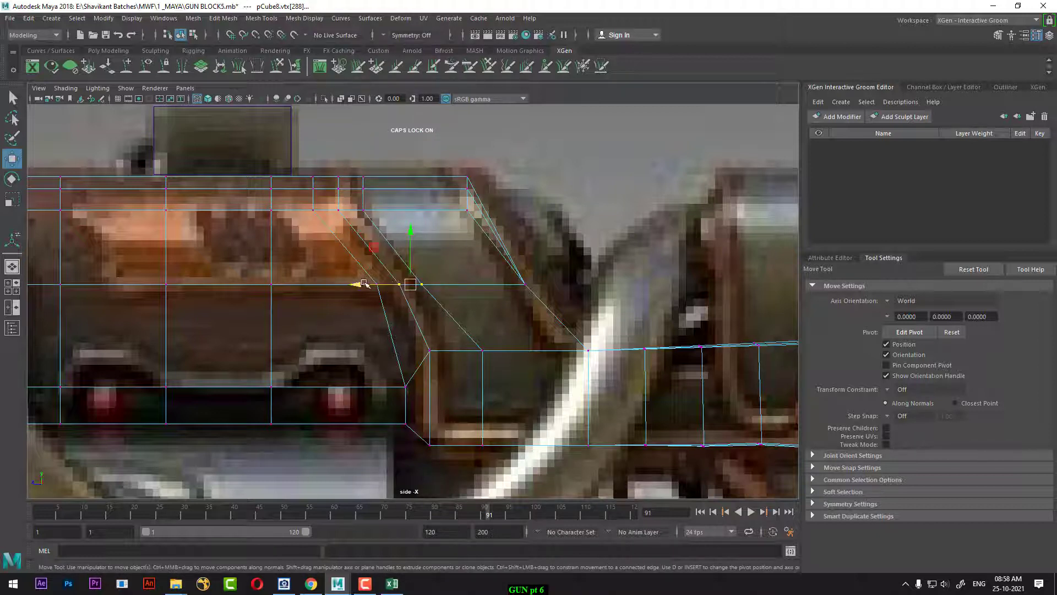
click(428, 366)
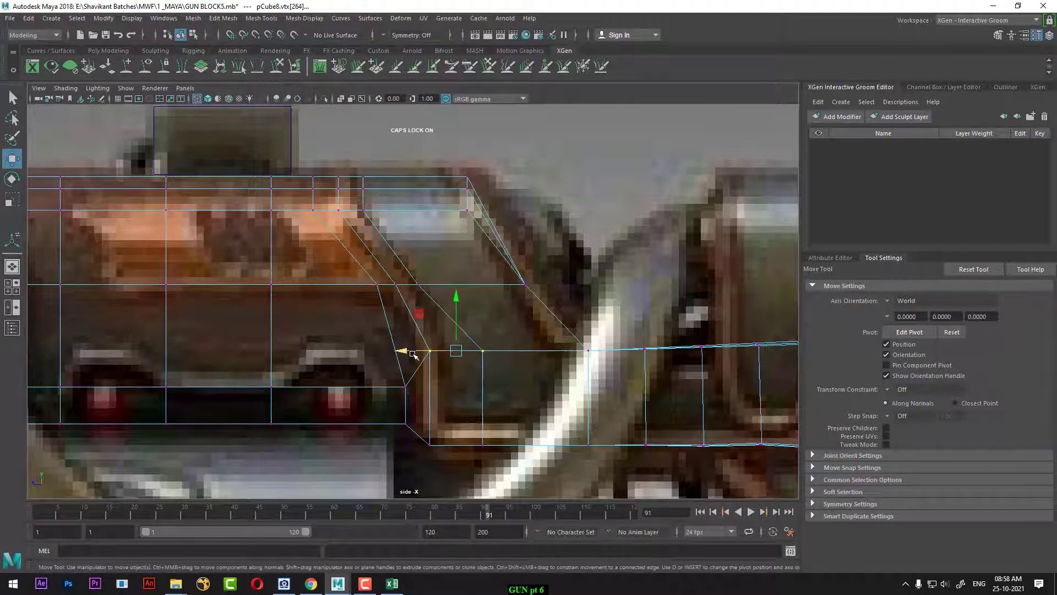
drag(413, 354, 406, 354)
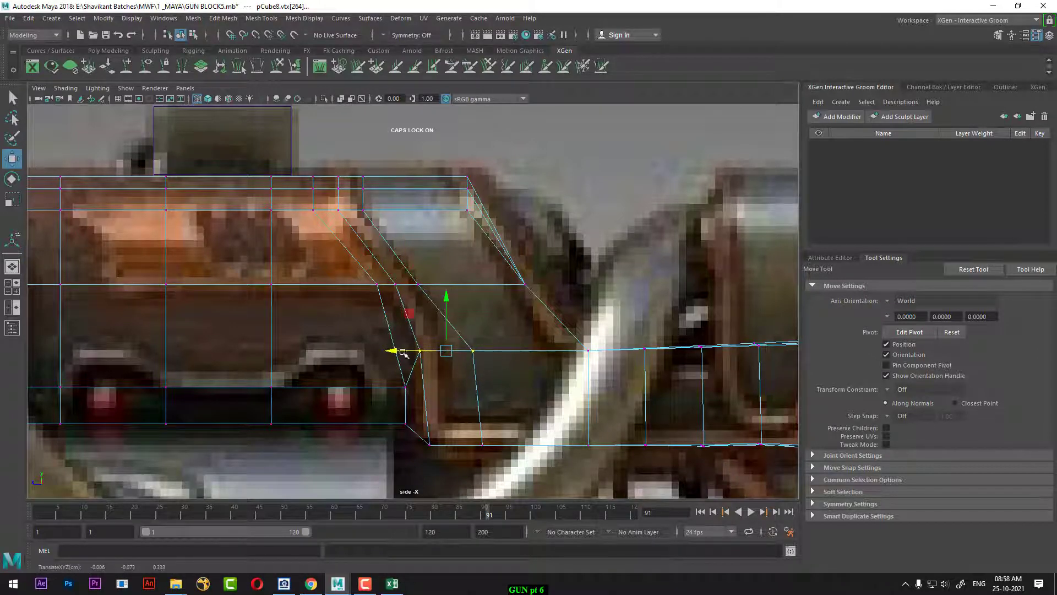
- Move the second slanted column's two lowest vertices forward, close to the first column, to match the trim's width
alt+middle_drag(501, 330, 484, 271)
drag(484, 268, 452, 452)
scroll(440, 385, up, 2)
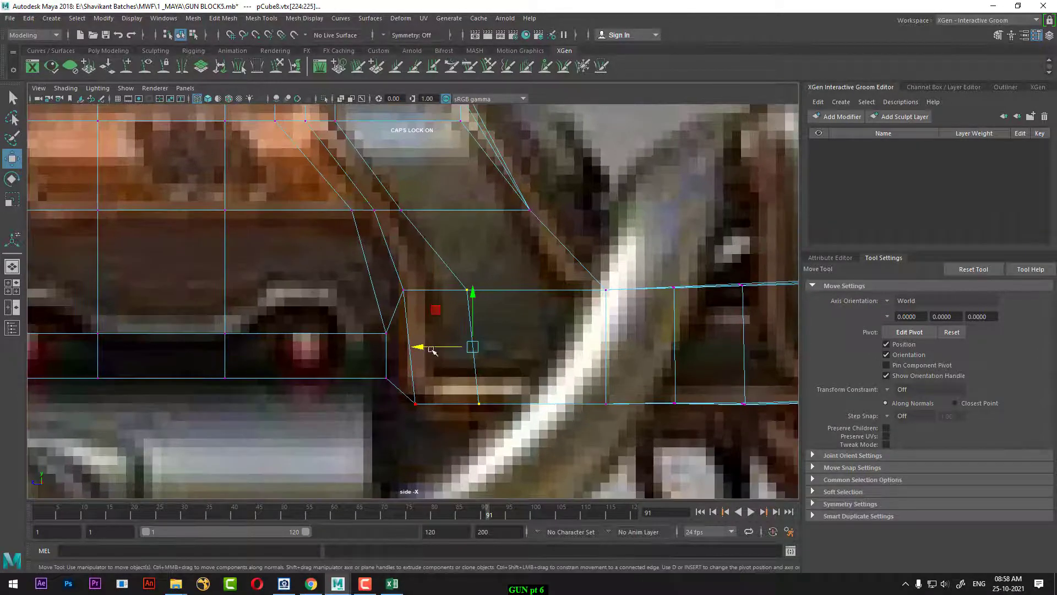
drag(430, 351, 388, 352)
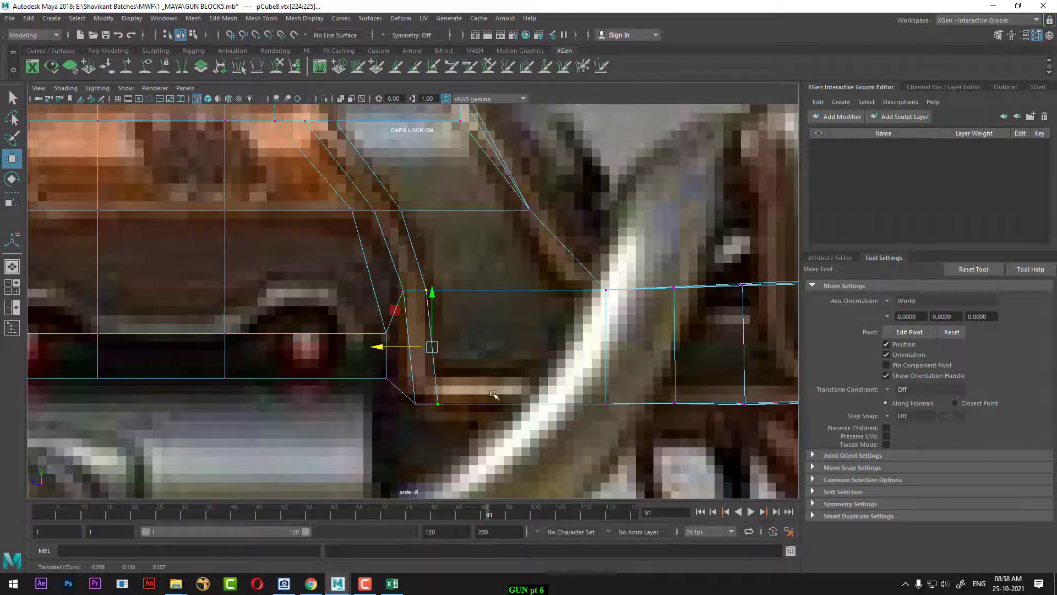
- Return the body and stock mesh to object mode and examine its adjusted slanted edge and full profile against the reference
scroll(474, 382, up, 1)
alt+middle_drag(483, 380, 502, 438)
alt+middle_drag(396, 210, 416, 283)
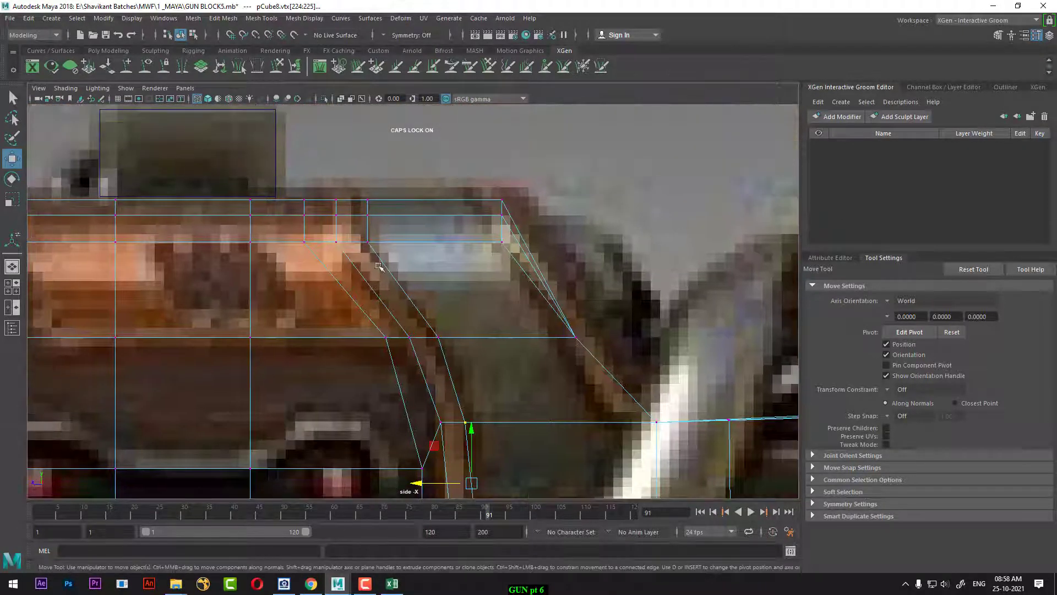
alt+middle_drag(458, 371, 408, 177)
scroll(577, 310, down, 10)
scroll(545, 276, up, 3)
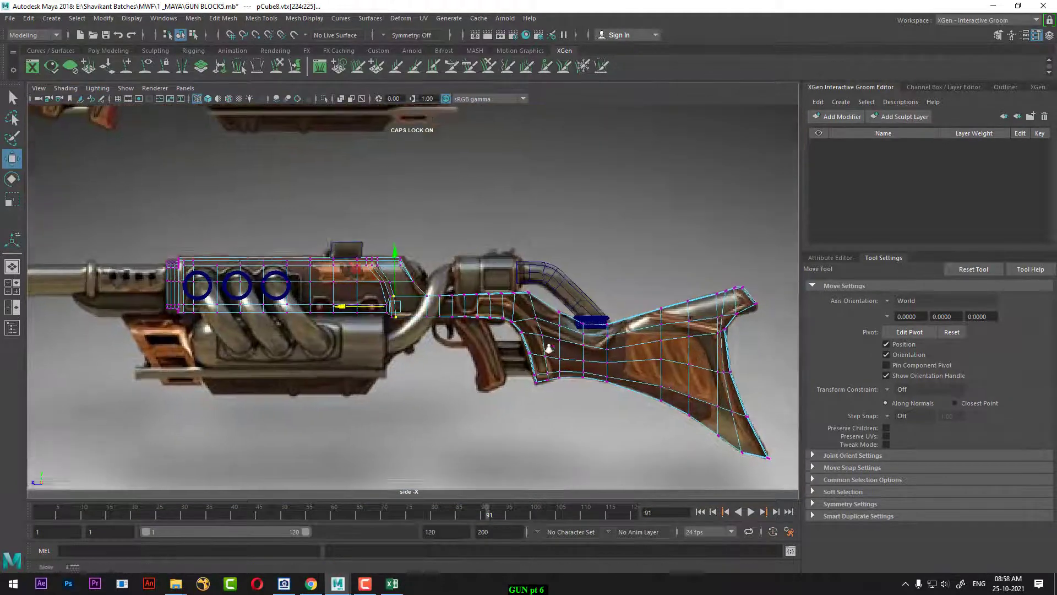
right_drag(537, 266, 624, 259)
click(582, 342)
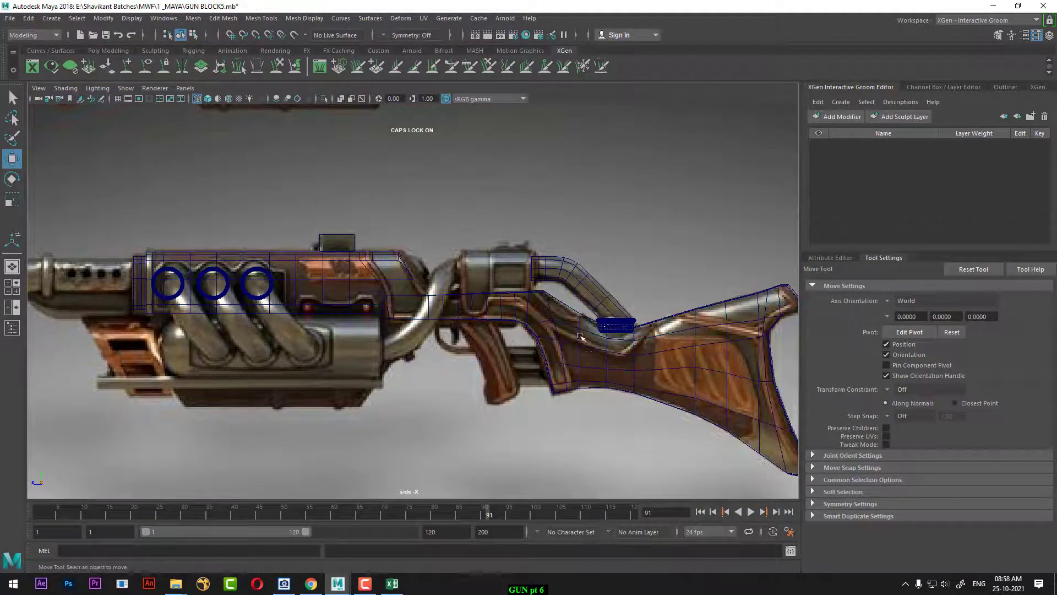
scroll(551, 347, up, 2)
click(619, 437)
scroll(622, 454, up, 1)
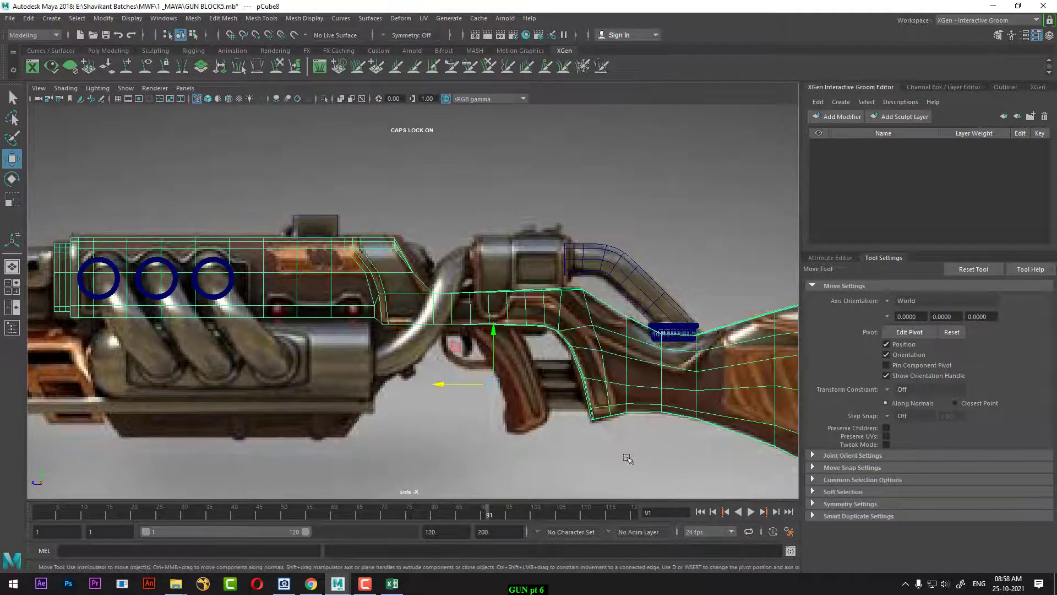
scroll(627, 459, down, 3)
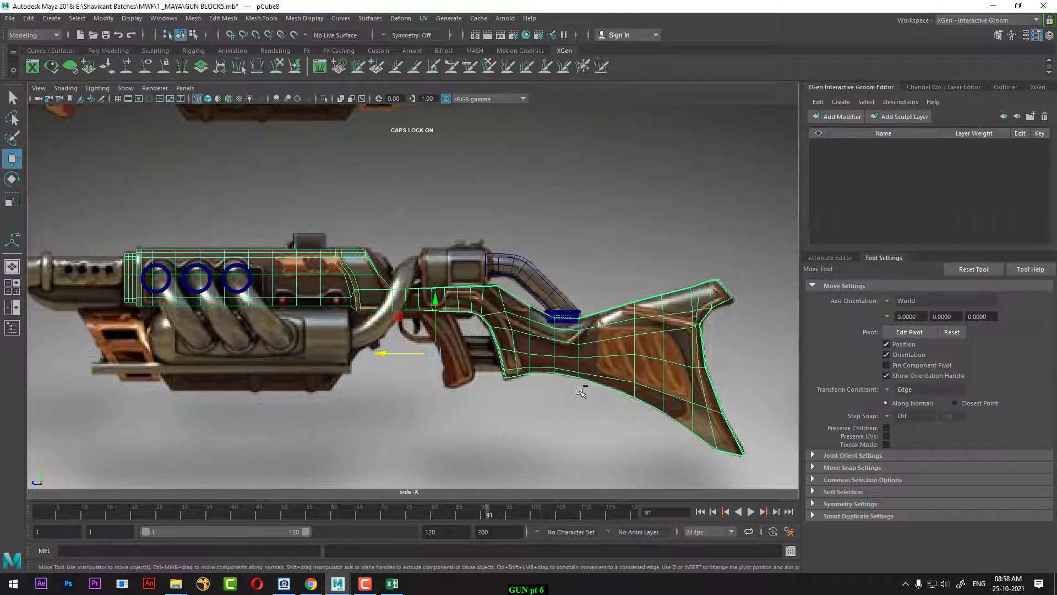
click(583, 413)
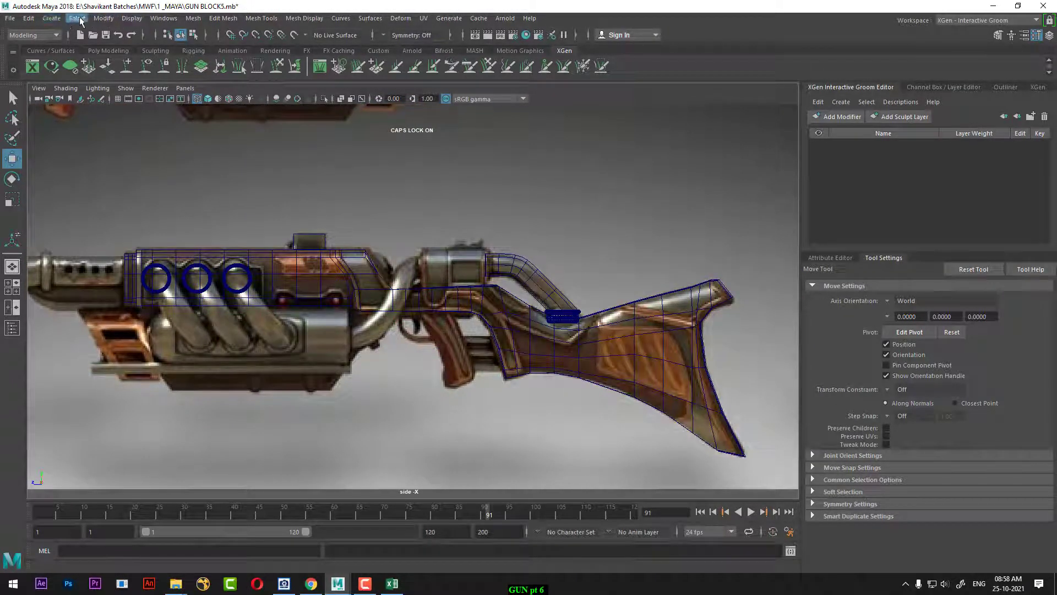
- Show all hidden objects in the scene
click(132, 19)
mouse_move(195, 77)
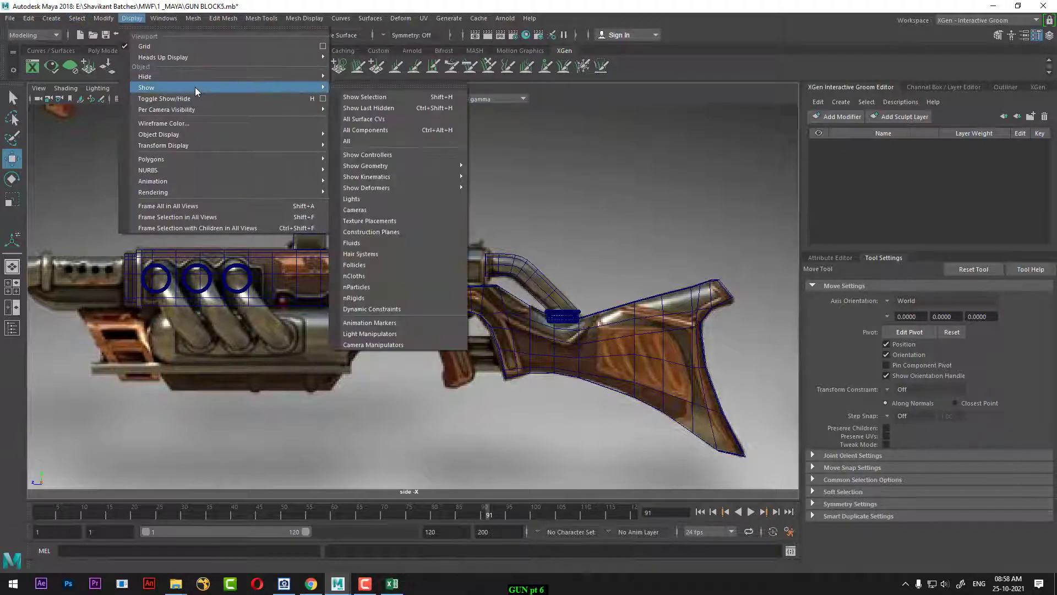
mouse_move(165, 88)
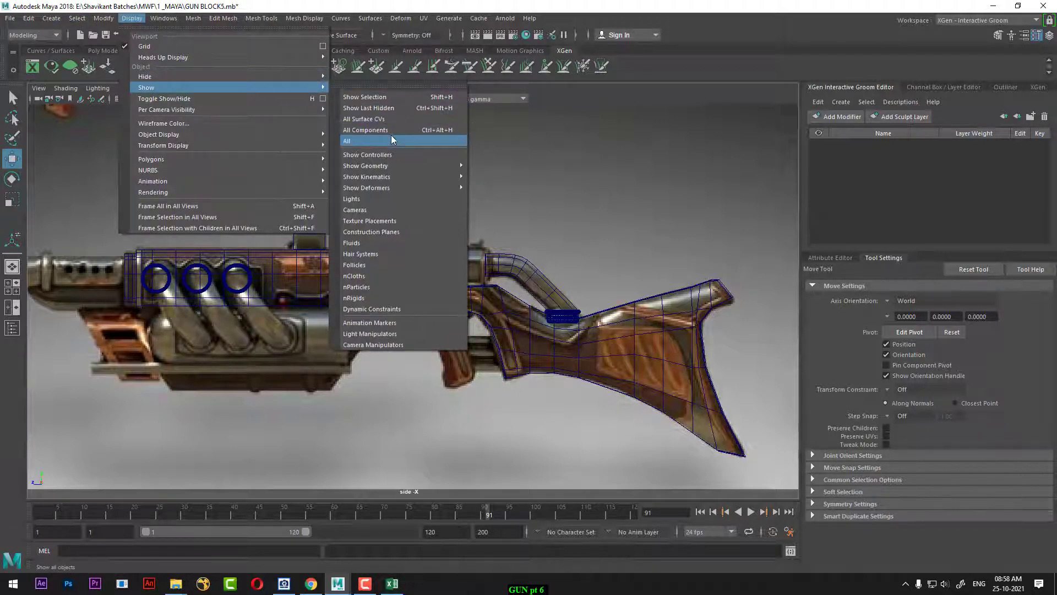
click(363, 133)
- Examine the rifle's body, tank, pipes and rear cylinder in the side view, in wireframe and in shaded display
scroll(534, 350, up, 2)
drag(322, 268, 349, 324)
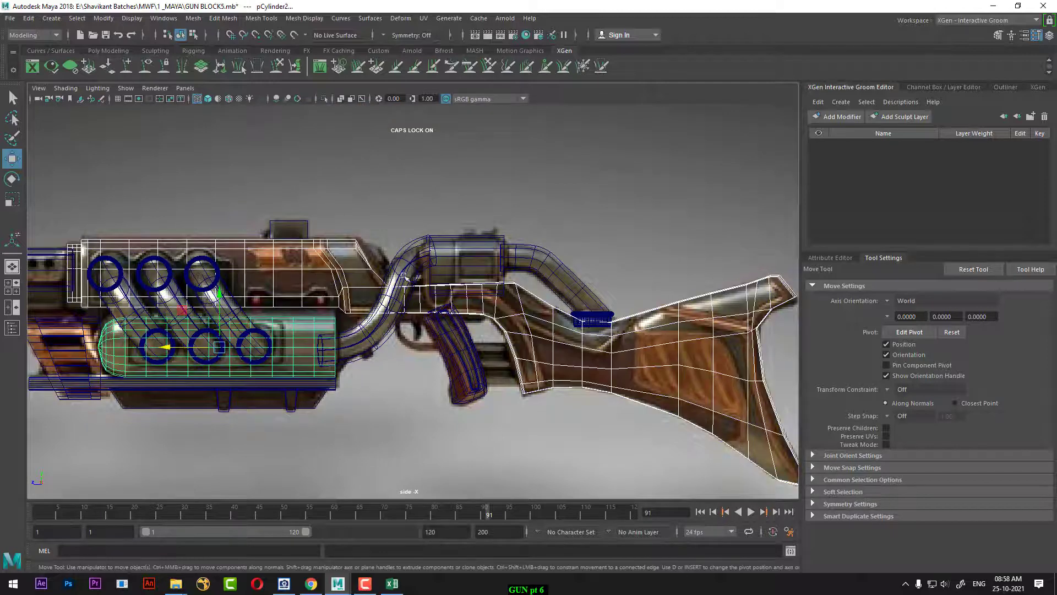
scroll(406, 281, up, 2)
drag(513, 327, 518, 332)
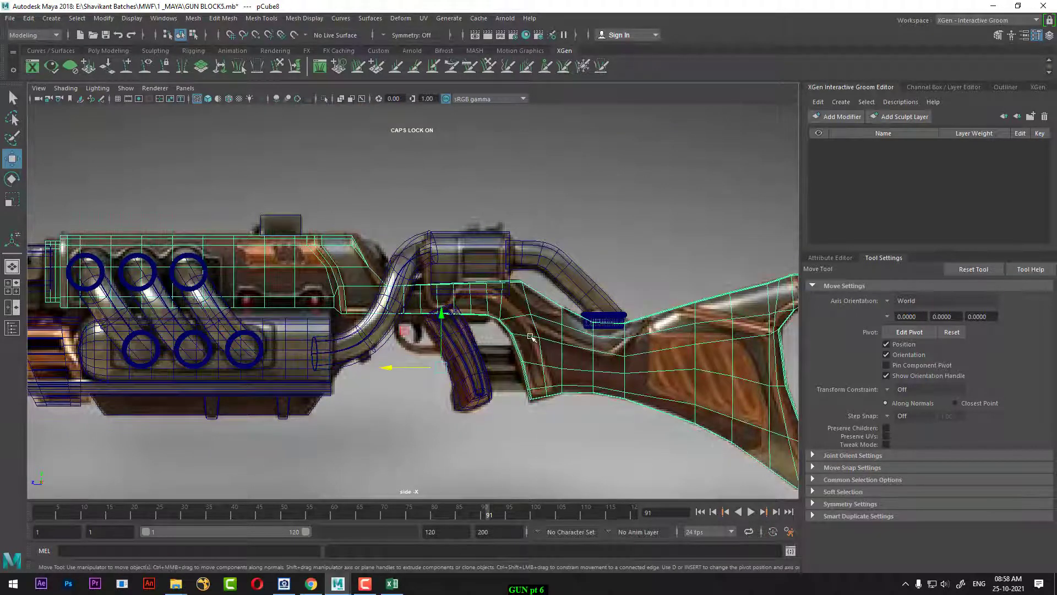
alt+middle_drag(529, 320, 466, 325)
scroll(457, 303, up, 2)
drag(449, 235, 439, 283)
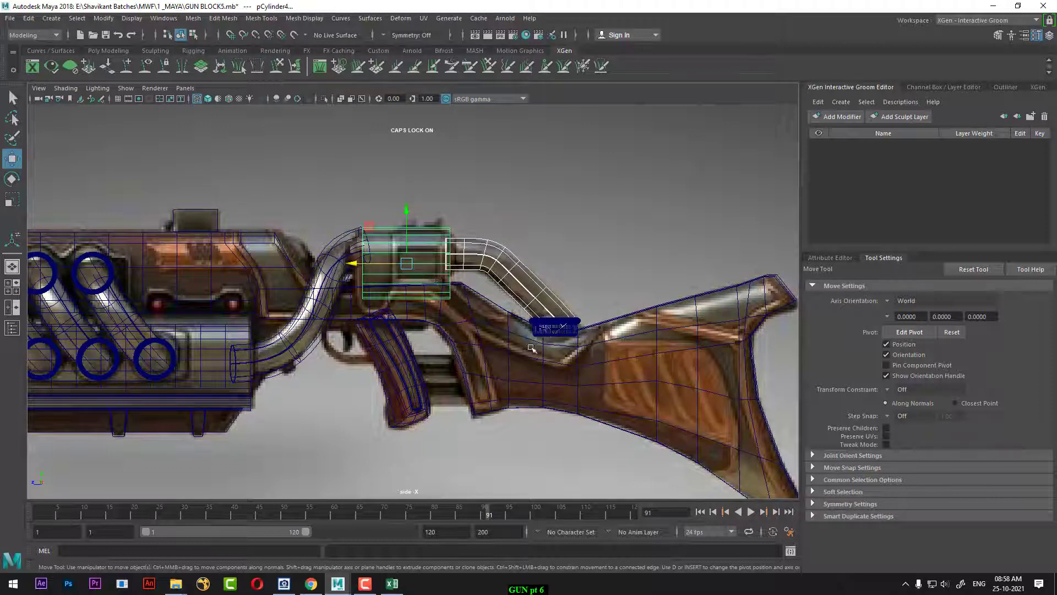
click(513, 272)
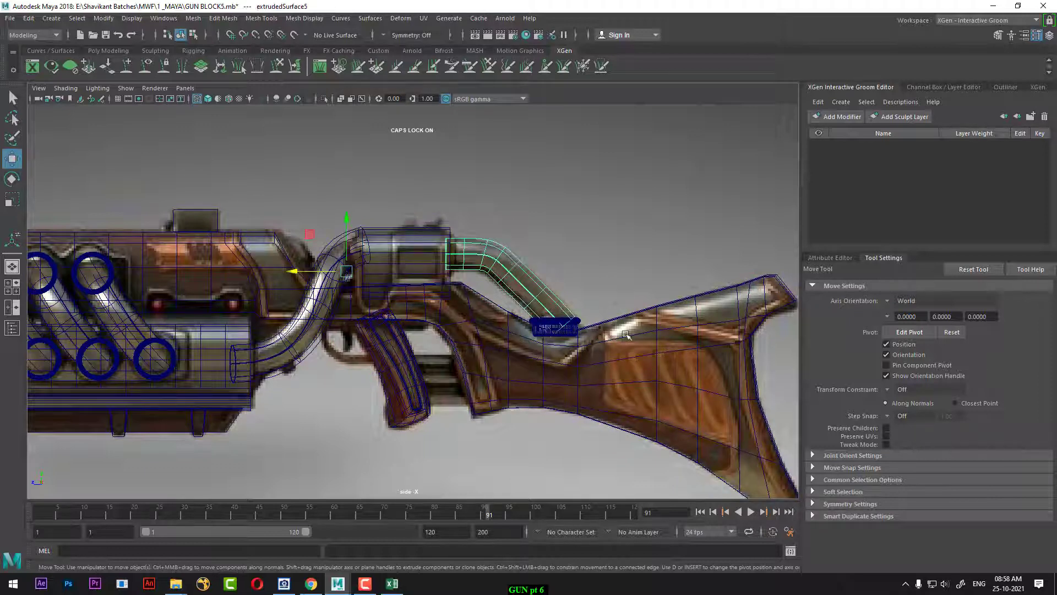
key(5)
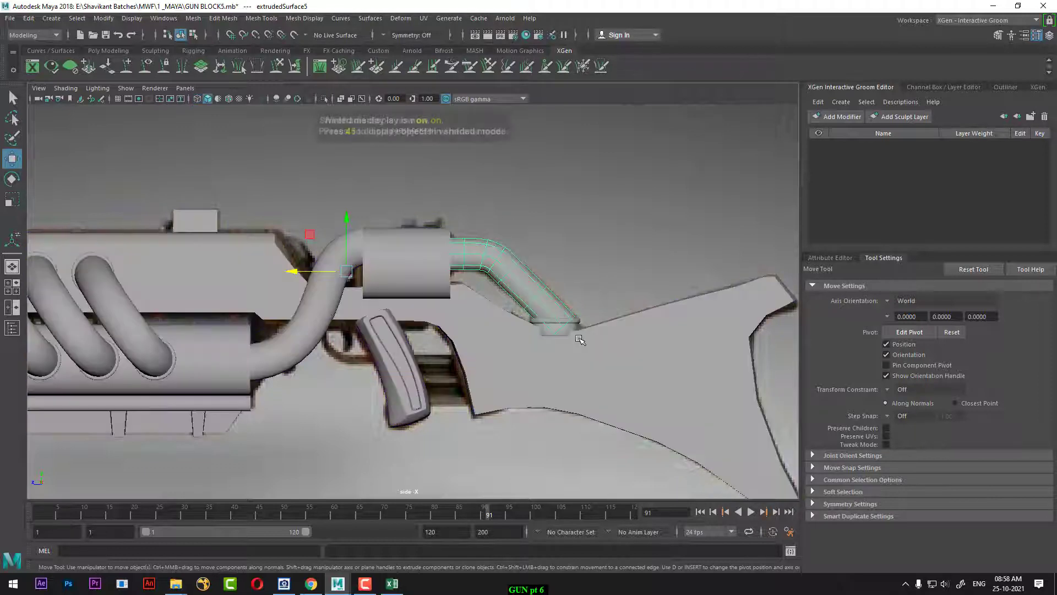
alt+middle_drag(374, 339, 561, 334)
alt+right_drag(562, 334, 448, 356)
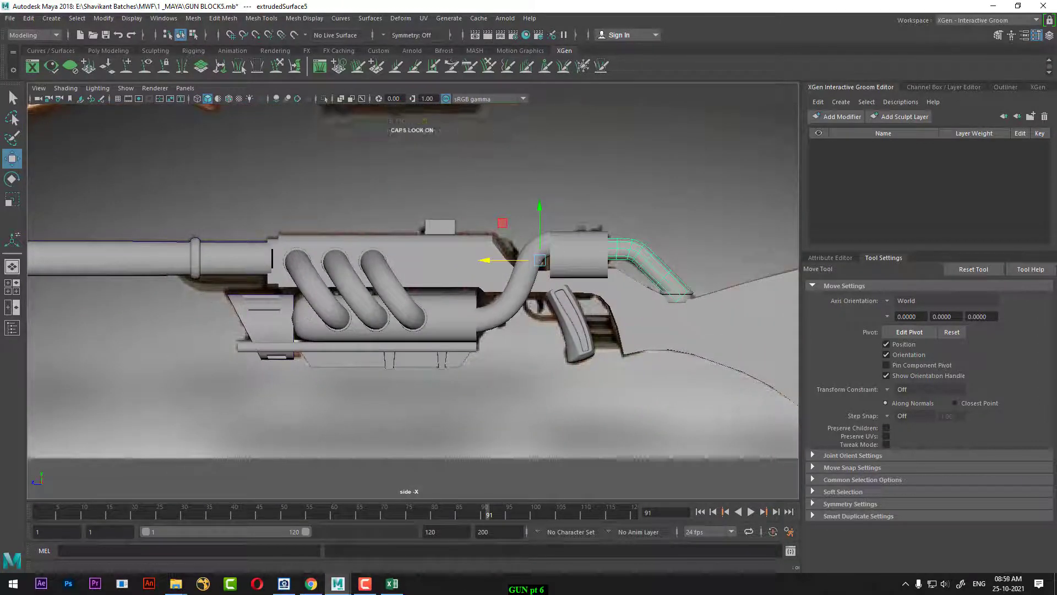
- Switch to the reference image MAYA.JPG in ACDSee, examine the barrel and front views, and leave it in a small window over Maya
click(284, 584)
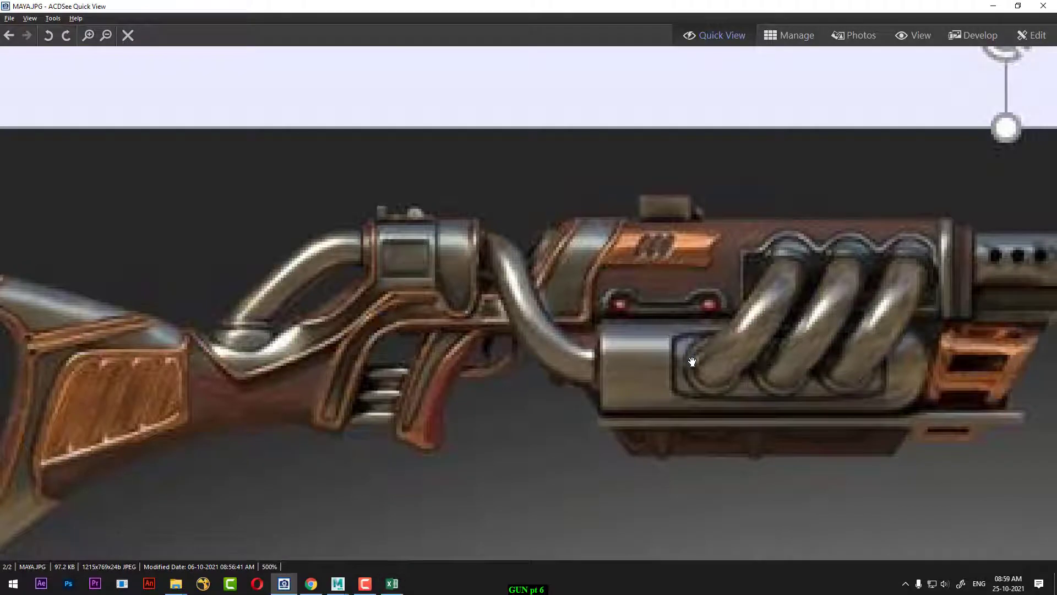
scroll(689, 356, up, 1)
scroll(690, 357, down, 1)
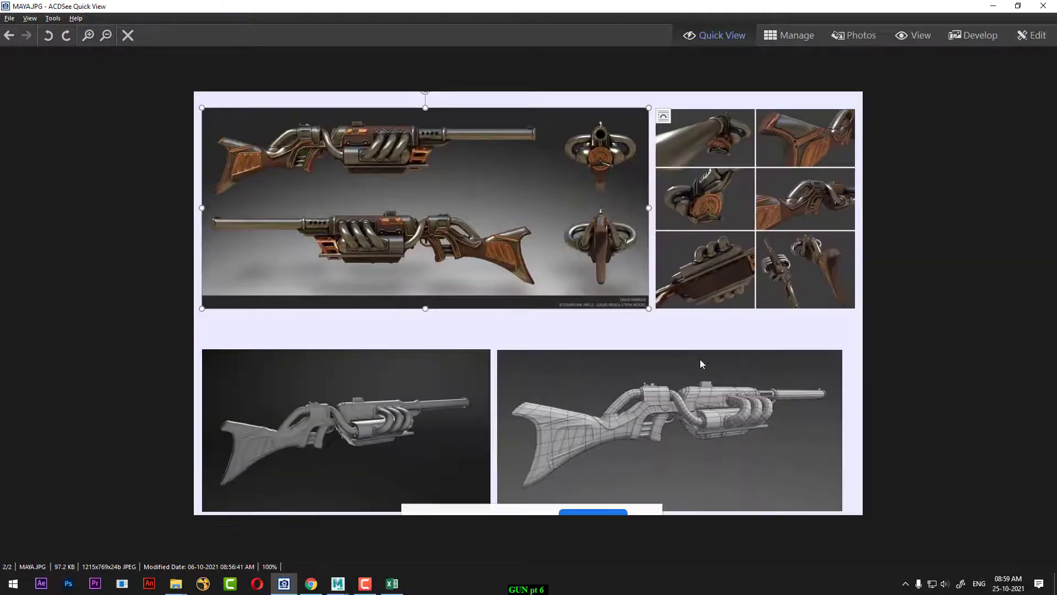
ctrl+scroll(700, 360, up, 1)
drag(758, 273, 716, 369)
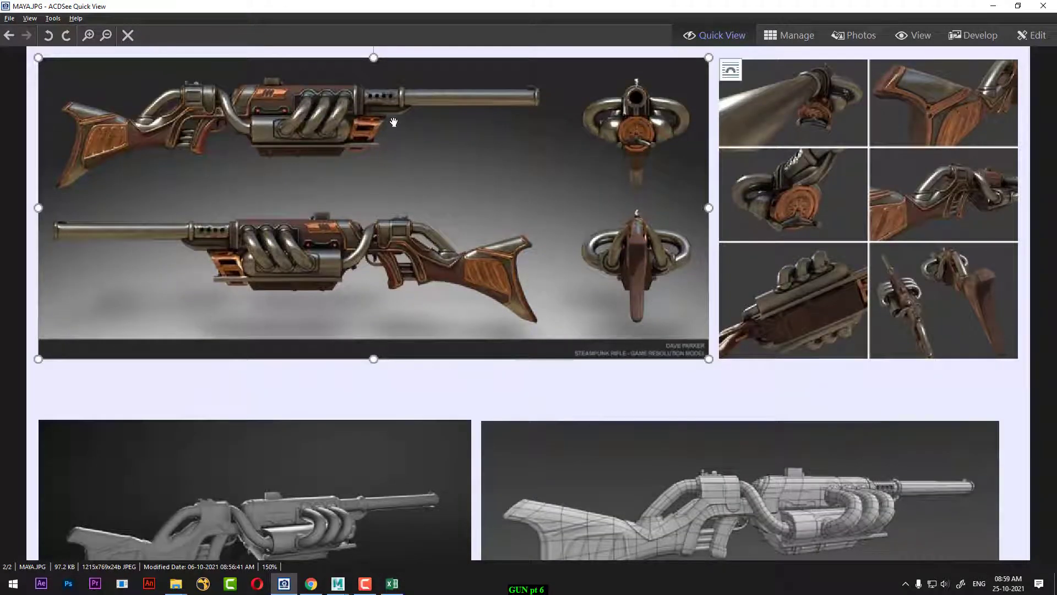
drag(621, 271, 623, 285)
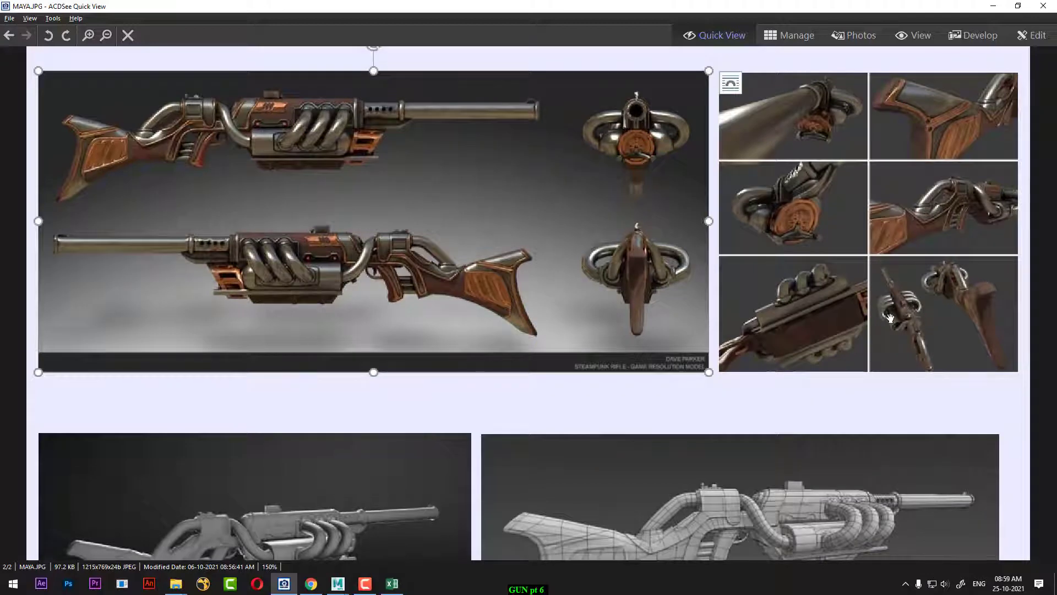
ctrl+scroll(894, 320, up, 1)
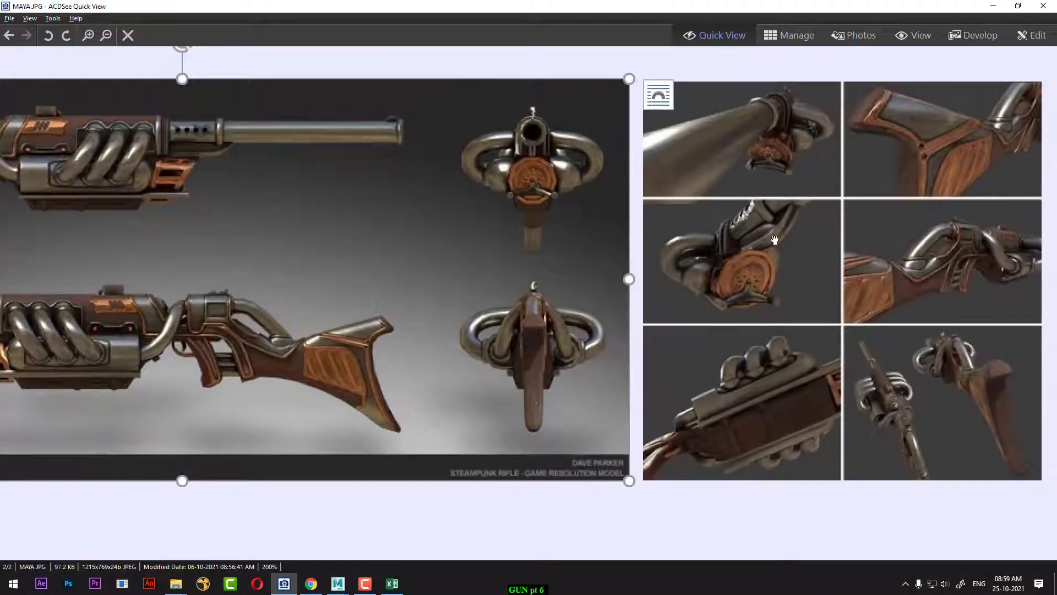
ctrl+scroll(775, 240, up, 1)
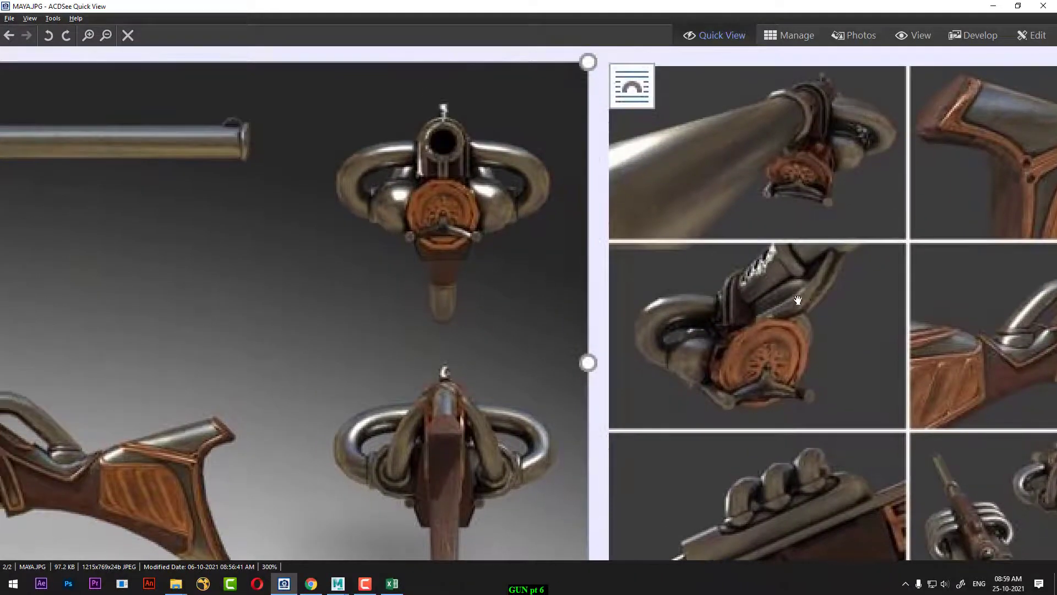
drag(351, 362, 454, 354)
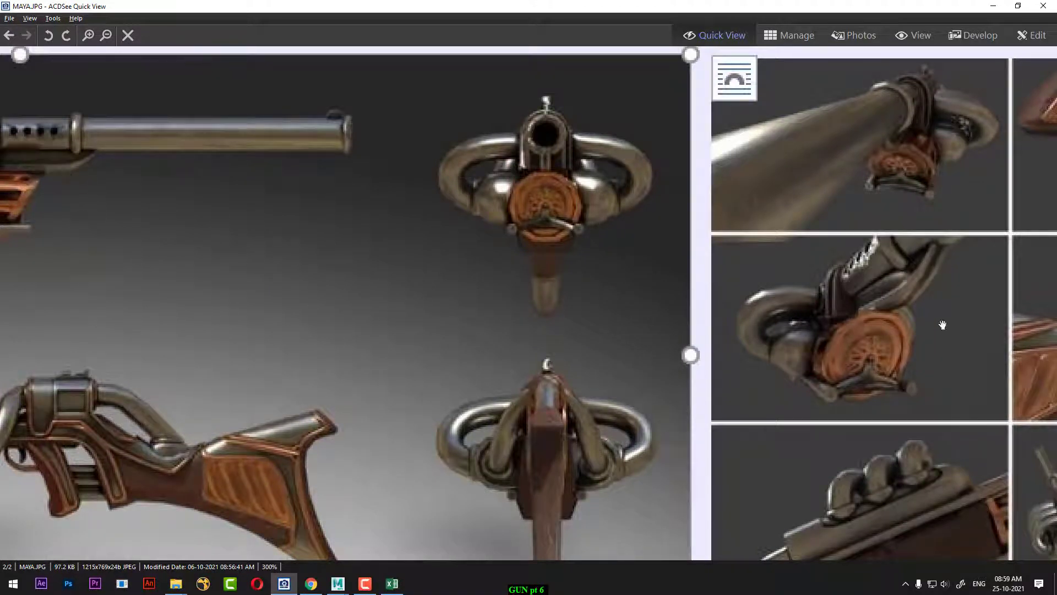
drag(191, 258, 321, 303)
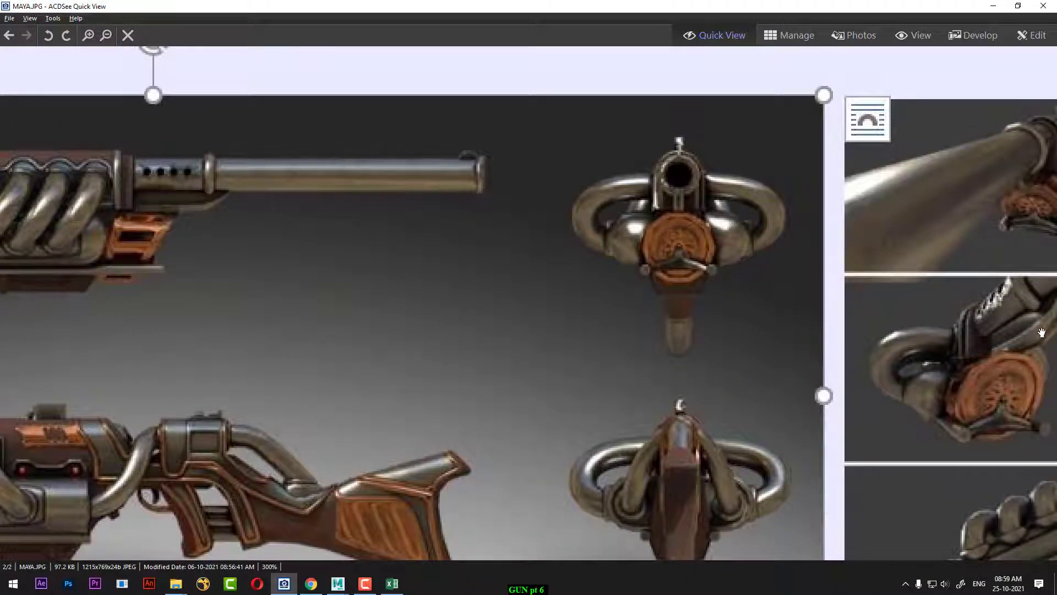
drag(1042, 332, 988, 321)
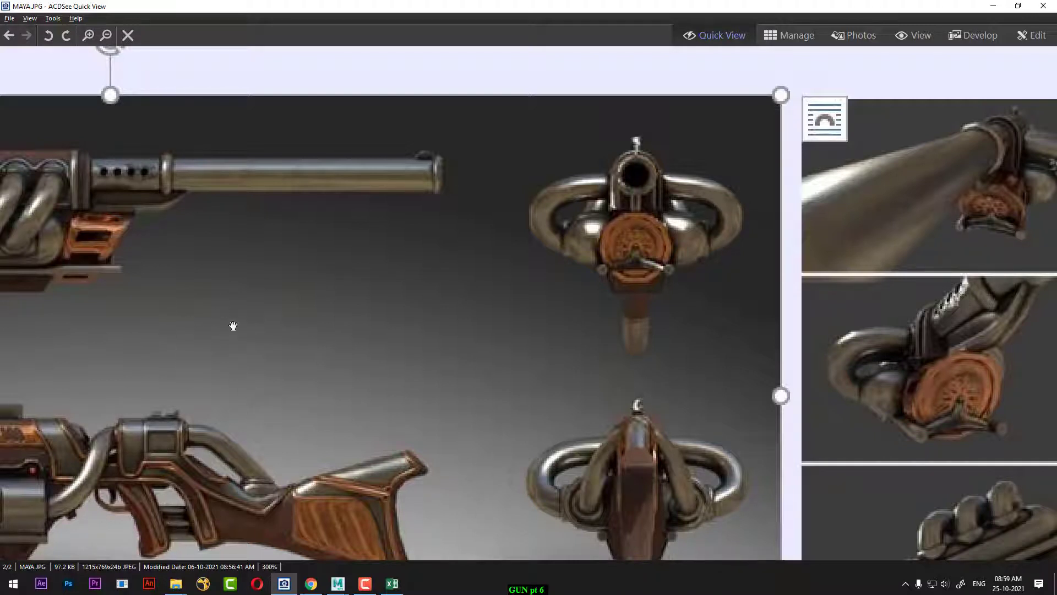
click(991, 7)
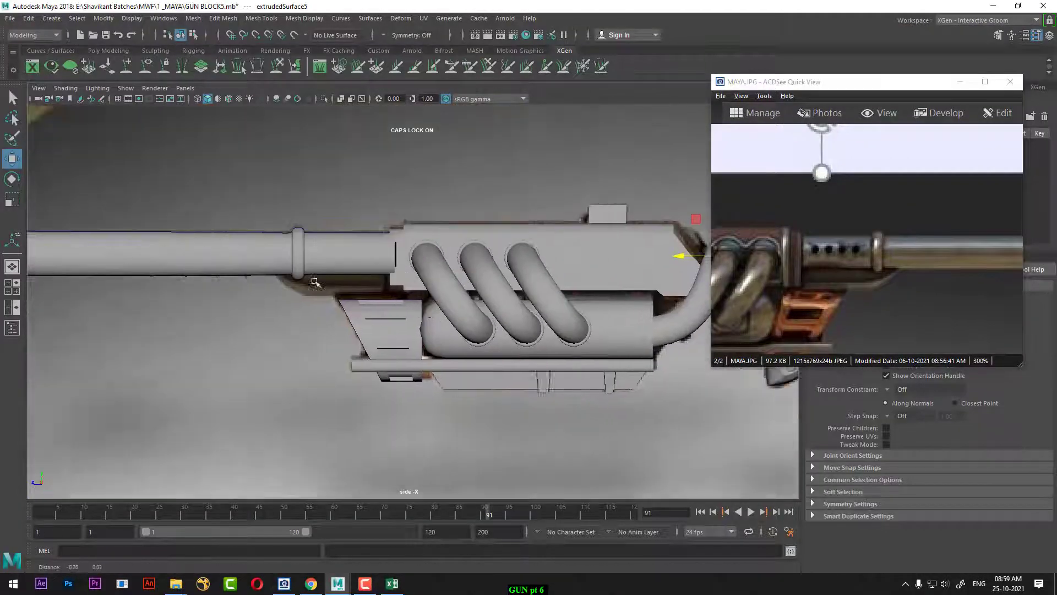
- Duplicate the long thin rod below the tank, place the copy under the barrel and switch the side view to wireframe
scroll(429, 308, up, 2)
click(449, 388)
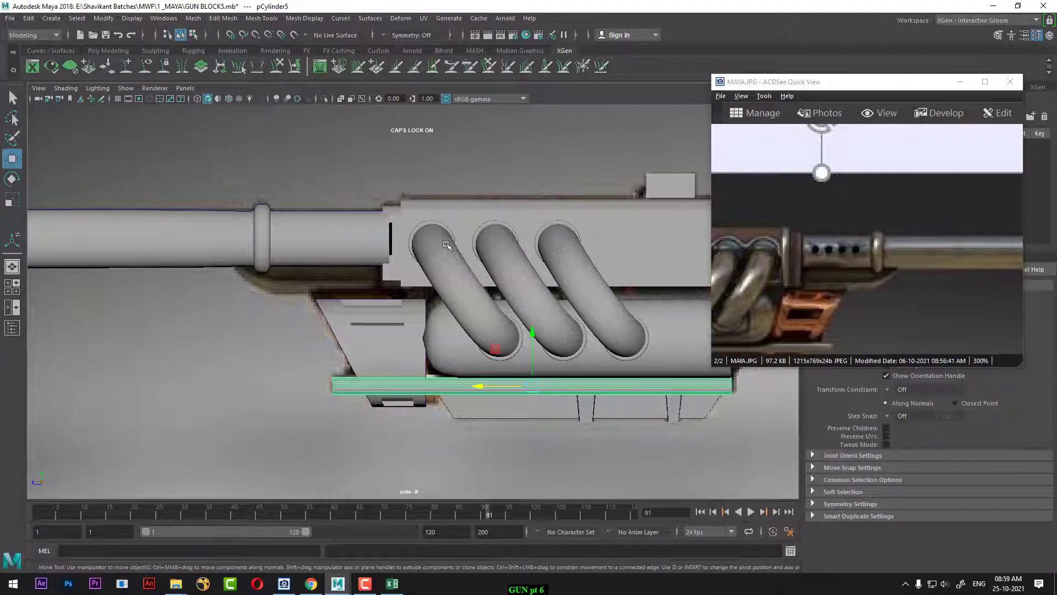
scroll(503, 397, up, 1)
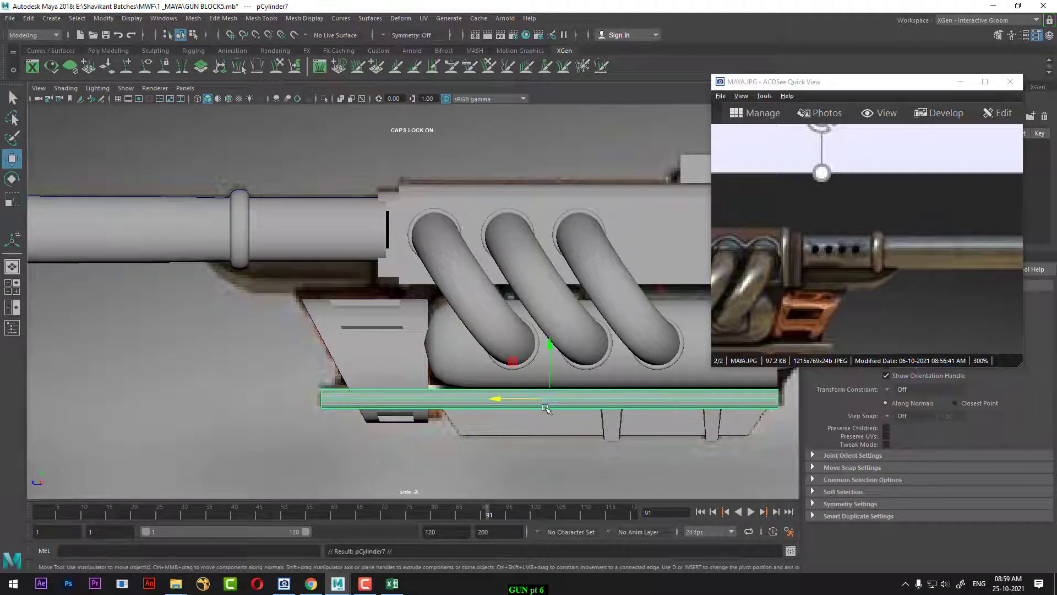
shift+drag(550, 398, 154, 275)
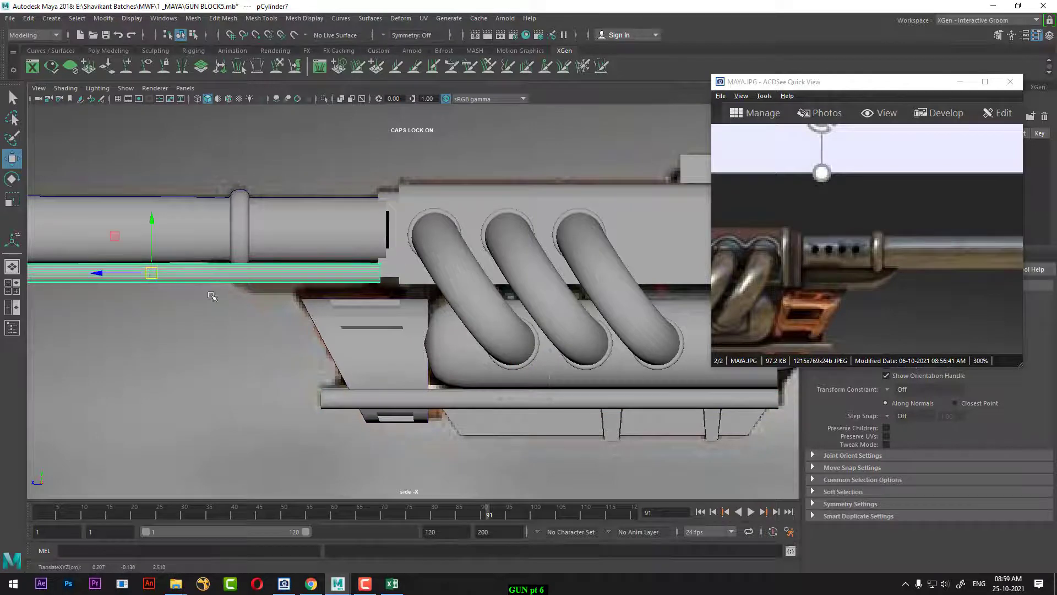
key(4)
alt+middle_drag(274, 315, 408, 323)
scroll(407, 323, up, 1)
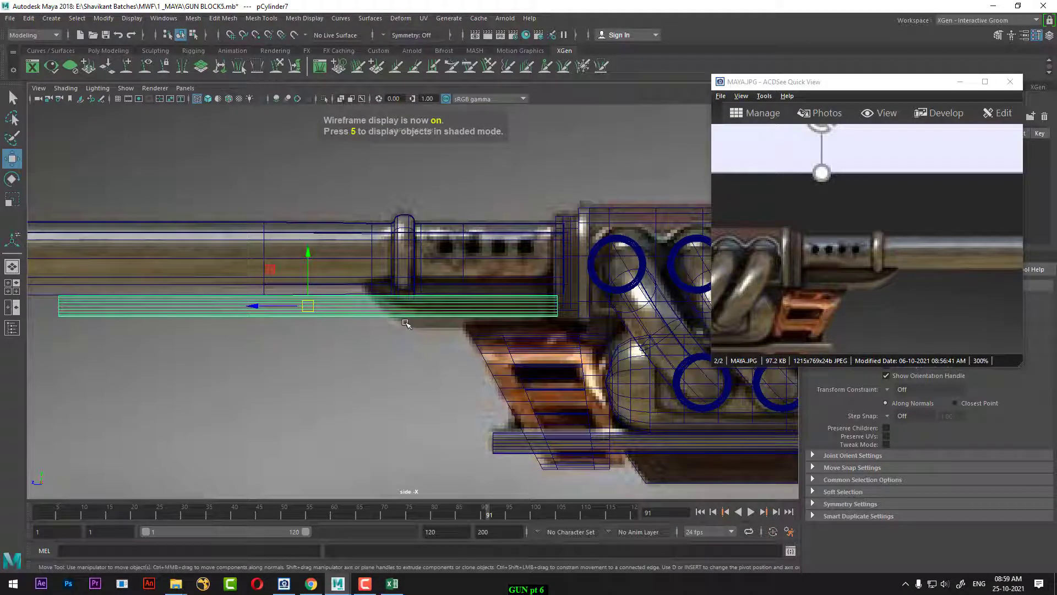
- Shorten the copied rod along its length and position it below the perforated barrel section in the side view
key(Caps_Lock)
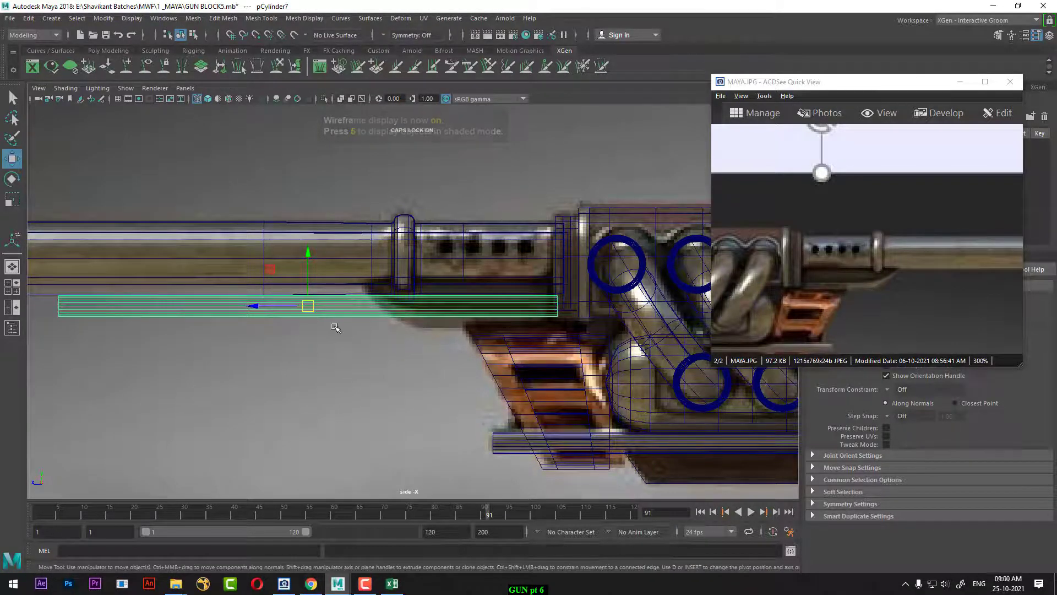
scroll(376, 323, up, 1)
key(r)
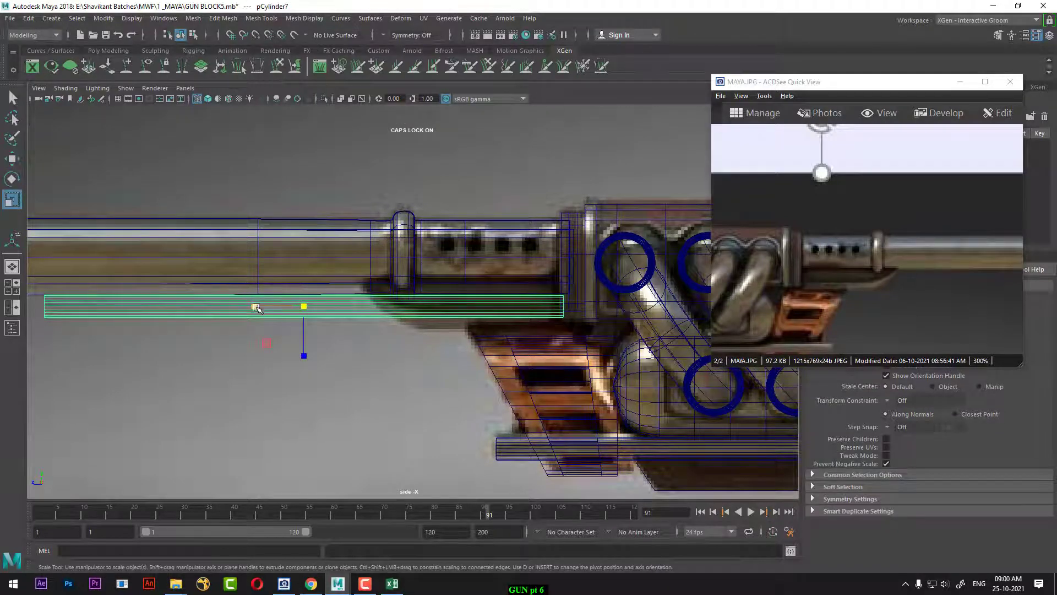
drag(255, 306, 431, 285)
key(w)
alt+right_drag(432, 286, 531, 281)
alt+middle_drag(531, 280, 464, 337)
drag(456, 316, 455, 298)
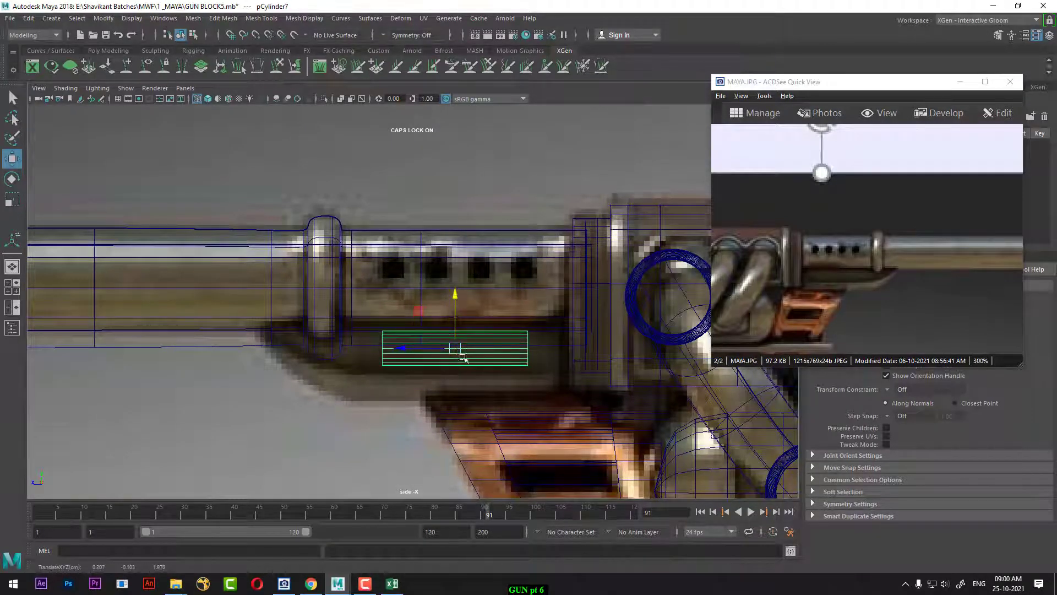
- Enlarge the rod slightly, then lengthen it forward past the barrel ring to match the reference
key(r)
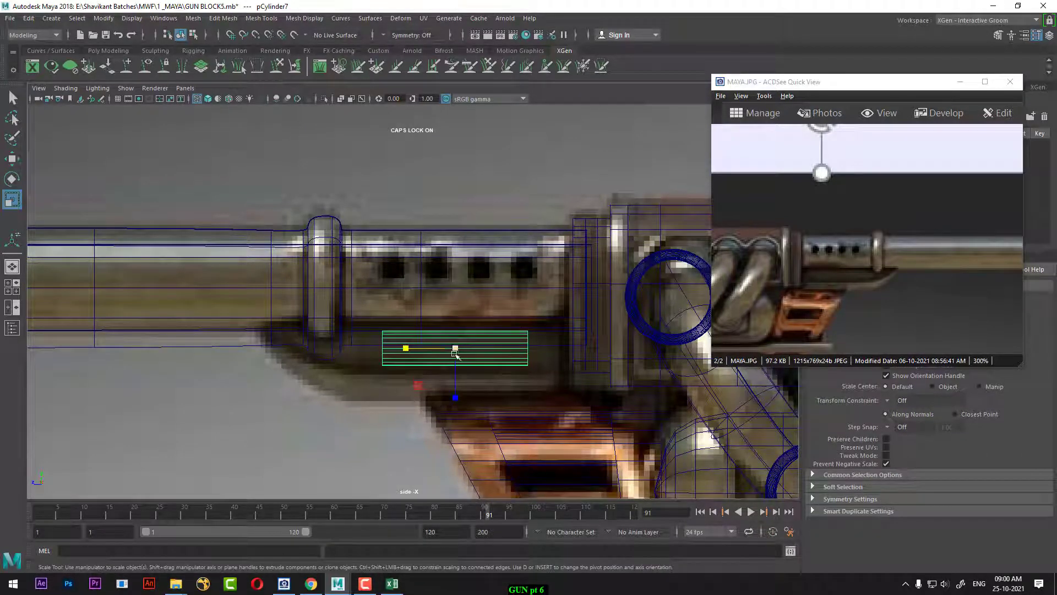
drag(456, 349, 475, 350)
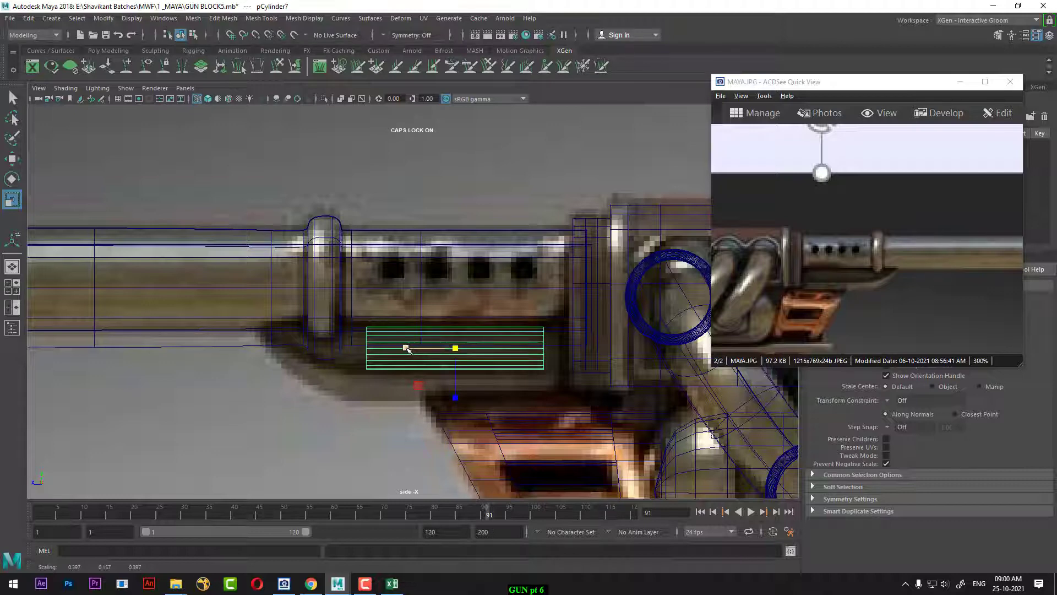
drag(407, 349, 394, 349)
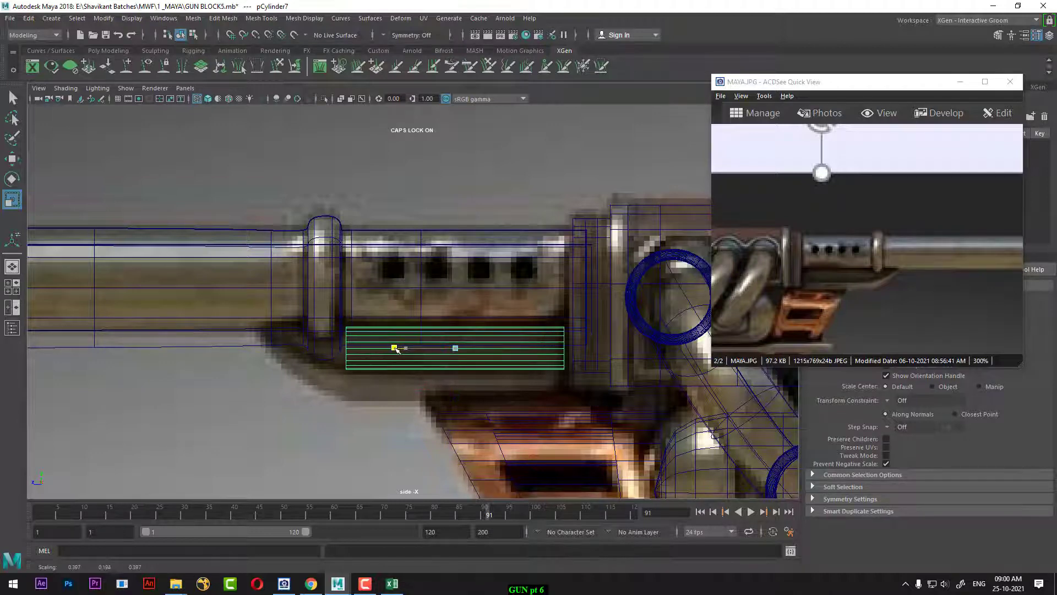
scroll(444, 414, up, 2)
alt+middle_drag(381, 365, 411, 349)
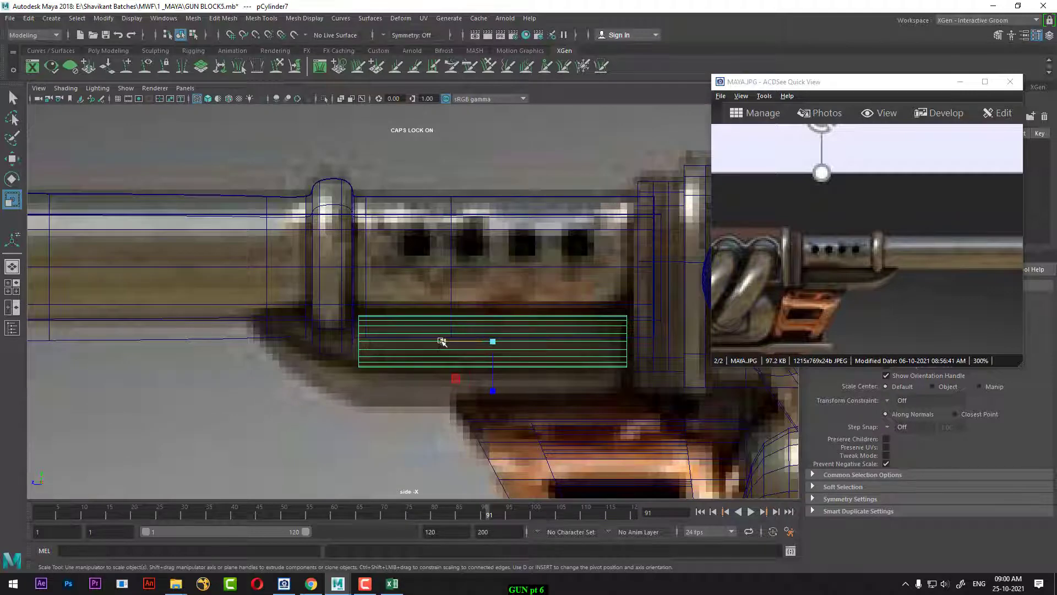
drag(443, 341, 404, 345)
key(w)
- Slice the rod's front end diagonally with Multi-Cut, from its upper front corner down to its lower edge
mouse_move(355, 329)
shift+right_down()
mouse_move(287, 347)
mouse_move(318, 243)
mouse_move(319, 312)
mouse_move(292, 313)
shift+right_up()
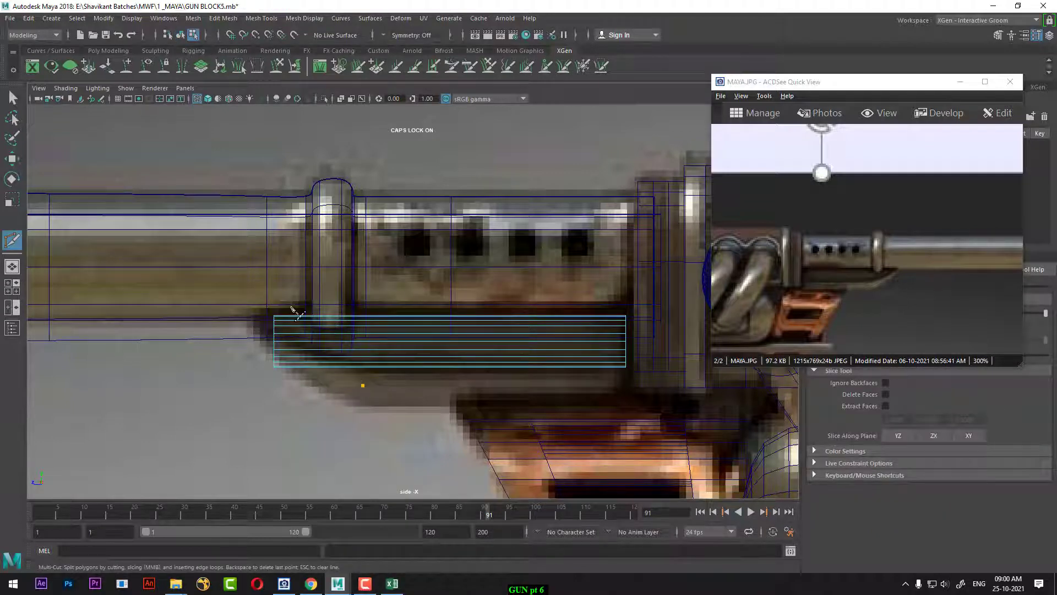
click(284, 304)
drag(284, 303, 275, 307)
key(Return)
scroll(413, 397, up, 2)
key(w)
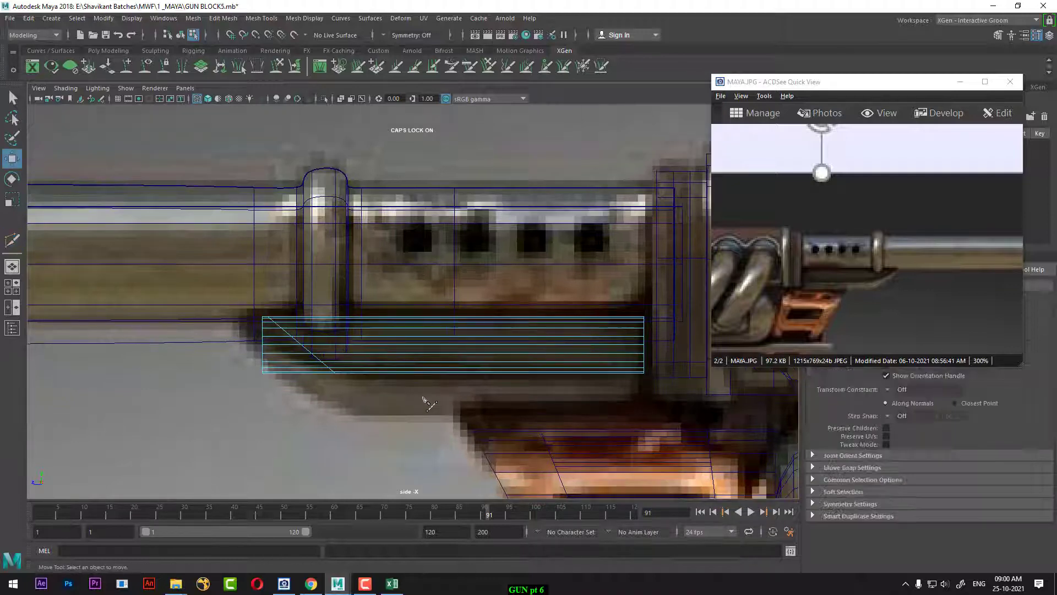
- Return the sliced rod to object selection and hide everything else in the scene
scroll(413, 331, up, 3)
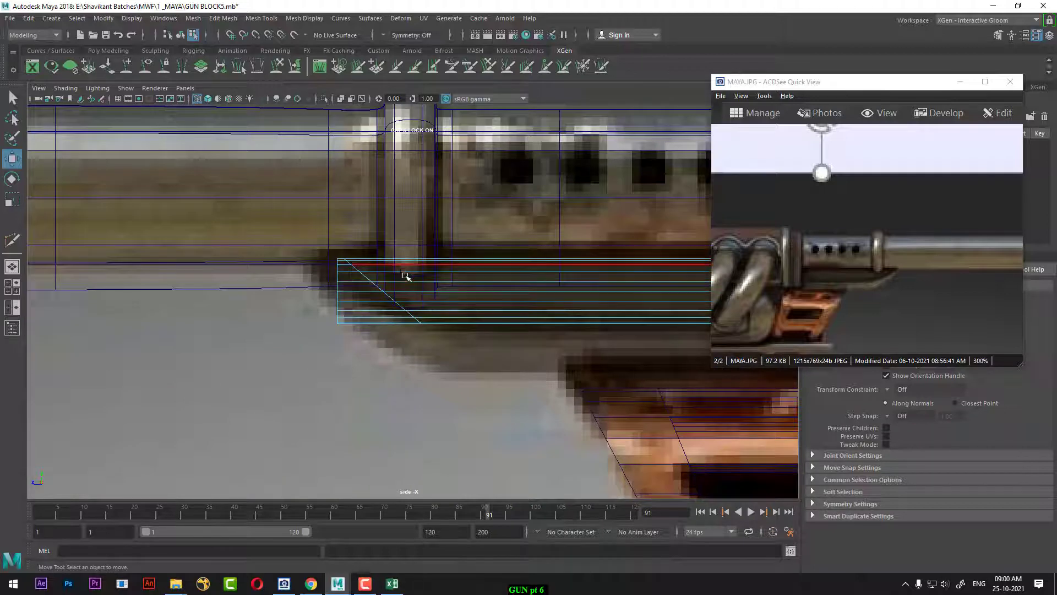
right_drag(415, 276, 555, 245)
click(492, 423)
click(474, 317)
key(alt+h)
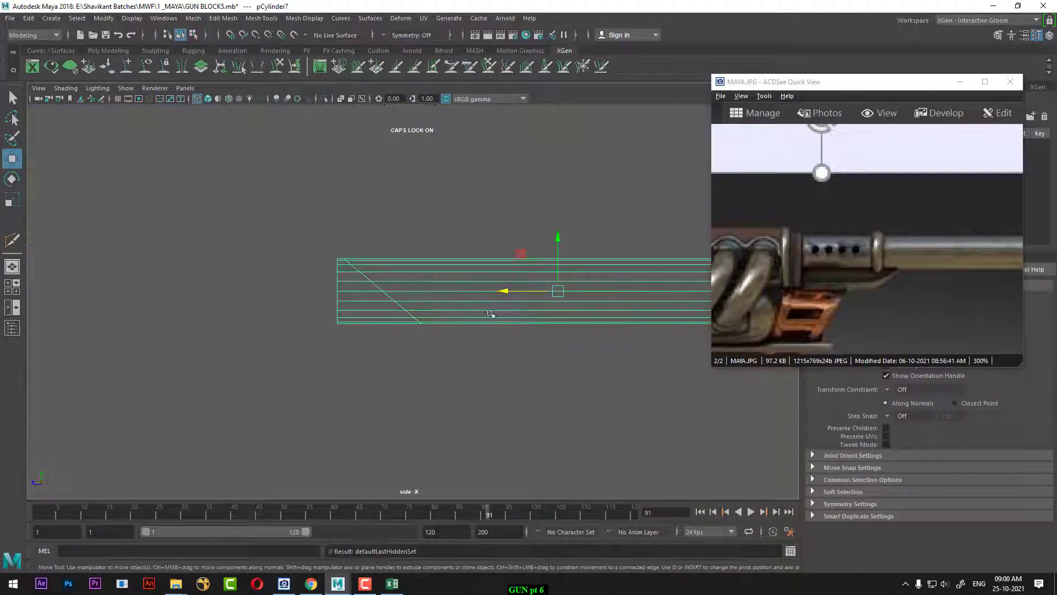
- Delete the faces in front of the diagonal cut and show the open slanted end in the perspective view with textured shading
right_drag(406, 253, 353, 285)
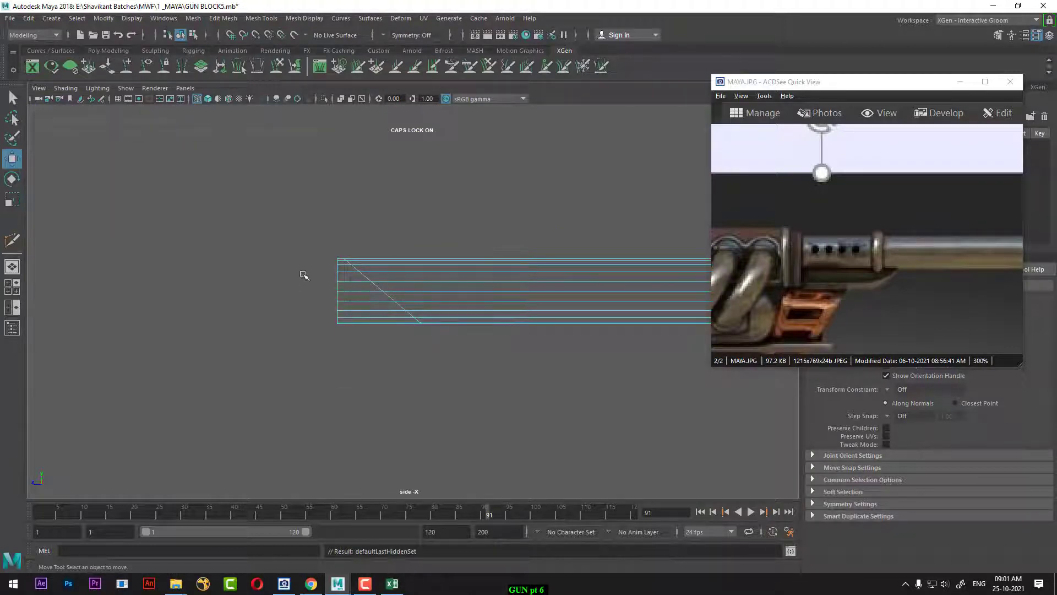
scroll(380, 265, up, 1)
right_drag(392, 262, 315, 285)
drag(290, 170, 475, 467)
ctrl+drag(523, 170, 616, 502)
alt+right_drag(500, 434, 546, 433)
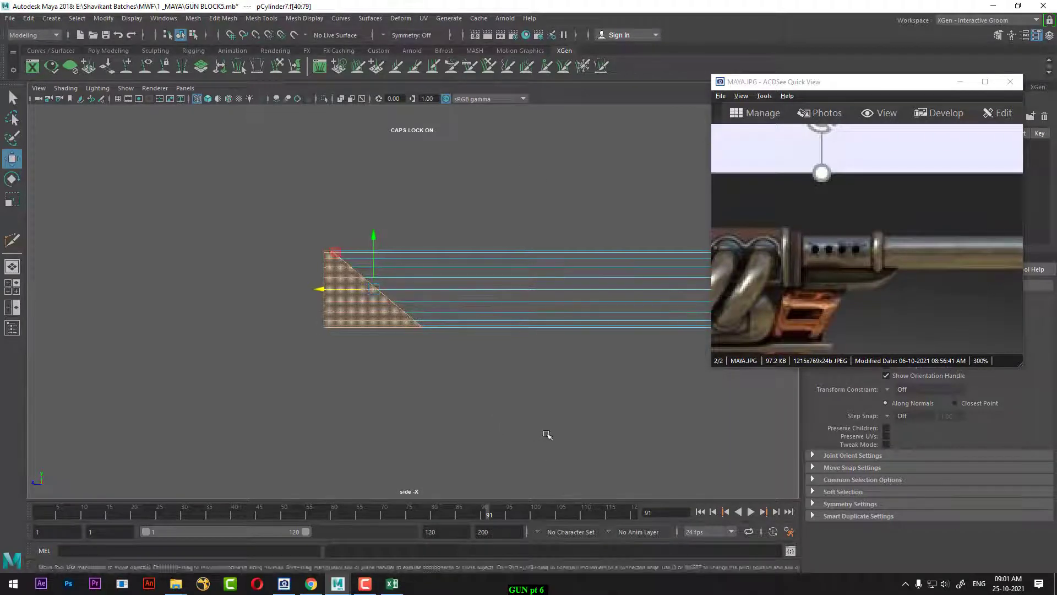
alt+middle_drag(546, 433, 453, 457)
key(space)
drag(461, 410, 457, 308)
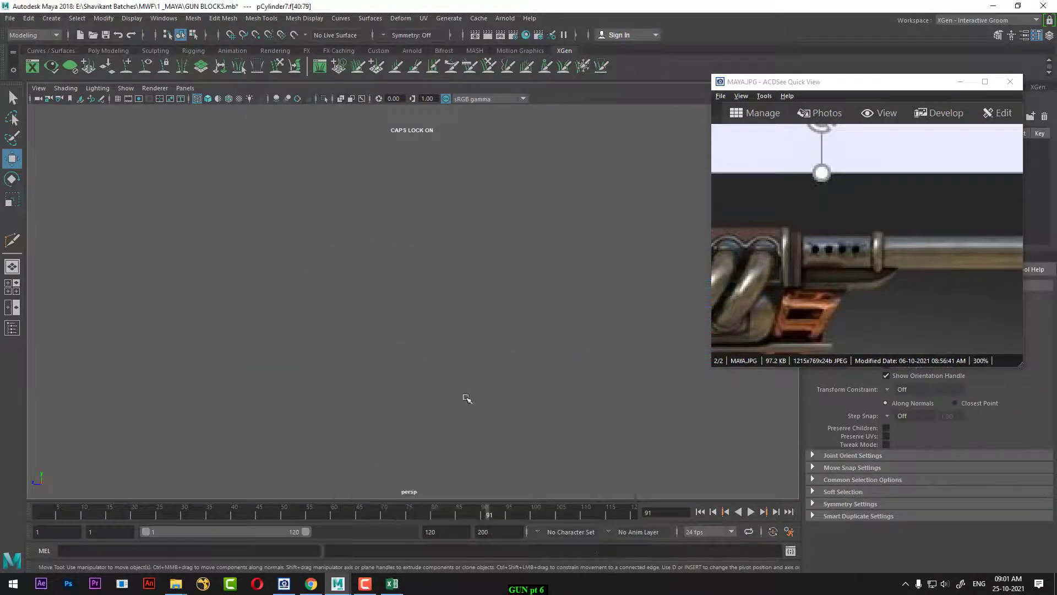
key(f)
alt+right_drag(512, 384, 468, 366)
alt+drag(468, 365, 511, 379)
click(511, 379)
key(6)
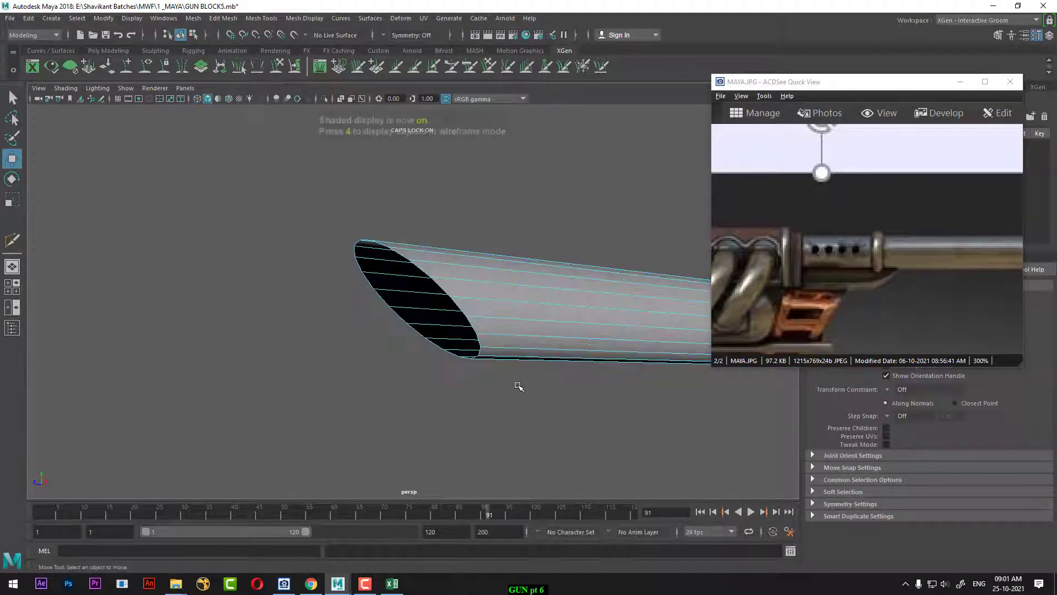
- Select the border edge loop of the rod's open slanted end and start extruding it
alt+drag(462, 335, 481, 306)
alt+right_drag(481, 307, 509, 300)
right_drag(475, 266, 467, 226)
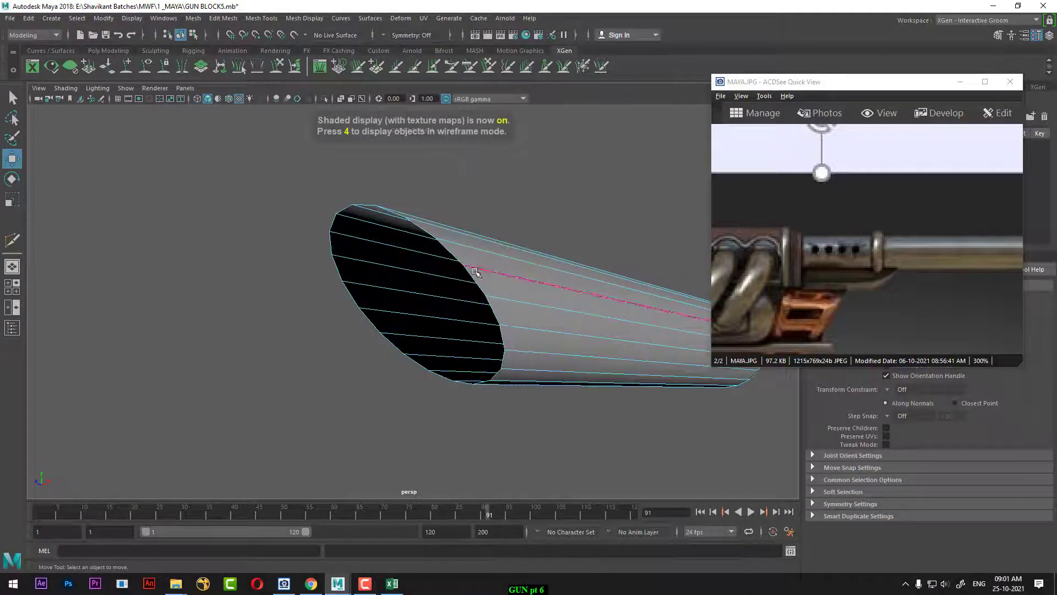
double_click(467, 278)
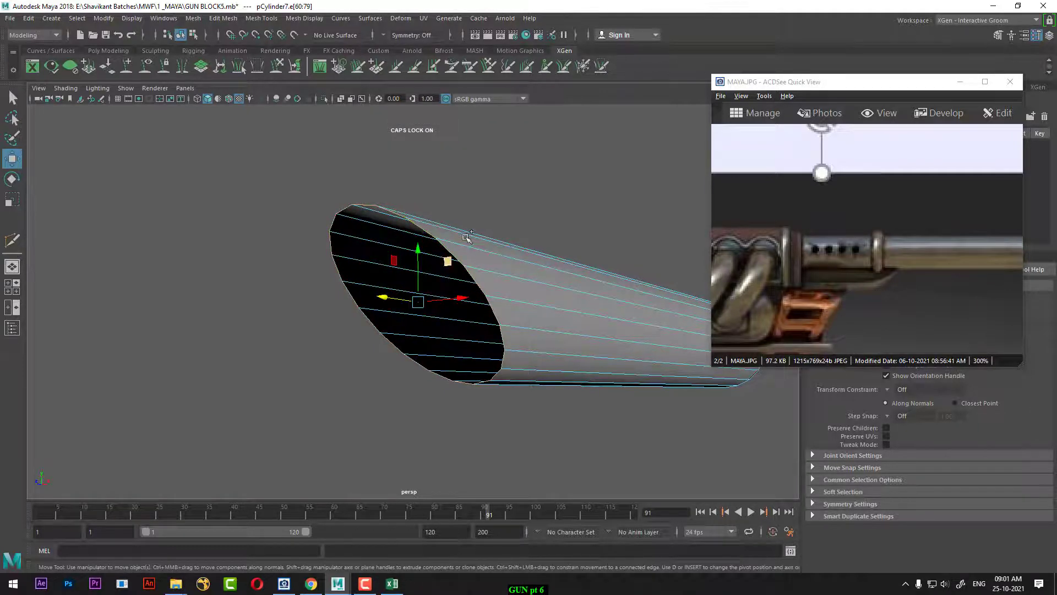
shift+right_drag(466, 194, 473, 215)
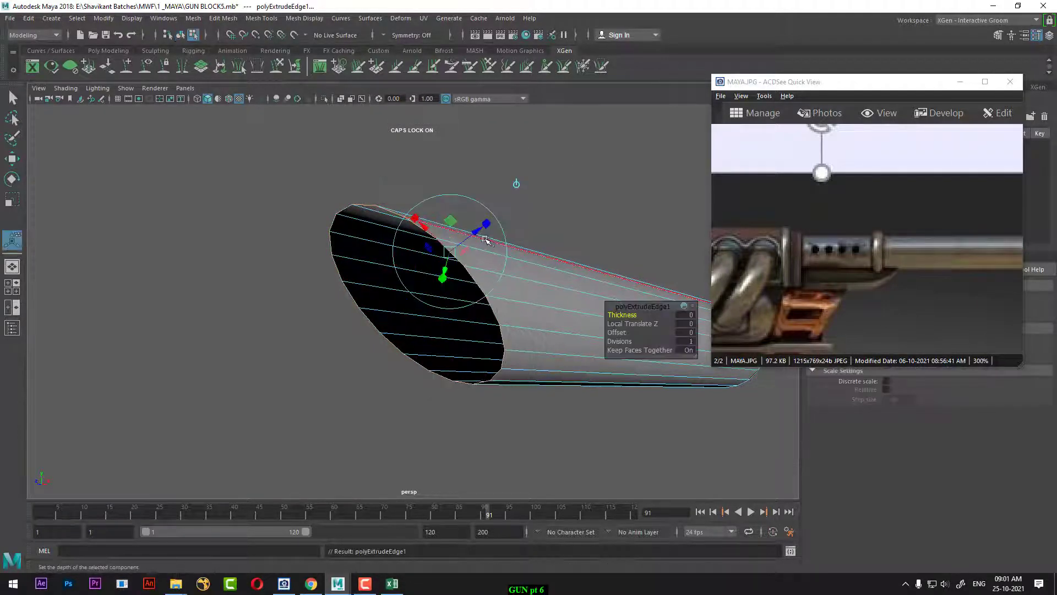
drag(477, 231, 413, 267)
key(ctrl+z)
mouse_move(471, 294)
alt+mouse_down()
mouse_move(487, 309)
mouse_move(547, 311)
mouse_move(554, 234)
mouse_move(538, 269)
mouse_move(474, 281)
alt+mouse_up()
key(ctrl+z)
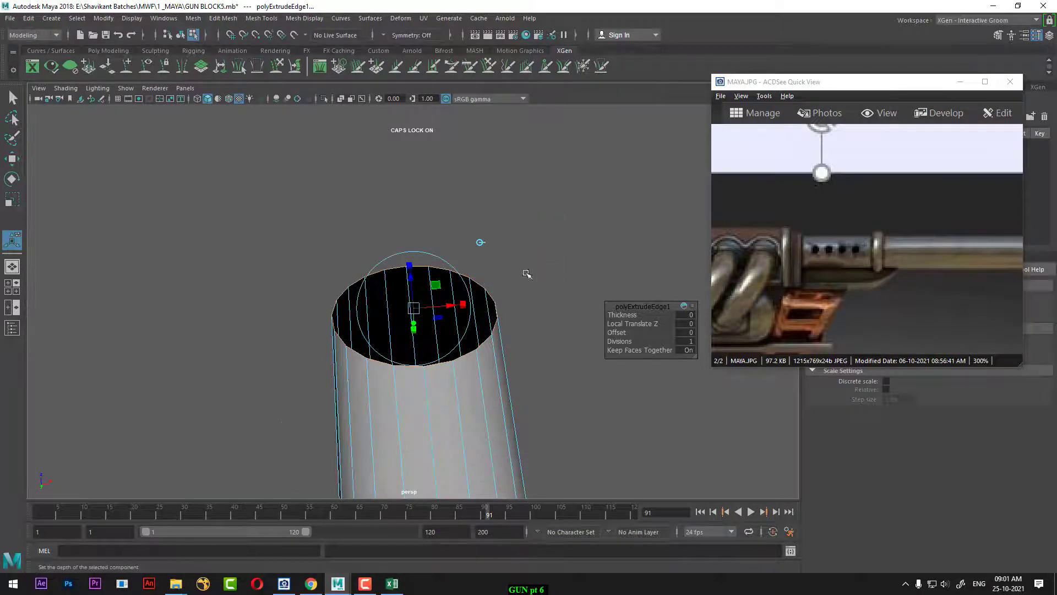
- Scale the extruded border edges inward to form a ring of faces around the slanted opening
alt+drag(526, 274, 443, 246)
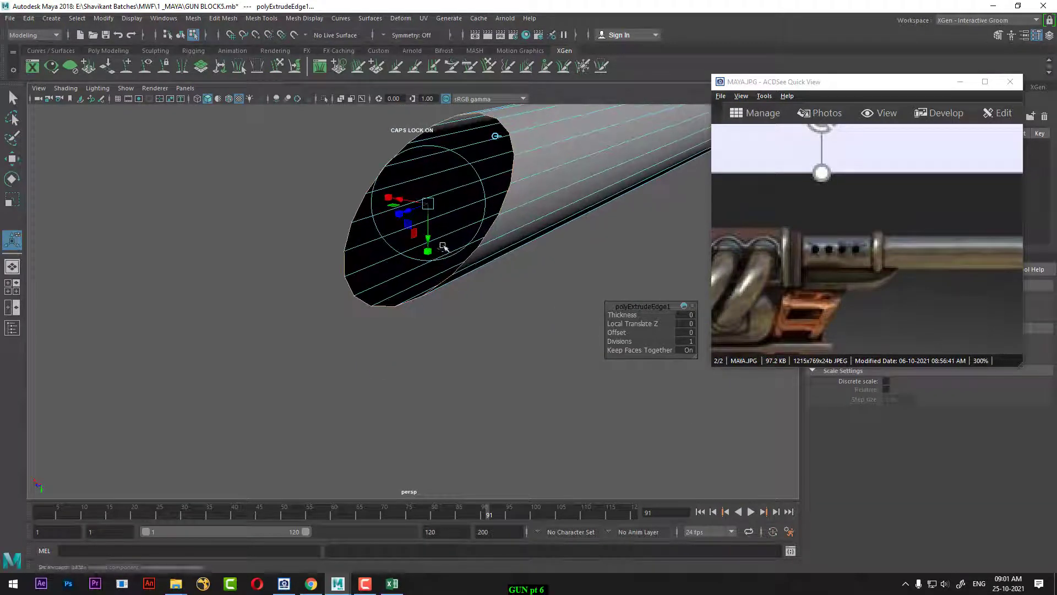
drag(428, 204, 412, 222)
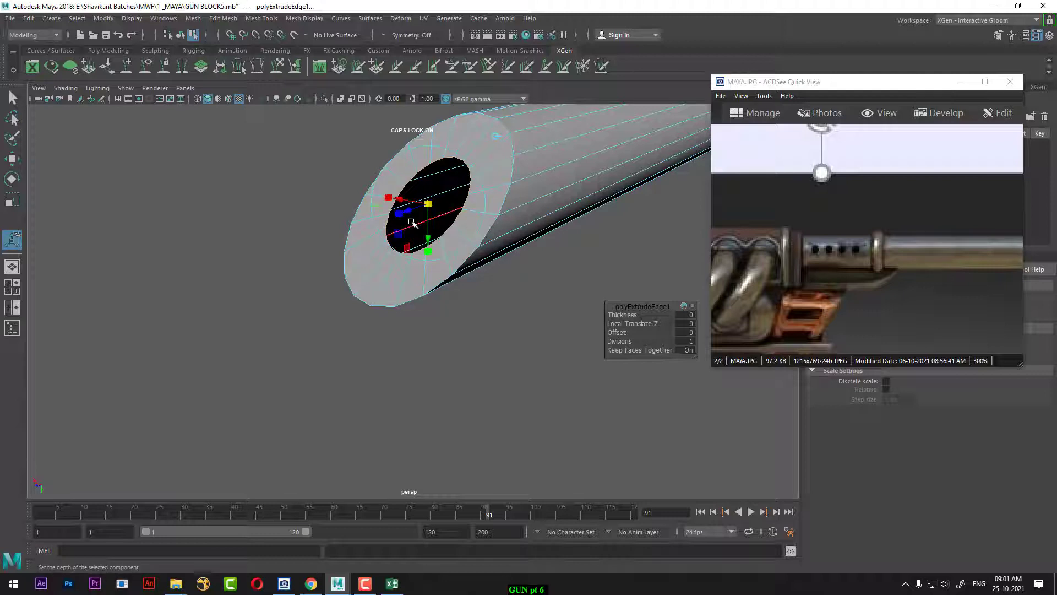
alt+drag(410, 310, 485, 110)
alt+drag(508, 158, 493, 176)
scroll(490, 222, up, 5)
scroll(485, 242, down, 5)
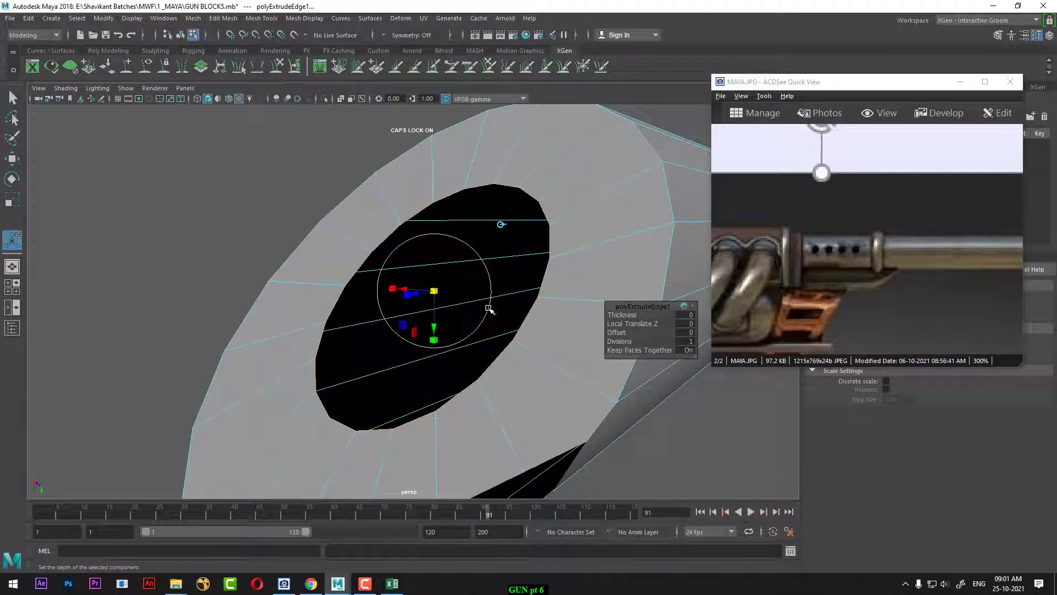
- Extrude the inner border edges again, scale them smaller and merge them to the center to close the slanted end
key(ctrl+e)
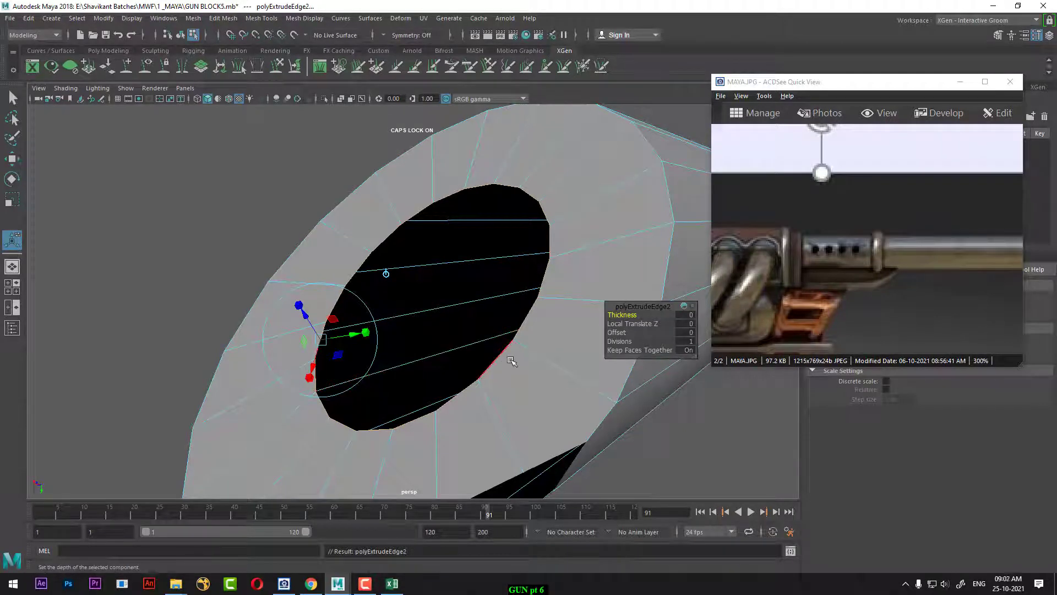
key(r)
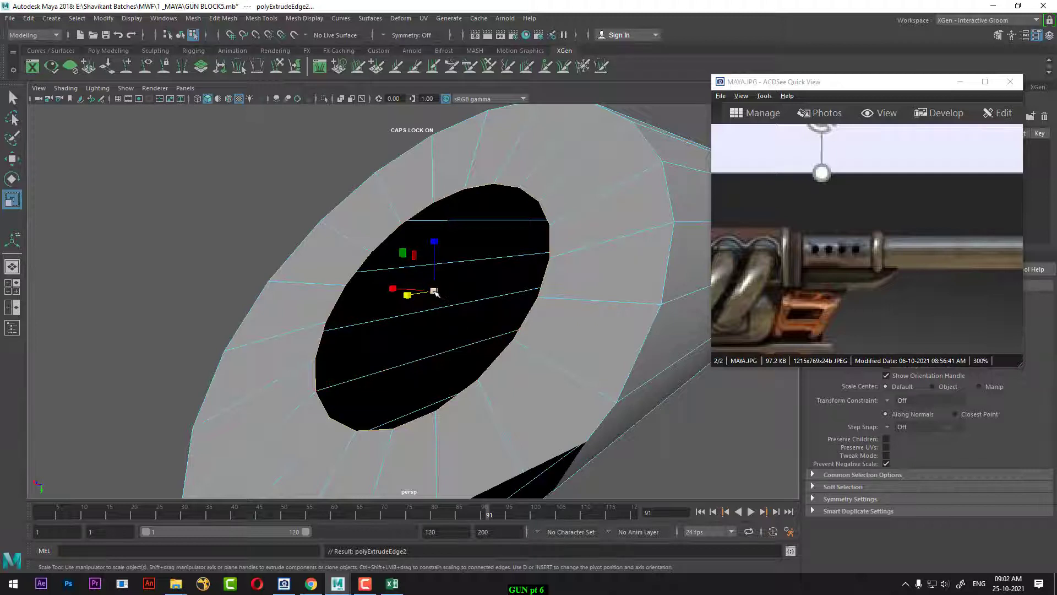
drag(434, 291, 338, 464)
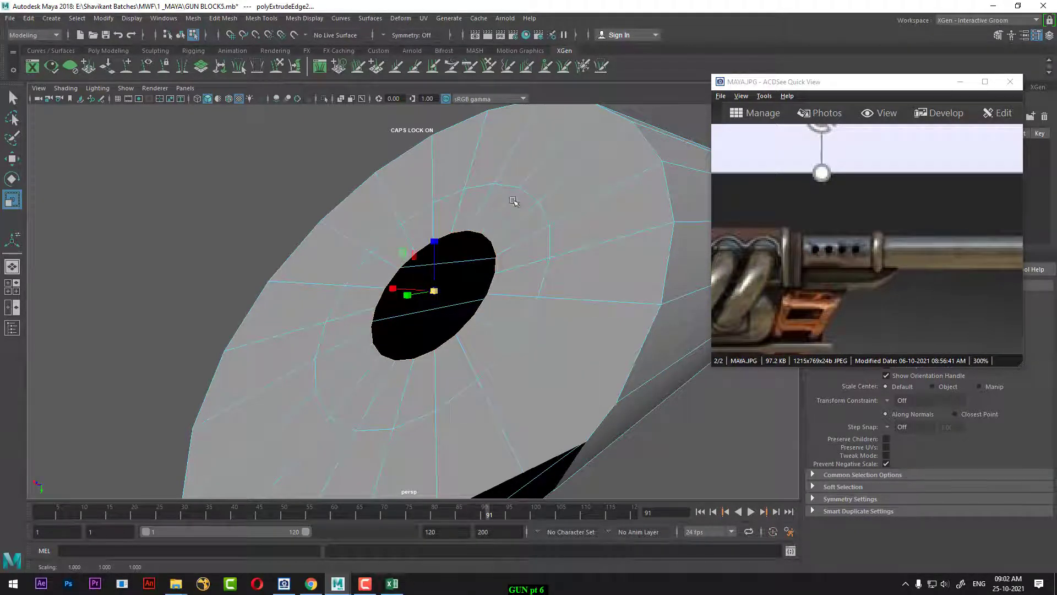
shift+right_click(181, 284)
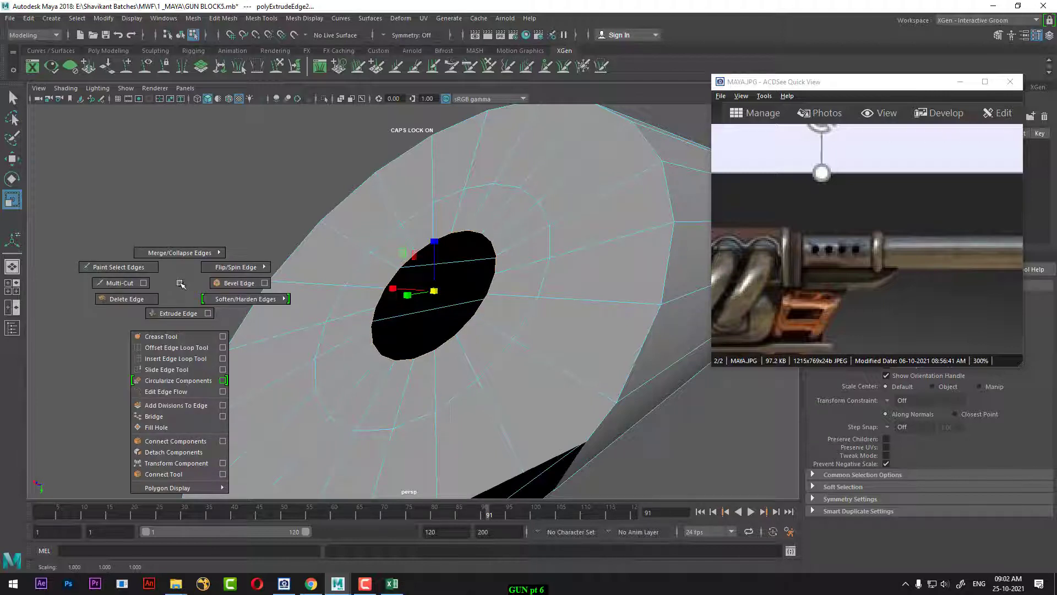
shift+right_drag(180, 283, 174, 230)
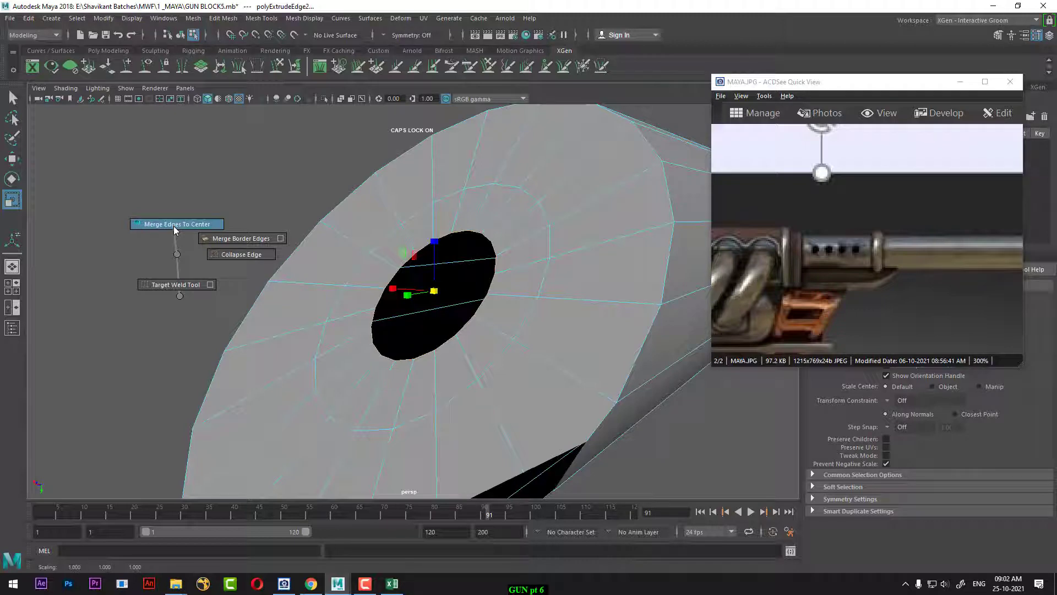
shift+right_drag(174, 230, 174, 226)
right_drag(511, 256, 562, 185)
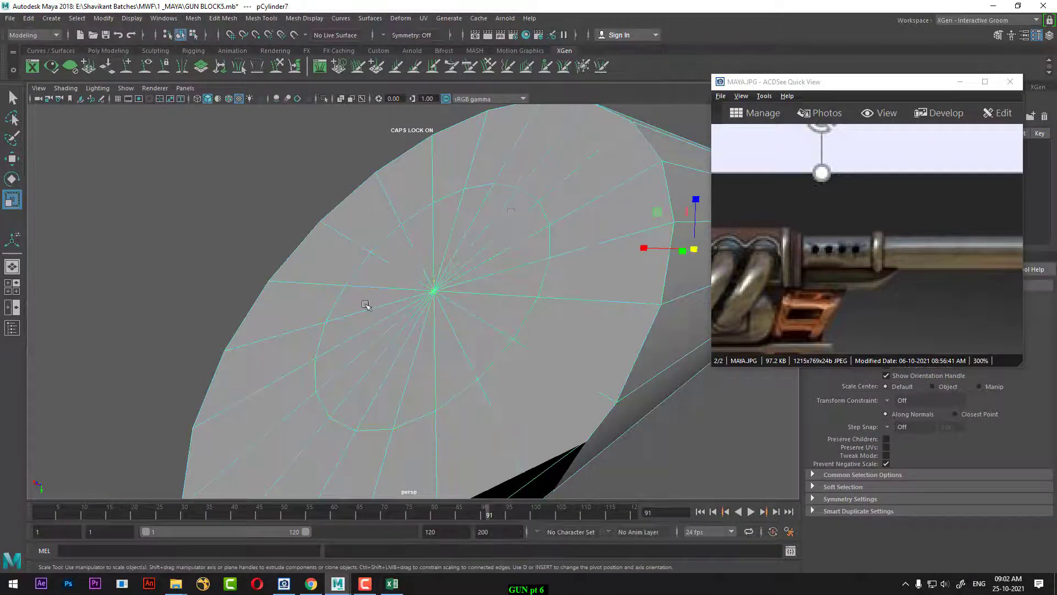
- Bring the rest of the rifle back into view and display the capped rod against the reference in the side view
alt+drag(366, 305, 433, 382)
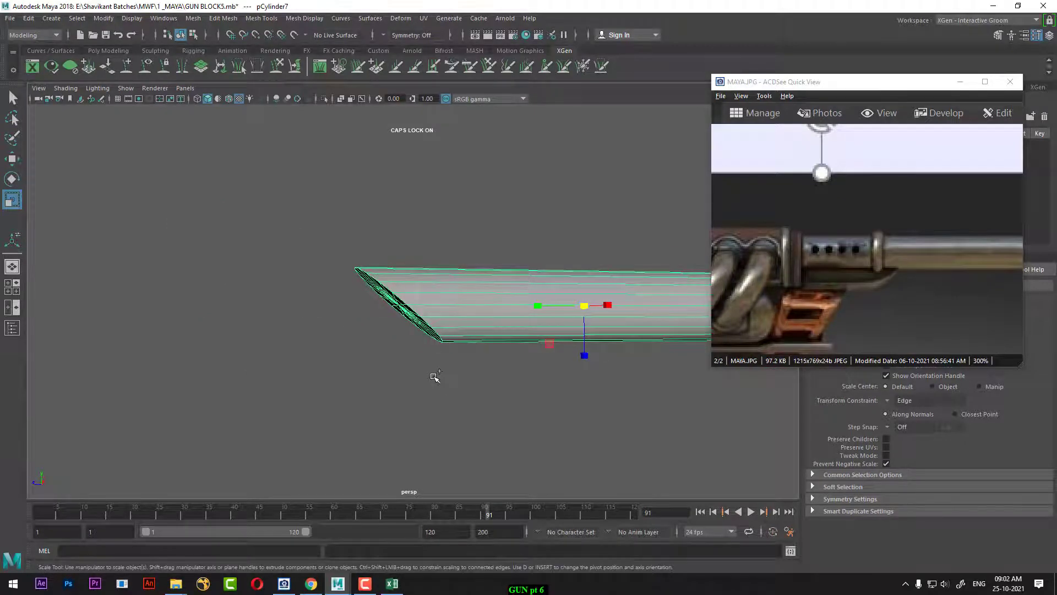
key(ctrl+1)
alt+right_drag(409, 395, 334, 323)
alt+drag(335, 323, 358, 350)
key(space)
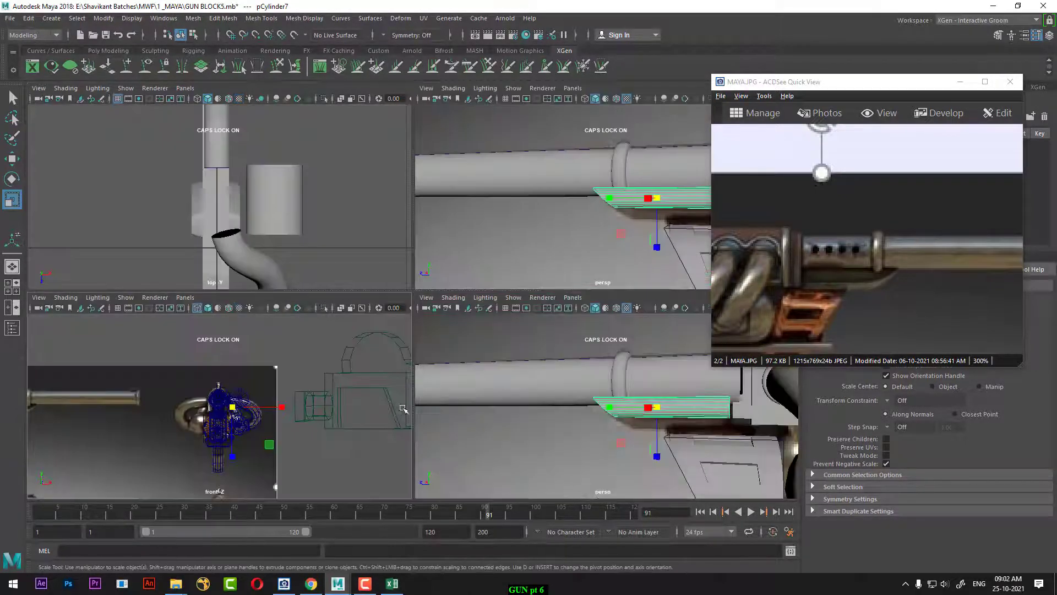
key(space)
key(space)
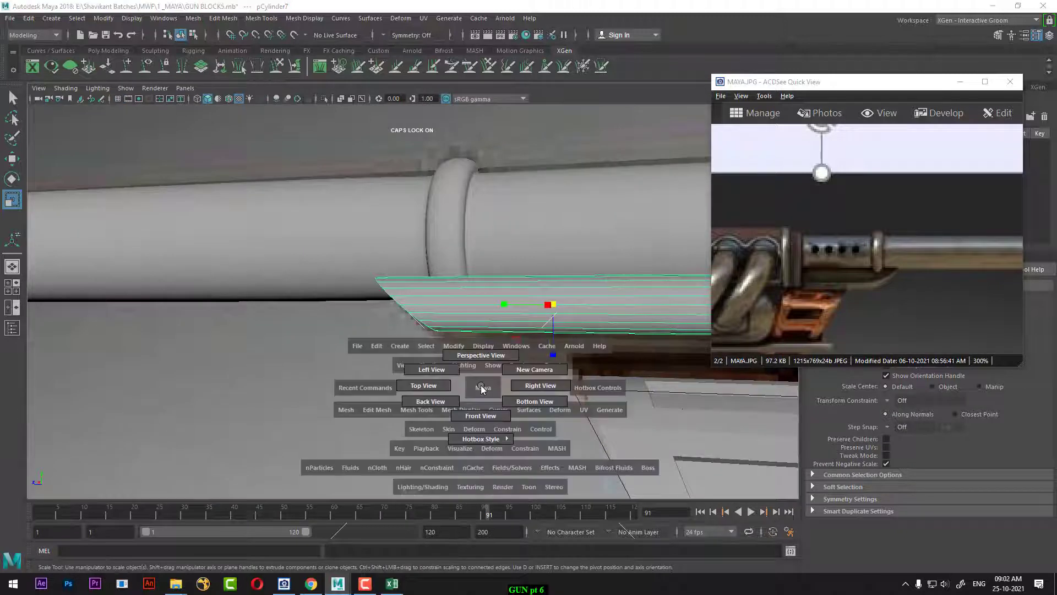
drag(481, 385, 546, 386)
- Switch to the MAYA.JPG reference in ACDSee and examine the front and angled views for the shape under the barrel
drag(1000, 255, 722, 257)
drag(845, 290, 691, 274)
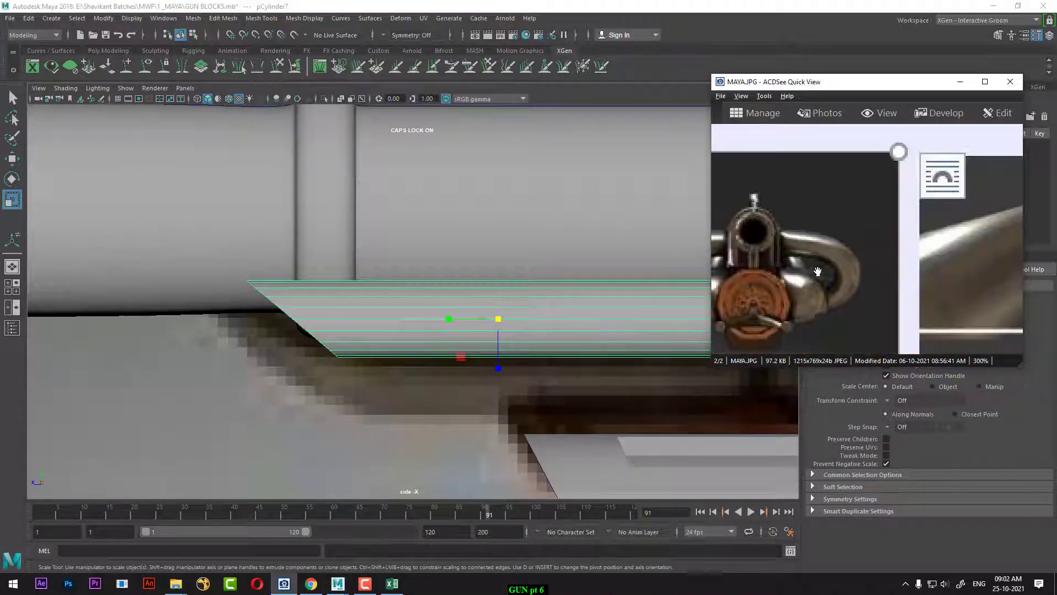
drag(994, 276, 692, 271)
drag(872, 290, 720, 214)
drag(847, 246, 690, 231)
drag(774, 243, 1025, 257)
drag(782, 264, 909, 246)
drag(885, 327, 853, 286)
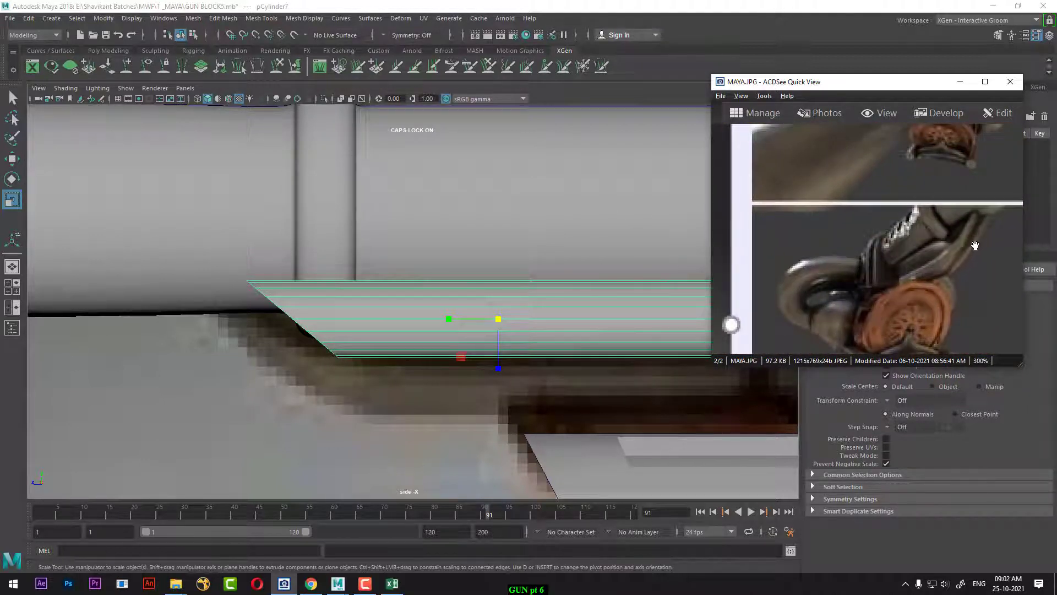
- Start a CV curve in the side view and trace the slanted front bend of the dark part under the barrel
alt+middle_drag(277, 377, 160, 340)
alt+right_drag(287, 358, 243, 364)
click(136, 244)
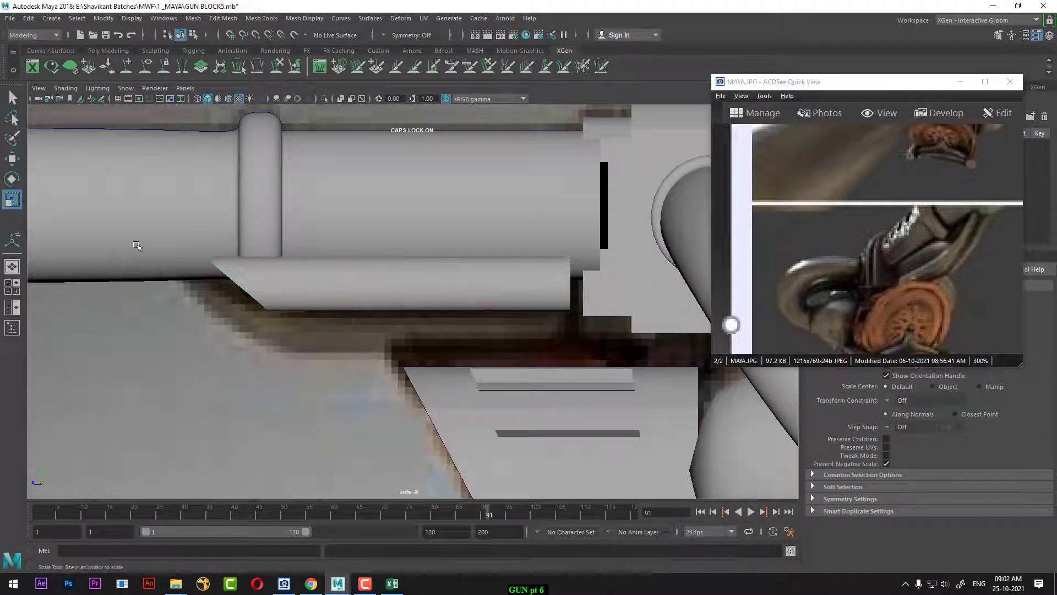
click(51, 18)
mouse_move(103, 101)
click(218, 111)
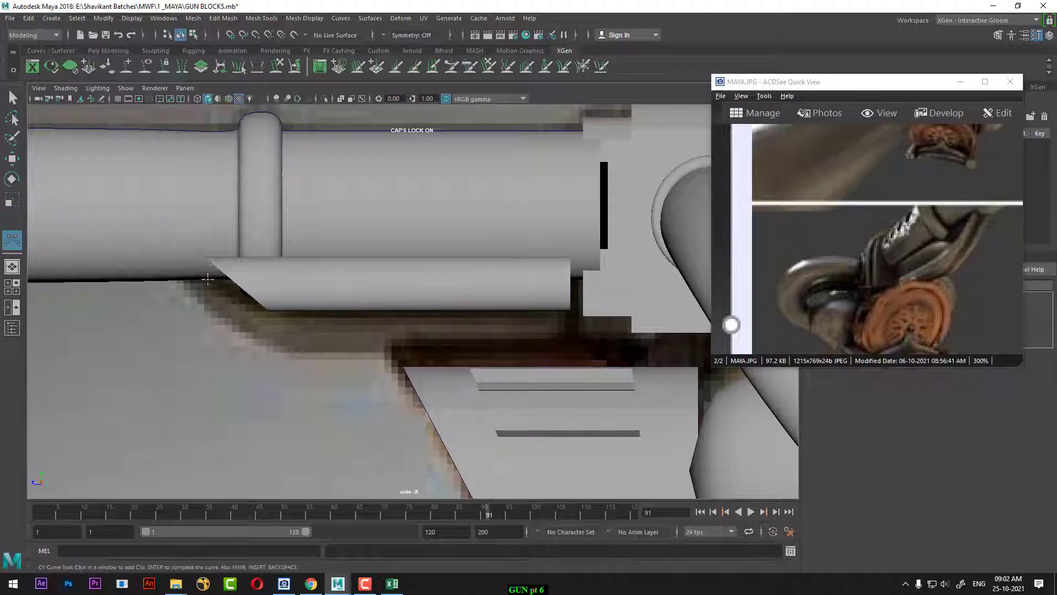
click(198, 277)
click(219, 297)
middle_drag(220, 297, 246, 320)
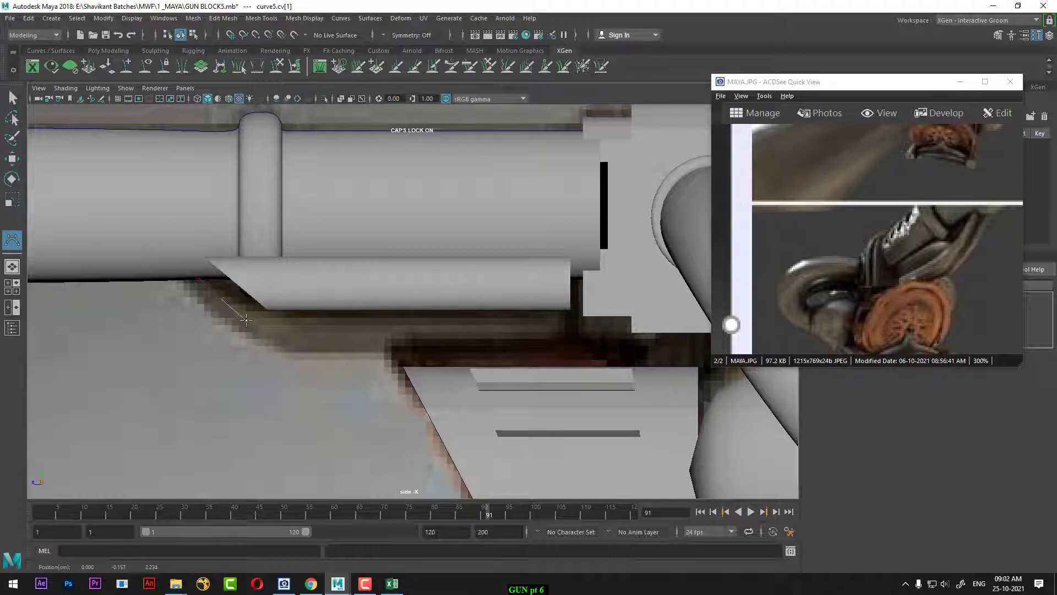
click(277, 335)
click(273, 335)
- Extend the curve straight back along the lower edge of the part to the receiver and finish it
click(319, 338)
drag(372, 335, 423, 334)
click(428, 338)
key(BackSpace)
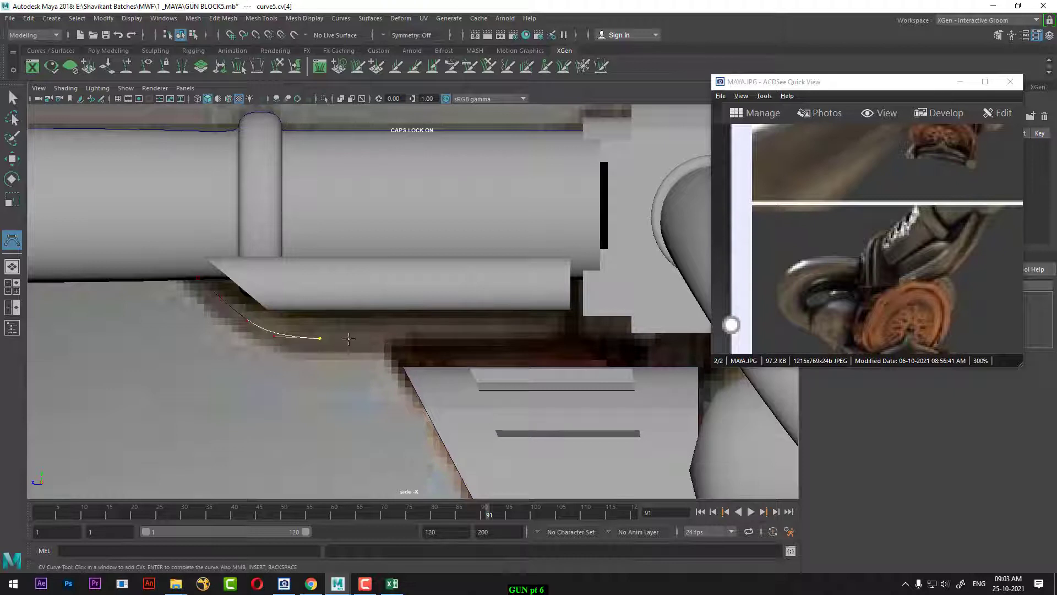
click(444, 338)
drag(531, 329, 546, 327)
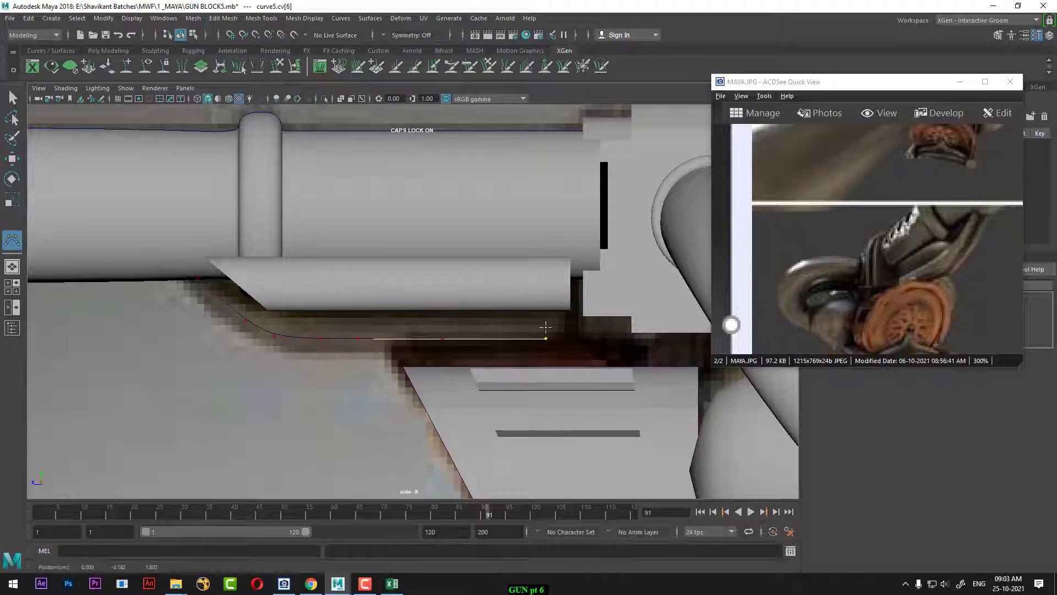
click(573, 333)
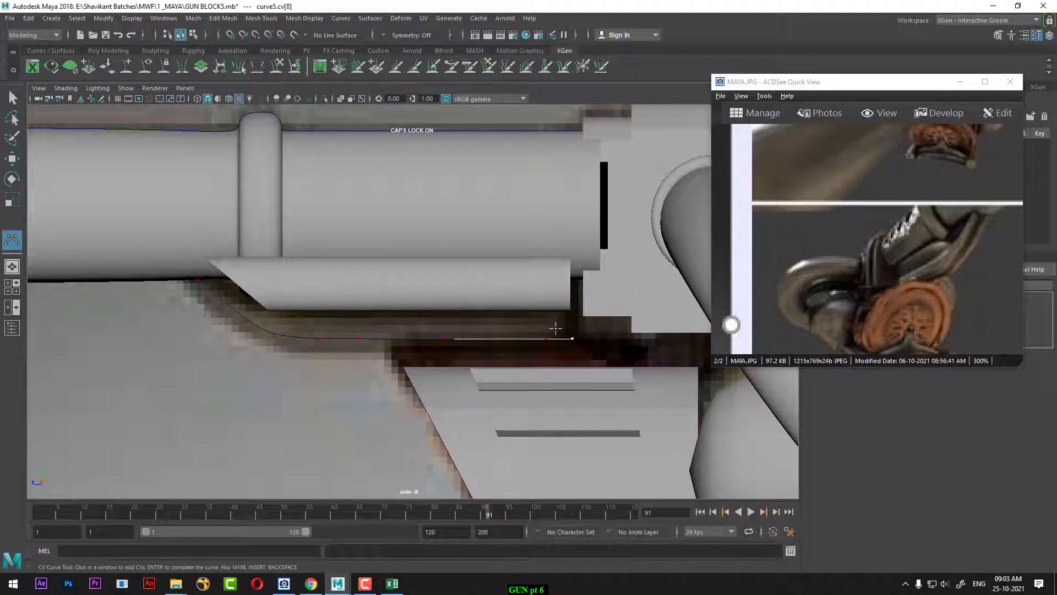
key(backslash)
key(Return)
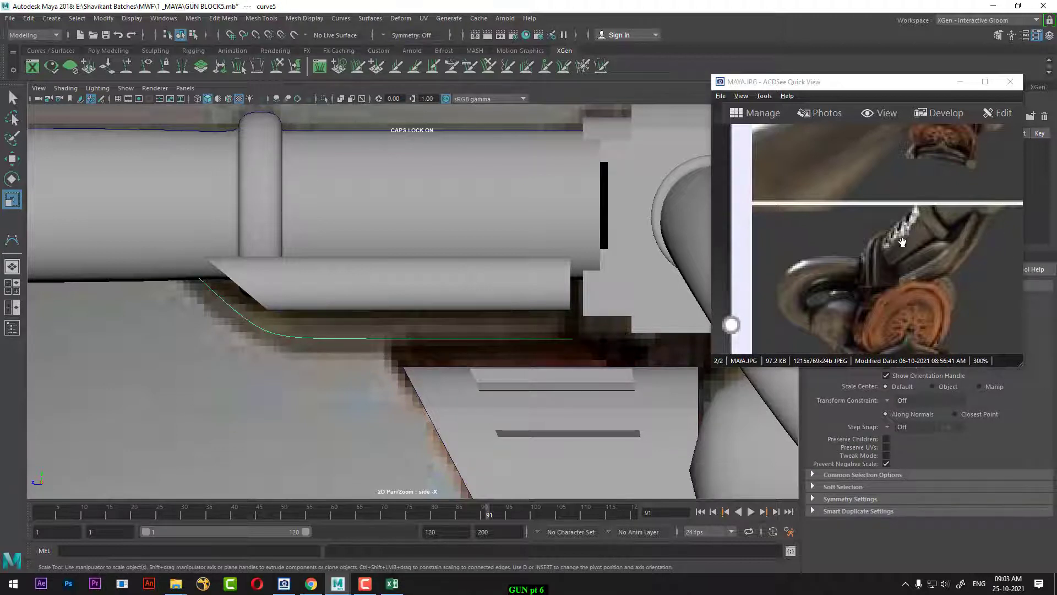
drag(966, 267, 901, 262)
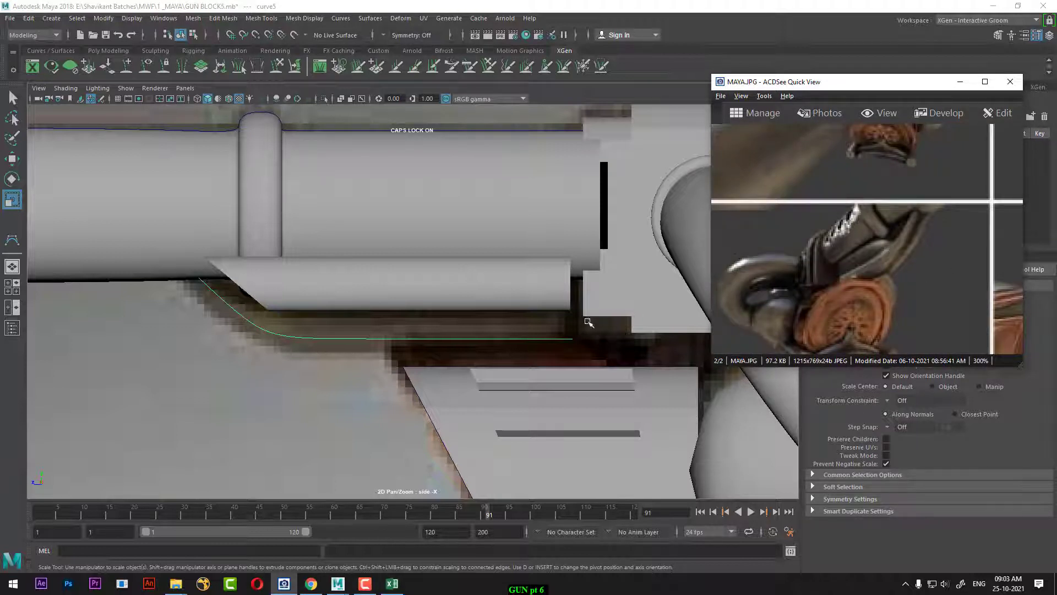
scroll(444, 365, down, 1)
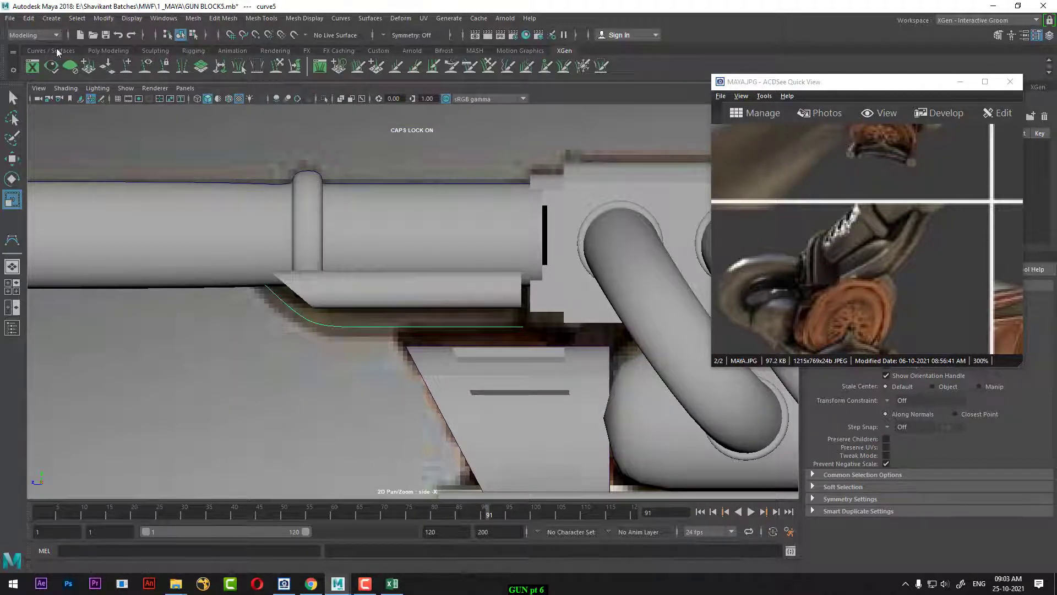
key(space)
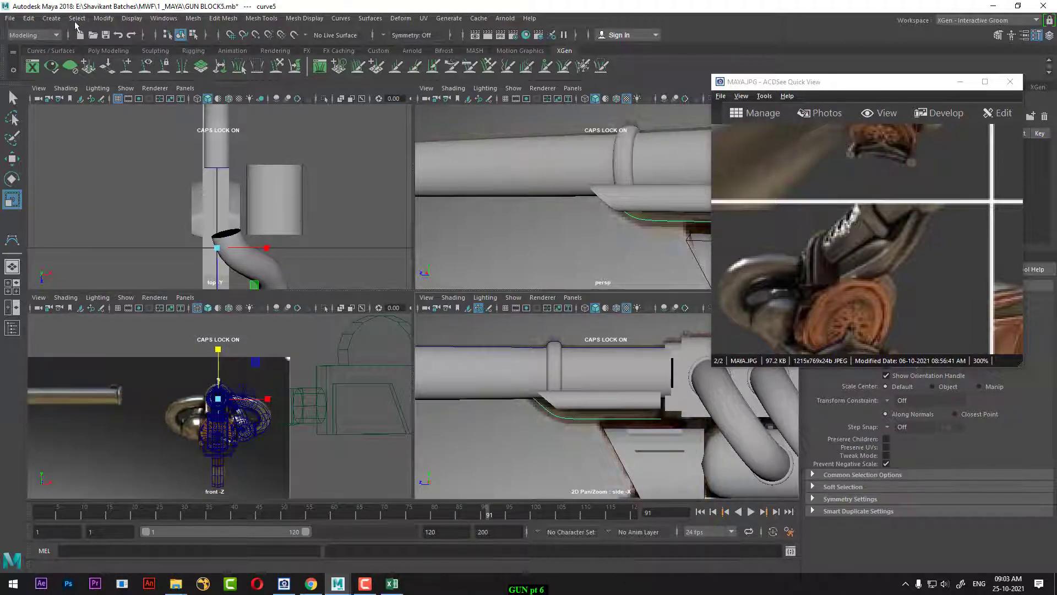
click(51, 18)
mouse_move(94, 57)
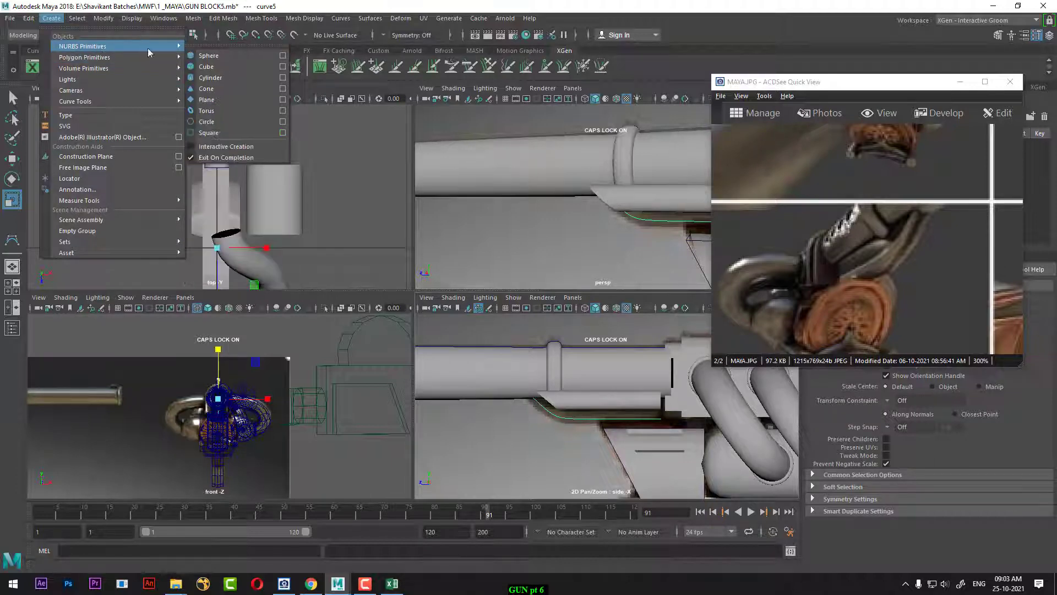
click(222, 134)
scroll(498, 381, down, 5)
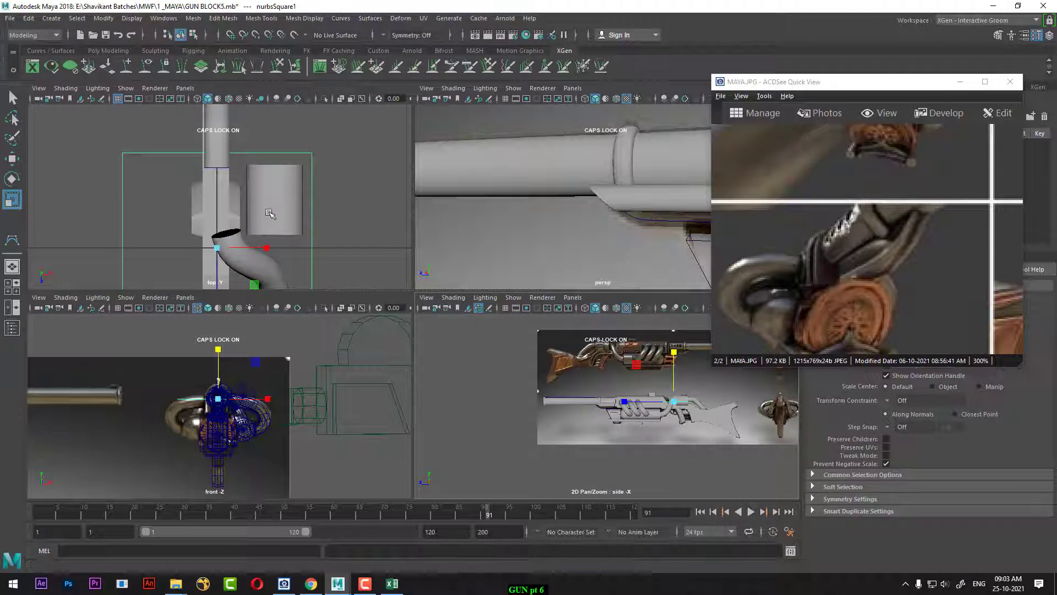
alt+middle_drag(270, 226, 273, 155)
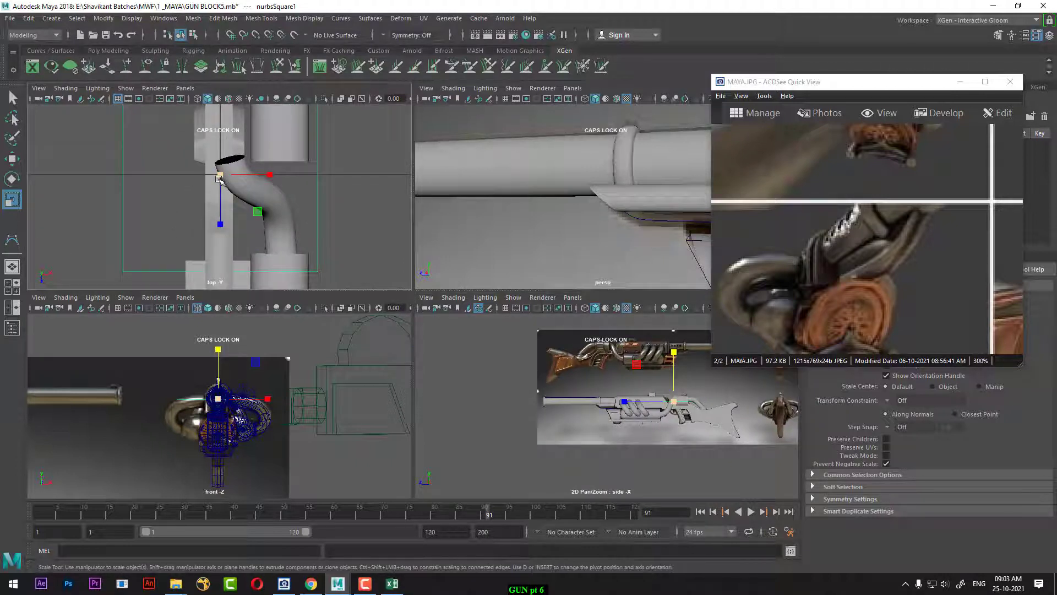
key(Delete)
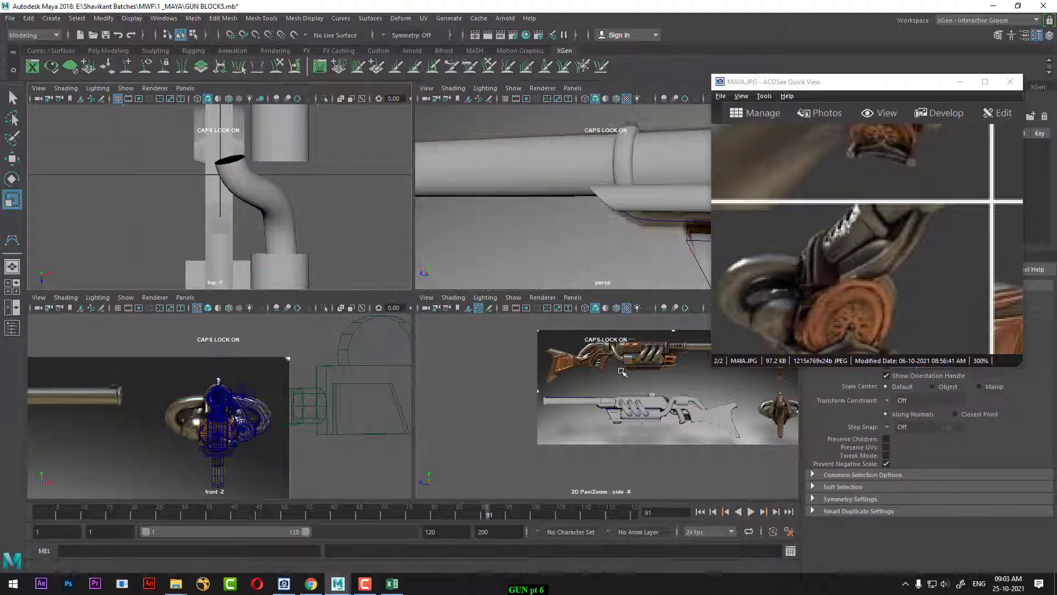
- Hide the barrel, coil pipes and other front parts of the rifle to uncover the reference image
scroll(610, 411, up, 1)
scroll(610, 411, up, 5)
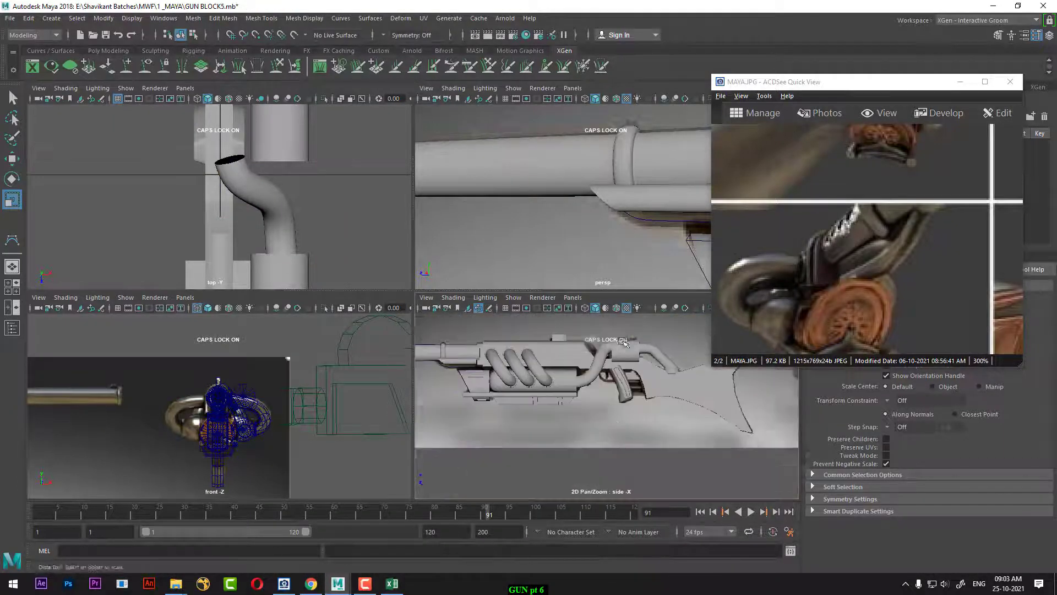
scroll(552, 435, up, 6)
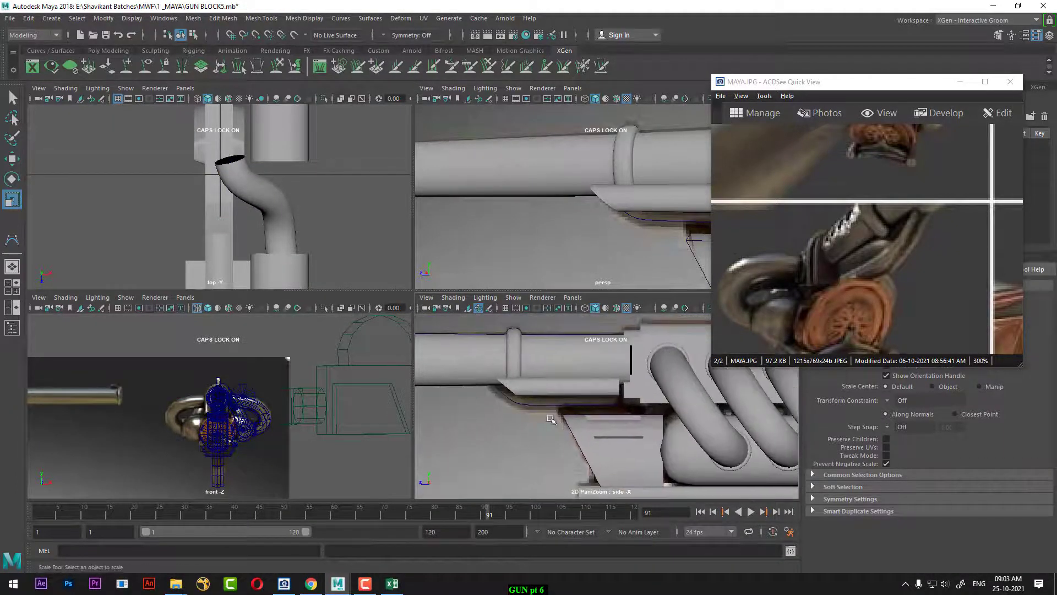
scroll(281, 394, up, 2)
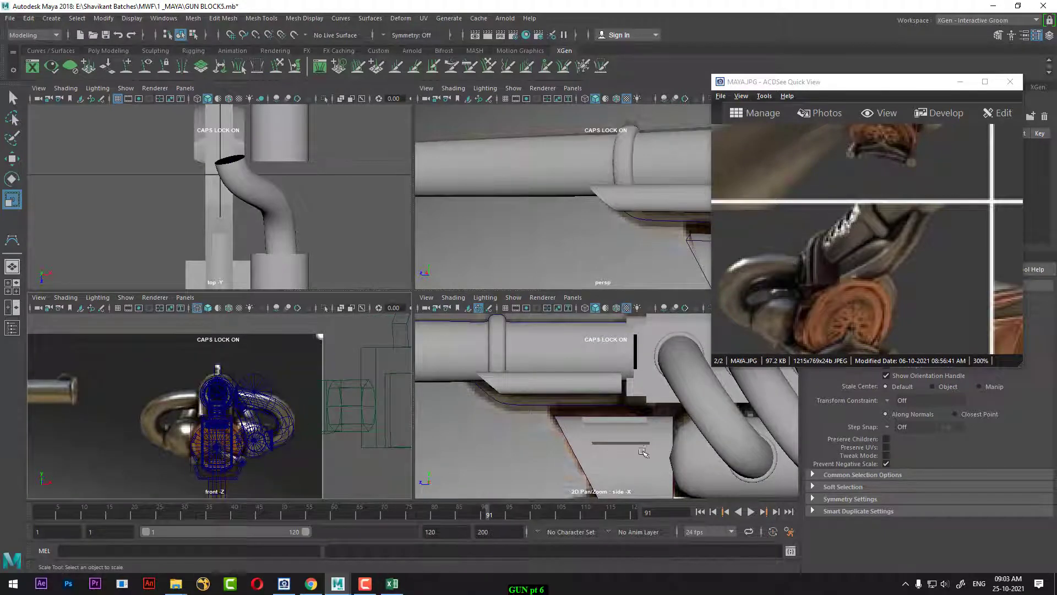
scroll(557, 387, down, 4)
click(647, 400)
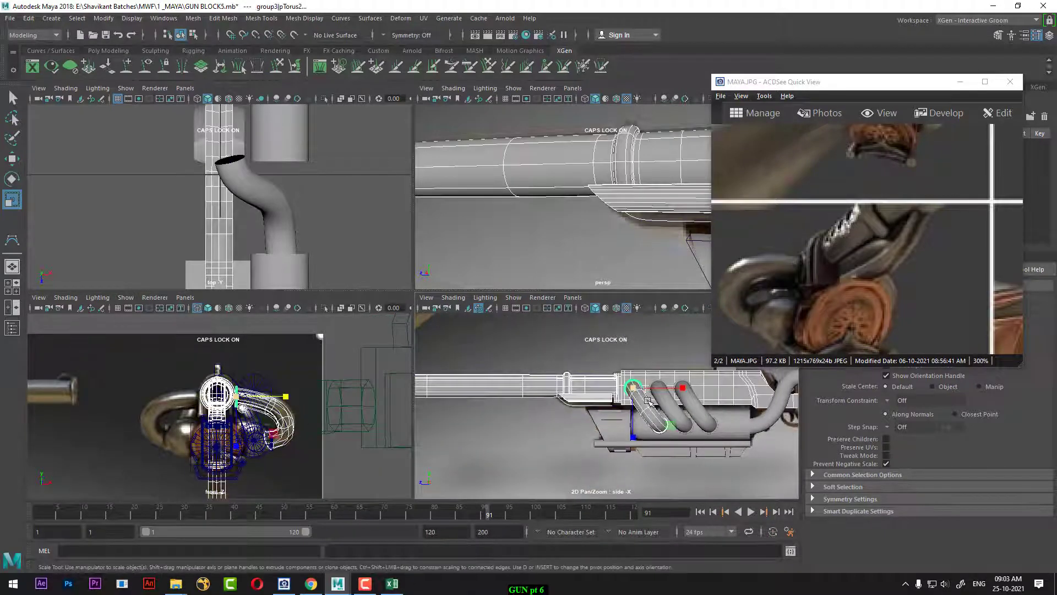
key(h)
drag(743, 413, 589, 414)
key(h)
key(h)
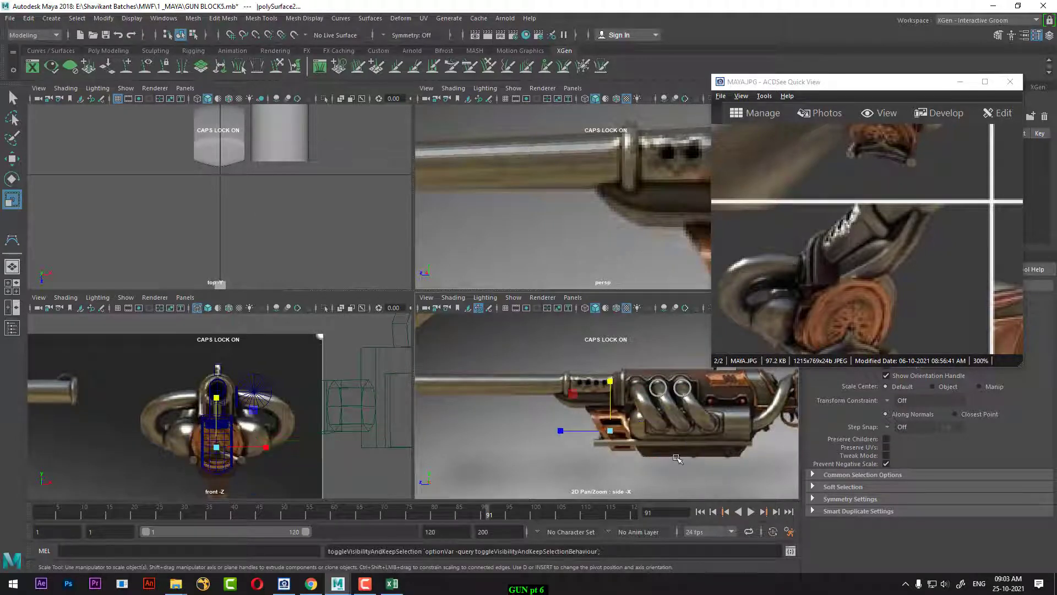
- Hide the remaining rear parts around the grip and try to select the traced curve under the barrel
alt+right_drag(229, 398, 254, 425)
alt+middle_drag(645, 440, 527, 440)
alt+drag(527, 440, 461, 440)
alt+right_drag(461, 440, 418, 432)
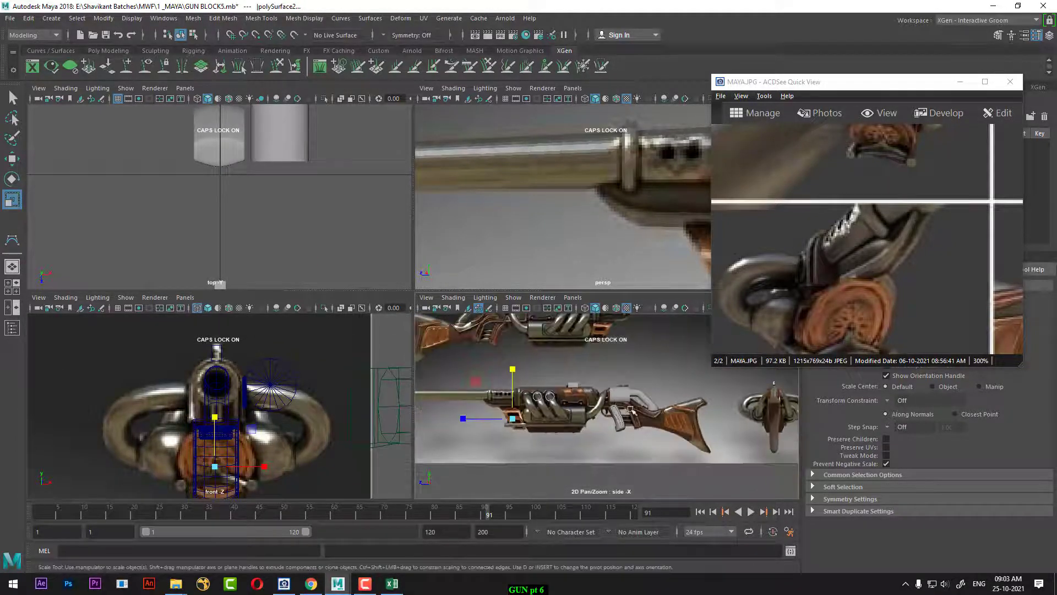
drag(603, 365, 668, 432)
drag(570, 365, 692, 446)
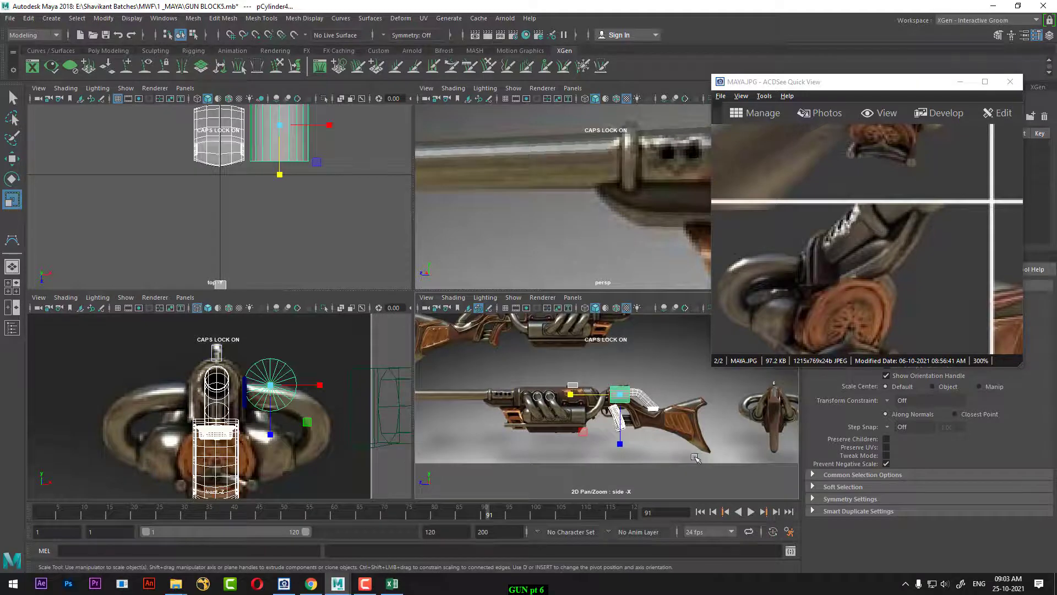
key(h)
alt+right_drag(477, 401, 533, 464)
alt+middle_drag(534, 464, 627, 454)
alt+right_drag(627, 454, 663, 451)
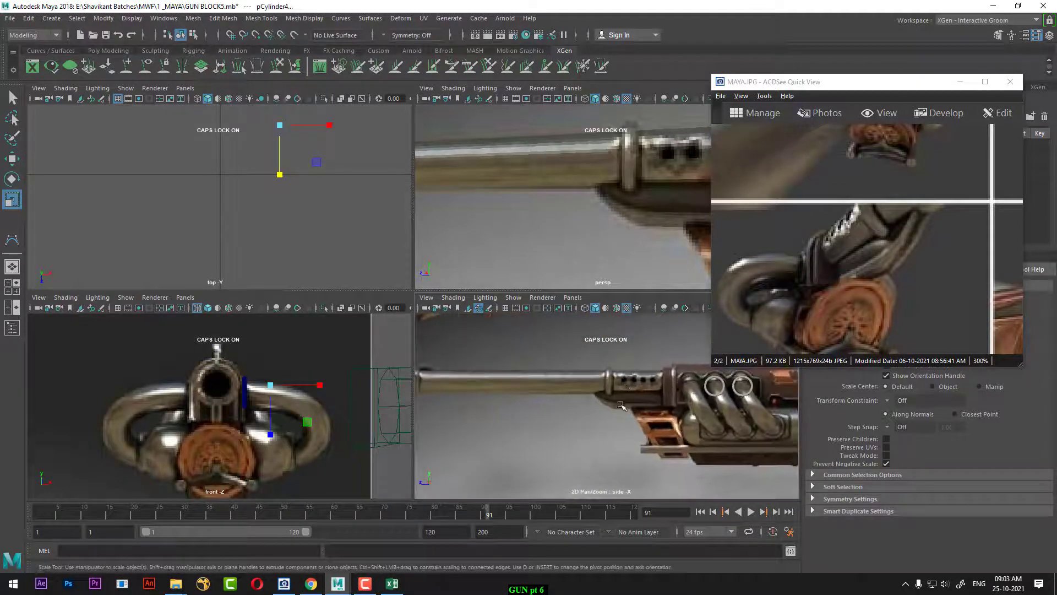
click(621, 439)
drag(645, 390, 600, 443)
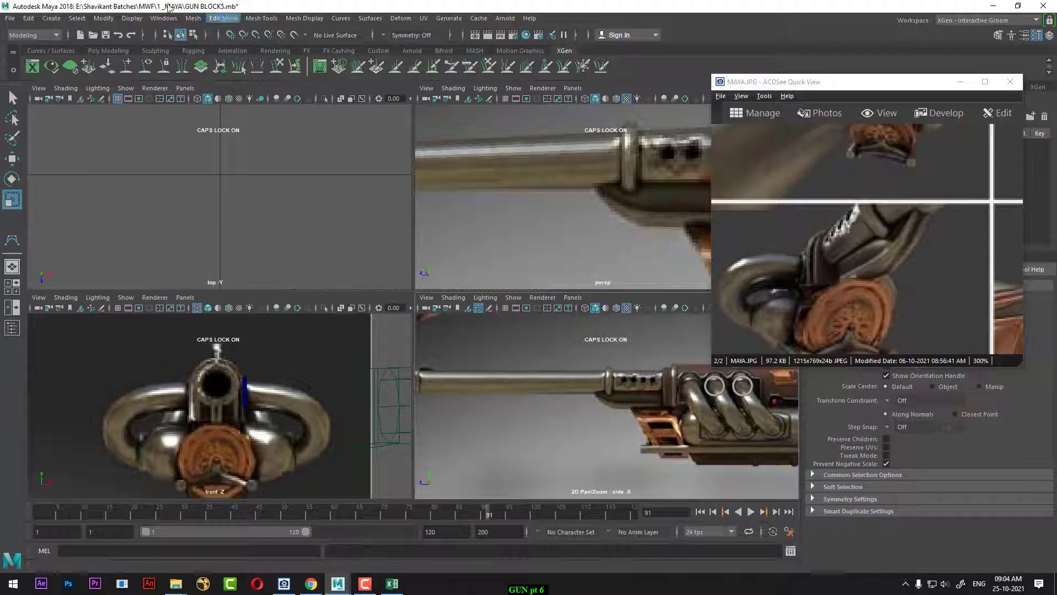
- Show all hidden objects in the scene again
click(132, 18)
mouse_move(164, 88)
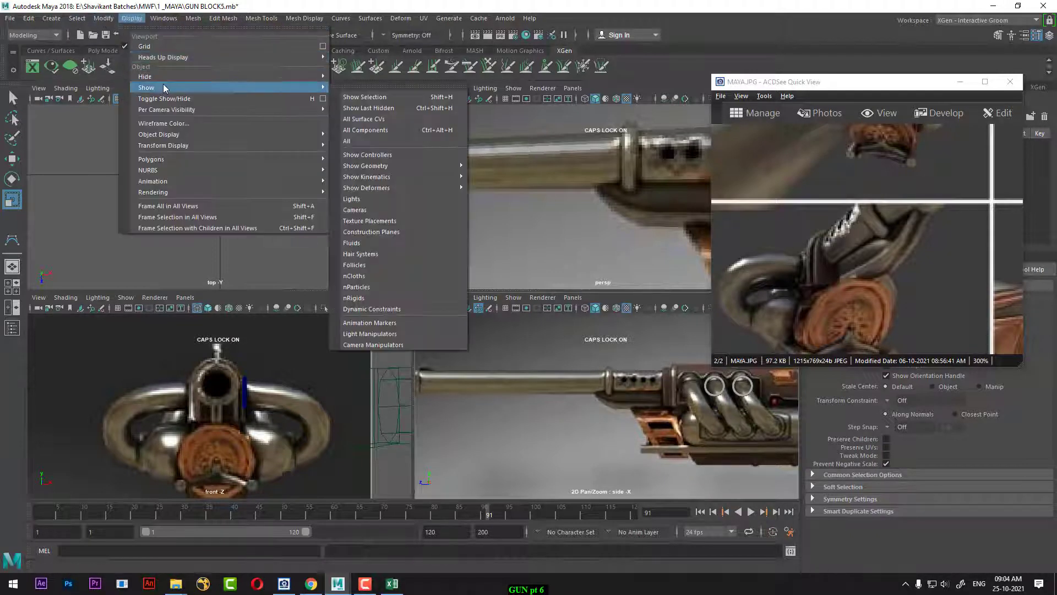
click(353, 141)
click(604, 437)
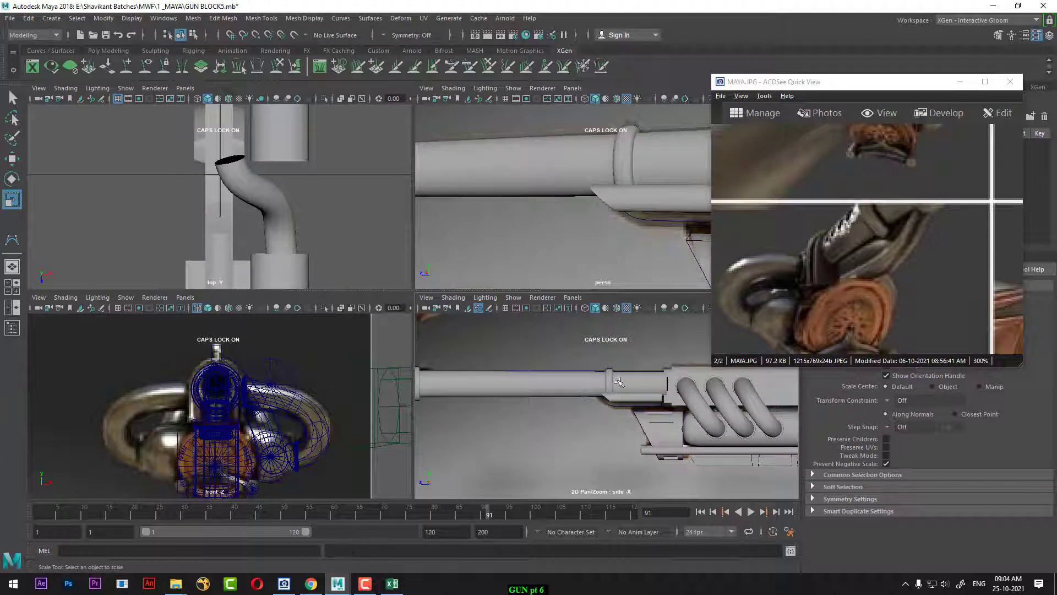
- Expand the selection mask options and exclude curve objects from selection
click(598, 369)
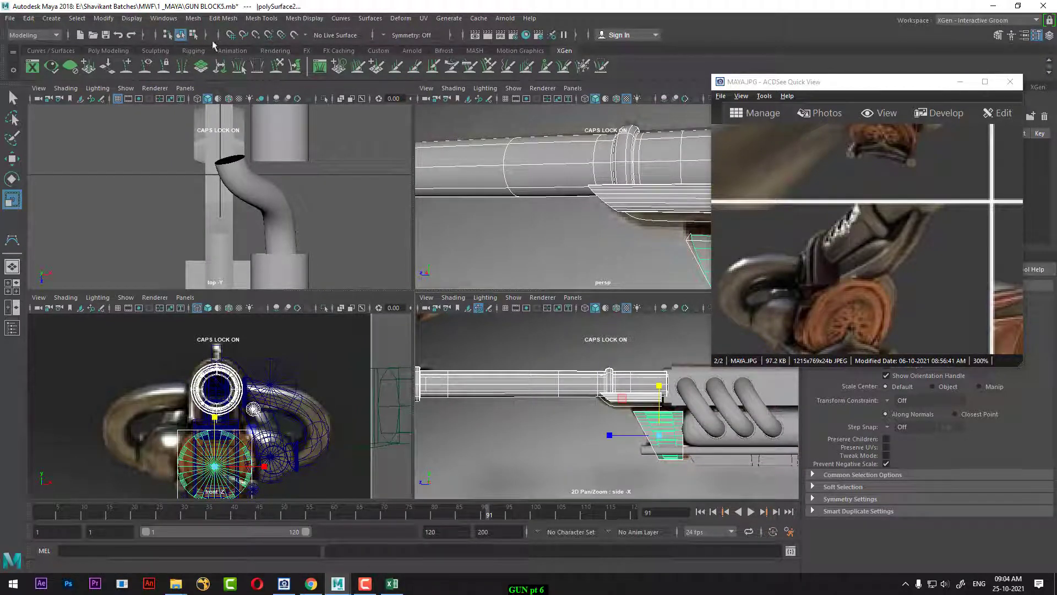
click(155, 35)
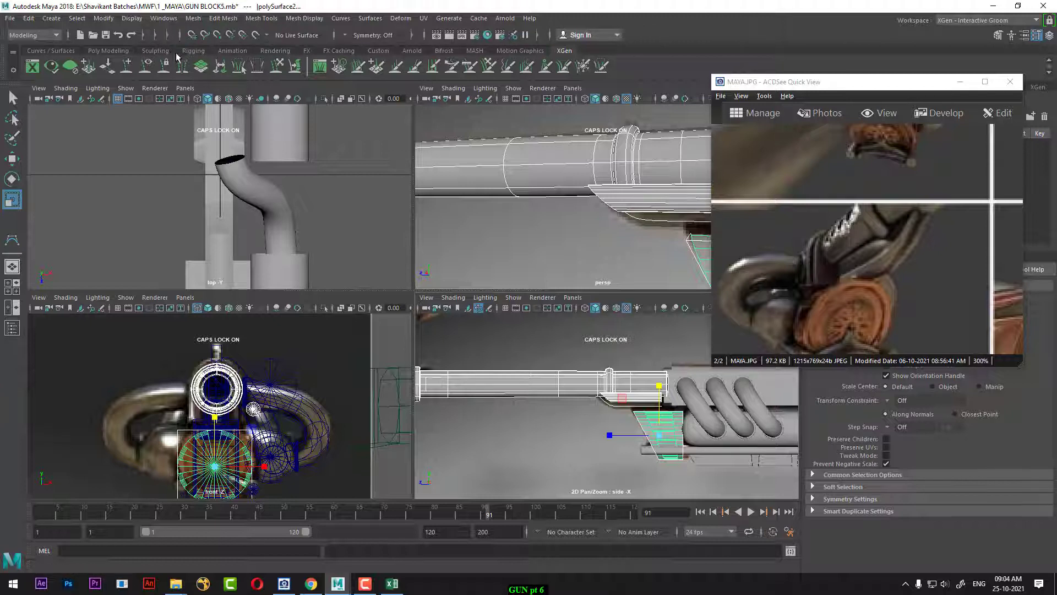
click(146, 35)
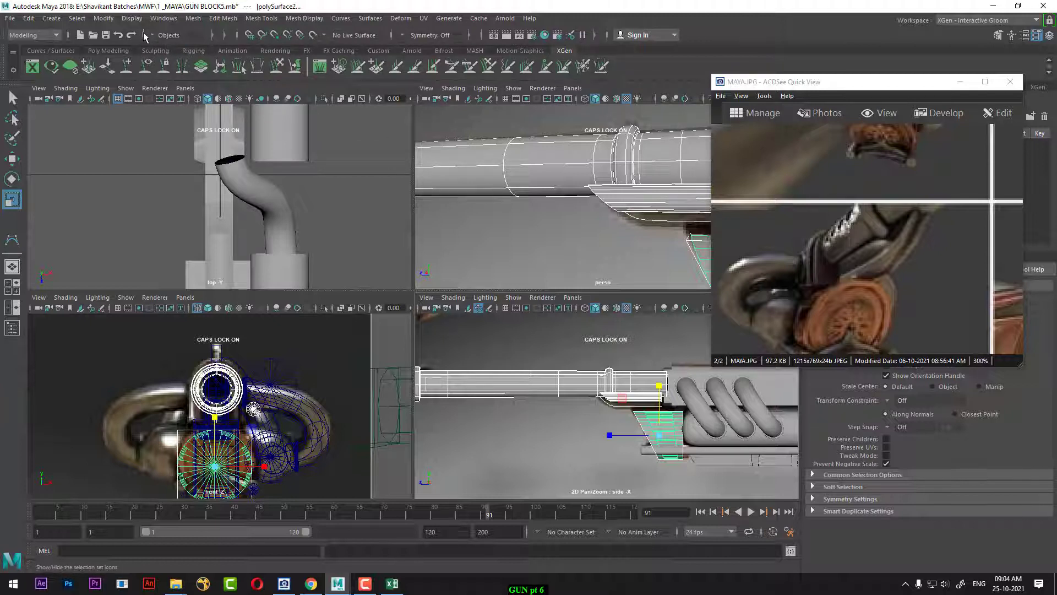
click(222, 35)
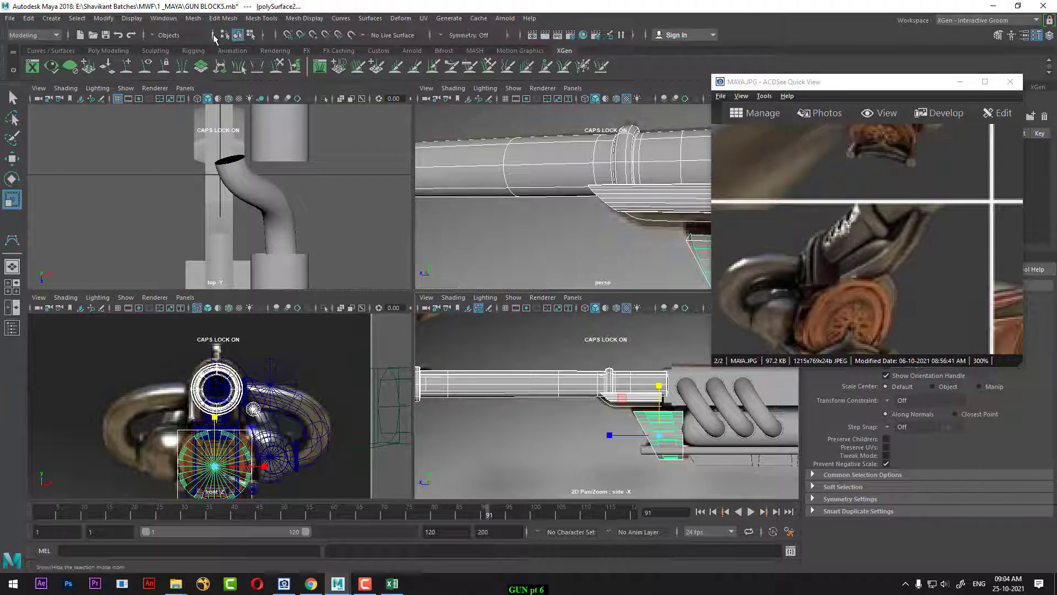
click(263, 36)
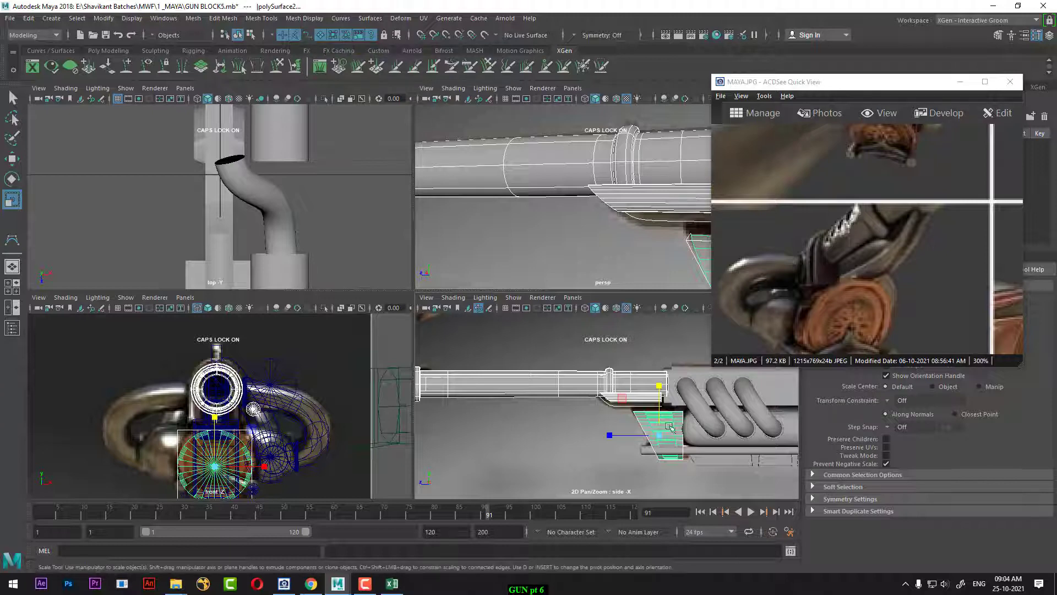
- Hide the front rifle meshes and the remaining rear ones in the side view, leaving the curves displayed over the reference
drag(538, 344, 719, 504)
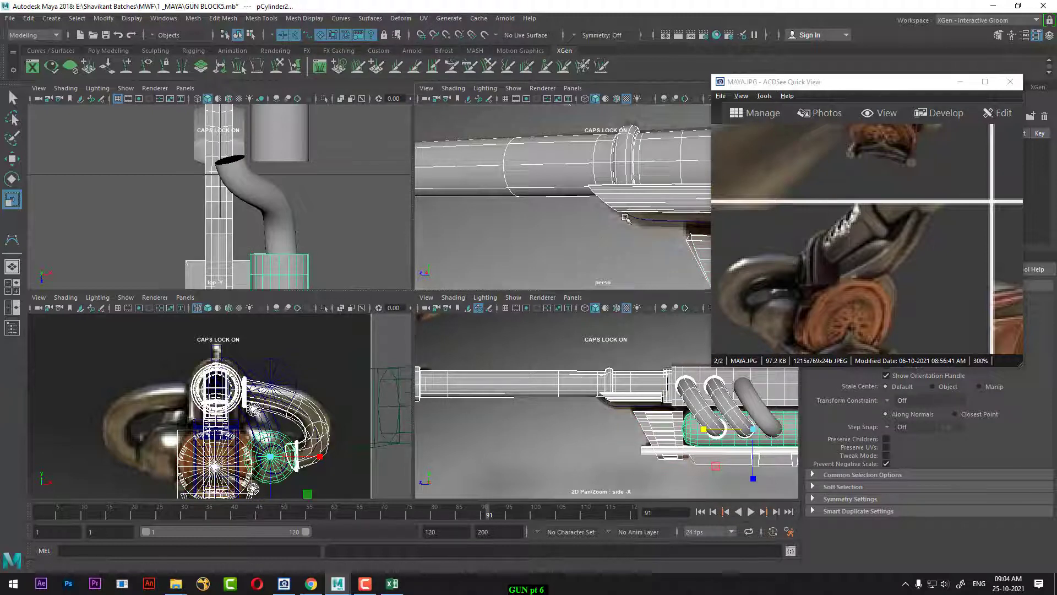
alt+middle_drag(633, 219, 548, 189)
alt+drag(548, 189, 605, 242)
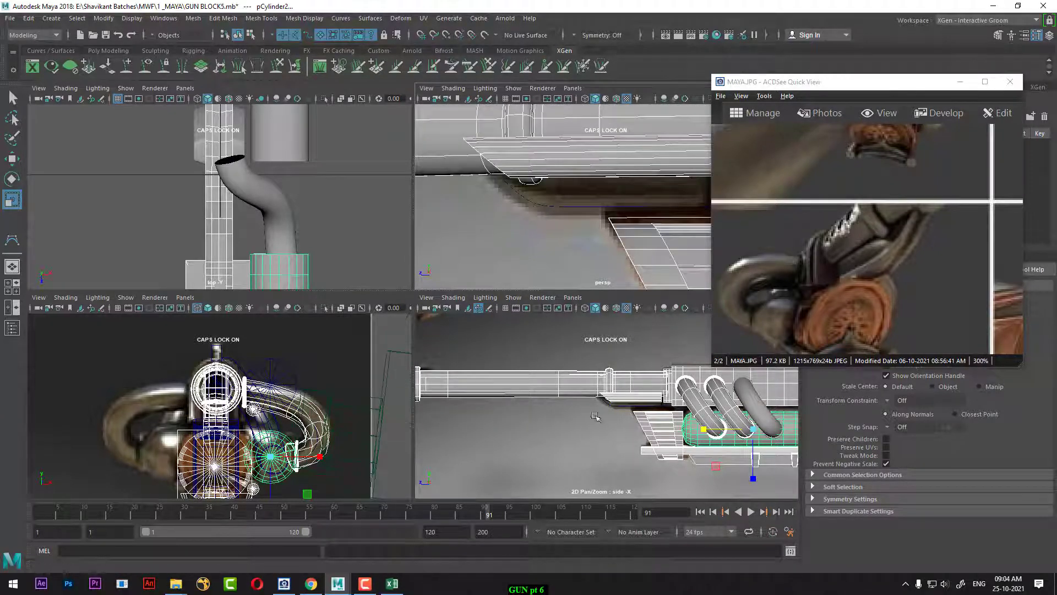
key(h)
alt+middle_drag(593, 392, 595, 400)
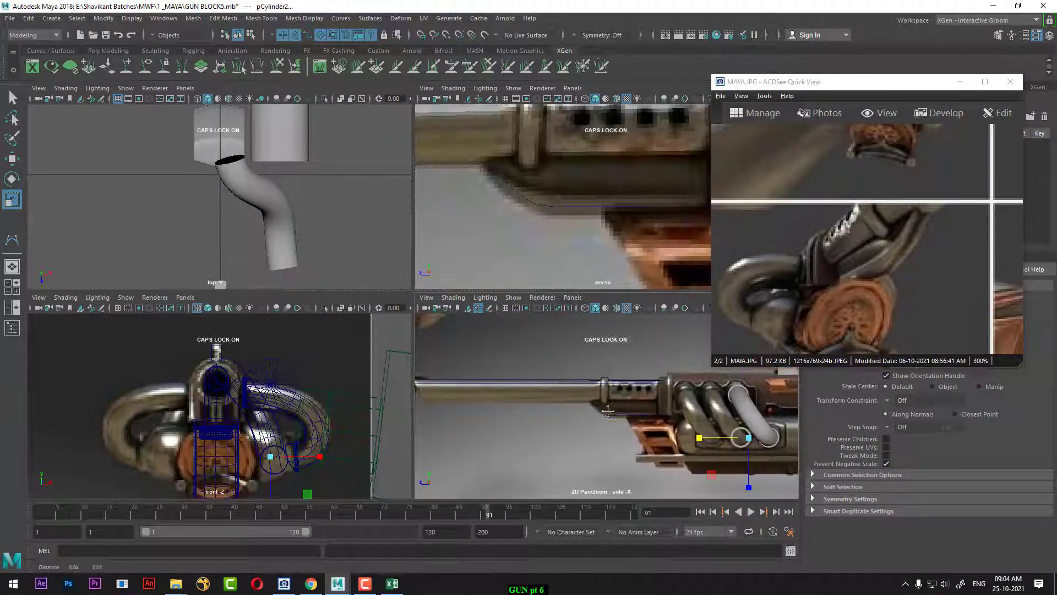
alt+right_drag(622, 411, 599, 418)
alt+middle_drag(599, 418, 542, 408)
drag(583, 353, 777, 487)
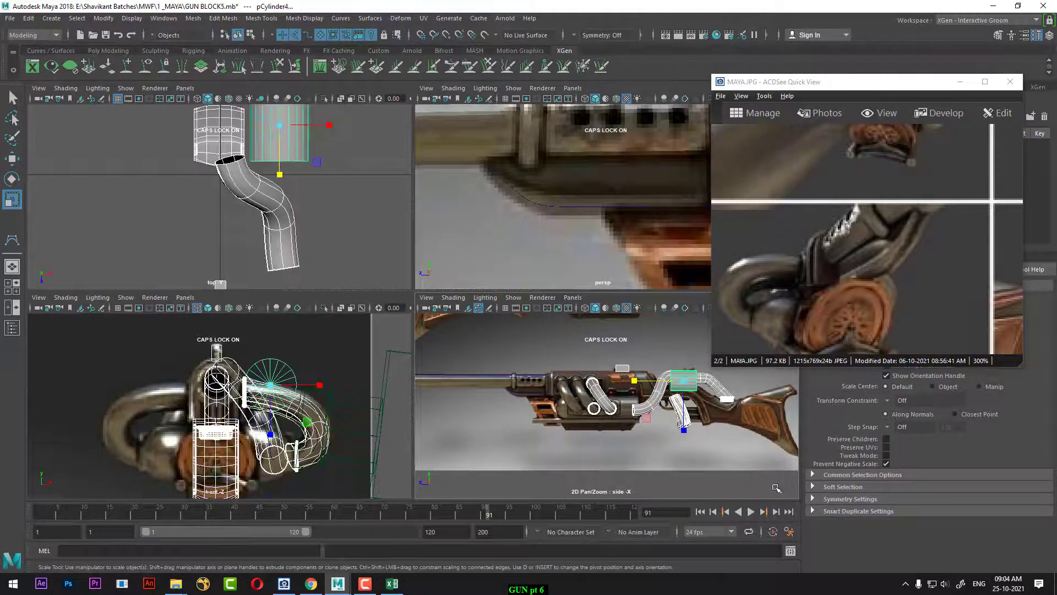
key(h)
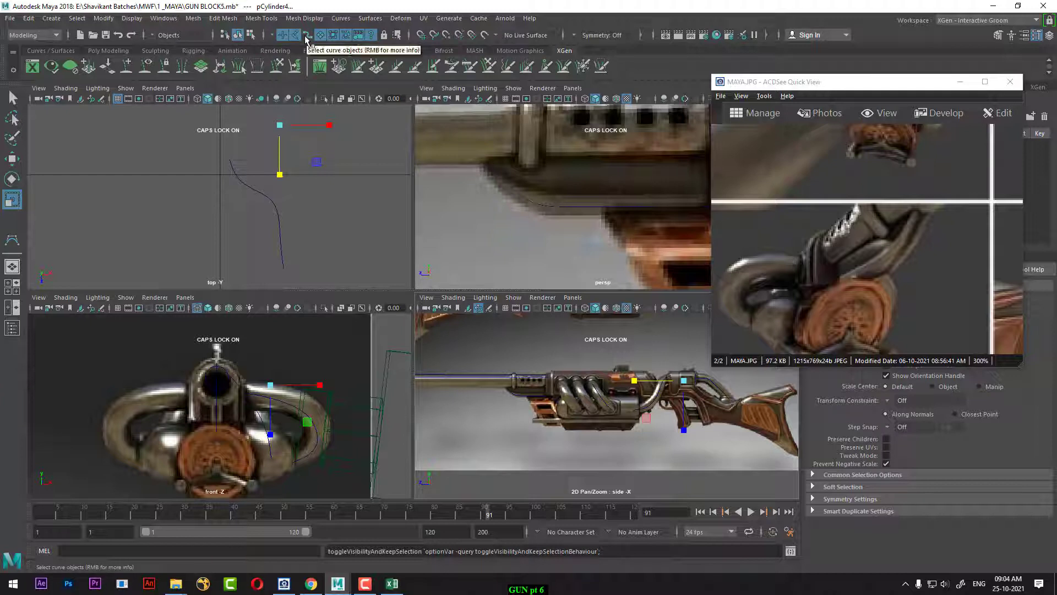
- Select the curves along the front barrel and examine the traced under-barrel curve in the side and front views
drag(550, 354, 507, 450)
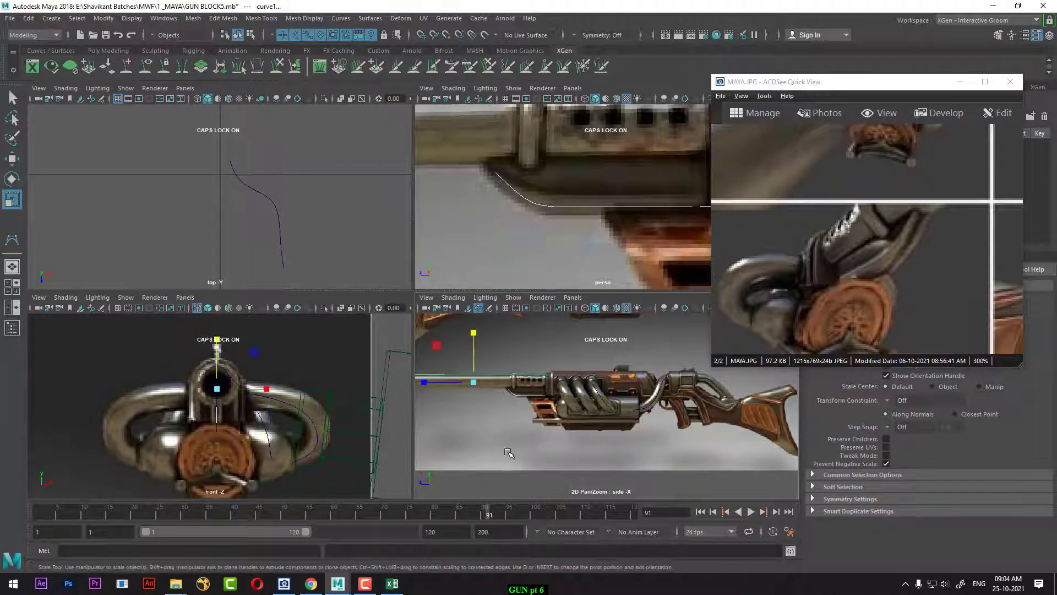
scroll(511, 453, up, 6)
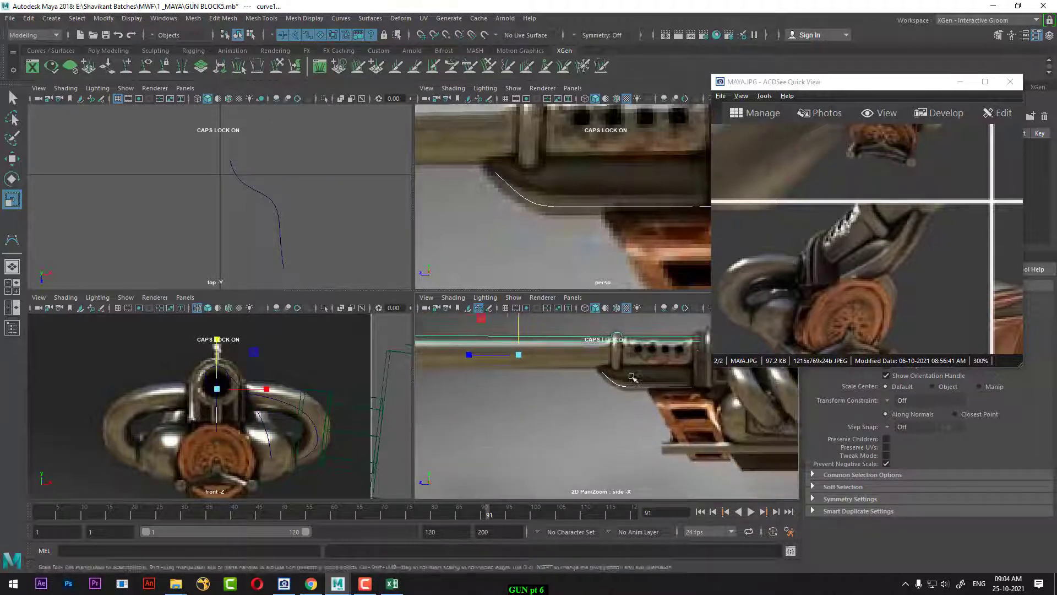
scroll(265, 463, up, 4)
scroll(264, 462, up, 5)
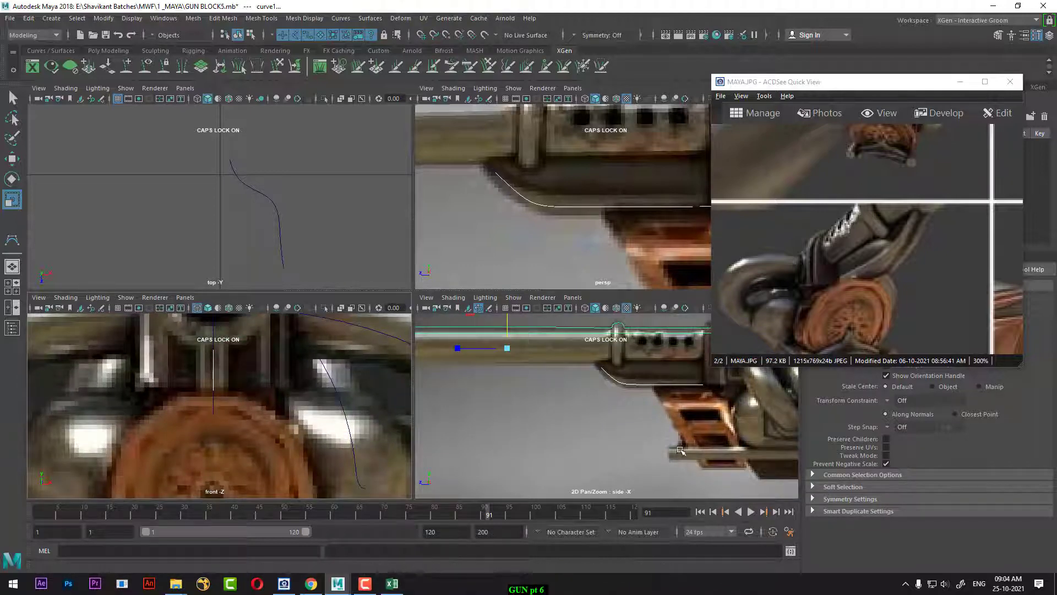
scroll(632, 453, up, 2)
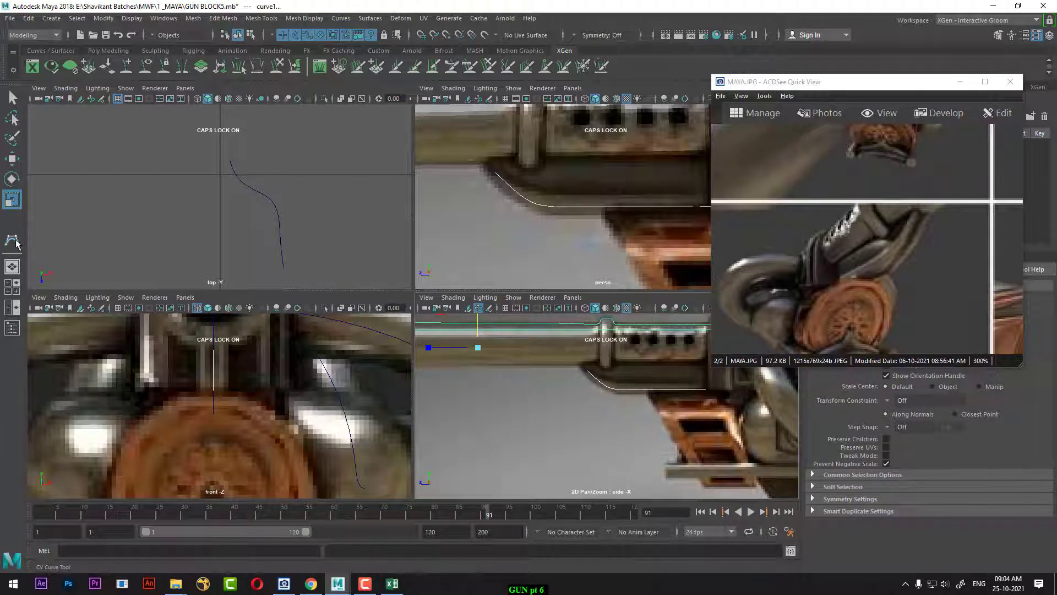
- Begin a CV curve in the front view, tracing the under-barrel part's left edge down around its lower corner above the round wooden piece
click(50, 18)
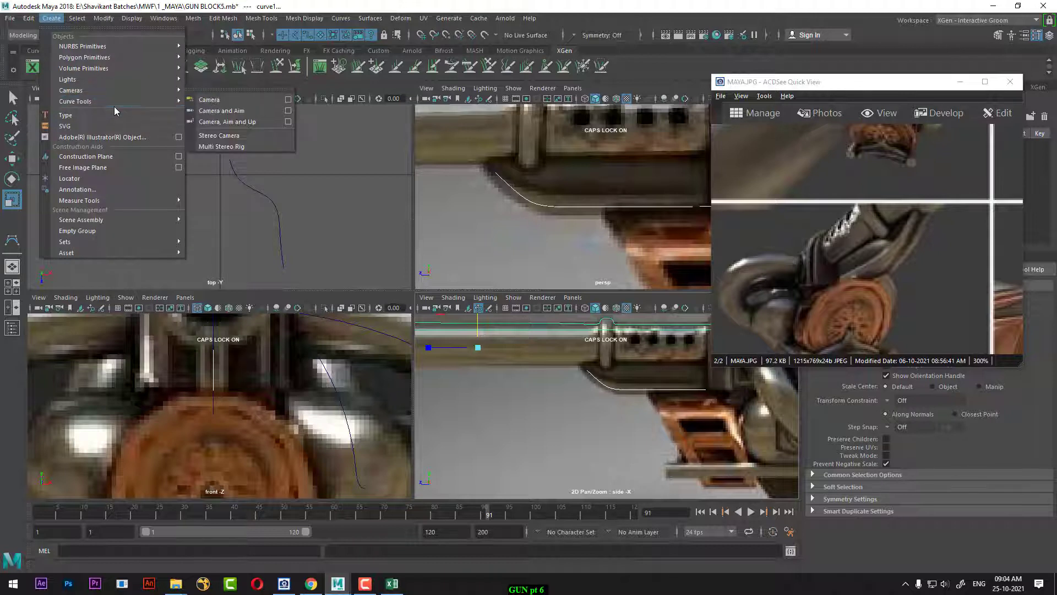
mouse_move(119, 102)
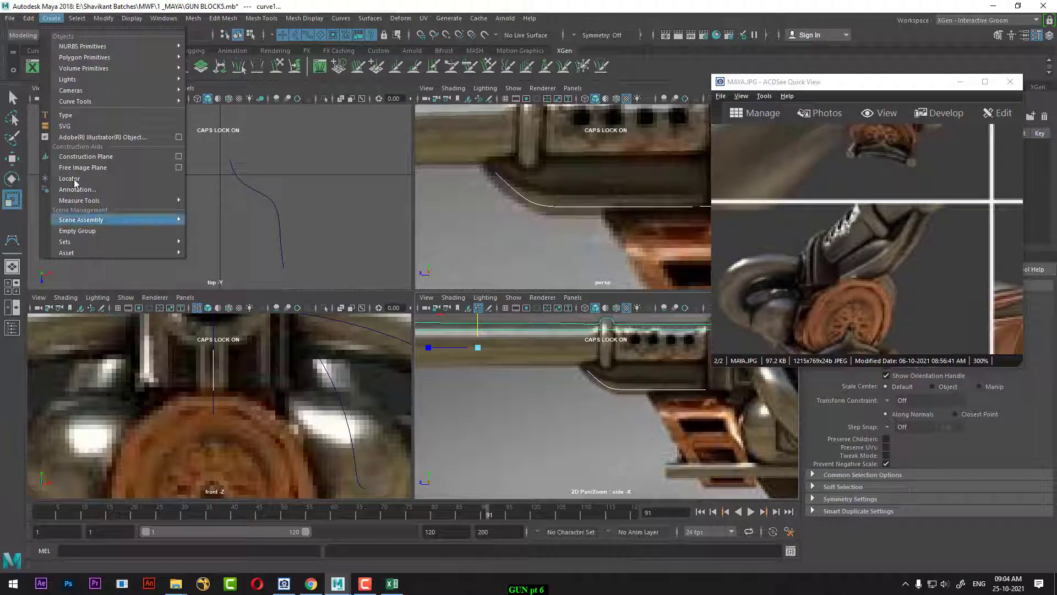
click(218, 110)
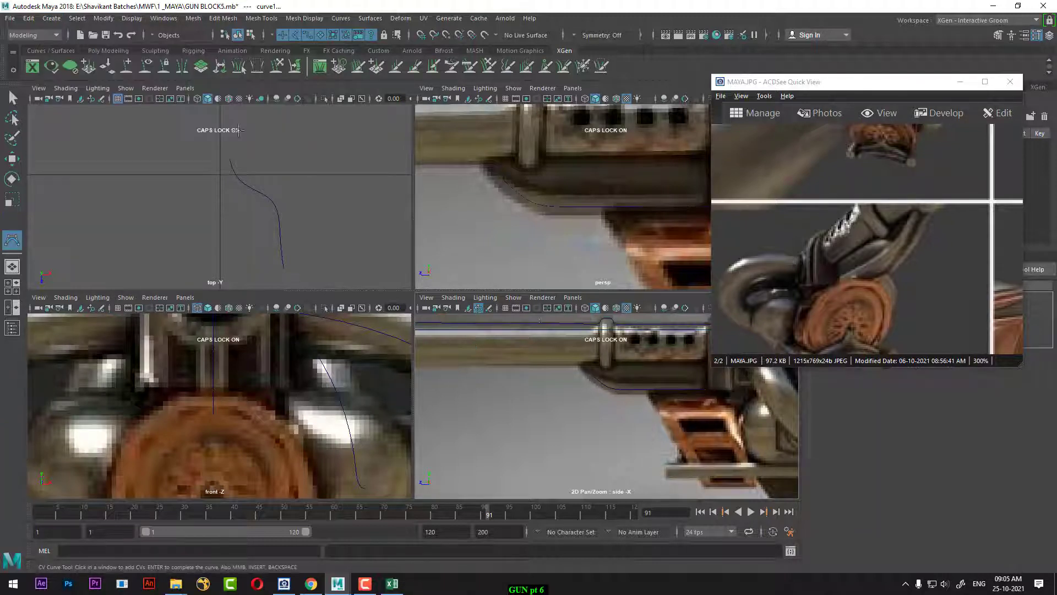
scroll(510, 460, up, 2)
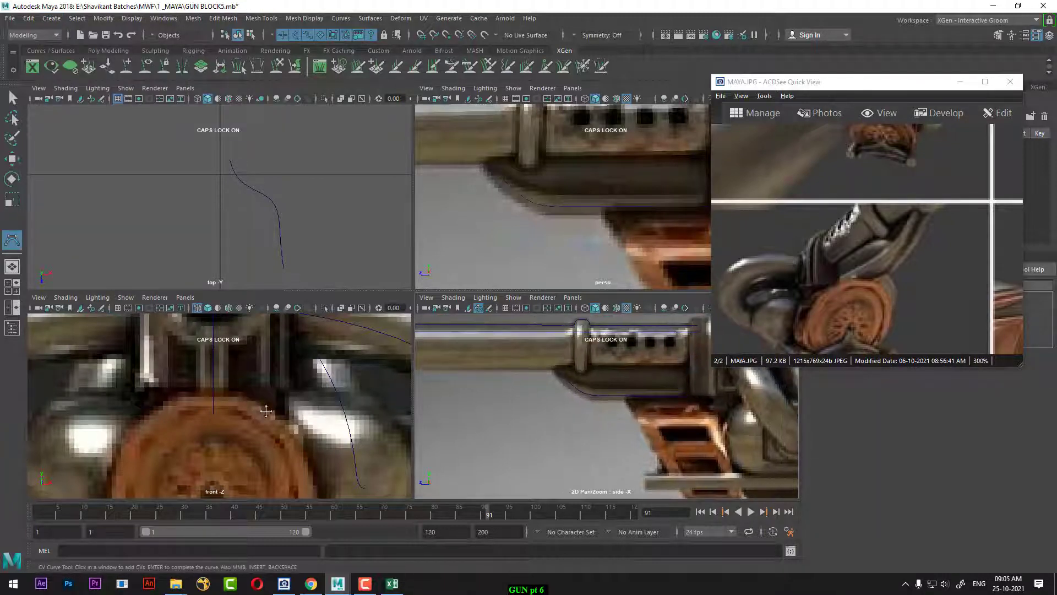
scroll(256, 405, up, 2)
scroll(271, 385, up, 3)
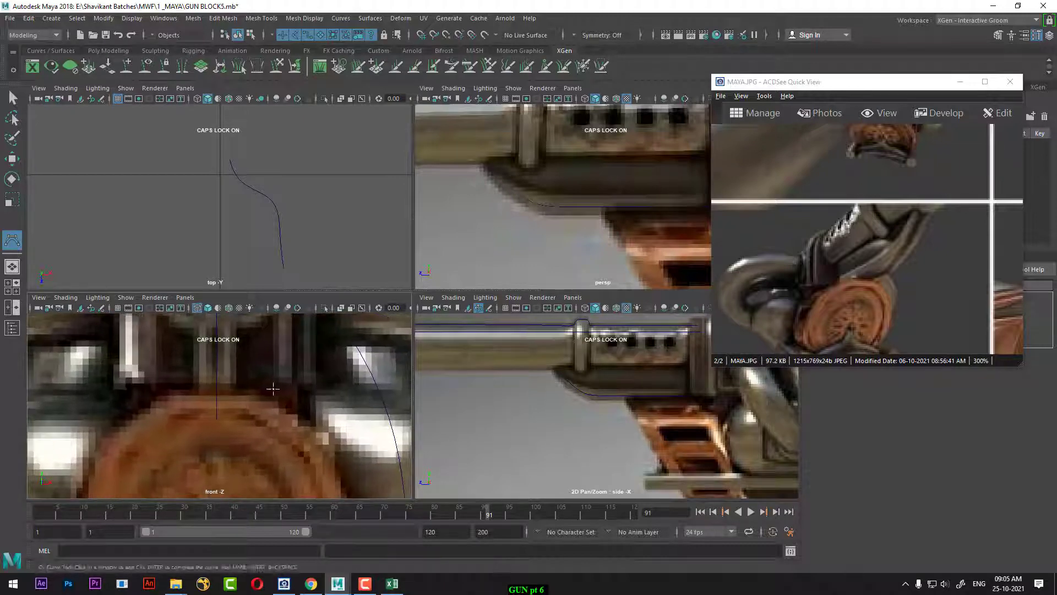
click(133, 364)
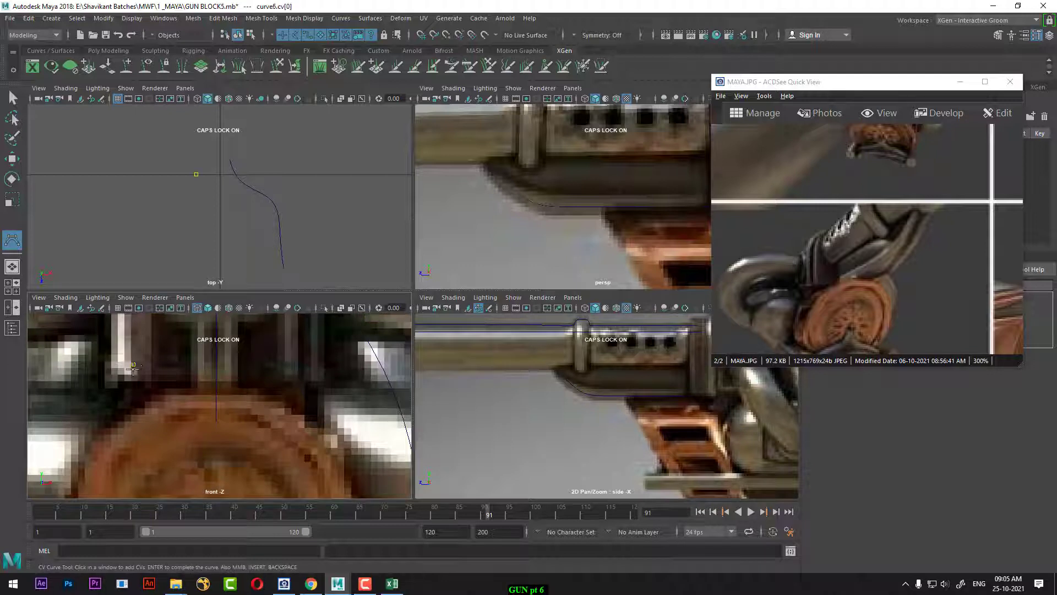
click(134, 390)
click(134, 403)
click(145, 407)
drag(146, 407, 142, 407)
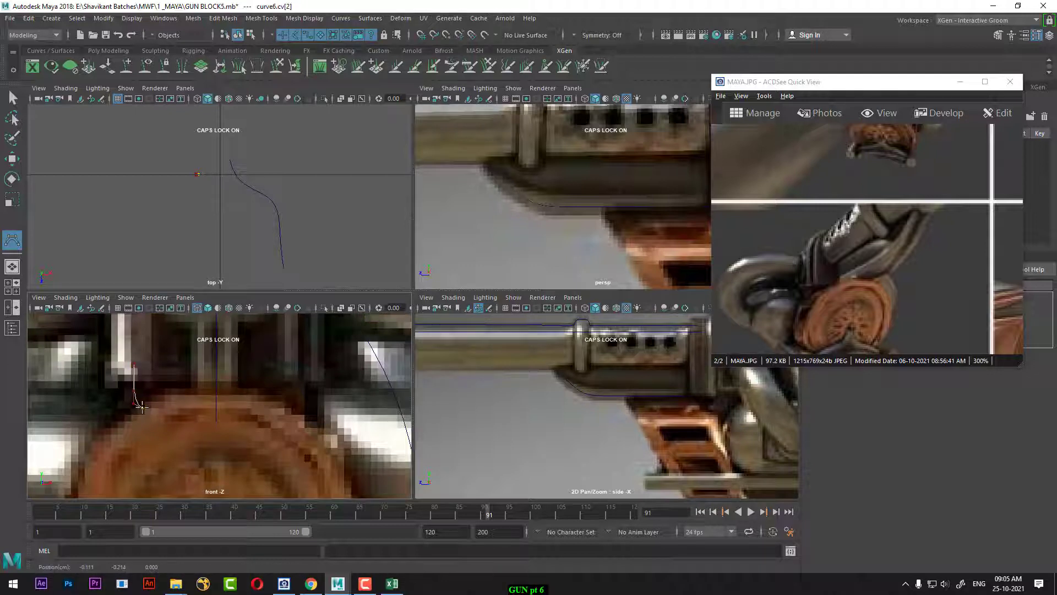
- Trace the notched lower edge of the block above the wooden disc with CV curve points, from the lower-left foot to the lower-right corner
click(152, 407)
click(154, 407)
click(152, 399)
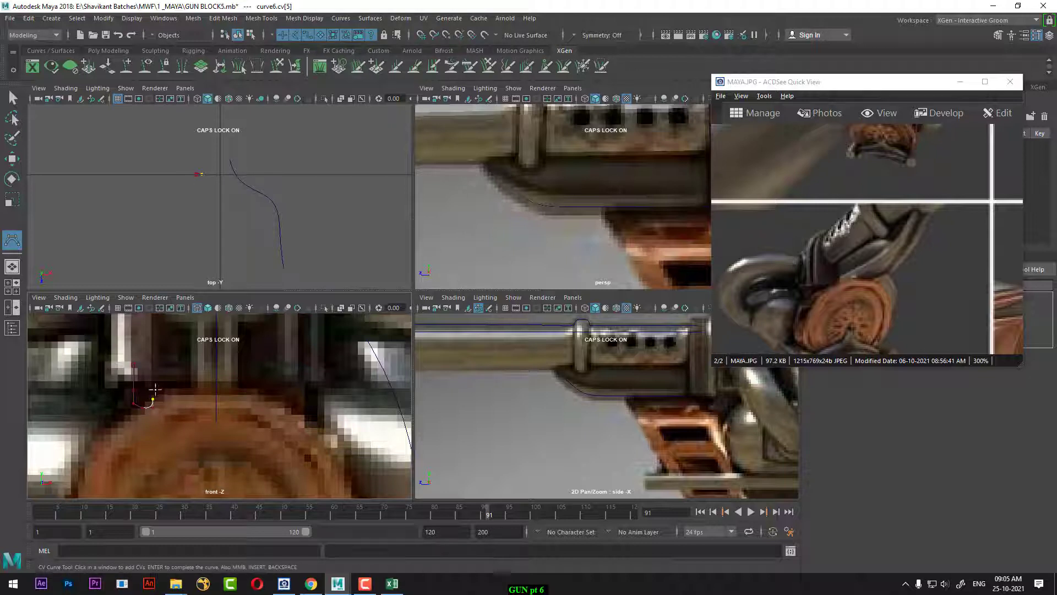
click(152, 385)
click(162, 385)
click(172, 384)
click(181, 385)
click(189, 392)
click(196, 394)
click(212, 393)
click(225, 392)
click(233, 391)
click(237, 385)
click(280, 385)
click(280, 390)
click(280, 394)
click(303, 393)
click(321, 394)
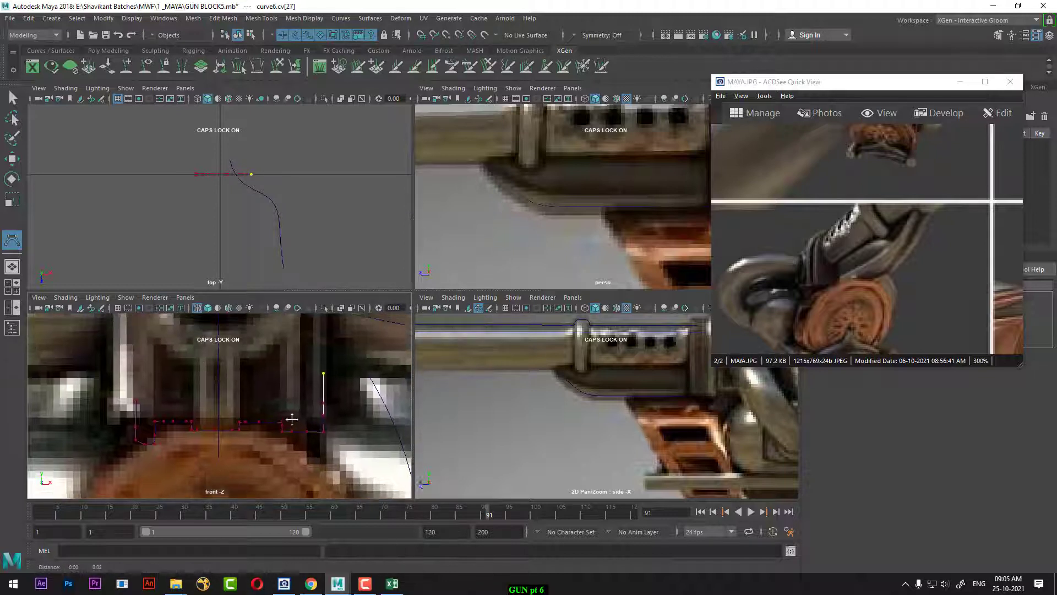
- Continue the CV curve up the block's right side and along its straight upper edge to the left side
alt+middle_drag(292, 419, 292, 428)
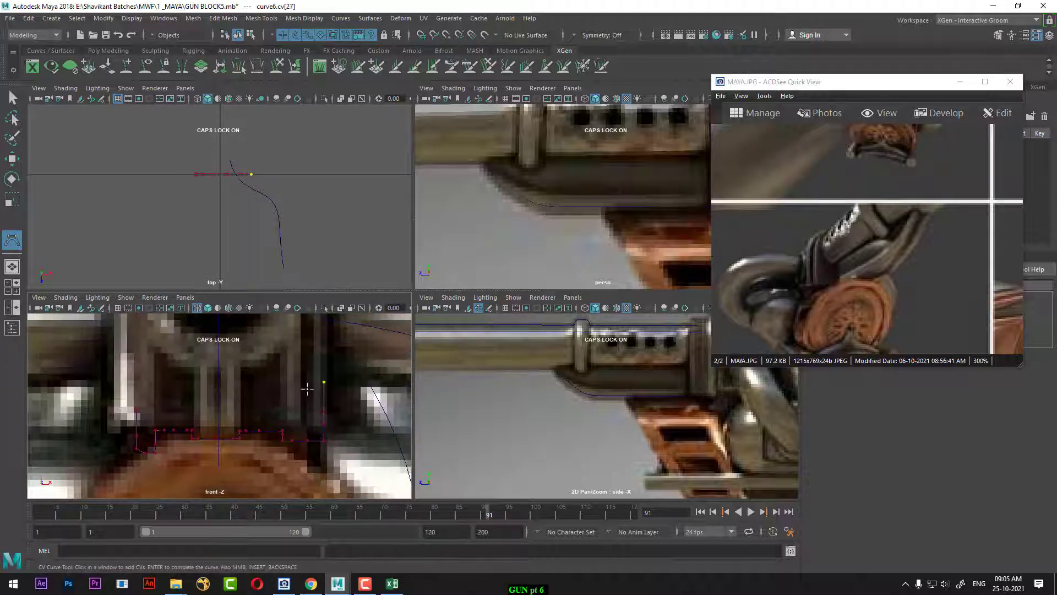
click(323, 365)
click(310, 366)
click(276, 365)
click(231, 365)
click(200, 365)
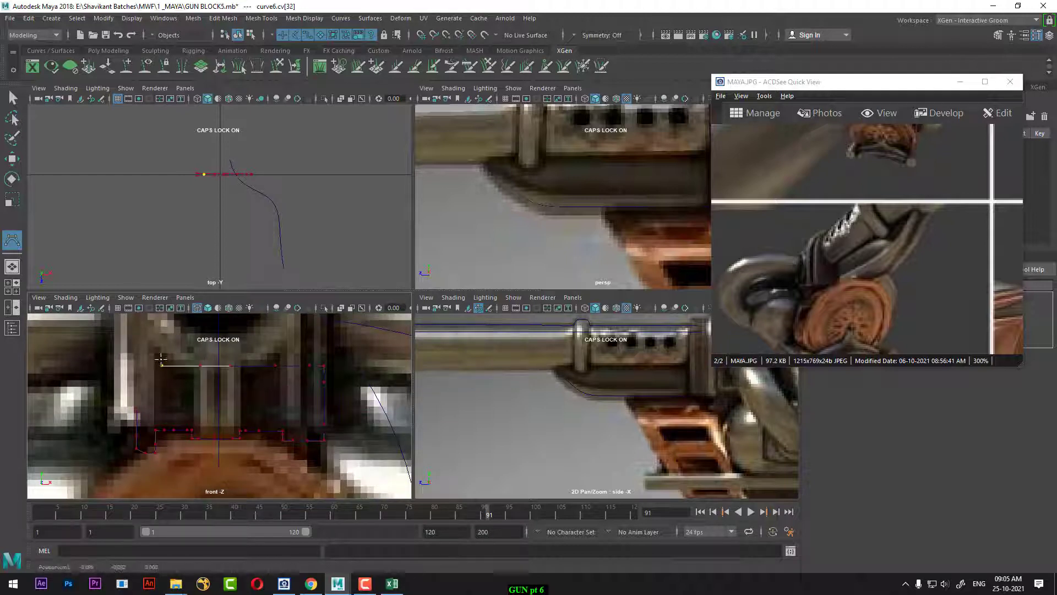
click(160, 365)
click(143, 366)
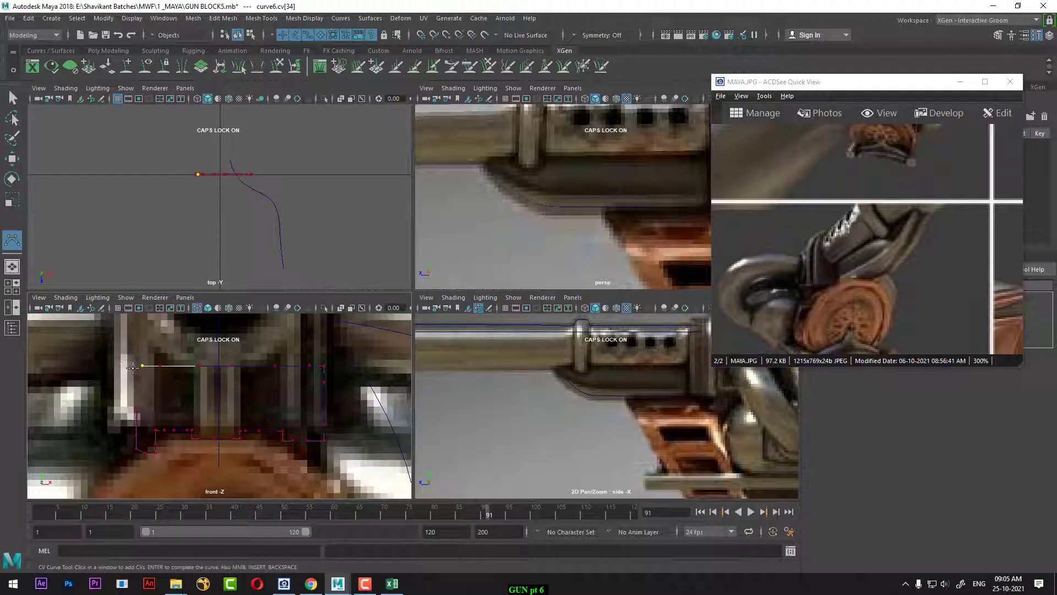
- Carry the curve around the block's upper-left corner, replacing the misplaced last CV with one closer to the corner
scroll(134, 370, up, 3)
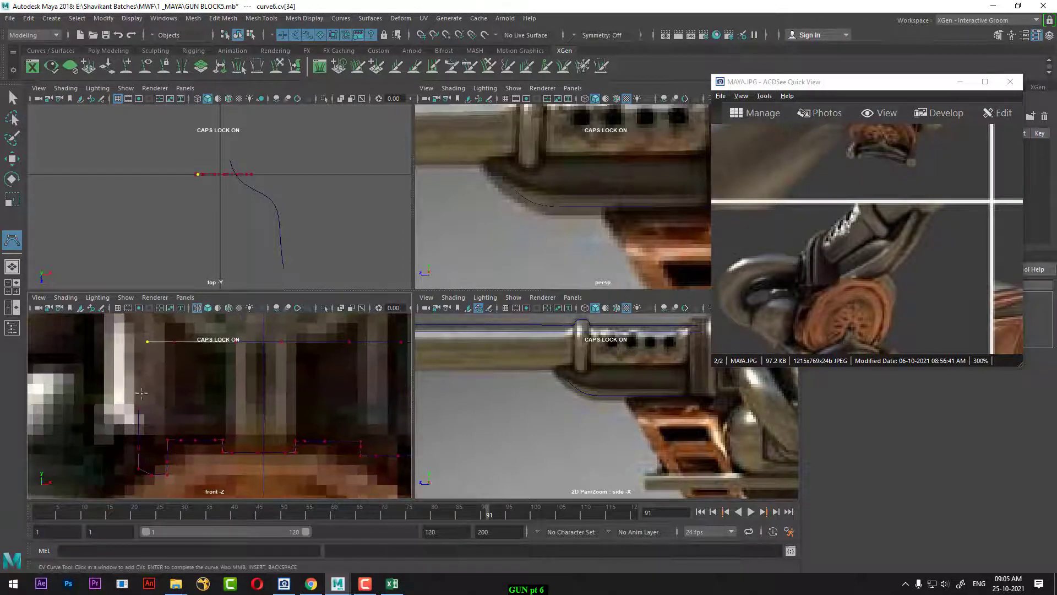
scroll(142, 387, up, 2)
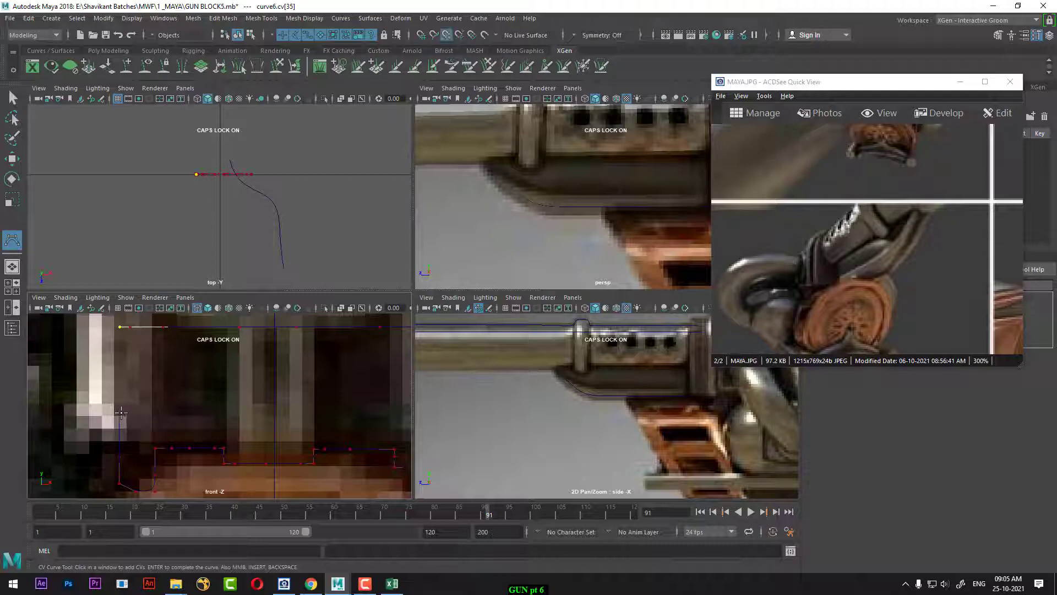
click(119, 380)
alt+middle_drag(177, 374, 156, 425)
scroll(190, 411, down, 6)
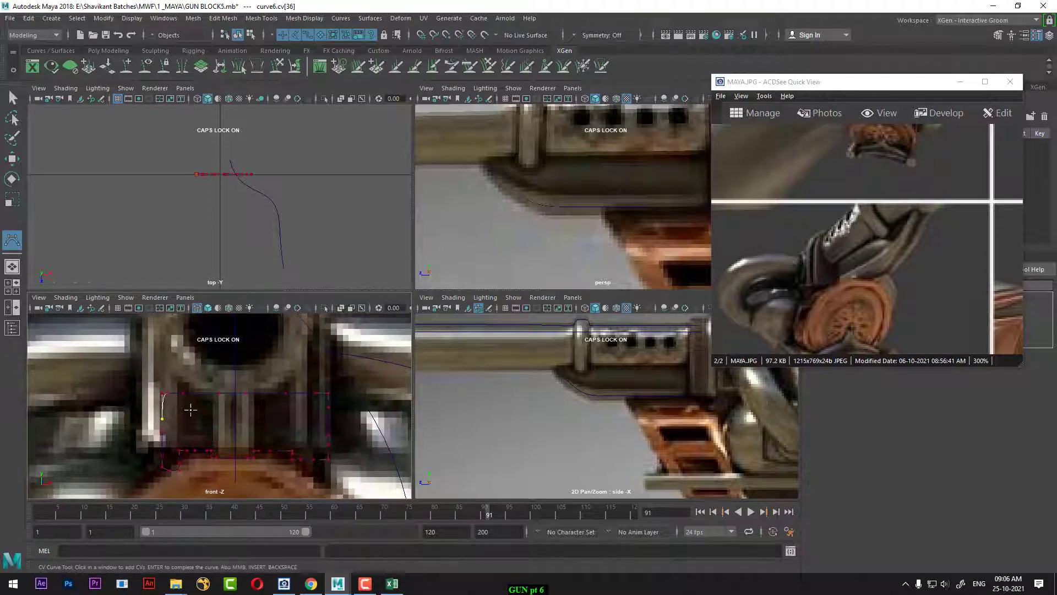
key(space)
scroll(378, 422, up, 2)
alt+middle_drag(378, 422, 312, 432)
scroll(349, 375, up, 3)
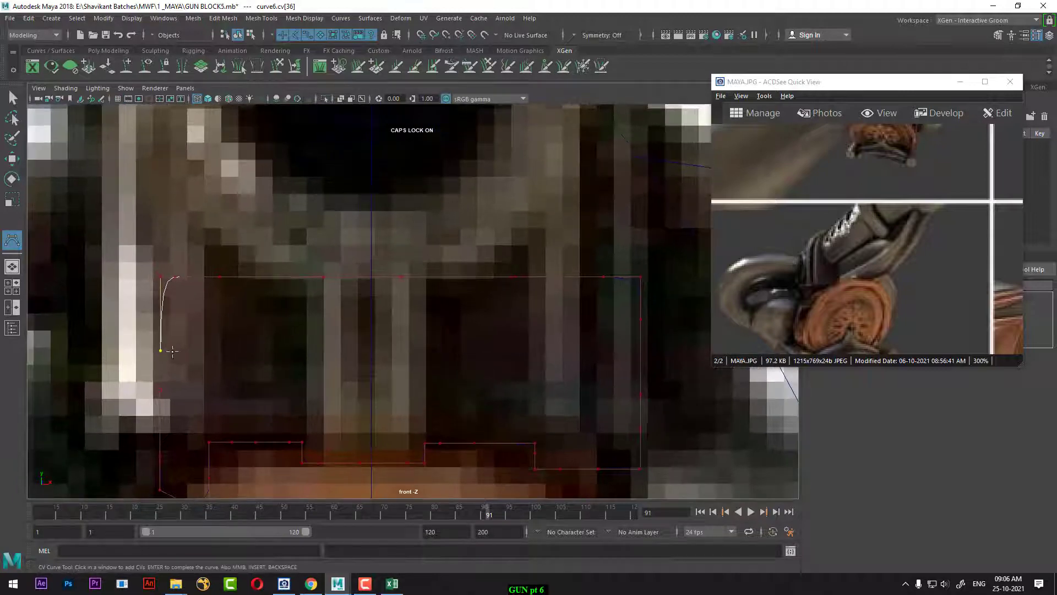
alt+middle_drag(173, 351, 174, 354)
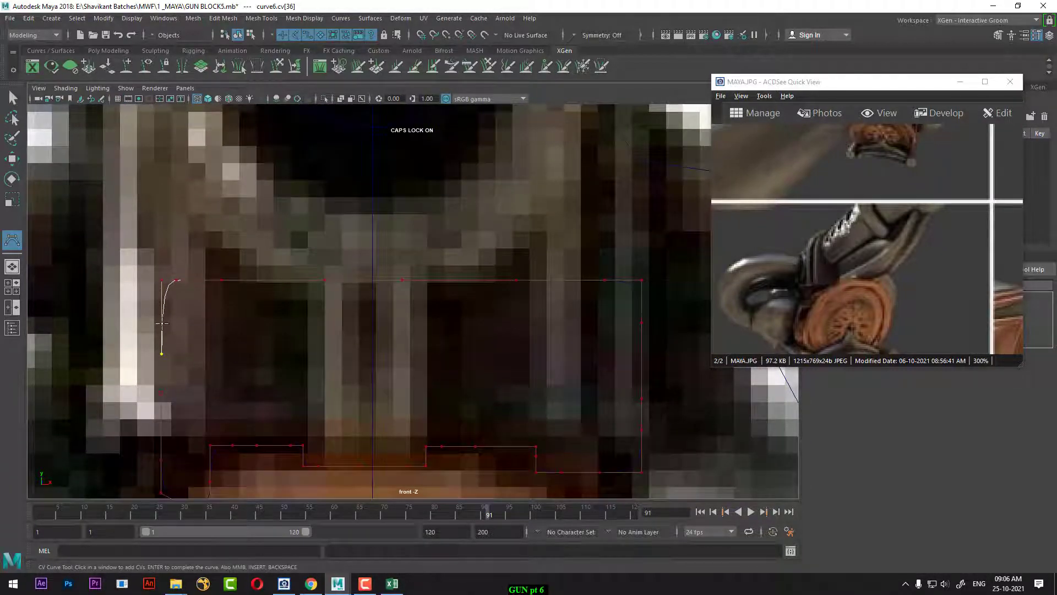
key(BackSpace)
click(162, 297)
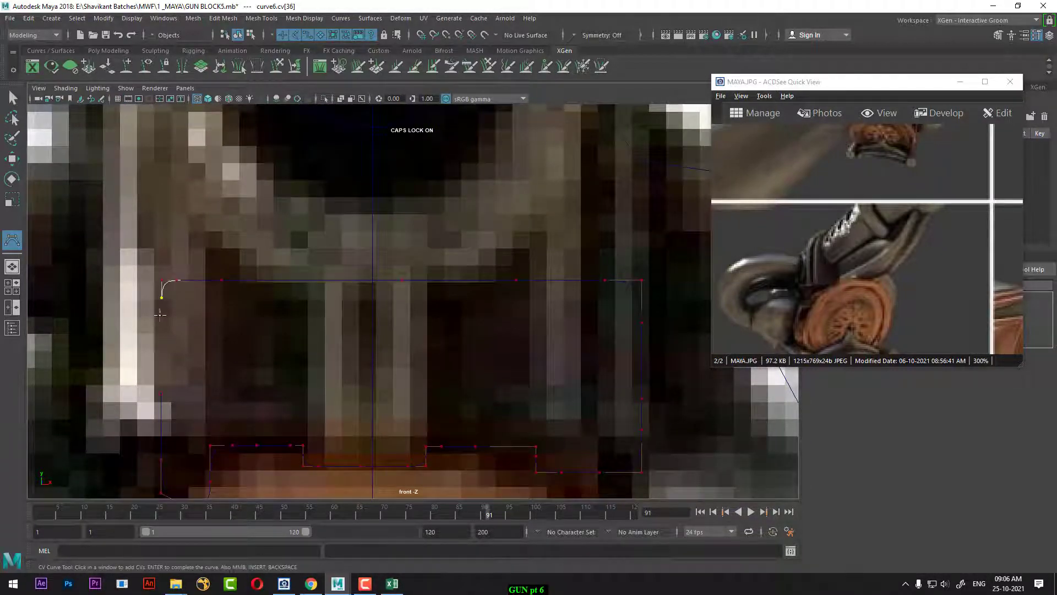
- Extend the curve down the left side, snap its last CV to the curve's start point and finish the curve
click(160, 345)
alt+middle_drag(167, 411, 174, 358)
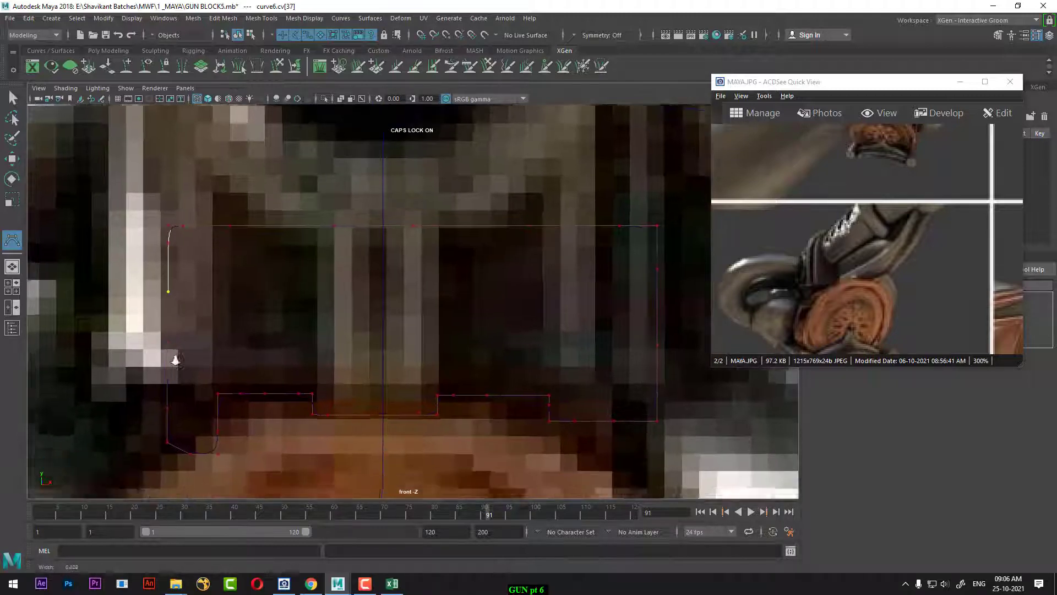
scroll(175, 380, up, 4)
alt+middle_drag(88, 385, 180, 342)
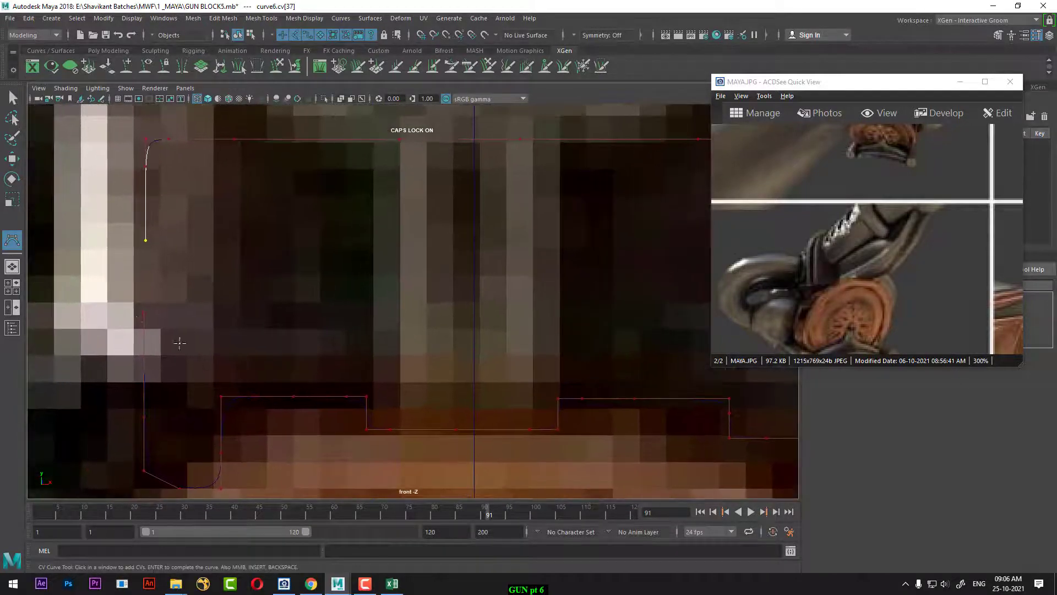
key(v)
click(148, 316)
key(Return)
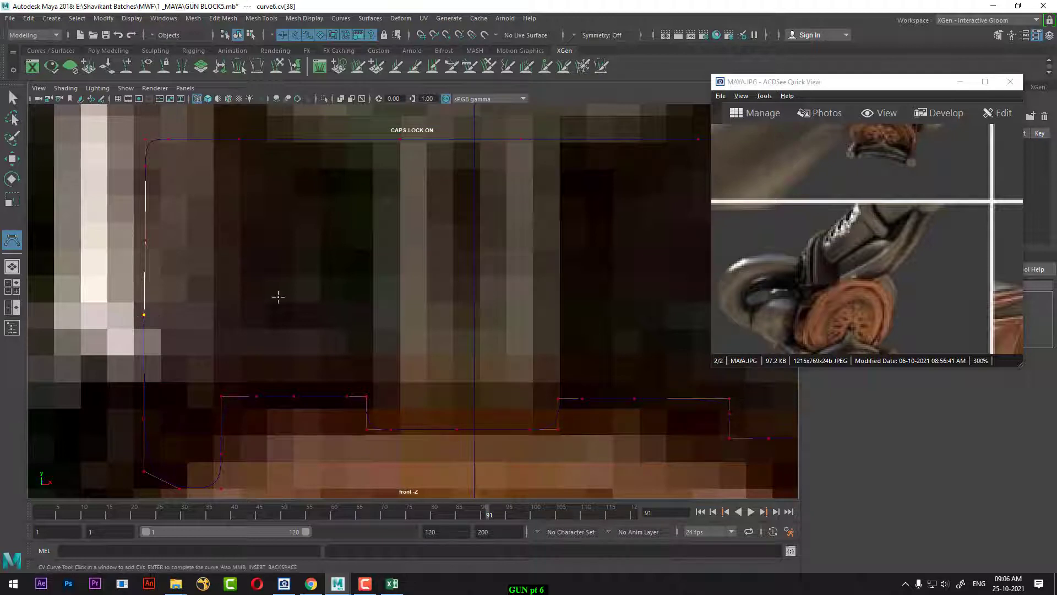
- Switch the curve to control vertex editing and shift the four upper-left corner CVs slightly left to straighten the side
key(r)
right_drag(155, 212, 119, 202)
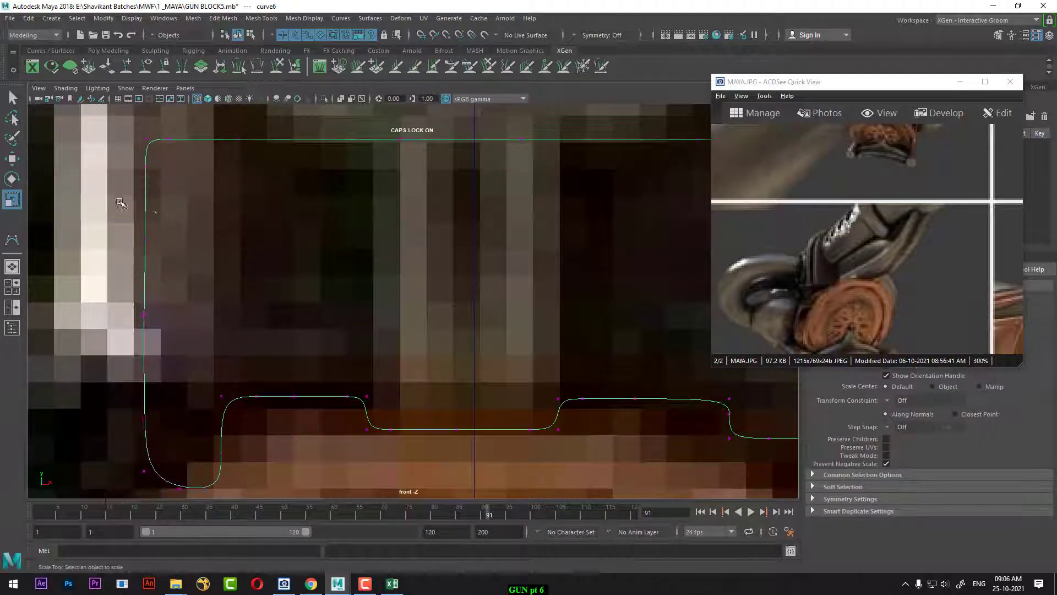
alt+middle_drag(134, 186, 181, 236)
drag(150, 154, 244, 305)
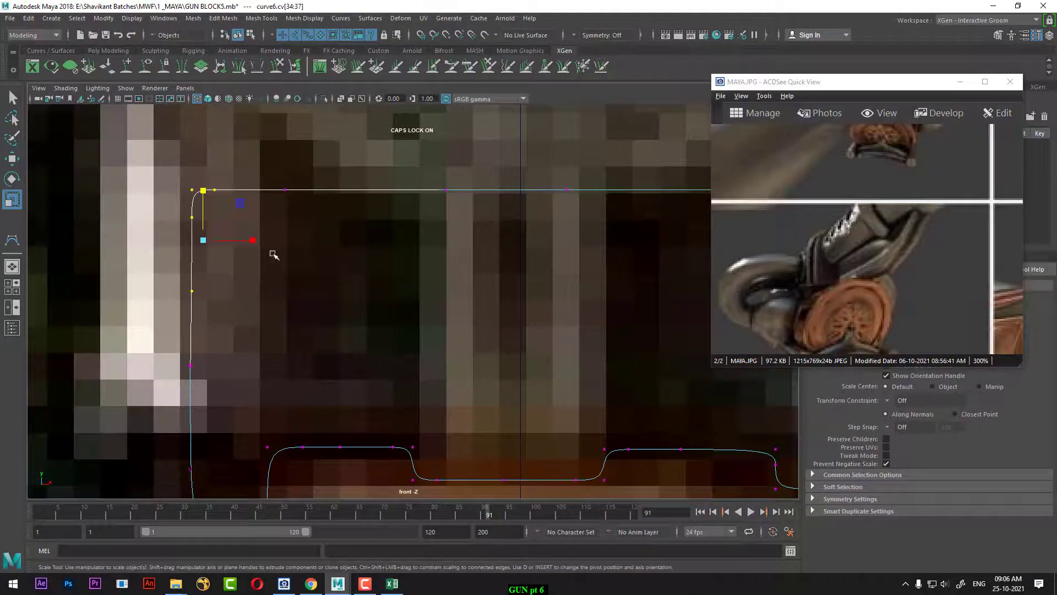
key(w)
drag(259, 243, 257, 244)
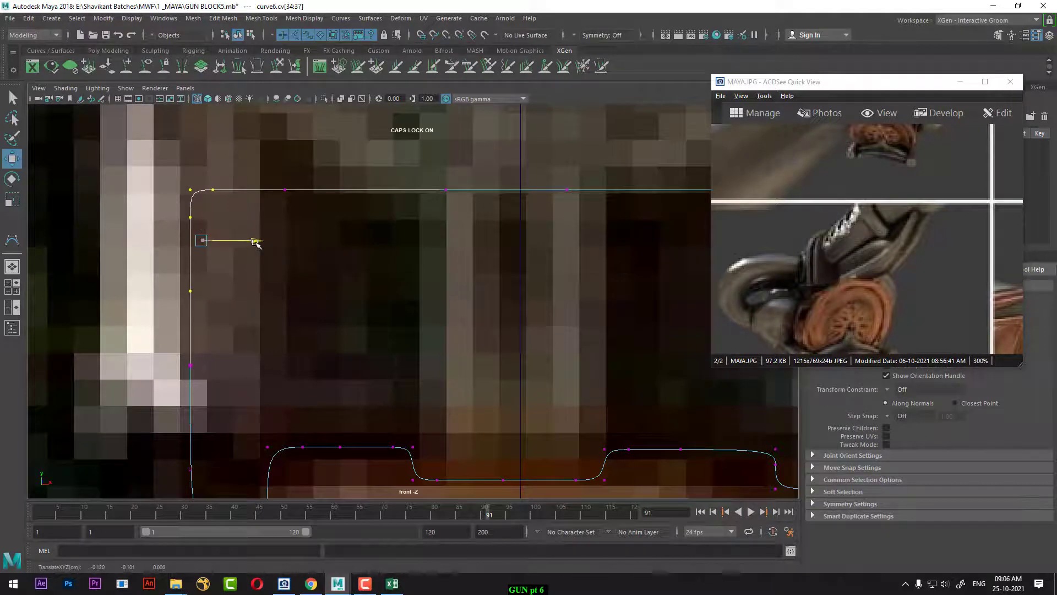
- Move all CVs of the curve's left side outward to widen the outline to the left
alt+right_drag(363, 298, 436, 329)
scroll(401, 385, up, 3)
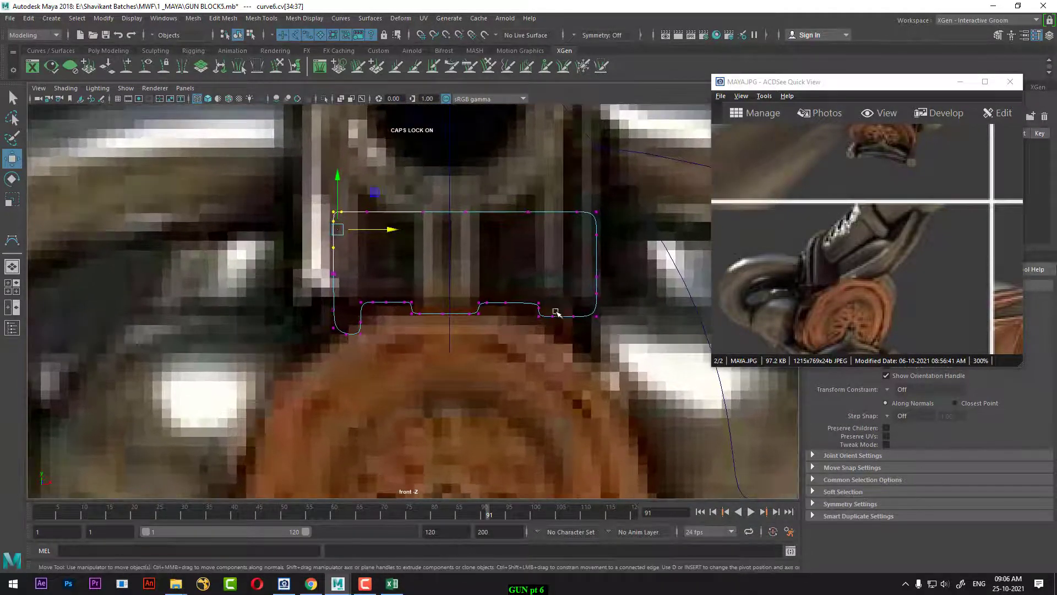
drag(282, 173, 347, 358)
drag(384, 277, 358, 276)
scroll(370, 372, up, 2)
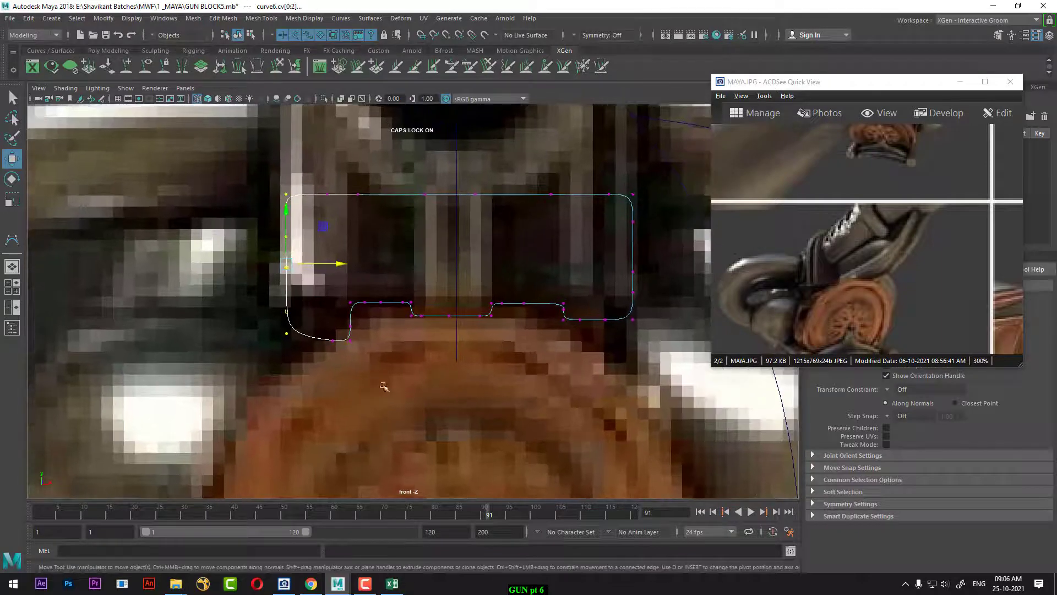
- Move the bottom CV of the lower-left foot left, closer to the outer corner, to square off the foot
scroll(341, 361, up, 2)
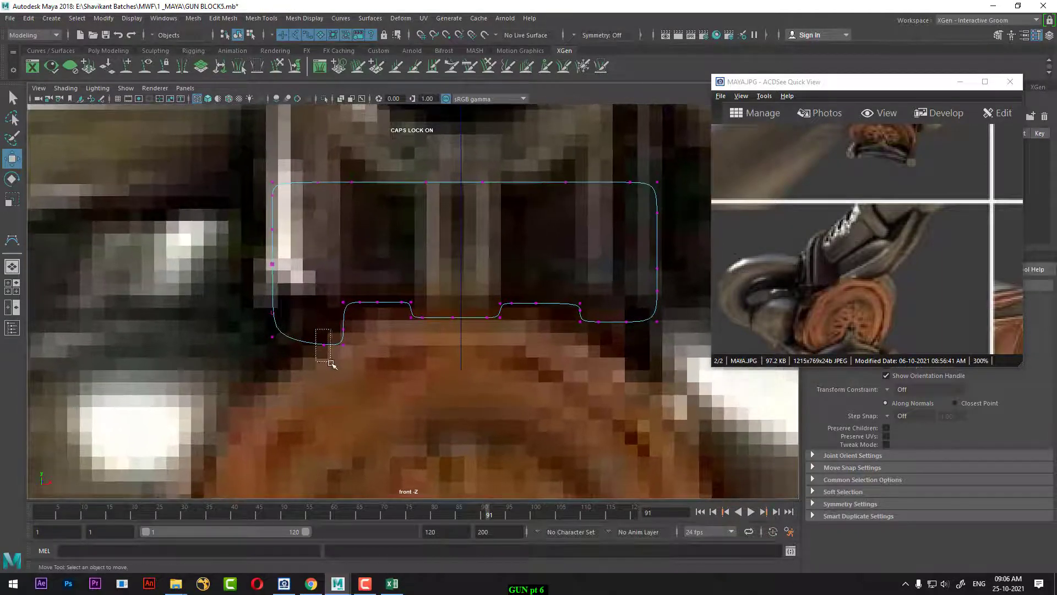
click(319, 345)
drag(320, 345, 290, 345)
scroll(348, 357, up, 1)
drag(358, 376, 319, 346)
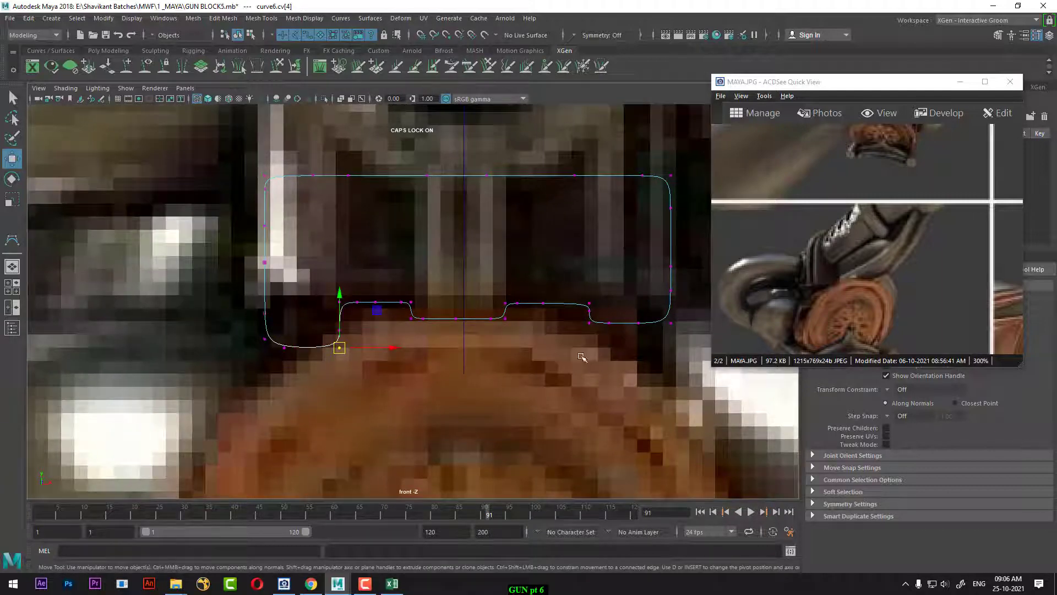
- Select the CVs of the lower-left foot and raise them together to shorten the foot
drag(696, 320, 254, 394)
drag(357, 380, 218, 317)
click(297, 315)
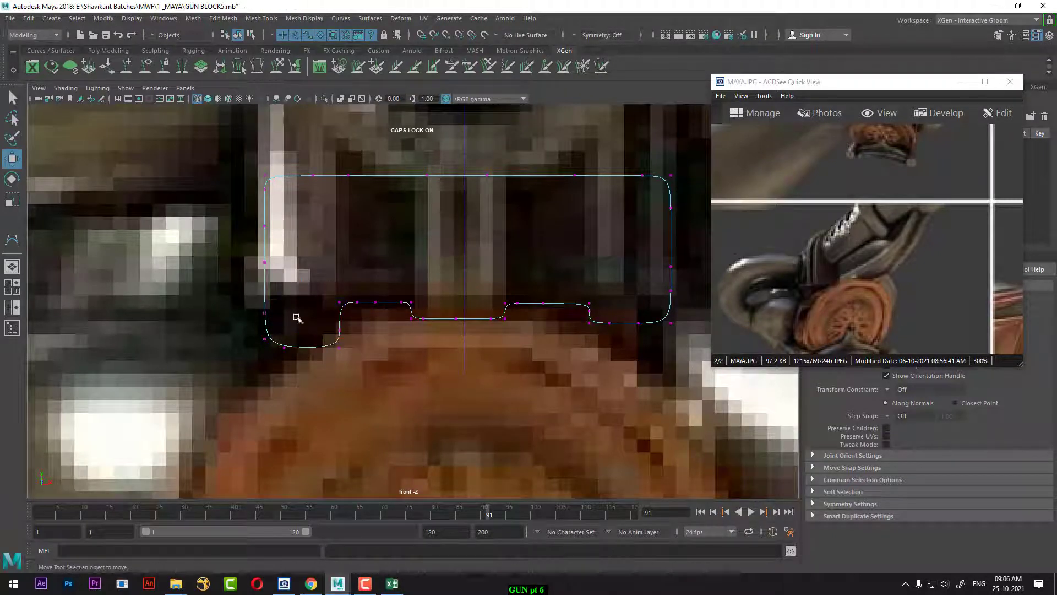
drag(364, 321, 198, 395)
drag(297, 303, 299, 273)
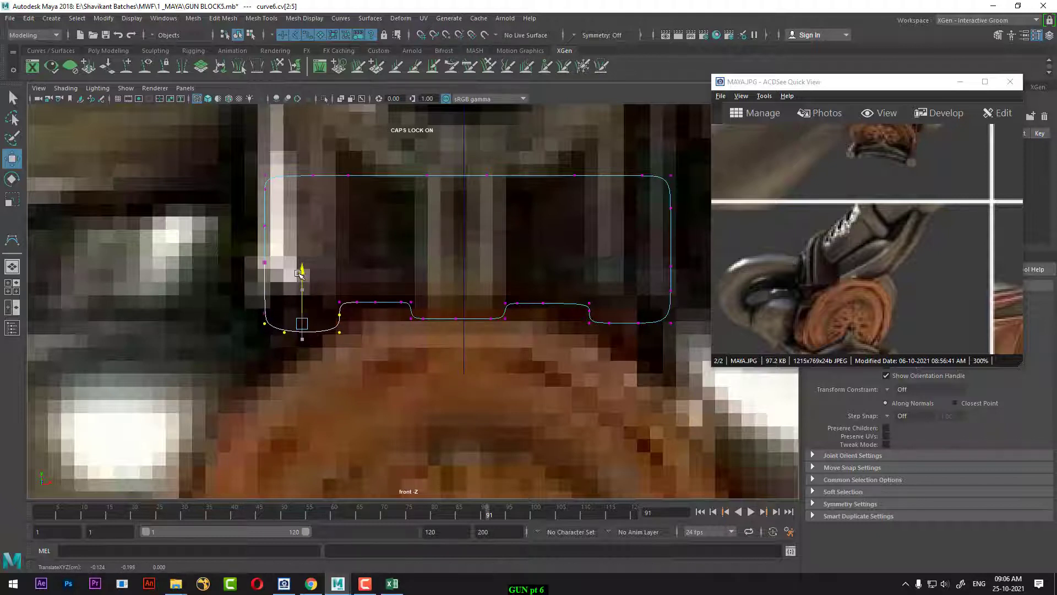
drag(252, 303, 350, 359)
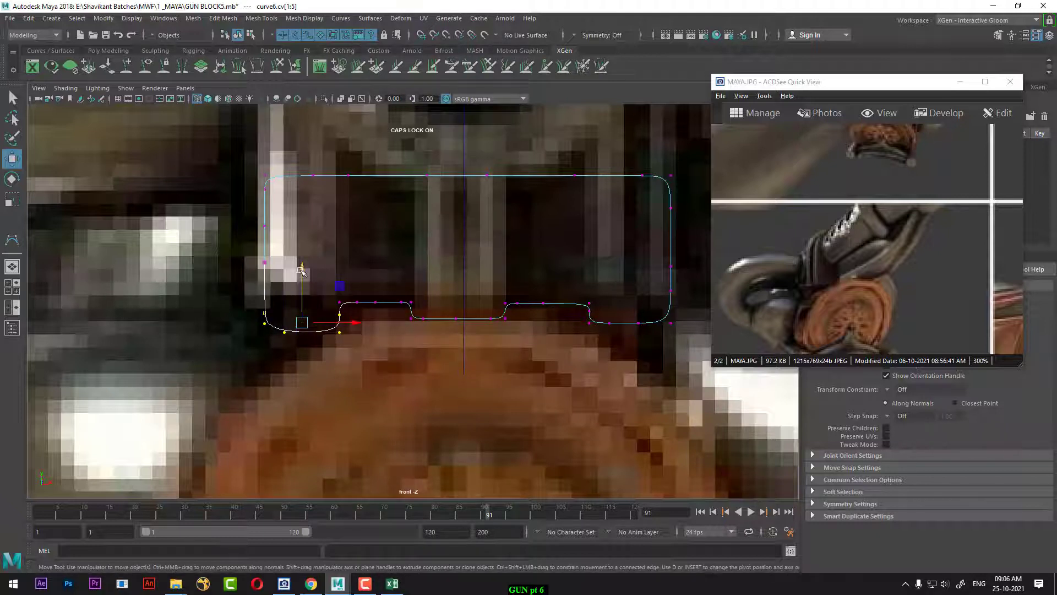
drag(301, 270, 301, 270)
- Nudge the foot's inner corner CV and move its bottom CV toward the middle to round the lower-left foot
alt+middle_drag(536, 354, 495, 384)
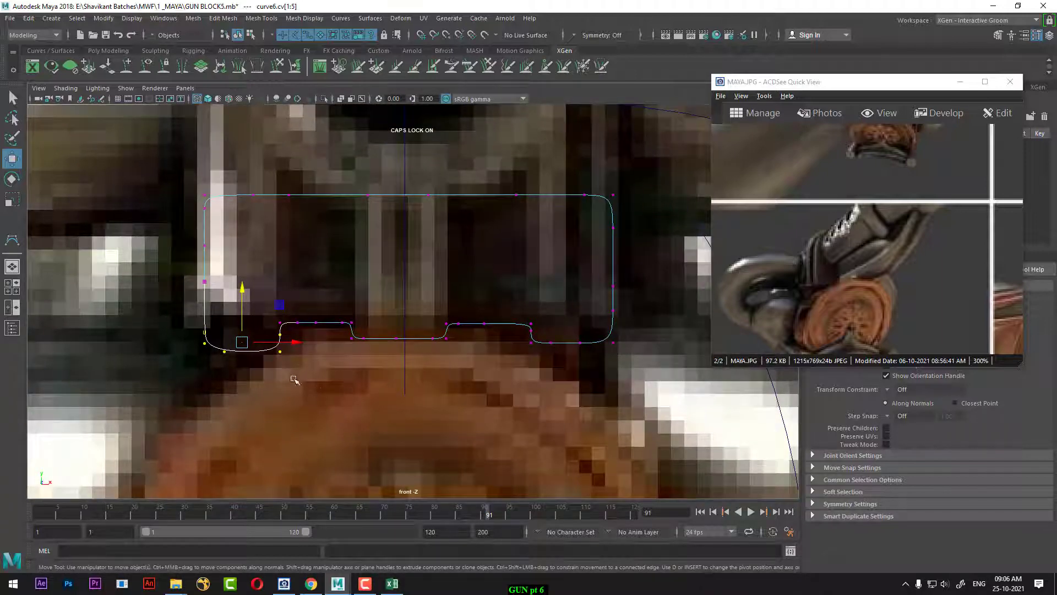
drag(291, 374, 277, 352)
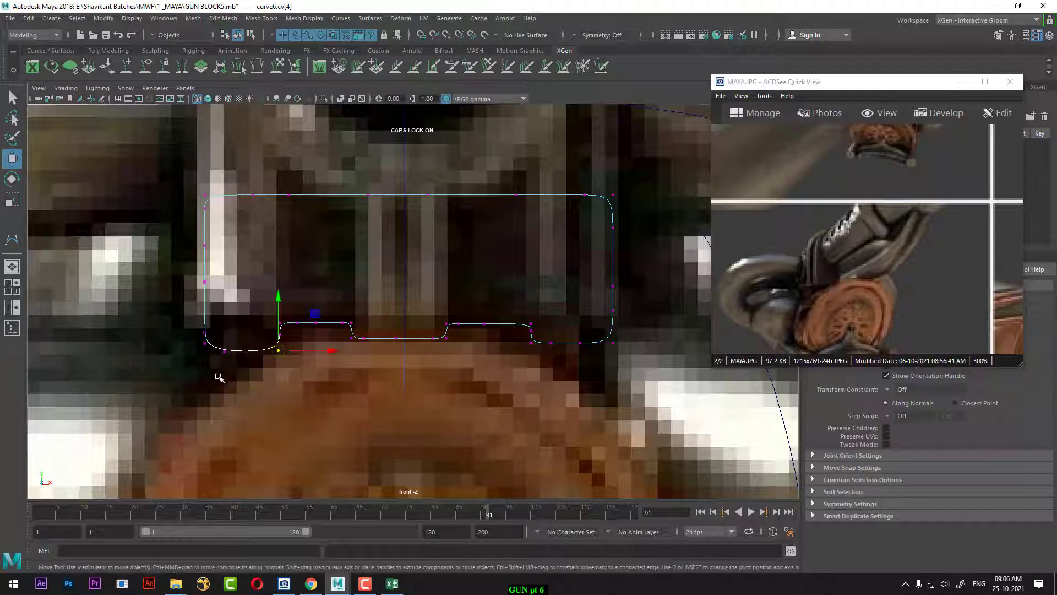
drag(218, 376, 234, 347)
drag(226, 357, 244, 364)
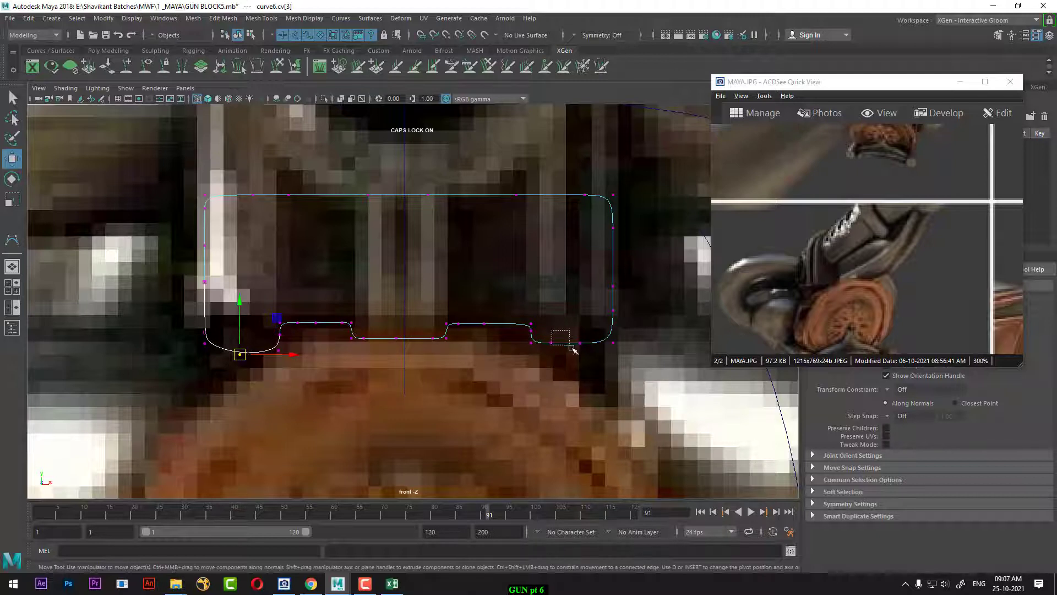
- Lower the two bottom CVs of the lower-right foot to match the left foot's depth
drag(571, 346, 584, 355)
drag(560, 321, 588, 365)
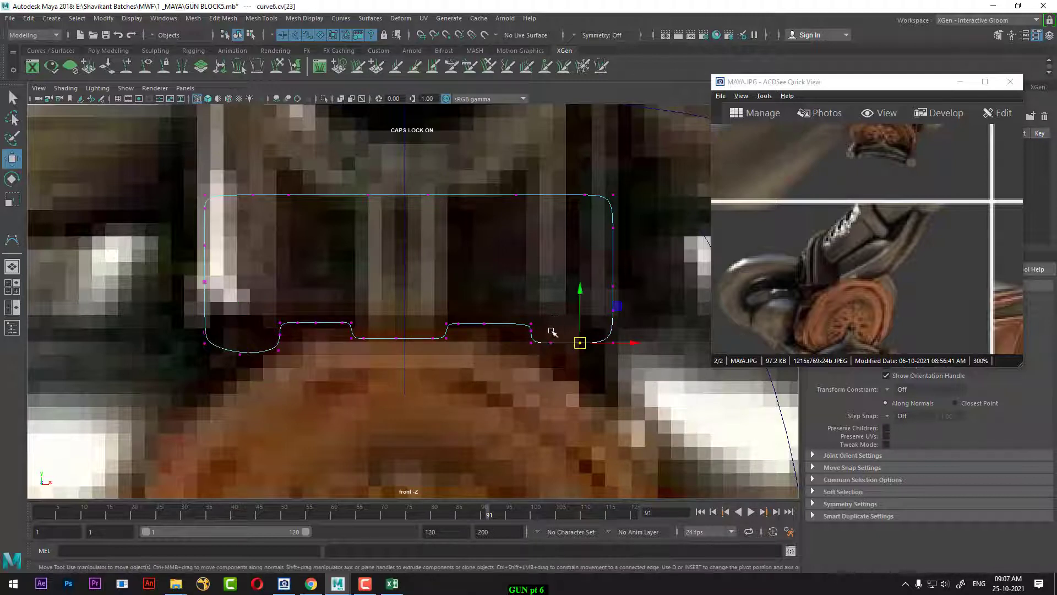
drag(549, 331, 586, 363)
drag(568, 298, 569, 305)
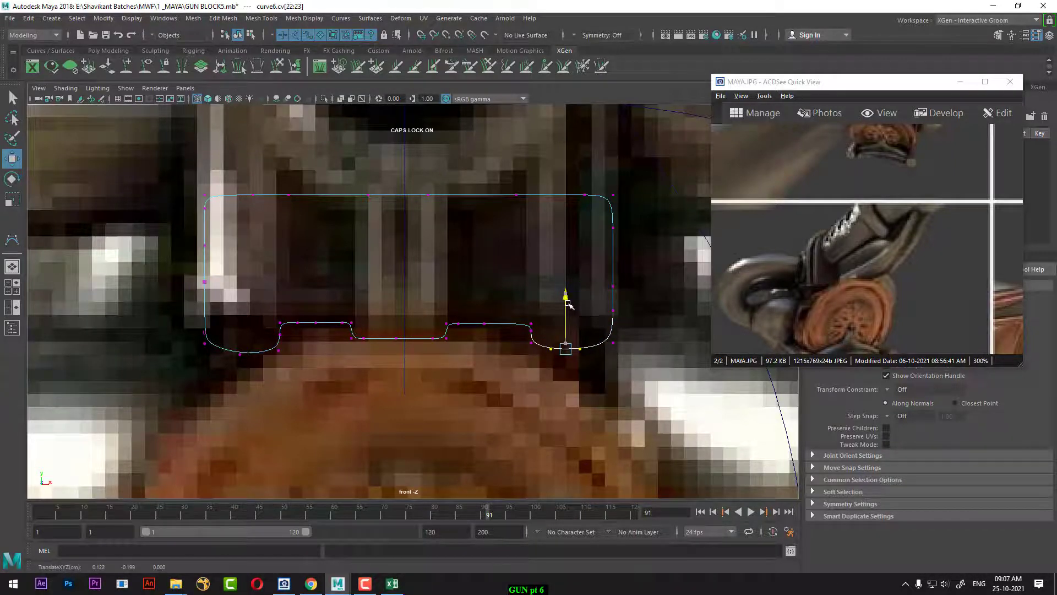
- Delete the inner bottom CV of the lower-right foot and pull the remaining bottom CV slightly down to round it
click(586, 379)
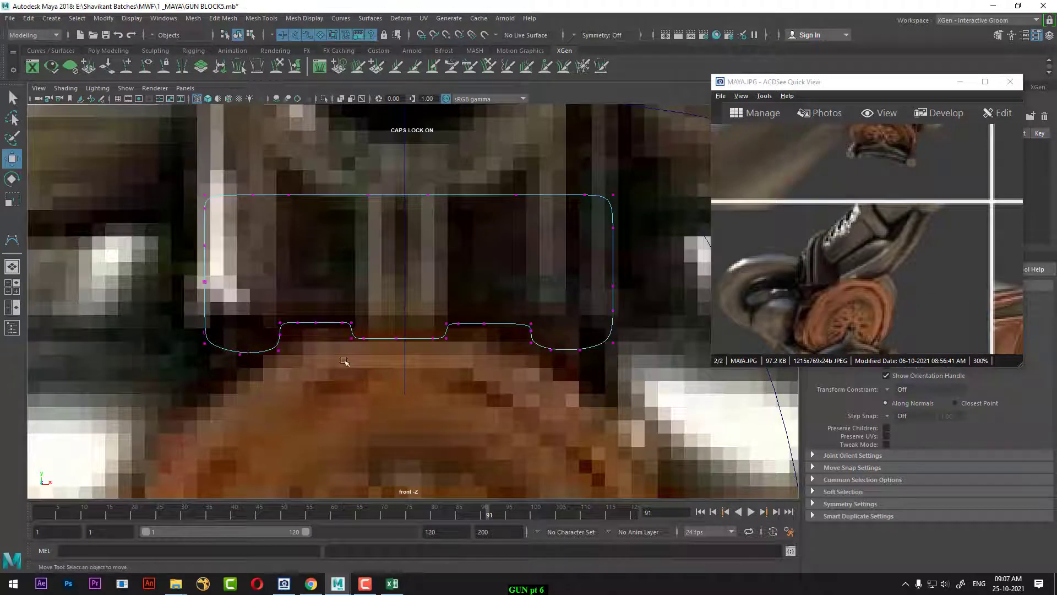
drag(544, 379, 544, 380)
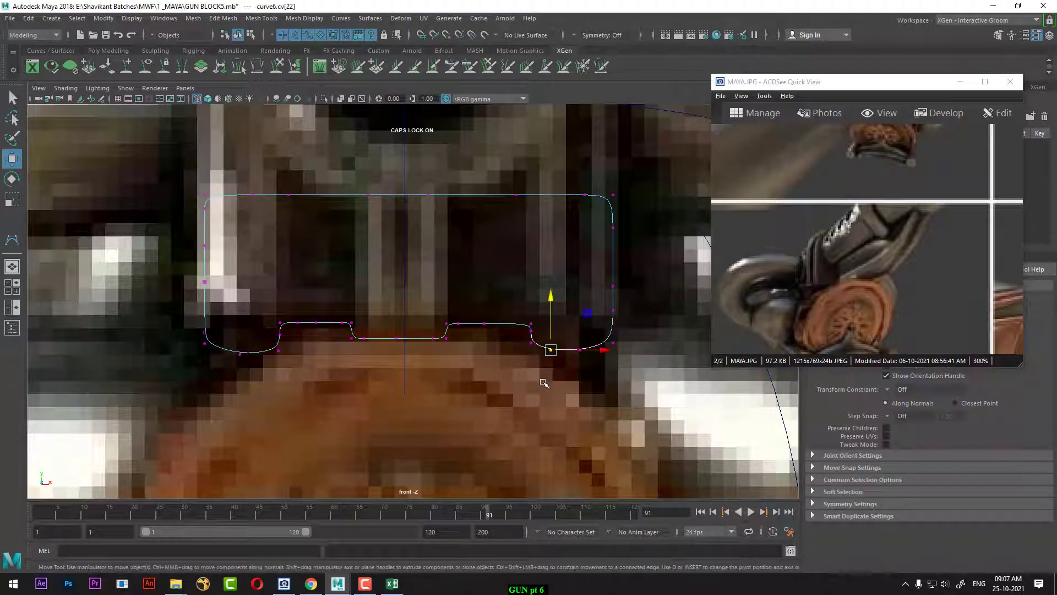
key(Delete)
drag(573, 343, 593, 410)
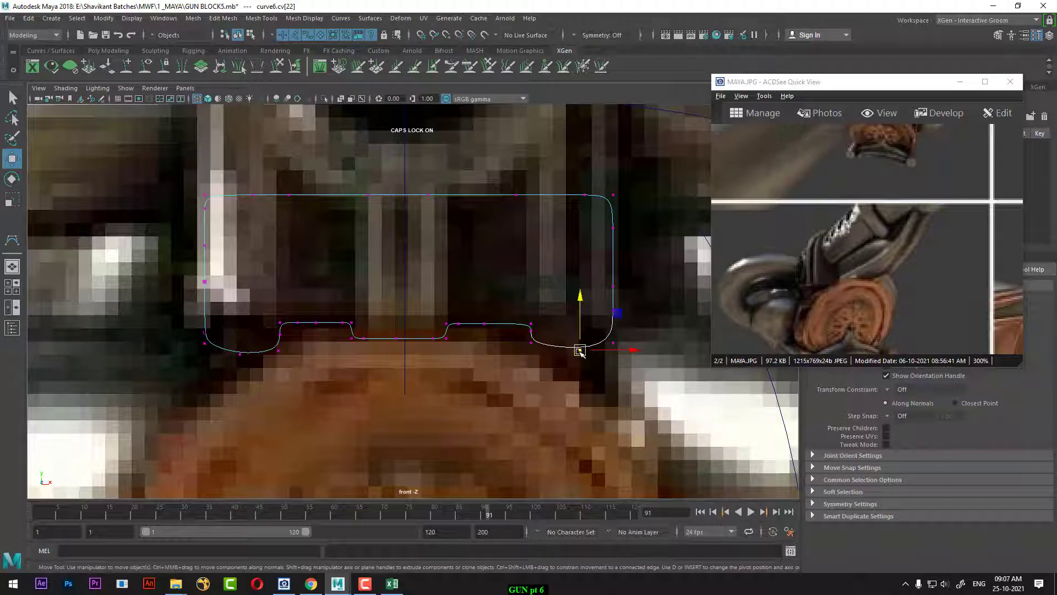
drag(580, 351, 579, 353)
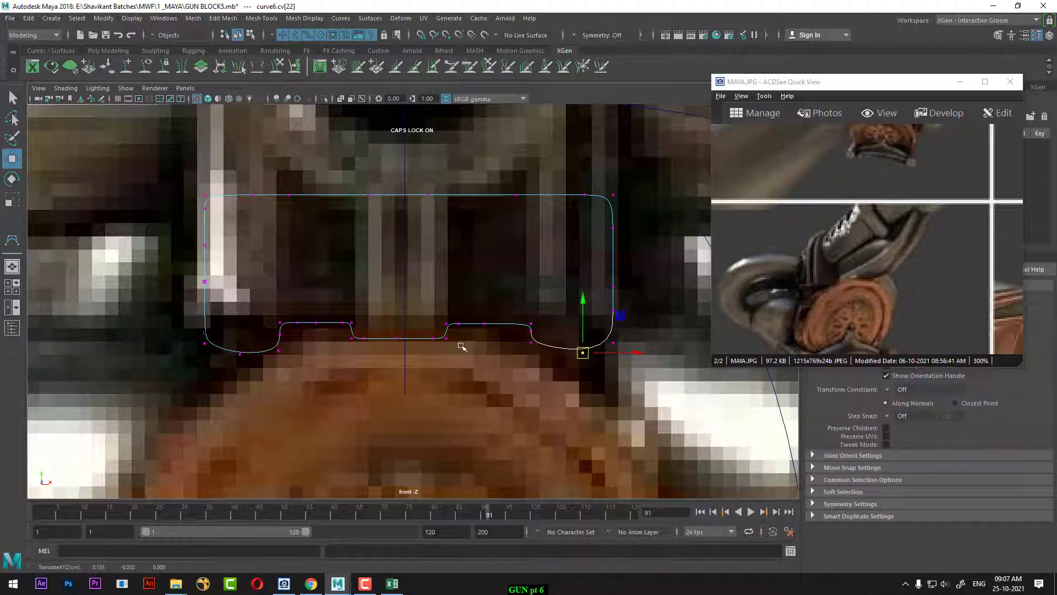
- Leave the enlarged front view and enlarge the perspective view to inspect the curve against the gun reference
scroll(461, 346, down, 3)
key(space)
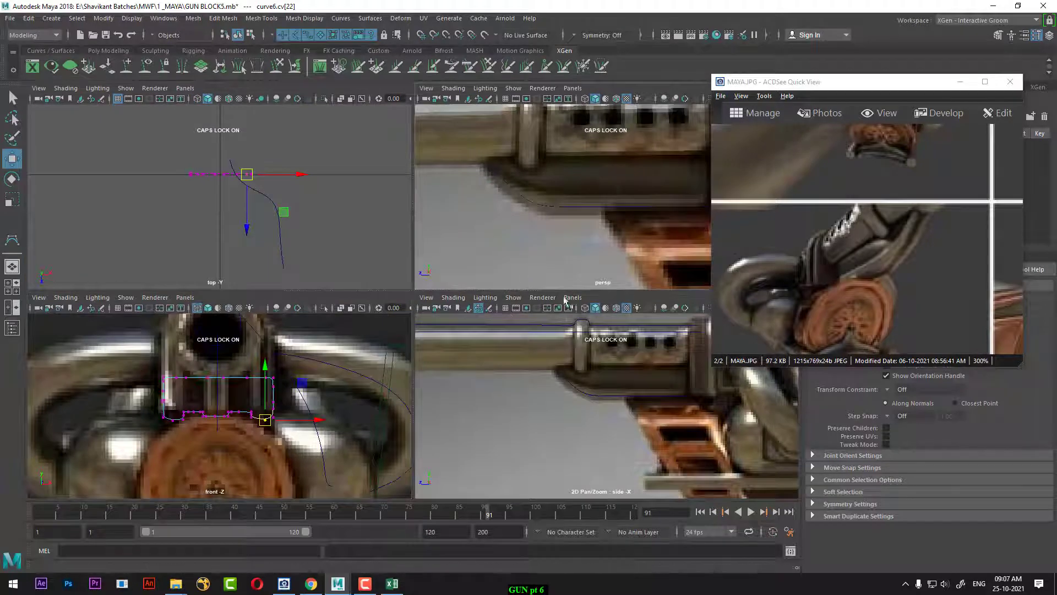
key(space)
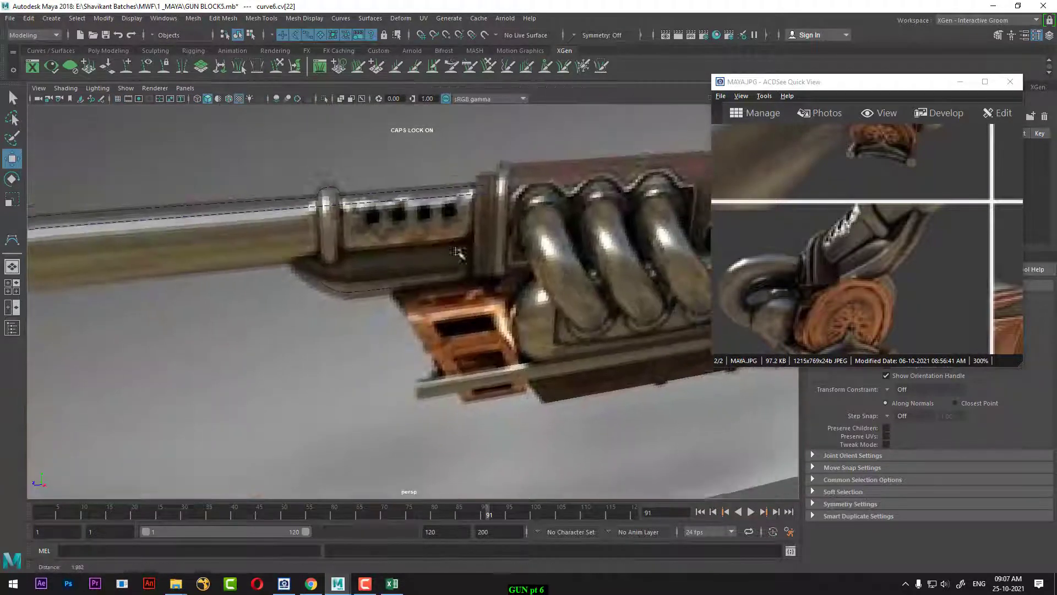
- Return to object mode, select the closed block profile and the curve under the barrel, and hide all unselected objects
alt+drag(495, 259, 606, 448)
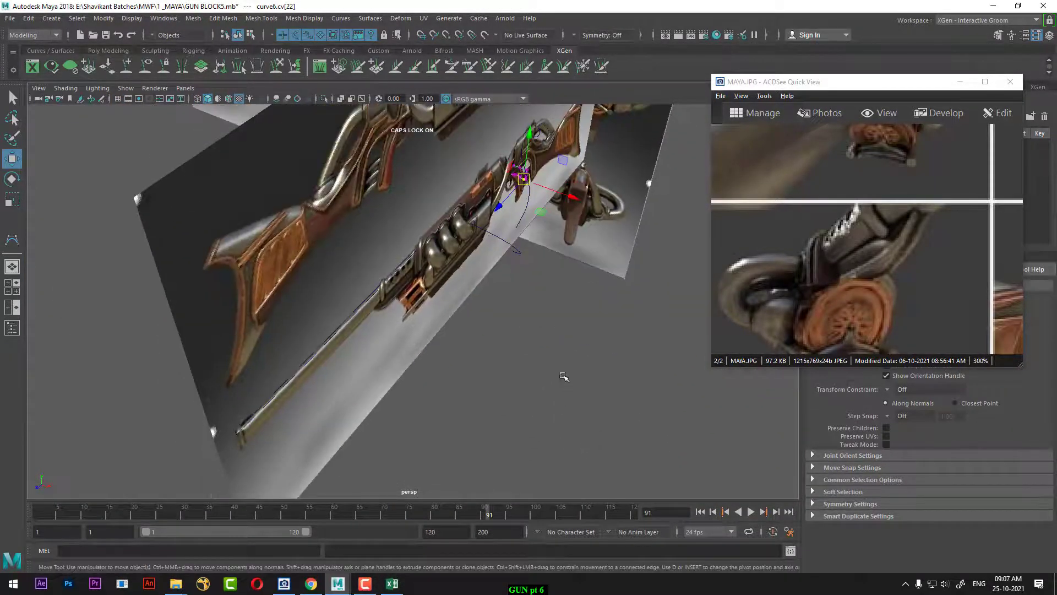
right_drag(562, 299, 601, 275)
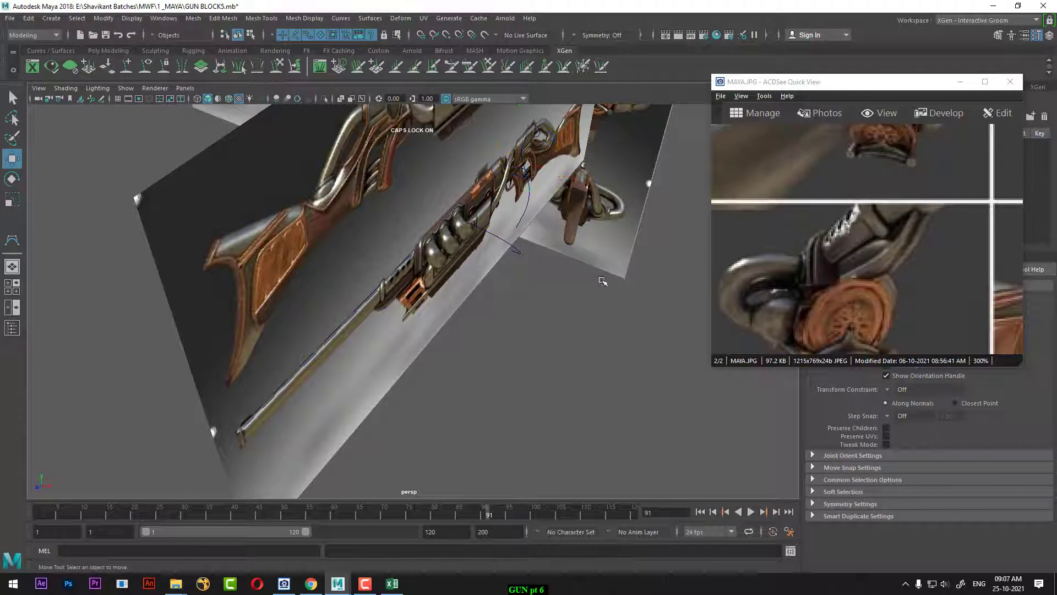
click(523, 180)
alt+drag(551, 260, 543, 333)
scroll(542, 333, up, 4)
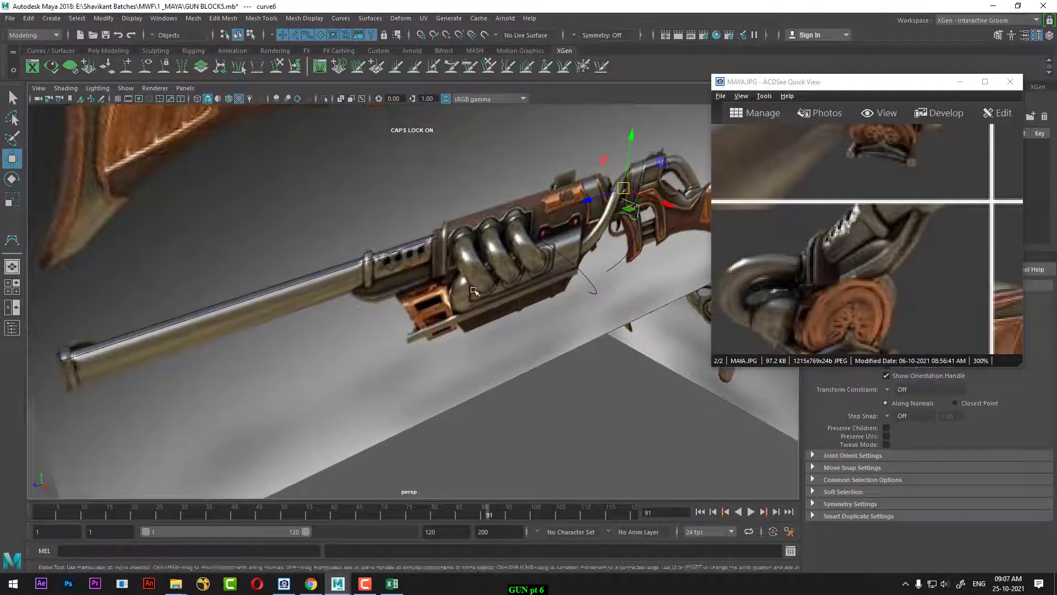
alt+drag(474, 291, 404, 298)
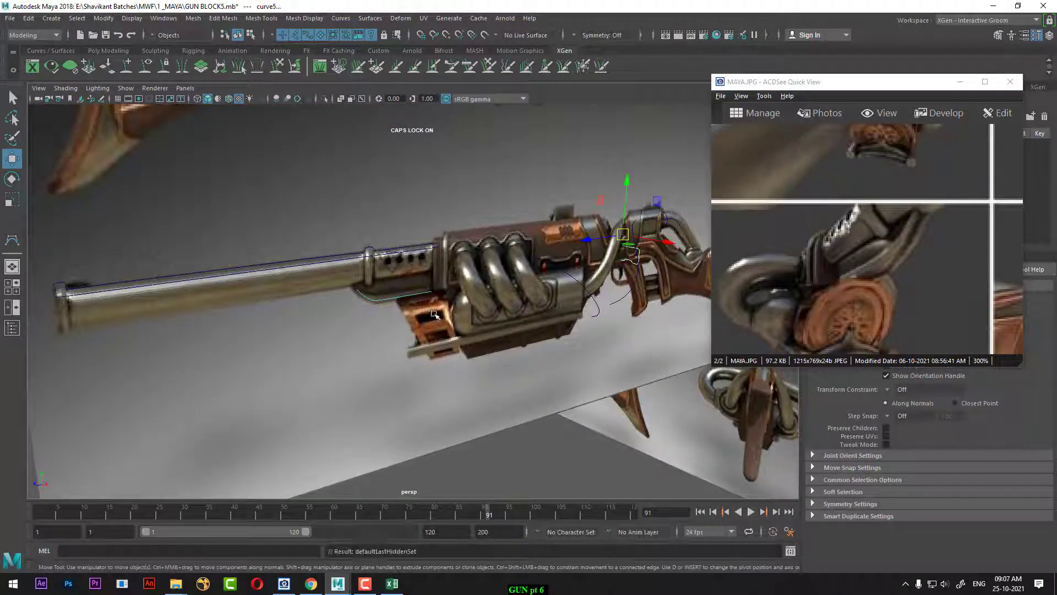
key(alt+h)
- Select only the closed block profile curve and center its pivot
click(644, 309)
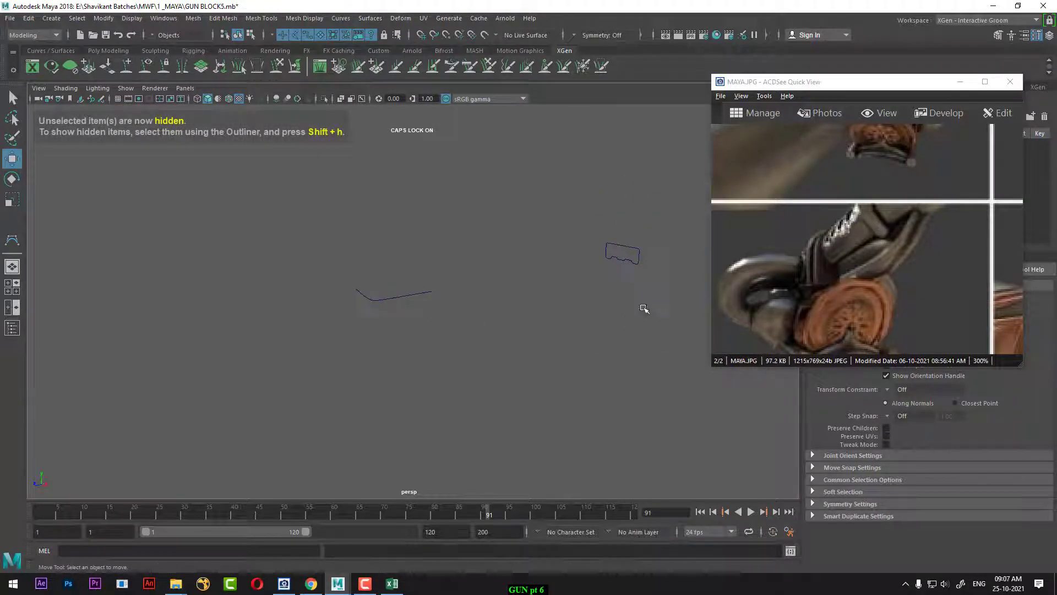
drag(645, 238, 629, 294)
alt+right_drag(631, 293, 561, 361)
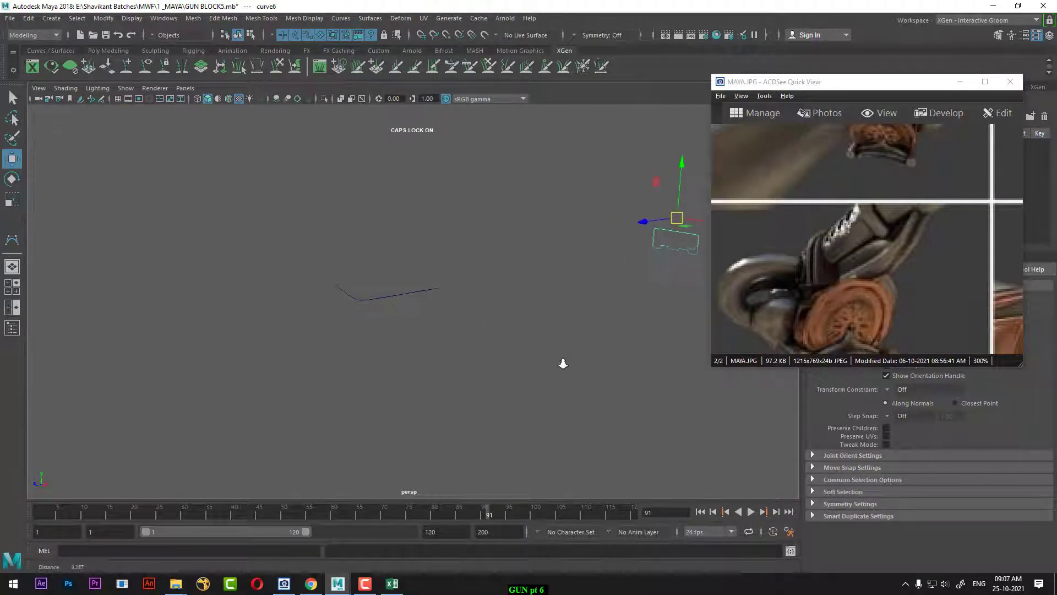
alt+drag(626, 322, 485, 330)
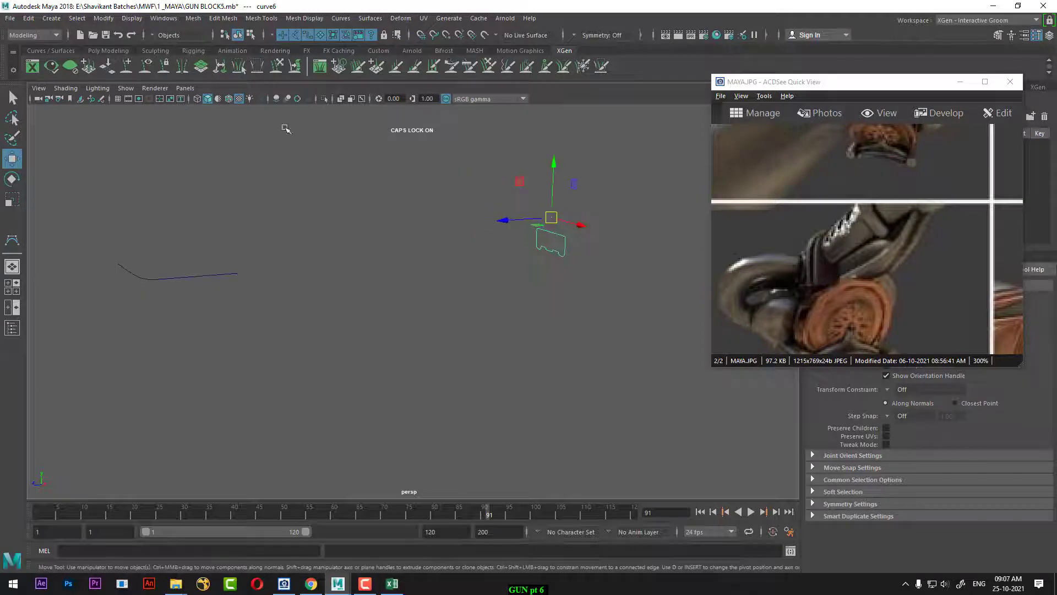
click(103, 18)
click(122, 99)
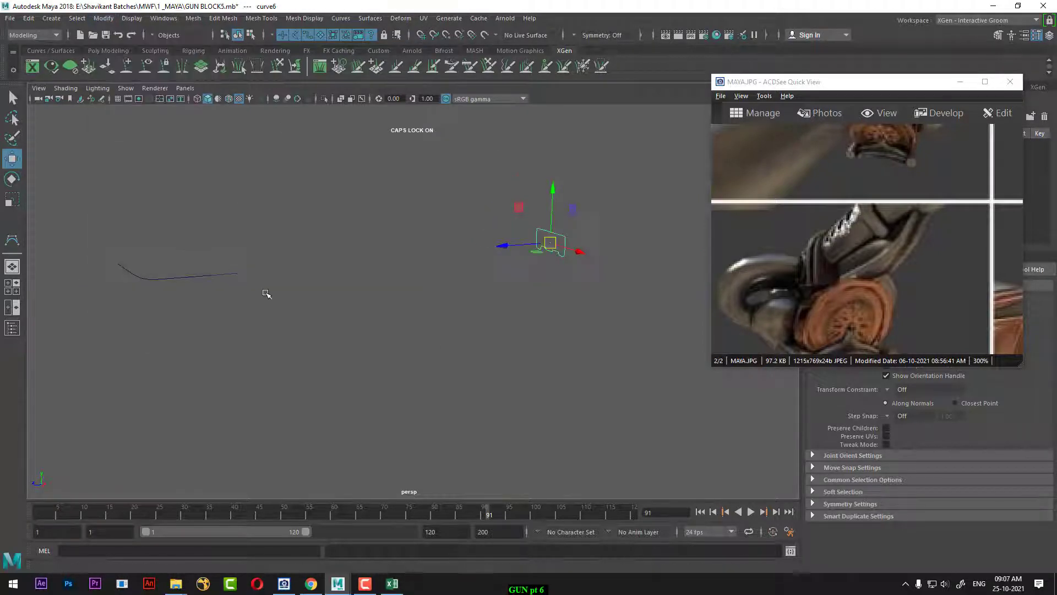
- Snap the closed profile curve to the rear end point of the open path curve
alt+drag(267, 296, 213, 330)
alt+middle_drag(205, 340, 285, 339)
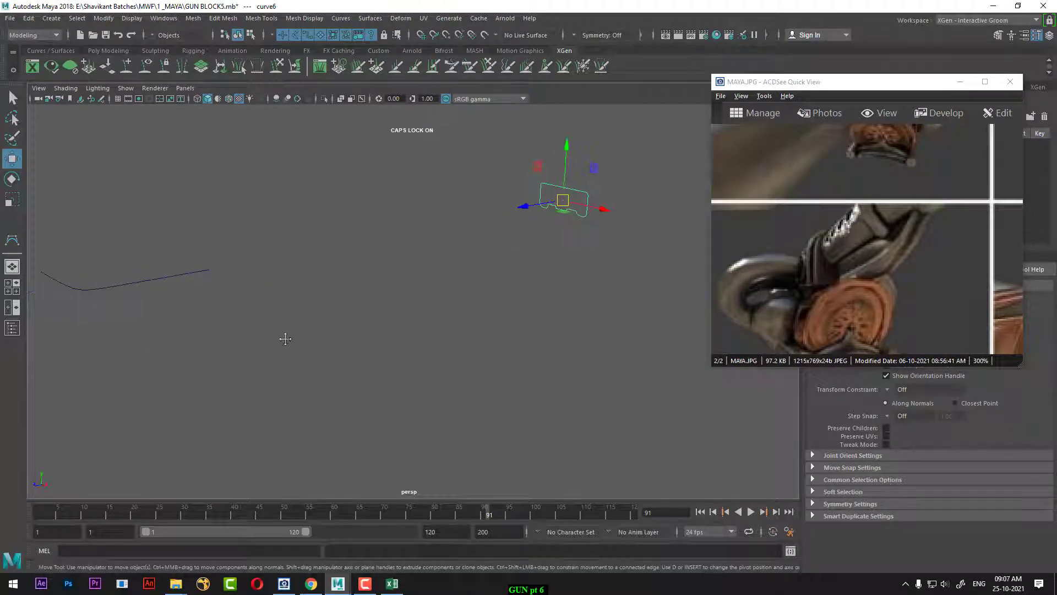
click(206, 270)
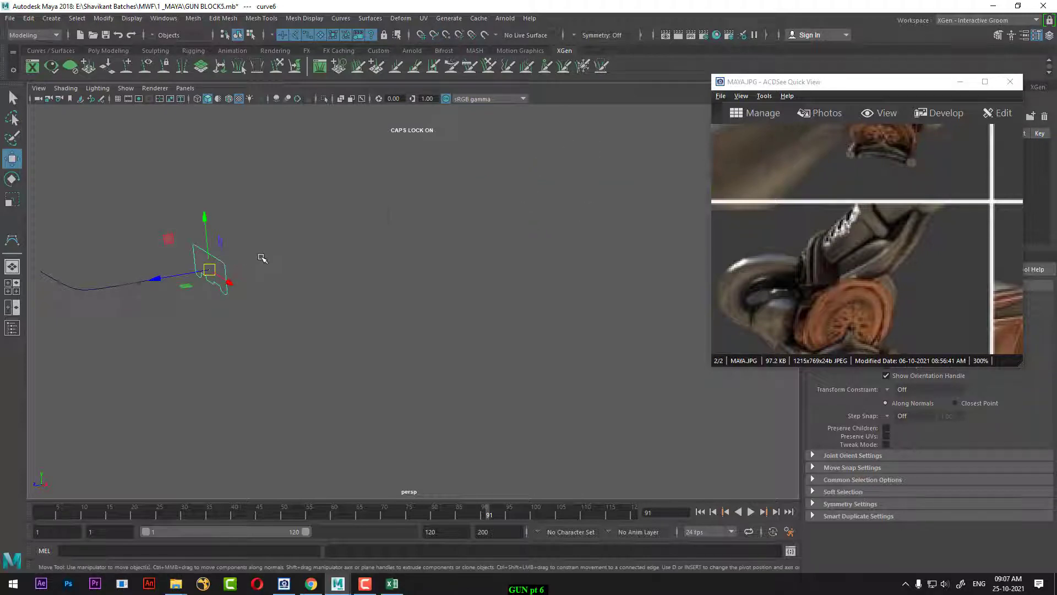
- Show the hidden objects in the four-view layout and raise the profile in the front view to match the reference block
key(space)
alt+right_drag(576, 442, 559, 432)
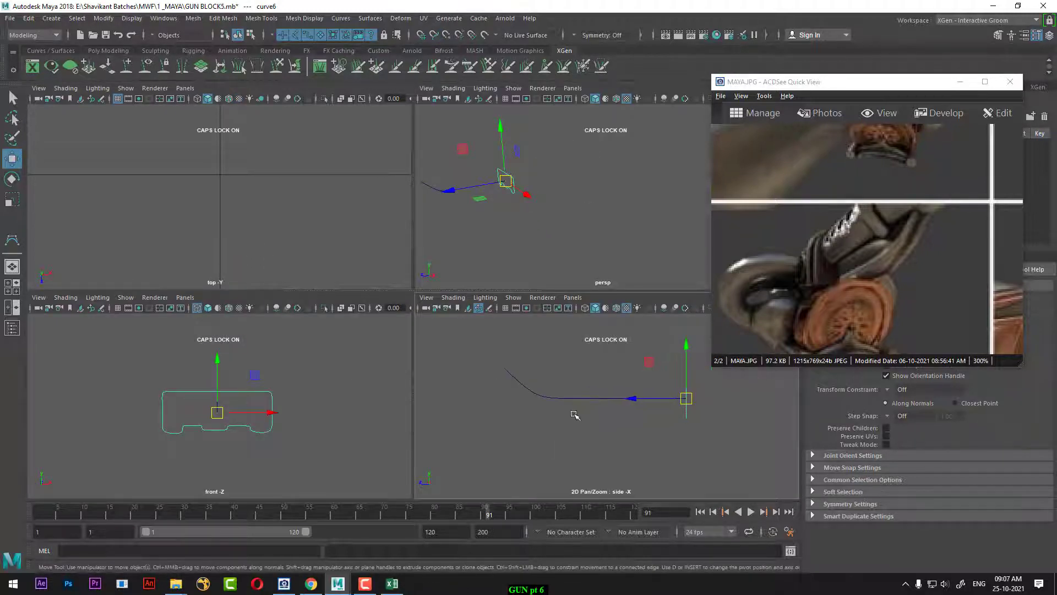
key(ctrl+shift+h)
alt+middle_drag(574, 396, 575, 401)
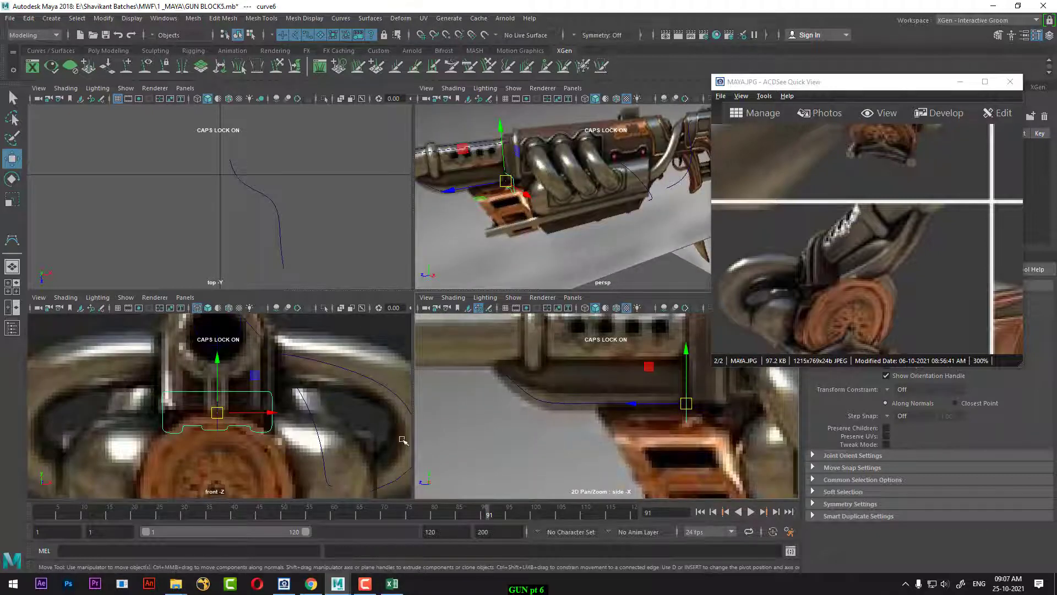
alt+right_drag(95, 430, 231, 396)
drag(224, 381, 226, 353)
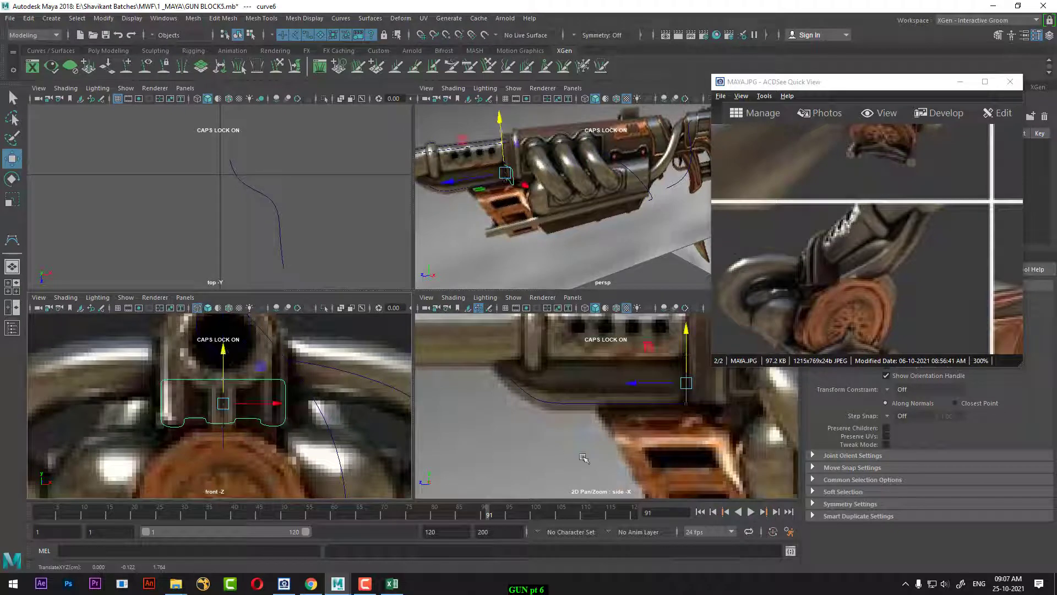
- Isolate the path curve and the closed profile by hiding everything unselected, and enlarge the perspective view
alt+middle_drag(588, 422, 584, 438)
click(575, 421)
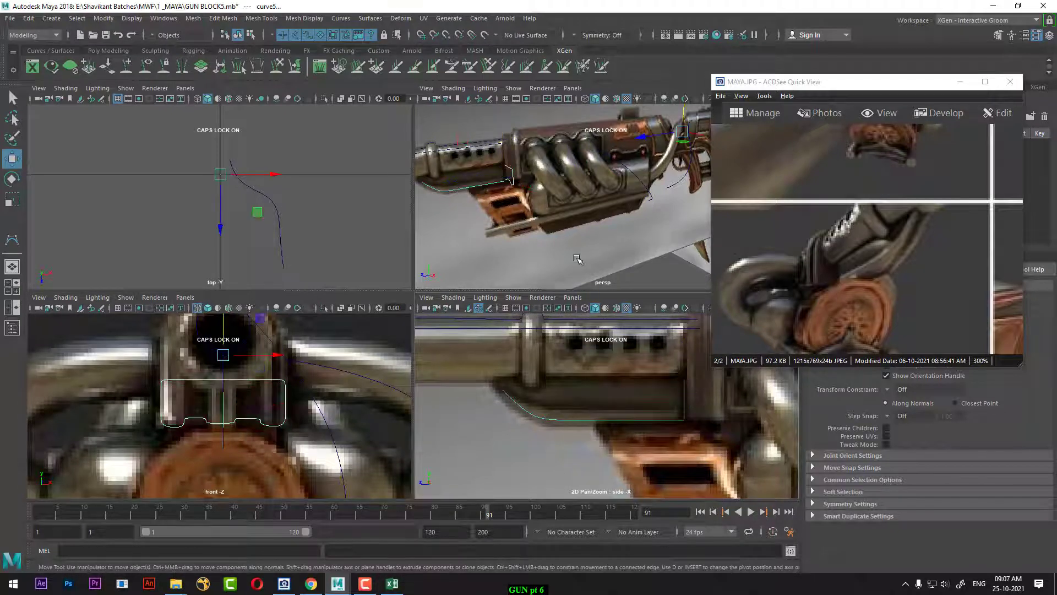
alt+drag(579, 259, 560, 258)
key(alt+h)
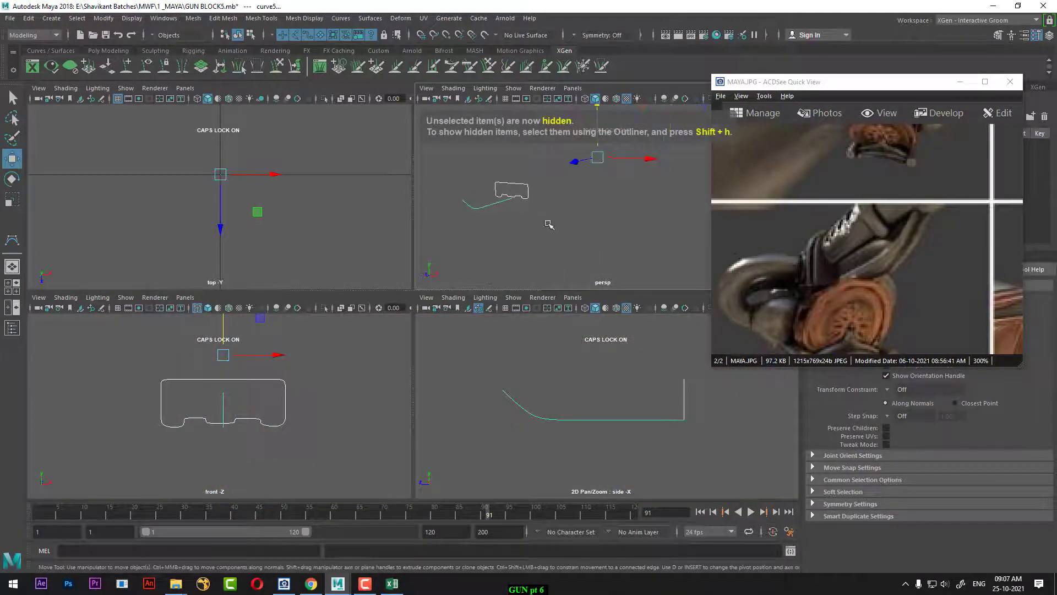
key(space)
click(527, 314)
alt+drag(527, 315, 429, 378)
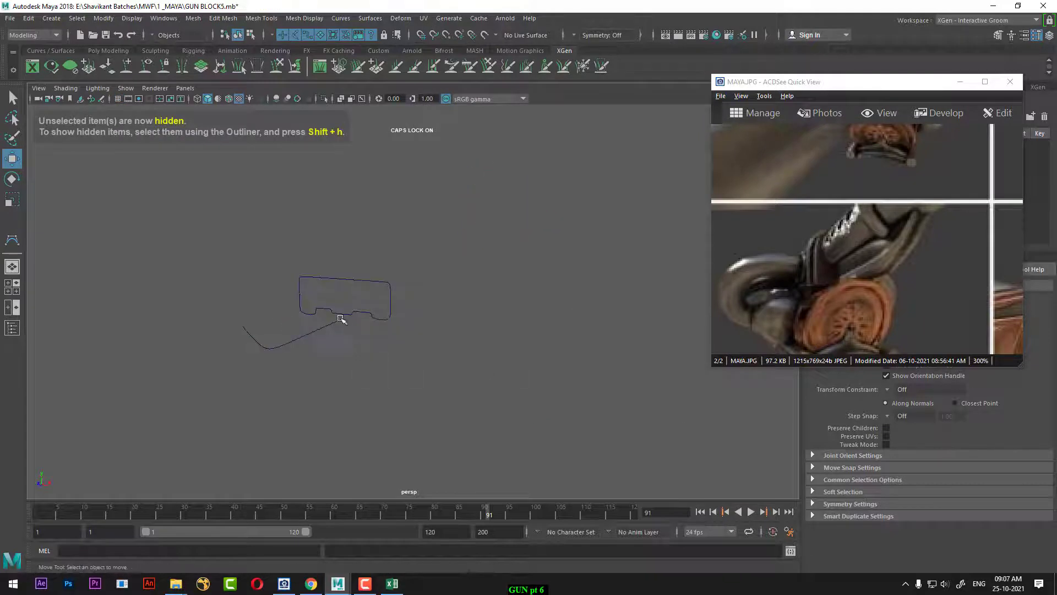
- Extrude the closed profile along the path curve as a NURBS tube with result position At path, pivot Component and orientation Profile normal
drag(402, 264, 370, 300)
shift+drag(285, 375, 285, 375)
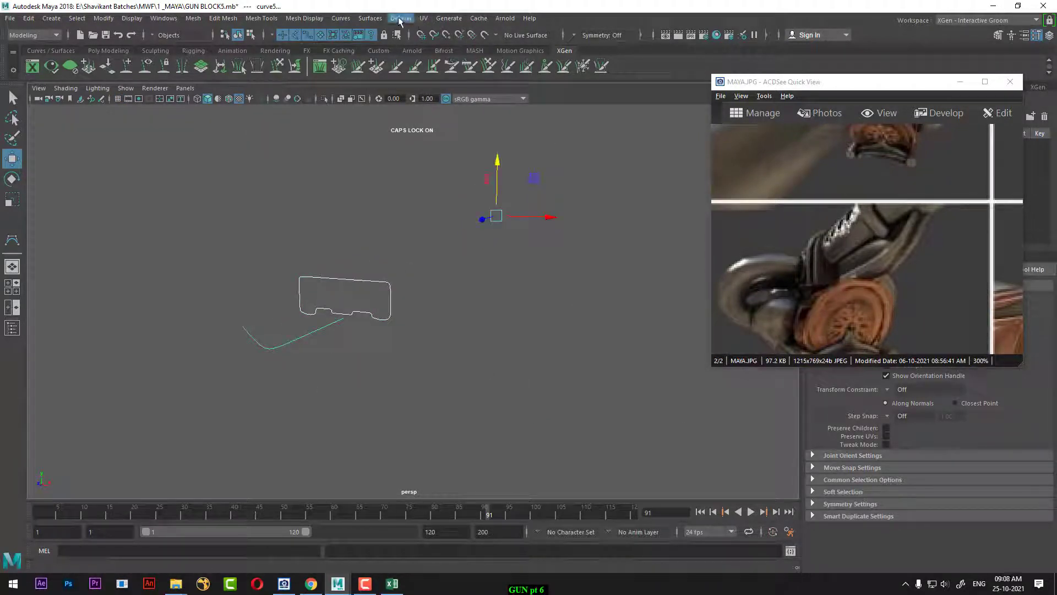
click(370, 18)
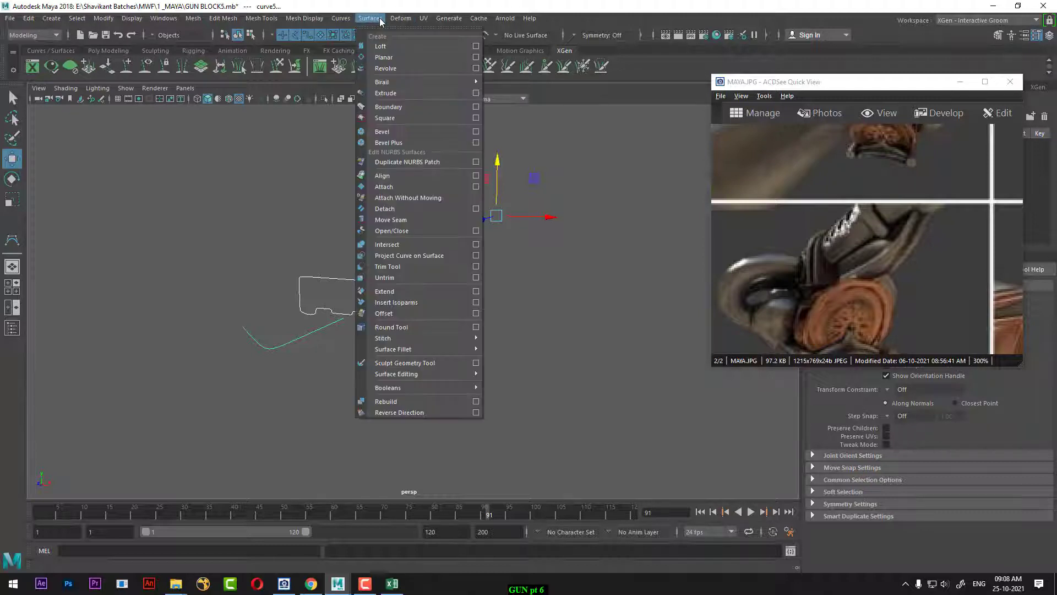
click(475, 93)
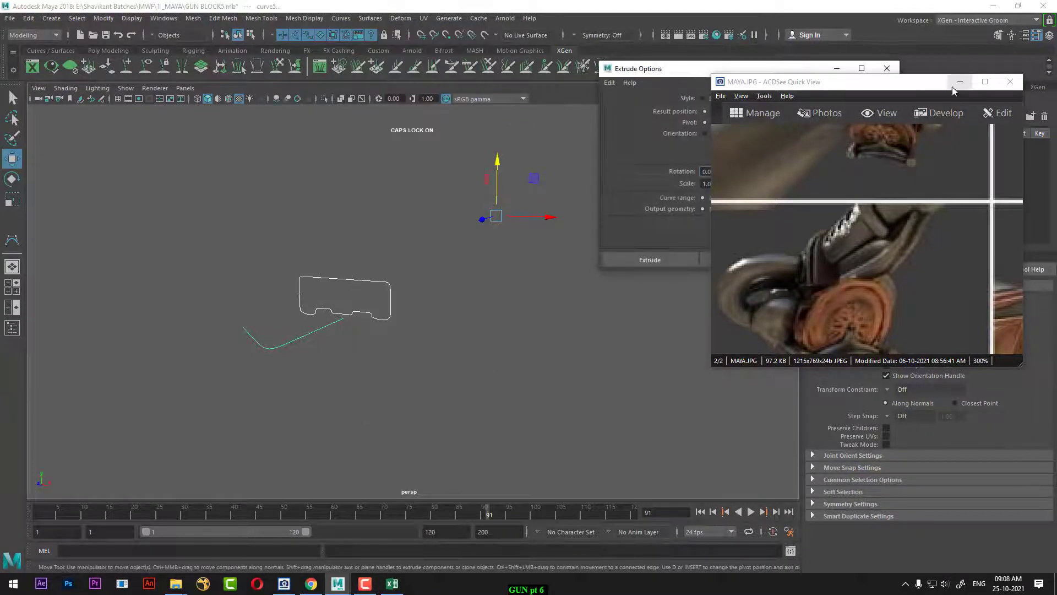
click(960, 82)
click(609, 83)
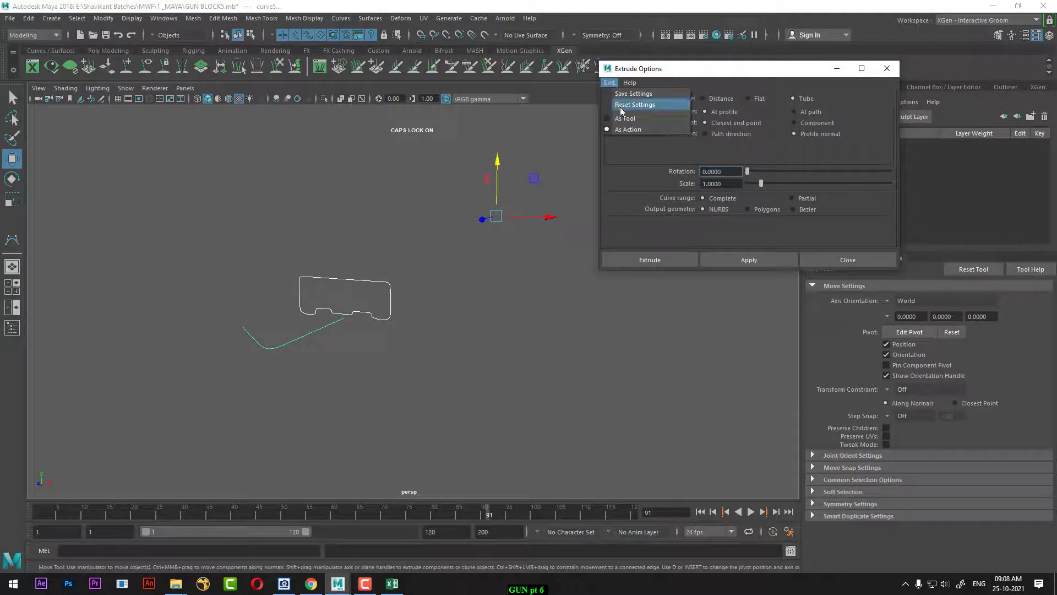
click(619, 105)
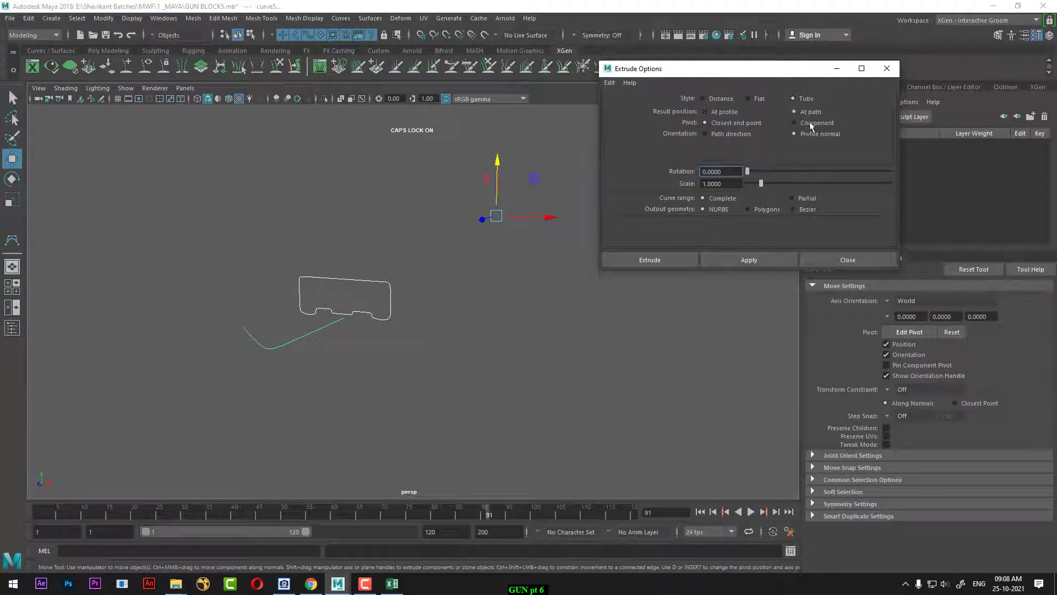
click(759, 261)
alt+drag(589, 331, 512, 362)
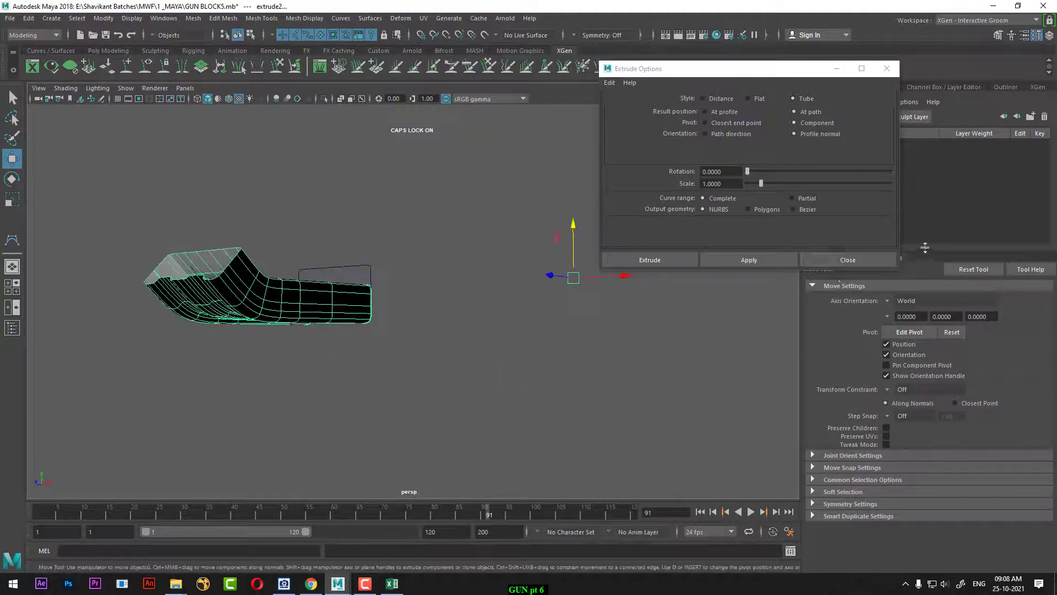
click(848, 260)
- Reverse the direction of the path curve that drives the extruded surface
click(514, 406)
alt+drag(513, 406, 379, 423)
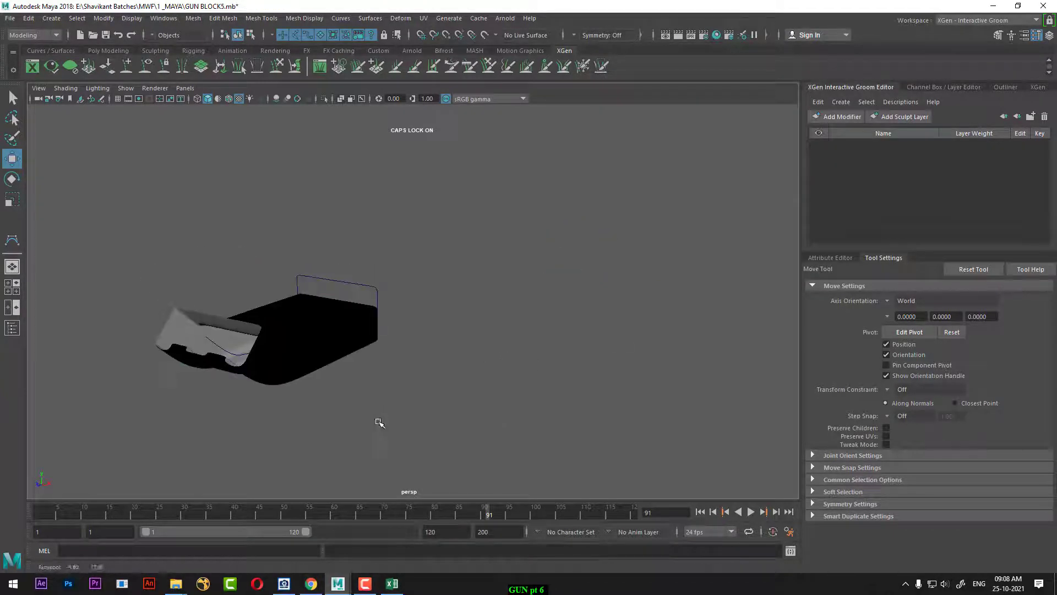
click(218, 348)
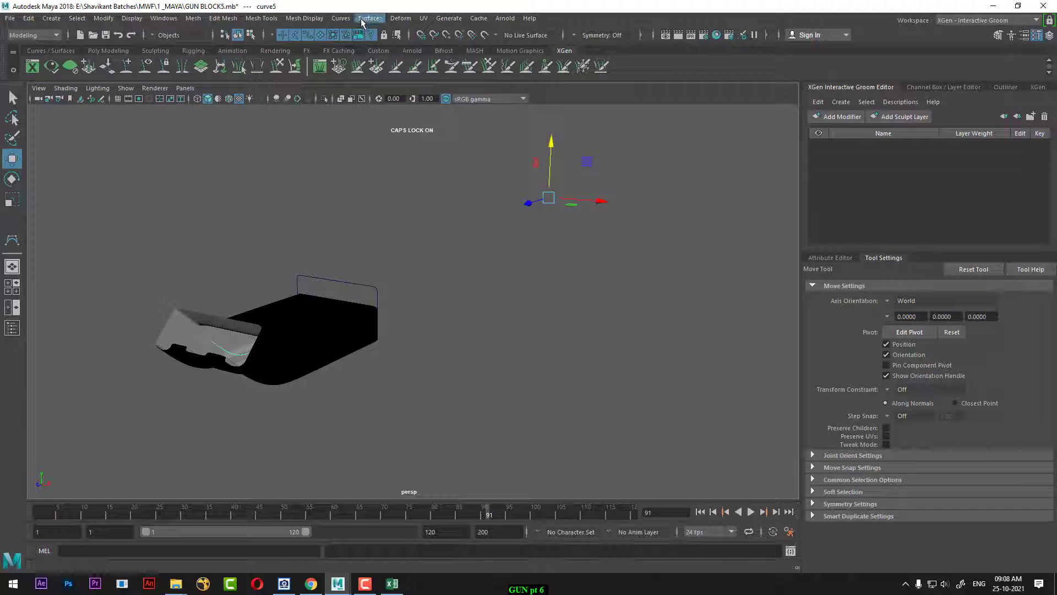
click(341, 18)
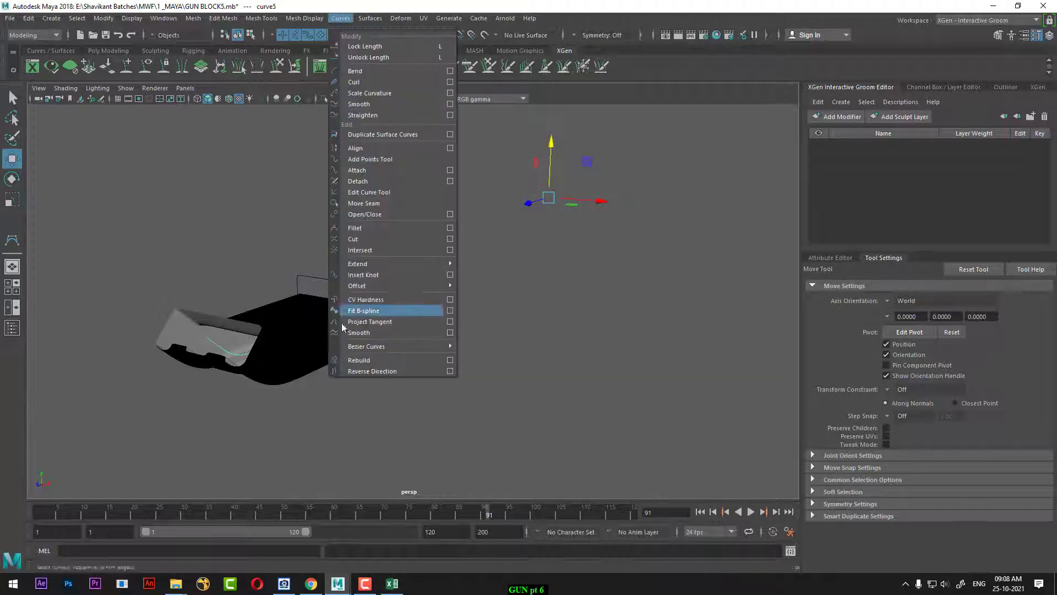
click(369, 370)
alt+drag(369, 370, 481, 303)
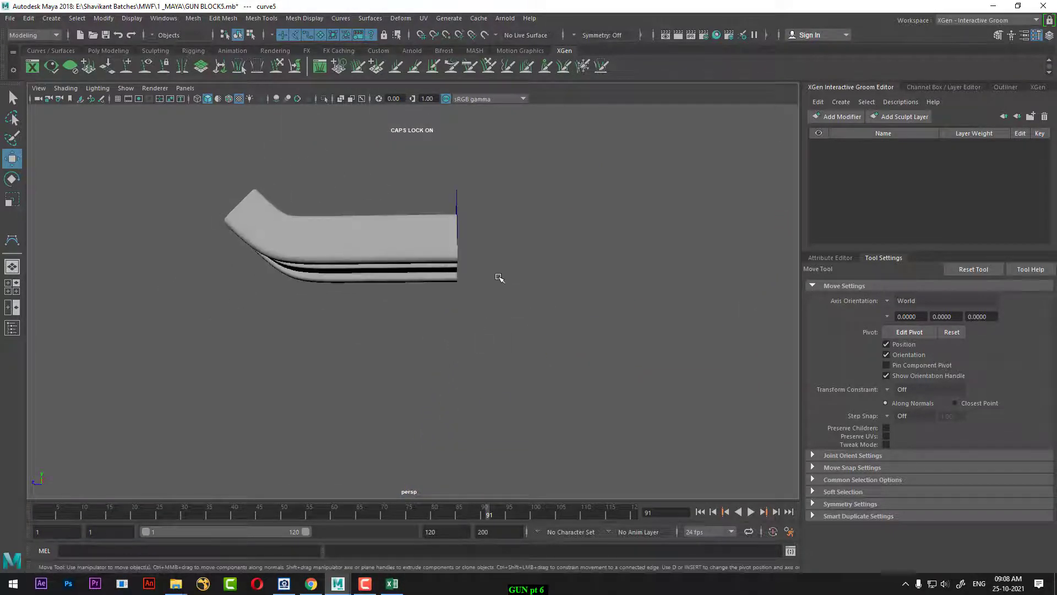
- Show the hidden reference images and display the extruded surface in wireframe to compare it with the gun
key(ctrl+shift+h)
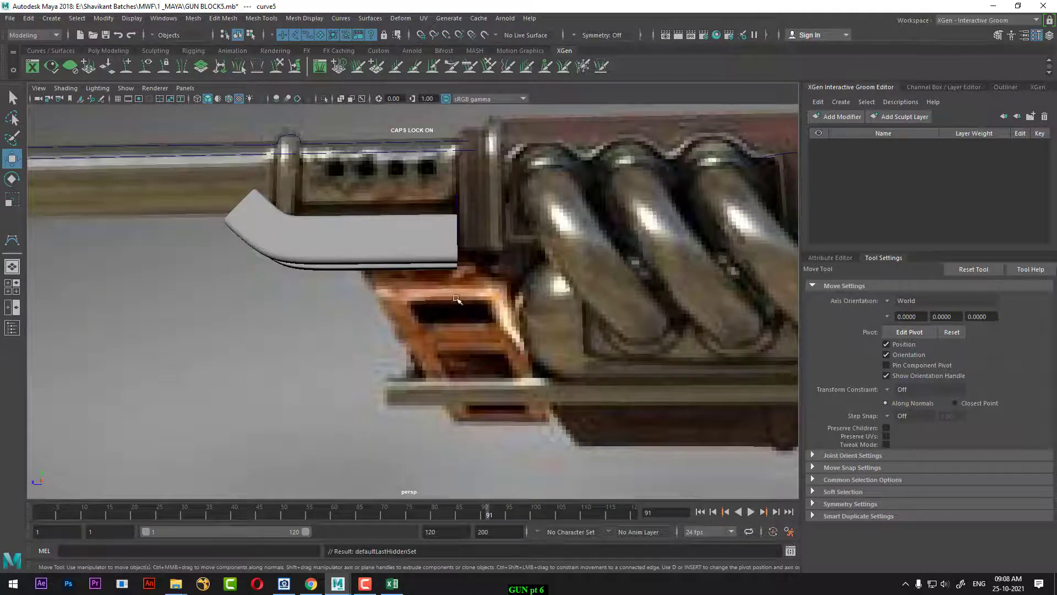
scroll(389, 245, down, 2)
scroll(399, 262, up, 2)
click(456, 226)
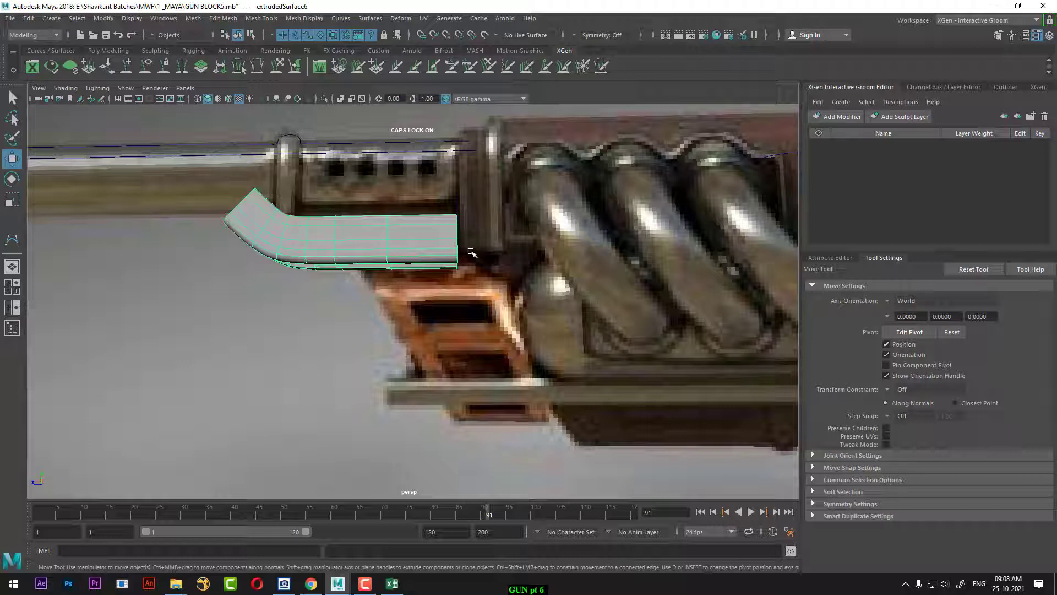
key(4)
alt+middle_drag(450, 260, 477, 291)
key(Caps_Lock)
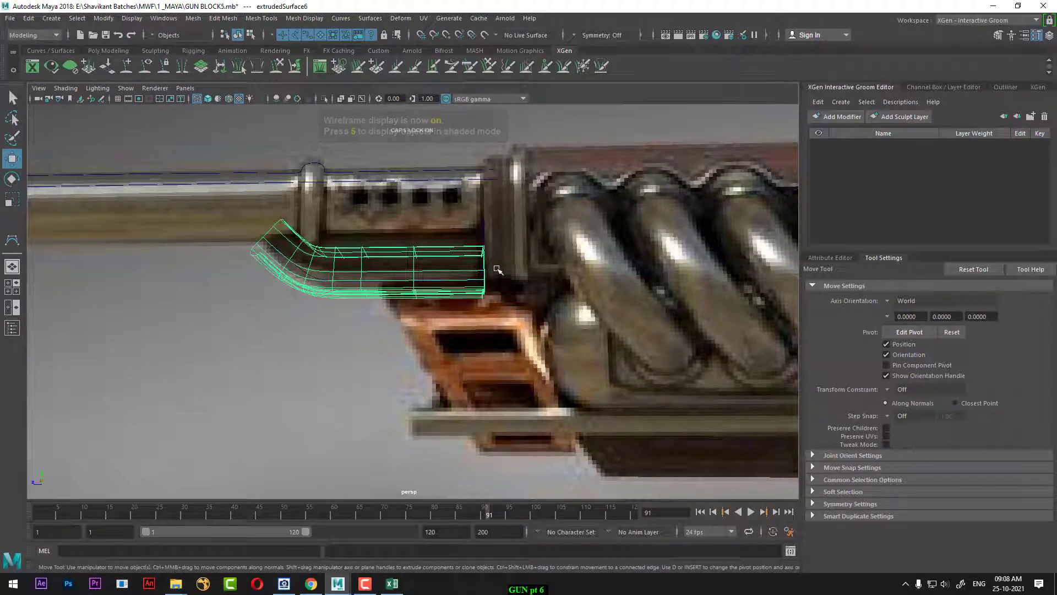
- Lower the top row of CVs on the closed profile in the front view to reduce the extruded block's height
click(484, 255)
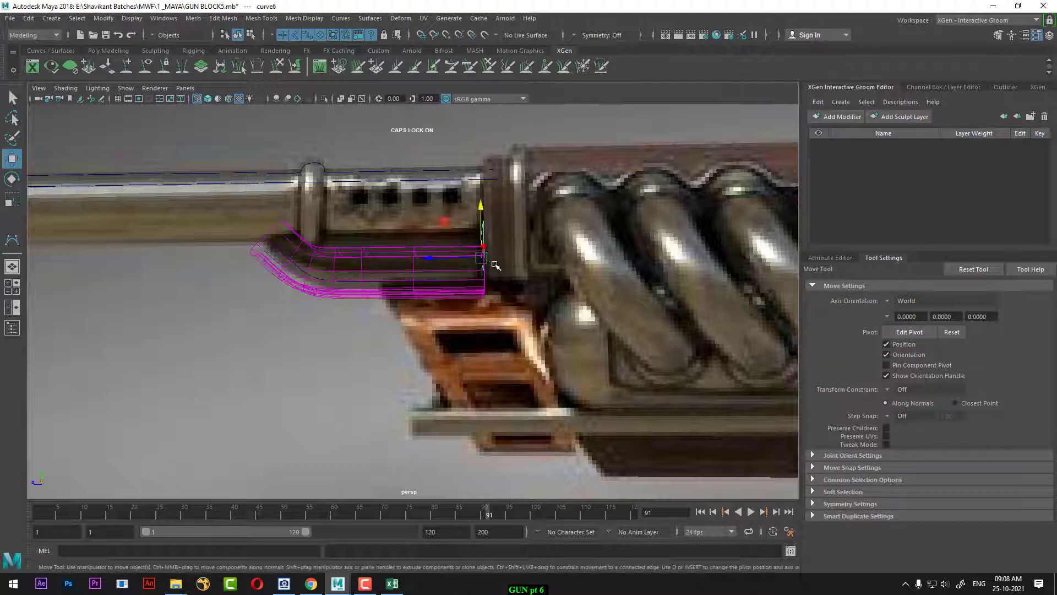
key(space)
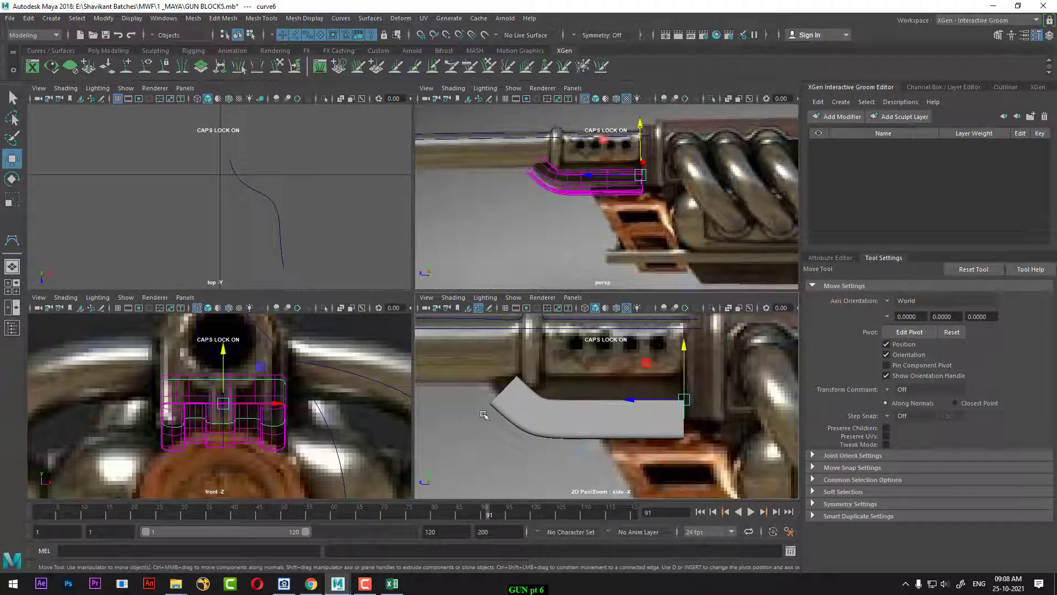
alt+middle_drag(682, 401, 649, 401)
right_drag(474, 451, 433, 304)
drag(134, 355, 328, 395)
drag(227, 331, 222, 347)
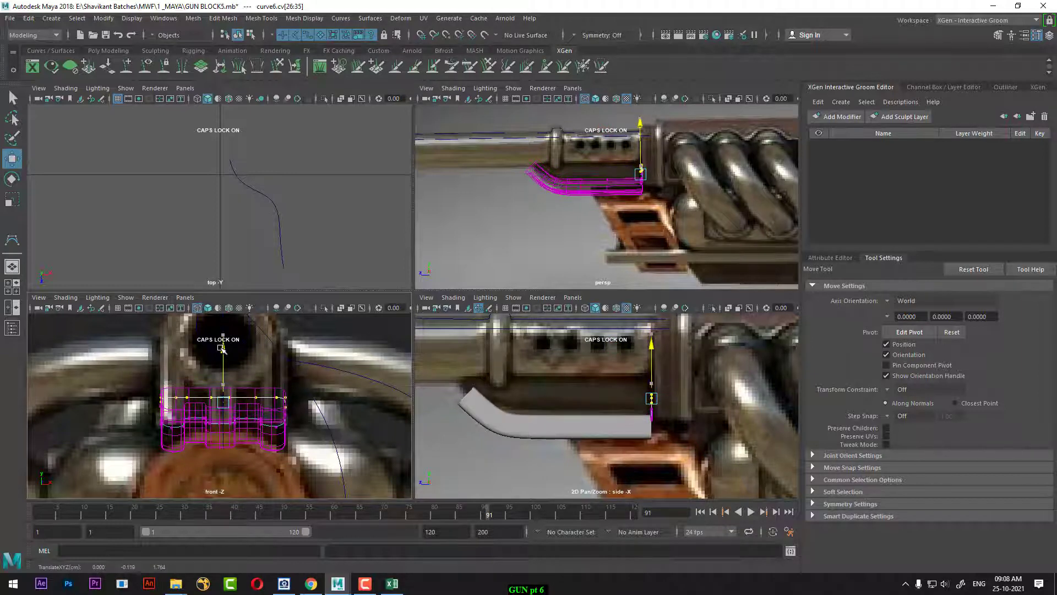
scroll(591, 207, up, 1)
- Switch the perspective view to textured shading and lower the profile's top CVs slightly more in the side view
key(space)
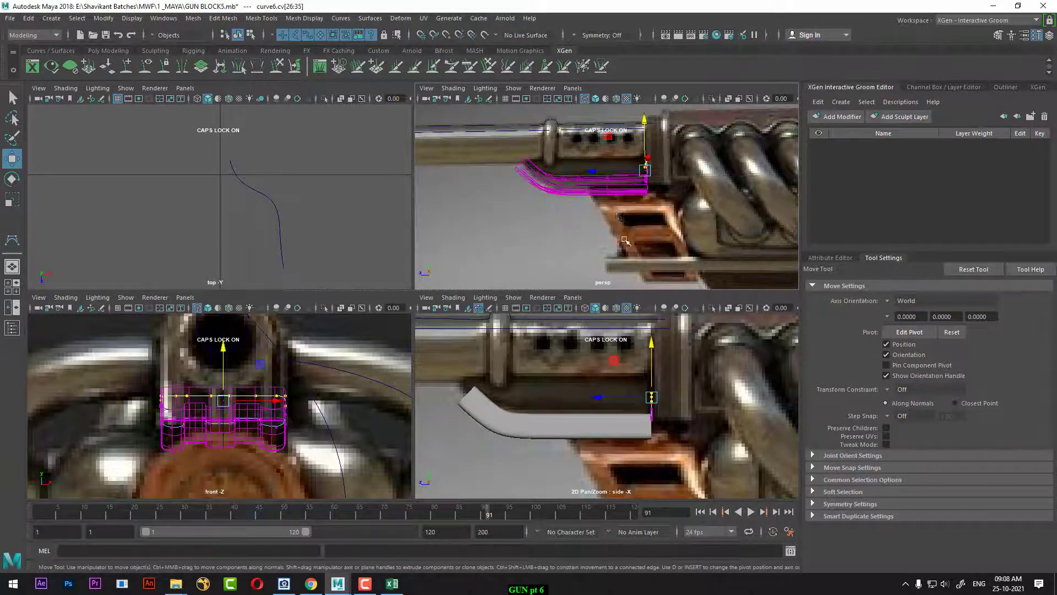
mouse_move(612, 179)
alt+mouse_down()
mouse_move(658, 196)
mouse_move(633, 181)
alt+mouse_up()
key(6)
scroll(688, 407, up, 1)
scroll(689, 408, up, 1)
alt+middle_drag(686, 406, 697, 421)
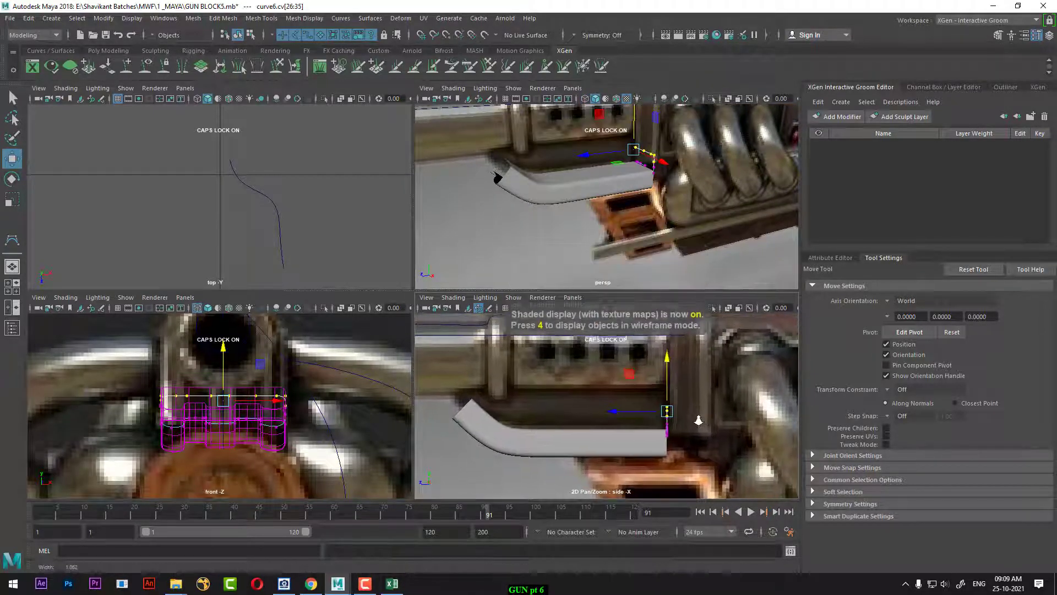
drag(665, 355, 666, 359)
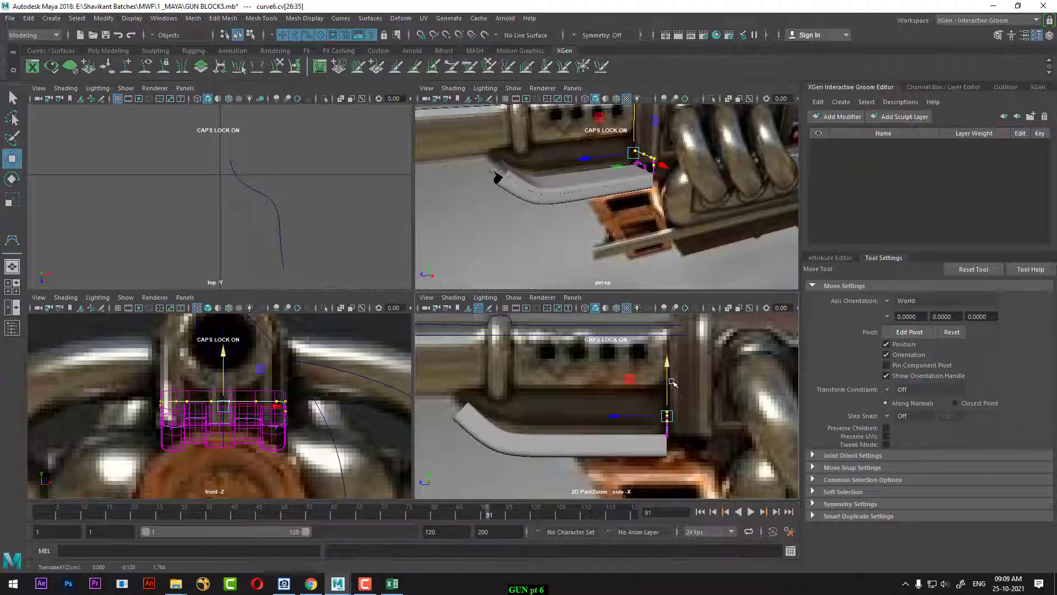
- Move the front end CV of the path curve up and slightly forward in the side view, towards the barrel's underside
alt+drag(595, 209, 715, 142)
click(576, 211)
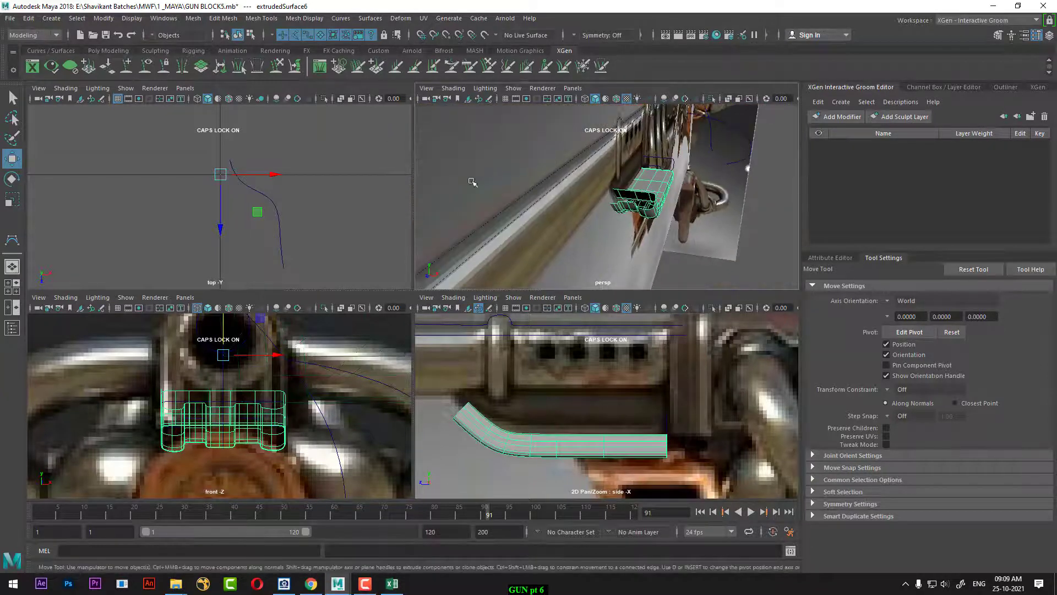
alt+drag(650, 201, 621, 230)
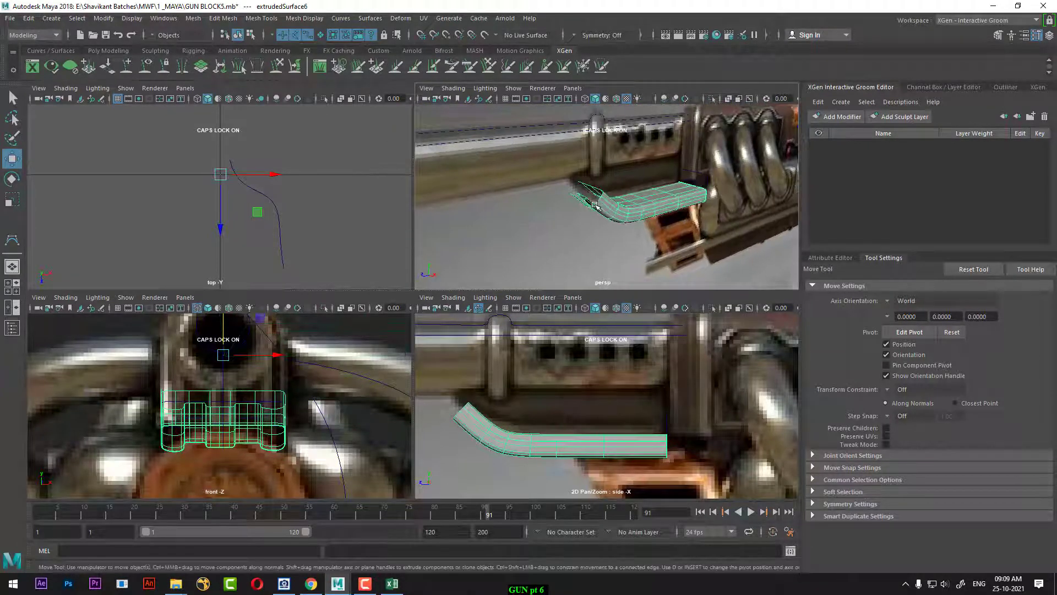
click(595, 204)
click(607, 203)
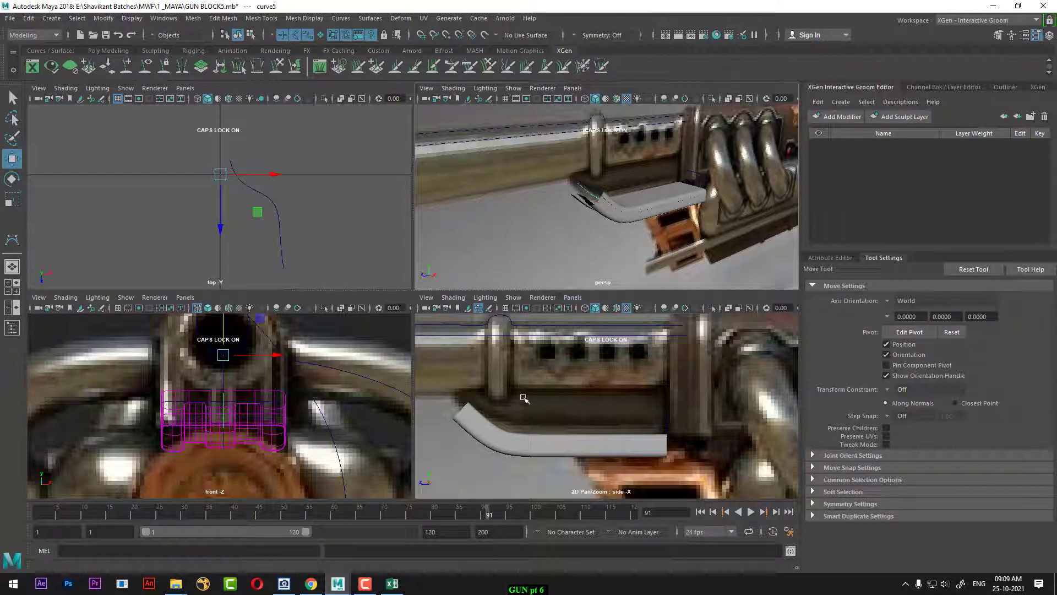
alt+drag(503, 225, 534, 254)
right_drag(534, 253, 460, 250)
scroll(490, 408, up, 1)
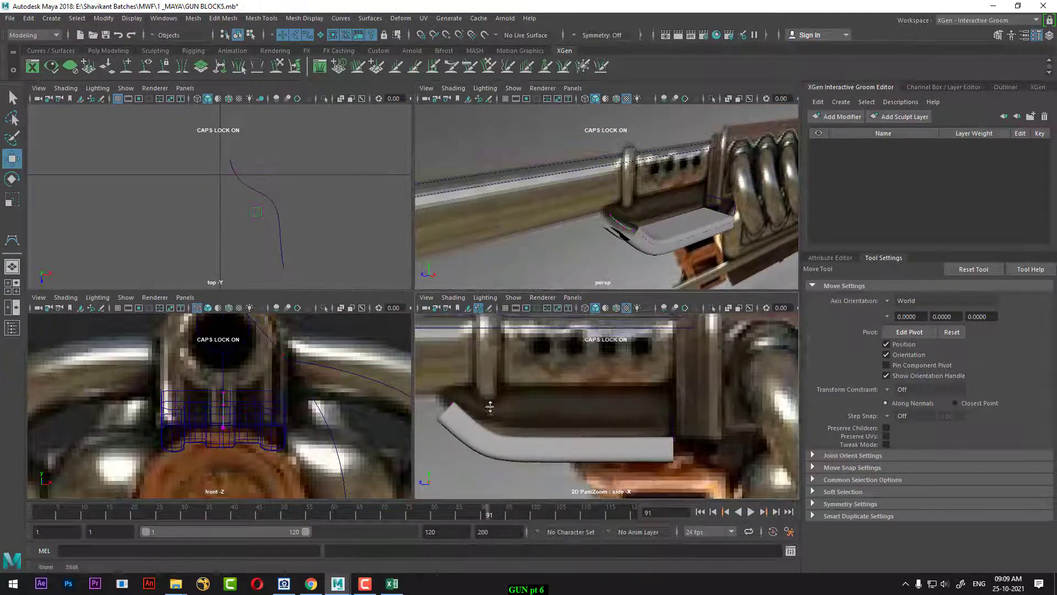
scroll(490, 408, up, 1)
click(490, 398)
scroll(490, 399, up, 1)
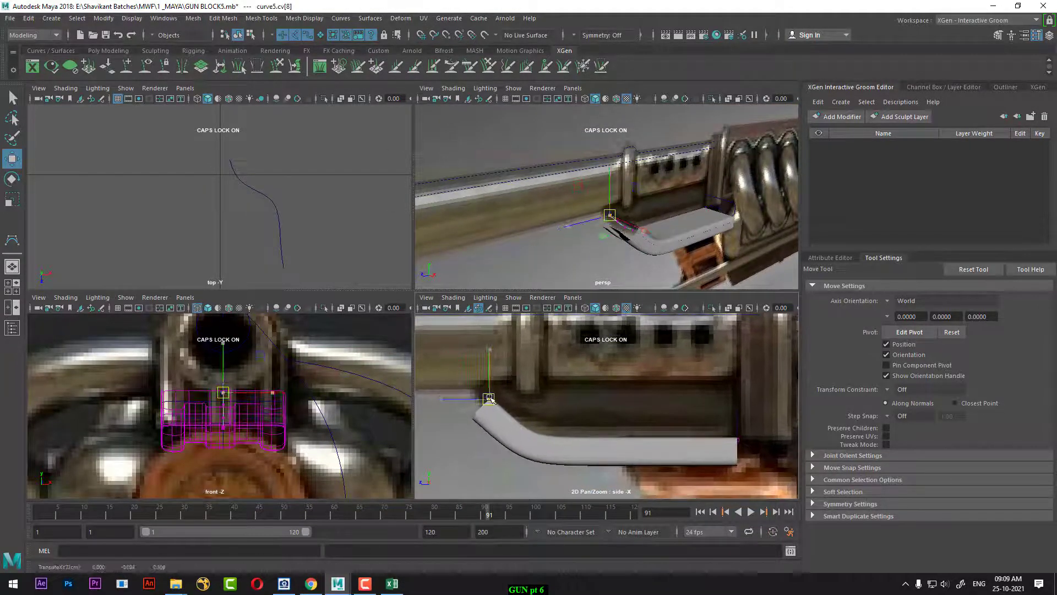
drag(491, 400, 488, 385)
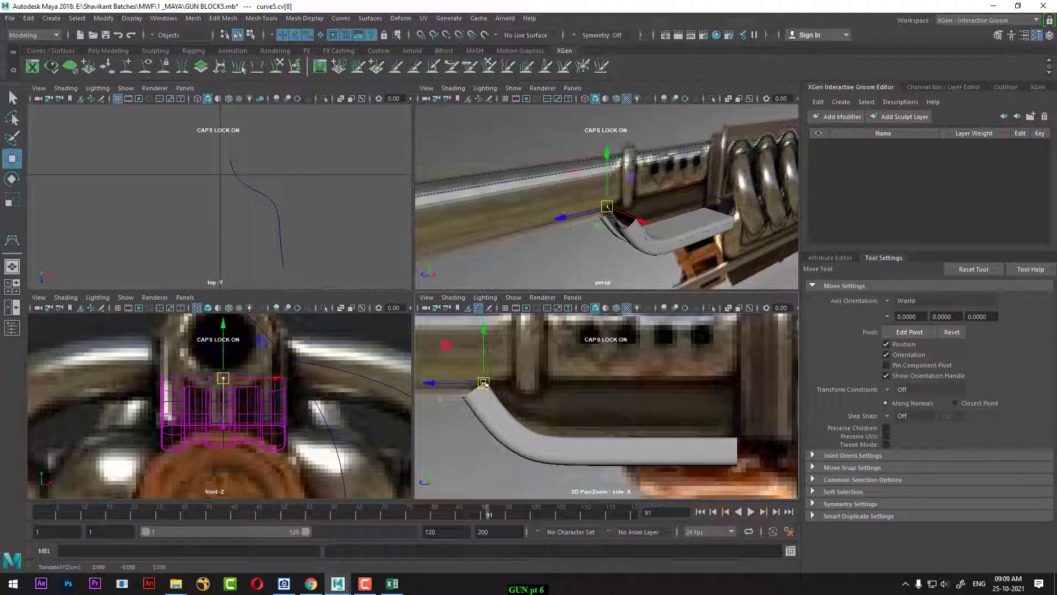
- Show the side view in wireframe and raise all the path curve's CVs slightly to align the extruded block with the reference
key(4)
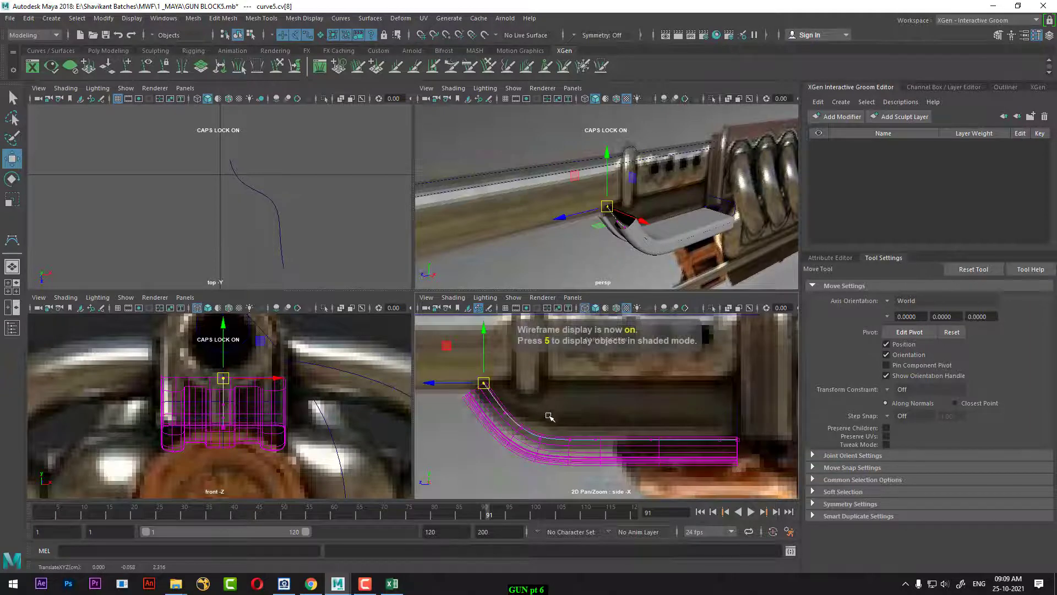
alt+middle_drag(512, 417, 548, 428)
scroll(536, 390, up, 1)
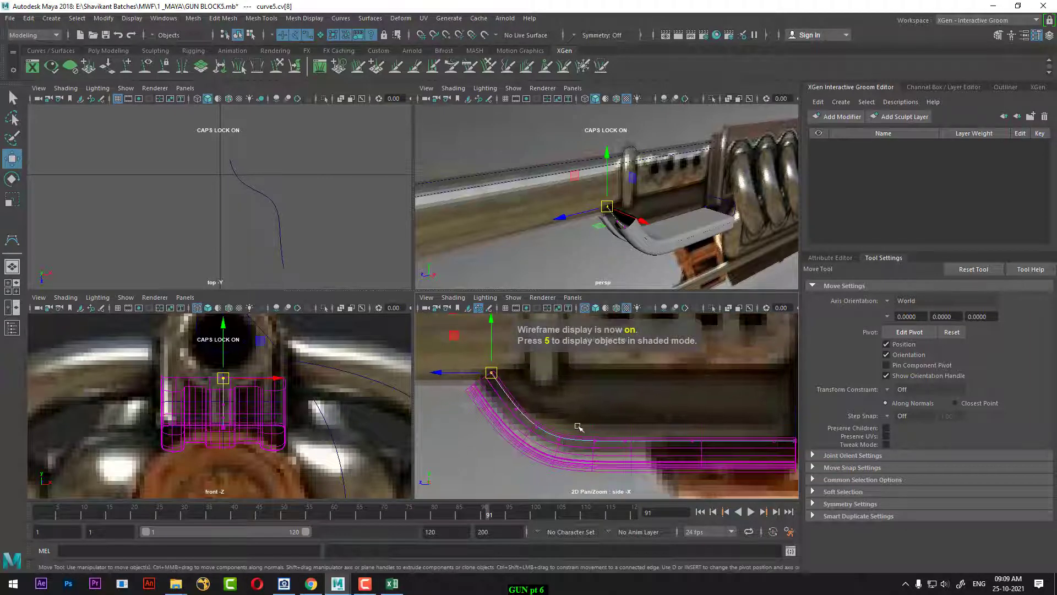
scroll(542, 400, down, 5)
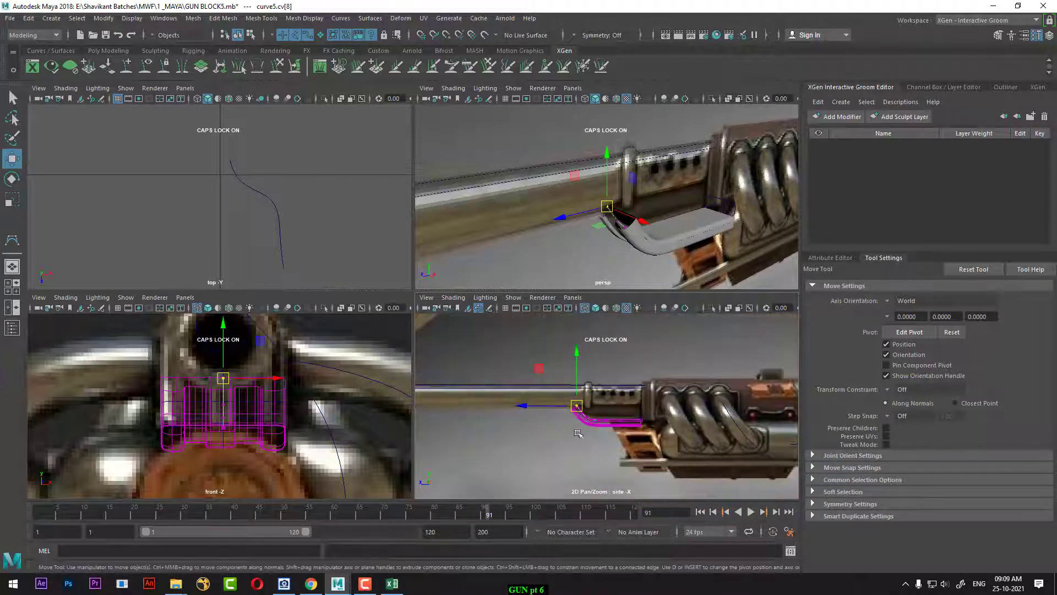
key(space)
scroll(612, 408, up, 2)
drag(281, 248, 588, 430)
scroll(503, 443, up, 3)
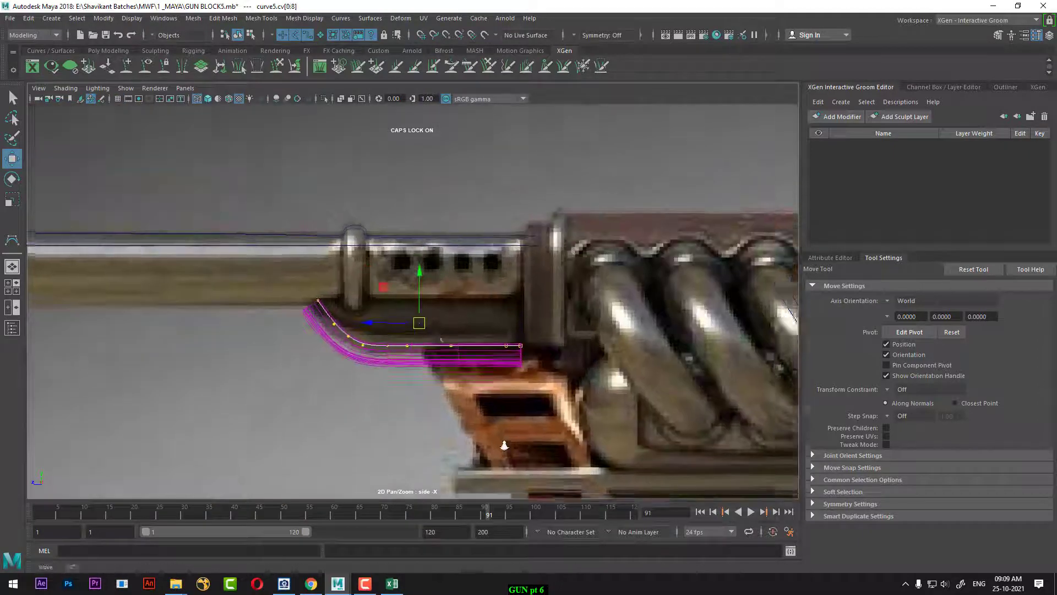
drag(423, 273, 424, 263)
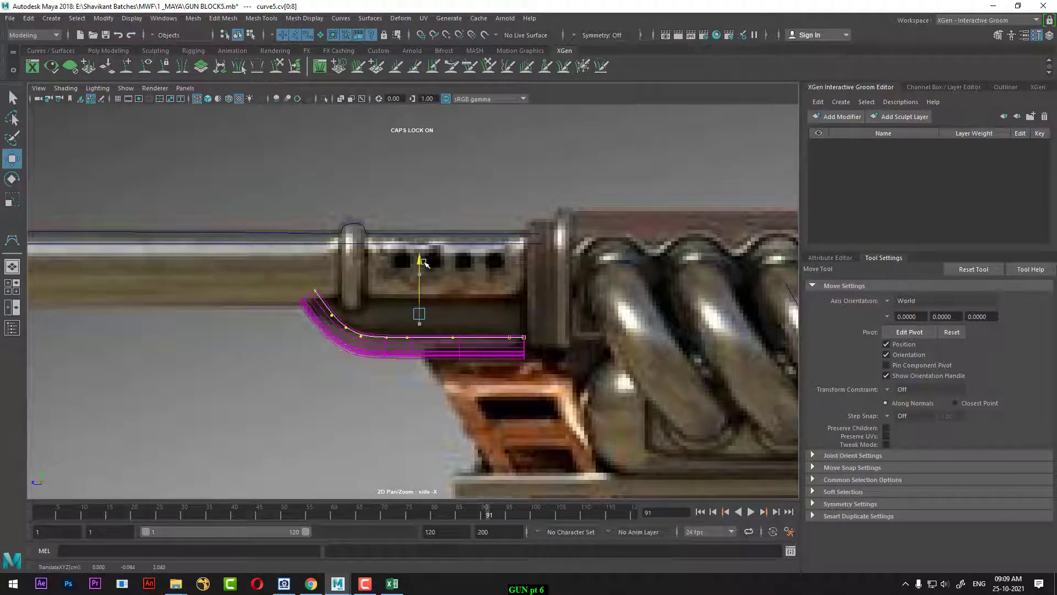
- Move the path curve's rear end CV slightly backward to meet the vertical block behind it
scroll(474, 361, up, 2)
drag(550, 308, 572, 393)
scroll(568, 390, up, 1)
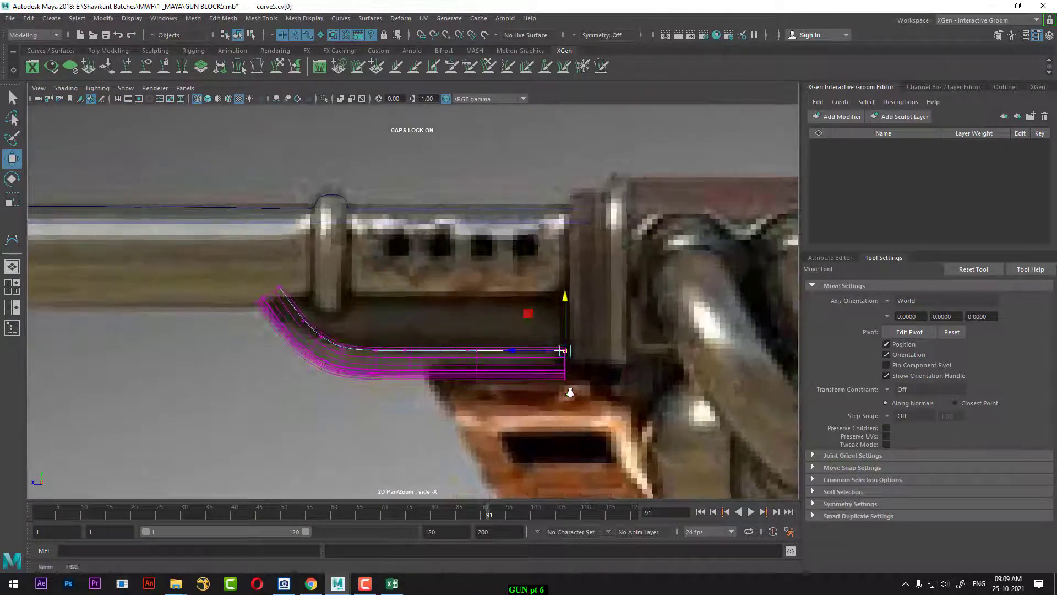
drag(525, 353, 521, 350)
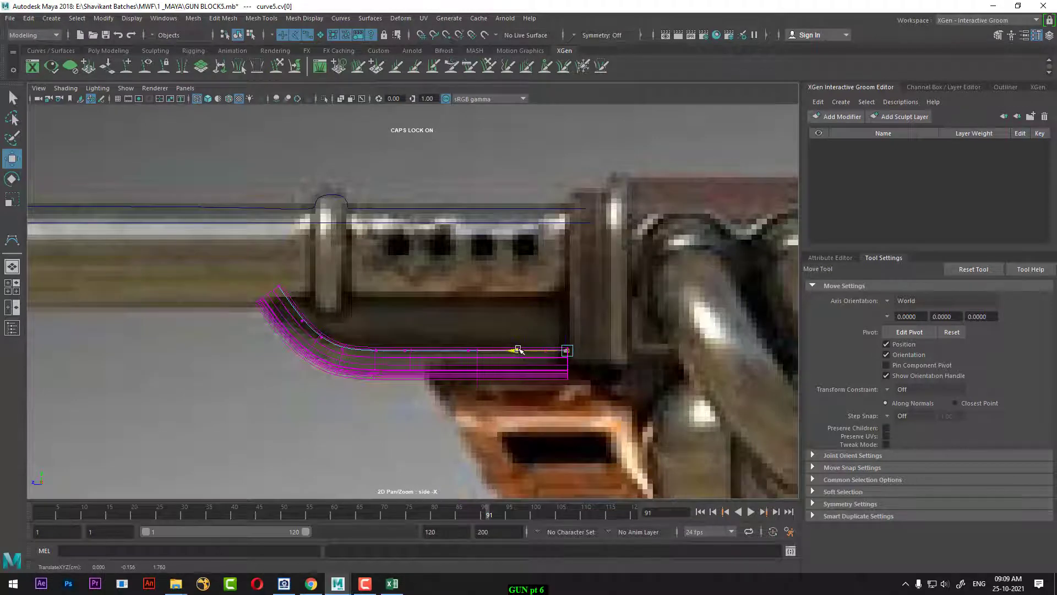
- Reposition the path curve's two front CVs rearward and down so the curved tip follows the reference beneath the barrel
alt+middle_drag(320, 332, 424, 356)
scroll(425, 357, up, 1)
drag(347, 318, 346, 319)
scroll(390, 409, up, 2)
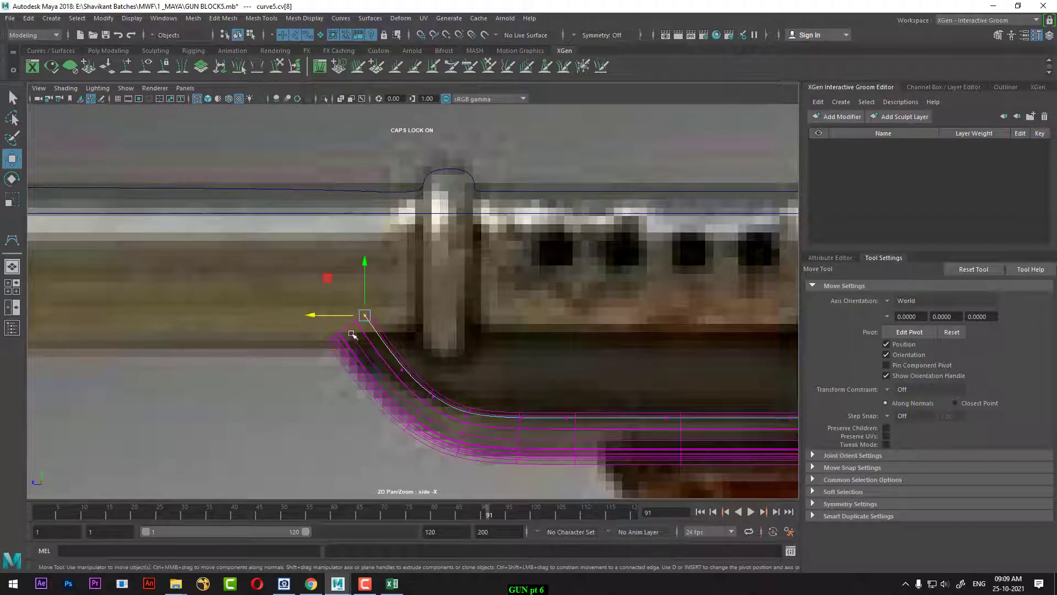
drag(321, 316, 334, 316)
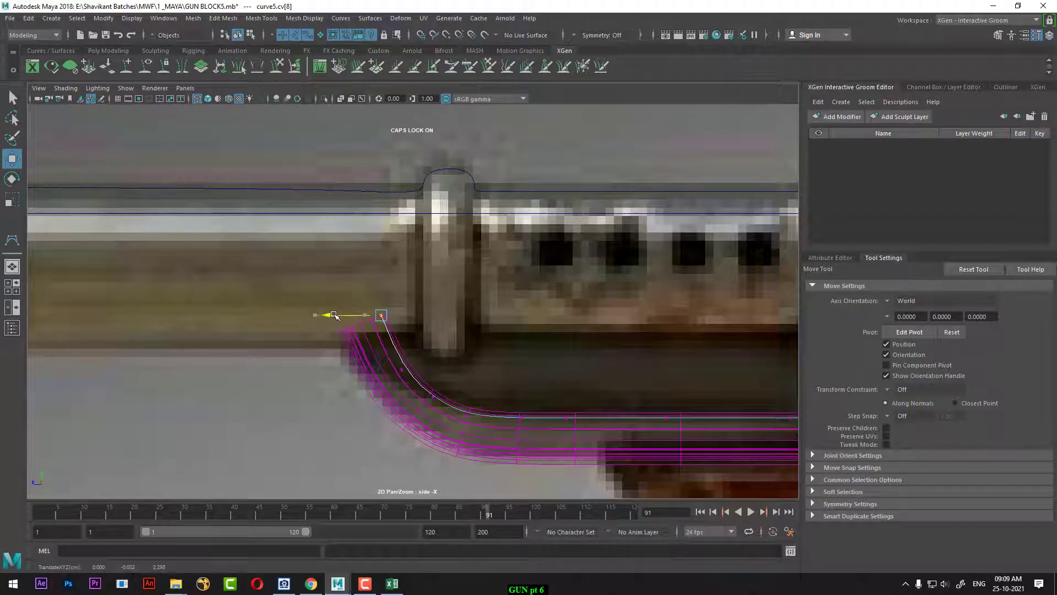
scroll(418, 360, up, 1)
click(396, 380)
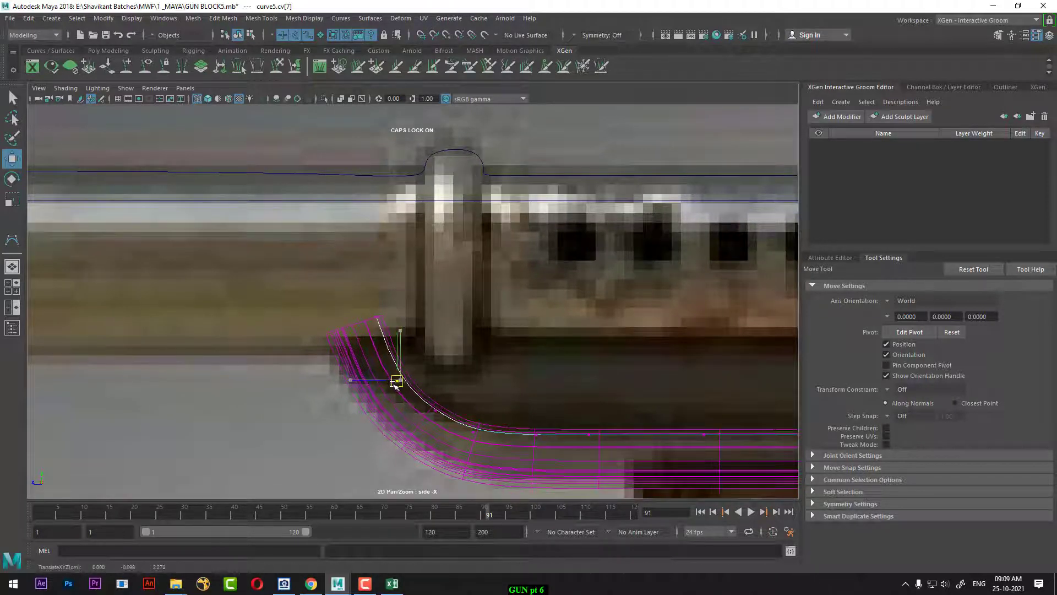
drag(356, 310, 397, 329)
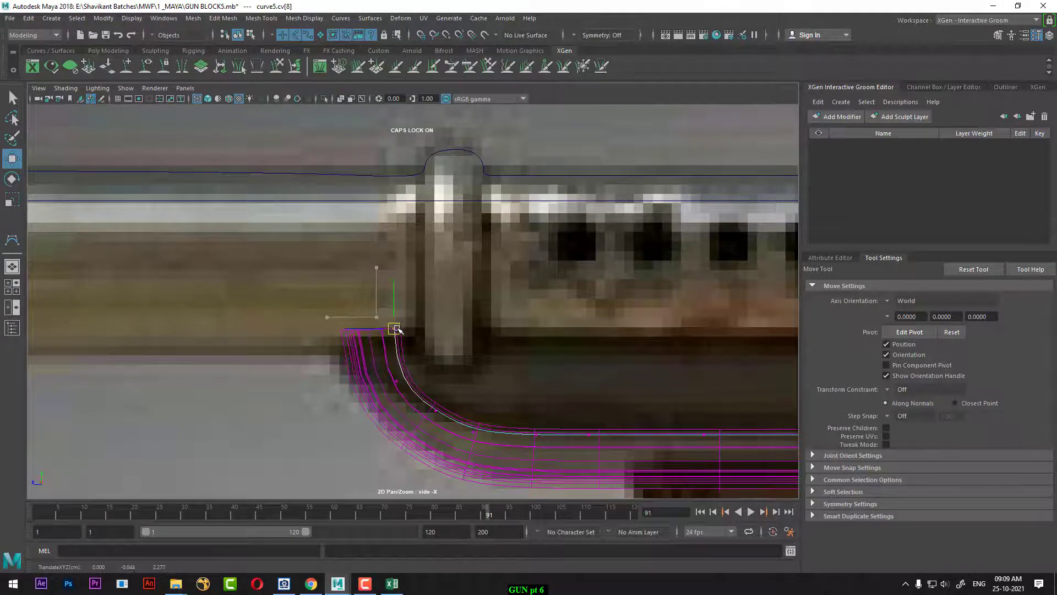
scroll(480, 378, down, 5)
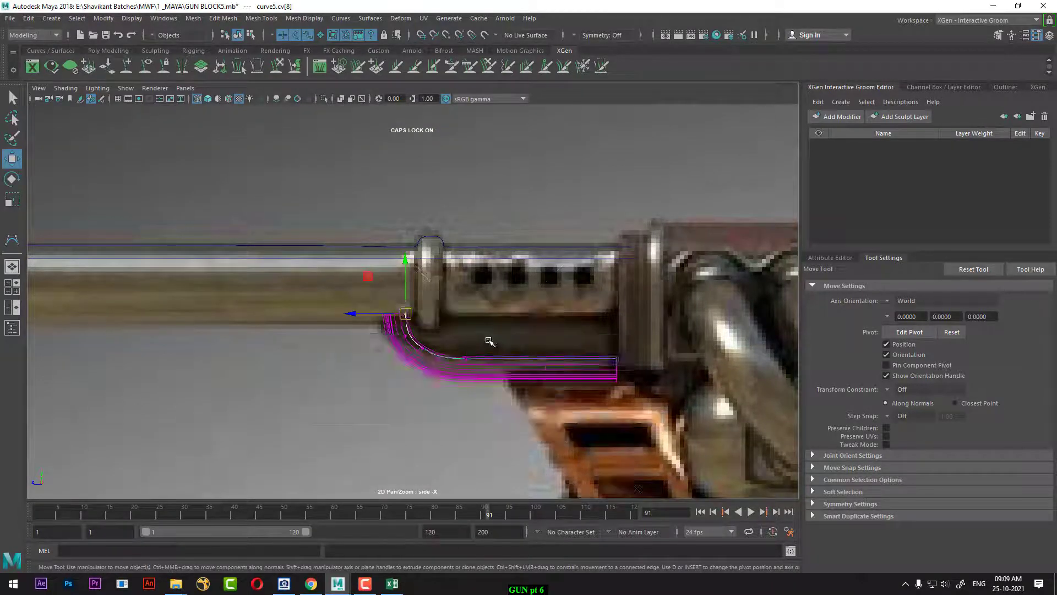
key(space)
alt+drag(656, 180, 661, 243)
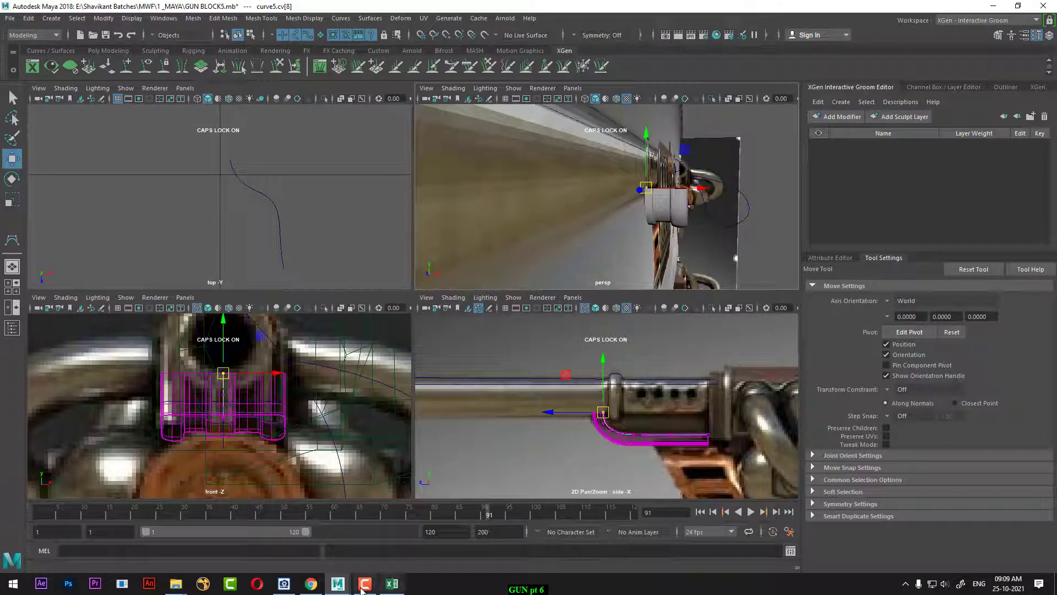
- Switch to ACDSee Quick View and examine the block under the barrel in the different gun views of MAYA.JPG
click(283, 584)
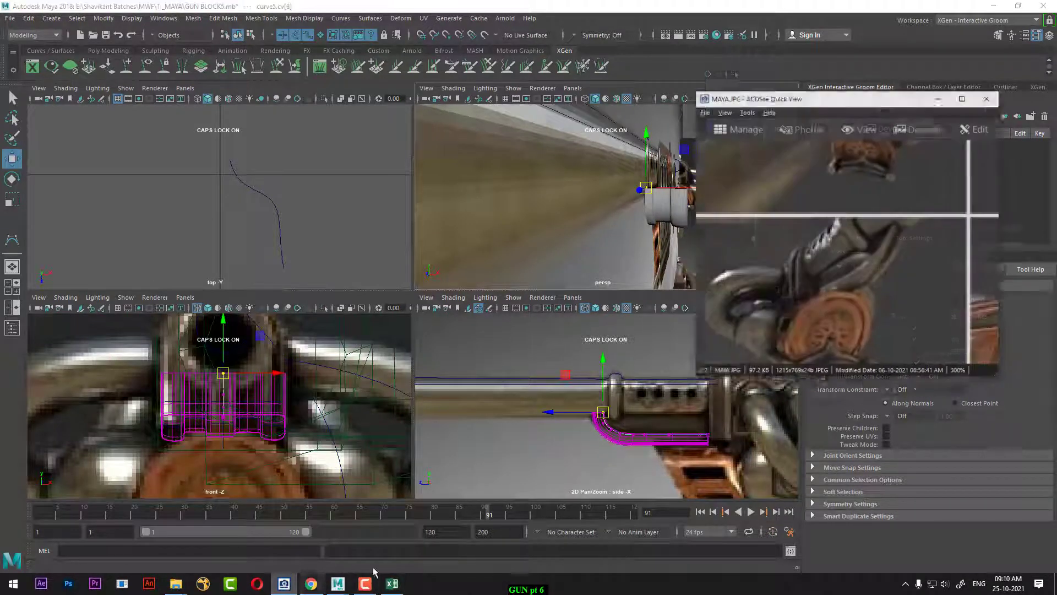
drag(904, 266, 879, 267)
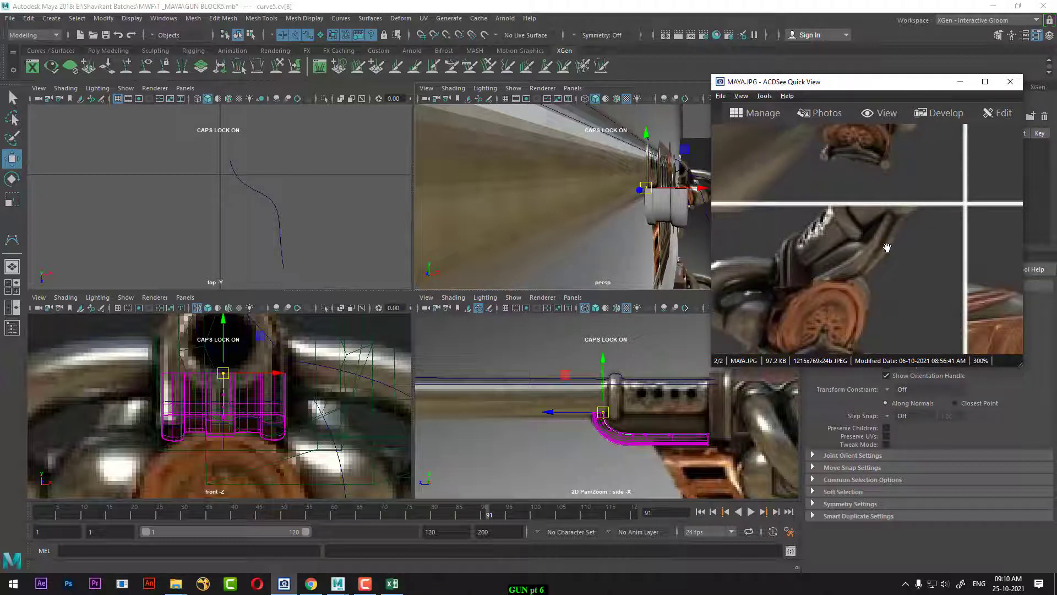
drag(815, 280, 736, 334)
mouse_move(867, 288)
mouse_down()
mouse_move(1013, 258)
mouse_move(890, 283)
mouse_up()
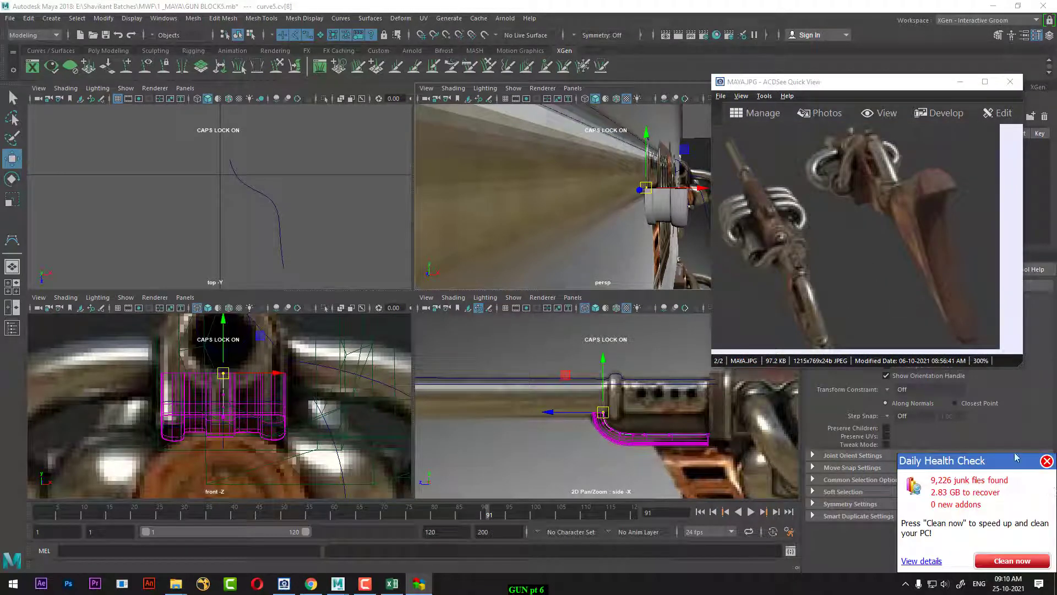
click(1046, 462)
drag(831, 265, 991, 220)
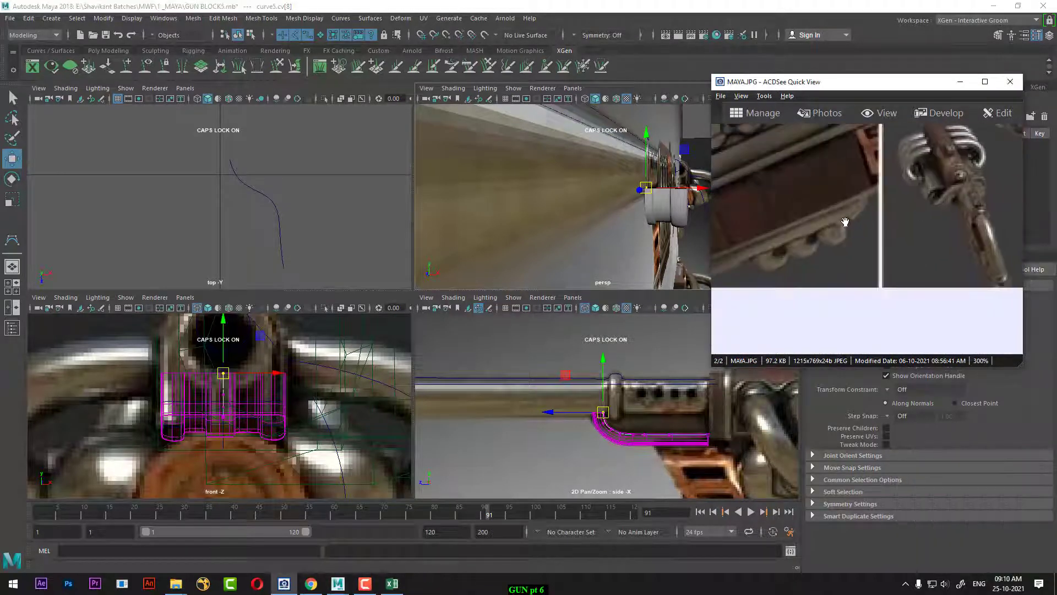
drag(844, 222, 998, 279)
drag(770, 270, 913, 281)
drag(903, 220, 916, 316)
drag(722, 344, 982, 323)
drag(892, 242, 930, 289)
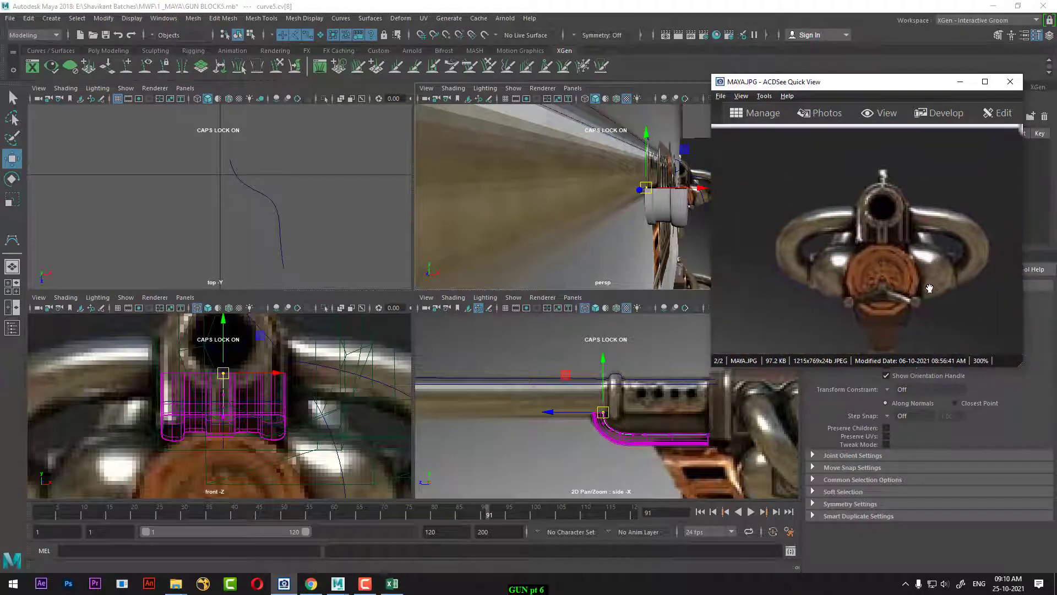
drag(831, 270, 1045, 273)
drag(727, 274, 920, 272)
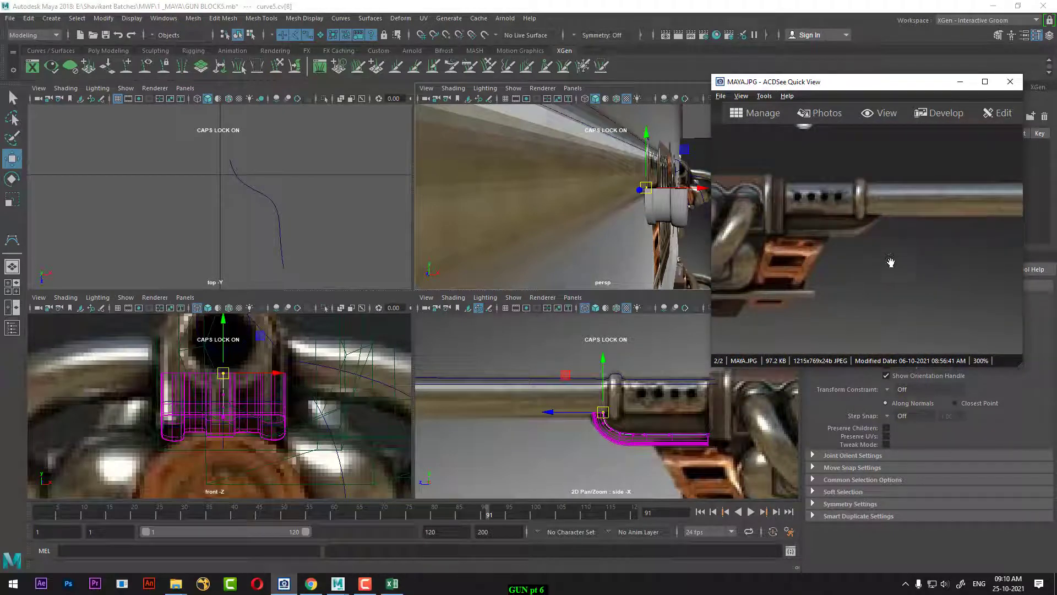
drag(858, 246, 722, 242)
drag(920, 261, 726, 263)
drag(909, 268, 730, 165)
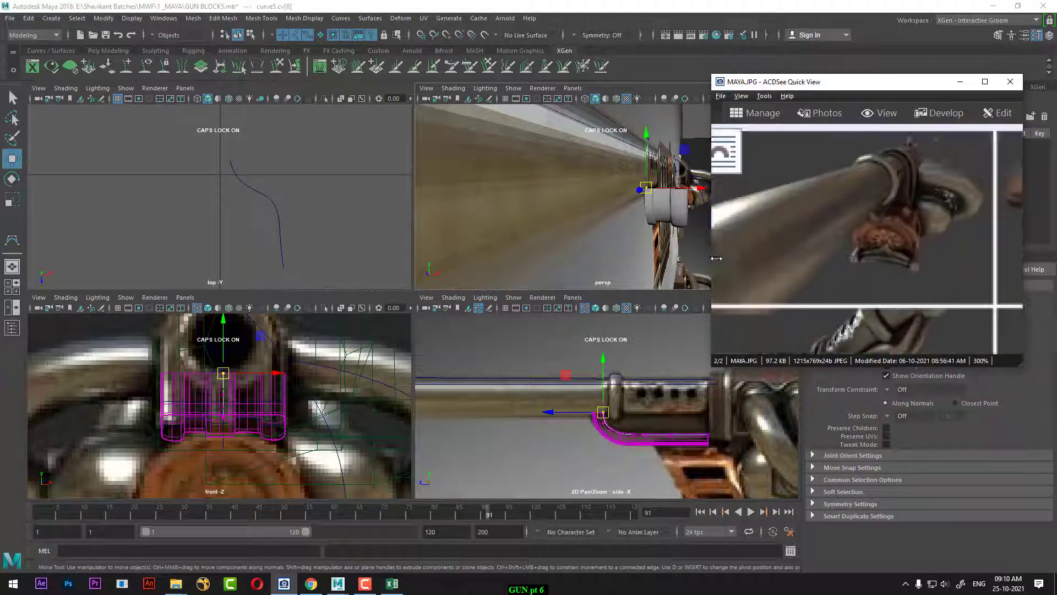
drag(953, 297, 687, 235)
drag(771, 243, 756, 170)
drag(857, 221, 859, 359)
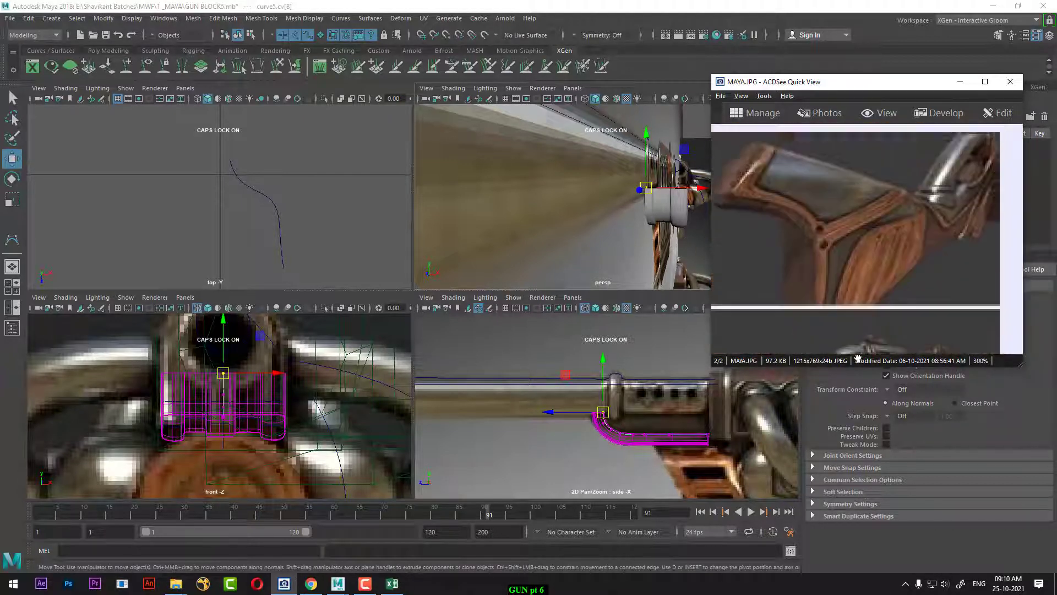
drag(798, 296, 963, 340)
drag(800, 337, 903, 242)
drag(831, 344, 846, 261)
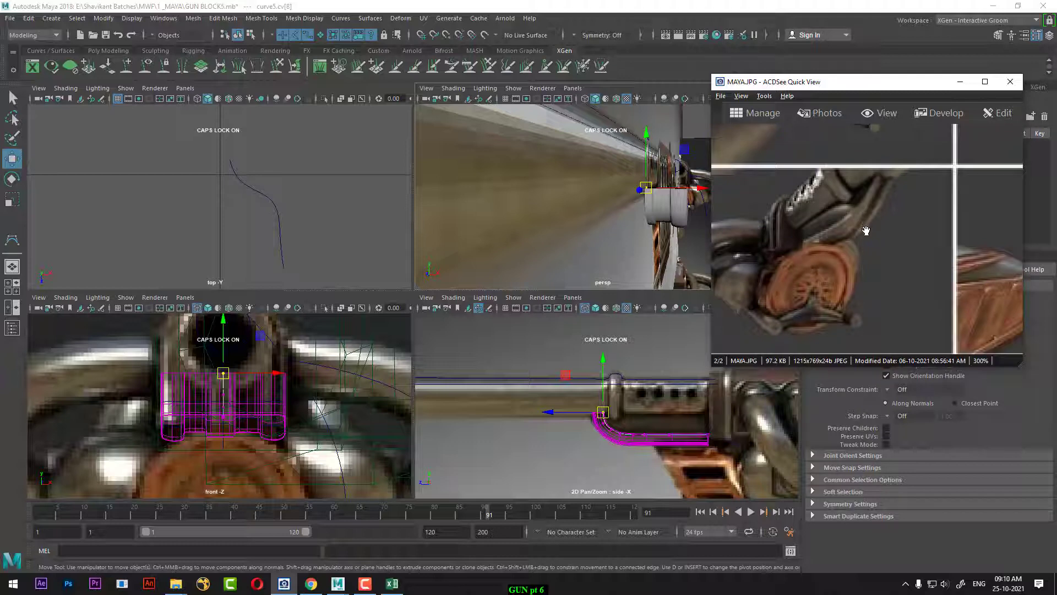
- Switch back to Maya and select the closed profile curve at the rear end of the extruded block
alt+right_drag(240, 441, 271, 458)
alt+middle_drag(271, 458, 255, 411)
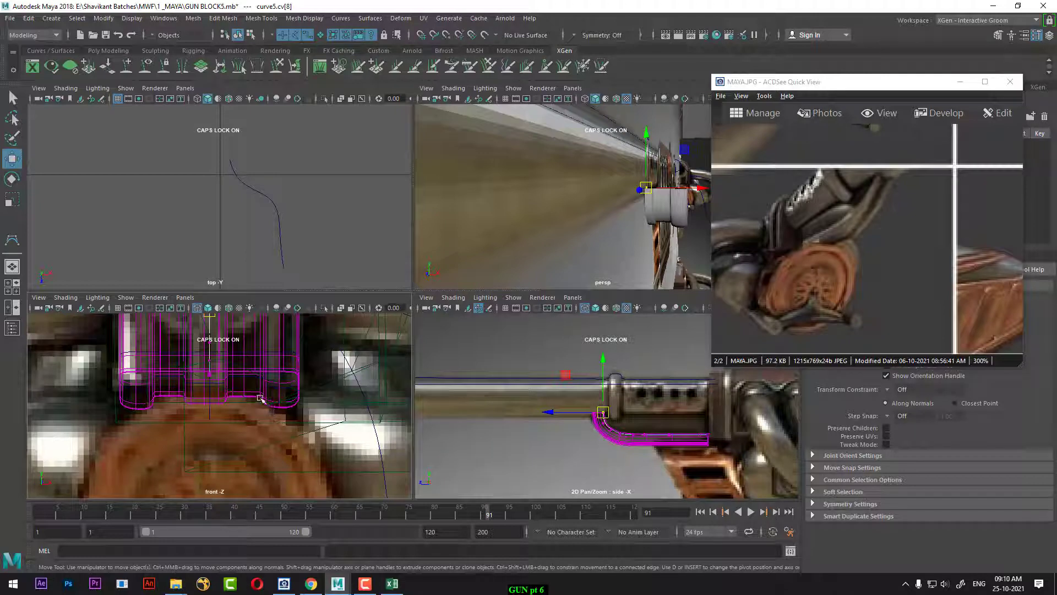
click(291, 414)
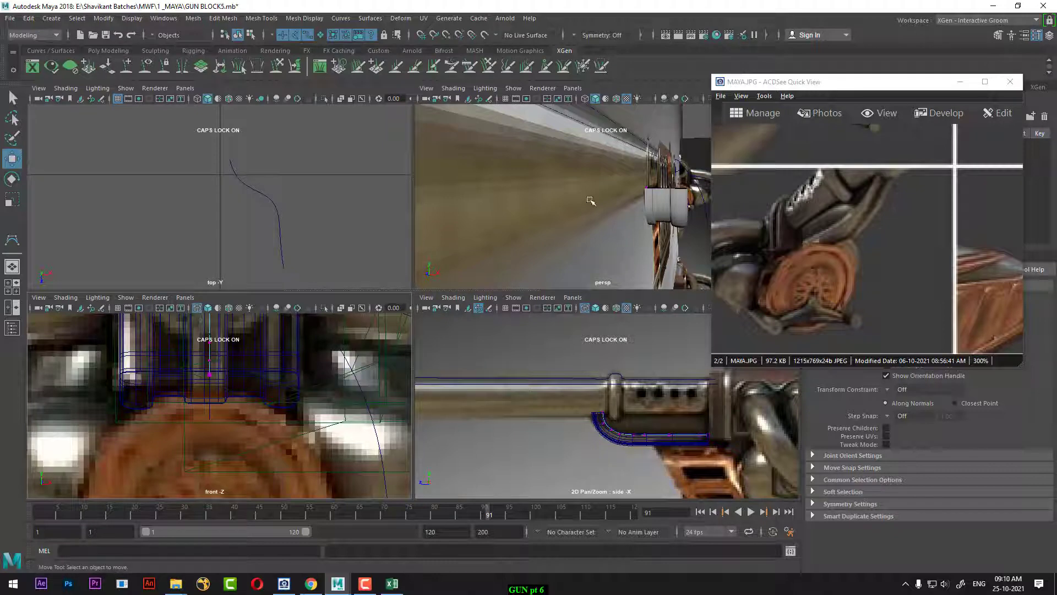
right_drag(638, 193, 531, 305)
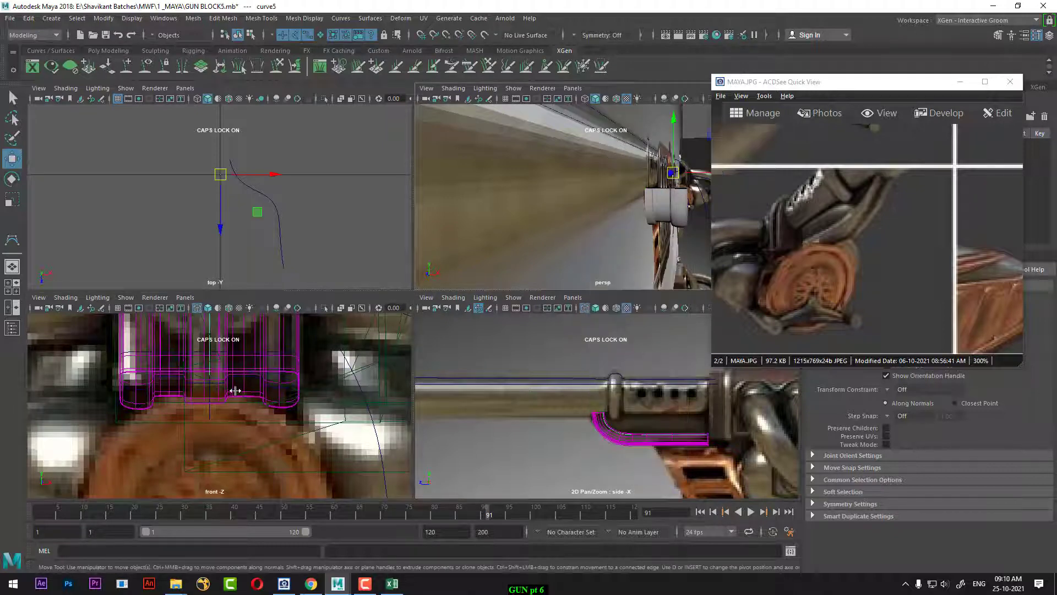
click(241, 397)
click(158, 399)
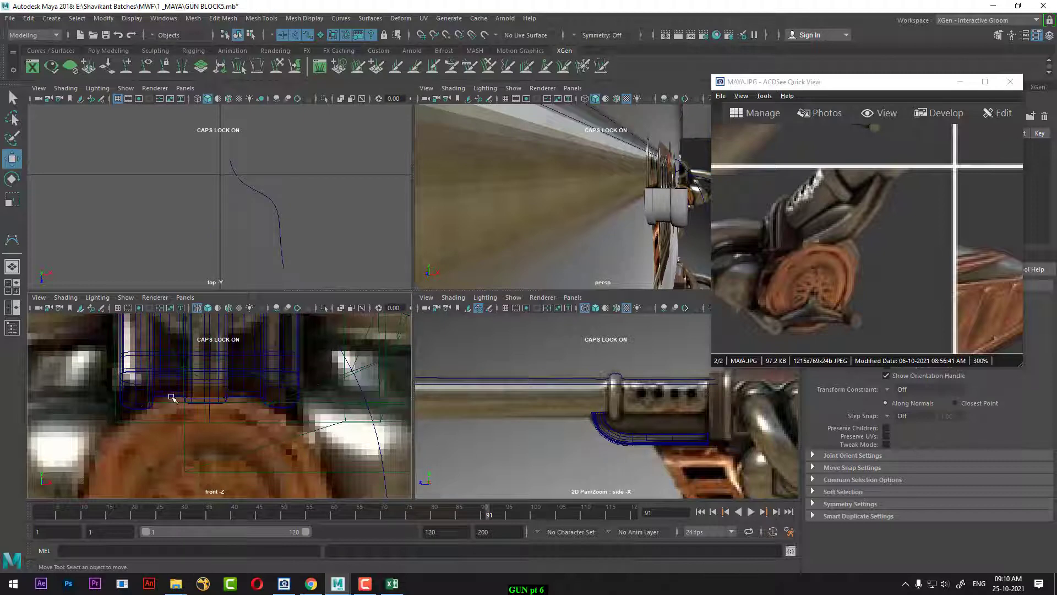
alt+right_drag(612, 453, 651, 462)
click(741, 443)
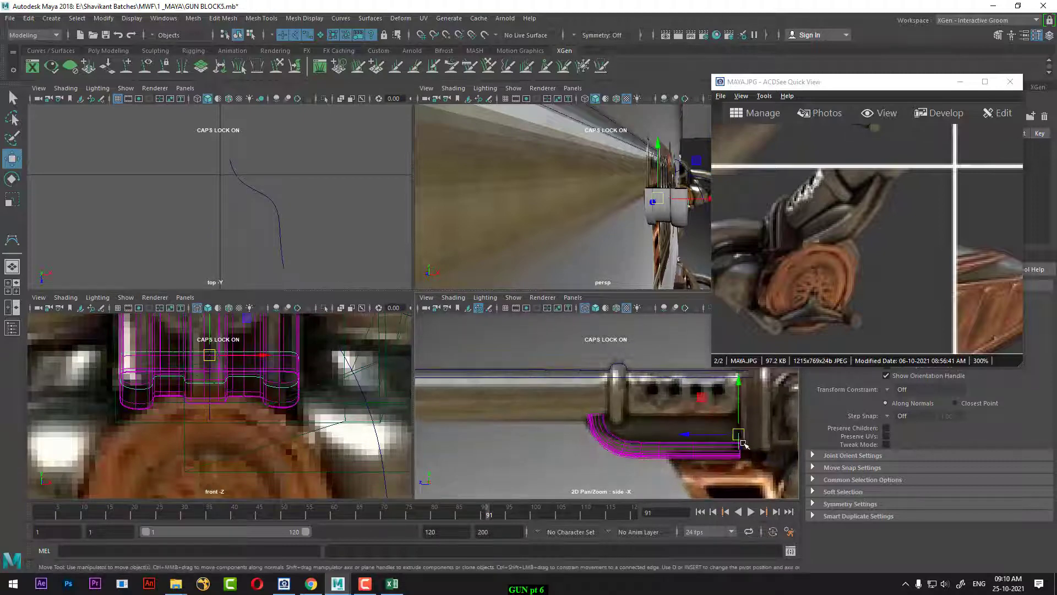
alt+middle_drag(306, 426, 291, 431)
alt+right_drag(291, 431, 309, 433)
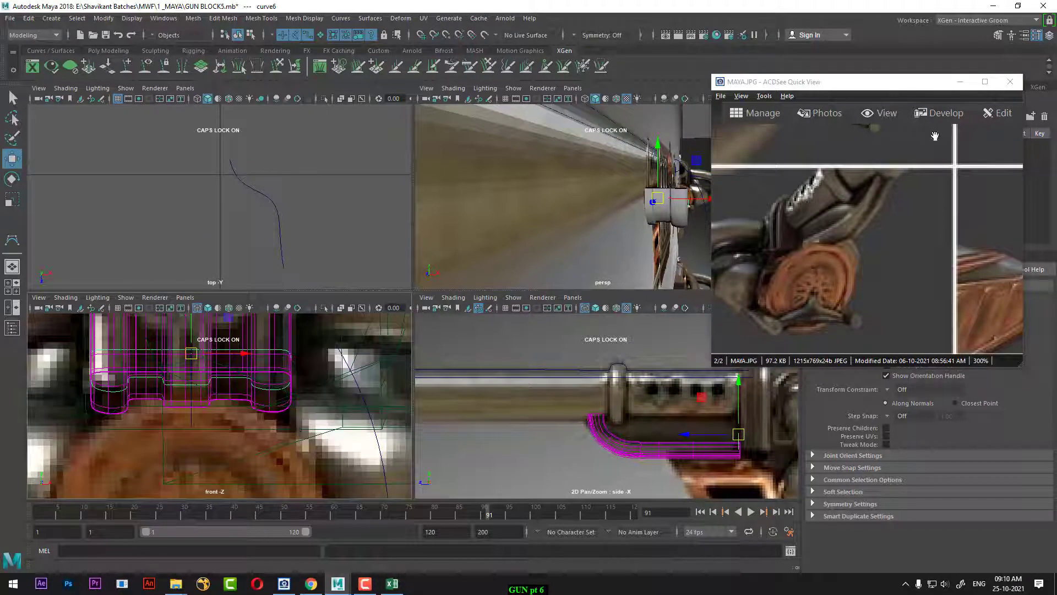
- Minimize the reference image window and display the closed profile's control vertices around its lower notches in the front view
click(959, 83)
right_drag(744, 170, 683, 168)
alt+right_drag(218, 382, 229, 421)
alt+middle_drag(229, 421, 270, 463)
scroll(210, 451, up, 2)
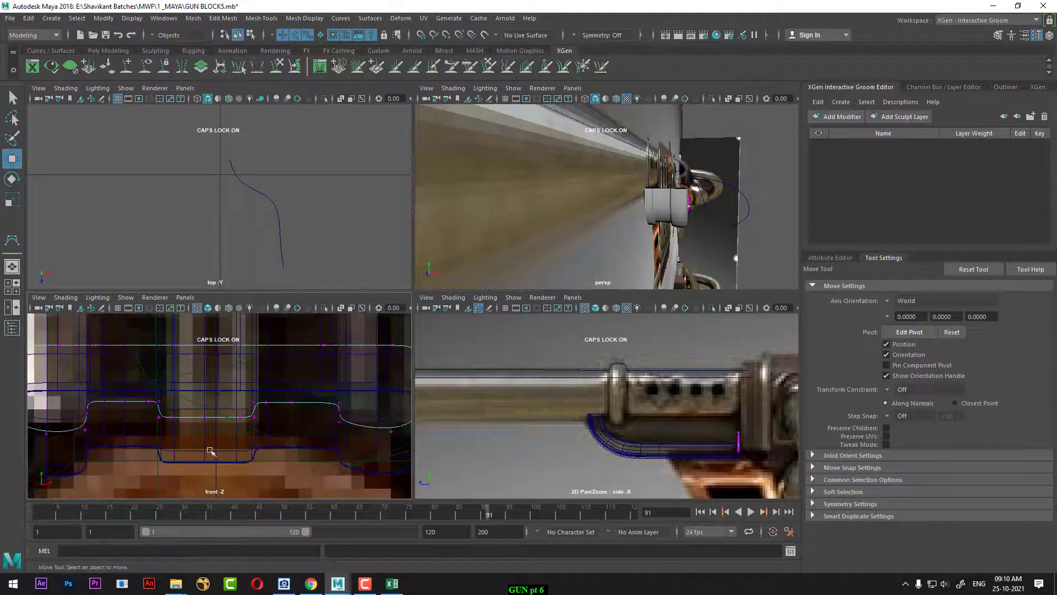
- Delete the control vertices of the central notch in the profile curve's lower edge (CVs 11 to 15) in the front view
drag(143, 417, 280, 438)
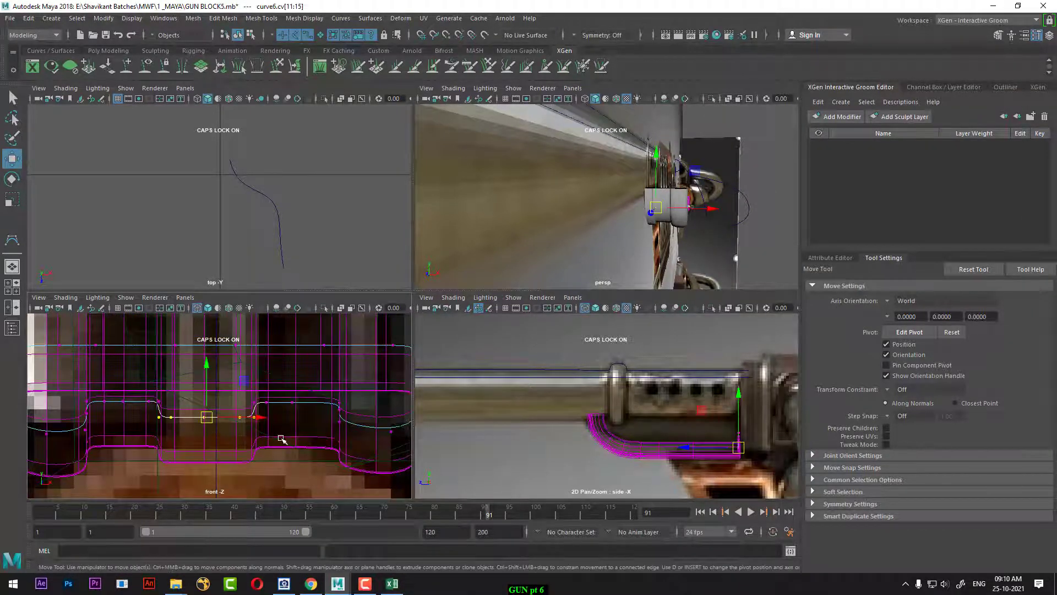
click(284, 440)
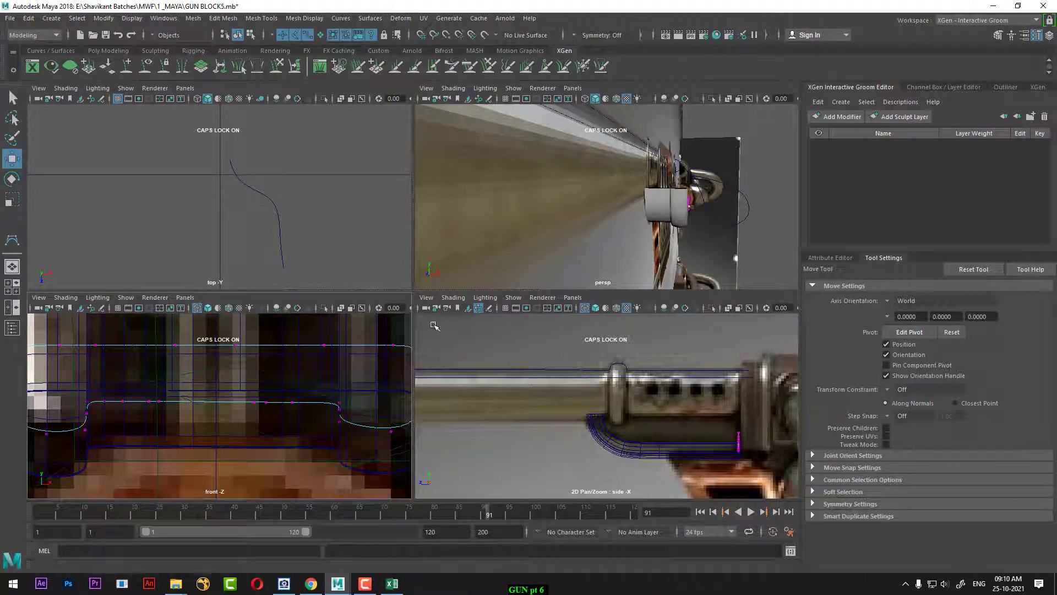
key(ctrl+z)
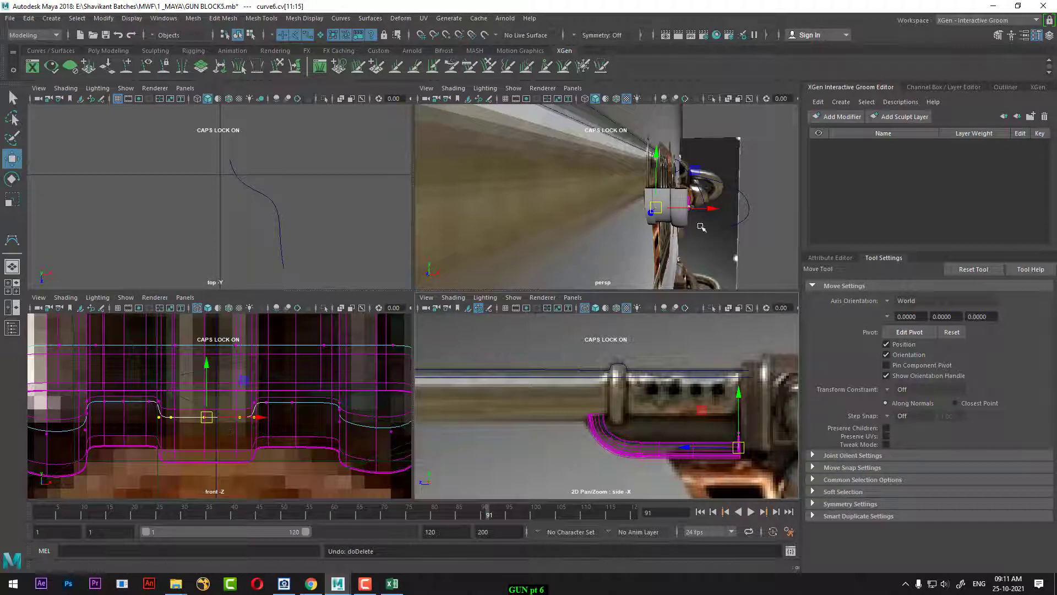
alt+drag(700, 225, 695, 165)
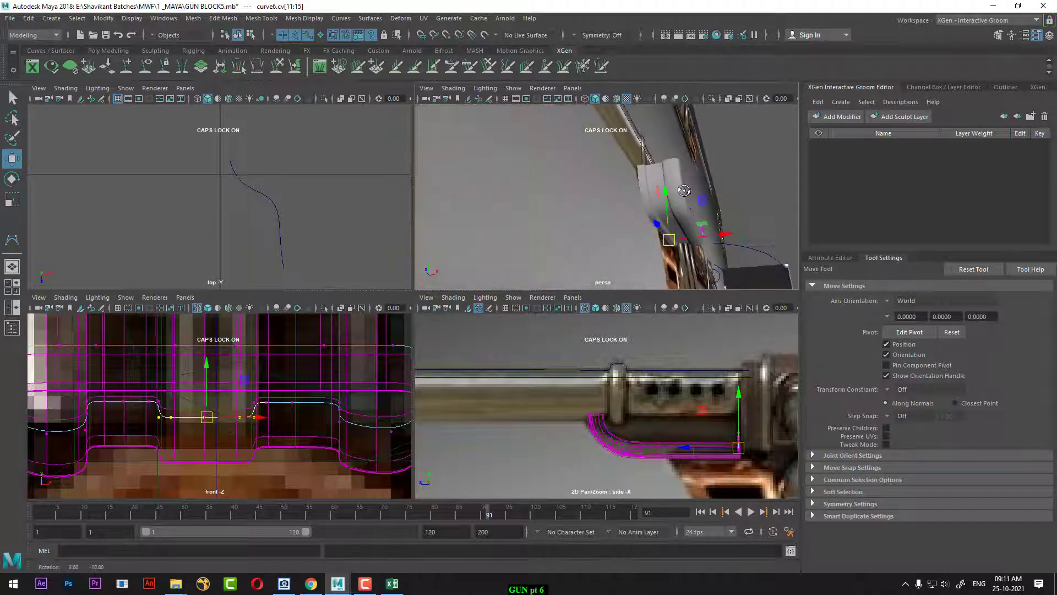
click(179, 439)
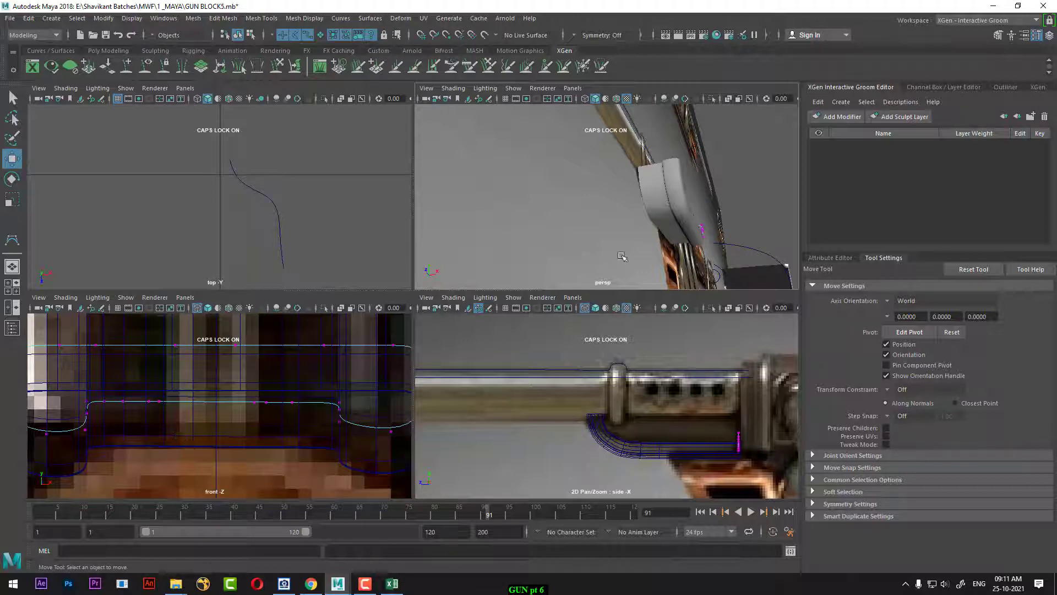
- Return the profile curve to object selection and show all hidden objects of the gun model
alt+drag(744, 247, 624, 254)
click(661, 213)
alt+drag(661, 213, 719, 278)
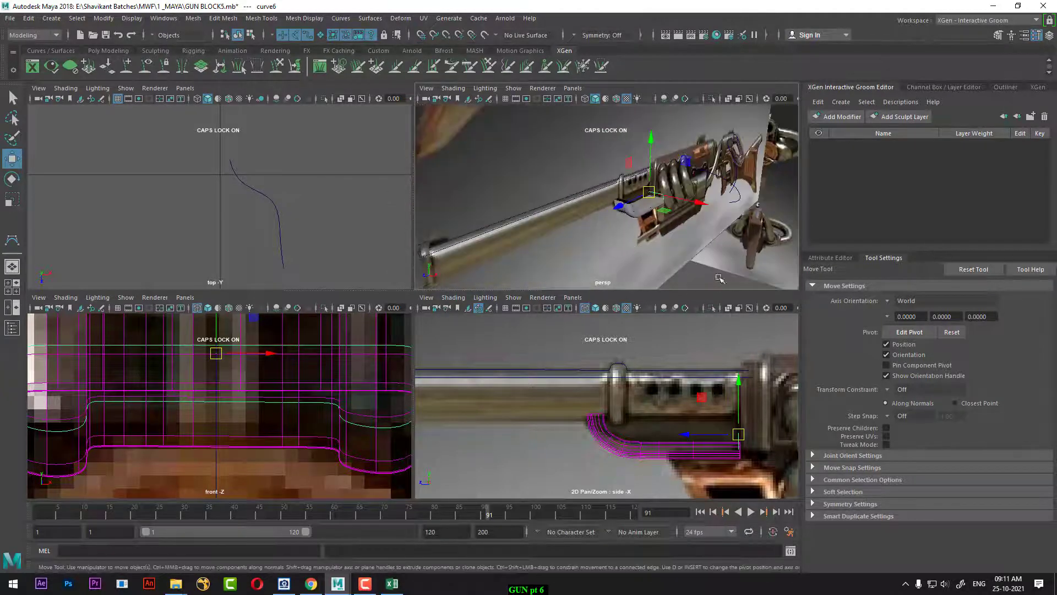
alt+drag(609, 221, 638, 214)
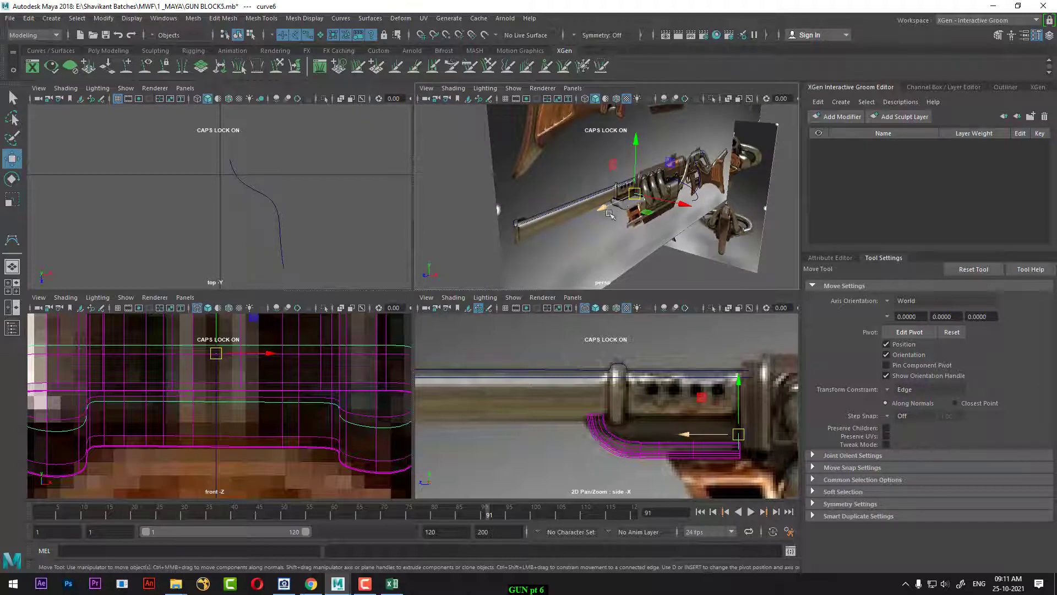
key(ctrl+shift+h)
click(132, 18)
mouse_move(203, 87)
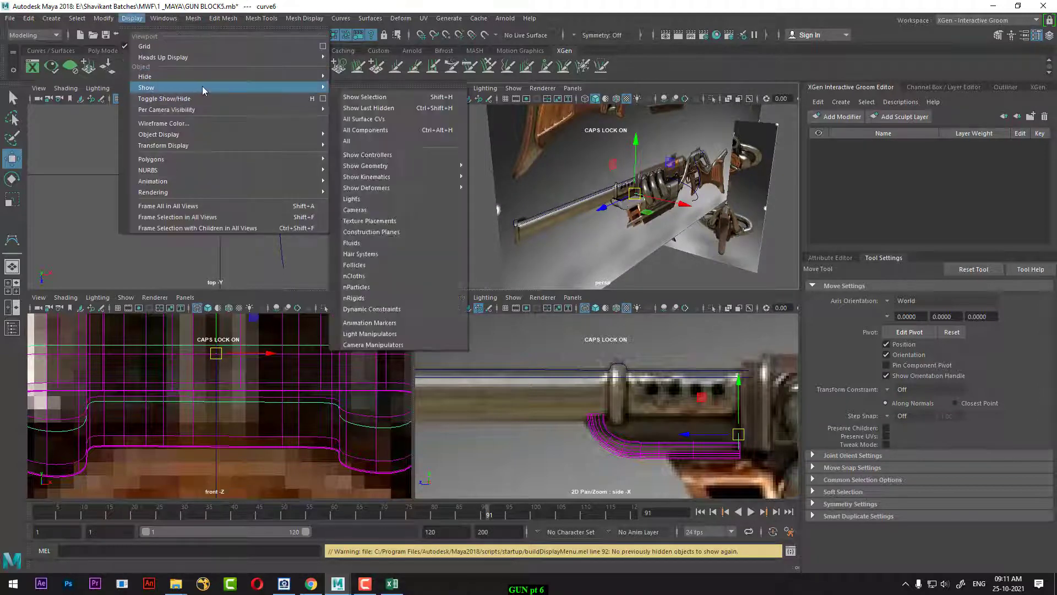
click(353, 141)
- Maximize the perspective view and examine how the extruded block fits beneath the barrel and its ring
alt+drag(633, 209, 657, 222)
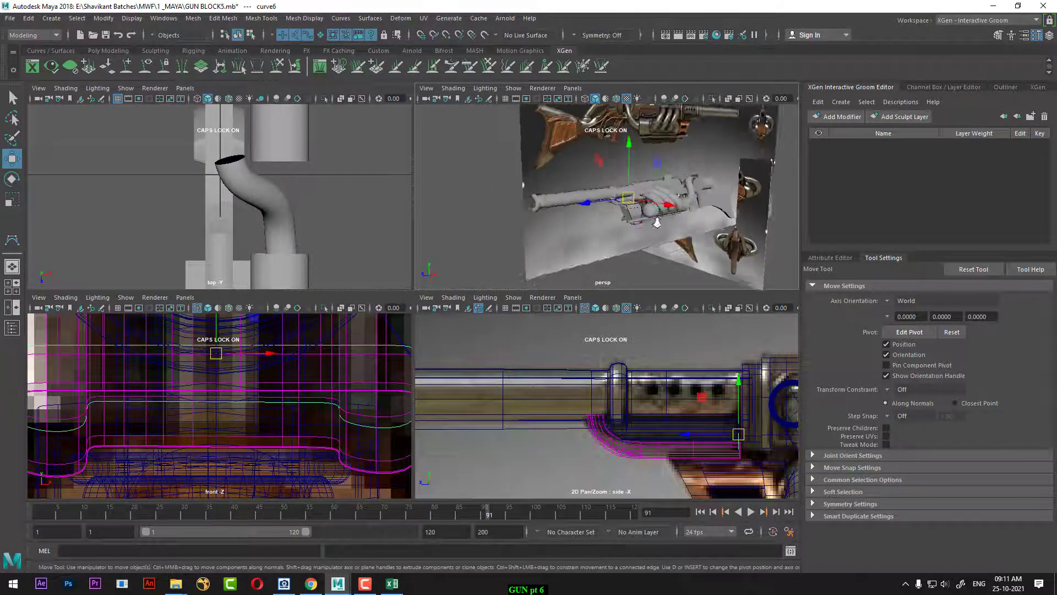
alt+right_drag(657, 222, 699, 219)
key(space)
alt+drag(578, 270, 600, 287)
alt+right_drag(600, 287, 640, 301)
alt+drag(541, 296, 567, 303)
alt+right_drag(413, 320, 440, 325)
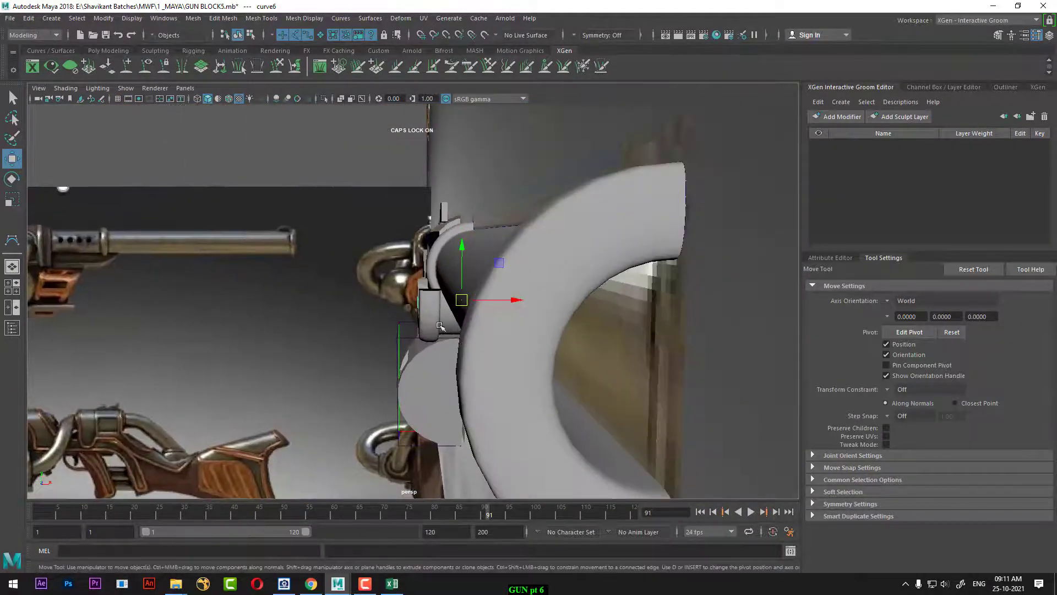
alt+drag(441, 318, 545, 348)
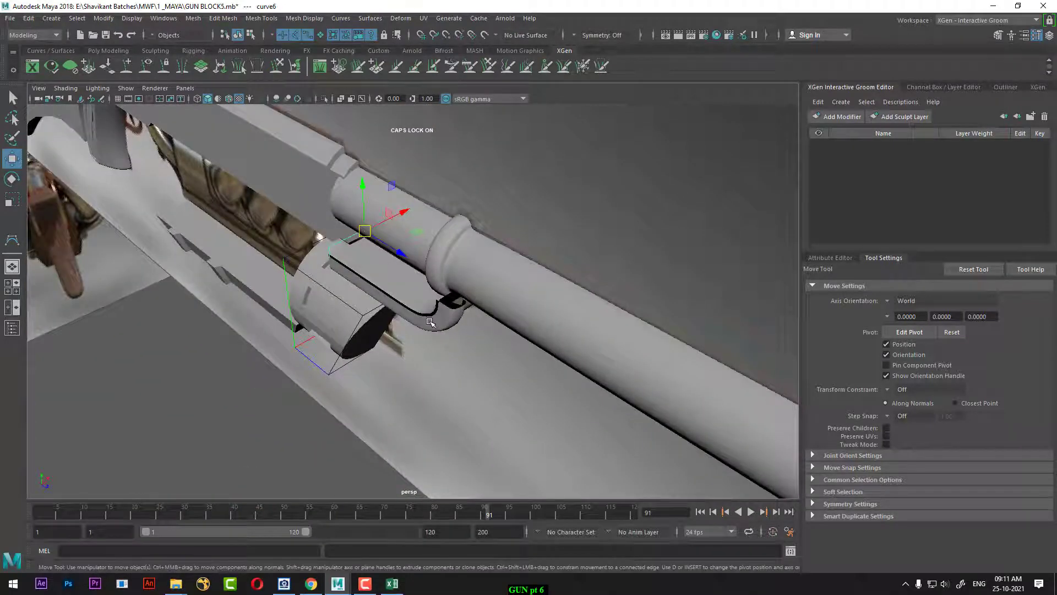
alt+drag(430, 322, 491, 355)
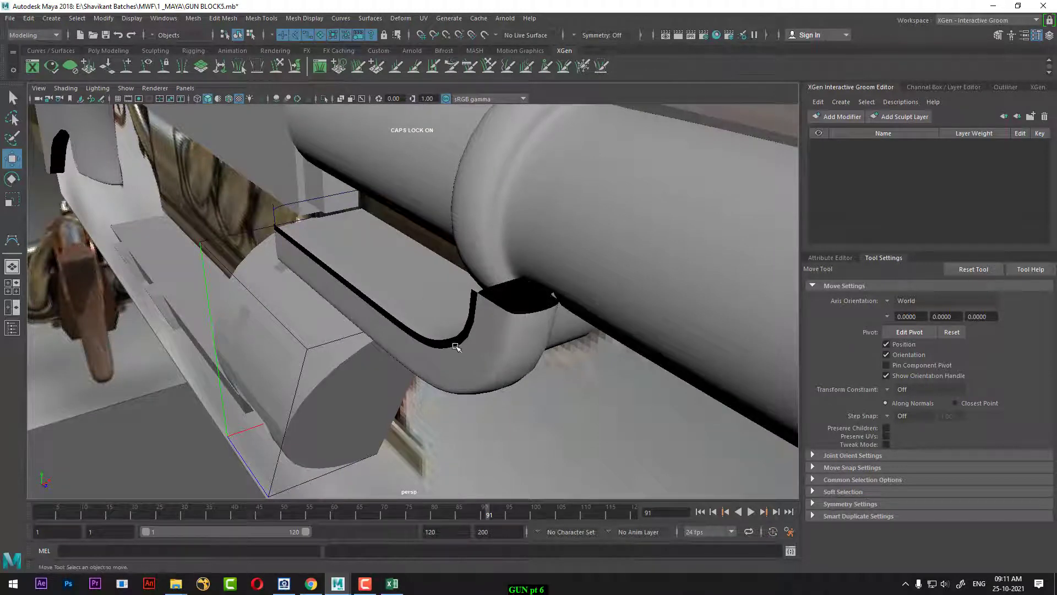
- Isolate the extruded block by hiding everything else and examine its edge gap and curved front tip
click(485, 341)
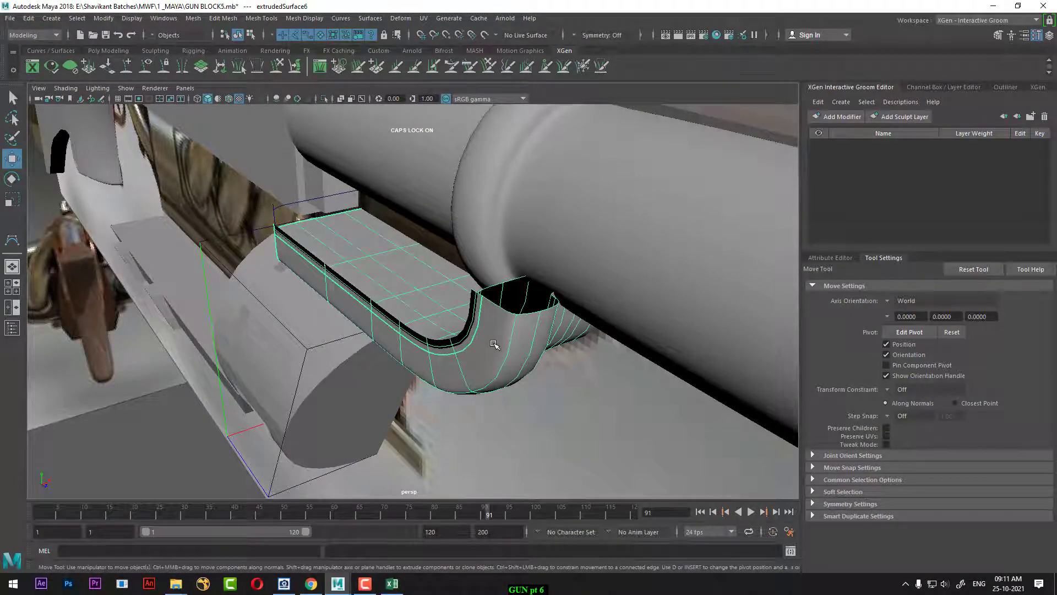
key(alt+h)
key(f)
scroll(573, 354, up, 5)
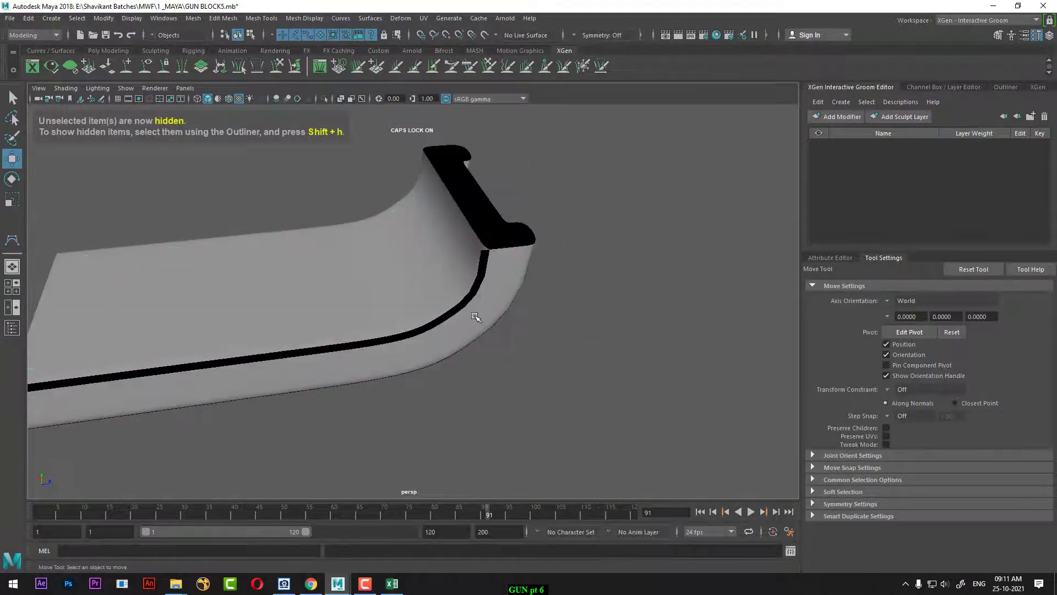
alt+drag(474, 316, 520, 272)
alt+middle_drag(451, 363, 543, 291)
alt+drag(543, 290, 582, 406)
click(536, 319)
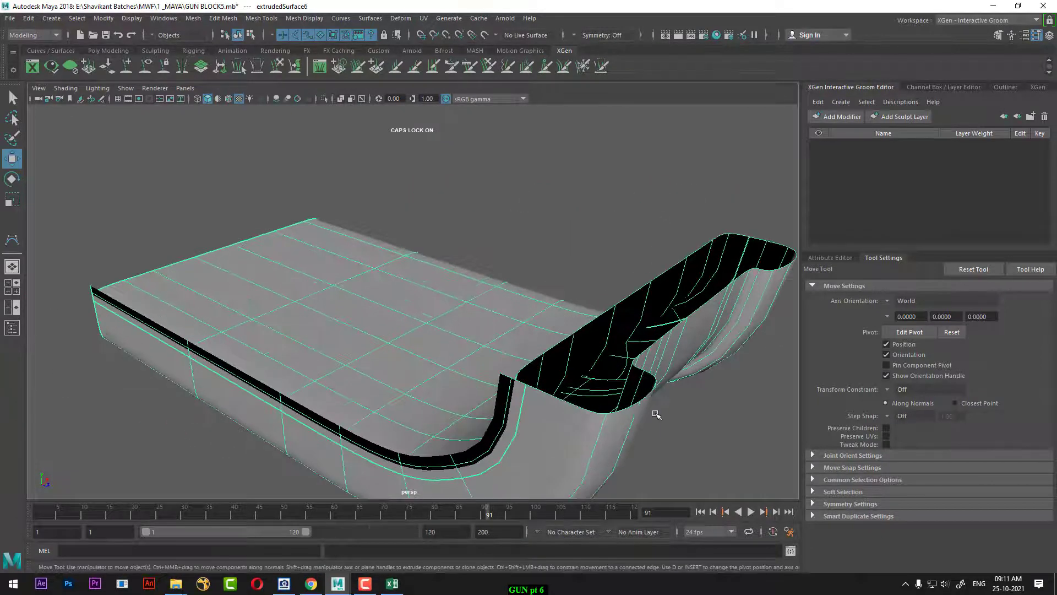
alt+right_drag(657, 414, 521, 416)
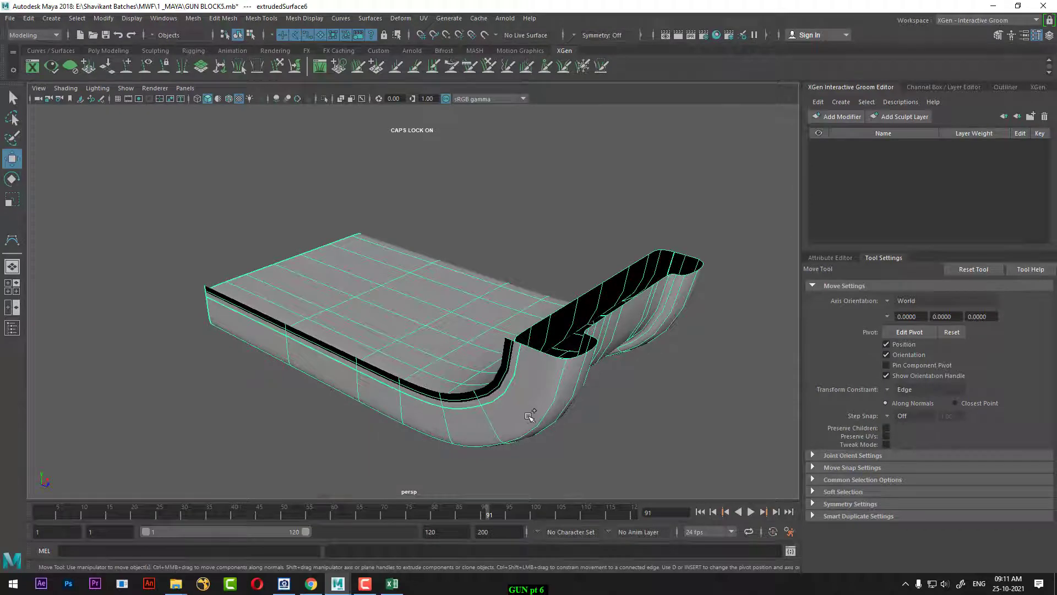
- Redisplay the hidden parts, select the closed profile curve at the block's rear end and hide all unselected objects
key(ctrl+shift+h)
alt+drag(333, 387, 358, 365)
alt+middle_drag(359, 365, 490, 392)
alt+right_drag(491, 391, 523, 392)
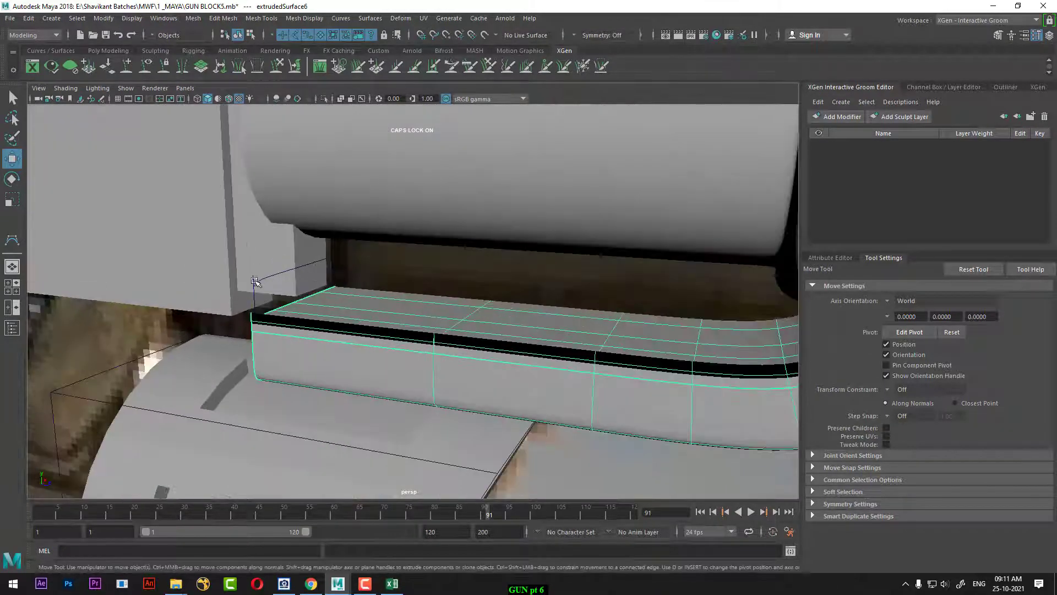
click(254, 282)
key(alt+h)
alt+drag(385, 332, 359, 323)
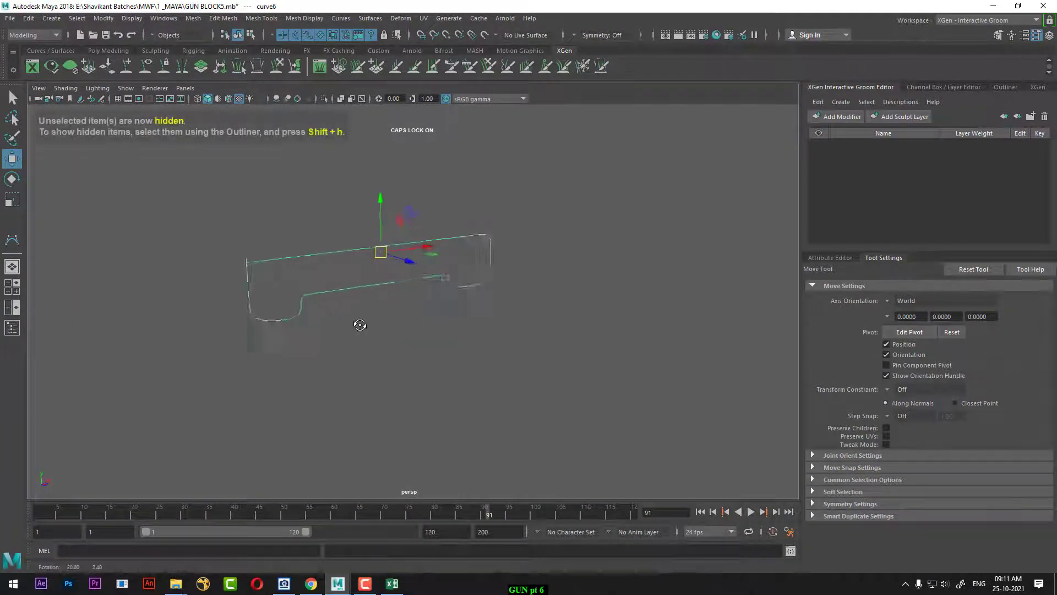
- Show the profile curve's control vertices and delete the extra vertex (CV 31) above its upper corner to smooth the corner
scroll(288, 301, up, 5)
alt+middle_drag(288, 301, 388, 341)
right_drag(459, 300, 332, 252)
scroll(406, 345, up, 3)
alt+middle_drag(336, 401, 386, 364)
alt+middle_drag(479, 309, 447, 357)
drag(417, 421, 462, 426)
key(ctrl+z)
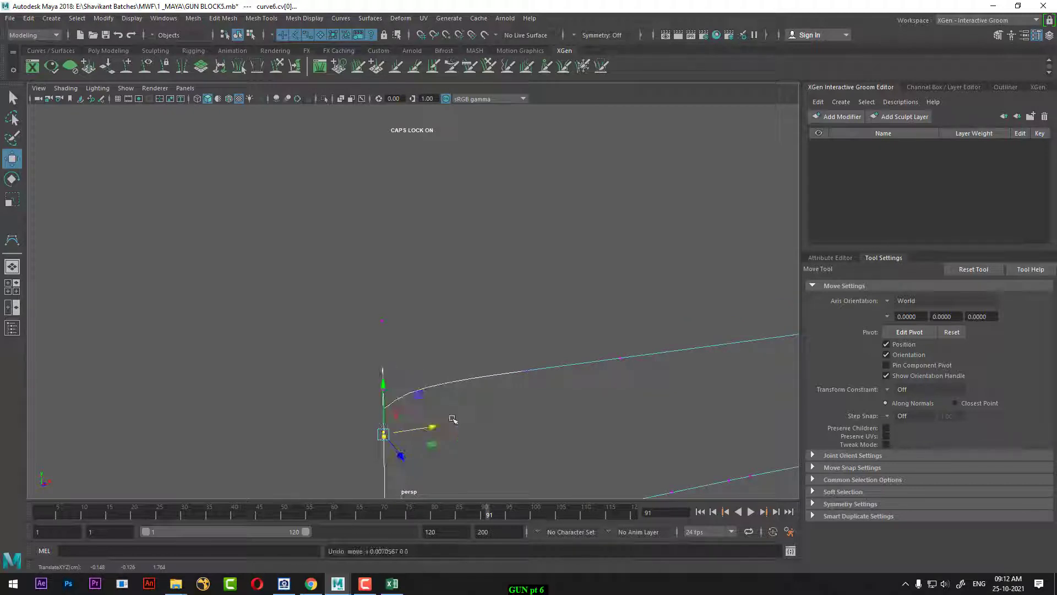
click(383, 321)
click(417, 377)
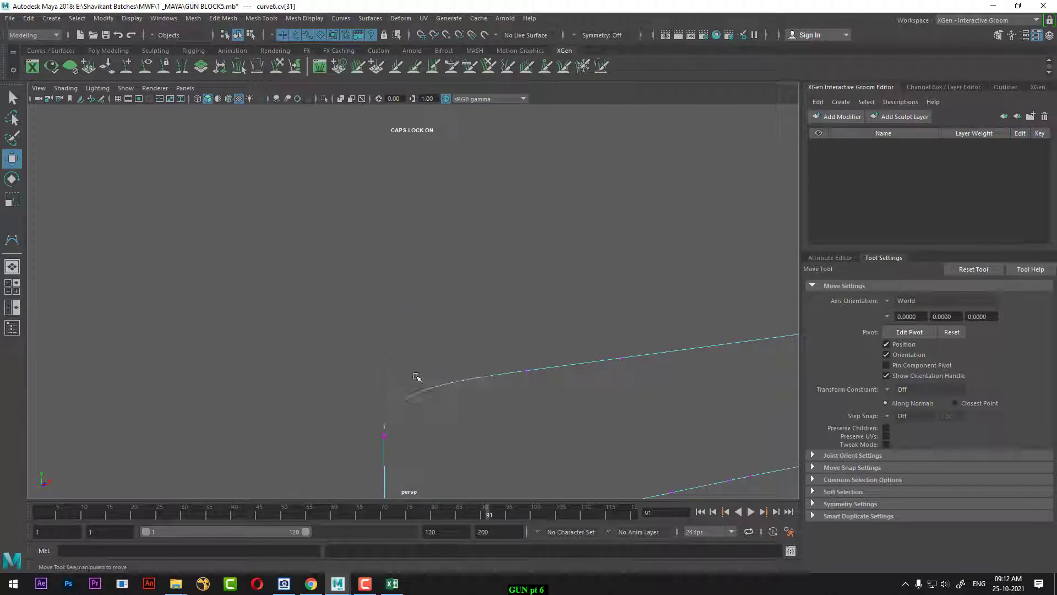
scroll(426, 401, down, 3)
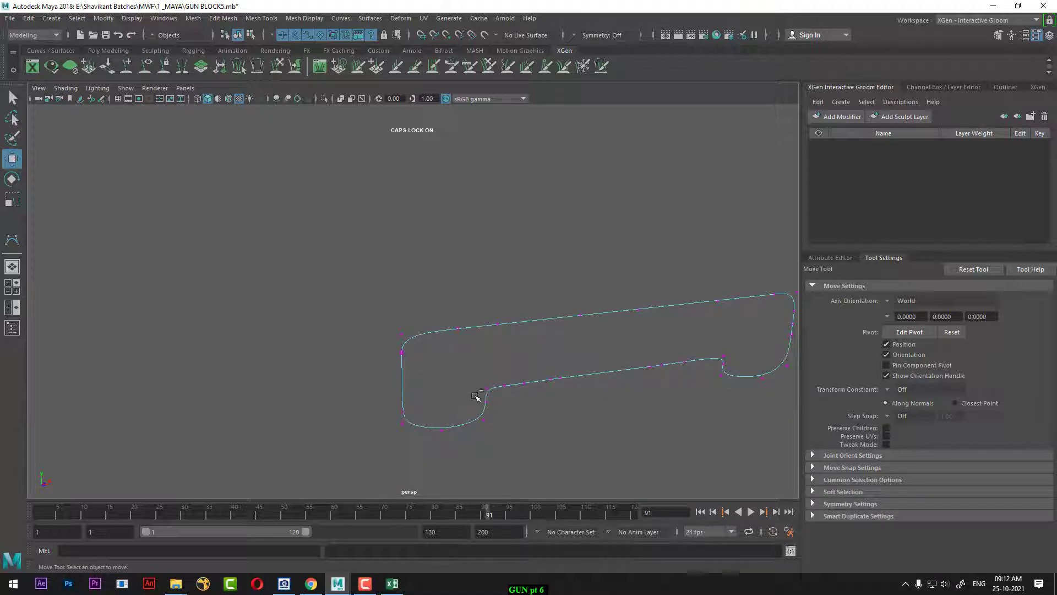
- Redisplay the last hidden parts and examine the block's rear upper corner against the neighbouring gun parts
key(ctrl+shift+h)
alt+drag(457, 378, 543, 380)
alt+middle_drag(542, 380, 427, 344)
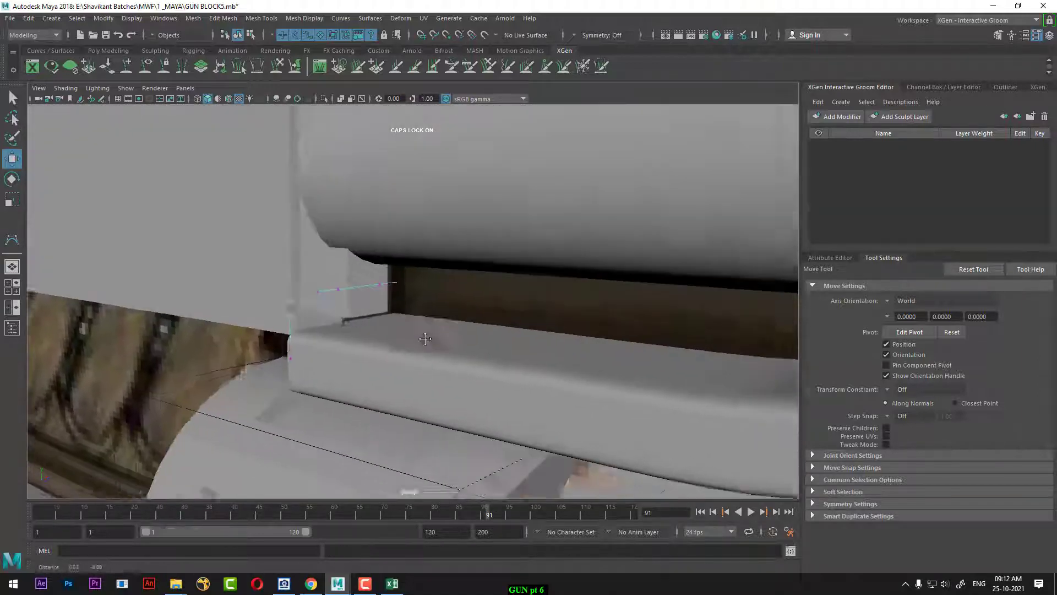
alt+right_drag(428, 343, 494, 352)
alt+middle_drag(493, 352, 442, 353)
alt+drag(436, 342, 419, 284)
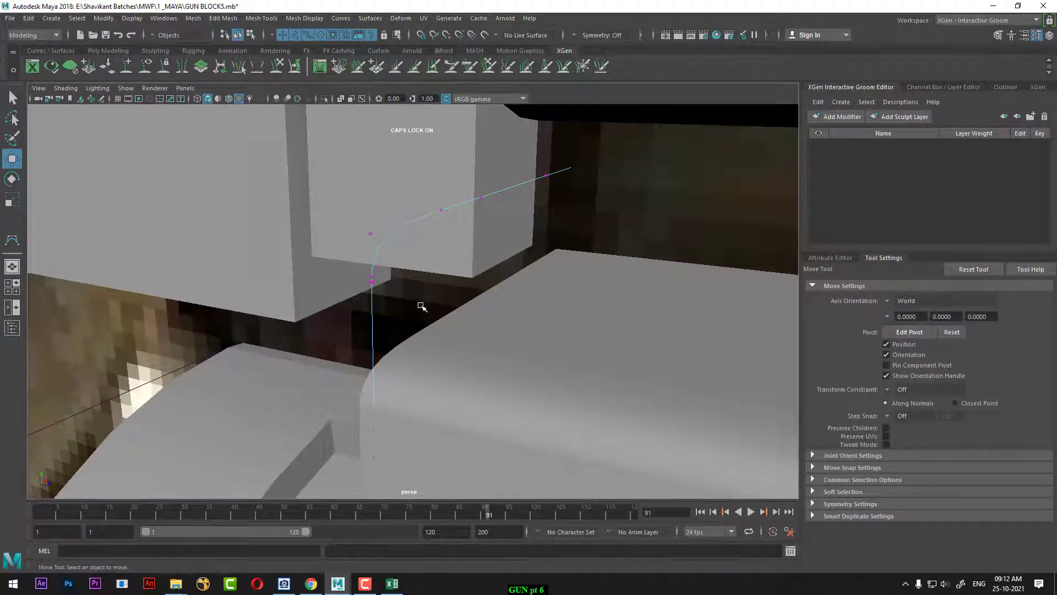
alt+drag(422, 306, 531, 288)
- Switch from component selection to object mode, select the extruded block and make every remaining hidden object visible
right_click(531, 288)
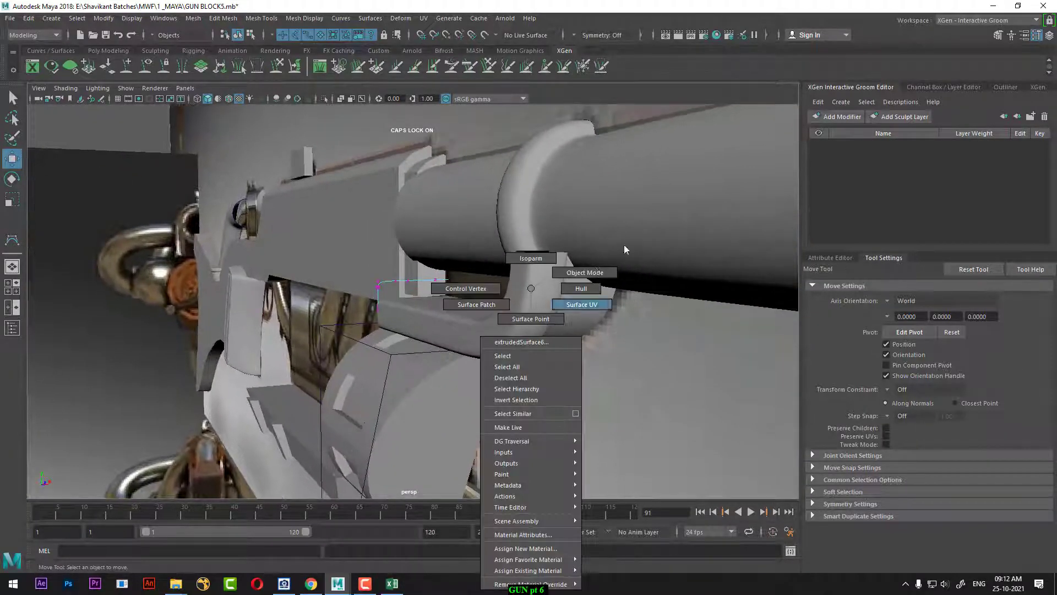
right_drag(625, 249, 625, 249)
click(526, 322)
alt+drag(516, 357, 579, 361)
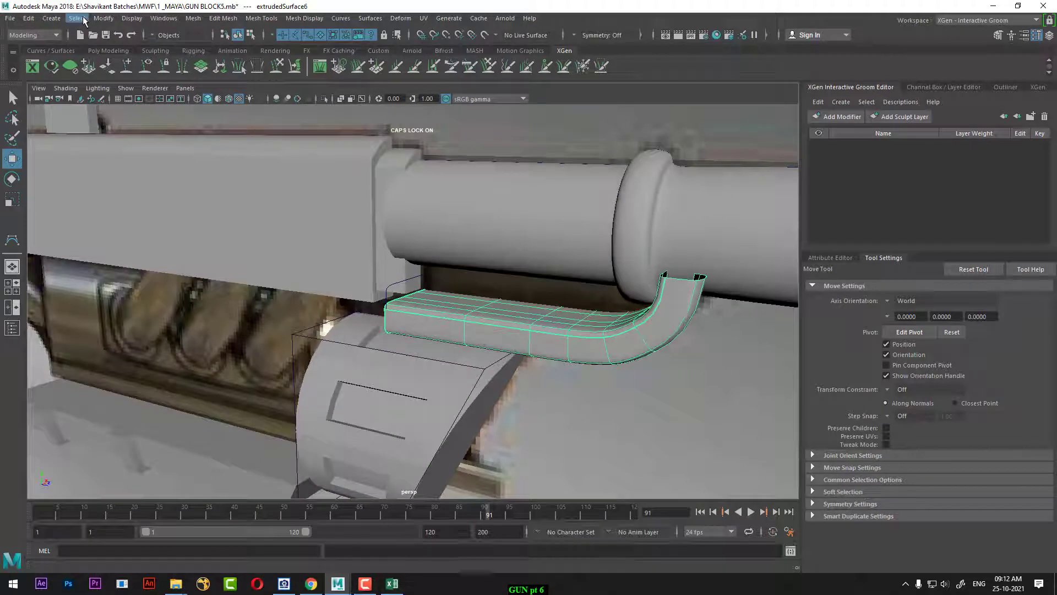
click(132, 19)
mouse_move(289, 86)
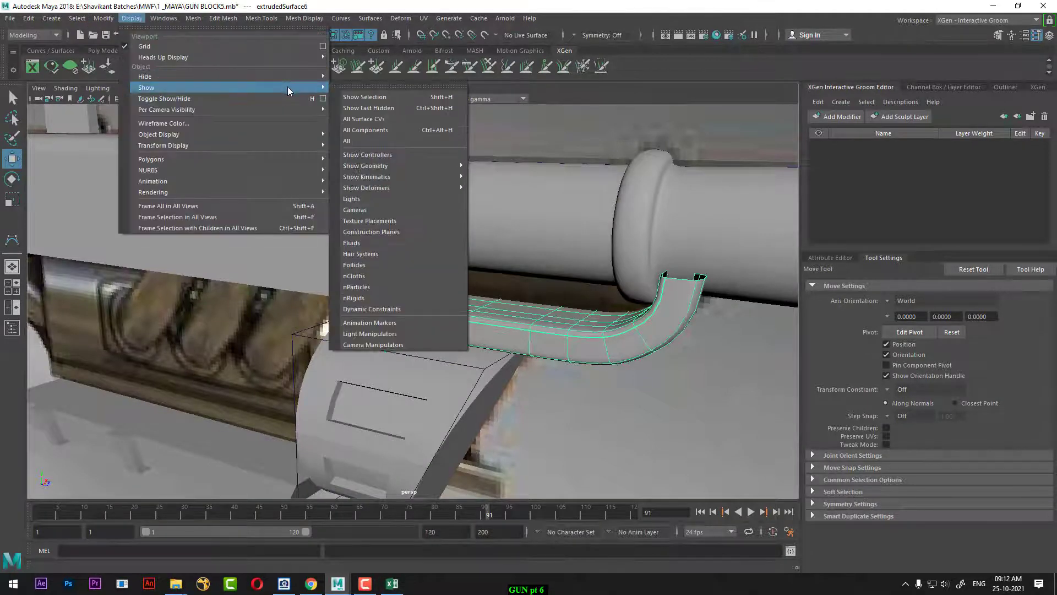
click(352, 140)
alt+drag(576, 302, 422, 308)
- Select the curved cylinder between the block and barrel together with the revolved barrel, and hide all unselected objects
click(364, 237)
alt+drag(364, 236, 374, 216)
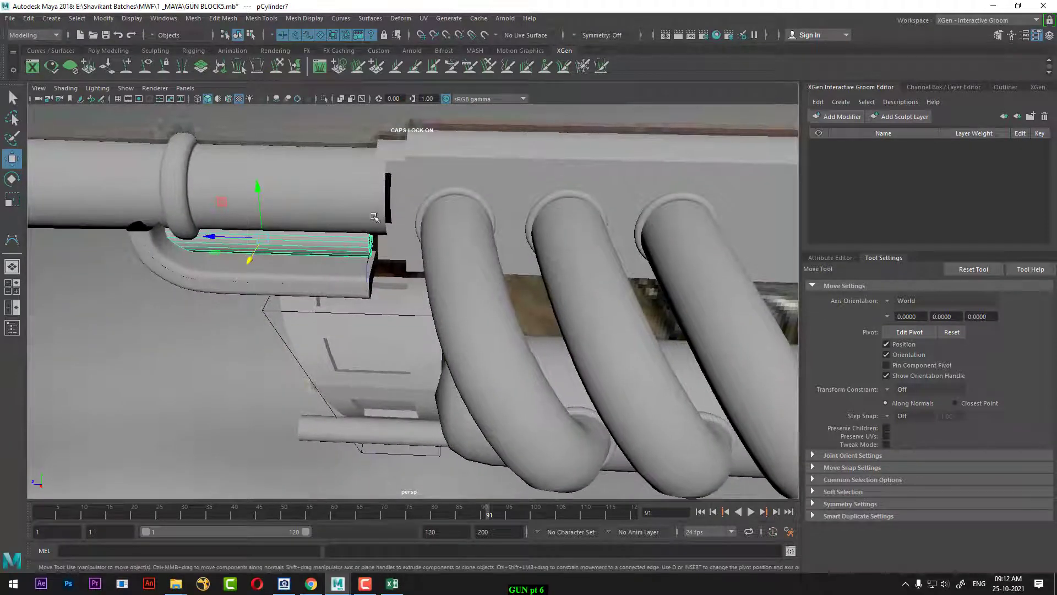
shift+click(374, 207)
key(alt+h)
- In the wireframe top view, move the curved cylinder along X onto the barrel's centre line
key(space)
drag(441, 229, 392, 242)
key(4)
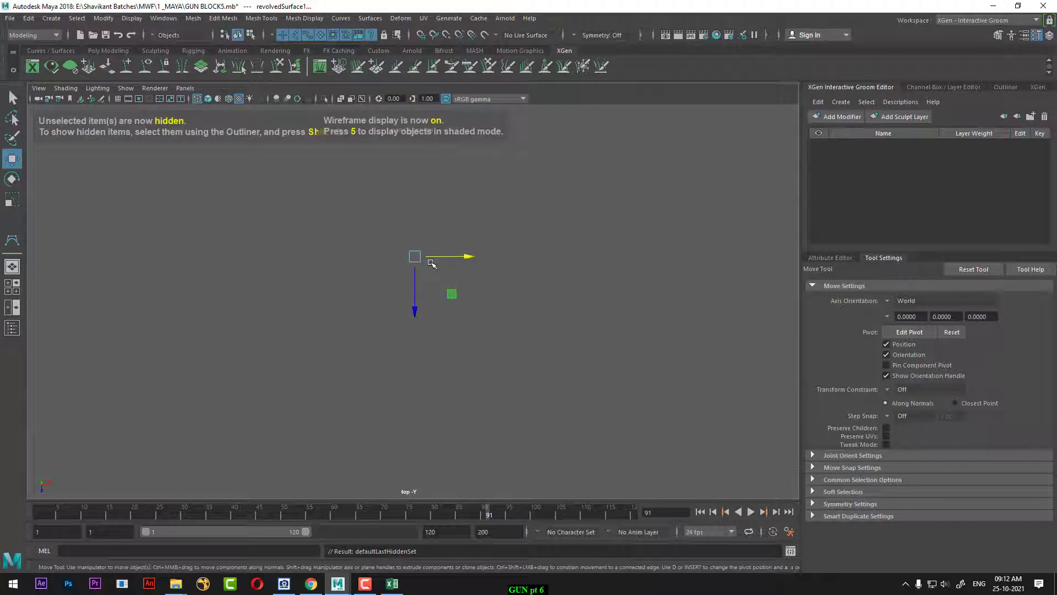
key(f)
alt+right_drag(442, 217, 492, 210)
alt+middle_drag(492, 211, 498, 380)
alt+right_drag(498, 380, 598, 338)
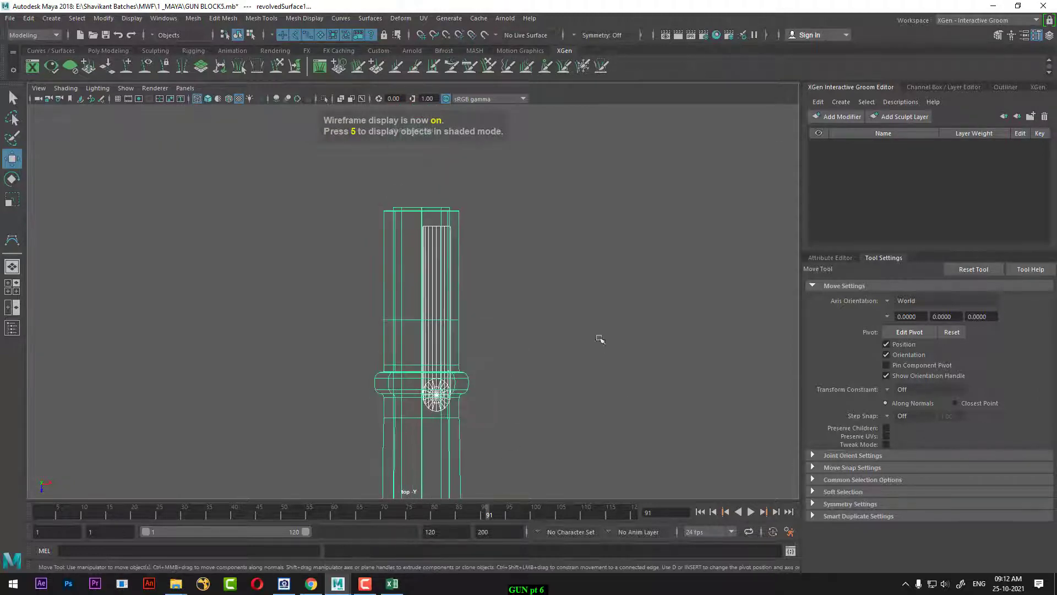
key(Caps_Lock)
click(439, 261)
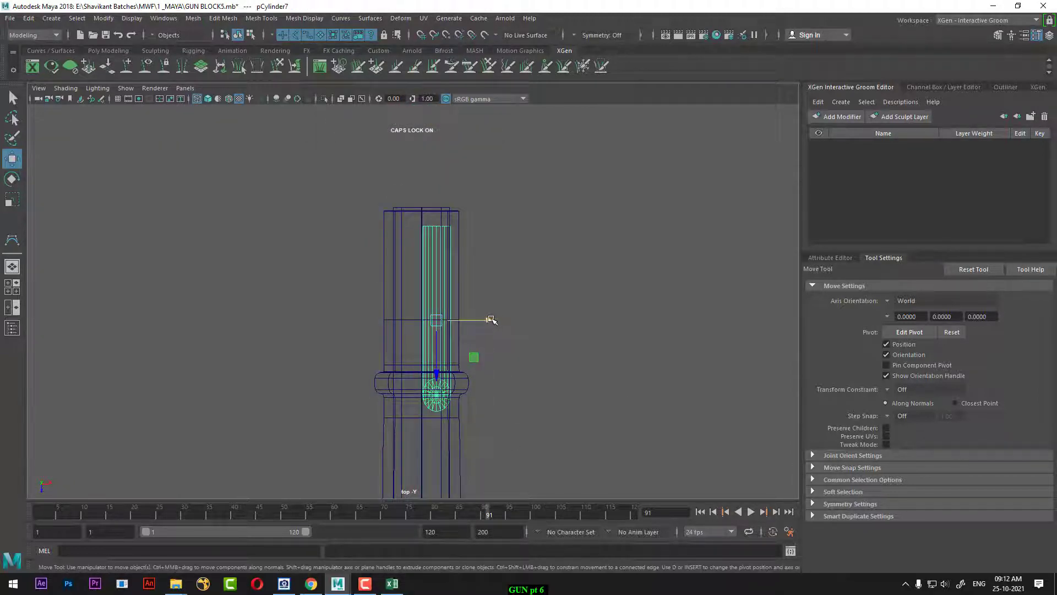
drag(491, 319, 478, 324)
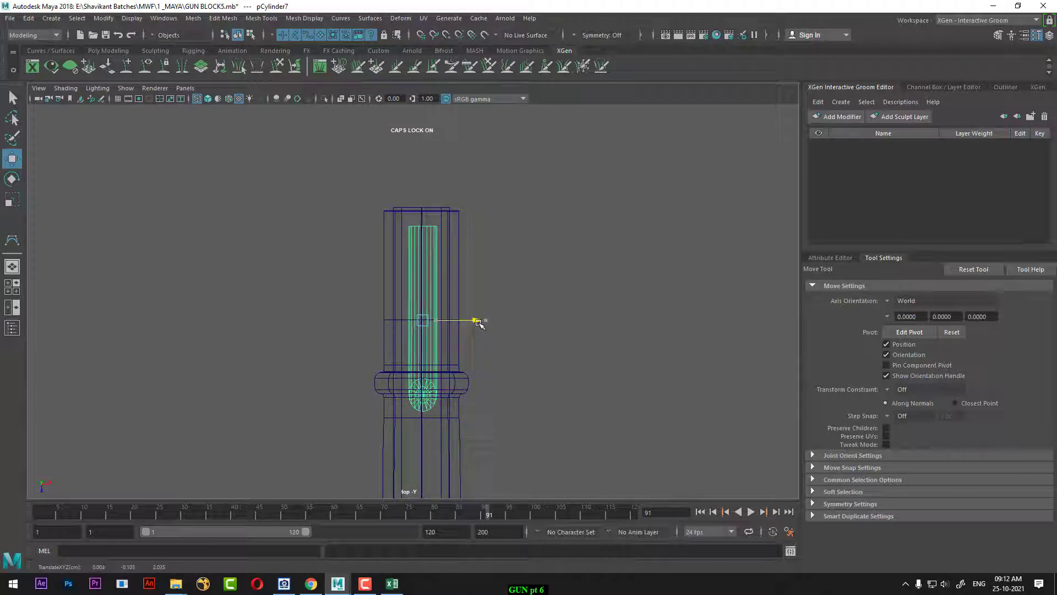
- Return to the perspective view, redisplay the hidden gun parts and restore shaded display around the centred cylinder
key(space)
click(502, 376)
alt+drag(560, 261, 538, 286)
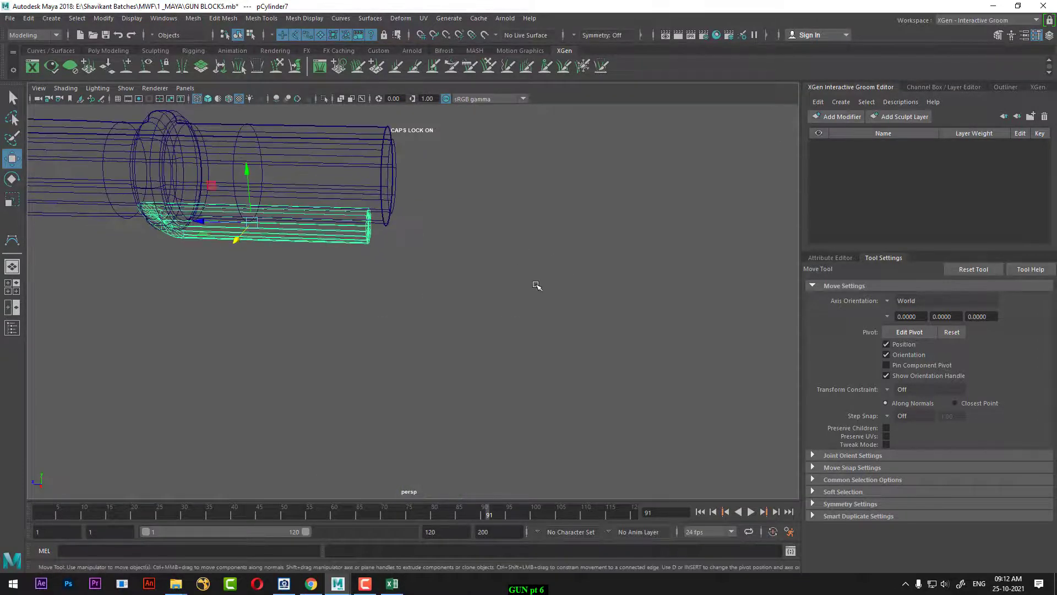
key(ctrl+shift+h)
alt+right_drag(392, 324, 387, 286)
alt+middle_drag(315, 258, 381, 304)
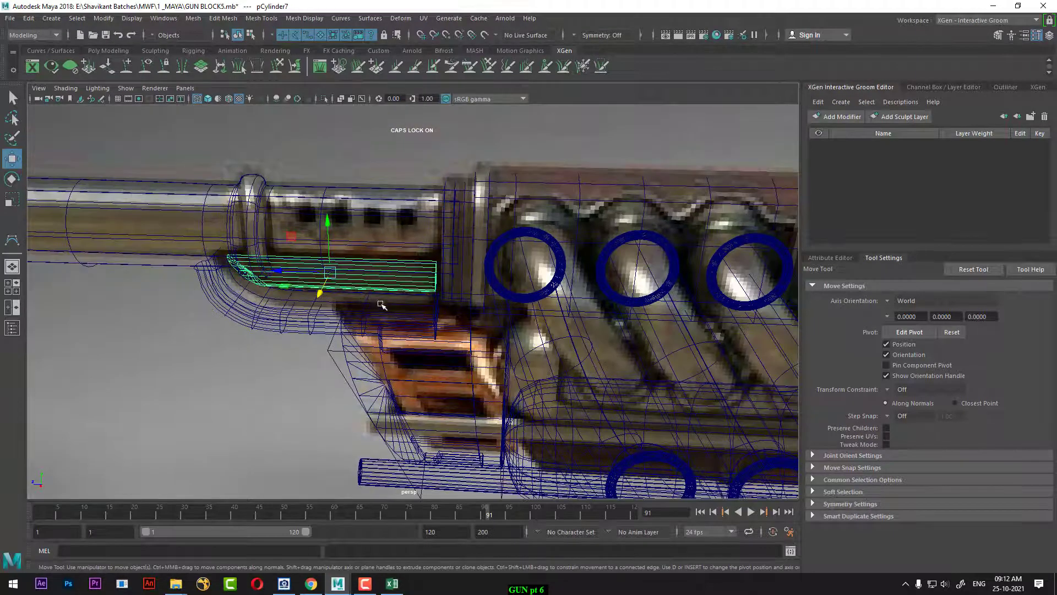
mouse_move(396, 300)
alt+mouse_down()
mouse_move(458, 309)
mouse_move(443, 297)
mouse_move(519, 326)
mouse_move(465, 328)
alt+mouse_up()
key(5)
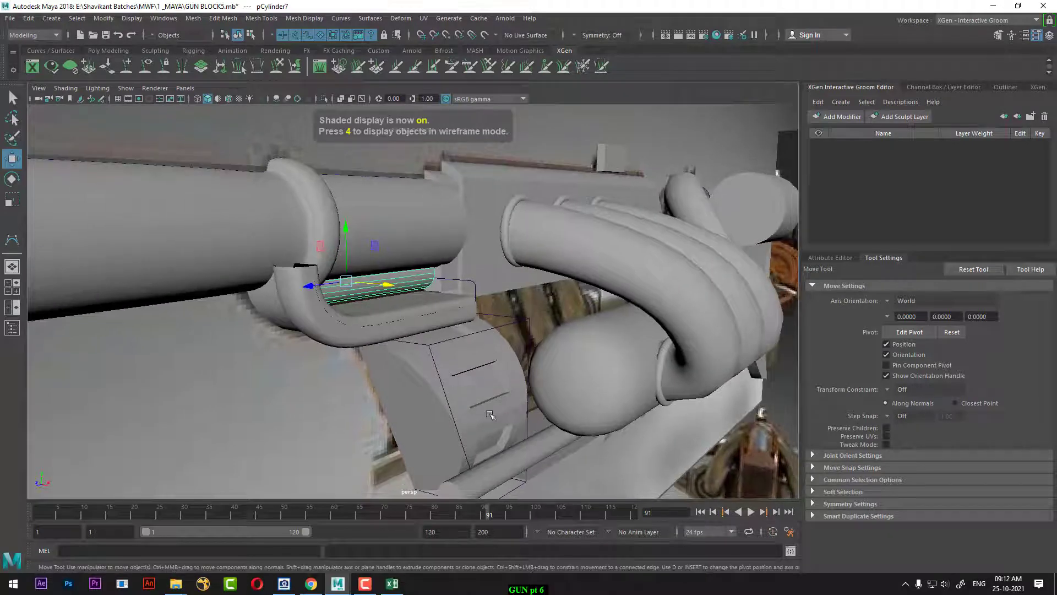
- Check the under-barrel bracket against the reference image, select the curve at its rear end and scale it along X
click(365, 583)
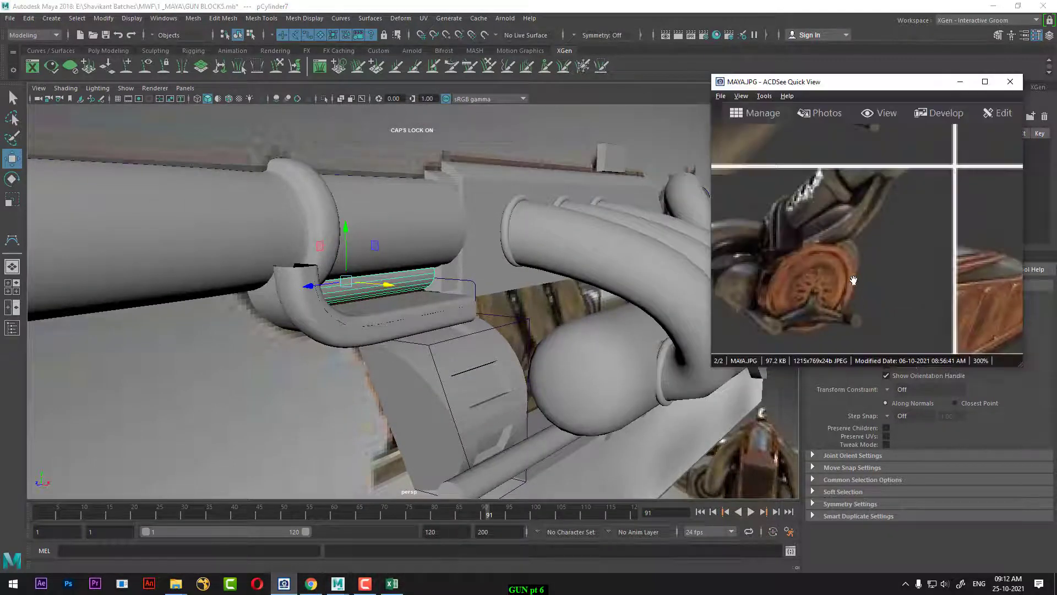
drag(842, 245, 858, 244)
alt+drag(400, 331, 436, 331)
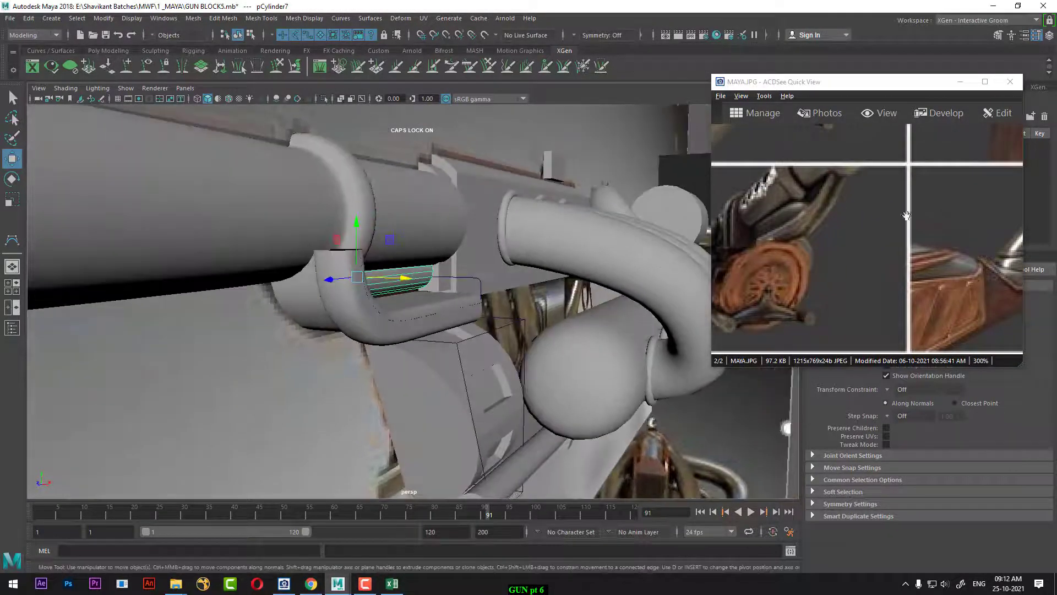
click(476, 283)
click(480, 285)
alt+drag(482, 285, 458, 281)
key(r)
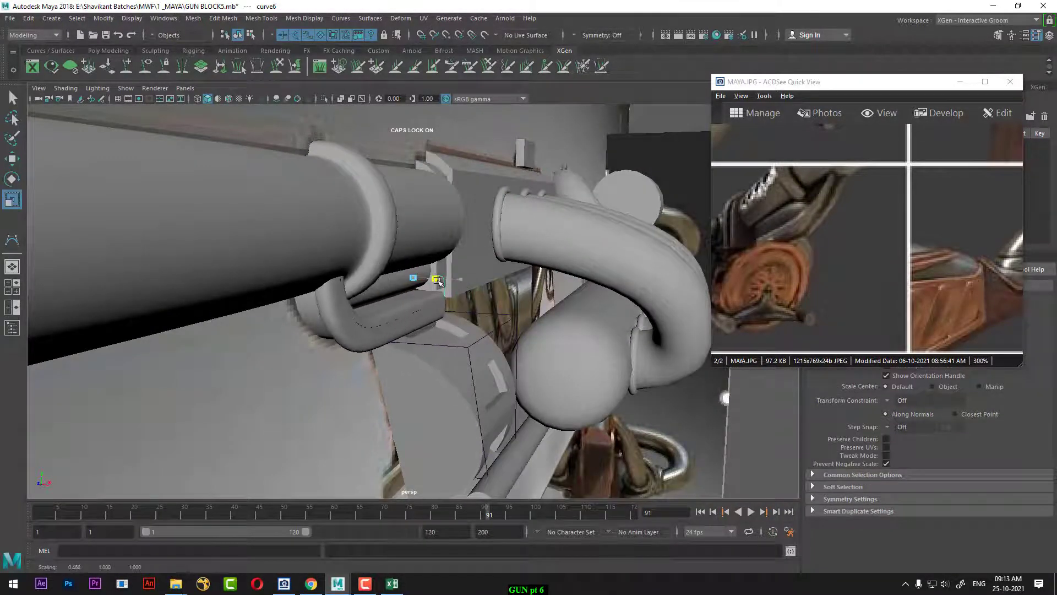
mouse_move(435, 280)
alt+mouse_down()
mouse_move(543, 286)
mouse_move(436, 282)
alt+mouse_up()
alt+drag(436, 282, 456, 311)
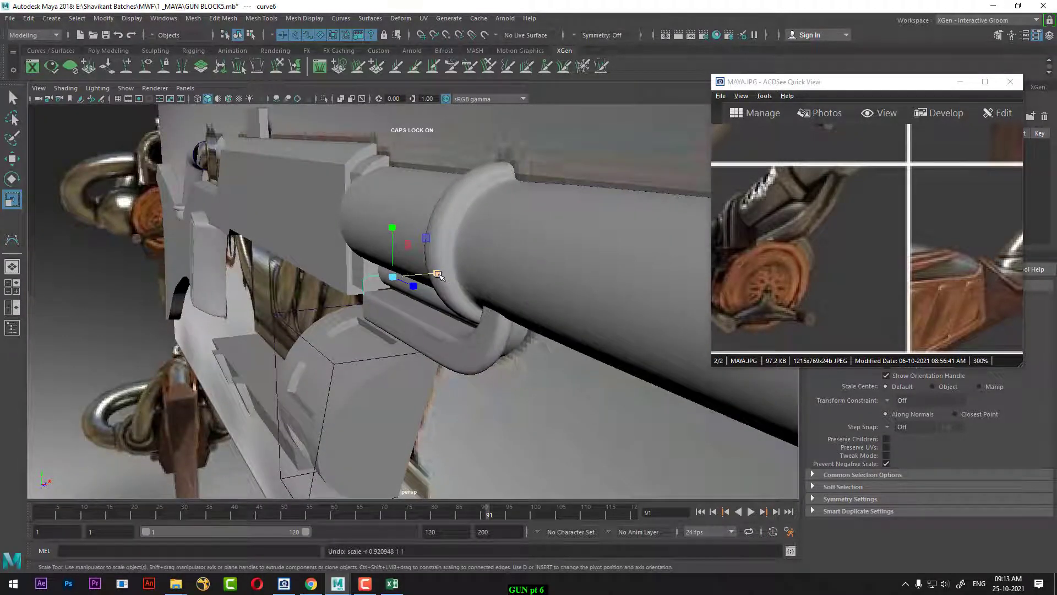
drag(438, 274, 431, 278)
- Switch to the full wireframe side view and select the block beneath the pipe assembly
alt+drag(430, 278, 406, 345)
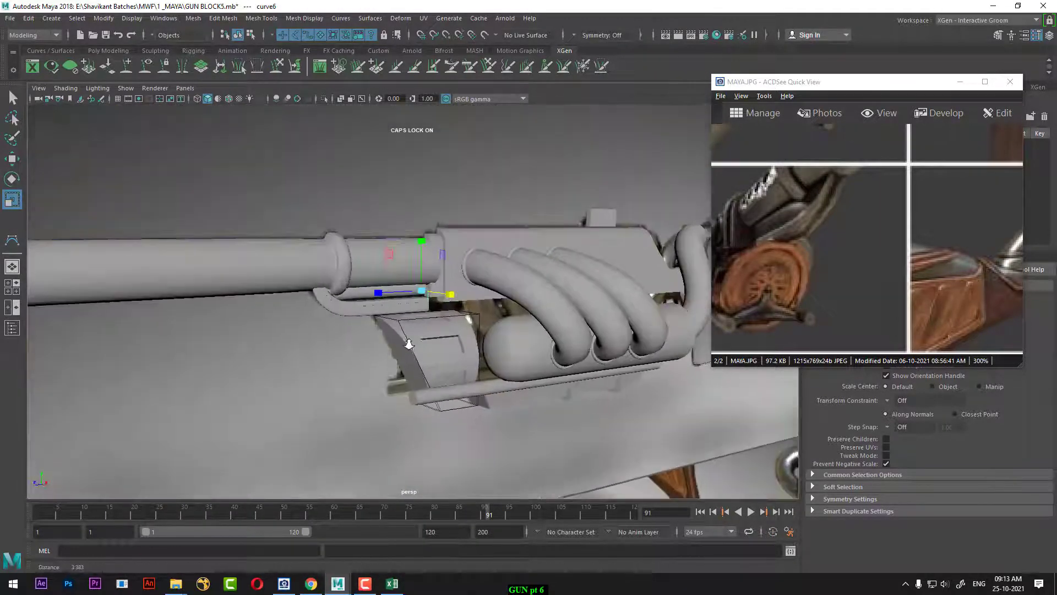
key(space)
scroll(292, 404, down, 10)
scroll(615, 428, down, 6)
scroll(614, 427, up, 2)
alt+middle_drag(614, 426, 558, 410)
scroll(606, 437, up, 1)
alt+middle_drag(631, 410, 594, 407)
scroll(622, 400, up, 2)
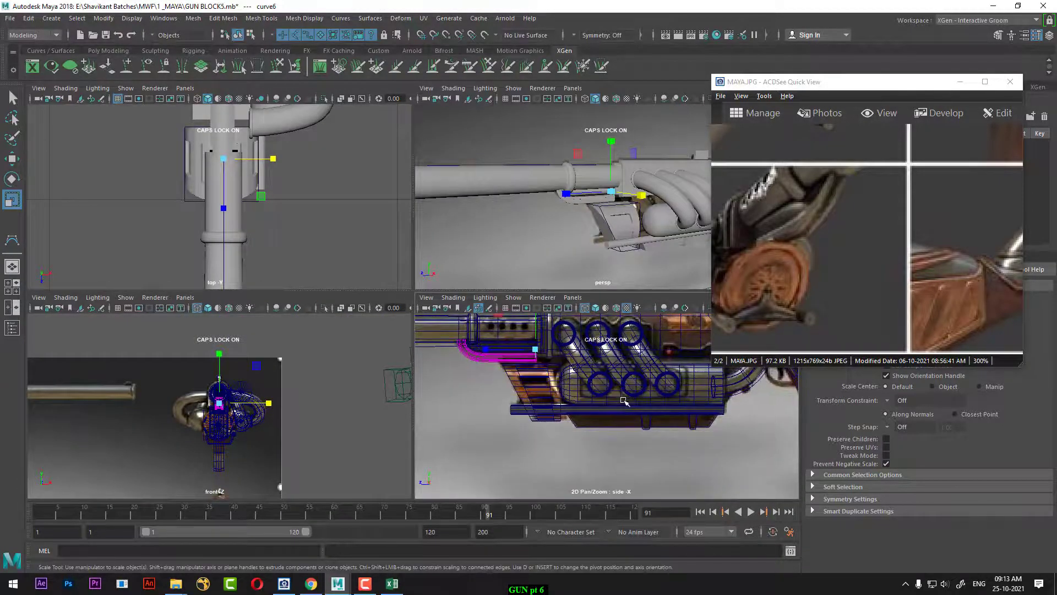
key(space)
scroll(564, 349, up, 1)
alt+middle_drag(563, 349, 538, 395)
click(343, 386)
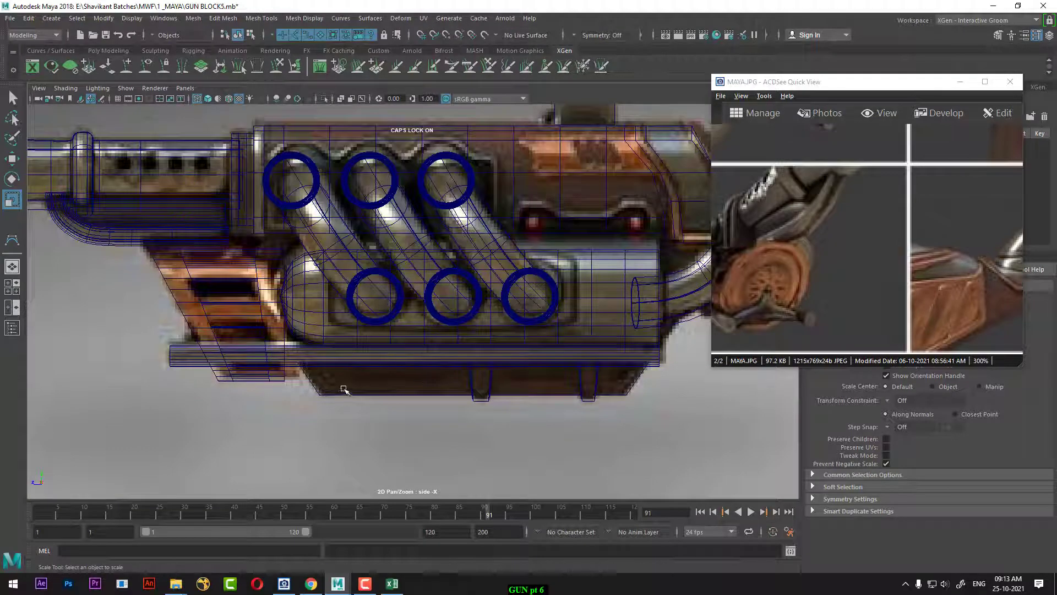
- Compare the side view from the lower block to the cylinder above the grip with the close-up reference images
drag(991, 252, 904, 246)
alt+middle_drag(505, 331, 407, 444)
scroll(513, 380, up, 1)
alt+middle_drag(533, 384, 333, 371)
scroll(550, 377, up, 1)
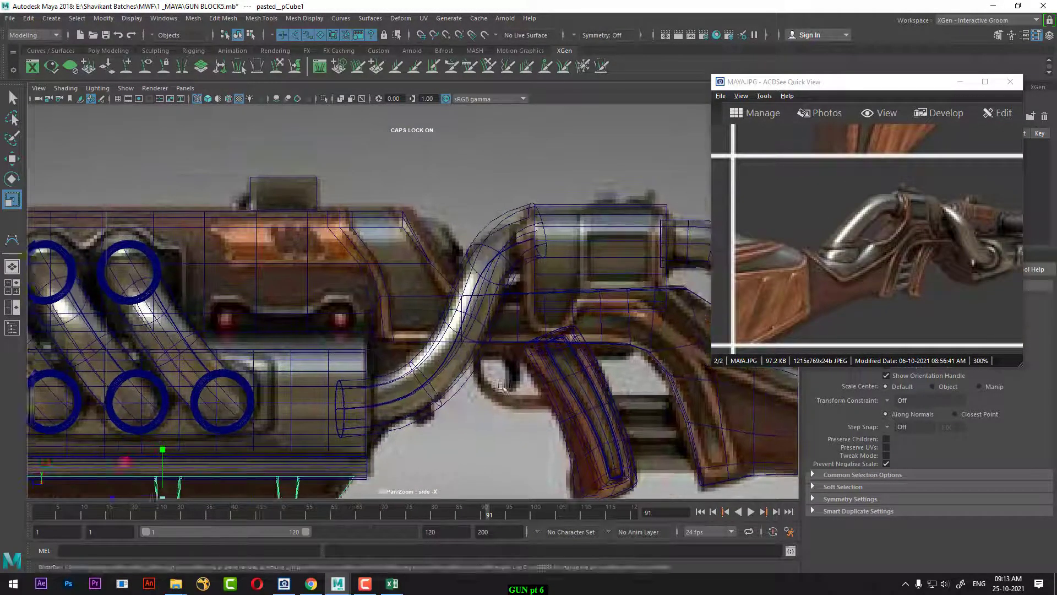
alt+middle_drag(689, 378, 523, 378)
click(447, 255)
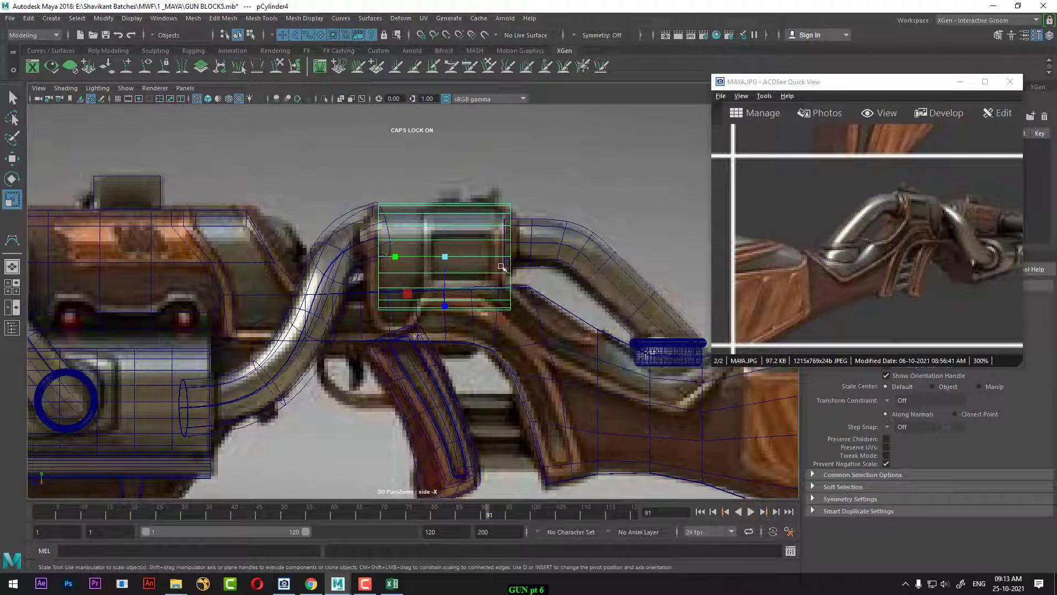
drag(933, 215, 884, 276)
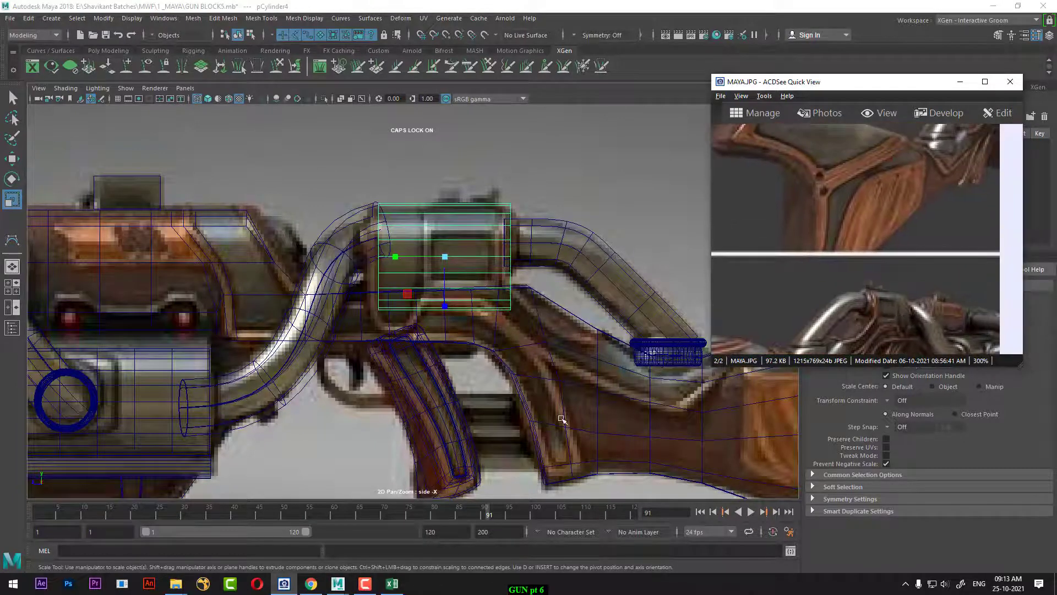
alt+middle_drag(561, 419, 515, 350)
- Select the stock and move the vertices at its upper rear tip onto the reference outline in the side view
drag(636, 365, 638, 369)
alt+middle_drag(604, 408, 548, 387)
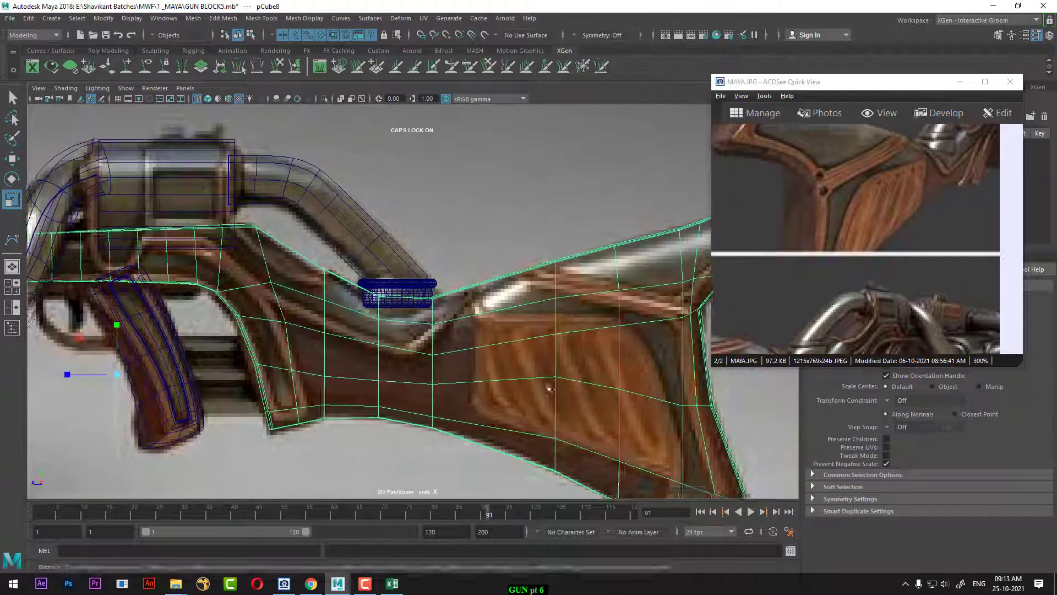
alt+middle_drag(655, 358, 472, 372)
alt+right_drag(465, 380, 540, 406)
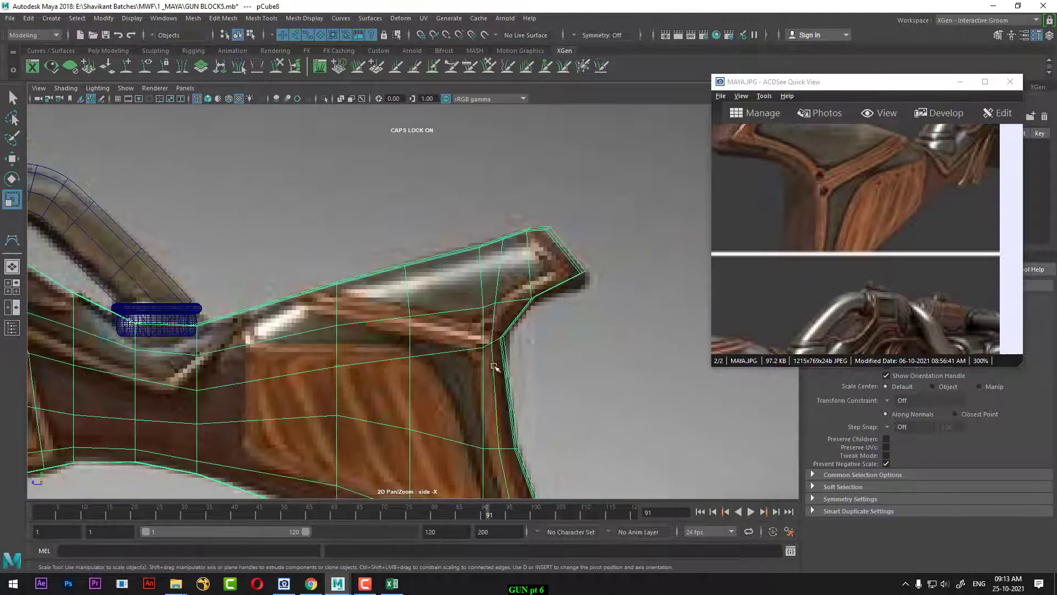
alt+middle_drag(496, 366, 511, 360)
alt+right_drag(512, 359, 597, 344)
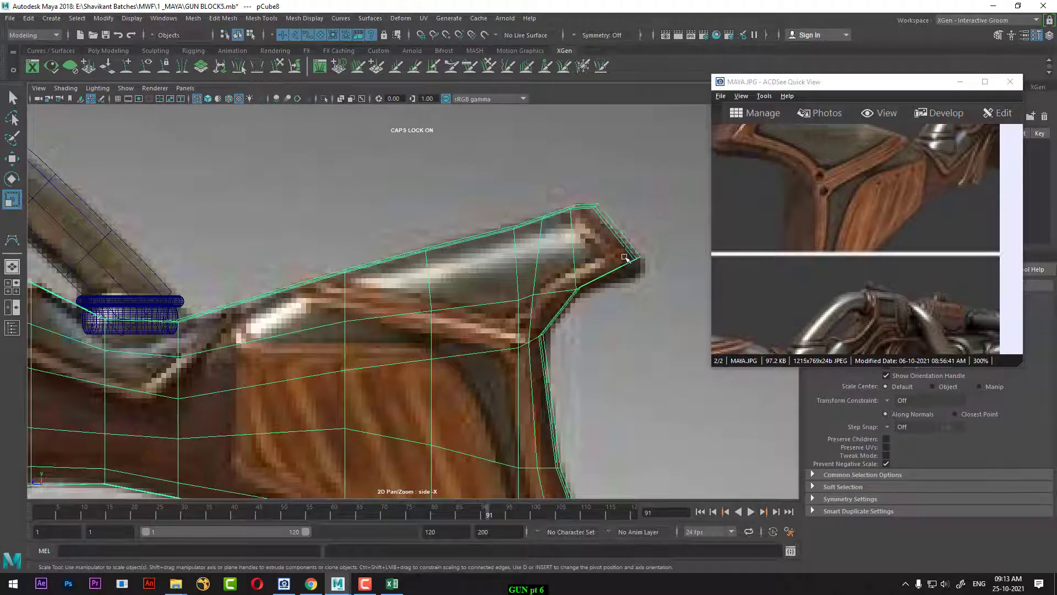
right_drag(629, 252, 502, 223)
alt+right_drag(633, 259, 687, 271)
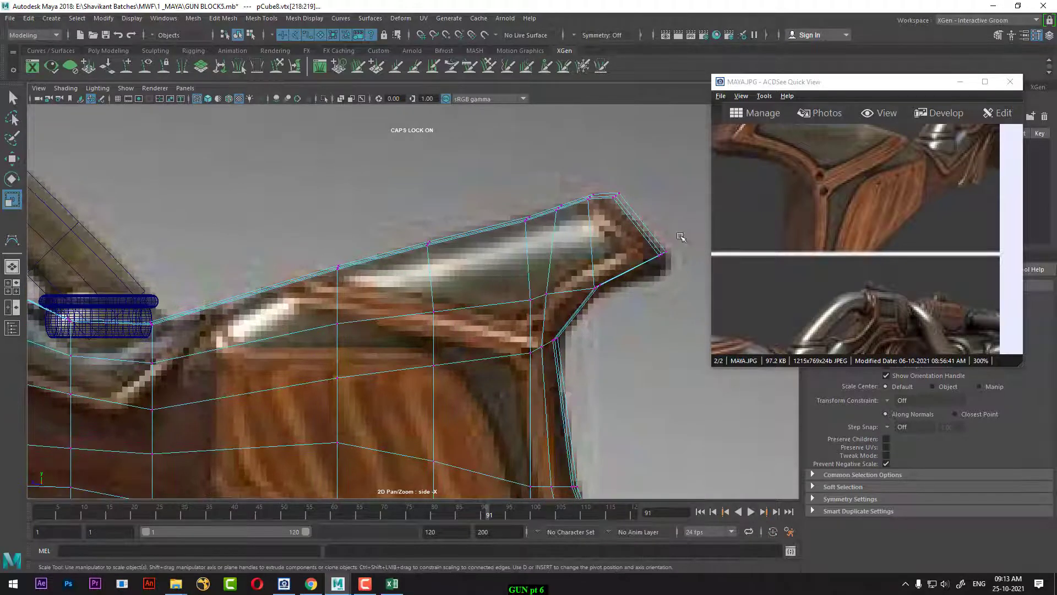
drag(681, 237, 658, 267)
key(w)
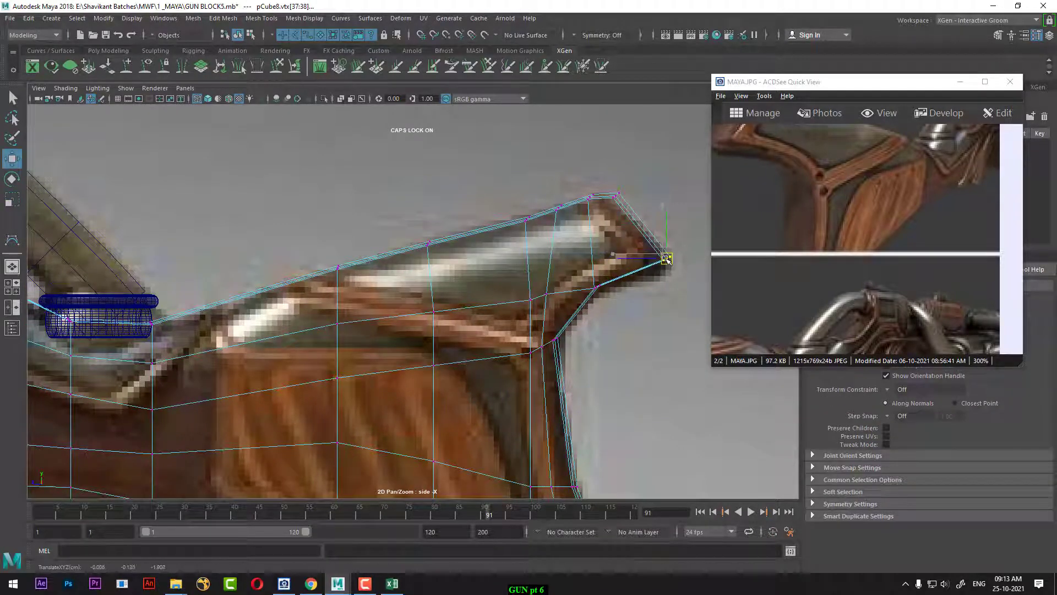
- Check the whole stock outline against the background reference and return the stock to object mode
alt+right_drag(638, 254, 359, 351)
alt+middle_drag(372, 356, 402, 371)
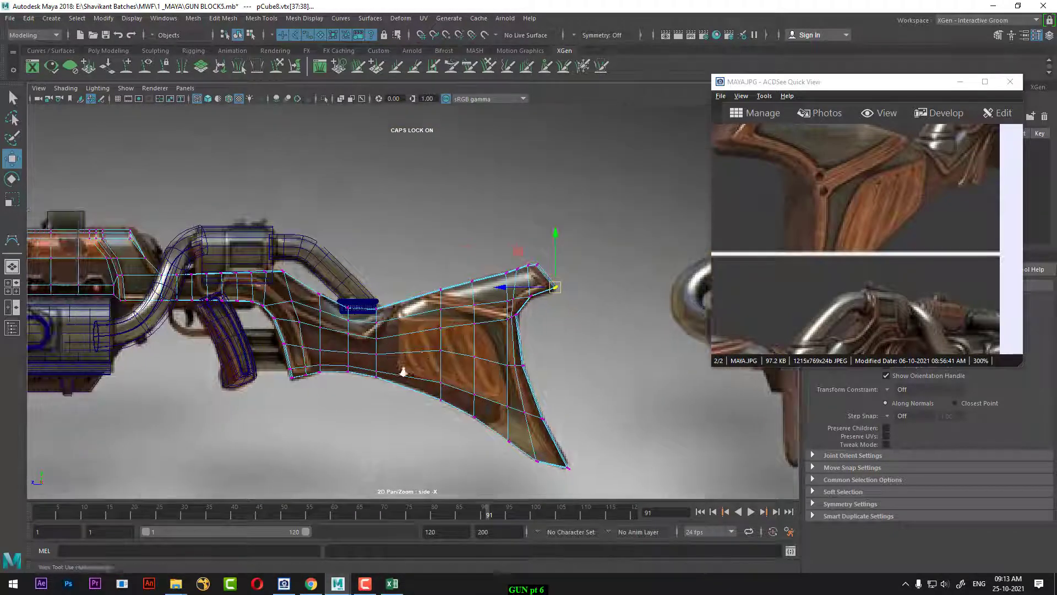
alt+right_drag(402, 371, 442, 397)
right_drag(402, 340, 452, 231)
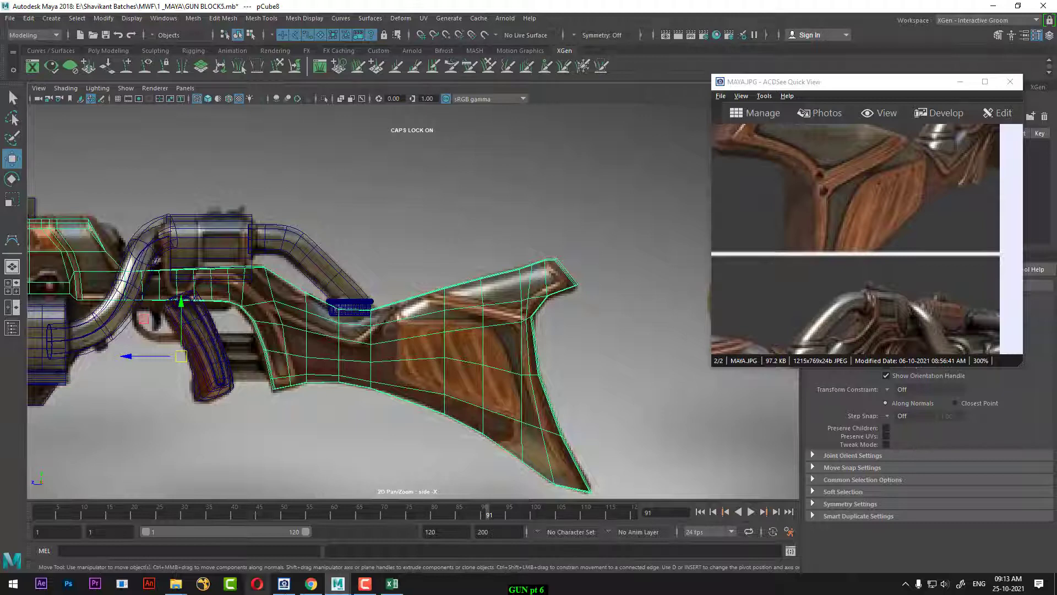
click(365, 583)
click(1003, 549)
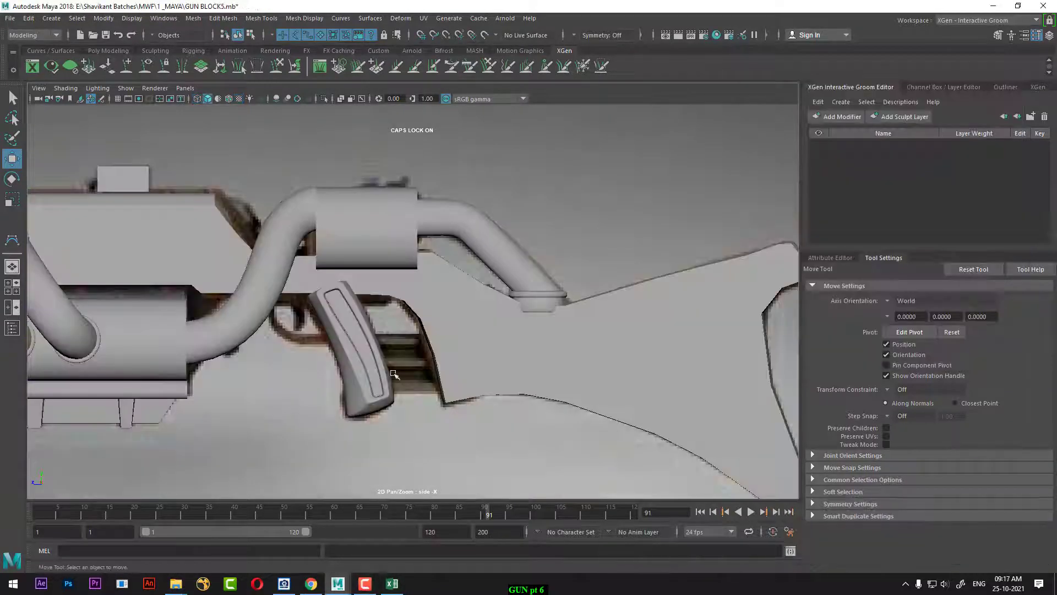
- Trace the trigger guard with a cubic CV curve from below the receiver to the front of the grip in the wireframe side view
scroll(392, 317, up, 5)
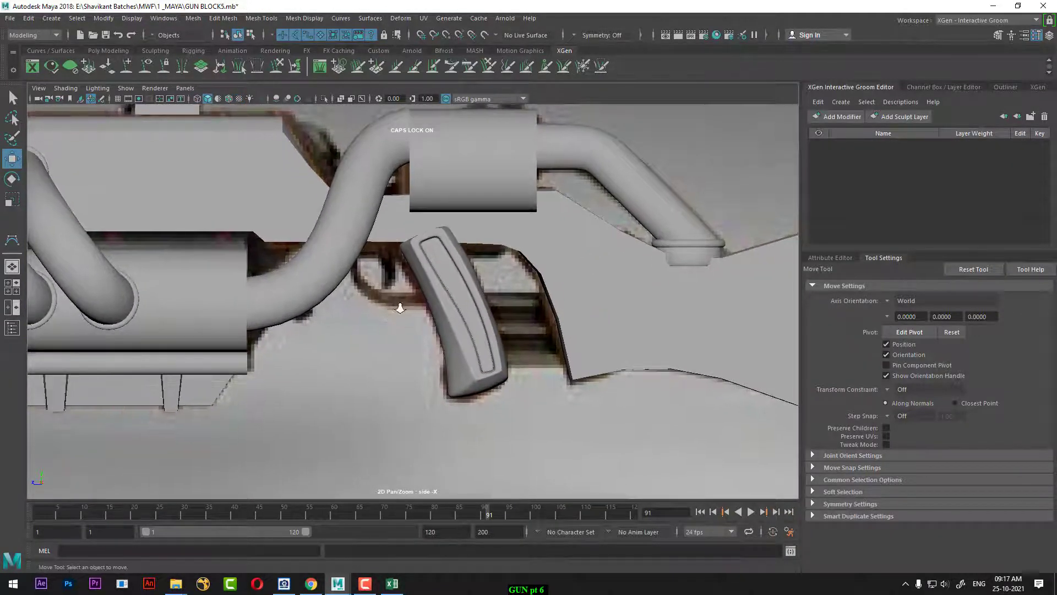
scroll(394, 309, down, 3)
scroll(386, 297, up, 4)
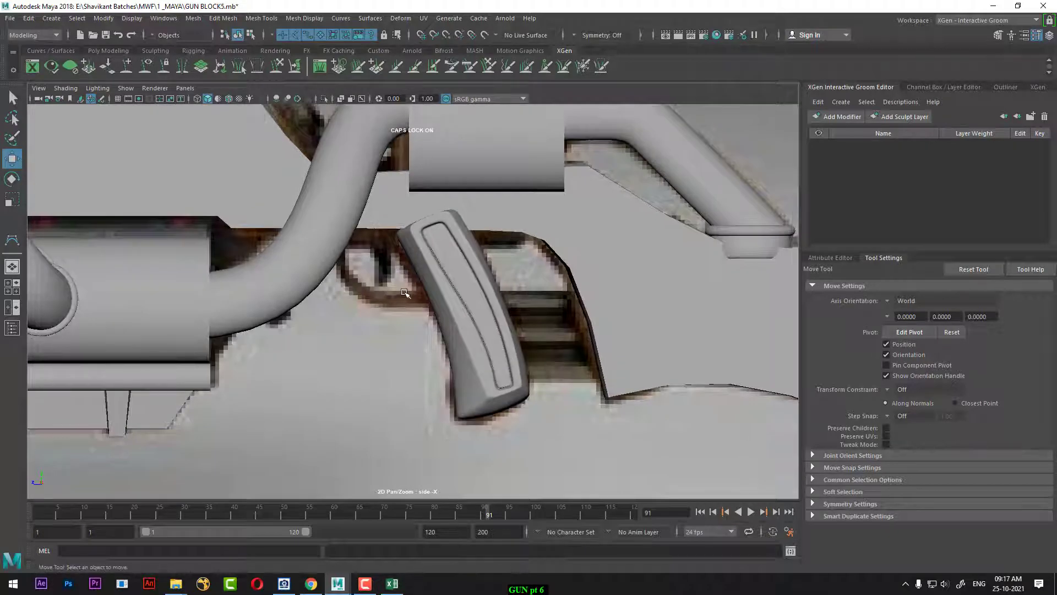
key(4)
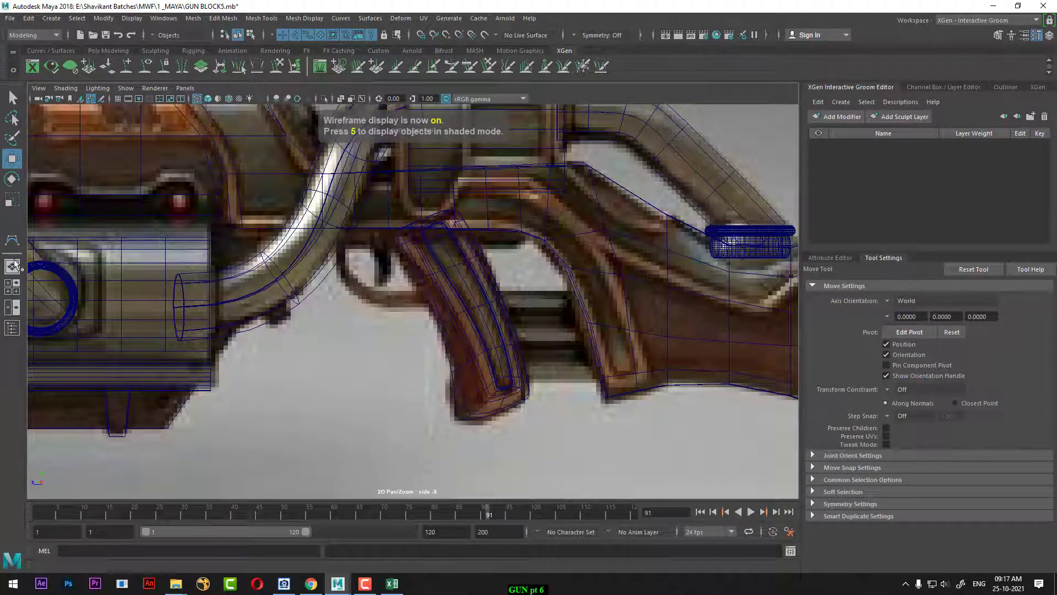
click(12, 239)
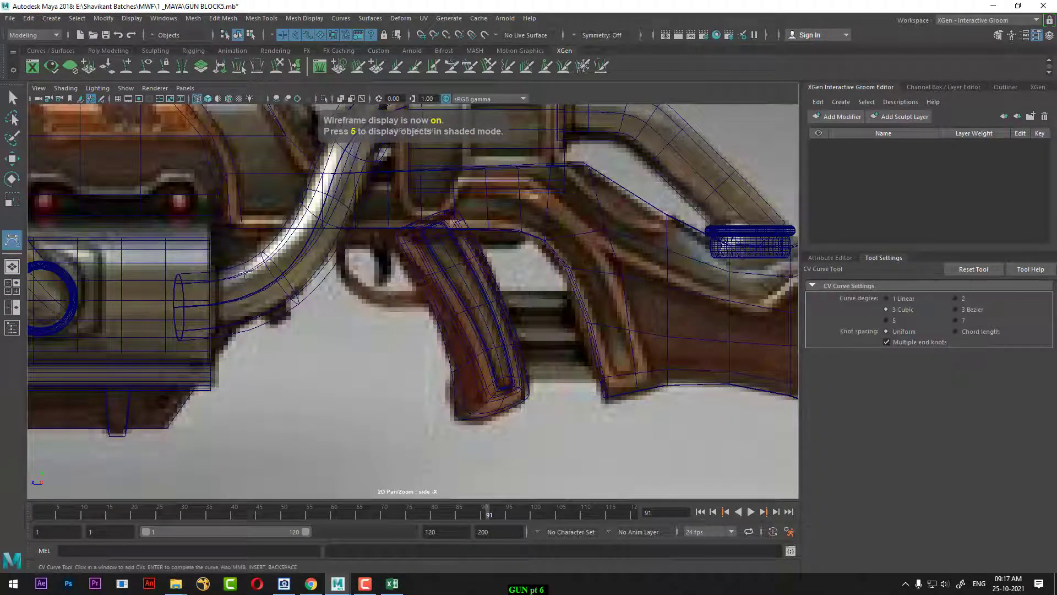
click(342, 240)
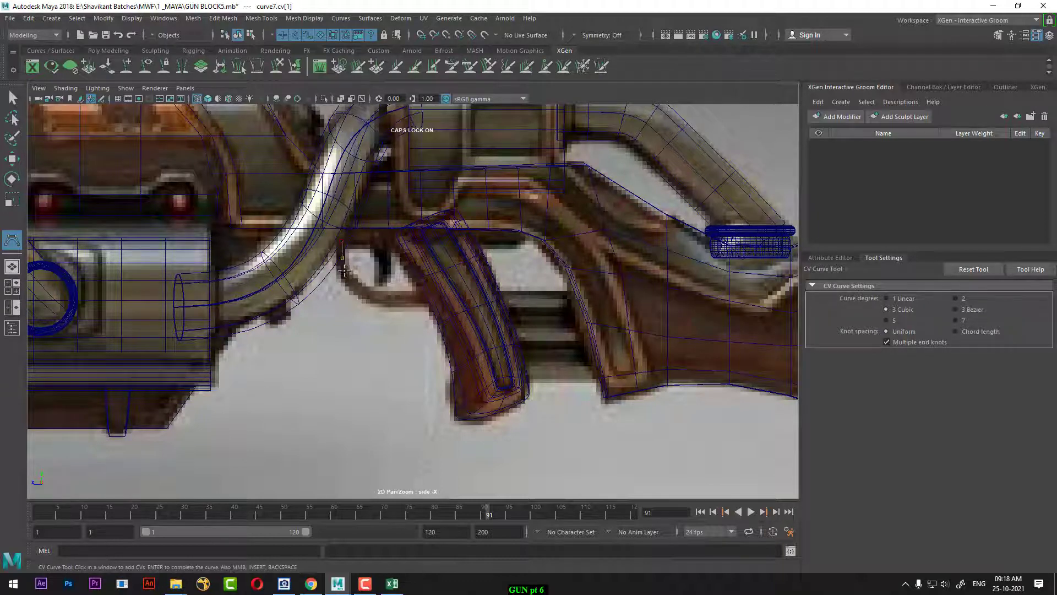
click(345, 270)
click(361, 288)
click(381, 295)
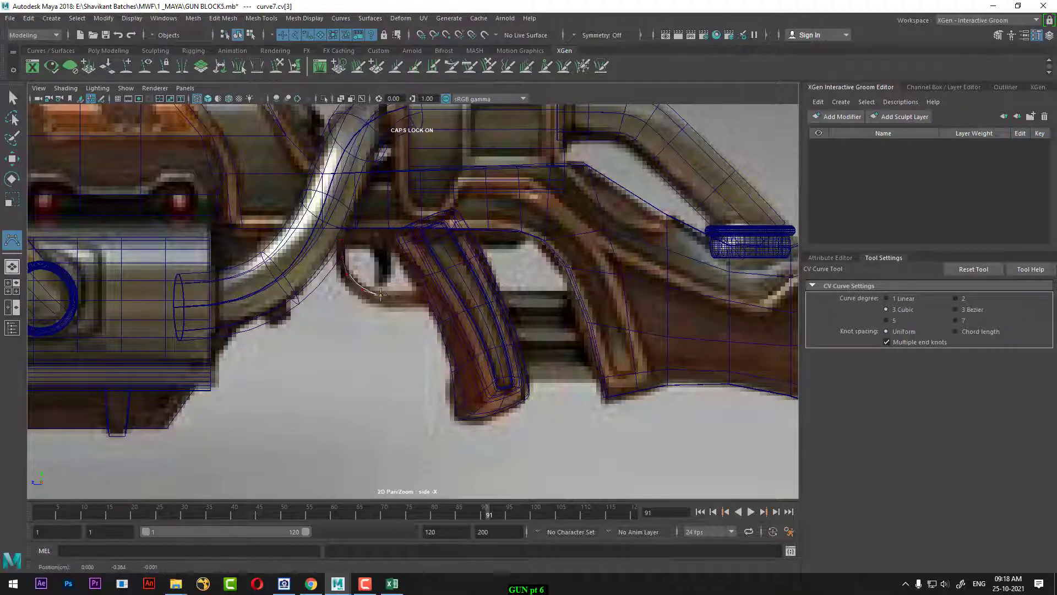
click(420, 295)
key(w)
scroll(380, 300, up, 2)
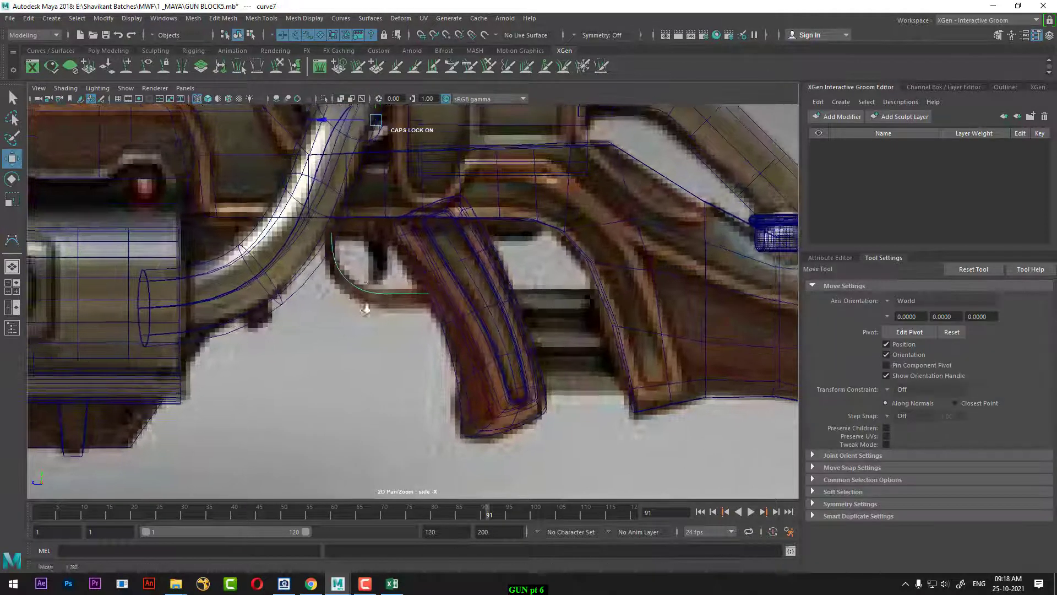
scroll(368, 263, down, 4)
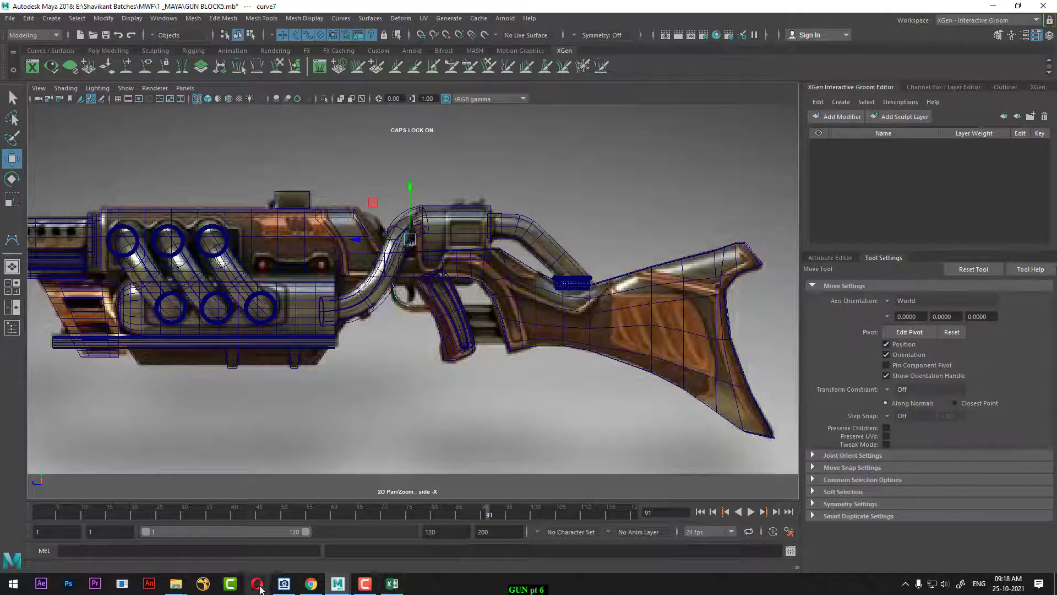
- Open MAYA.JPG from the 1_MAYA folder, examine the rifle's side, underside and clay render views, and return to Maya
mouse_move(176, 589)
click(116, 537)
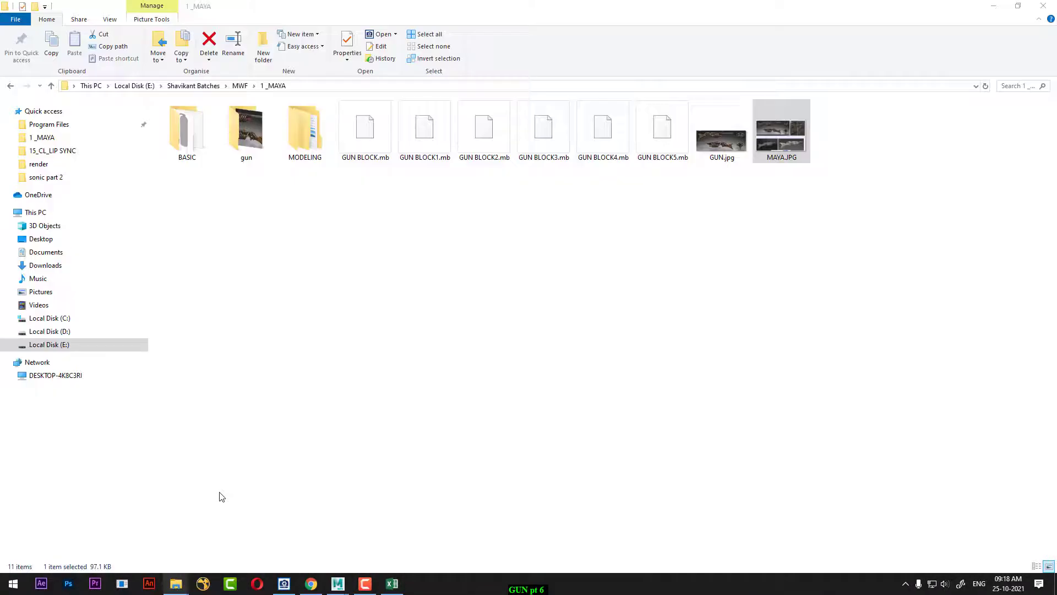
double_click(775, 131)
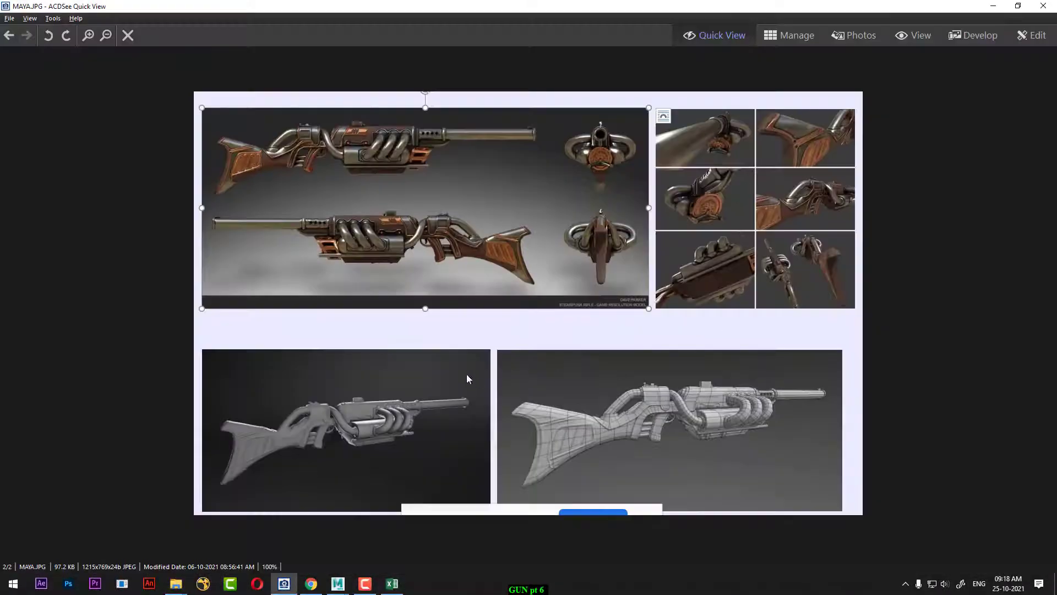
scroll(475, 237, up, 2)
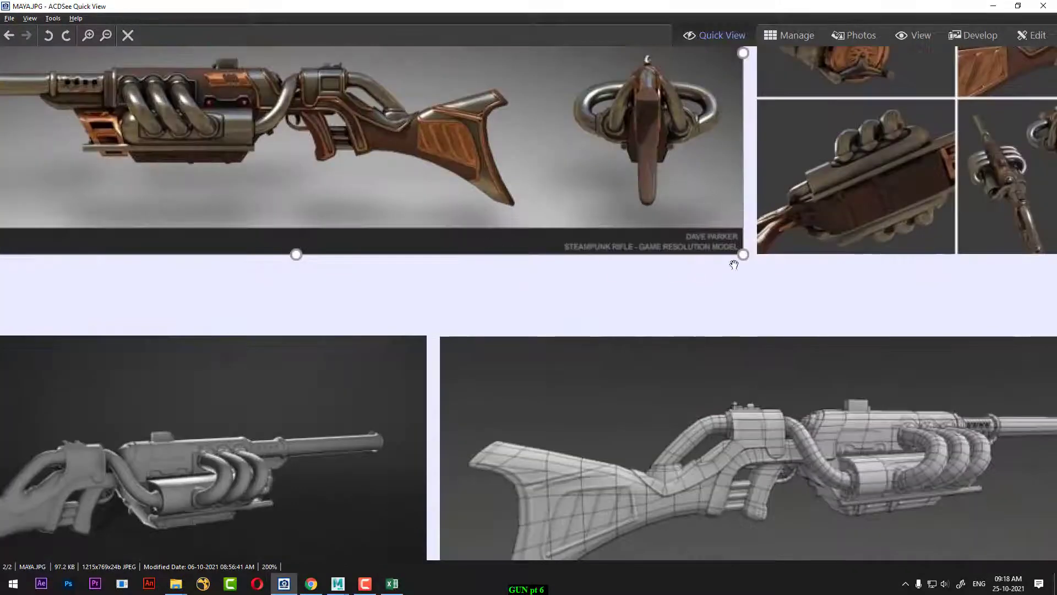
drag(804, 210, 534, 436)
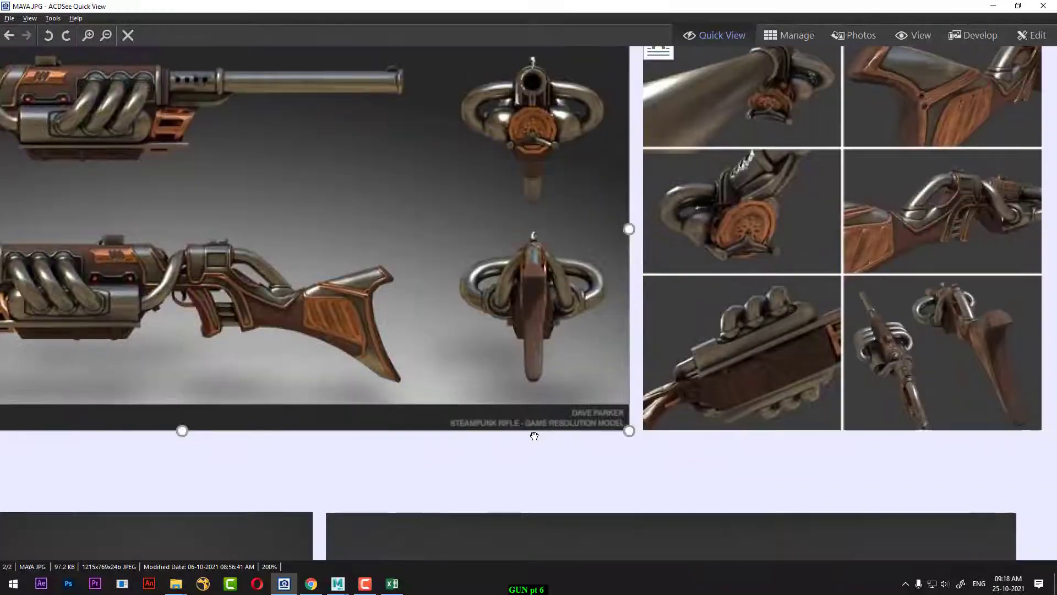
scroll(949, 379, up, 1)
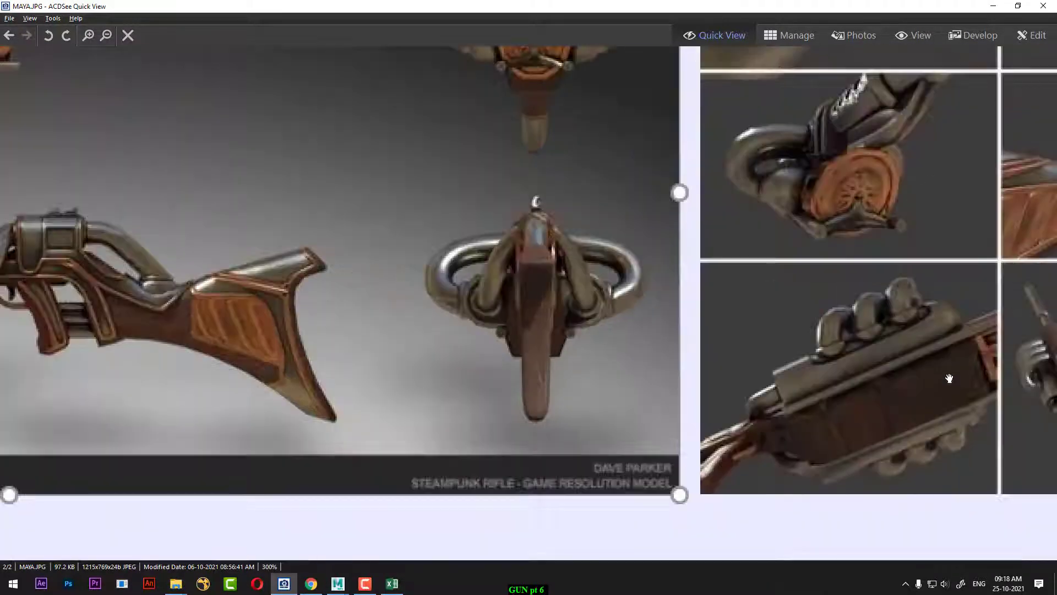
drag(952, 381, 444, 361)
drag(769, 275, 727, 55)
drag(738, 264, 751, 56)
drag(575, 325, 936, 380)
drag(538, 368, 585, 188)
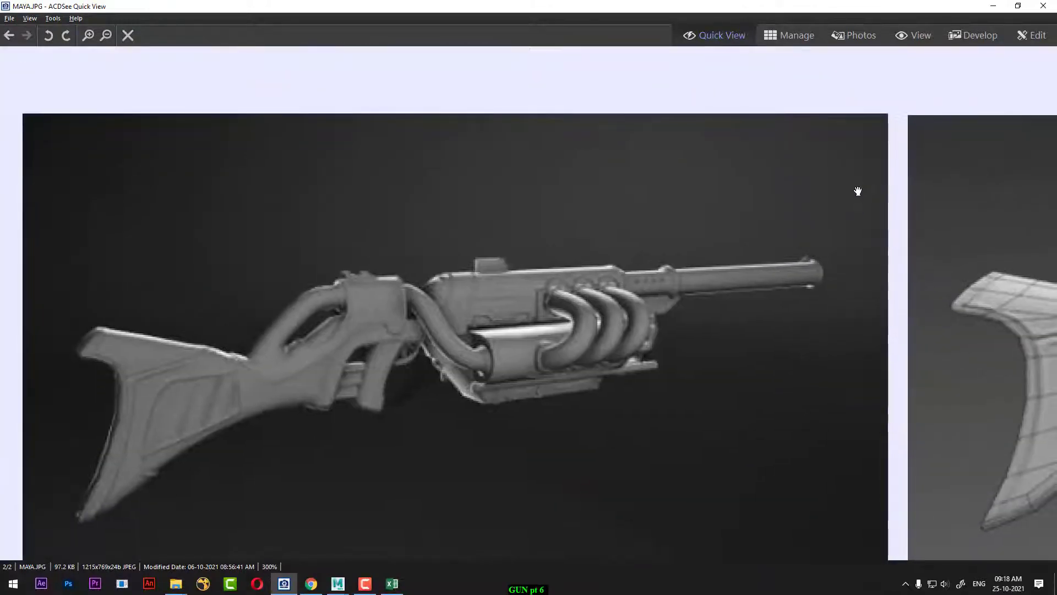
click(992, 8)
mouse_move(352, 582)
click(385, 537)
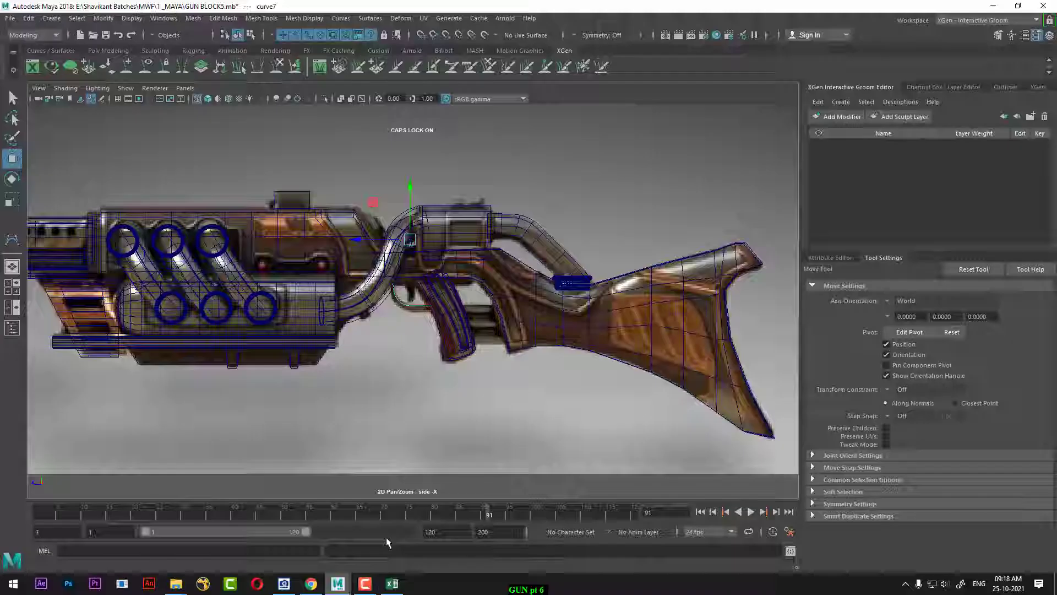
- Create a NURBS circle and scale it down to about 0.197 in the side view
scroll(539, 385, up, 5)
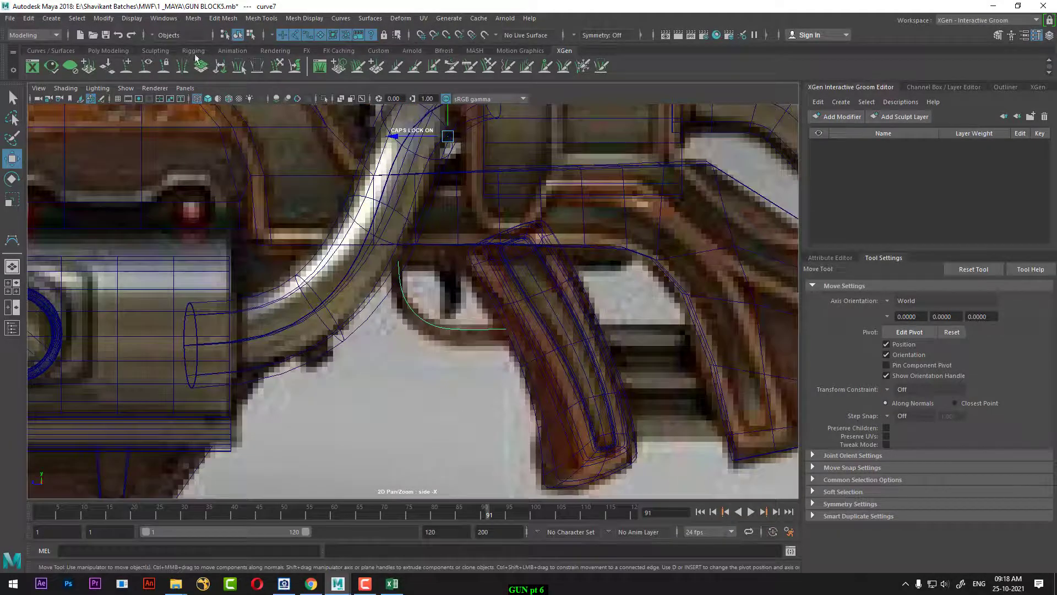
click(52, 18)
mouse_move(110, 46)
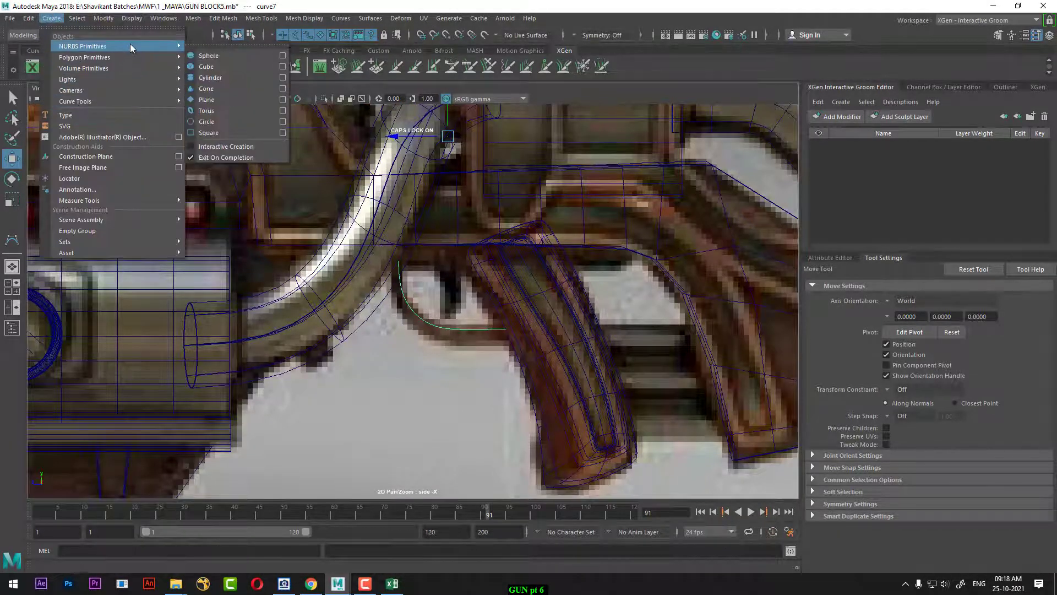
click(226, 121)
scroll(523, 306, down, 5)
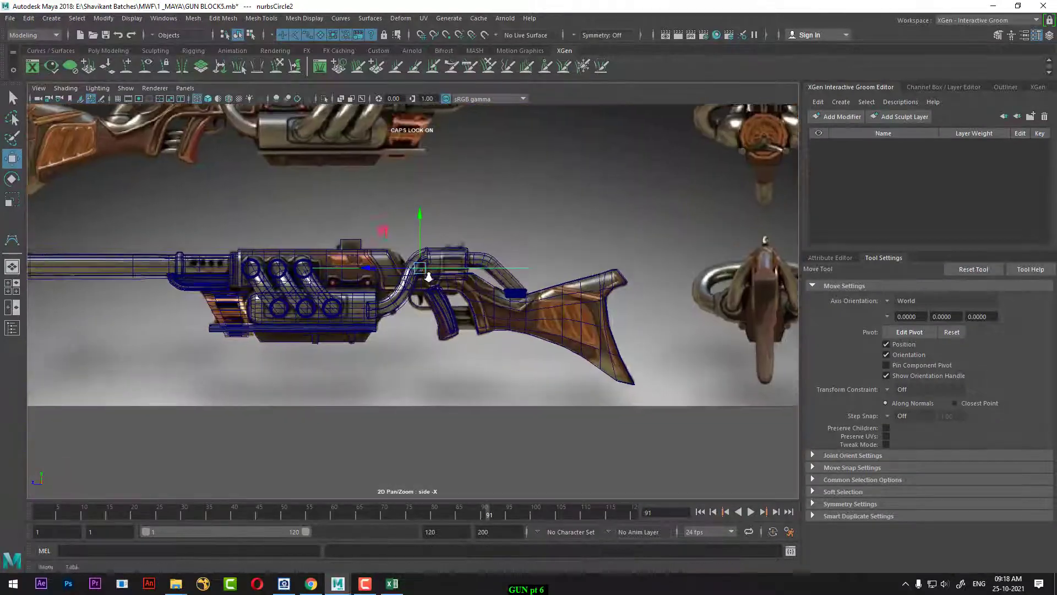
scroll(388, 206, up, 5)
key(r)
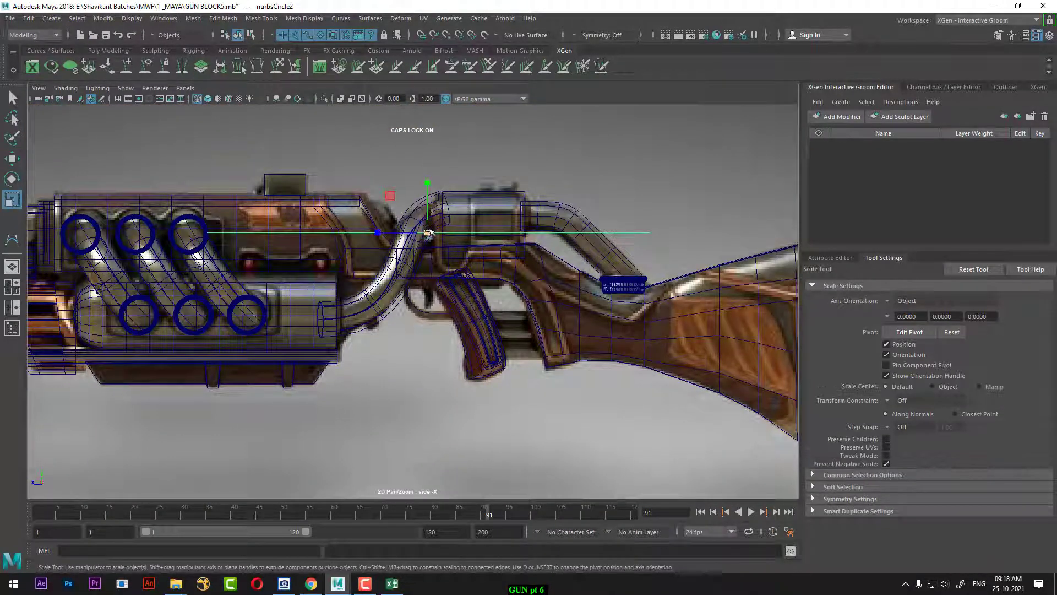
scroll(463, 208, up, 3)
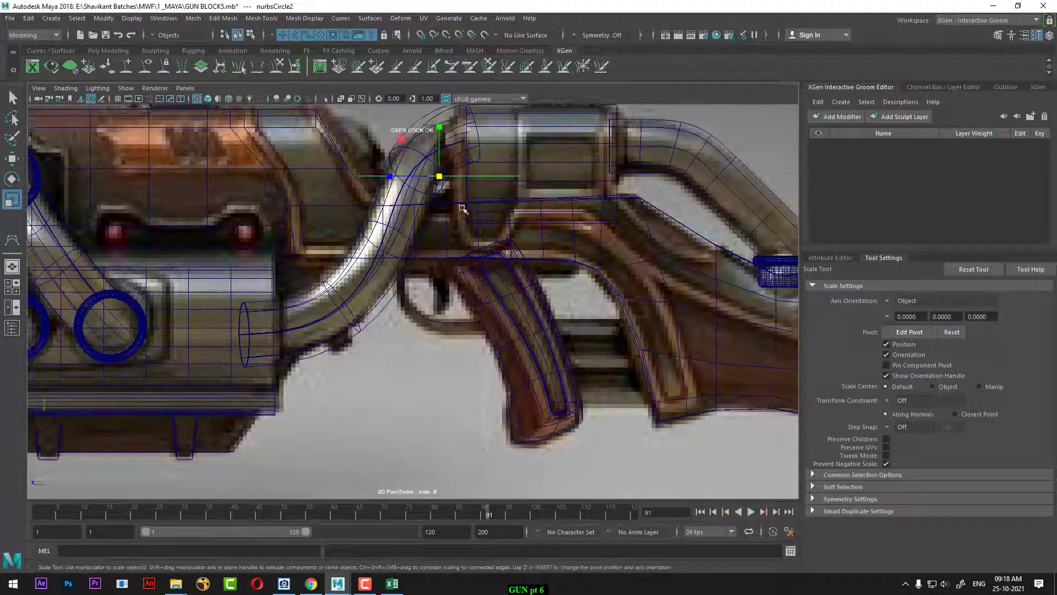
scroll(462, 208, up, 2)
- Rotate the new circle to face the side view by setting its Rotate Z to 90
key(e)
drag(433, 219, 433, 253)
click(1049, 36)
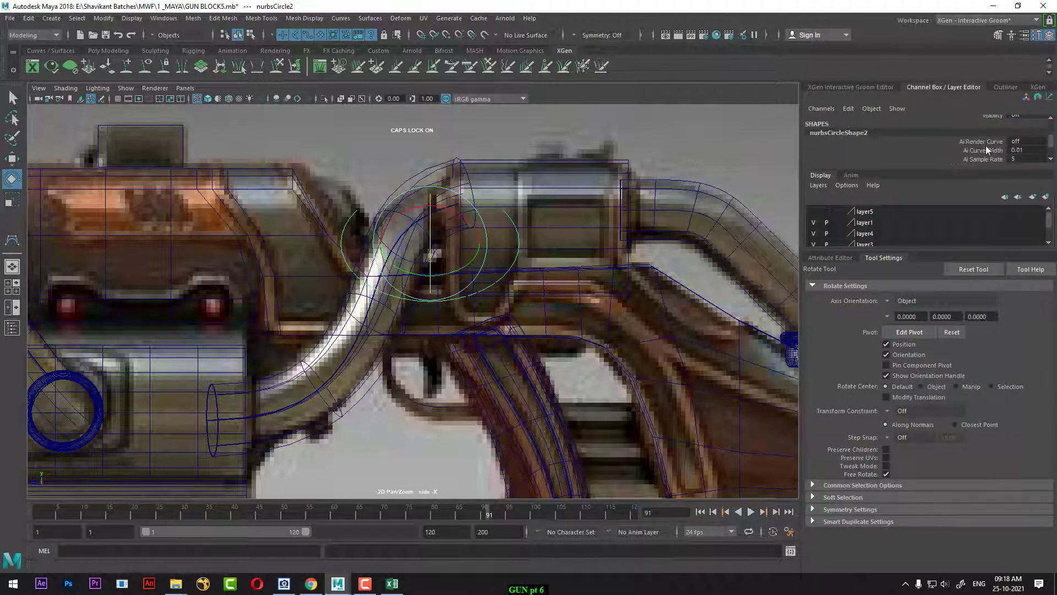
scroll(1016, 146, down, 2)
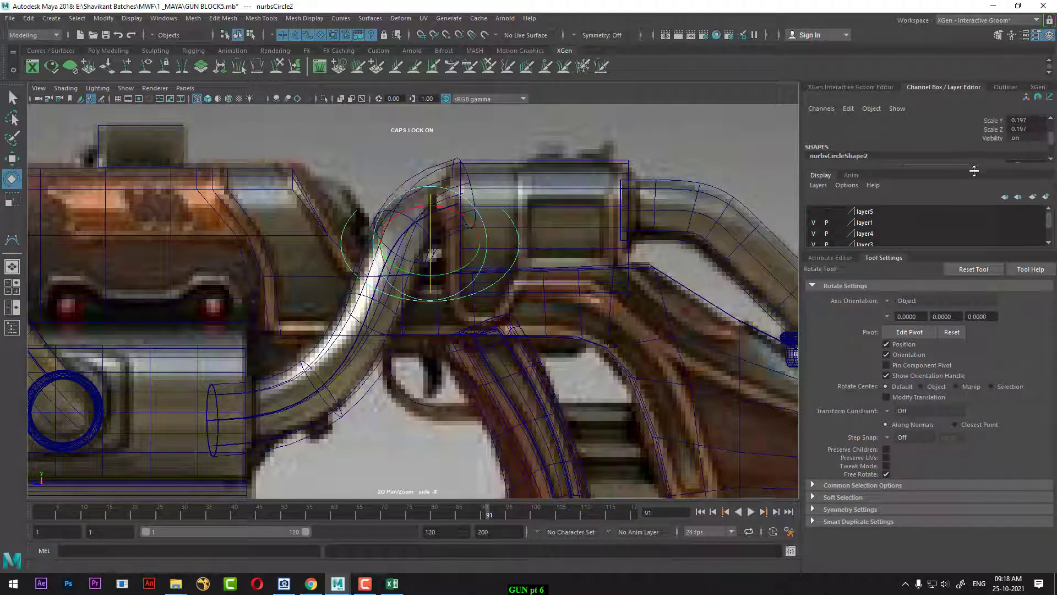
drag(974, 171, 974, 247)
scroll(1040, 174, up, 2)
click(1031, 159)
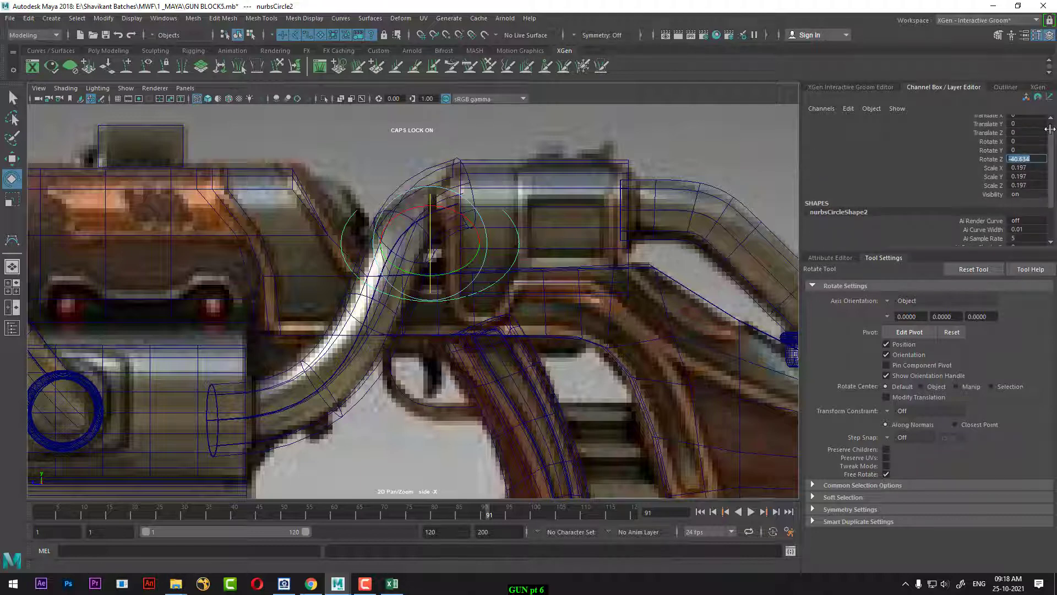
key(Return)
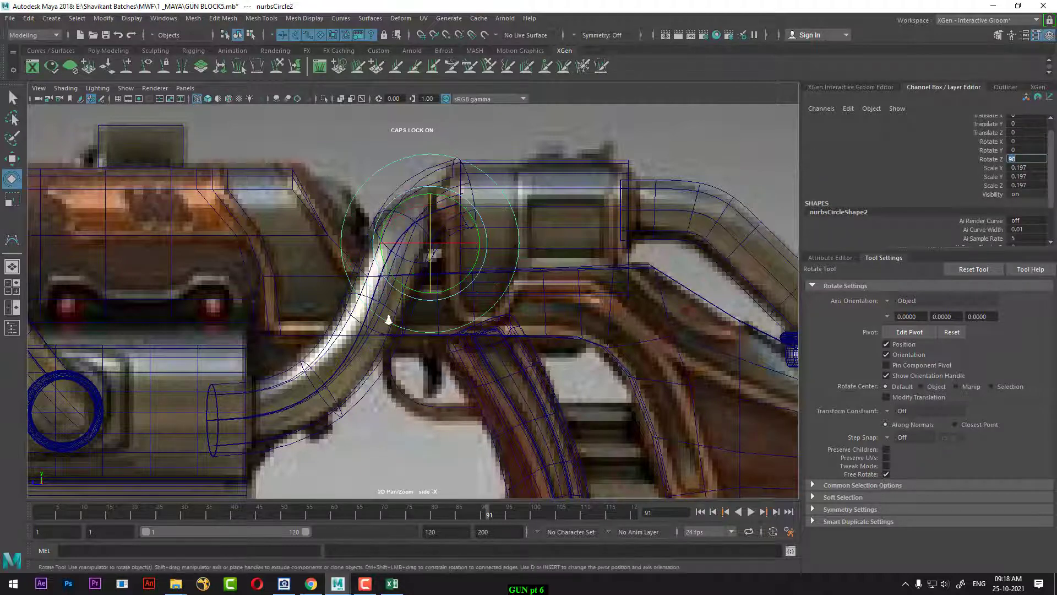
- Scale the circle to about 0.026 and move it onto the lower bar of the trigger guard, at about Y -0.372, Z -0.034
scroll(387, 318, up, 1)
alt+middle_drag(387, 318, 389, 364)
key(r)
drag(435, 282, 404, 314)
key(w)
alt+middle_drag(429, 297, 472, 412)
scroll(460, 216, up, 1)
key(r)
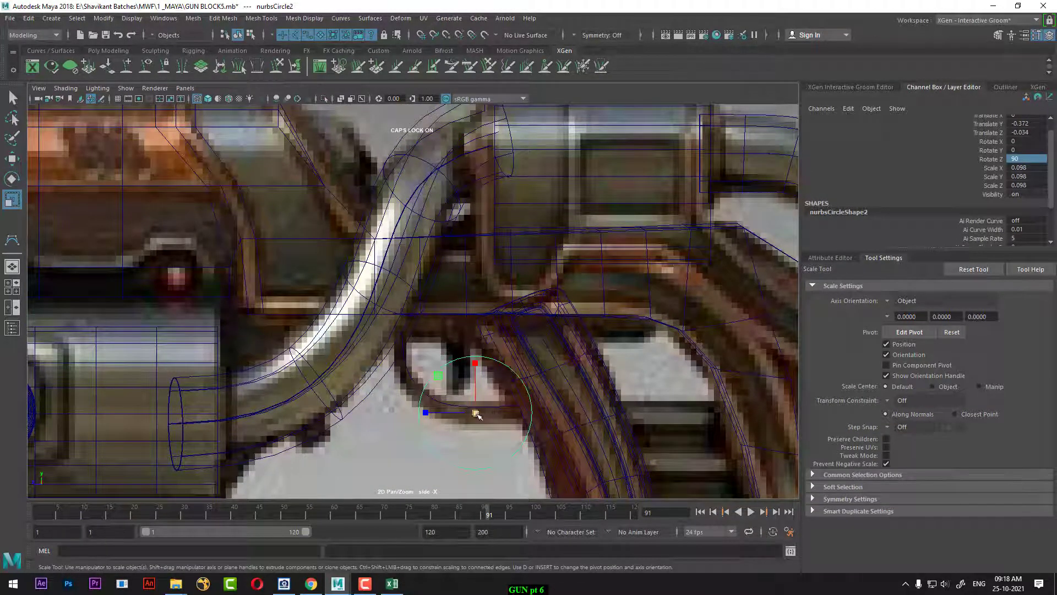
drag(477, 414, 413, 453)
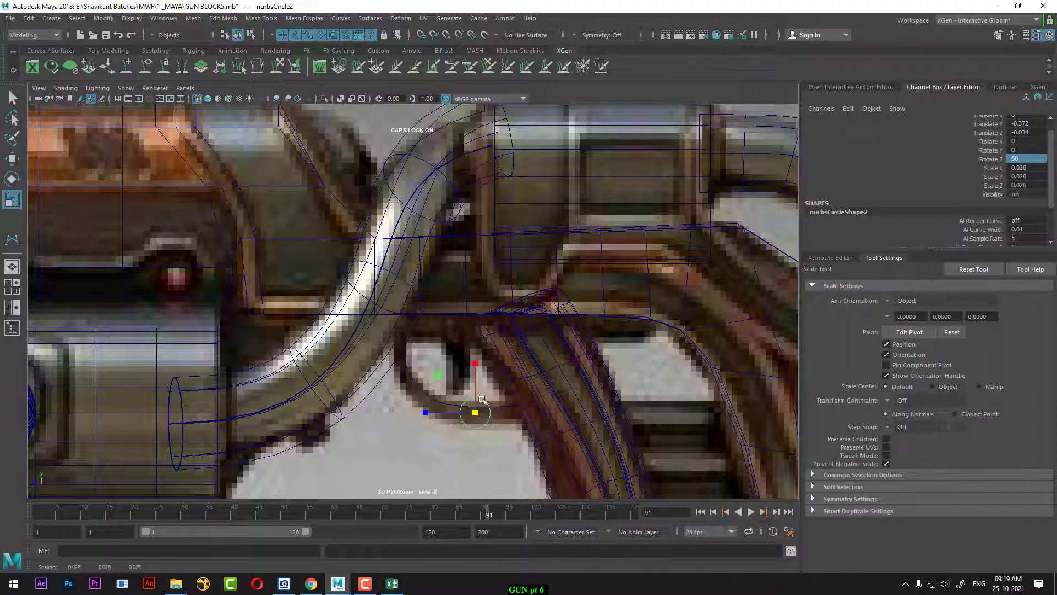
scroll(519, 378, up, 4)
alt+middle_drag(556, 482, 554, 377)
scroll(554, 378, up, 1)
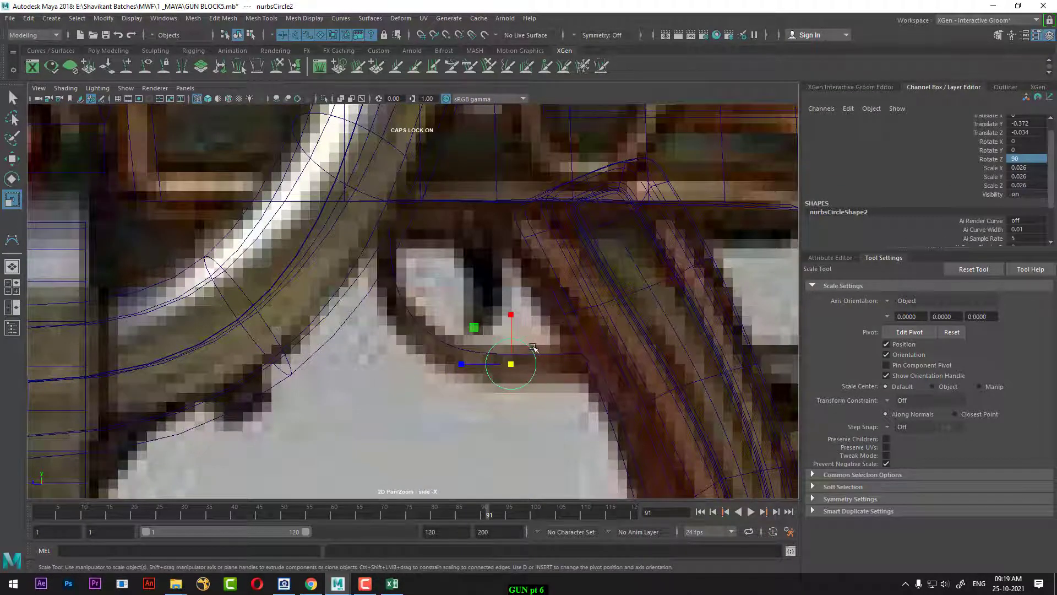
- Flatten the circle's upper side by lowering its top control vertices to the guard's upper edge, and return to object mode
right_drag(531, 346, 434, 290)
scroll(526, 337, up, 2)
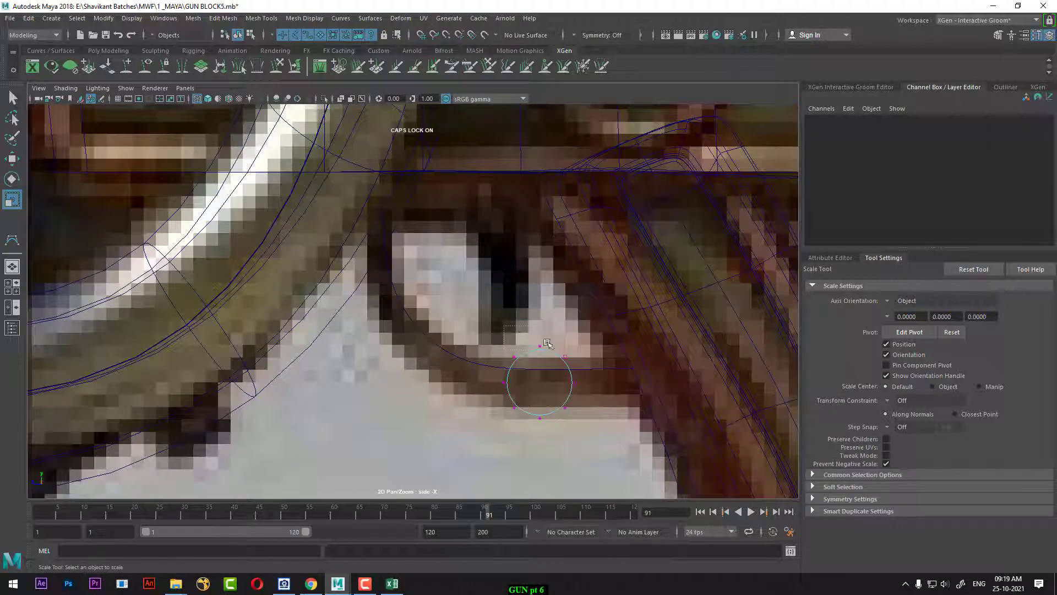
drag(505, 325, 564, 353)
key(w)
scroll(587, 363, up, 2)
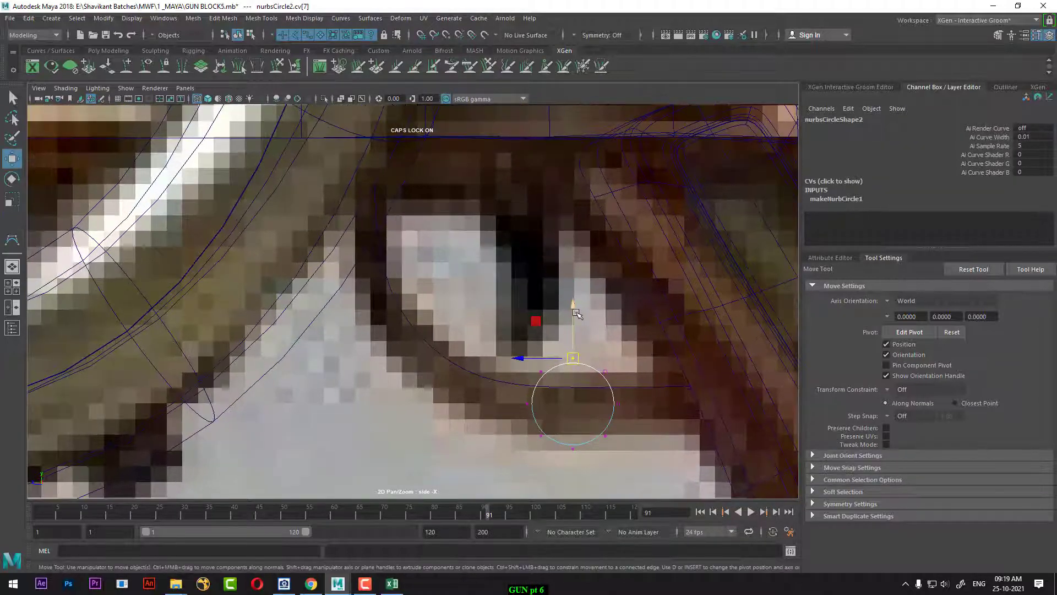
drag(574, 306, 575, 321)
drag(498, 337, 675, 381)
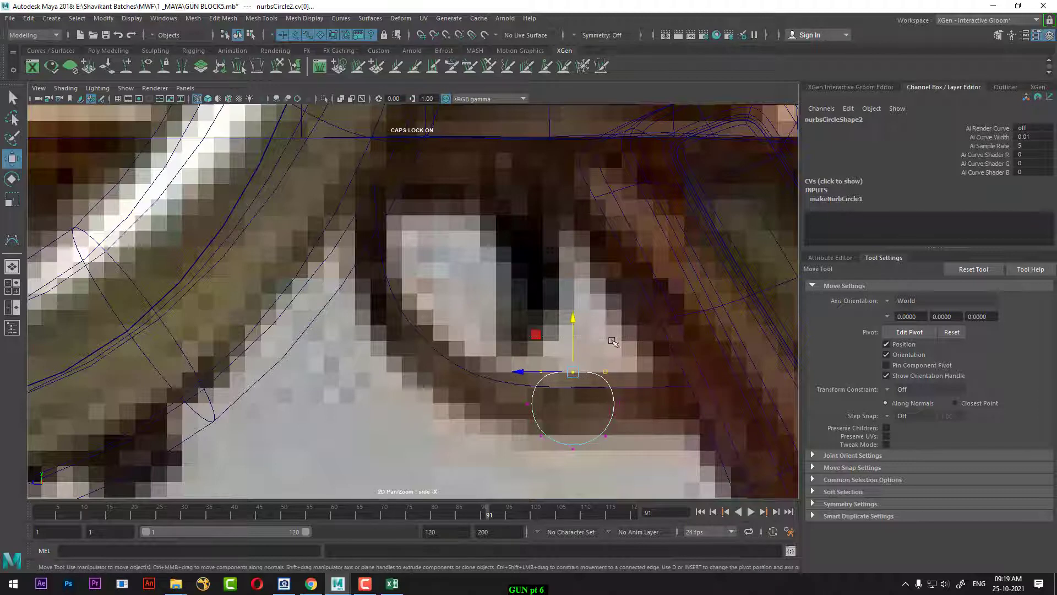
drag(573, 318, 572, 329)
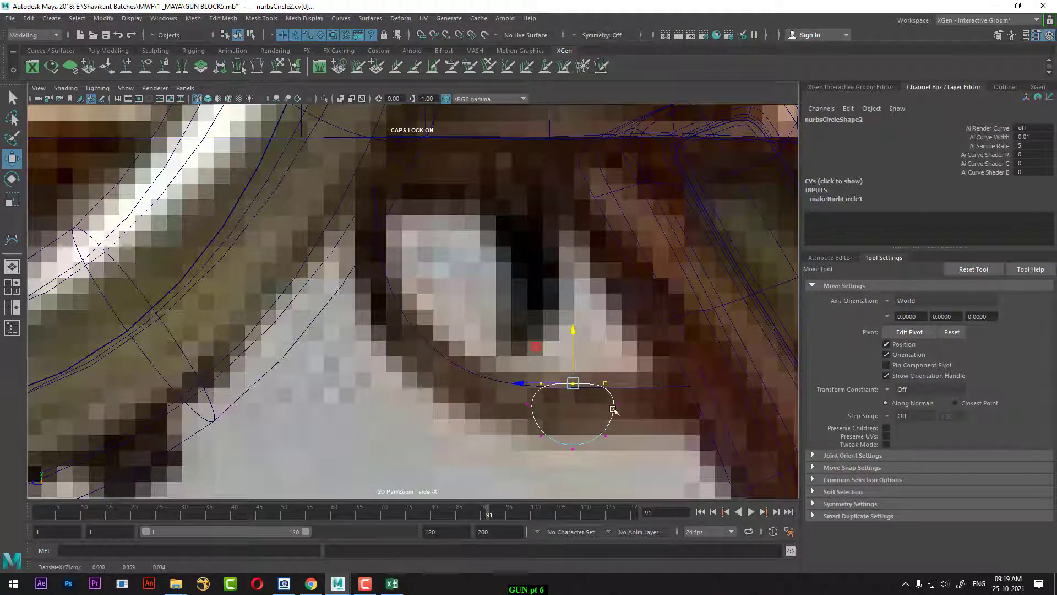
drag(585, 406, 574, 337)
right_drag(612, 404, 702, 255)
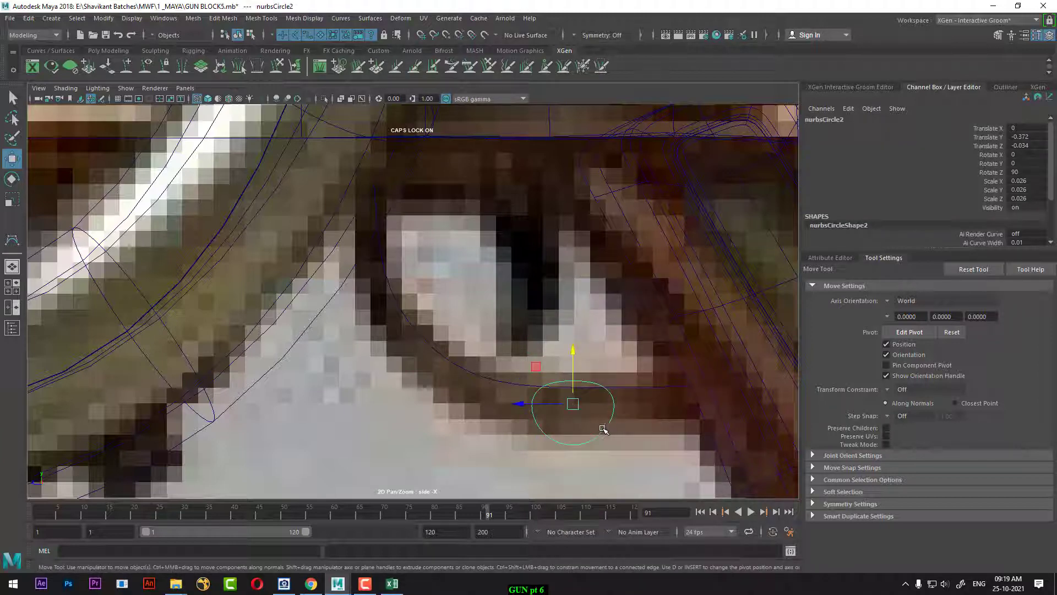
- Scale the flattened circle to about 0.027, nudge it to about Y -0.369, Z -0.035, and set its Rotate X to 90
key(r)
drag(573, 404, 565, 402)
key(w)
key(e)
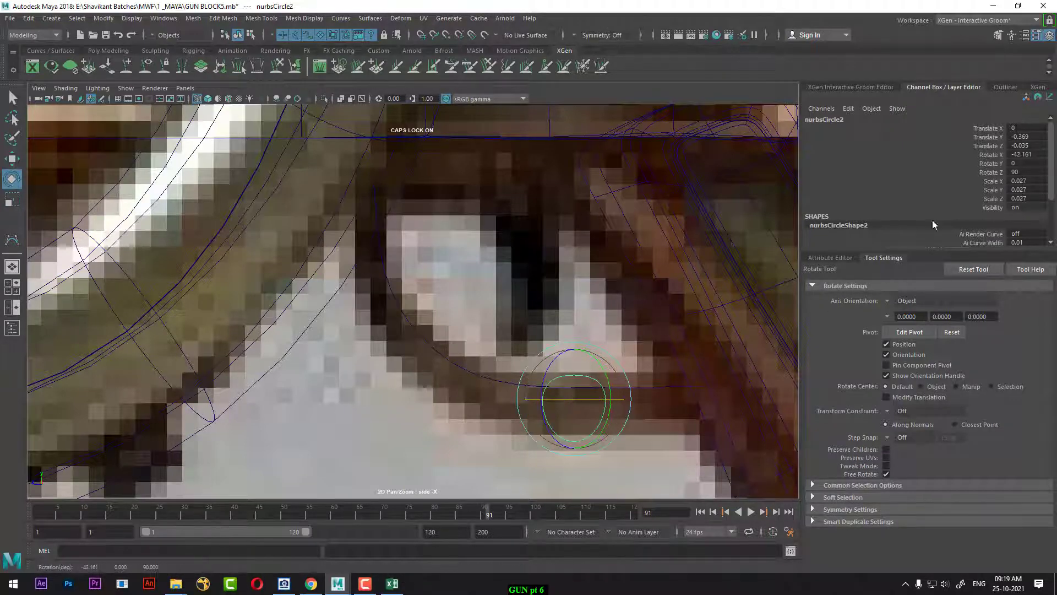
double_click(1027, 154)
text(90)
key(Return)
scroll(488, 414, up, 1)
key(w)
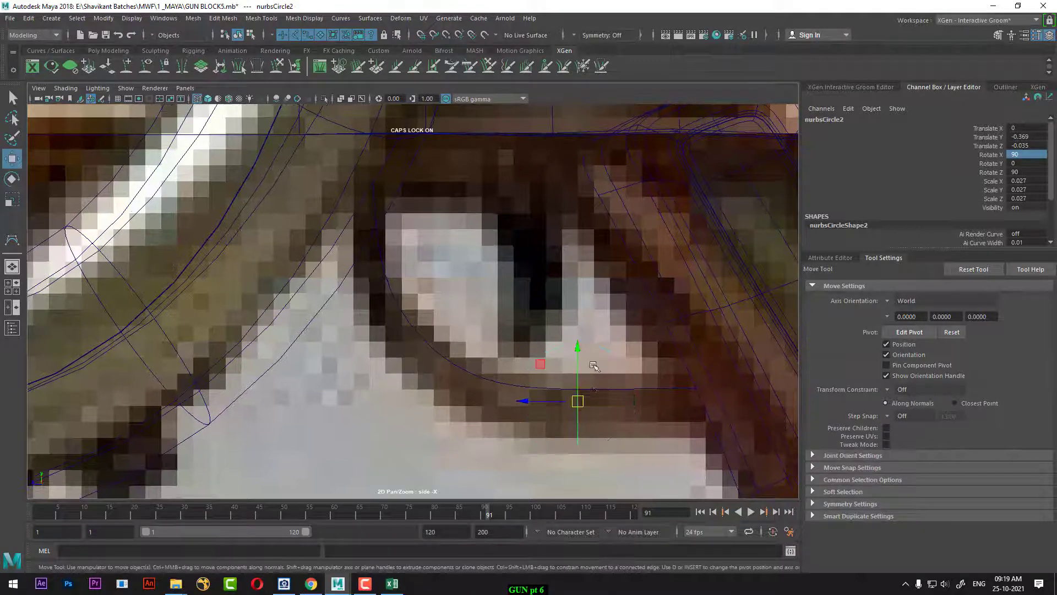
- Move the profile to the guard curve's rear end at about Z -0.094 and isolate both curves in the perspective view
scroll(556, 410, up, 1)
alt+middle_drag(560, 407, 474, 389)
drag(474, 395, 526, 341)
click(532, 383)
key(alt+h)
key(space)
key(f)
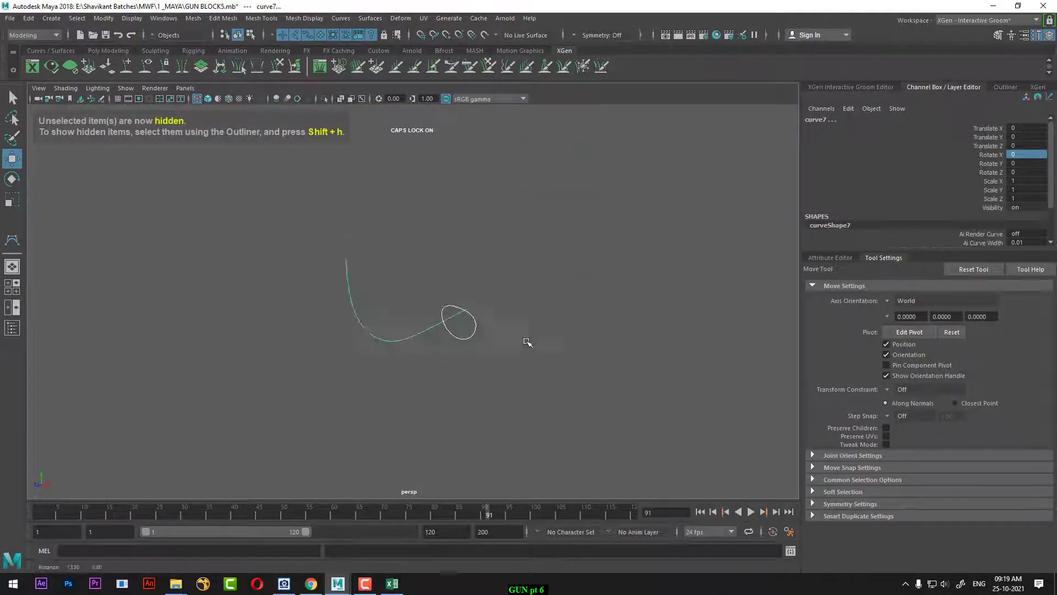
- Extrude the profile along the guard curve as a NURBS tube, with result at path, component pivot and profile normal orientation
alt+right_drag(526, 342, 596, 401)
click(591, 437)
click(604, 388)
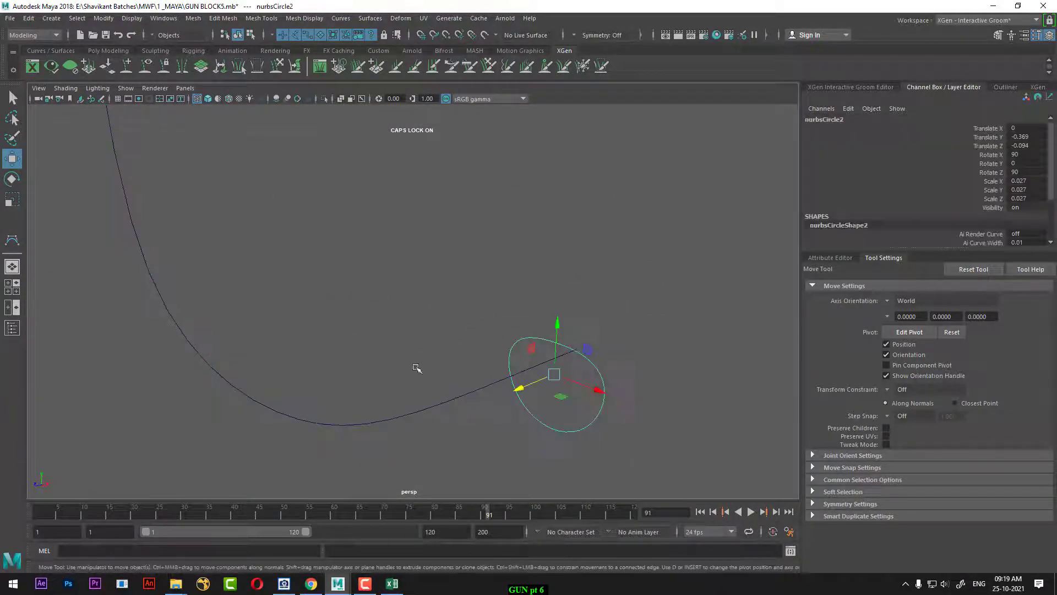
shift+click(420, 410)
click(370, 18)
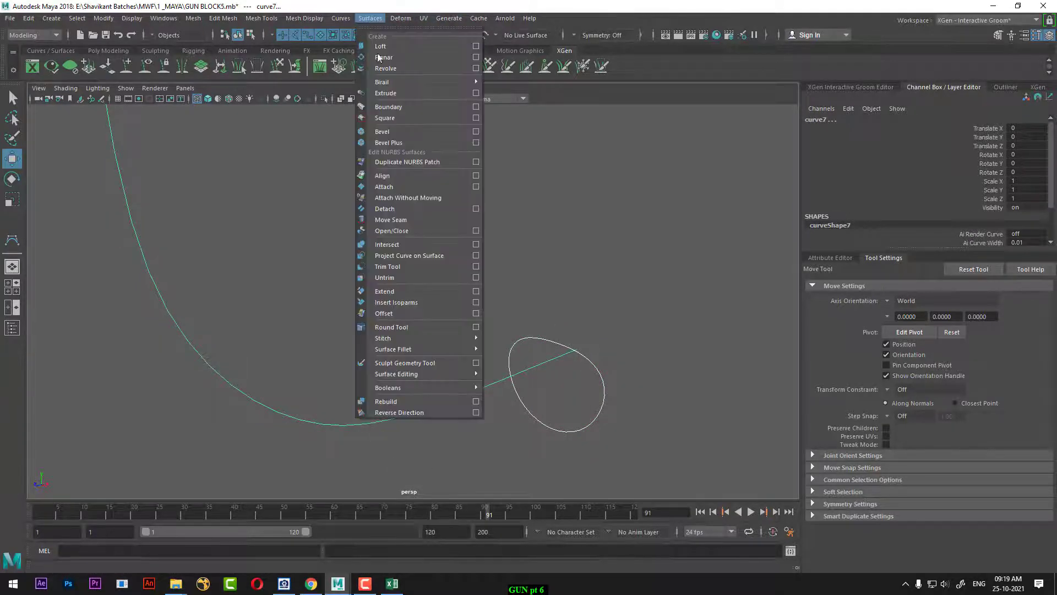
click(476, 93)
click(749, 260)
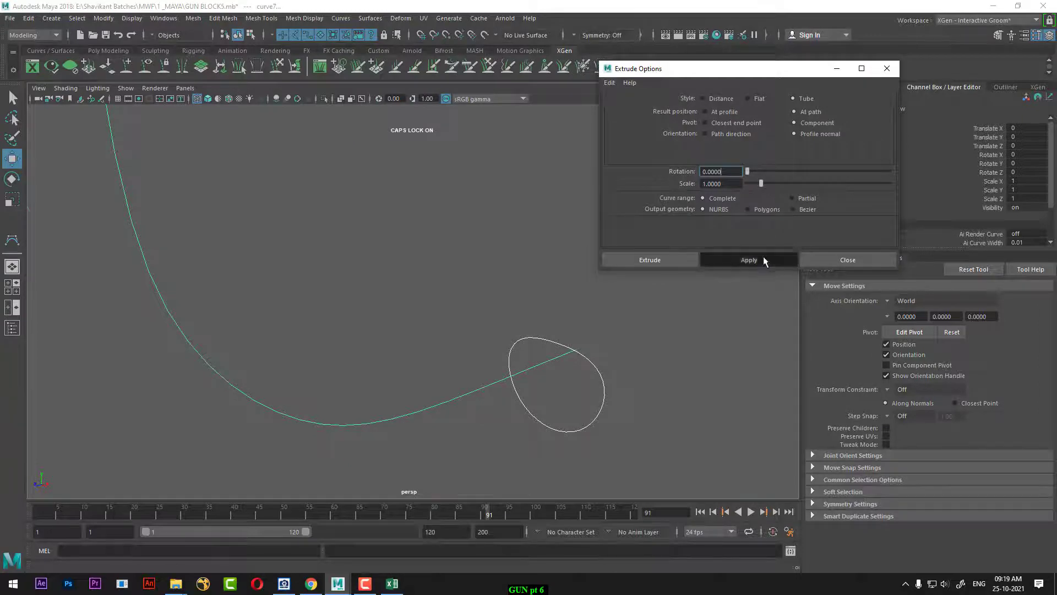
alt+right_drag(637, 426, 618, 417)
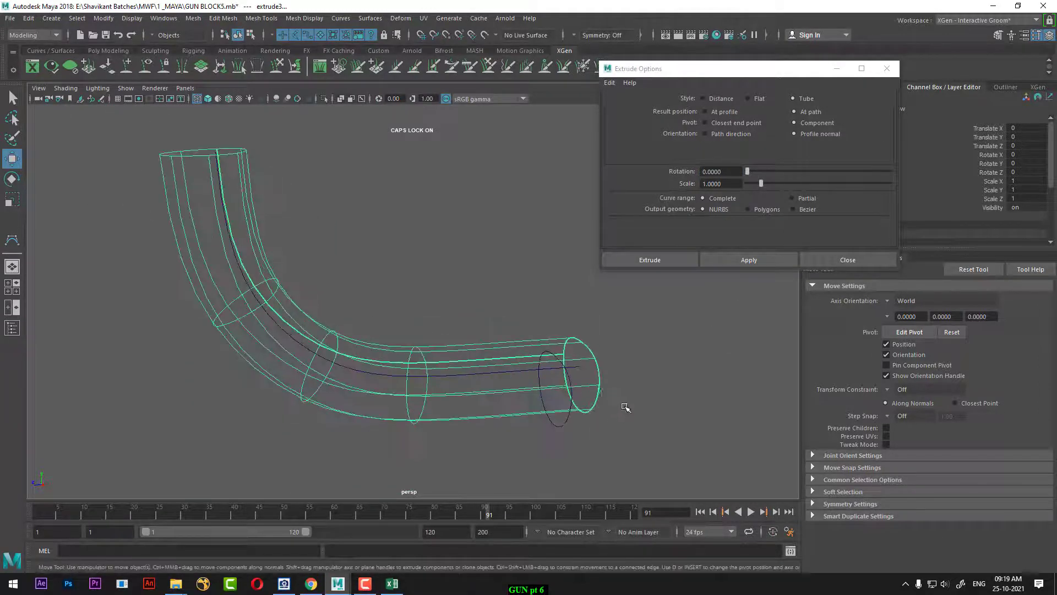
- Reverse the surface direction of the extruded guard tube in shaded display and close the extrude options
key(5)
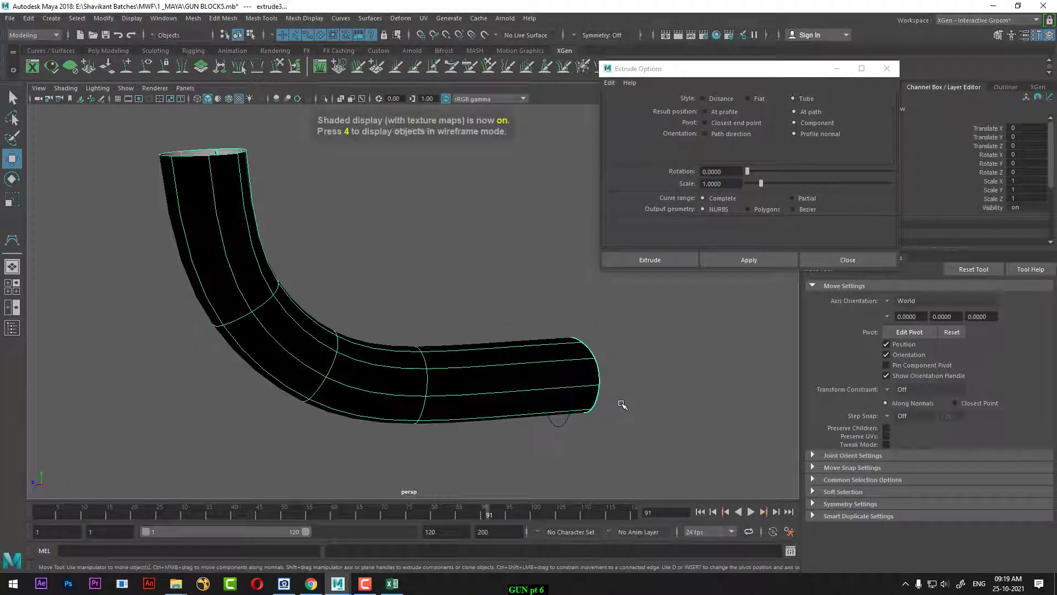
click(655, 392)
click(575, 386)
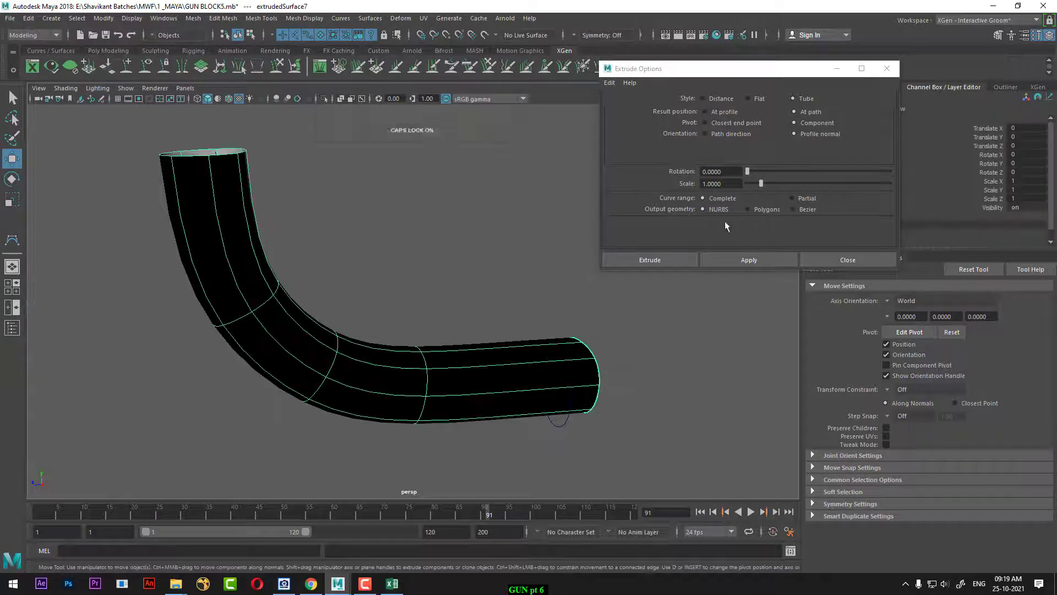
click(370, 19)
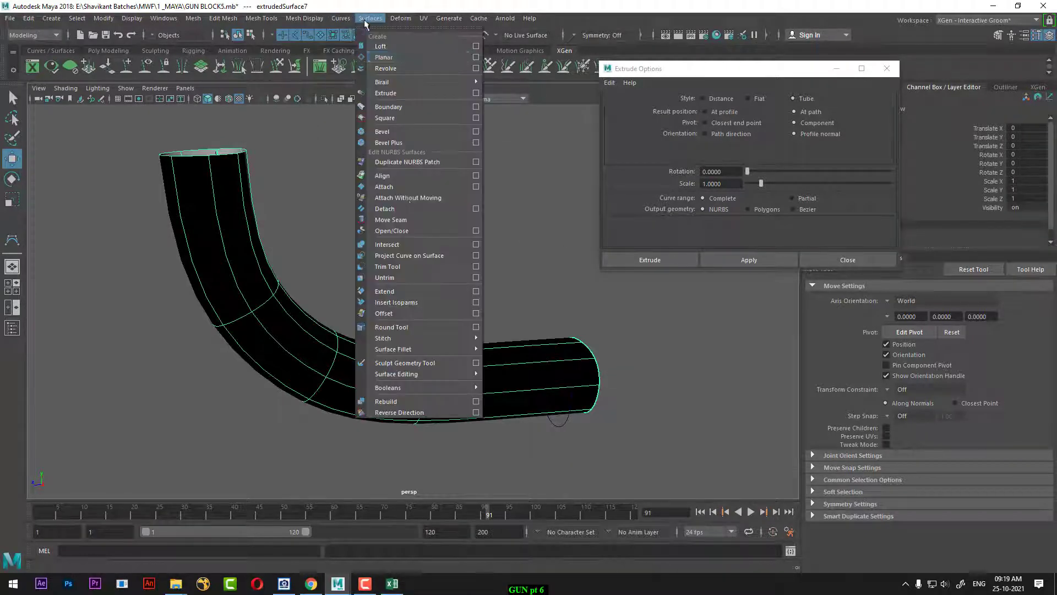
click(408, 413)
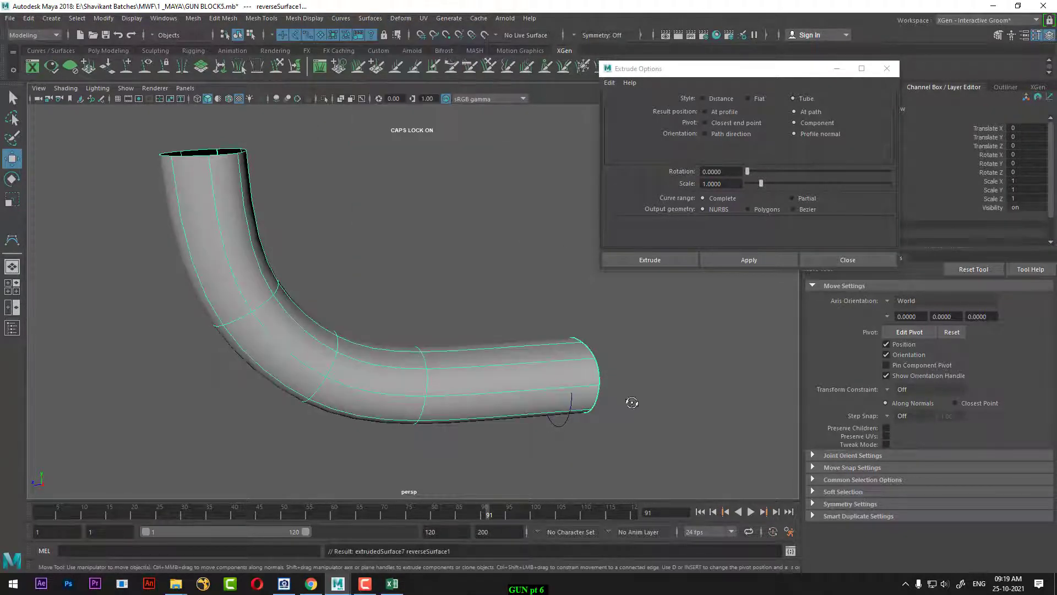
click(848, 260)
- Bring the rest of the gun back into view around the trigger guard tube
scroll(645, 386, down, 4)
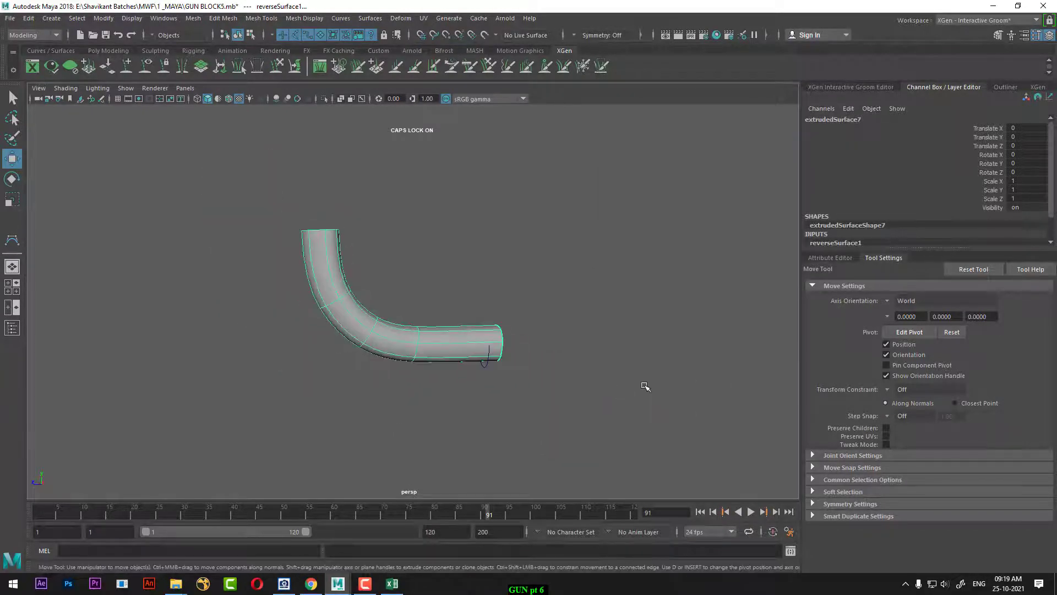
key(ctrl+1)
alt+drag(608, 409, 575, 396)
key(space)
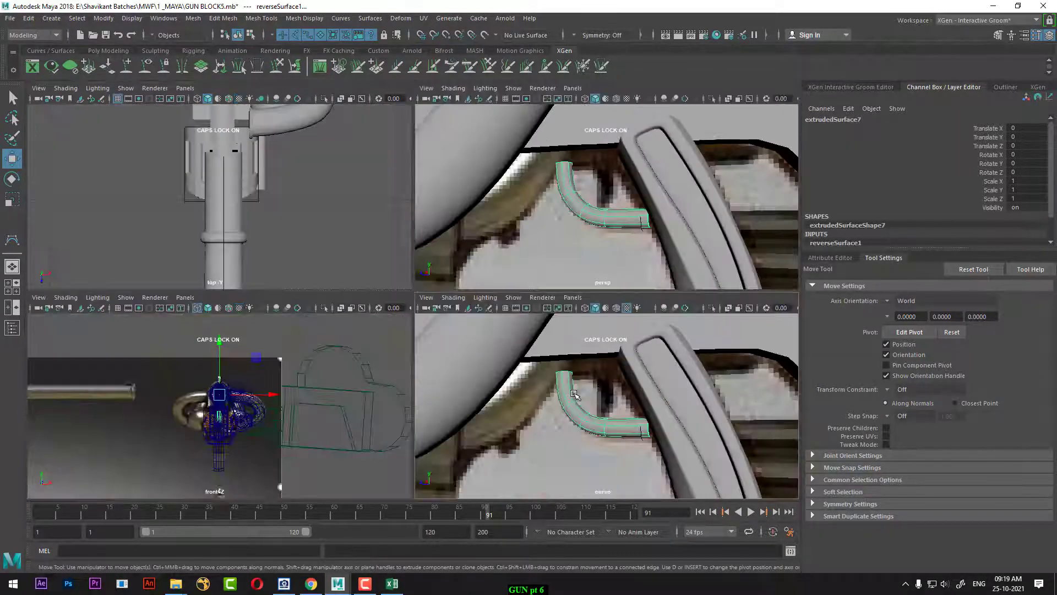
alt+right_drag(651, 430, 648, 451)
scroll(649, 451, up, 3)
- Check the guard tube against the background reference in the wireframe side view
key(space)
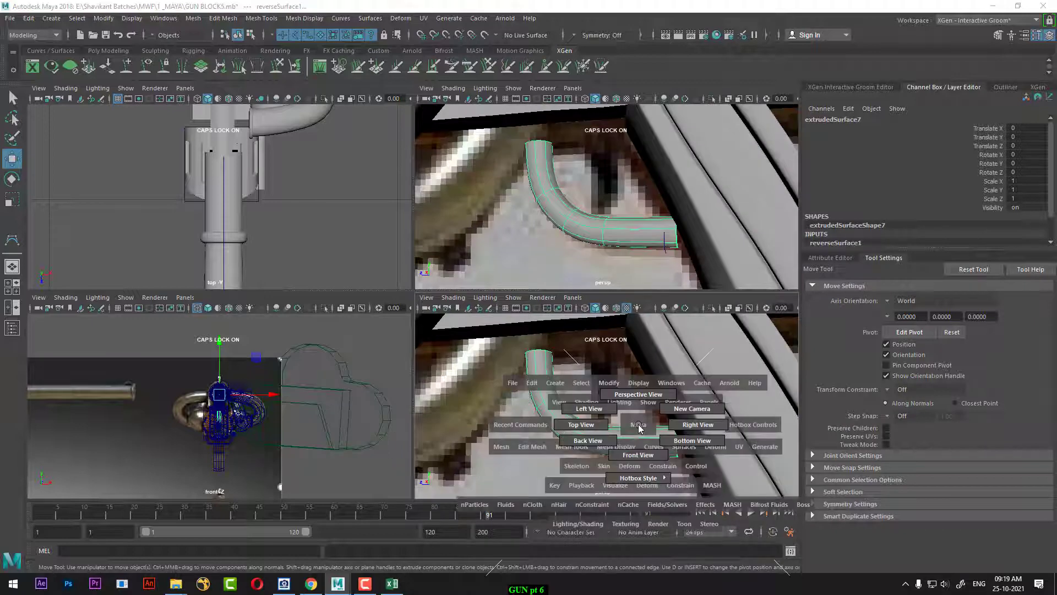
drag(638, 425, 695, 425)
alt+right_drag(695, 425, 672, 545)
key(space)
alt+middle_drag(490, 325, 529, 337)
alt+right_drag(530, 337, 578, 407)
key(4)
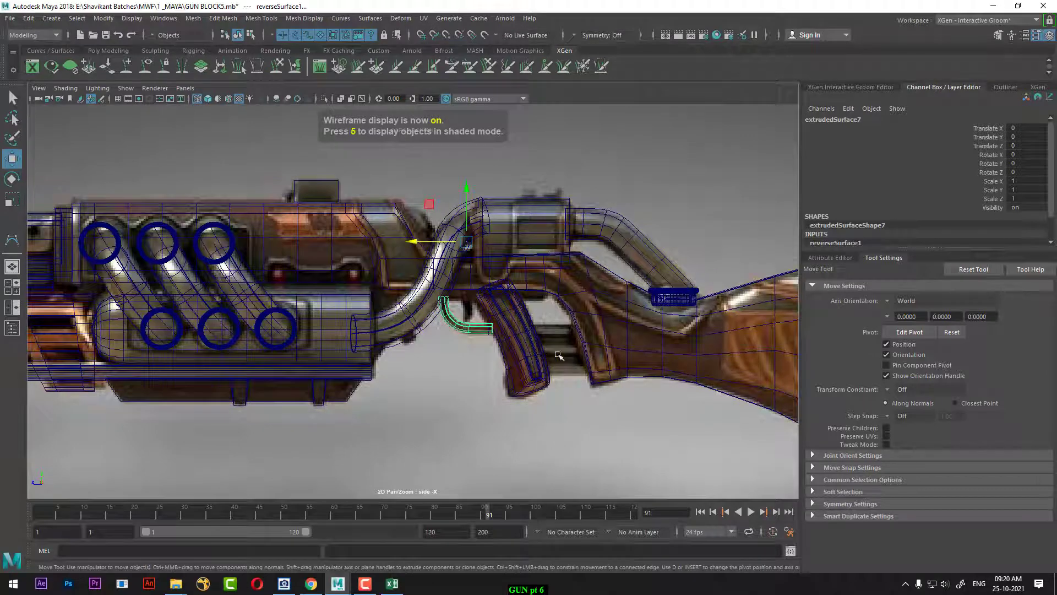
key(Caps_Lock)
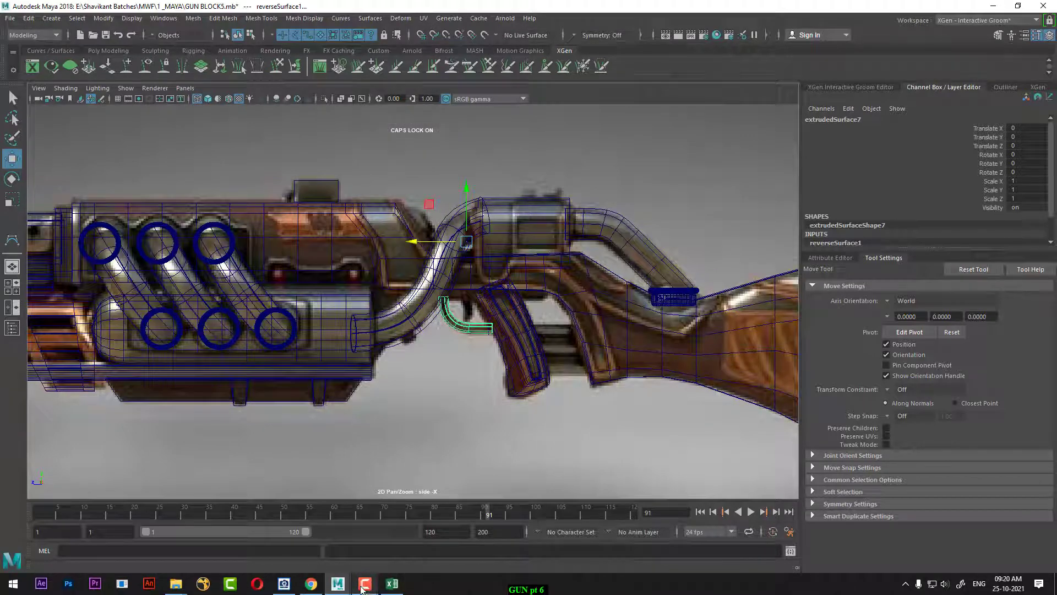
- Switch to the GUN.jpg reference in ACDSee and examine the rifle's side and end views up close
click(279, 585)
scroll(725, 364, up, 1)
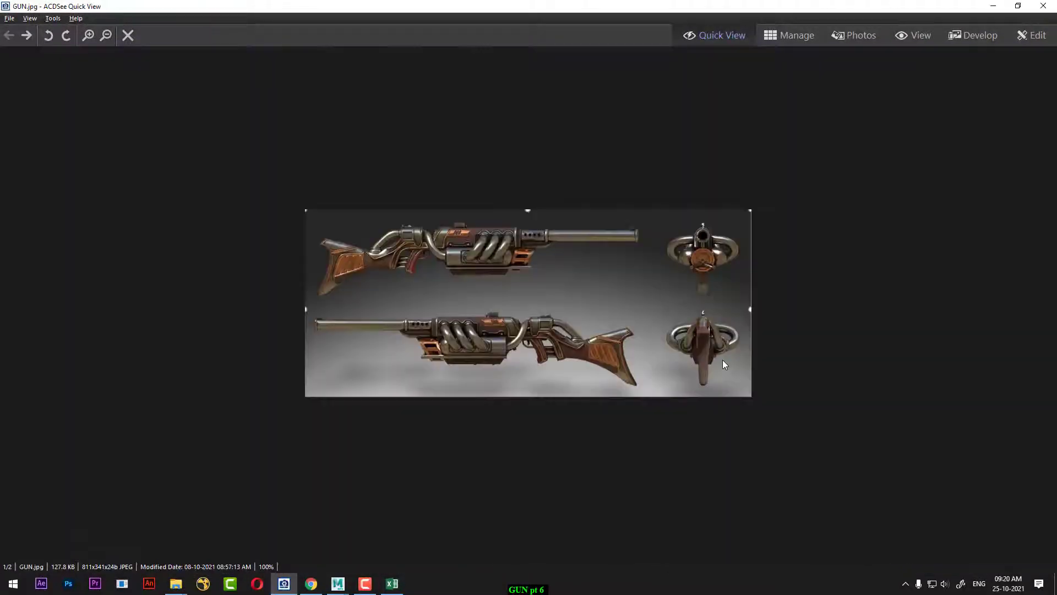
ctrl+scroll(577, 373, up, 5)
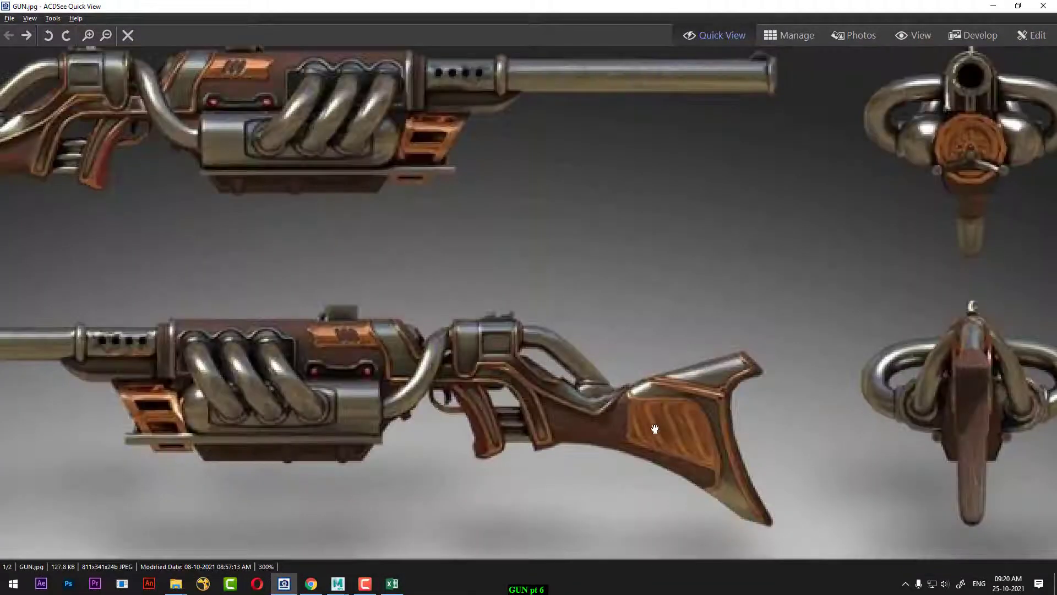
- Examine the grip, slotted block and stock in the reference image, and return to the same area in Maya's side view
drag(621, 430, 664, 430)
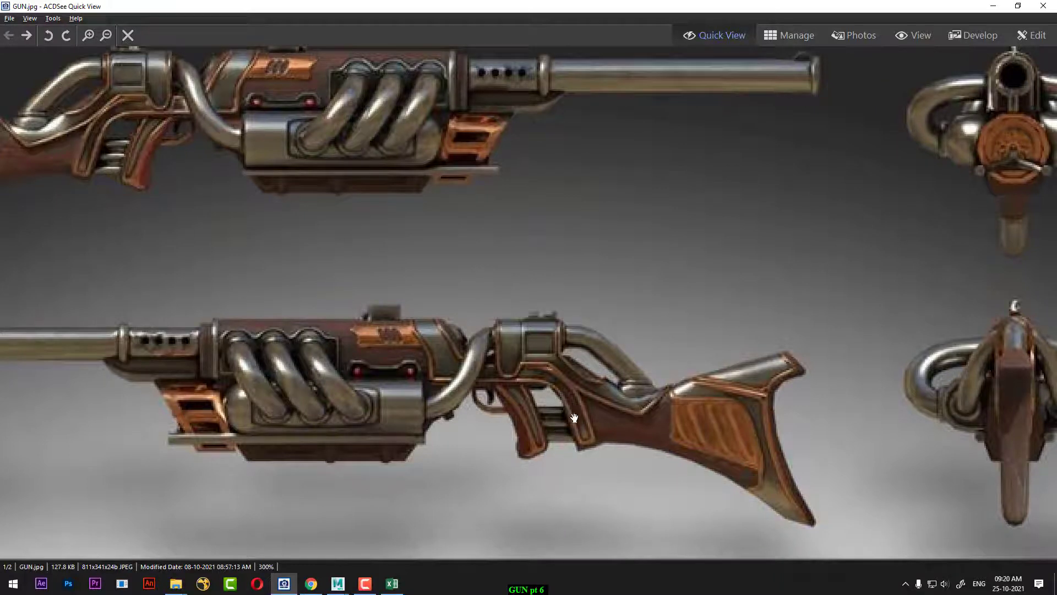
scroll(575, 417, up, 2)
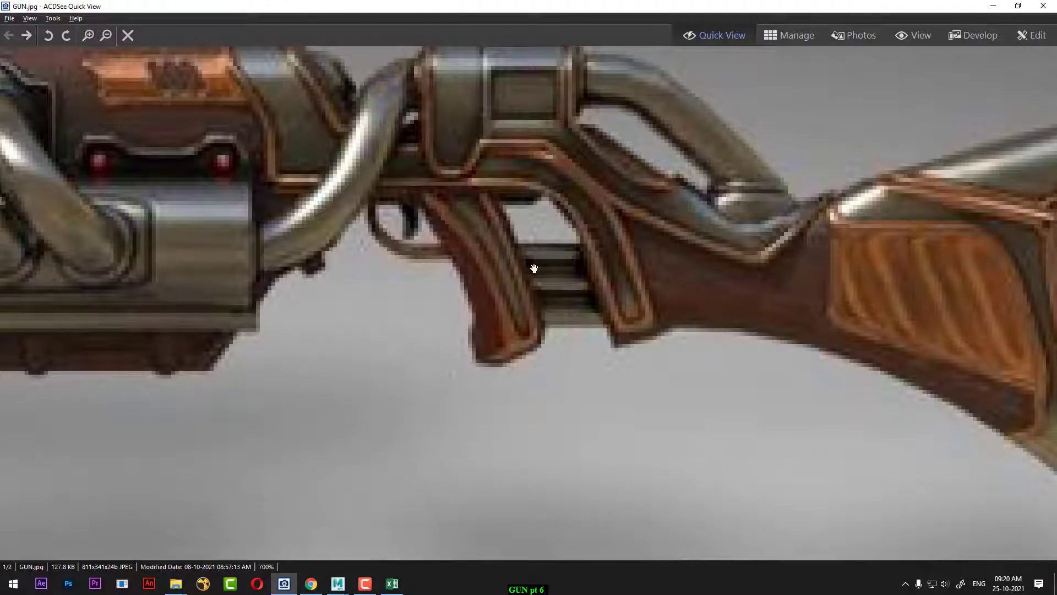
drag(588, 315, 831, 303)
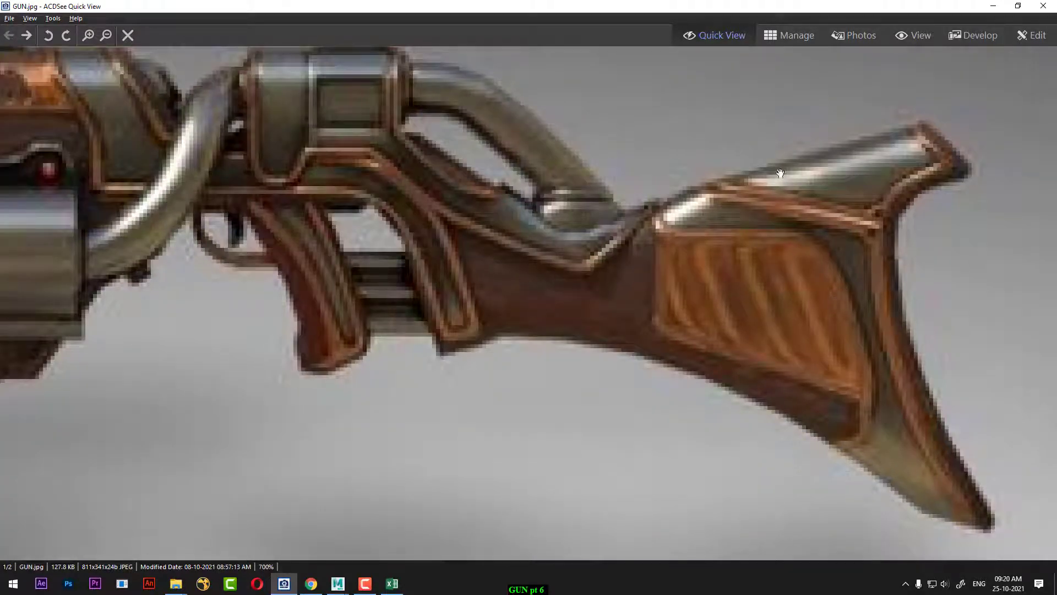
click(991, 10)
key(space)
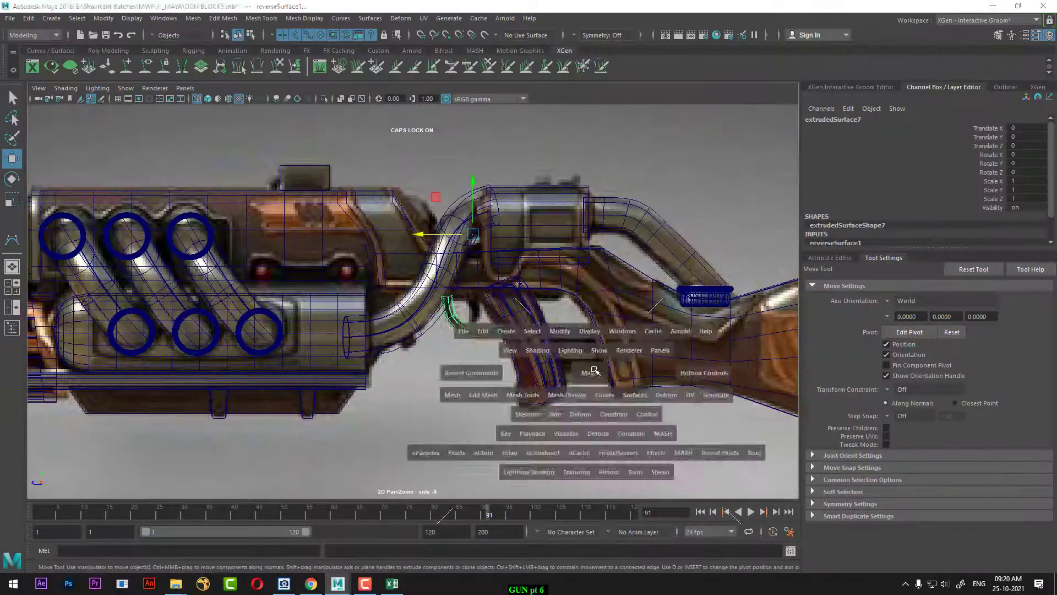
key(space)
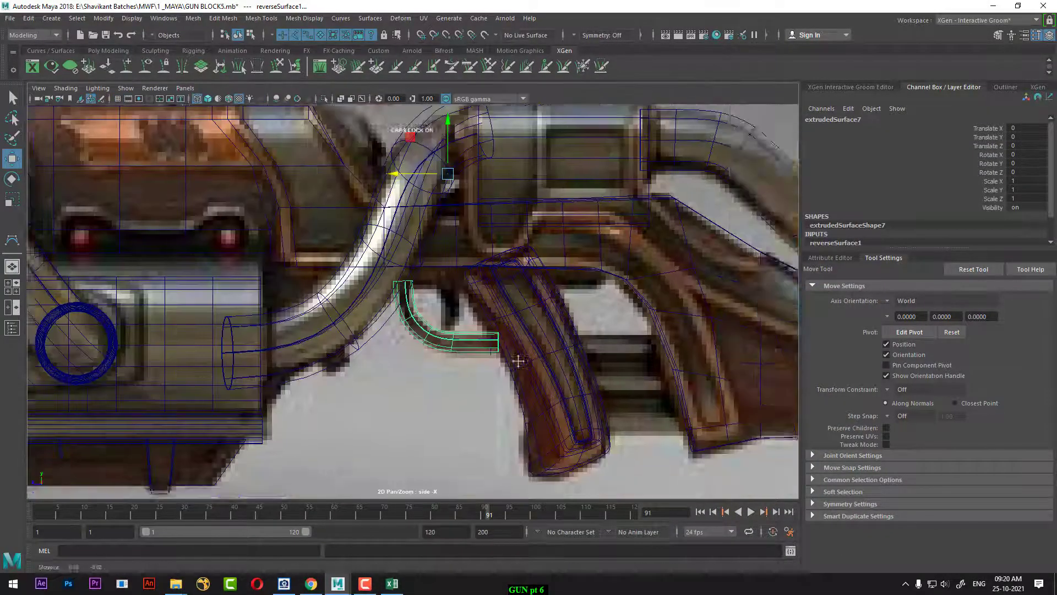
scroll(465, 358, up, 3)
alt+middle_drag(464, 358, 520, 346)
scroll(550, 353, up, 1)
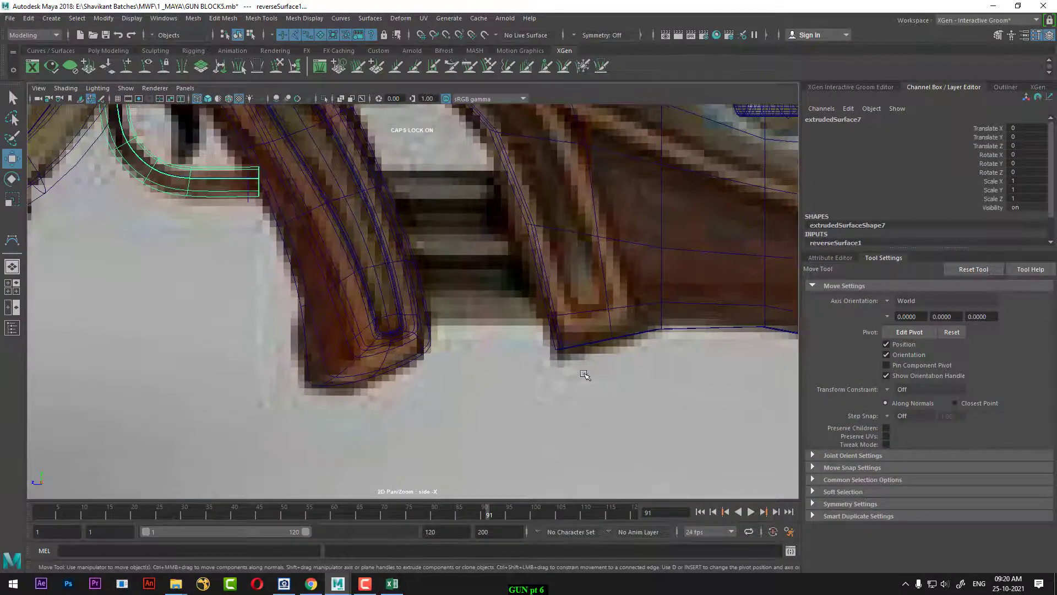
alt+middle_drag(534, 304, 514, 363)
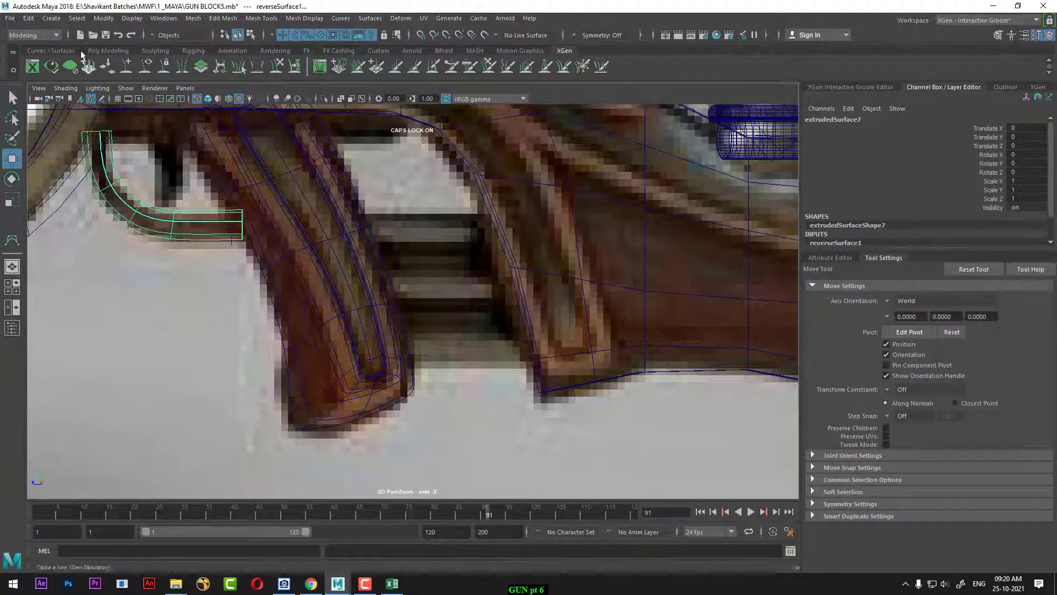
click(12, 240)
scroll(566, 389, up, 2)
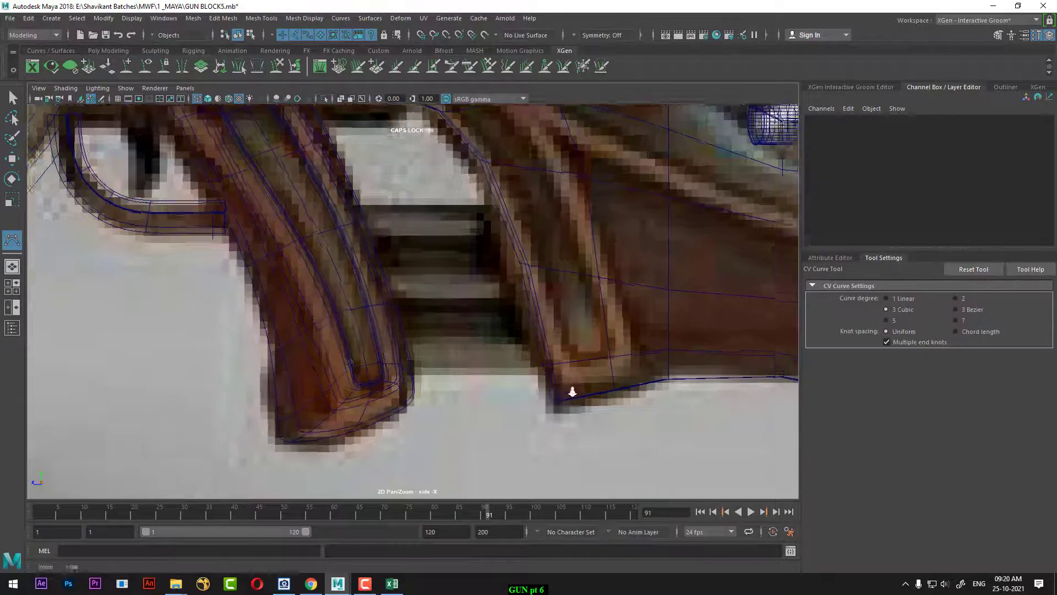
alt+middle_drag(567, 389, 551, 414)
alt+right_drag(552, 414, 555, 411)
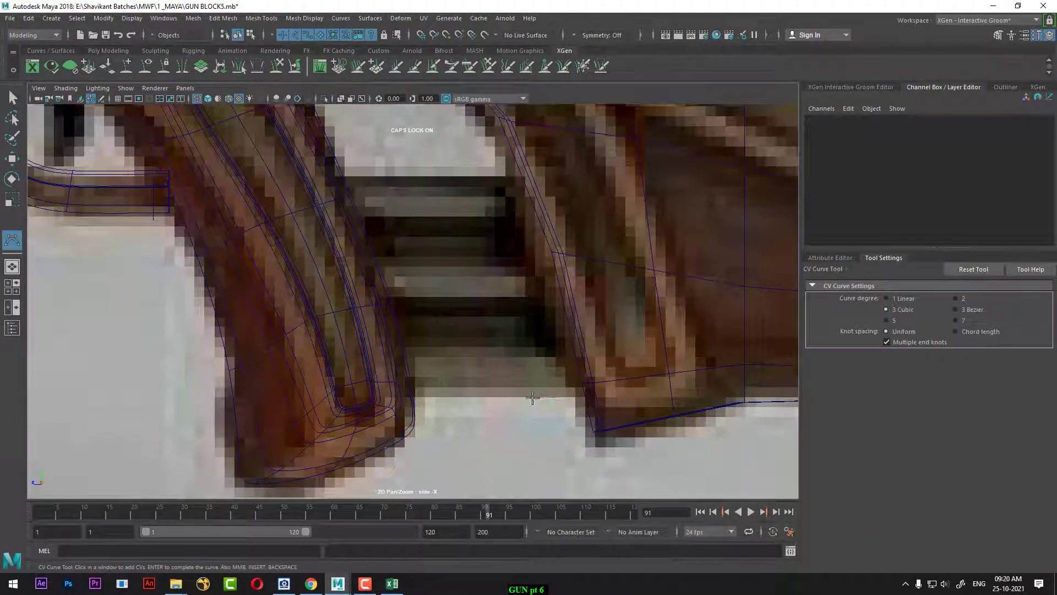
click(529, 397)
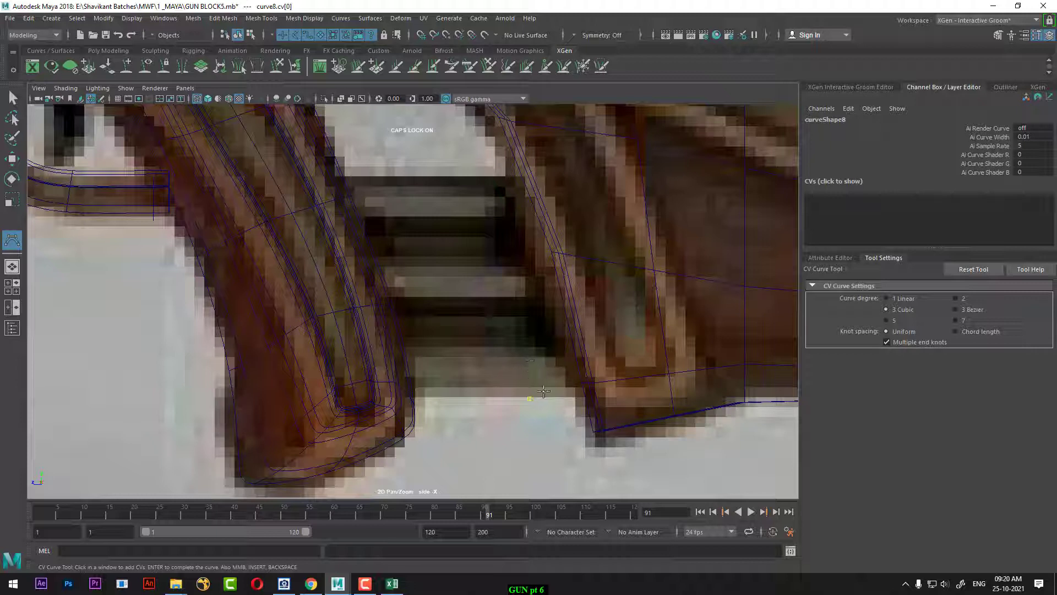
click(552, 395)
click(548, 357)
drag(534, 354, 518, 358)
key(ctrl+z)
key(ctrl+z)
key(ctrl+z)
- Set the CV Curve Tool's curve degree to 1 Linear
click(51, 18)
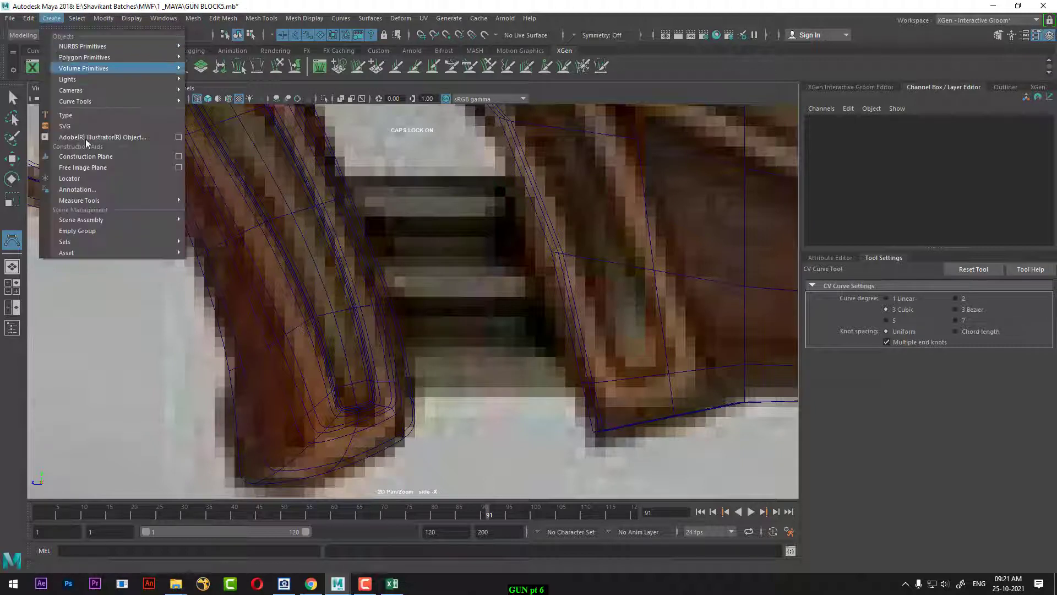
mouse_move(175, 91)
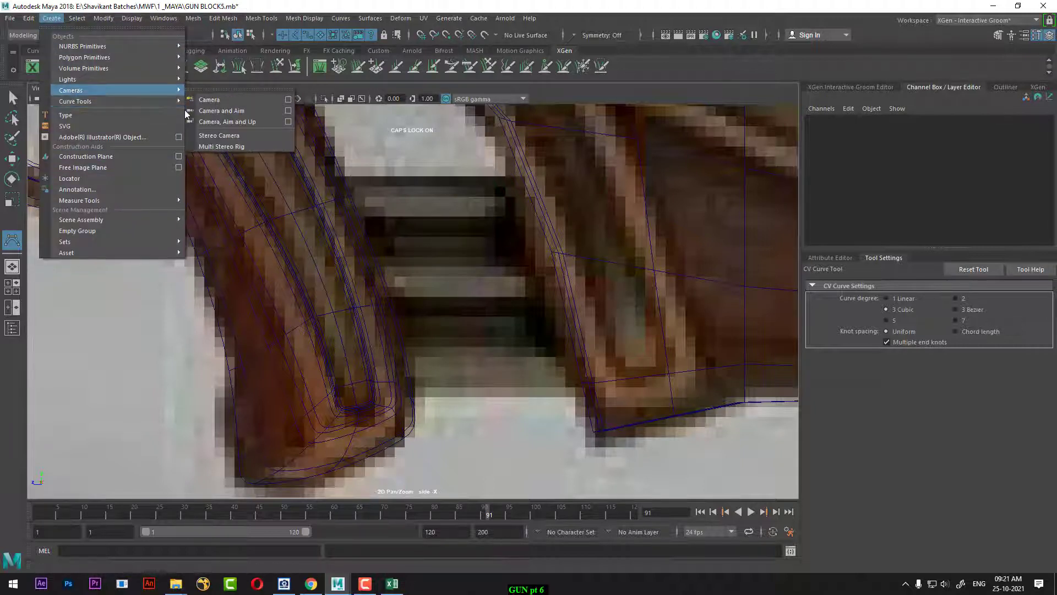
click(300, 112)
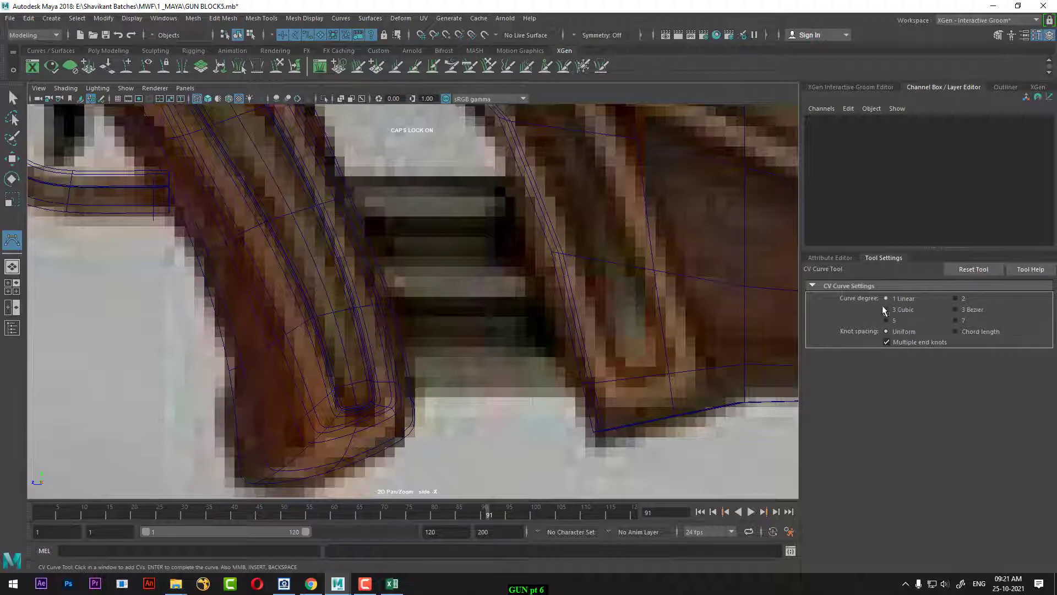
alt+middle_drag(529, 361, 489, 320)
scroll(488, 320, up, 2)
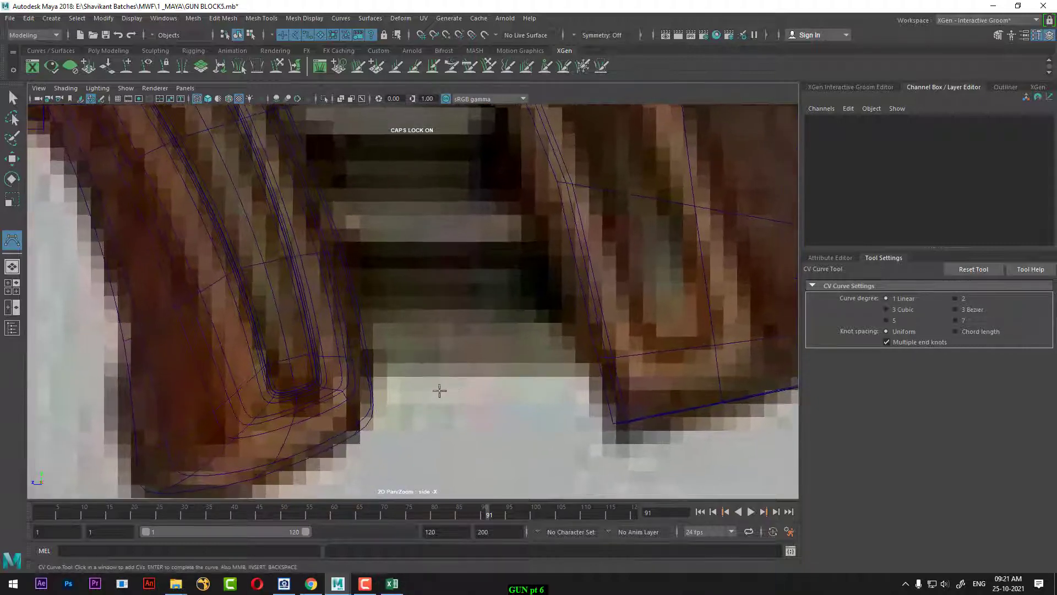
- Trace the lower steps of the slotted block behind the grip with straight curve segments, starting at its bottom edge
click(421, 376)
click(483, 376)
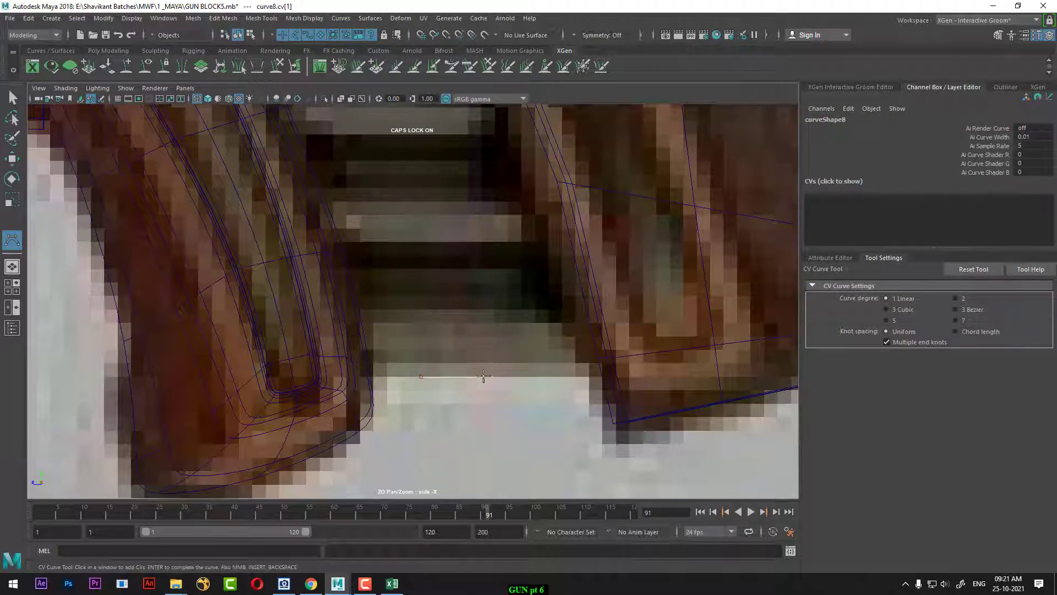
click(483, 315)
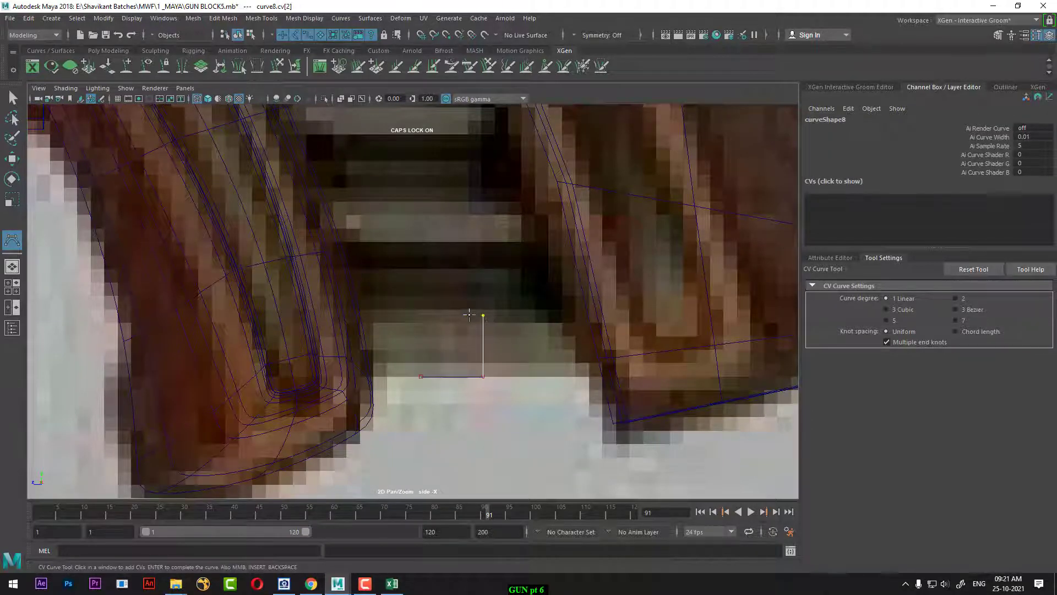
click(441, 315)
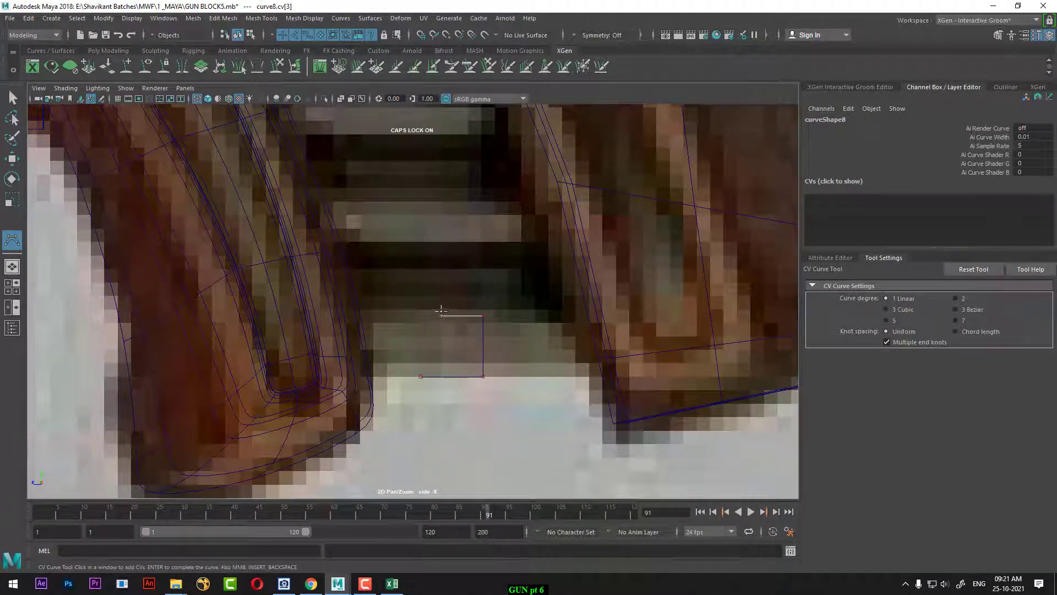
click(442, 257)
click(476, 256)
scroll(530, 342, up, 1)
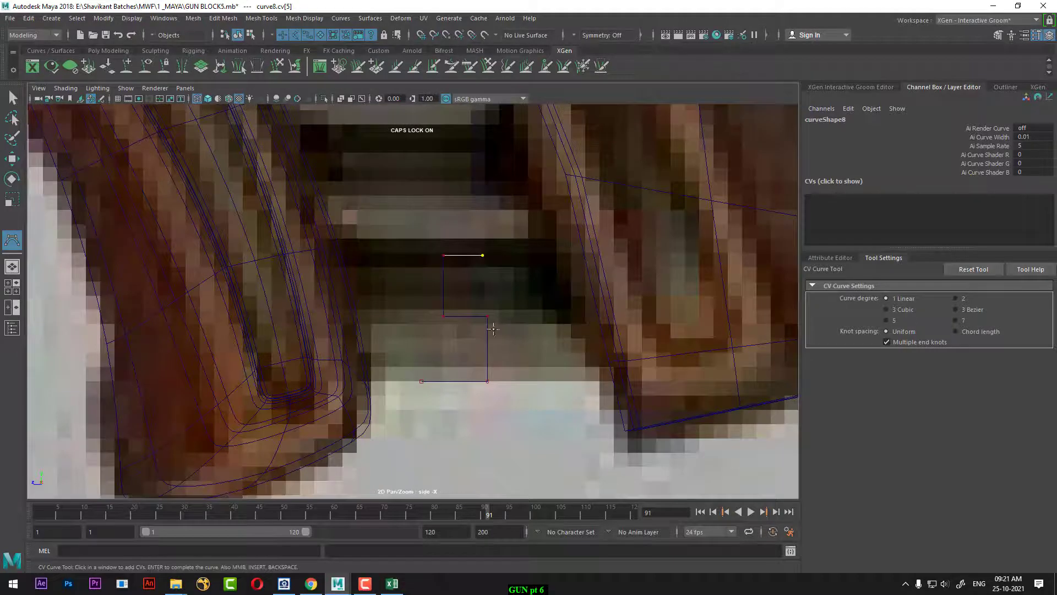
alt+middle_drag(484, 285, 489, 318)
- Continue the profile through the upper notch and across the top, then close it down the front side at its starting point
scroll(536, 329, down, 6)
scroll(551, 396, up, 4)
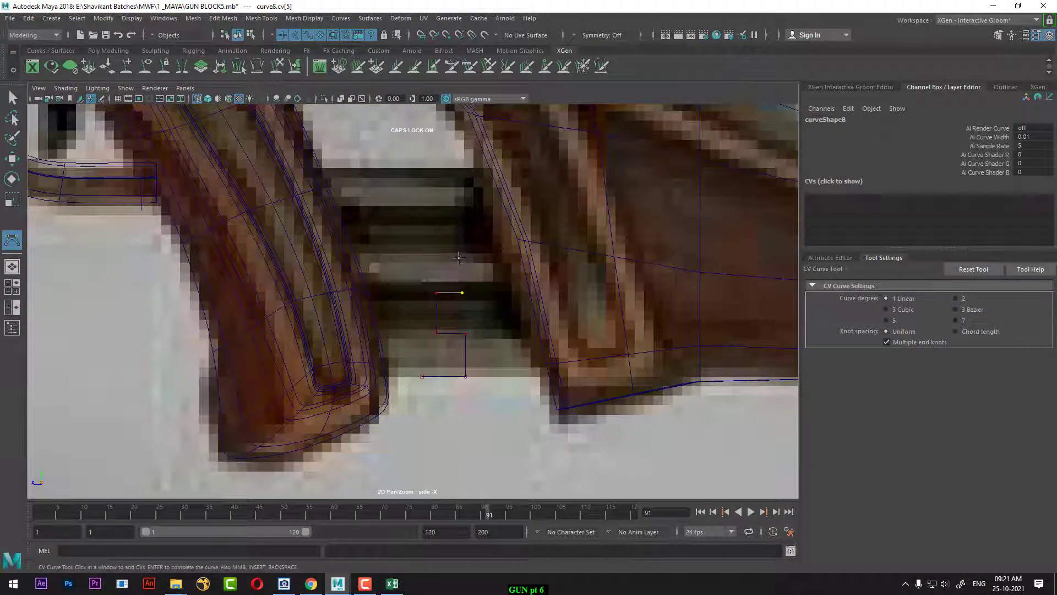
click(429, 257)
click(429, 219)
click(457, 219)
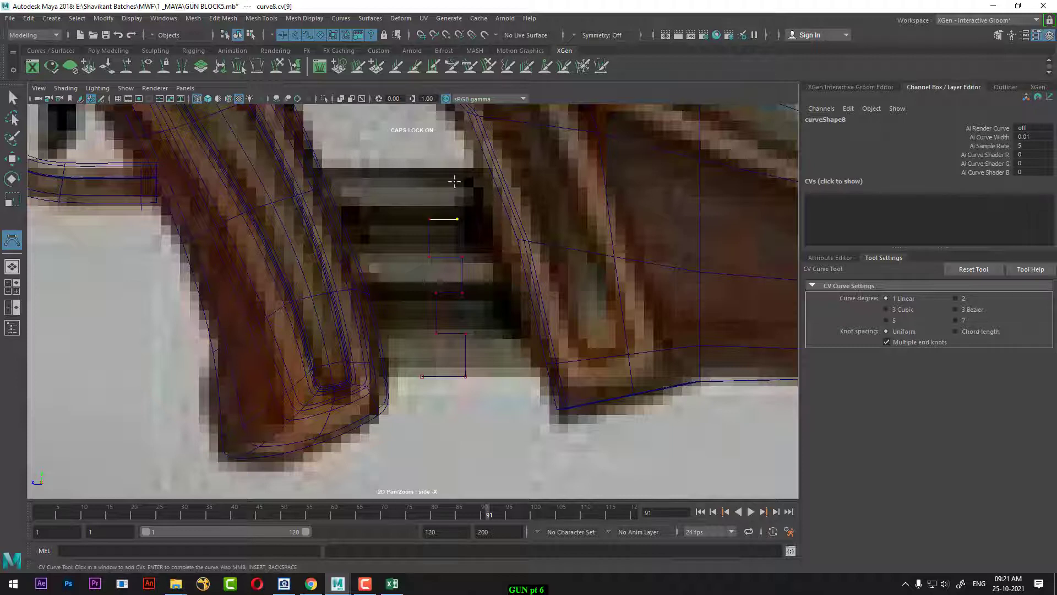
click(457, 169)
click(419, 168)
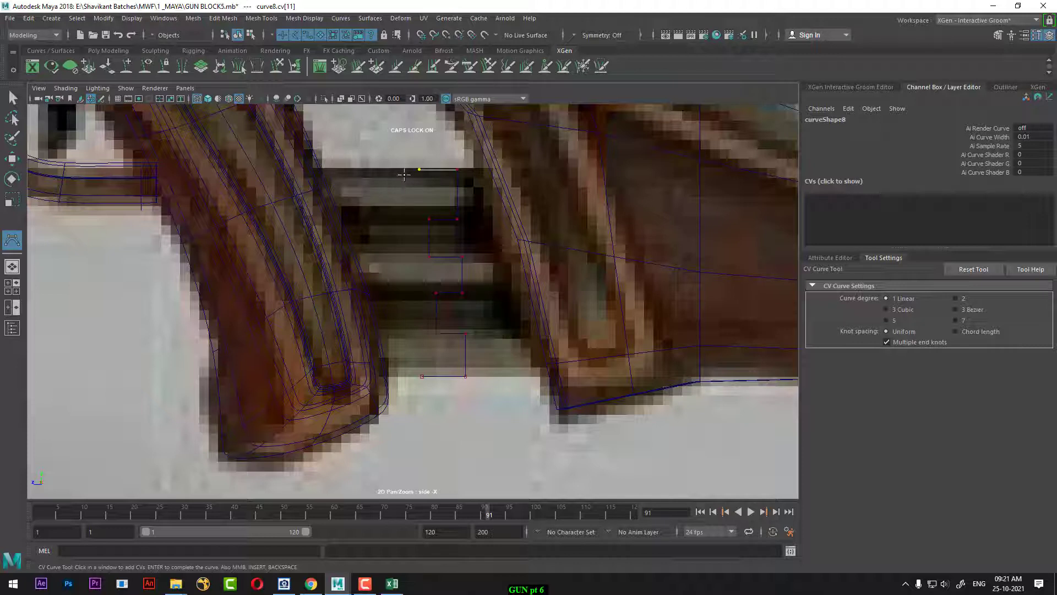
click(382, 169)
click(399, 376)
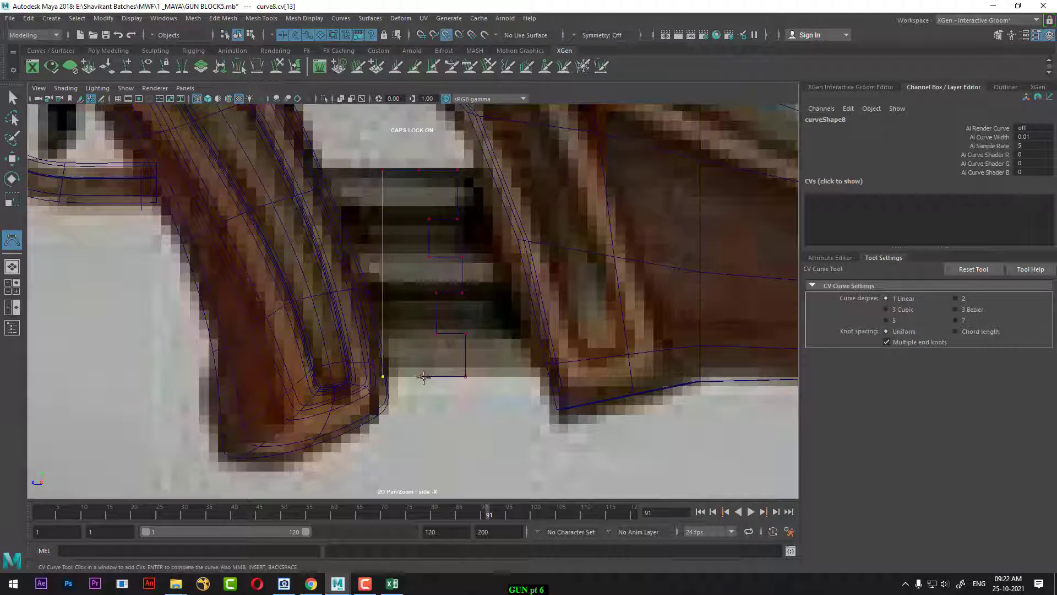
click(422, 376)
key(Return)
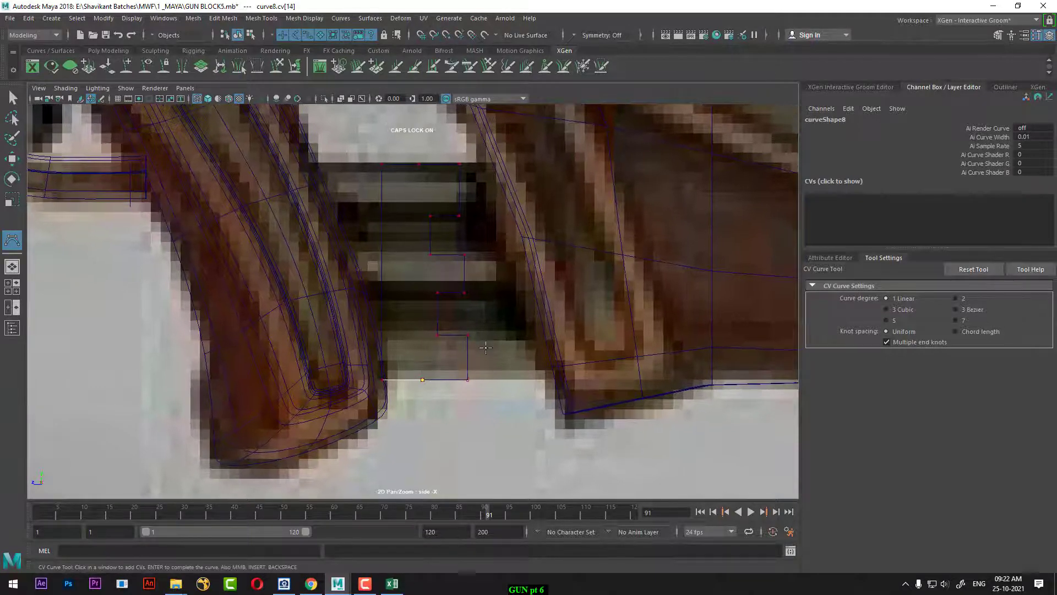
key(w)
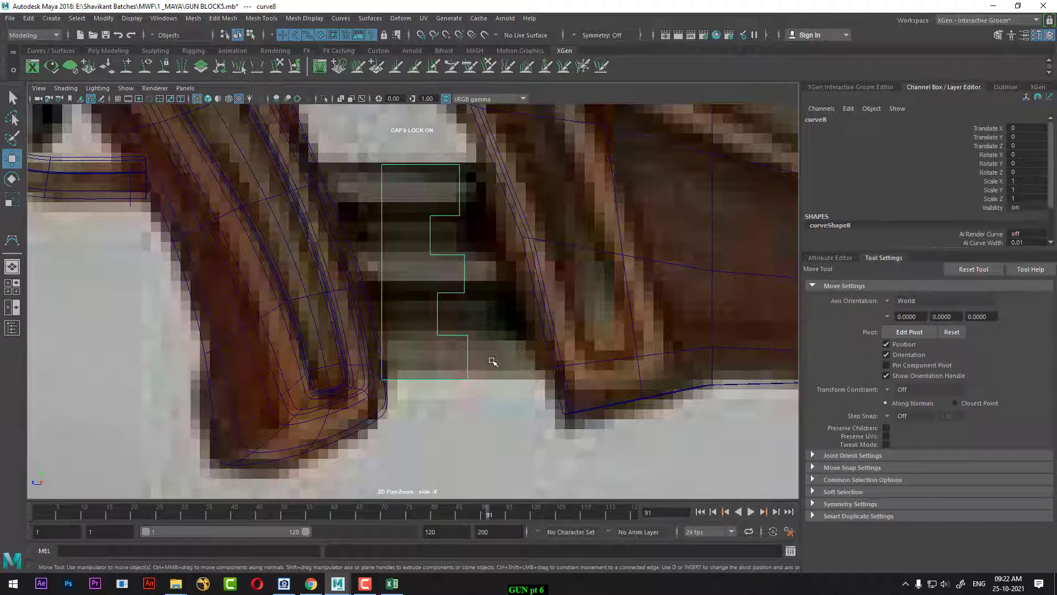
- Snap the inner control vertices of the profile's upper notch into line with those of the lower notch
scroll(452, 335, up, 1)
right_drag(432, 262, 432, 229)
drag(457, 144, 527, 421)
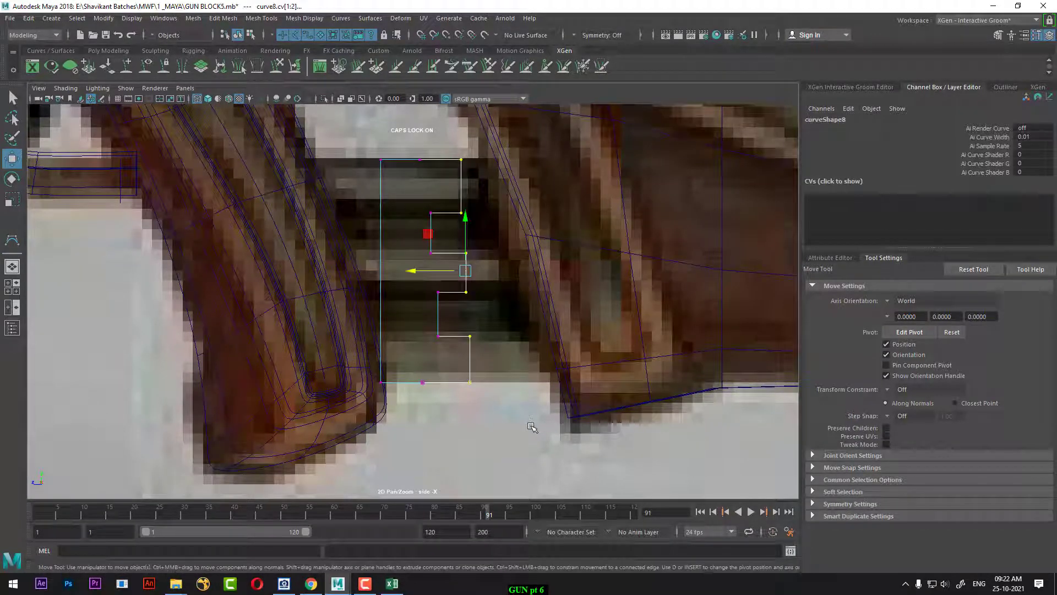
scroll(416, 199, up, 2)
drag(390, 182, 444, 268)
key(v)
mouse_move(389, 222)
mouse_down()
mouse_move(419, 225)
mouse_move(386, 222)
mouse_move(395, 224)
mouse_up()
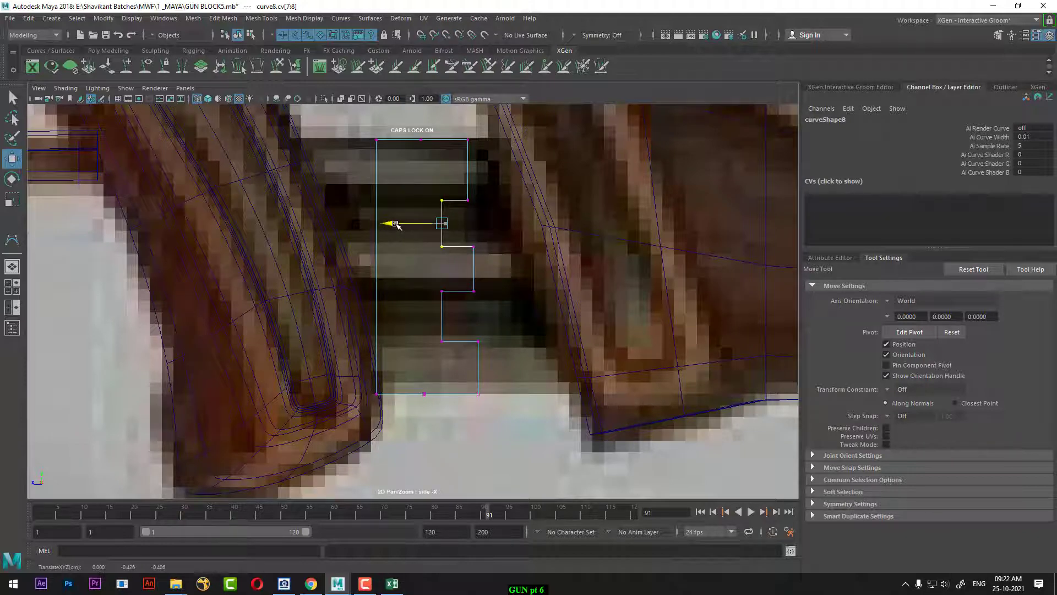
click(494, 370)
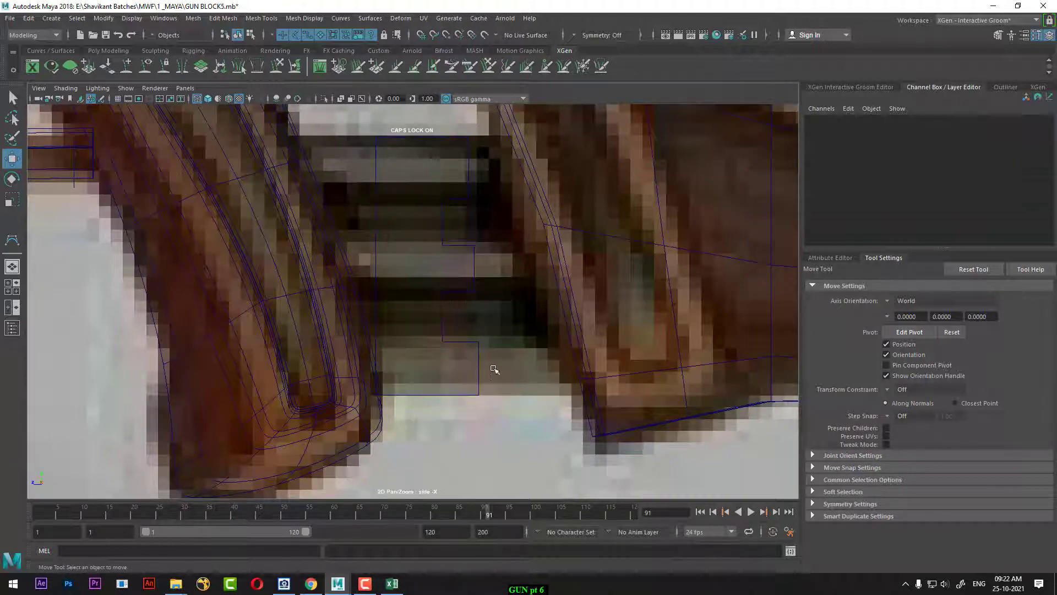
- Center the pivot of the closed stepped profile curve
click(477, 359)
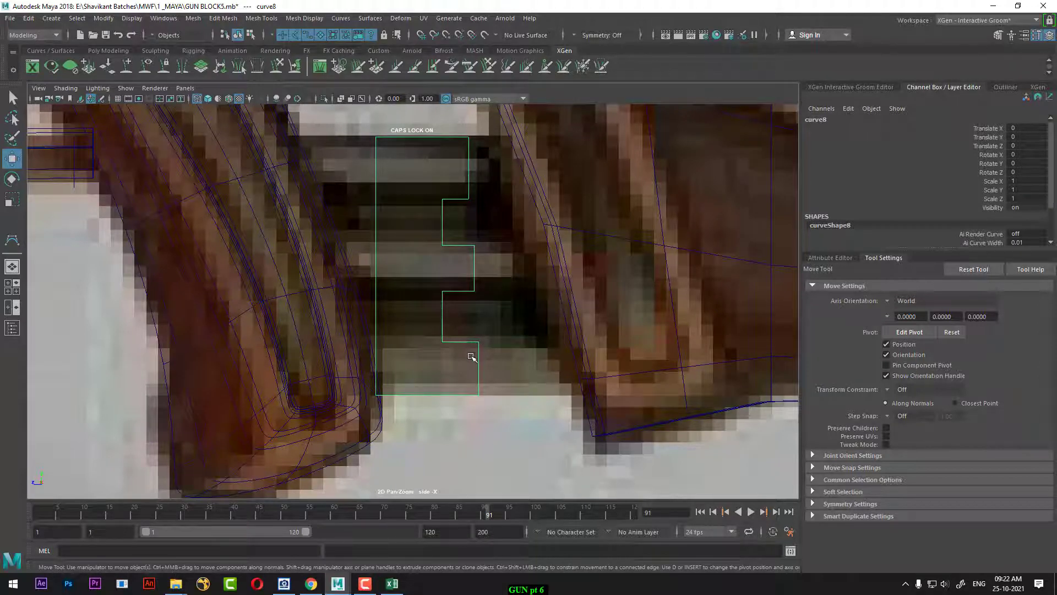
scroll(488, 359, down, 5)
key(e)
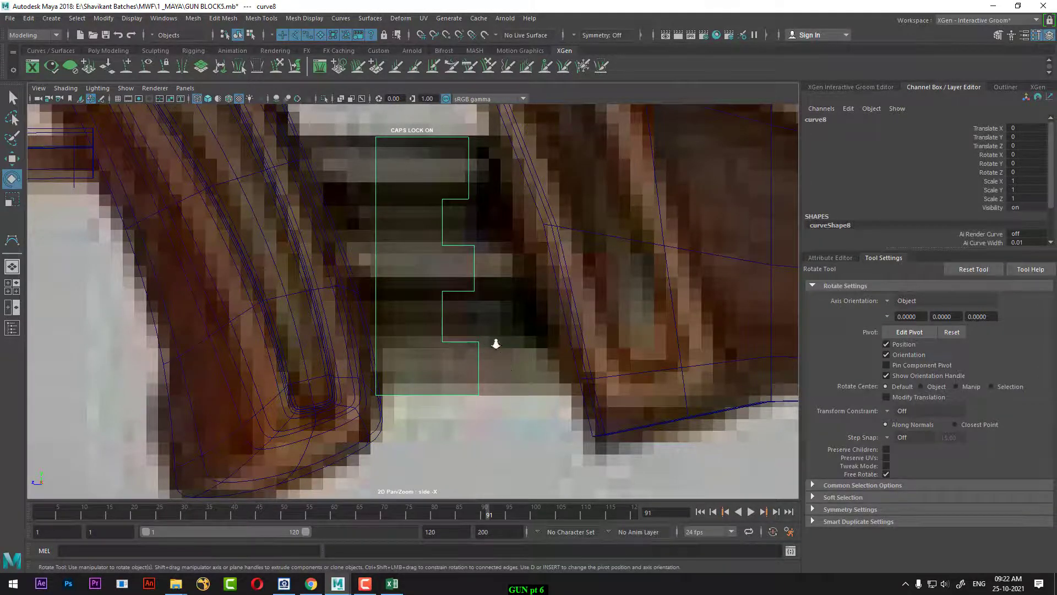
scroll(495, 346, down, 10)
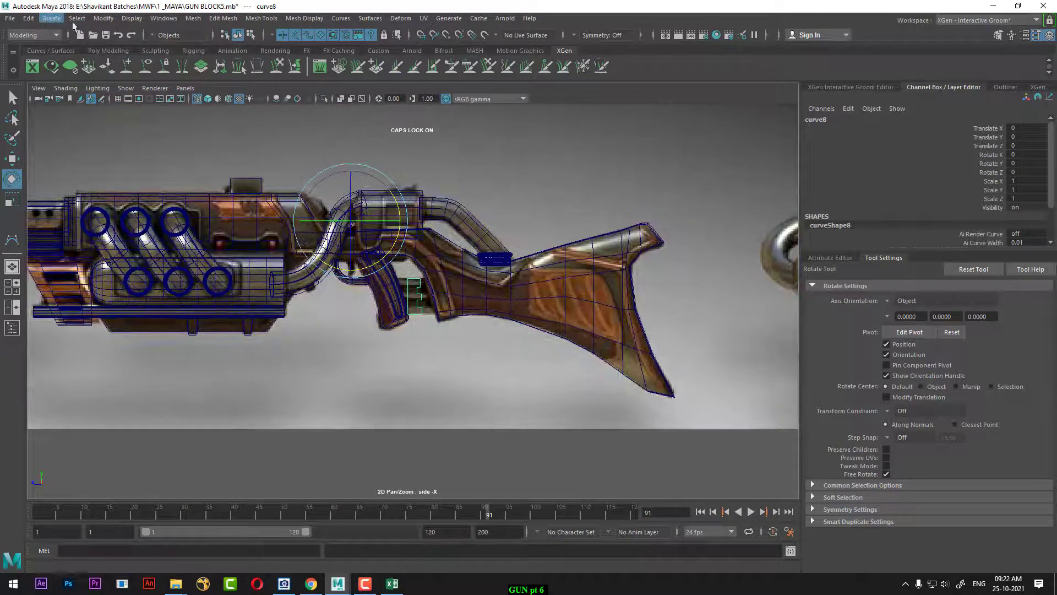
click(103, 18)
click(159, 101)
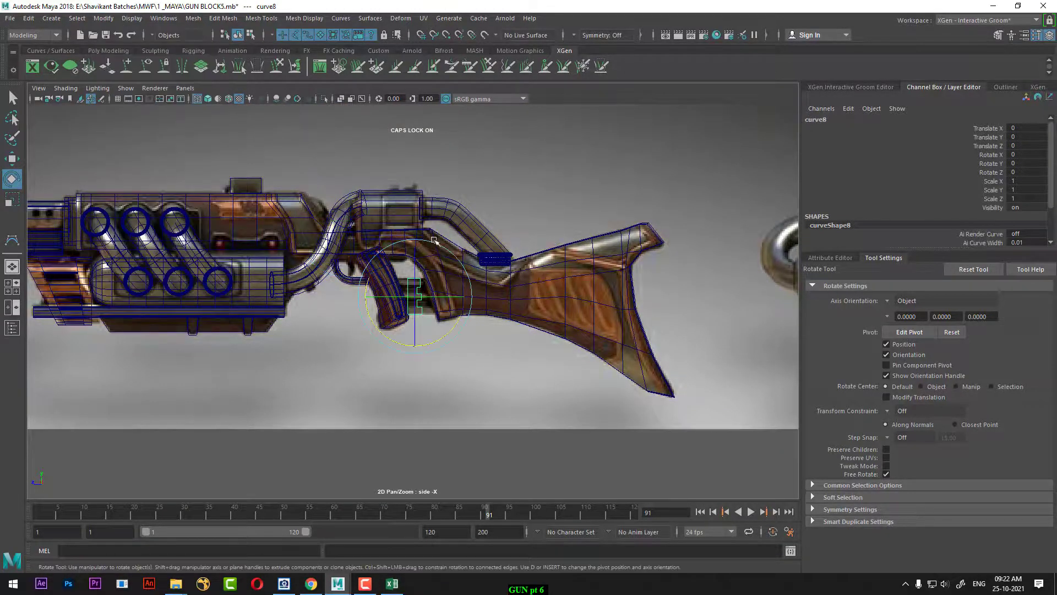
- Set the stepped profile curve's Rotate Y to 90 and deselect it
alt+right_drag(429, 358, 534, 401)
drag(445, 290, 430, 294)
double_click(1027, 163)
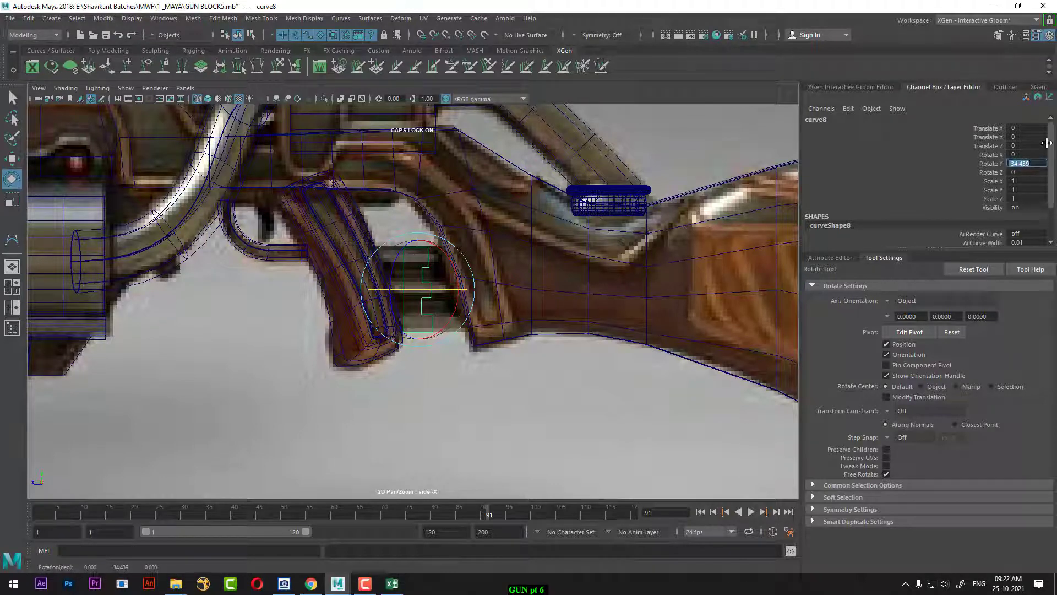
text(90)
key(Return)
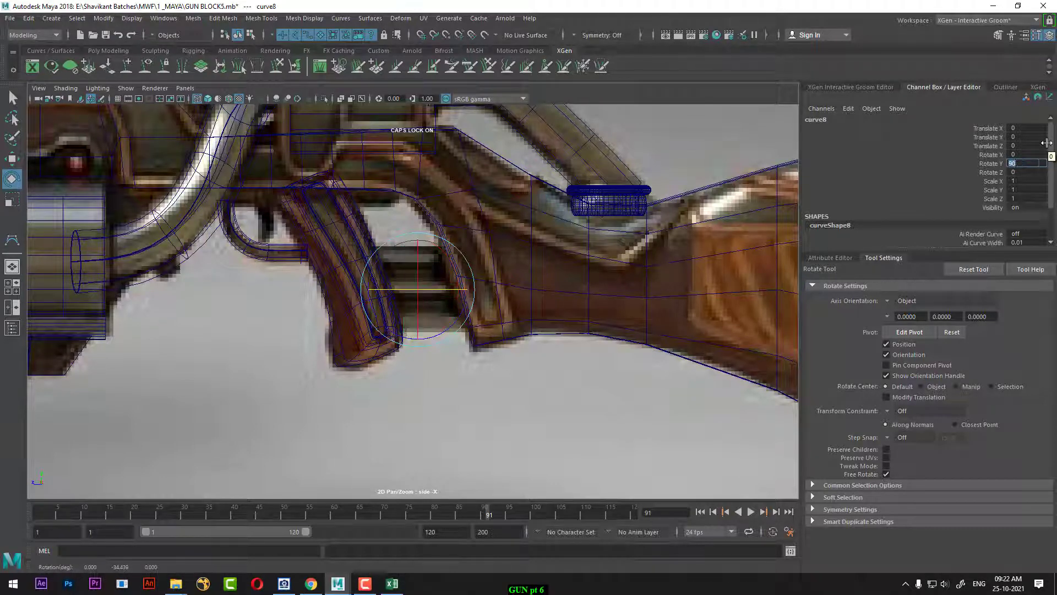
scroll(442, 300, up, 2)
key(w)
scroll(440, 319, up, 1)
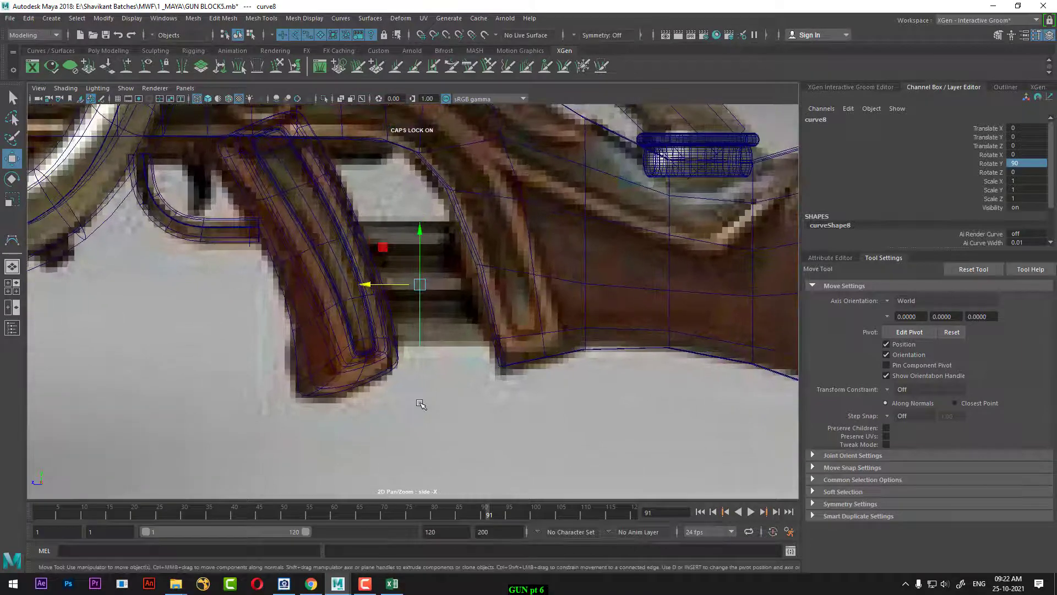
click(422, 404)
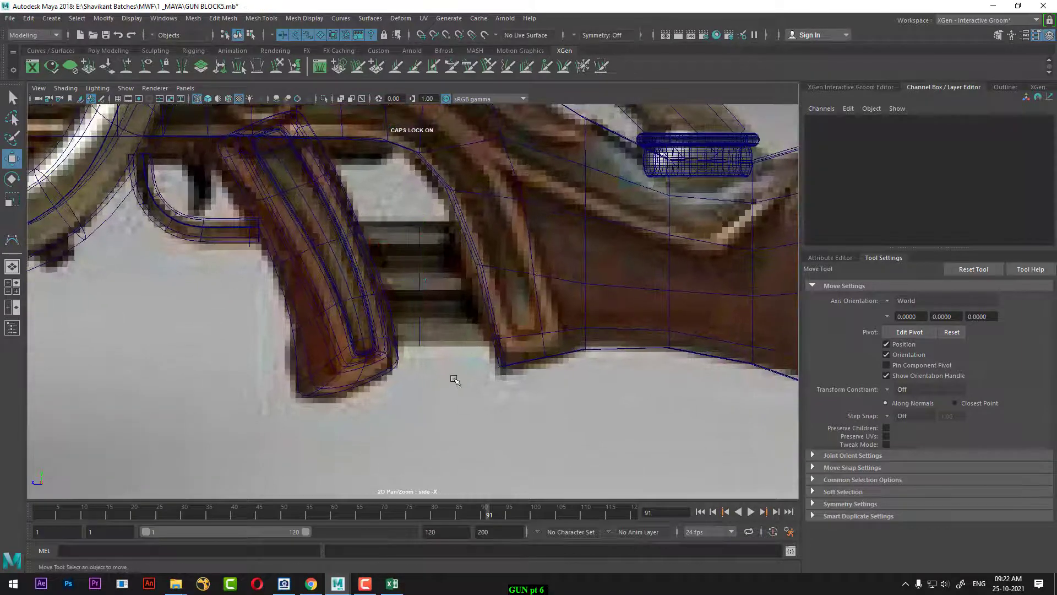
- Draw a straight two-point linear CV curve horizontally from the stock's front edge to the grip, across the slotted block area
click(12, 240)
click(489, 286)
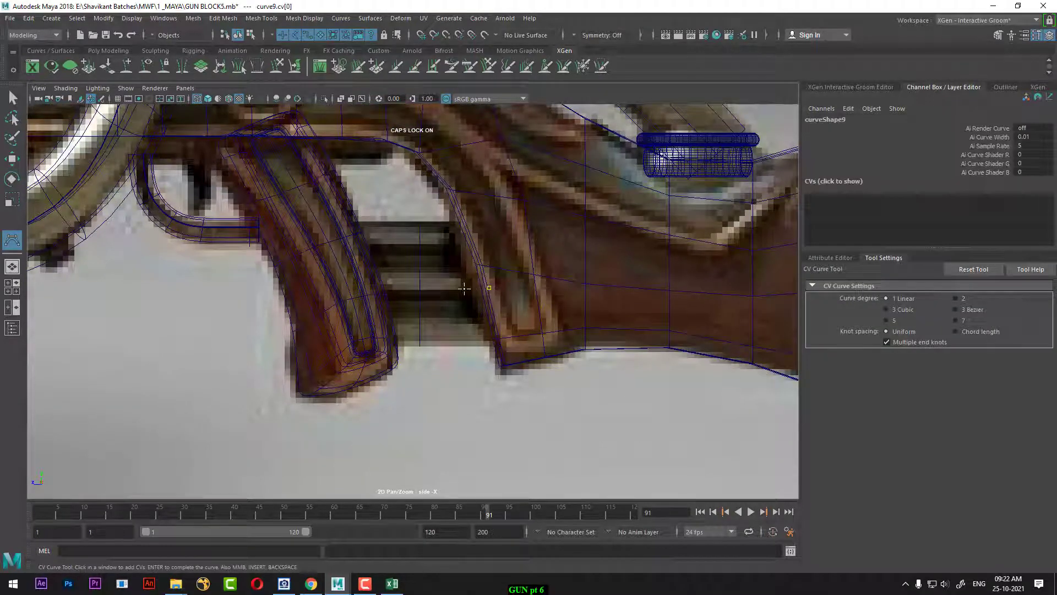
click(374, 287)
key(Return)
key(w)
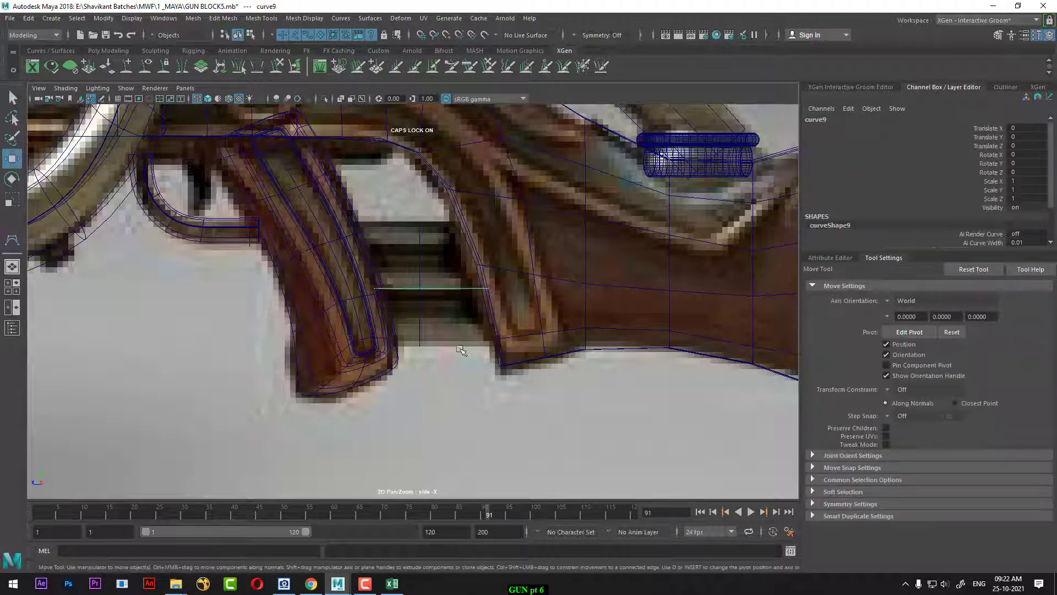
- Isolate the straight curve and the stepped profile curve in the shaded perspective view, hiding all other parts
key(space)
mouse_move(480, 362)
mouse_down()
mouse_move(481, 330)
mouse_move(523, 367)
mouse_move(467, 362)
mouse_move(512, 348)
mouse_move(550, 382)
mouse_up()
scroll(519, 318, down, 8)
scroll(523, 353, up, 4)
key(5)
shift+click(439, 331)
key(alt+h)
- Try a NURBS tube extrusion of the two curves at path, with component pivot and profile-normal orientation, and undo it
click(530, 360)
click(534, 362)
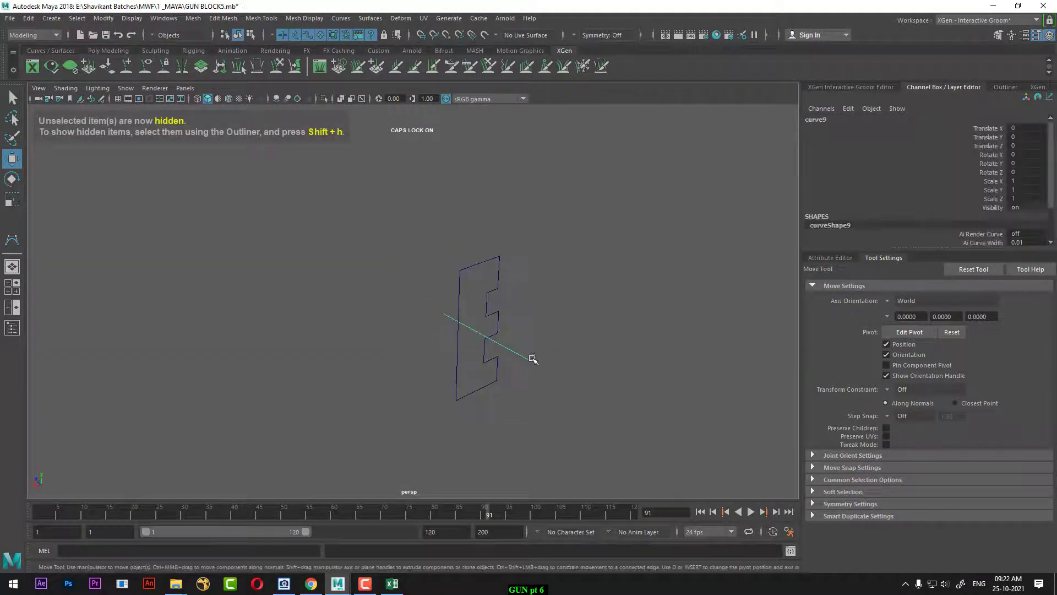
shift+click(498, 259)
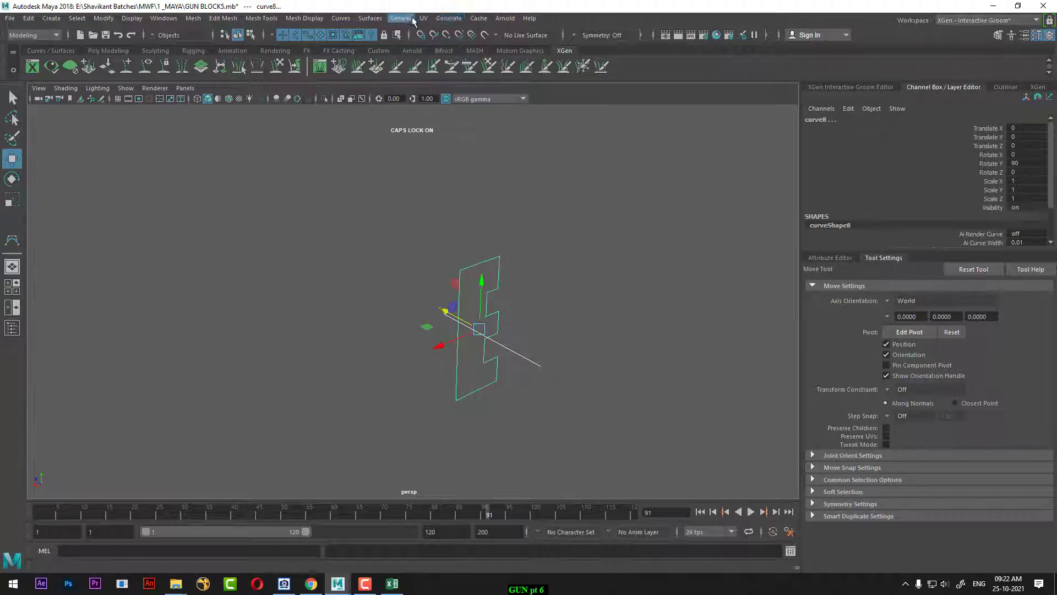
click(369, 19)
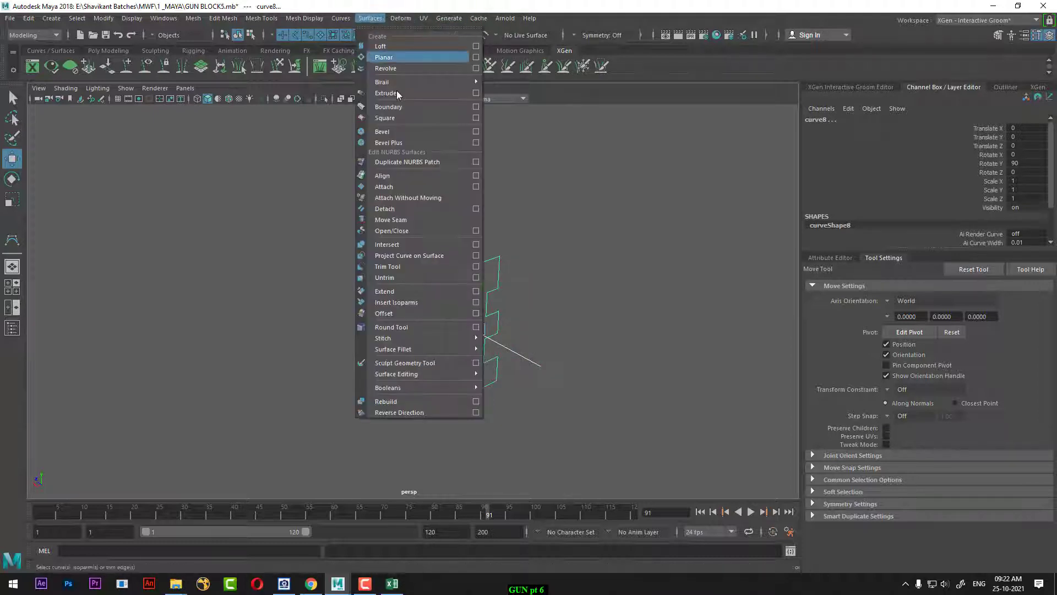
click(477, 93)
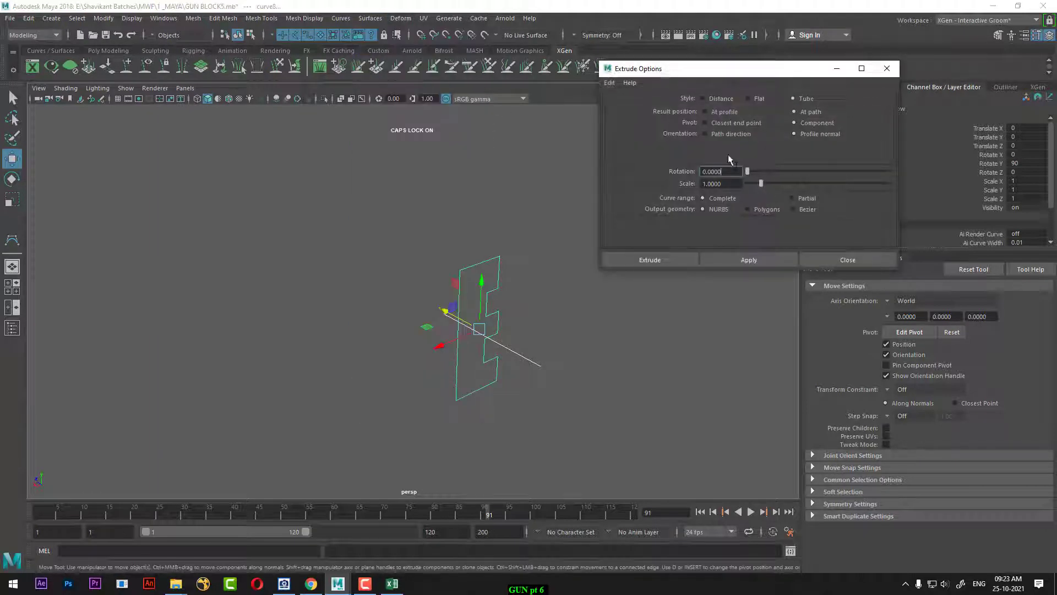
click(748, 260)
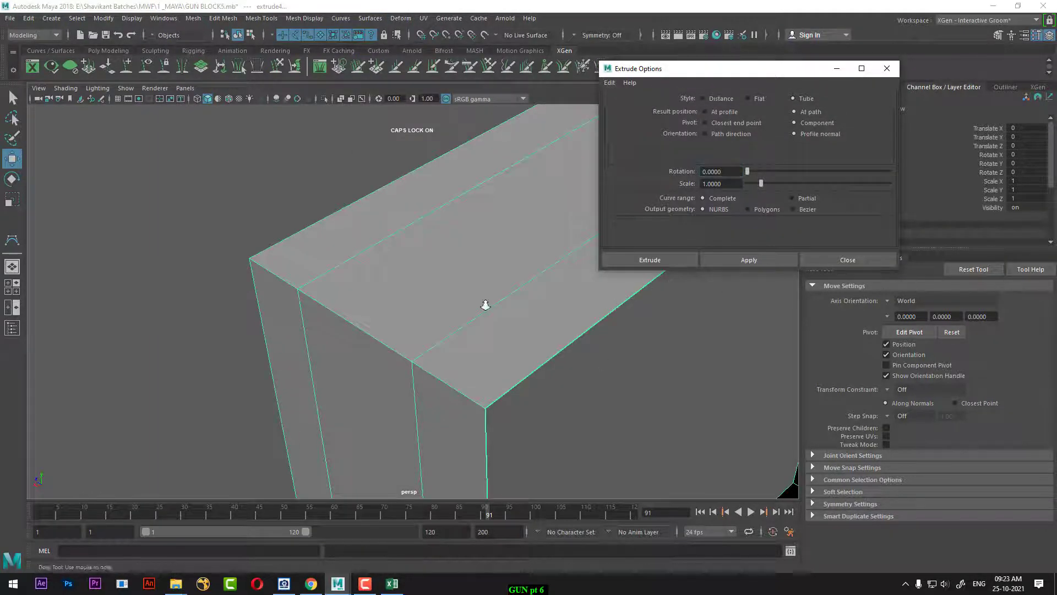
scroll(432, 307, down, 5)
key(ctrl+z)
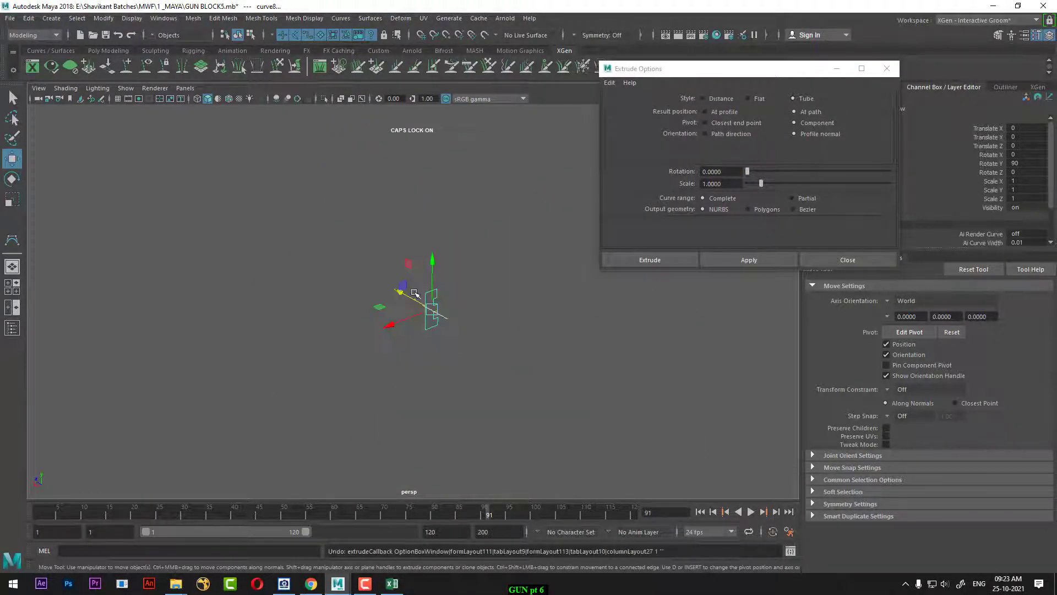
- Center the pivot of the straight path curve
alt+right_drag(415, 294, 520, 358)
click(538, 363)
drag(530, 333, 514, 377)
alt+right_drag(539, 389, 464, 411)
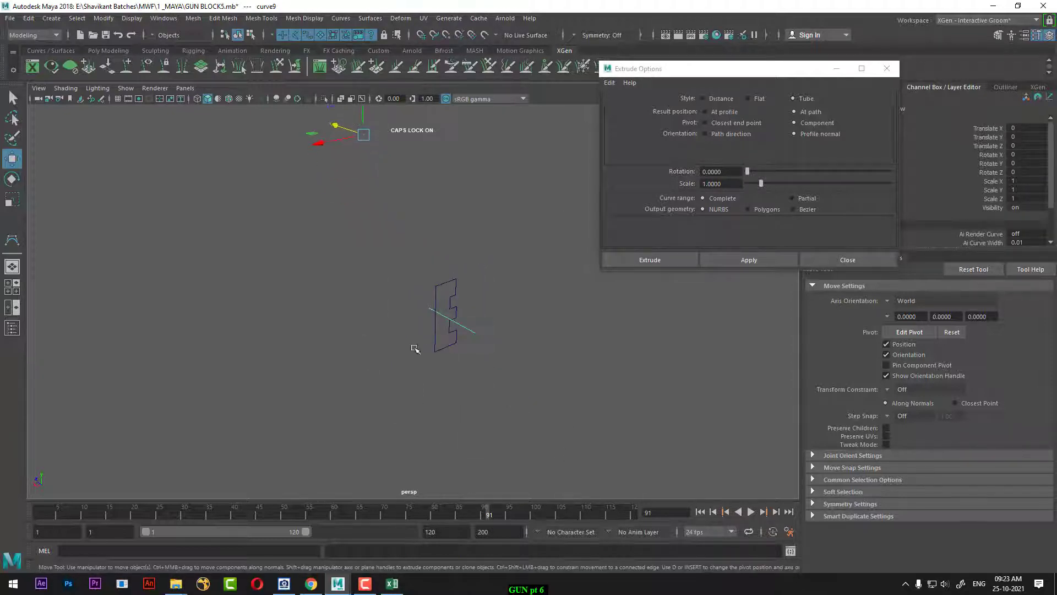
click(104, 21)
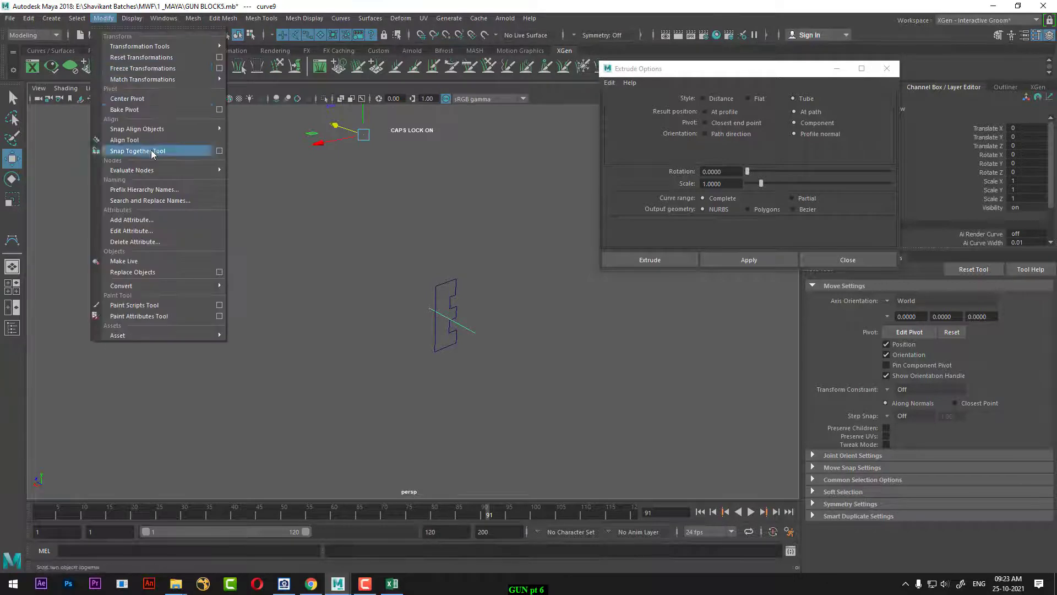
click(160, 97)
- Extrude the stepped profile along the straight curve as a NURBS tube, at path with component pivot and profile-normal orientation
alt+right_drag(325, 217, 565, 303)
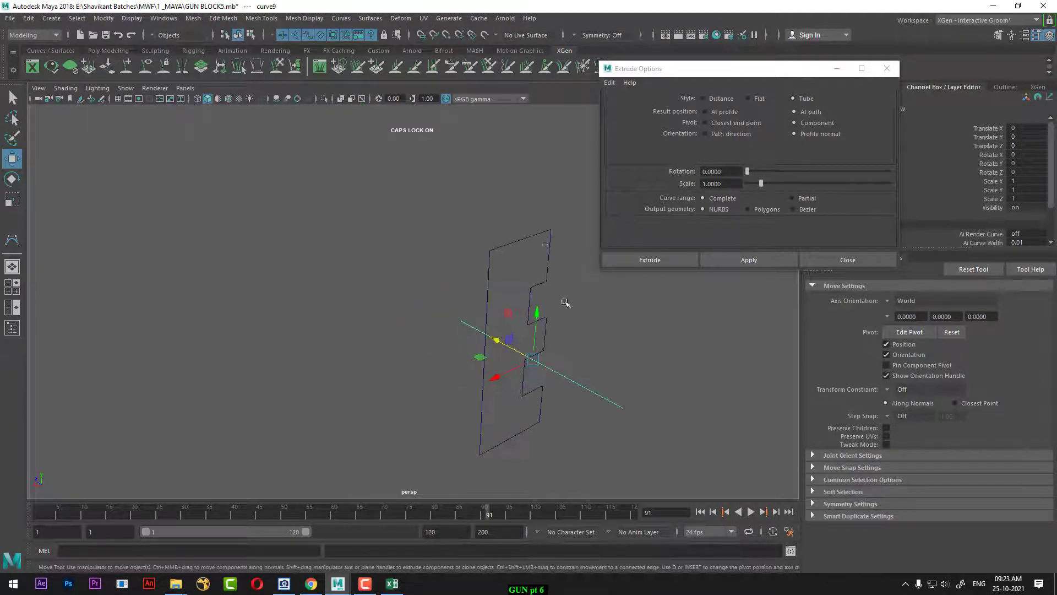
click(505, 256)
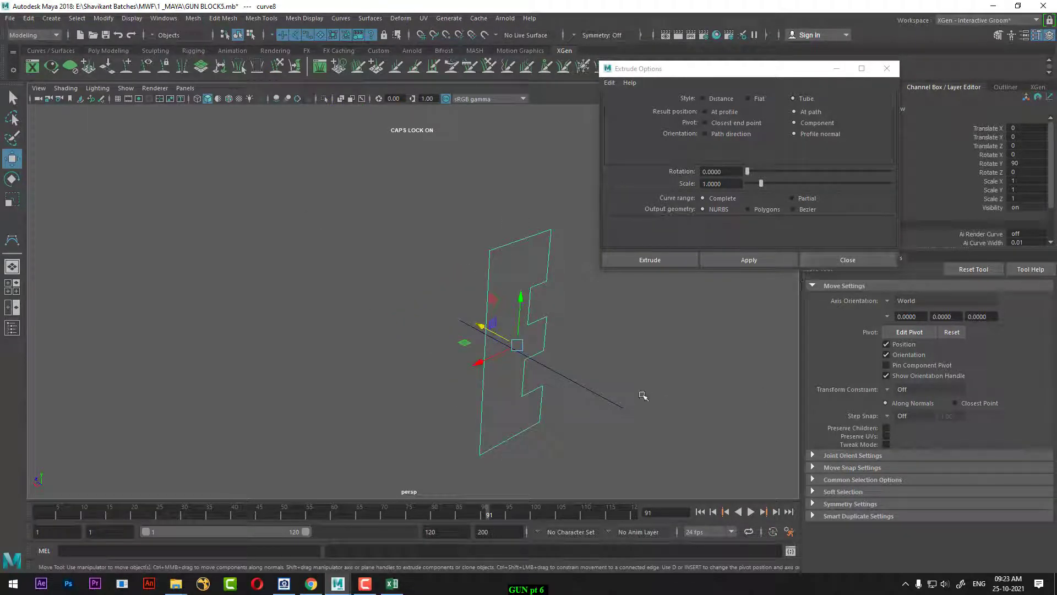
drag(615, 417, 599, 388)
shift+drag(528, 220, 570, 292)
click(765, 260)
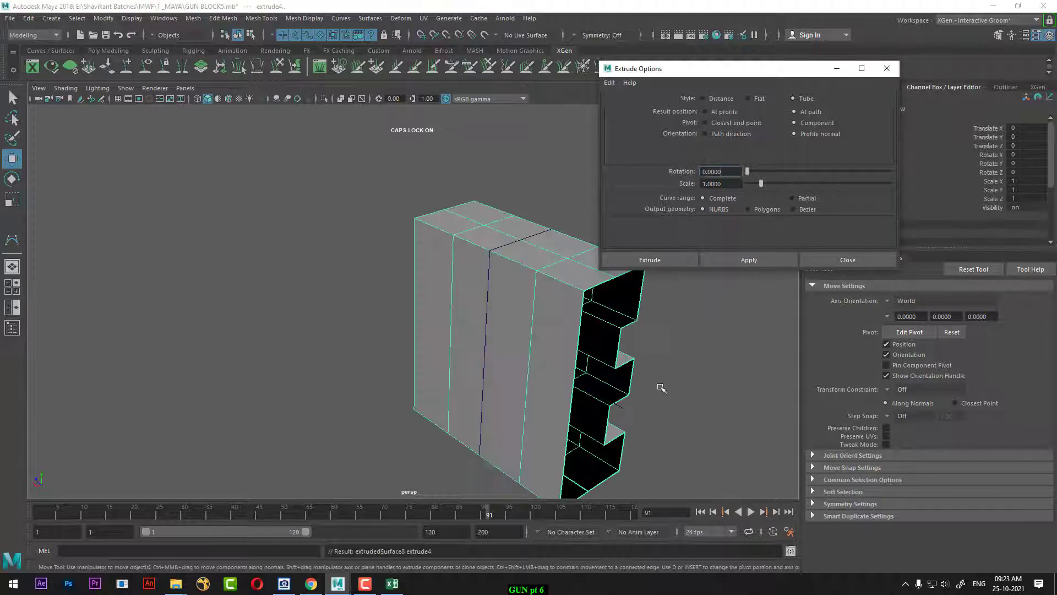
alt+drag(662, 388, 528, 316)
click(878, 256)
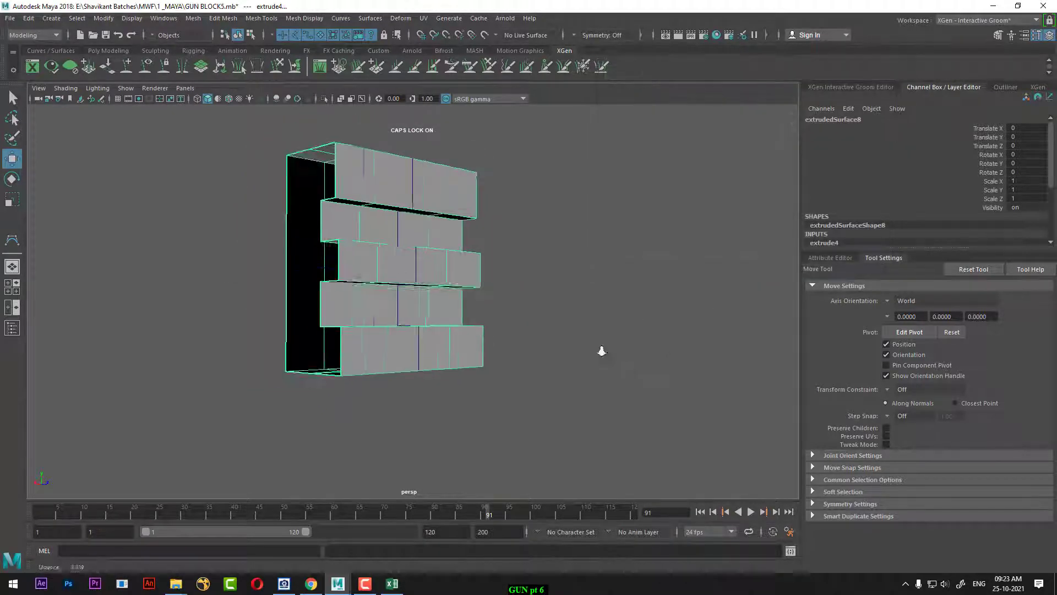
- Show the hidden gun parts again and compare the extruded block with the reference in the wireframe side view
scroll(649, 348, down, 3)
key(ctrl+shift+h)
alt+drag(637, 365, 580, 381)
key(space)
alt+right_drag(580, 381, 609, 422)
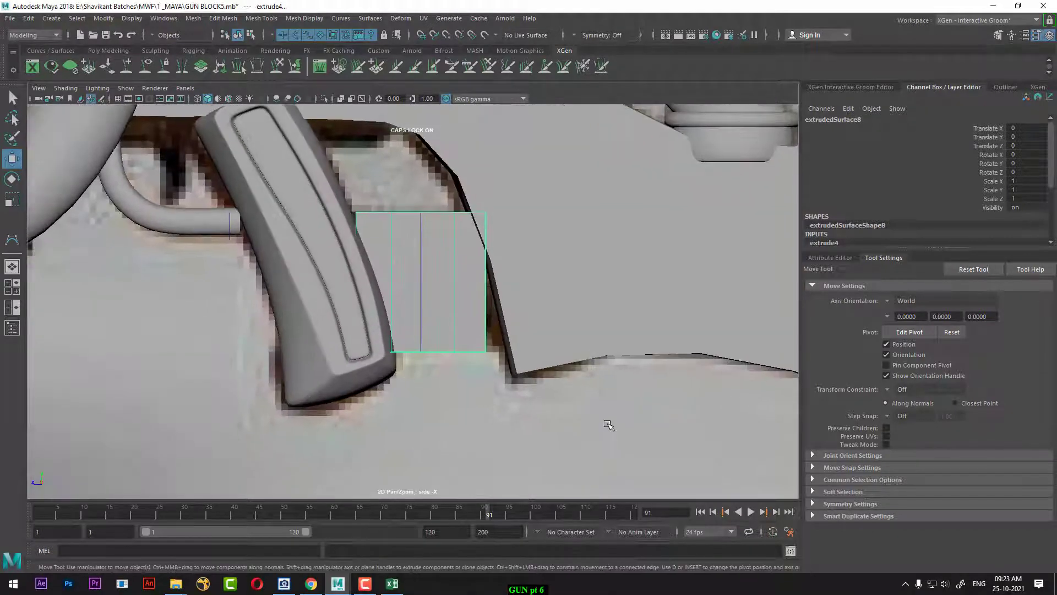
scroll(609, 422, down, 8)
key(4)
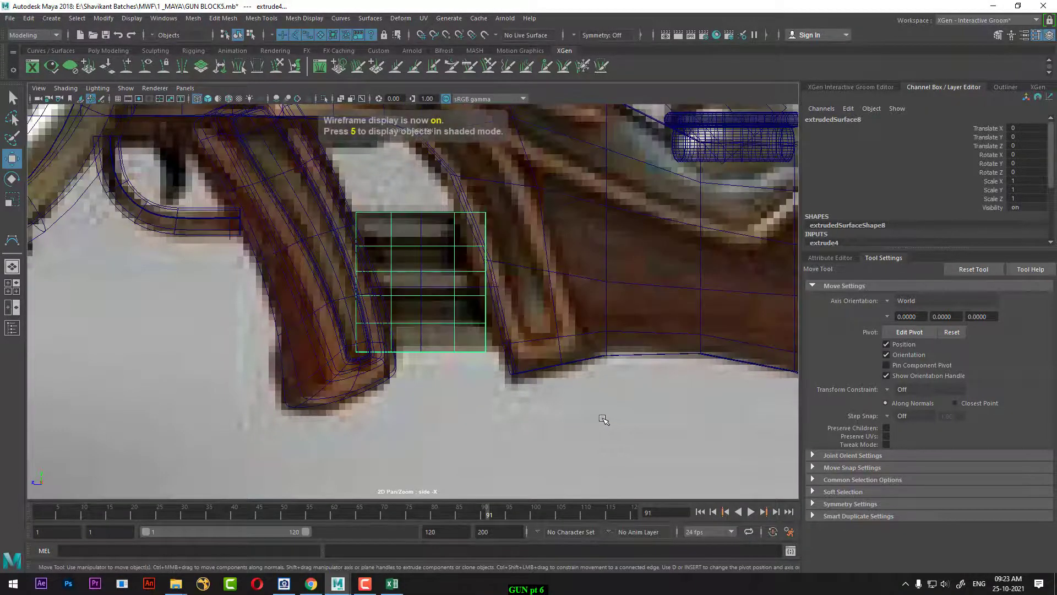
- Switch to the gun reference image in ACDSee and examine the slotted block behind the grip and the other gun views
click(284, 583)
scroll(698, 379, down, 4)
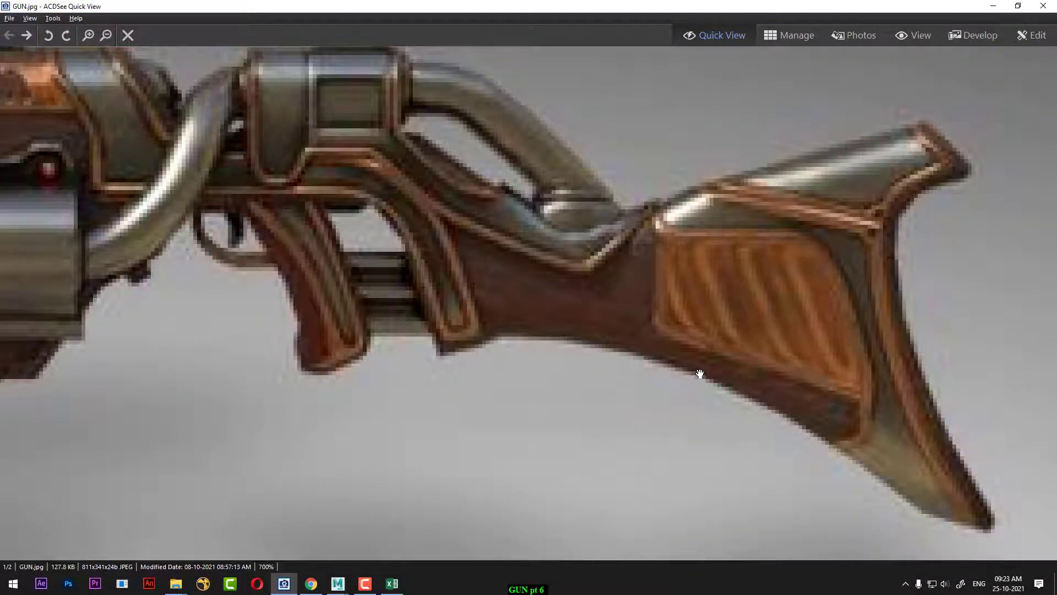
mouse_move(648, 367)
mouse_down()
mouse_move(756, 365)
mouse_move(640, 363)
mouse_up()
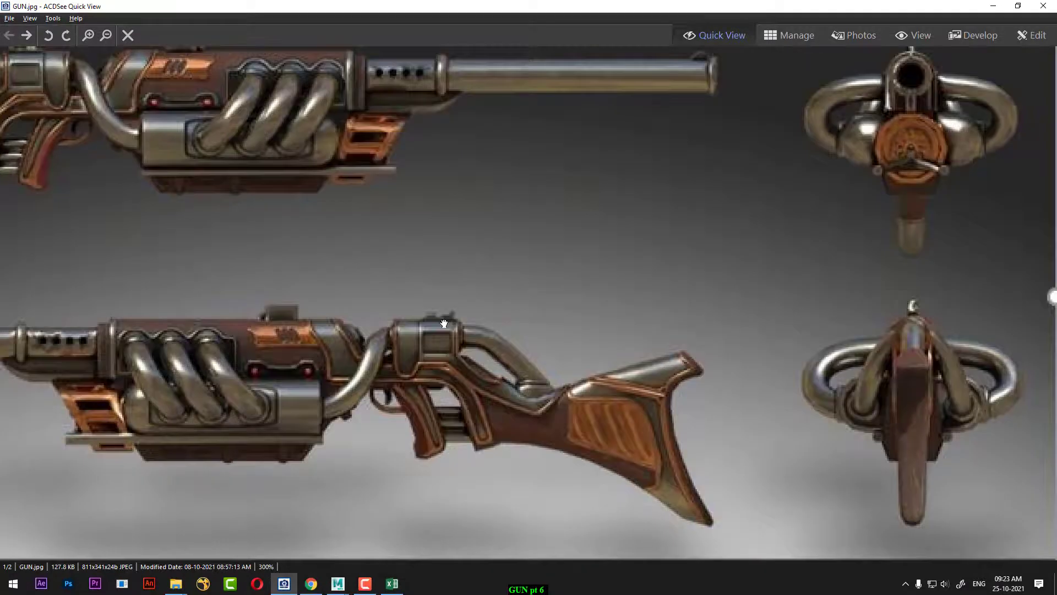
drag(444, 323, 532, 389)
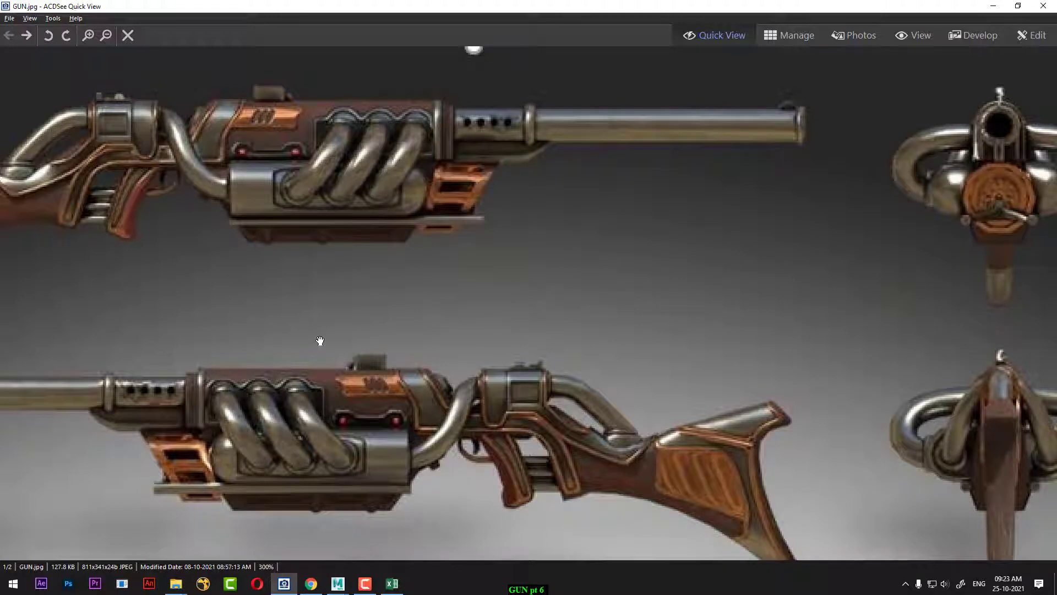
click(994, 6)
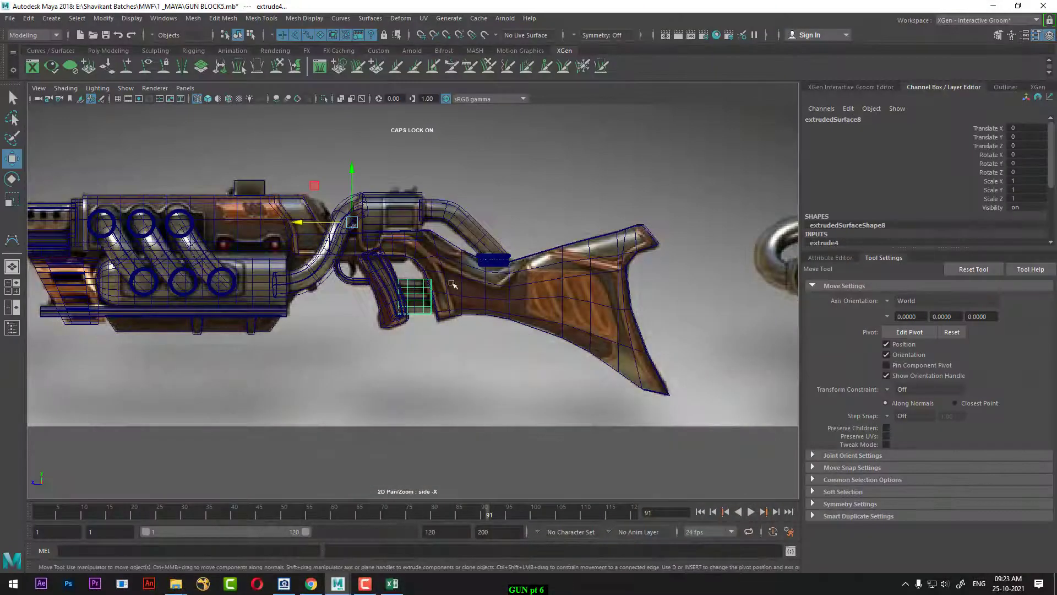
- Inspect from several angles how the slotted block sits between the stock and the grip in textured perspective view
scroll(453, 284, up, 3)
key(space)
drag(496, 349, 491, 301)
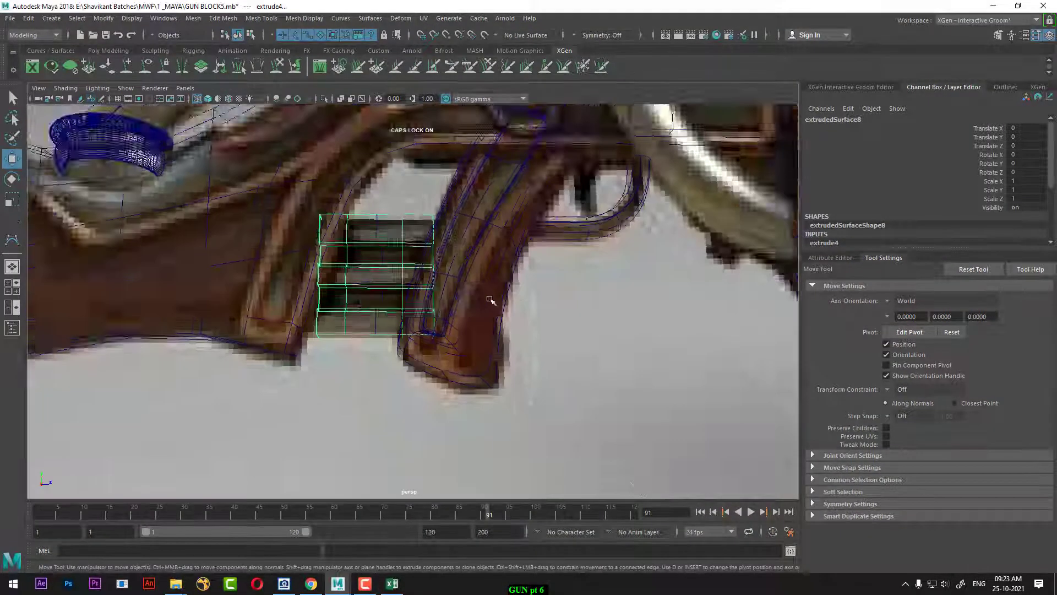
scroll(412, 365, up, 2)
key(6)
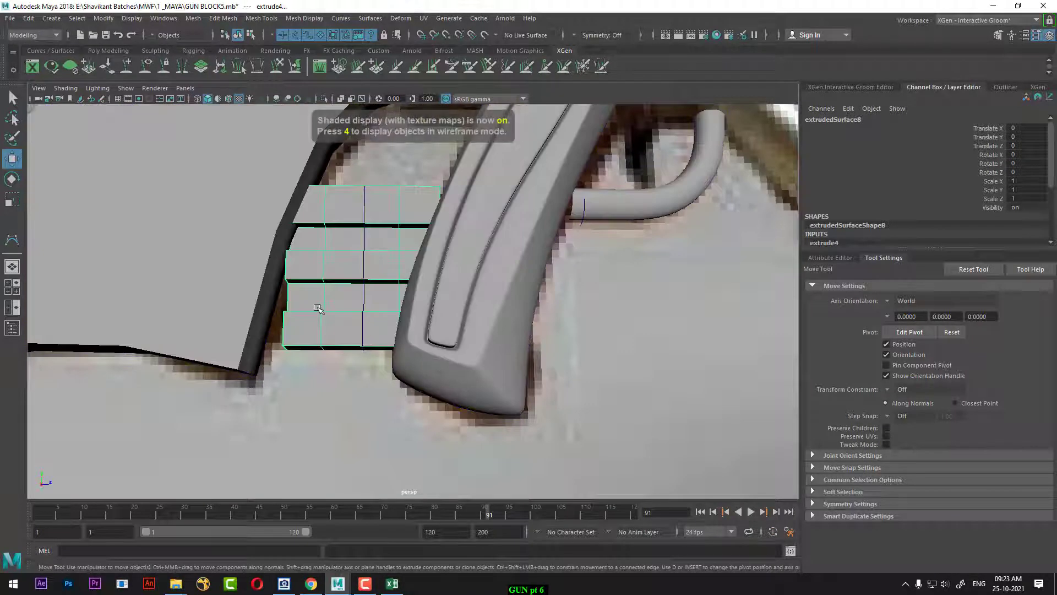
mouse_move(431, 364)
alt+mouse_down()
mouse_move(402, 321)
mouse_move(417, 293)
alt+mouse_up()
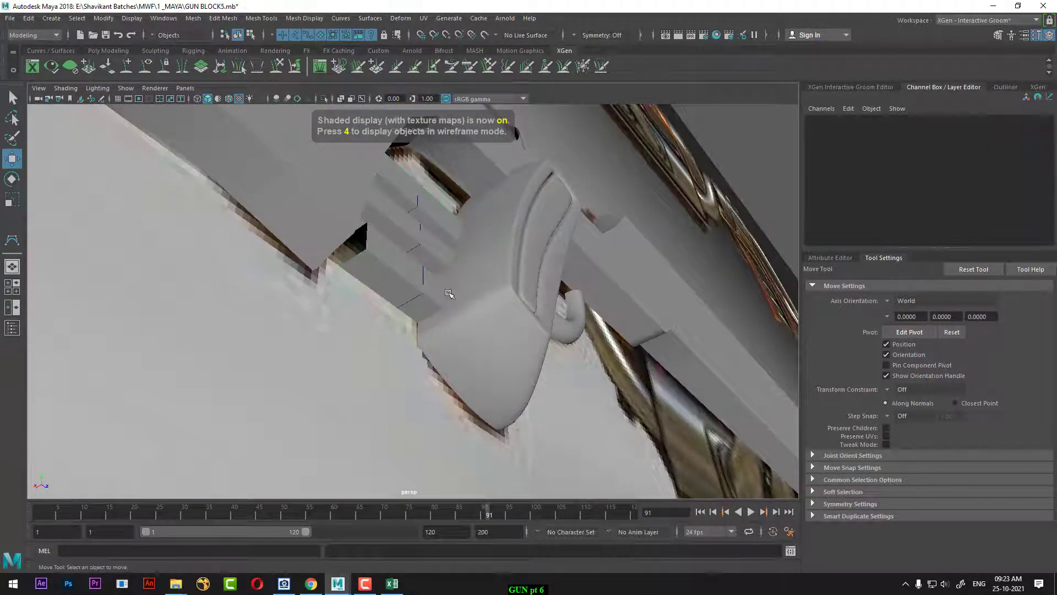
key(Caps_Lock)
click(426, 272)
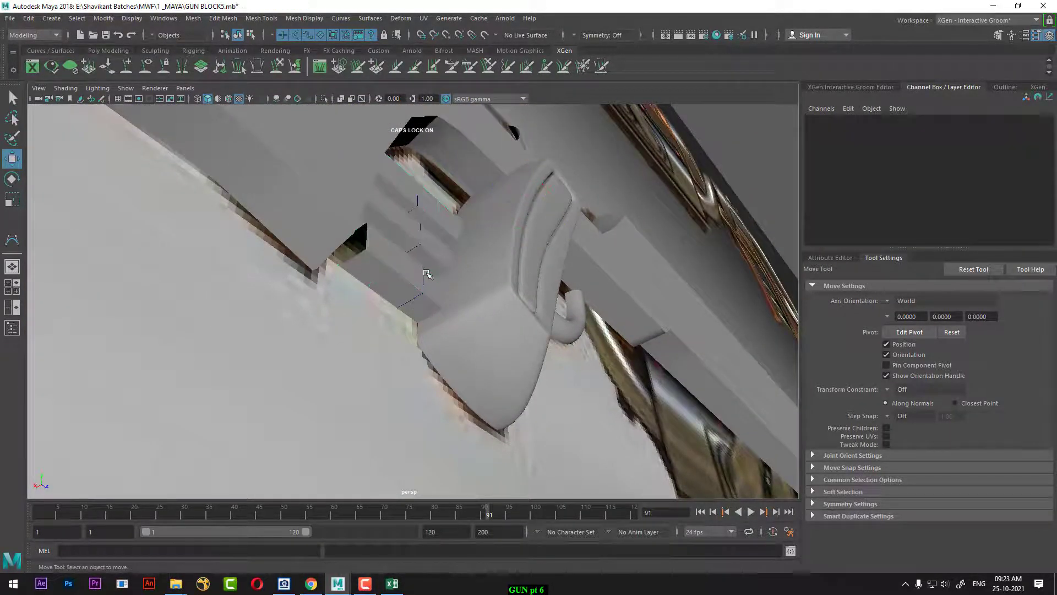
alt+drag(459, 306, 440, 331)
- Select the grip beside the slotted block and review its construction history
scroll(424, 359, down, 2)
drag(424, 228, 350, 417)
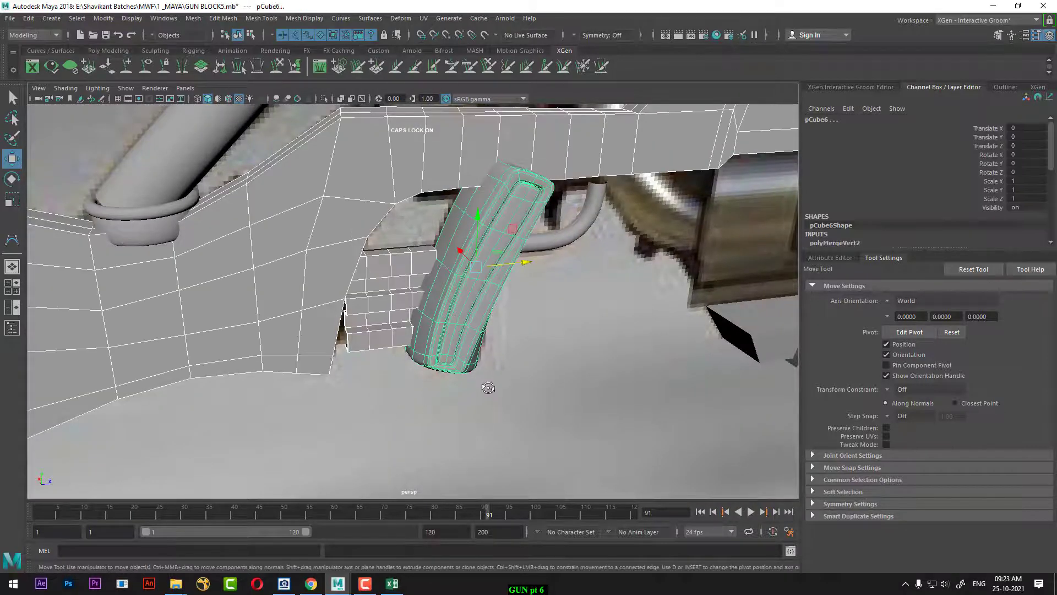
alt+drag(489, 387, 488, 390)
alt+right_drag(489, 390, 551, 432)
click(490, 343)
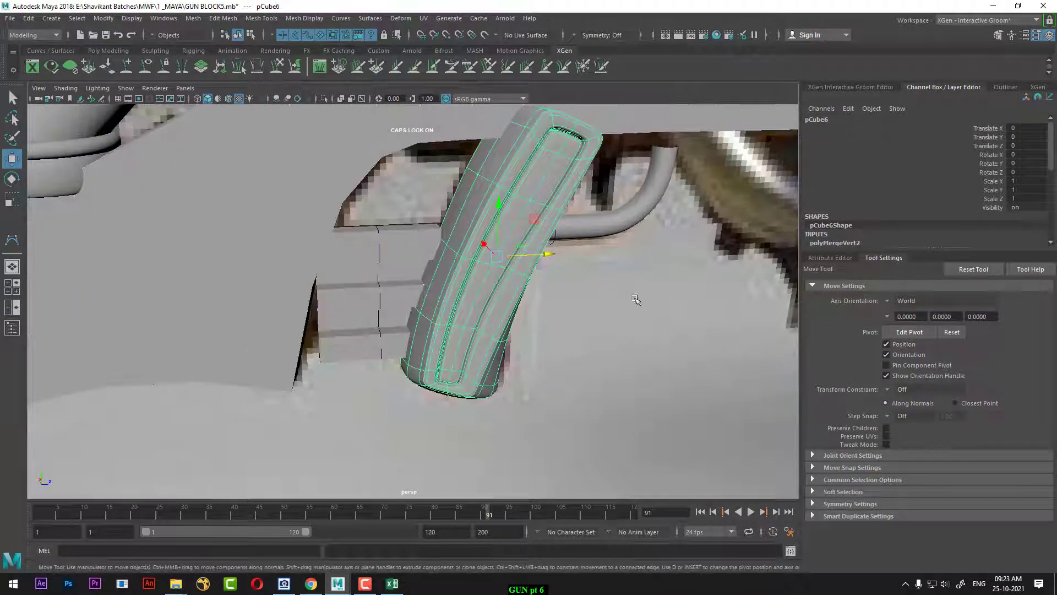
scroll(882, 217, down, 3)
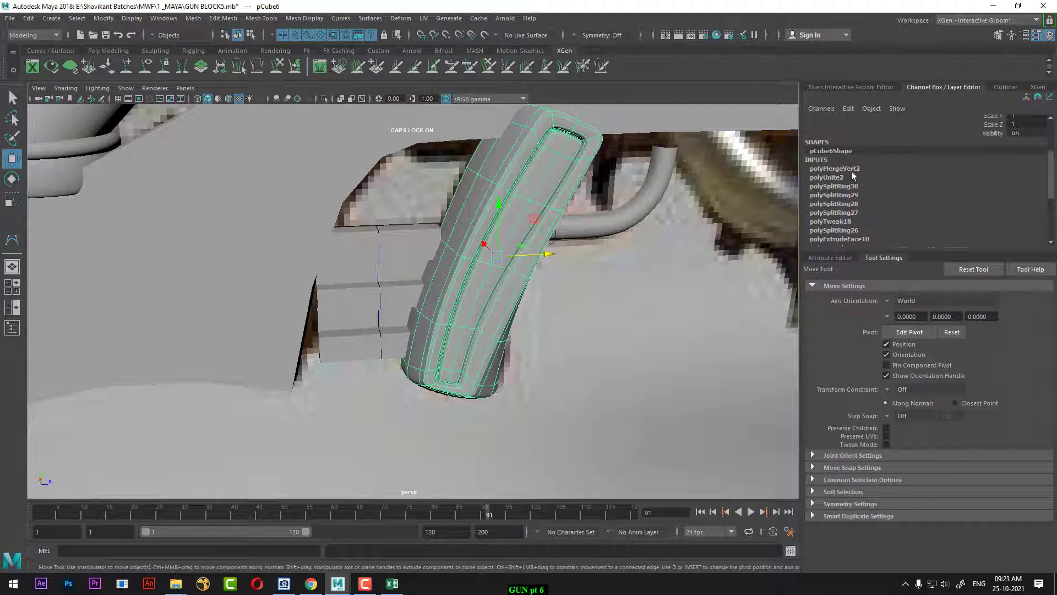
- Isolate the extruded block with its stepped profile curve and delete their construction history
click(384, 237)
key(alt+h)
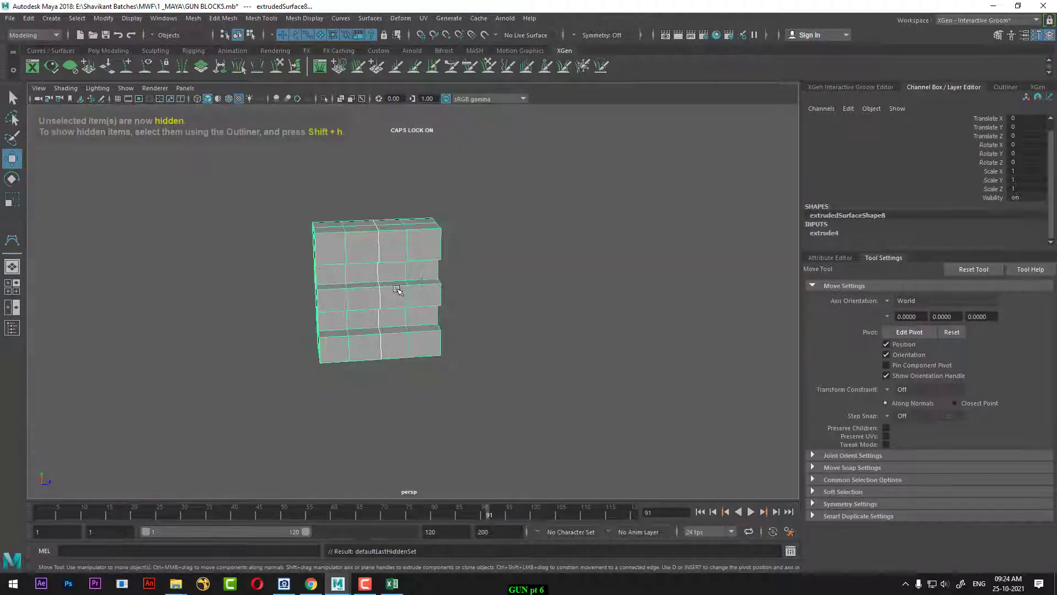
alt+drag(398, 290, 302, 301)
click(458, 234)
drag(445, 215, 332, 333)
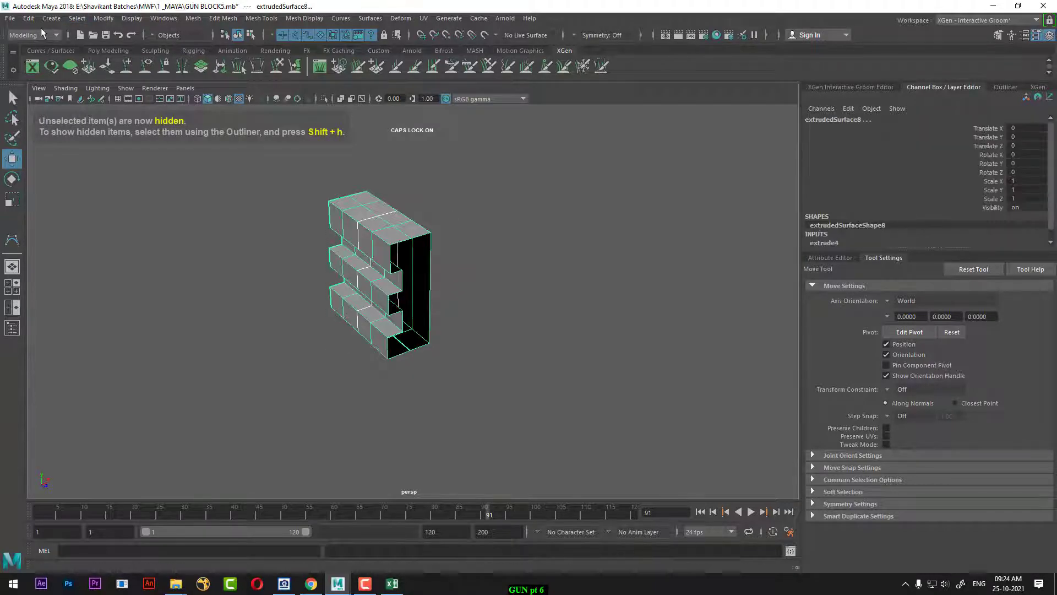
click(28, 19)
mouse_move(126, 148)
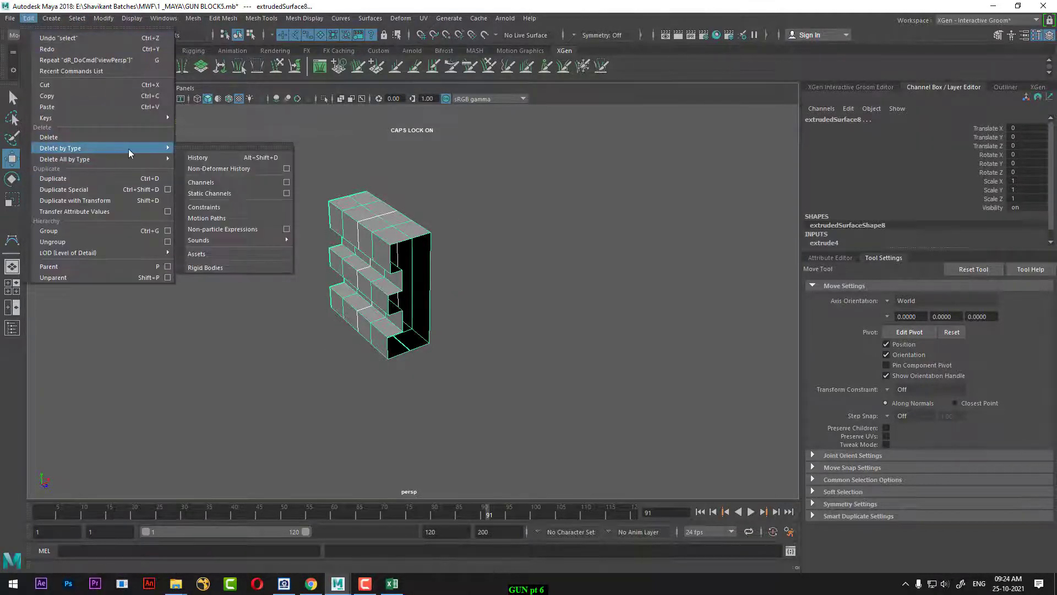
click(273, 158)
- Delete the leftover stepped profile curve running around the middle of the extruded block
click(484, 263)
alt+drag(485, 263, 441, 243)
click(424, 214)
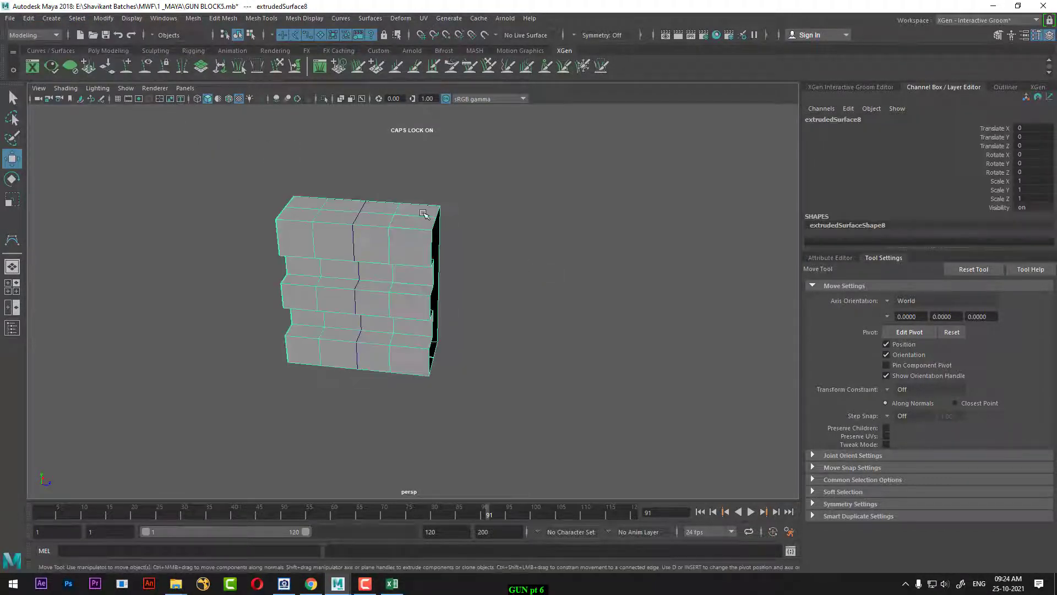
alt+right_drag(424, 213, 484, 281)
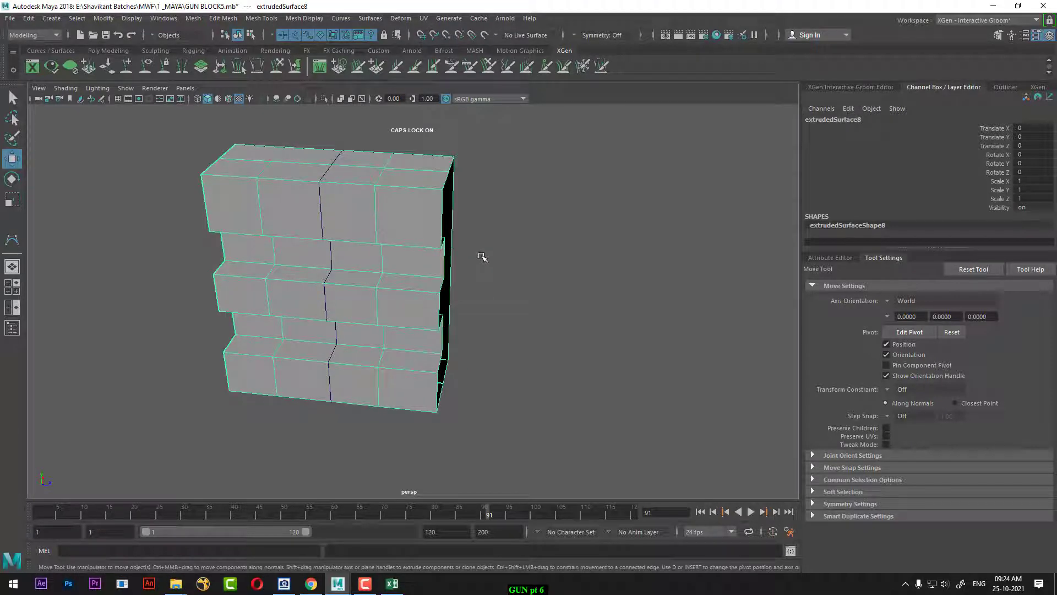
click(536, 268)
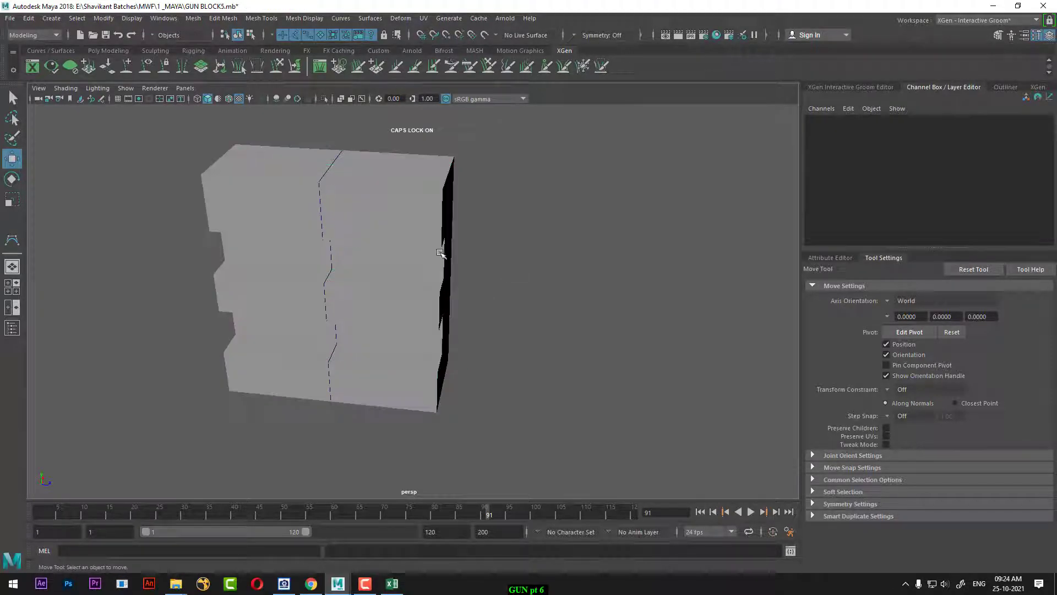
click(334, 162)
click(387, 203)
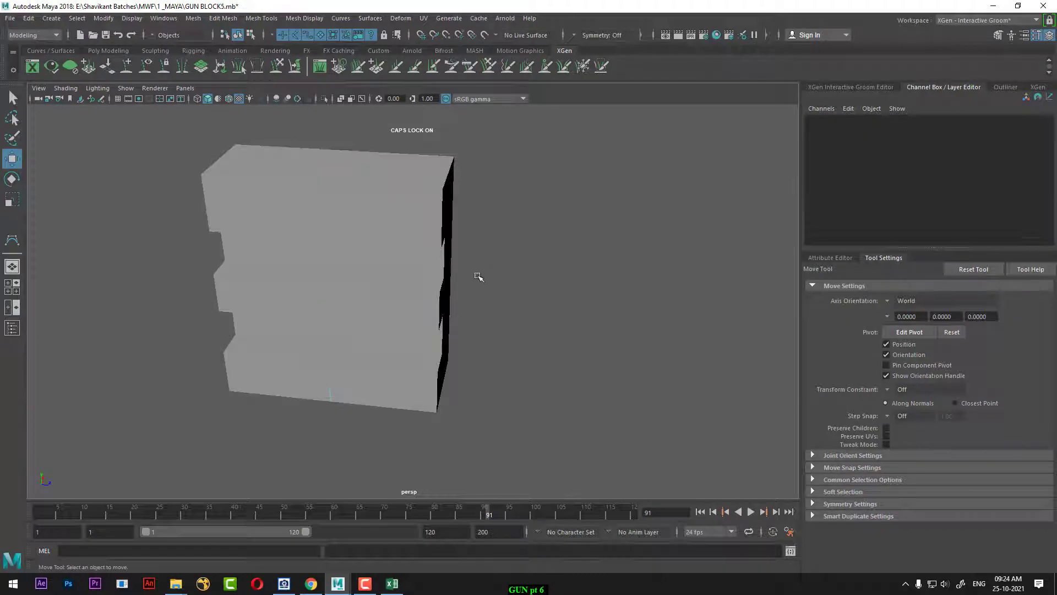
alt+drag(492, 270, 474, 283)
click(441, 289)
click(474, 283)
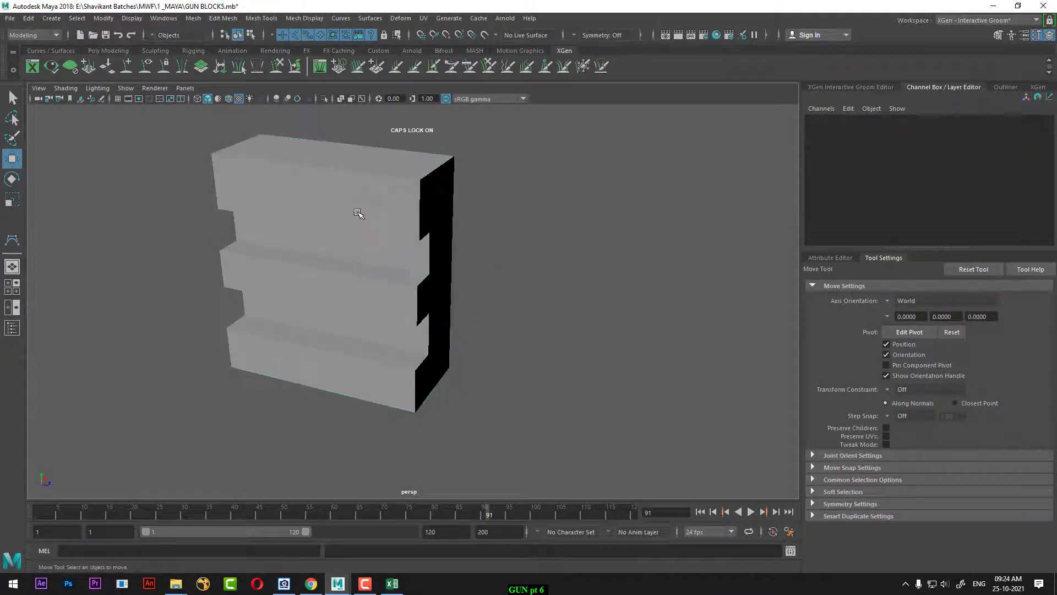
- Bring up the NURBS to Polygons conversion options for the extruded block and reset them to defaults
click(359, 213)
click(28, 18)
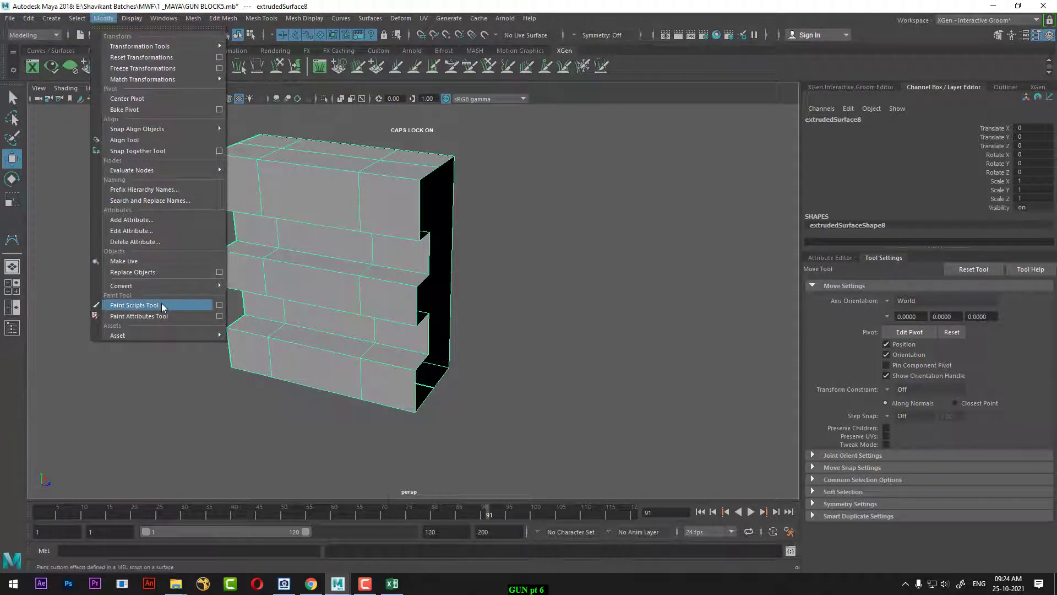
mouse_move(179, 287)
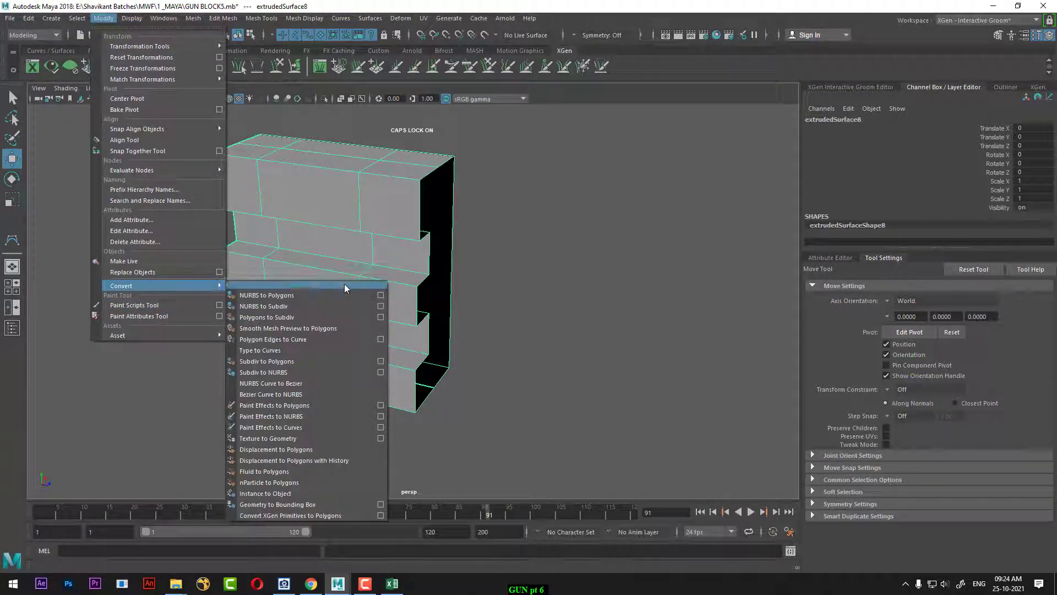
click(380, 296)
scroll(564, 213, up, 4)
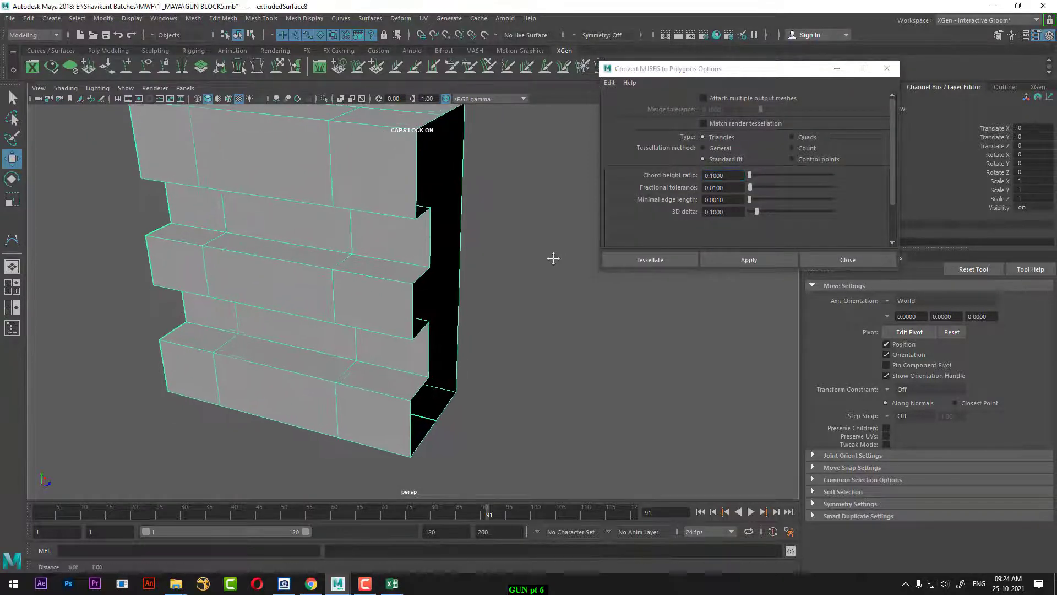
click(610, 82)
click(640, 112)
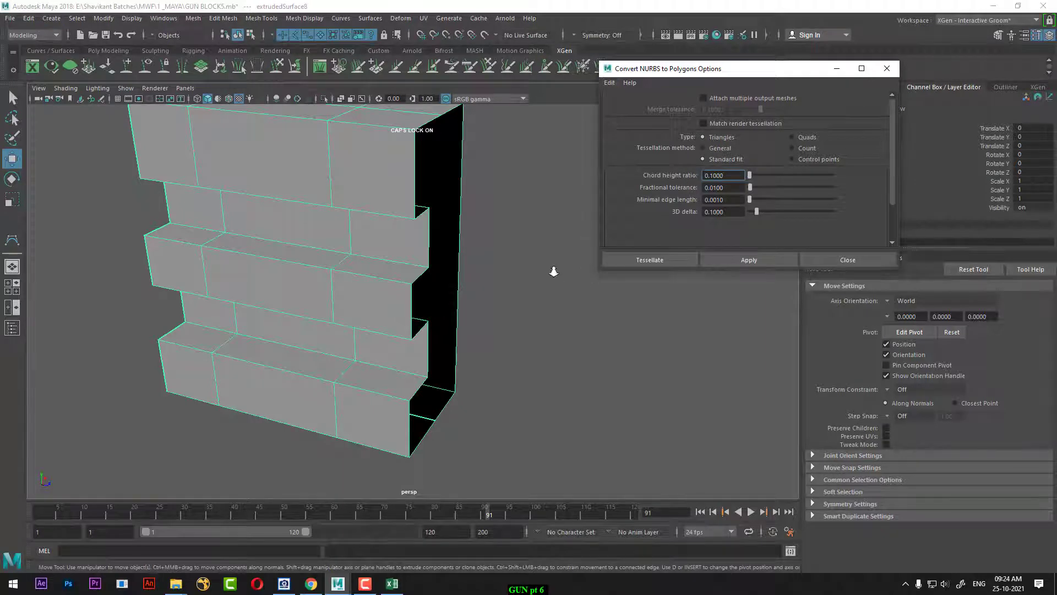
- Try to convert the extruded block to polygons, first as quads and then as triangles
scroll(554, 271, down, 3)
click(817, 138)
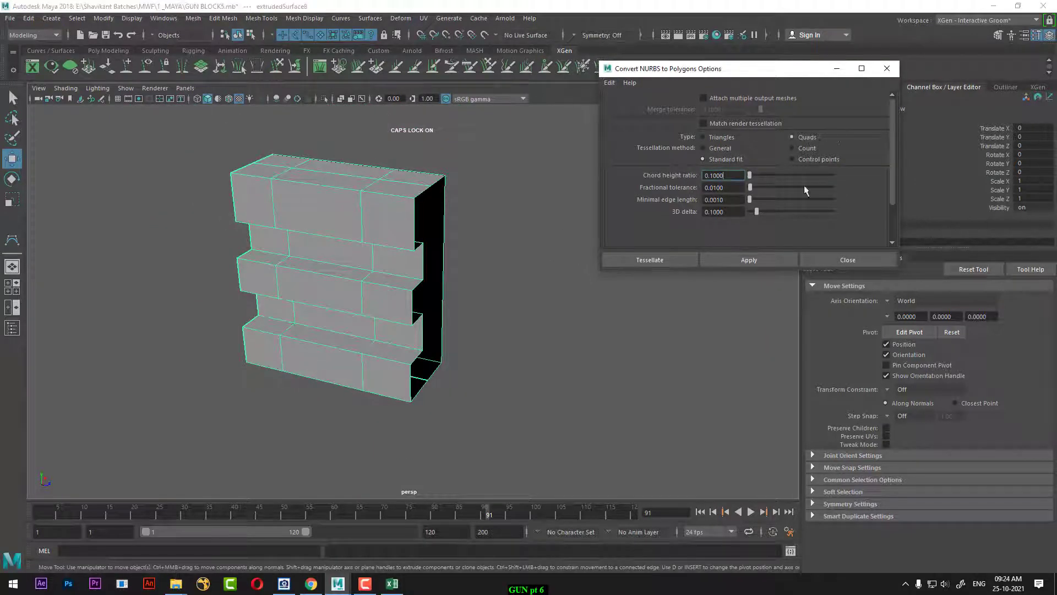
click(748, 259)
alt+drag(671, 270, 649, 307)
click(722, 135)
click(738, 259)
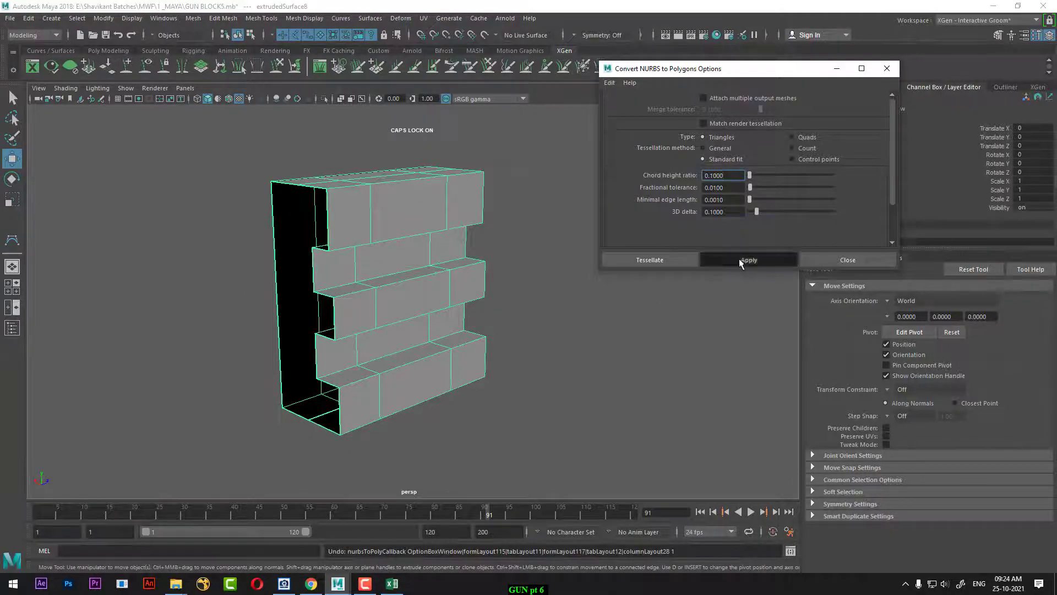
key(ctrl+z)
key(ctrl+z)
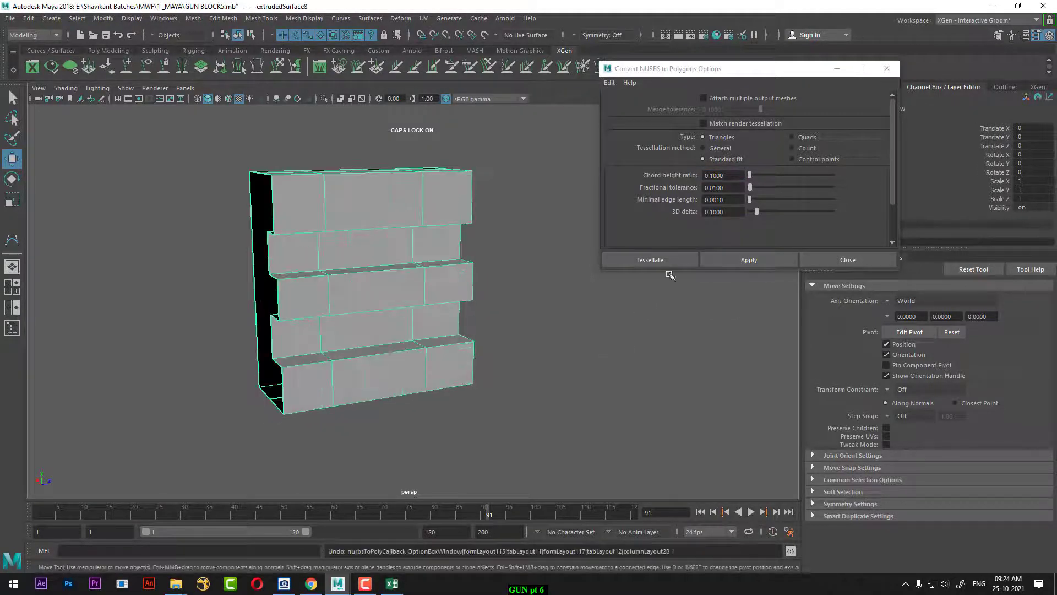
- Convert the extruded block to a polygon mesh using quads and standard fit tessellation
click(807, 137)
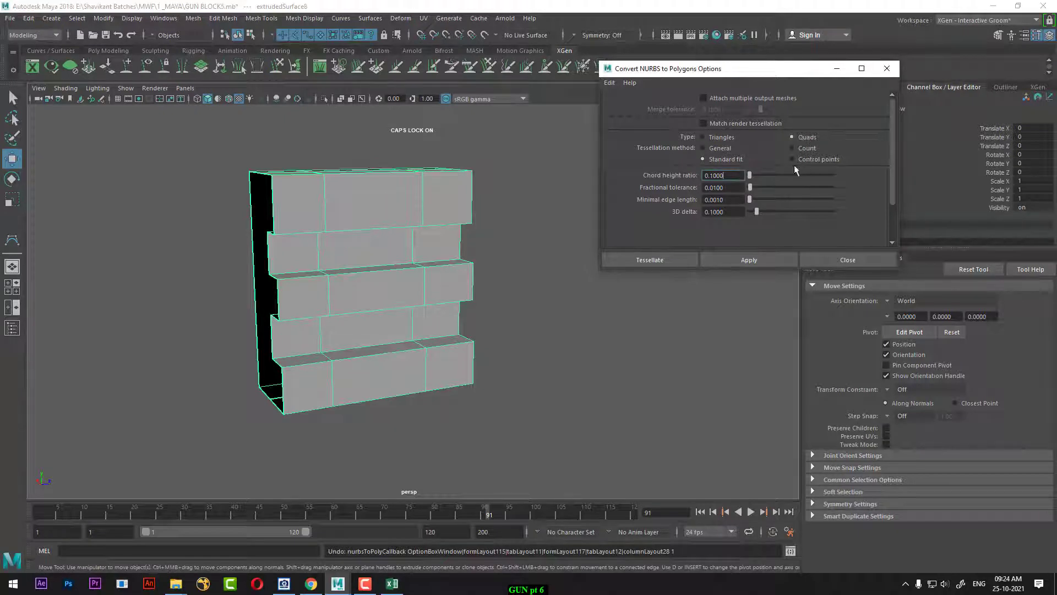
click(739, 259)
click(848, 259)
alt+drag(772, 292, 646, 381)
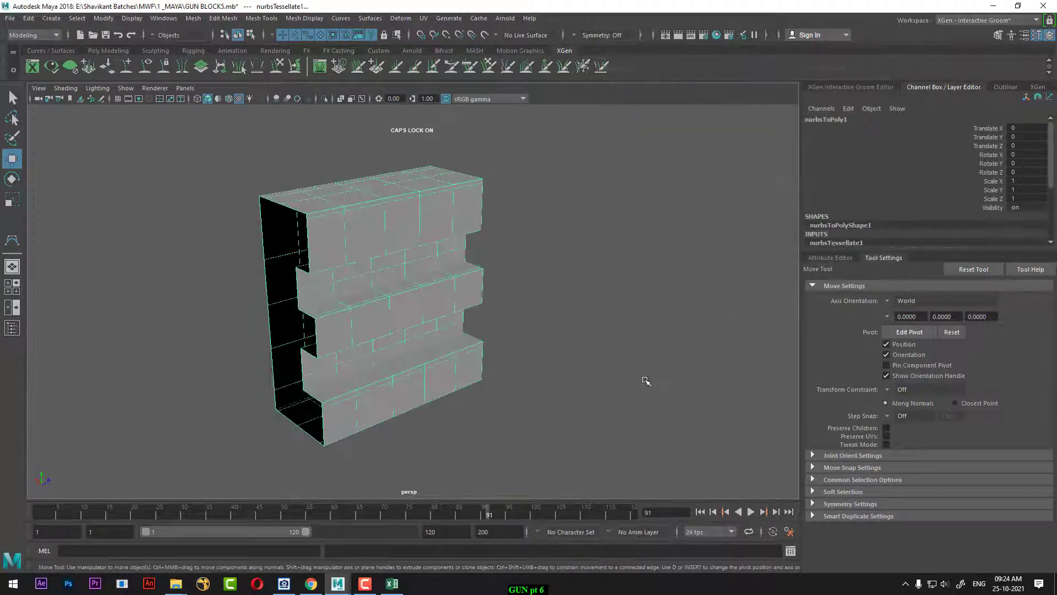
- Hide the original extruded NURBS surface and select the converted polygon block
key(ctrl+z)
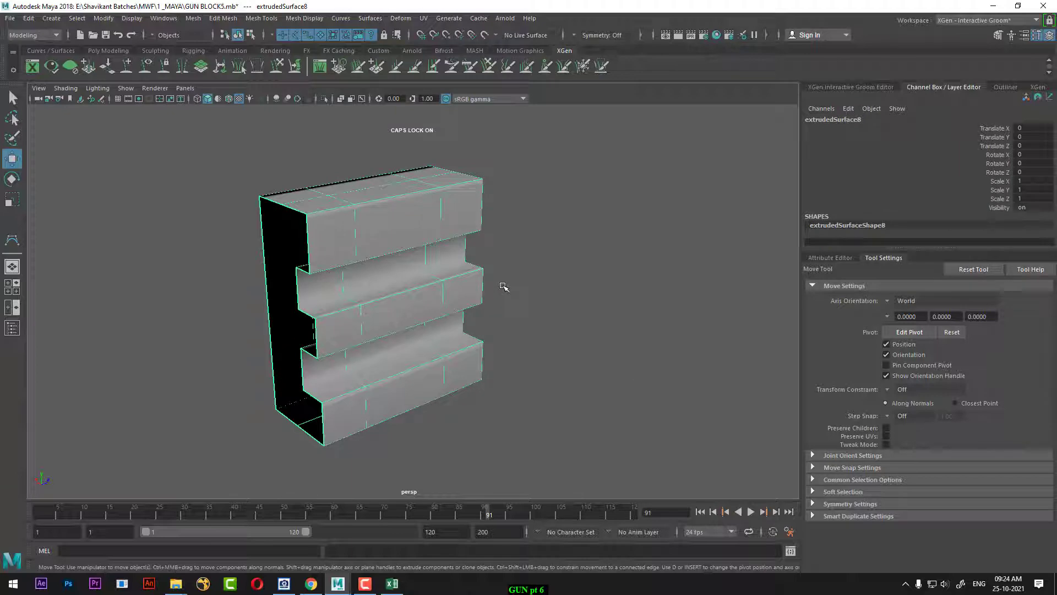
key(shift+z)
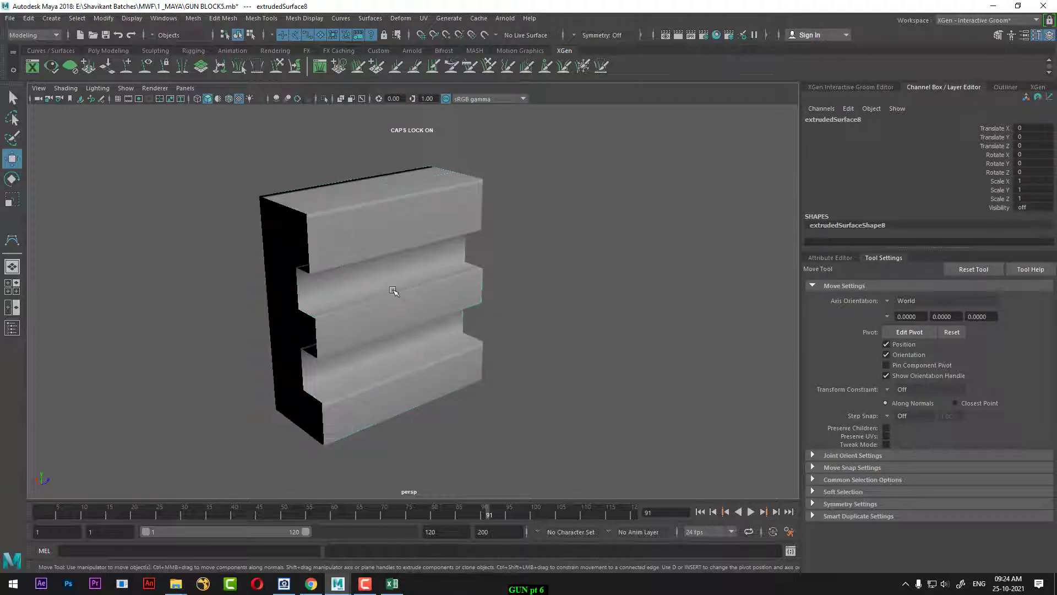
alt+drag(490, 306, 364, 314)
alt+right_drag(365, 314, 409, 339)
alt+drag(409, 339, 489, 260)
alt+right_drag(488, 259, 373, 246)
alt+drag(373, 246, 442, 290)
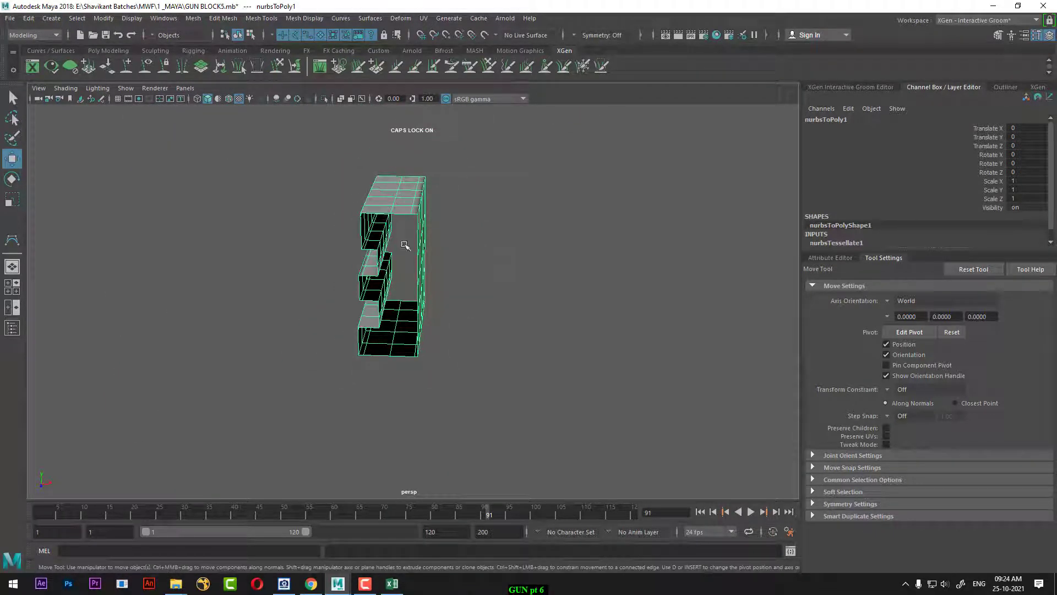
- Try to merge all vertices of the polygon block with a distance threshold of 0.01
key(F9)
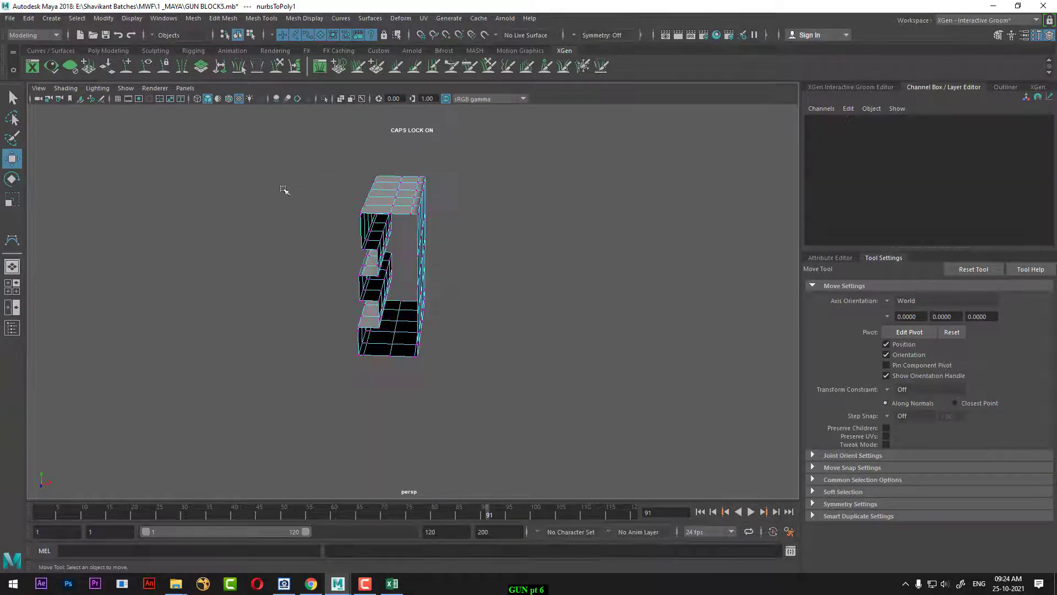
drag(240, 134, 557, 458)
shift+right_drag(400, 255, 416, 160)
alt+drag(430, 309, 448, 302)
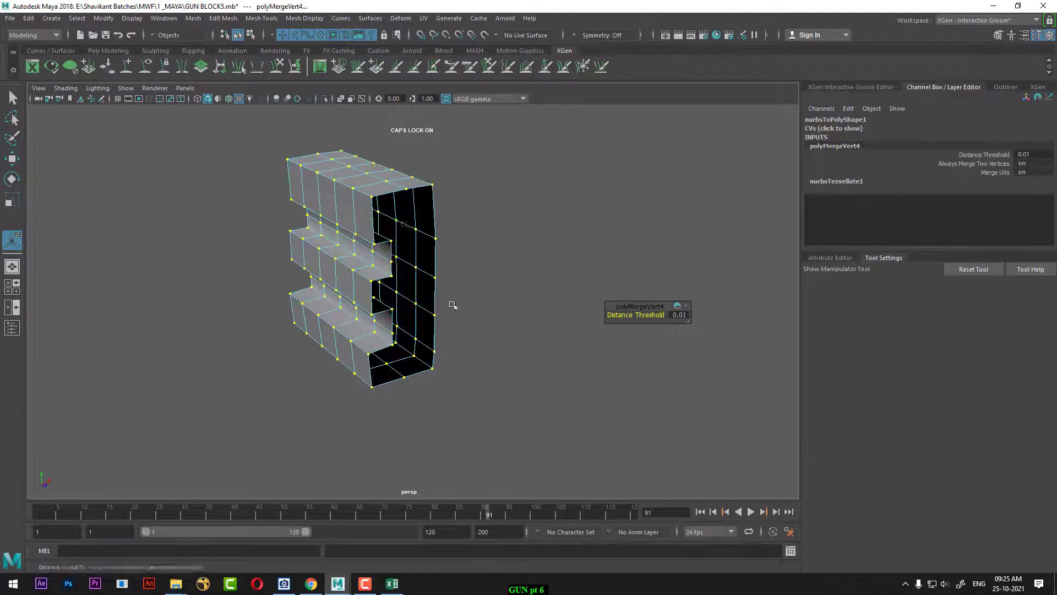
key(ctrl+z)
- Limit the vertex selection to the block's flat side opposite the slots and try to merge those vertices
alt+drag(388, 233, 434, 206)
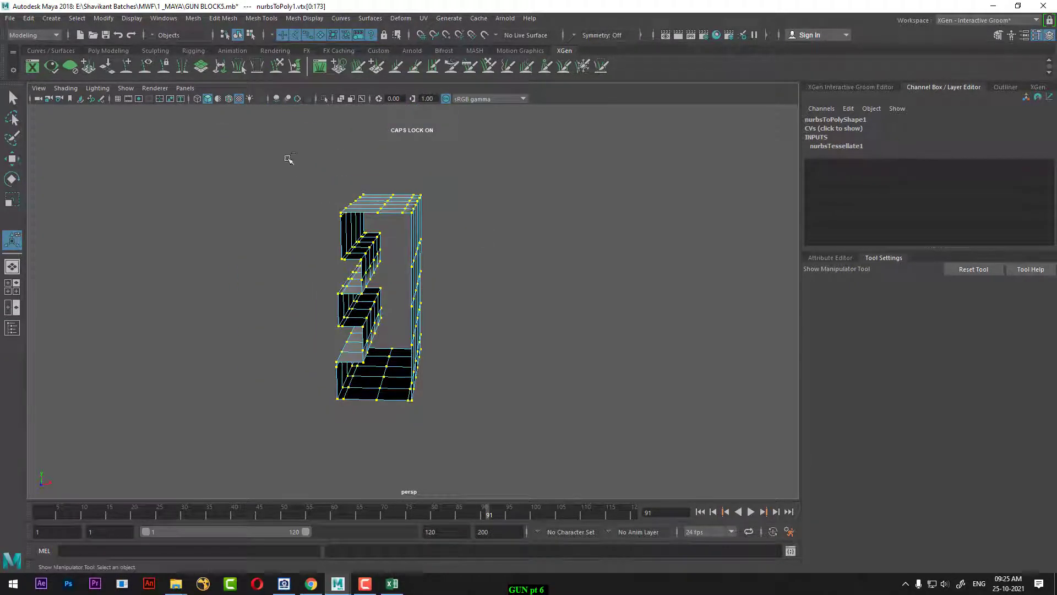
ctrl+drag(289, 158, 388, 501)
shift+right_drag(505, 336, 553, 218)
alt+right_drag(479, 267, 521, 345)
key(ctrl+z)
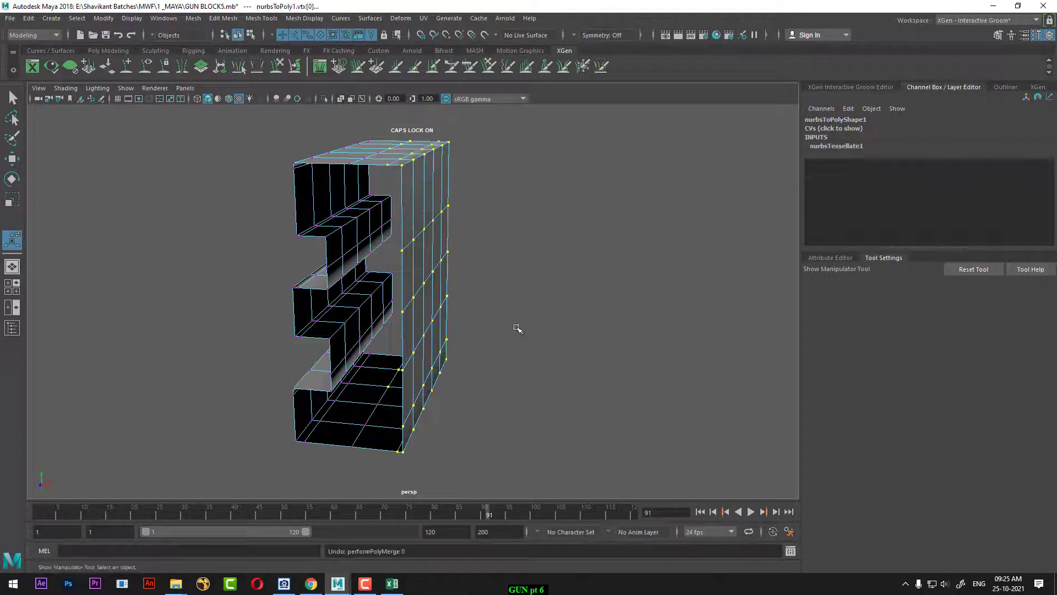
- Merge the selected vertices on the block's flat side with a threshold of 0.001
alt+drag(429, 204, 435, 253)
alt+right_drag(434, 253, 456, 308)
alt+drag(456, 308, 493, 322)
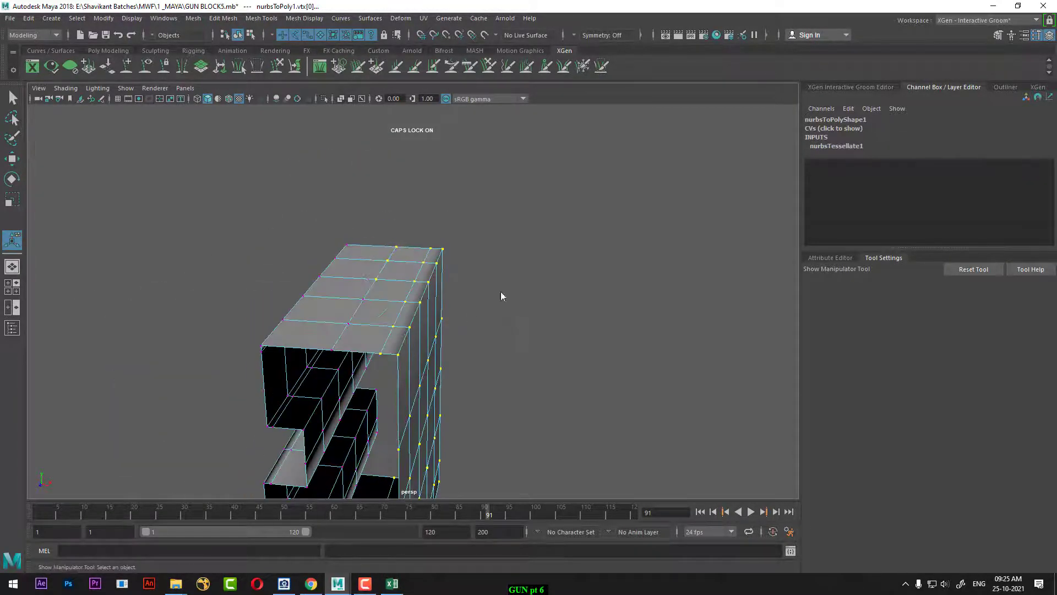
shift+right_drag(501, 297, 586, 217)
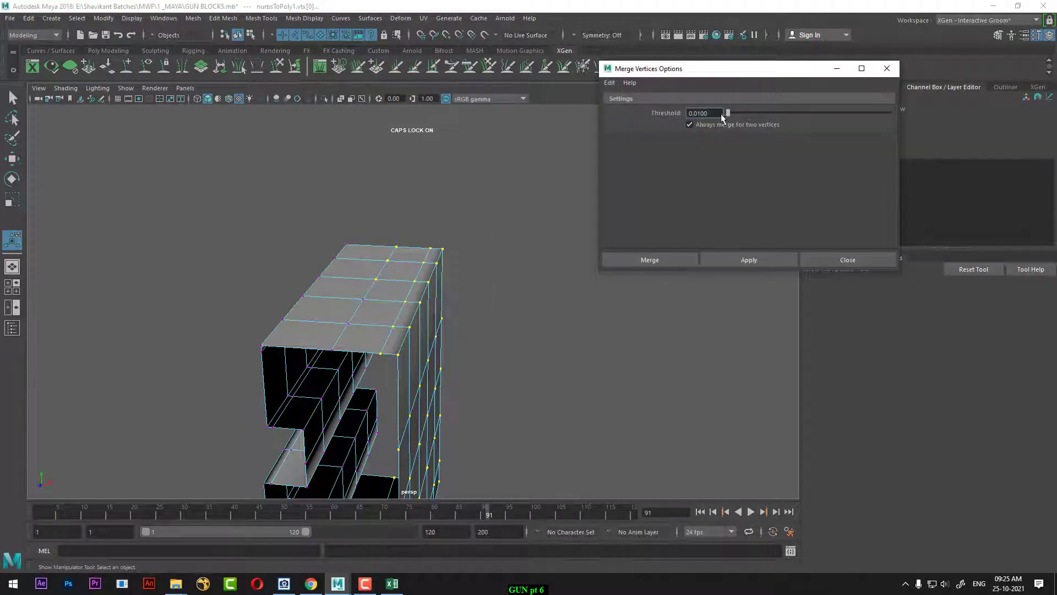
text(0.001)
key(Return)
click(738, 261)
click(838, 263)
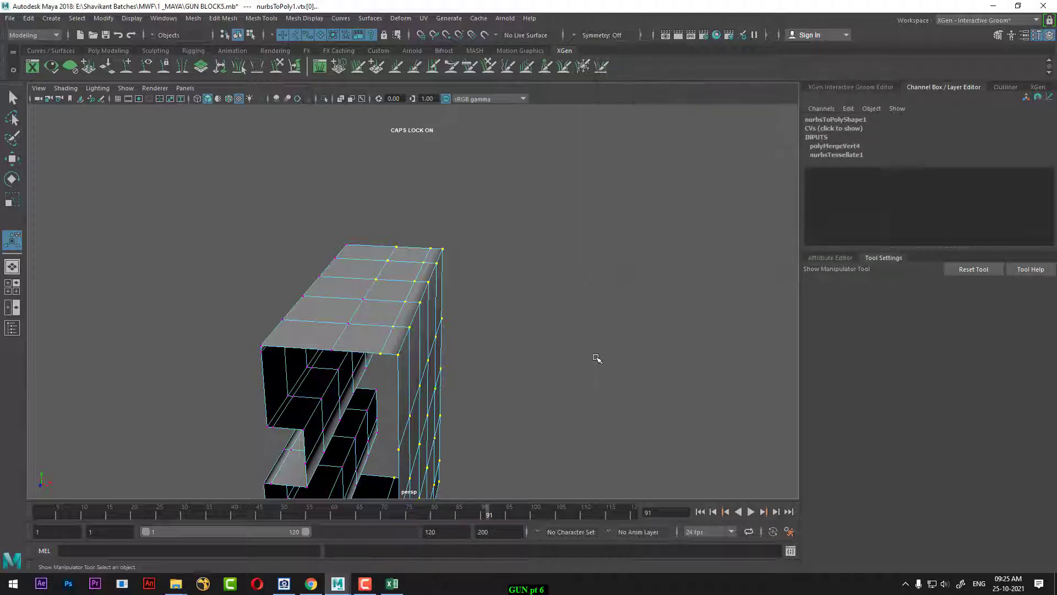
- Preview the merged block in wireframe and smoothed display, and inspect its slots and open ends in object mode
right_drag(361, 265, 494, 205)
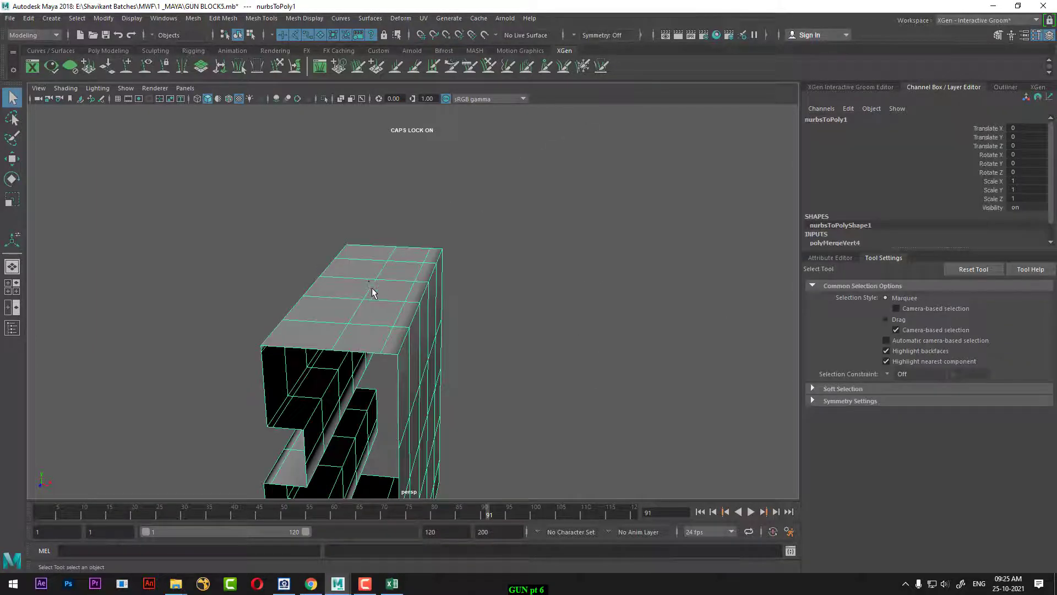
key(4)
key(5)
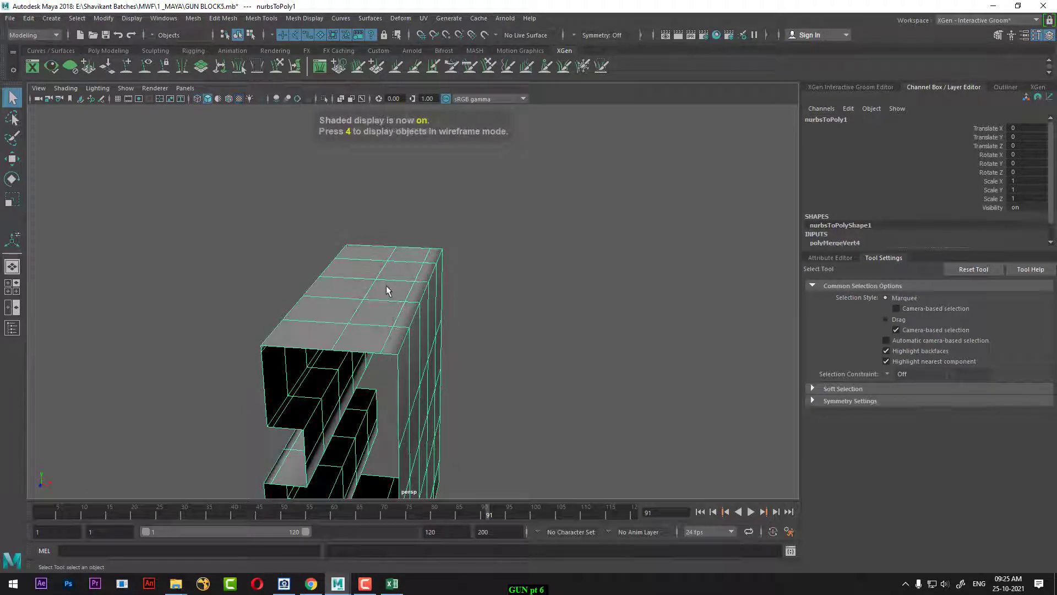
key(3)
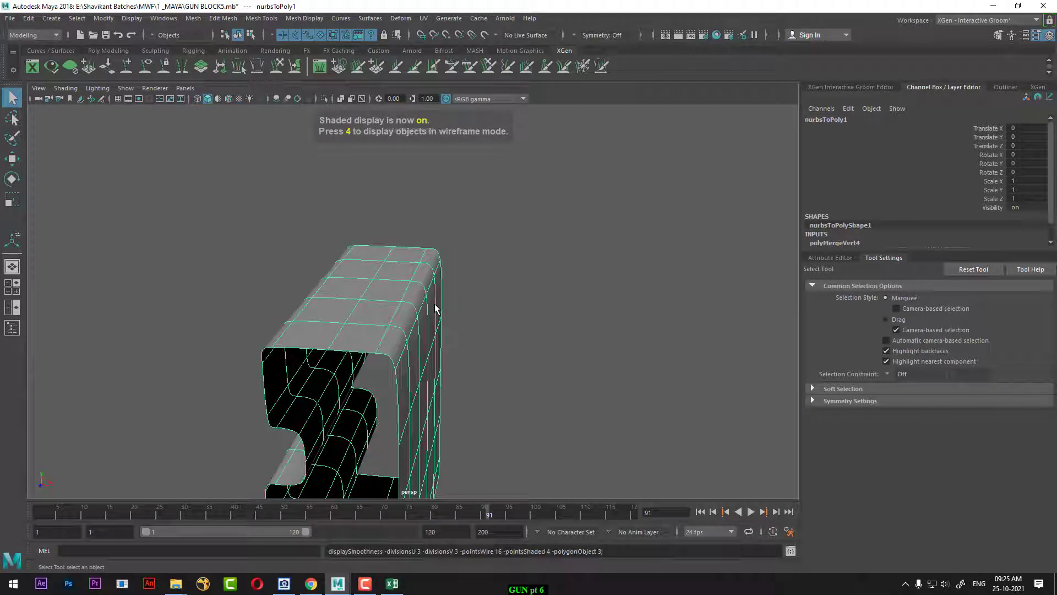
key(1)
alt+right_drag(438, 302, 364, 259)
alt+drag(365, 259, 590, 365)
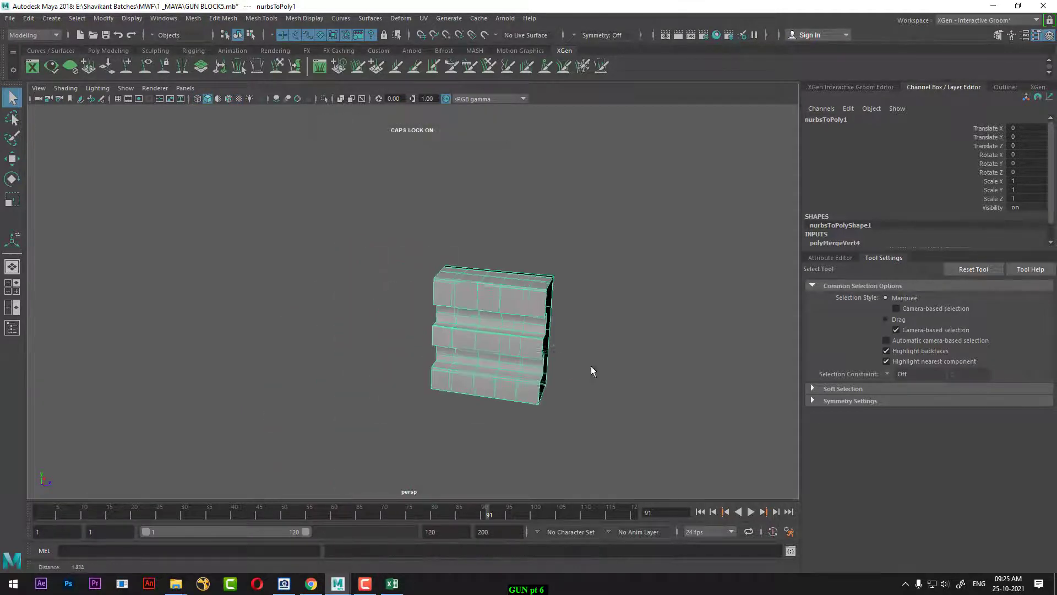
alt+right_drag(590, 366, 735, 394)
alt+middle_drag(735, 394, 599, 340)
alt+drag(599, 344, 557, 349)
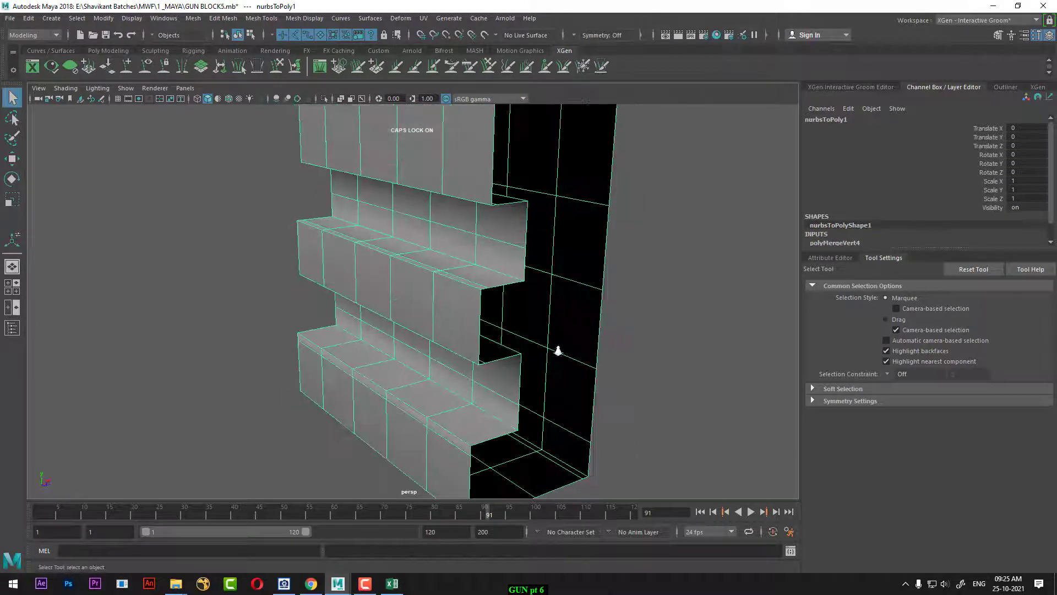
alt+right_drag(557, 349, 314, 232)
- Try to mirror the block across the world X axis with cut geometry and merged border vertices
click(194, 18)
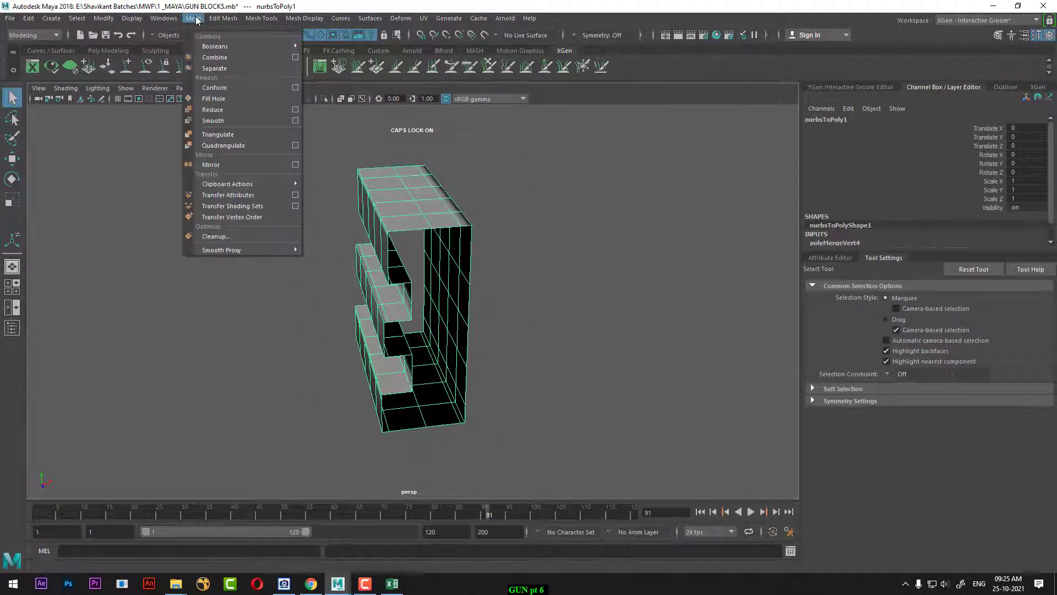
click(295, 164)
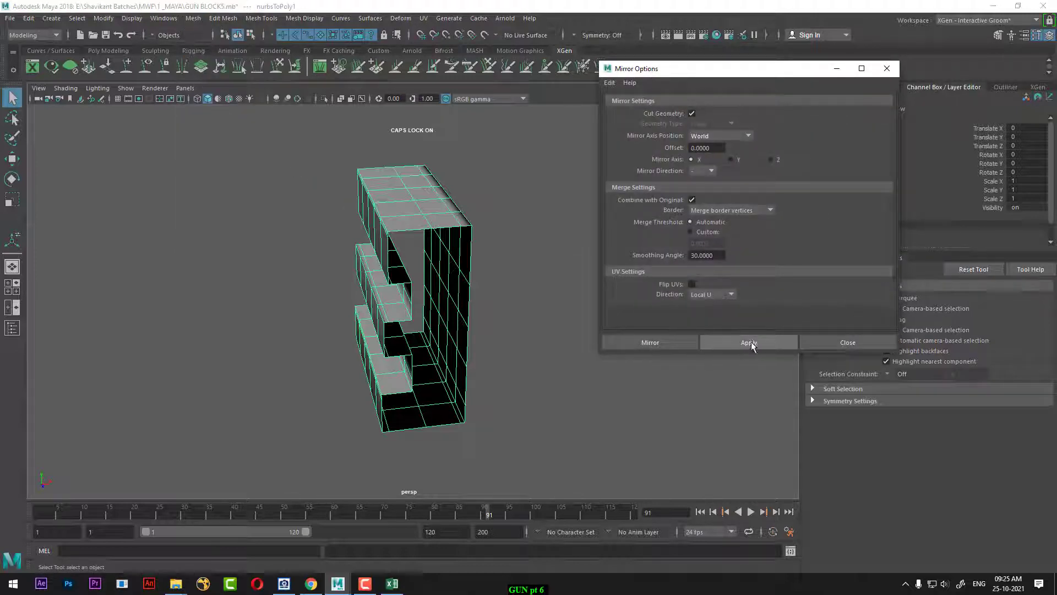
click(751, 342)
alt+drag(473, 341, 540, 335)
key(ctrl+z)
- Try to mirror the block across the world Y axis and then across the world Z axis
click(732, 158)
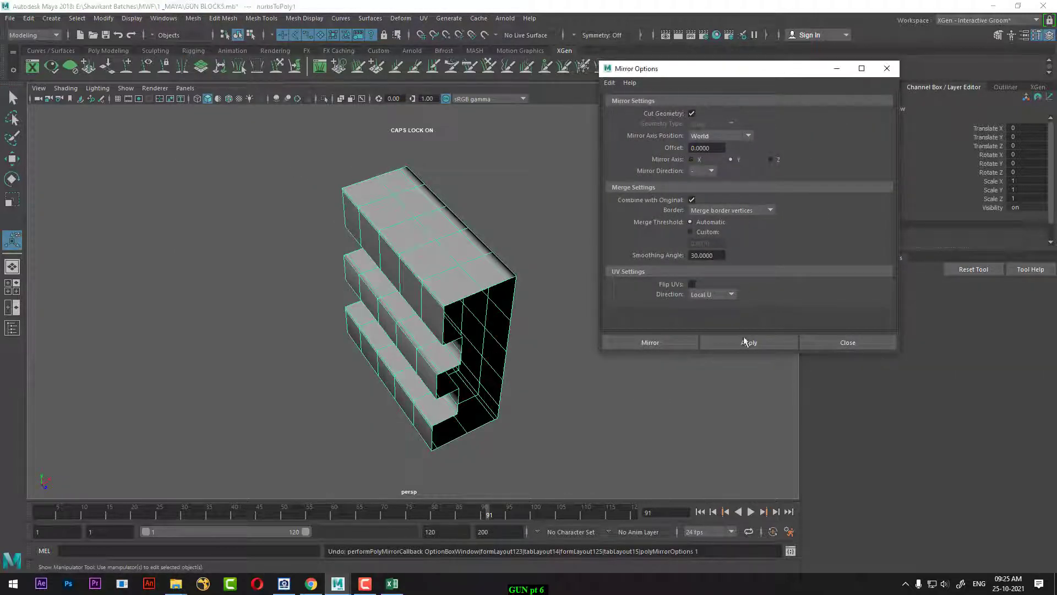
click(747, 342)
click(771, 159)
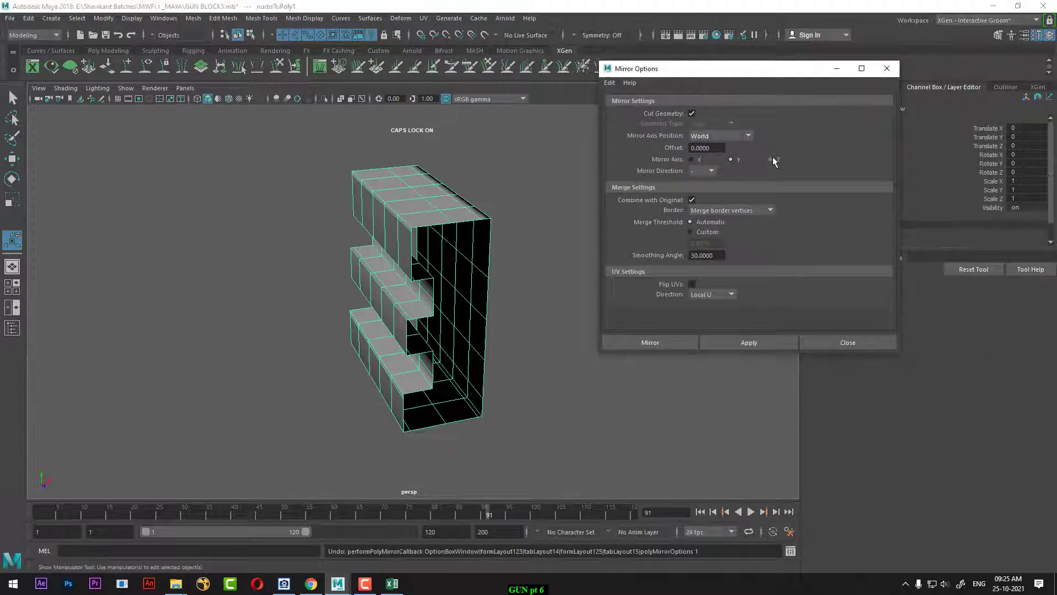
click(748, 343)
scroll(437, 335, down, 4)
alt+drag(437, 335, 390, 250)
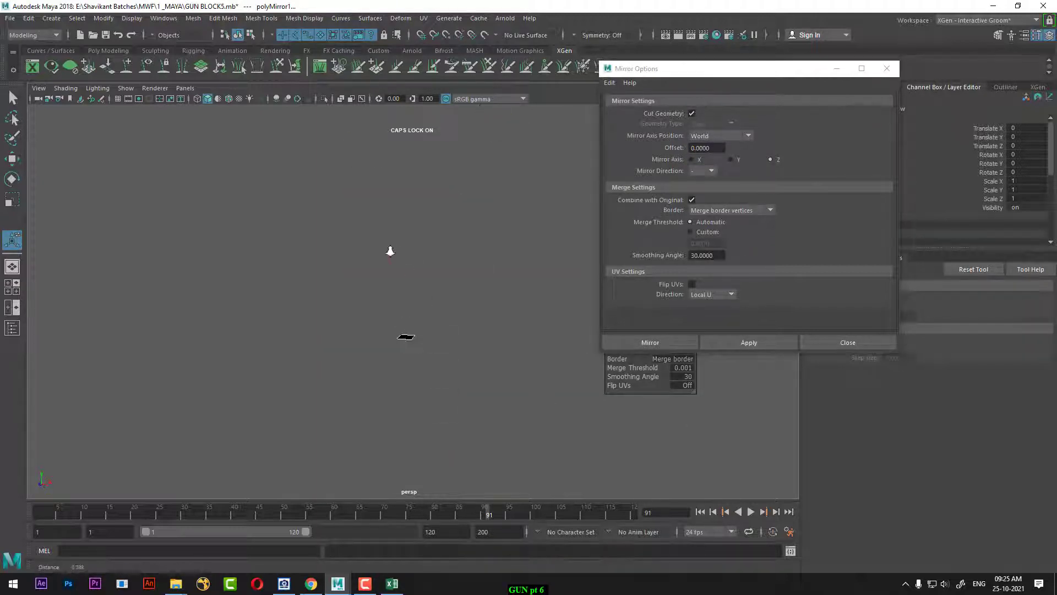
alt+middle_drag(389, 250, 422, 339)
scroll(422, 339, up, 2)
alt+drag(422, 339, 522, 408)
- Try to mirror the block across the world Y axis again and shift the mirror plane vertically
click(730, 159)
click(747, 343)
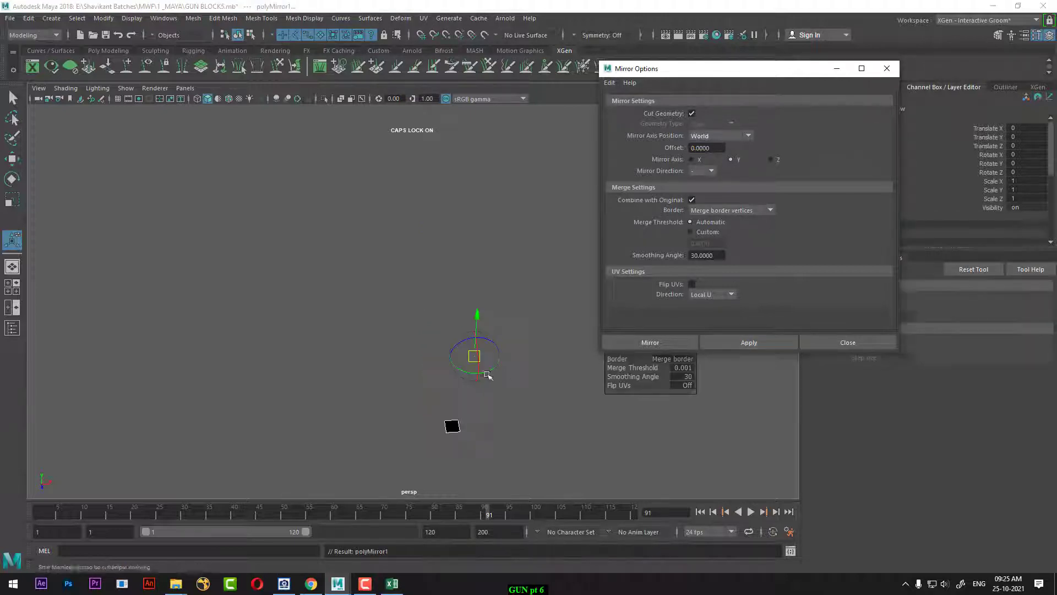
alt+drag(439, 367, 463, 379)
drag(404, 340, 411, 306)
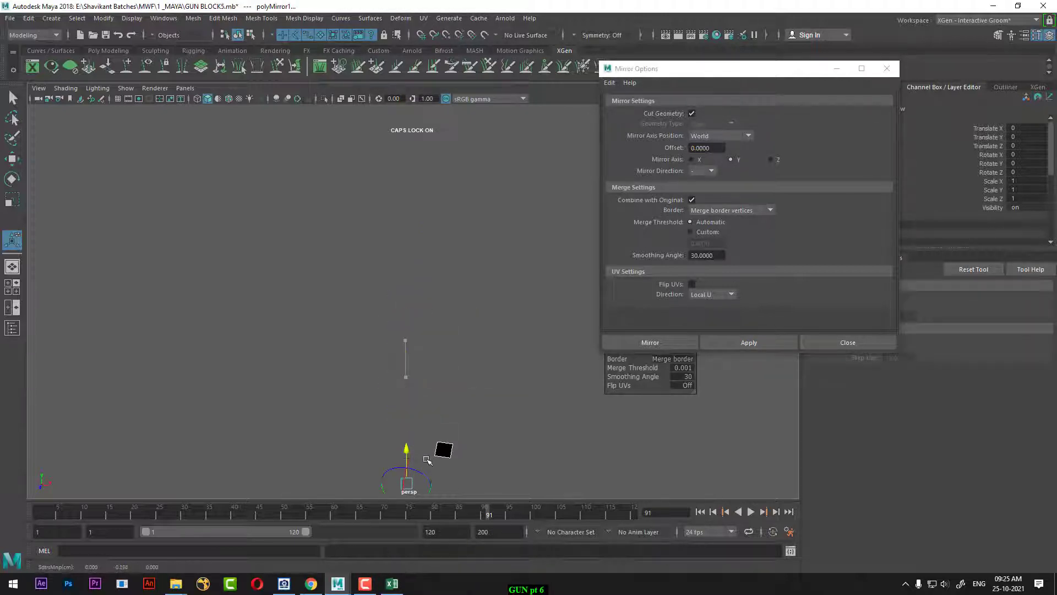
drag(426, 459, 428, 460)
key(ctrl+z)
alt+right_drag(513, 352, 591, 357)
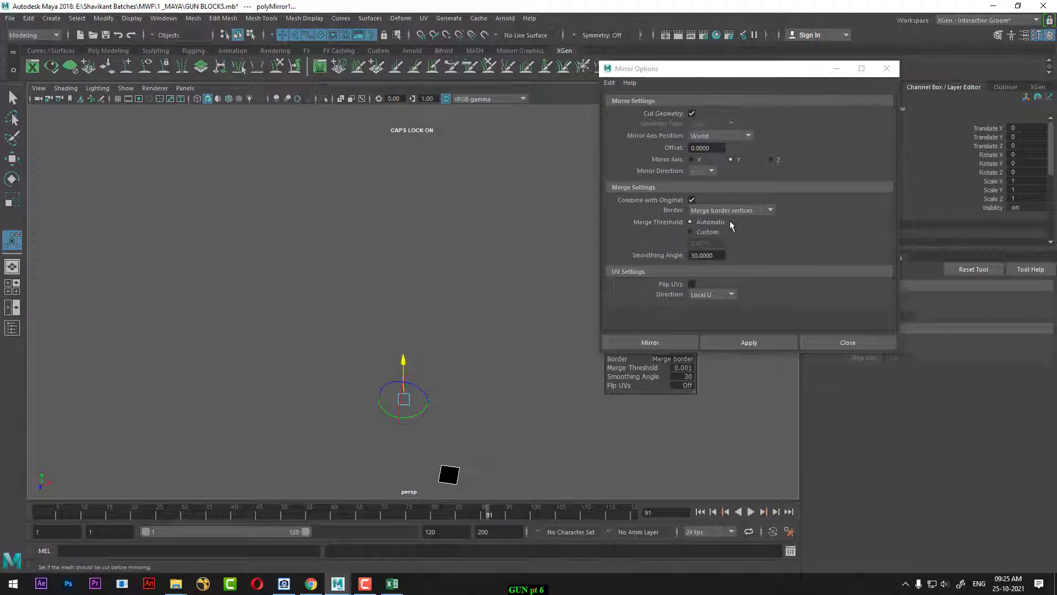
key(ctrl+z)
alt+drag(505, 388, 632, 318)
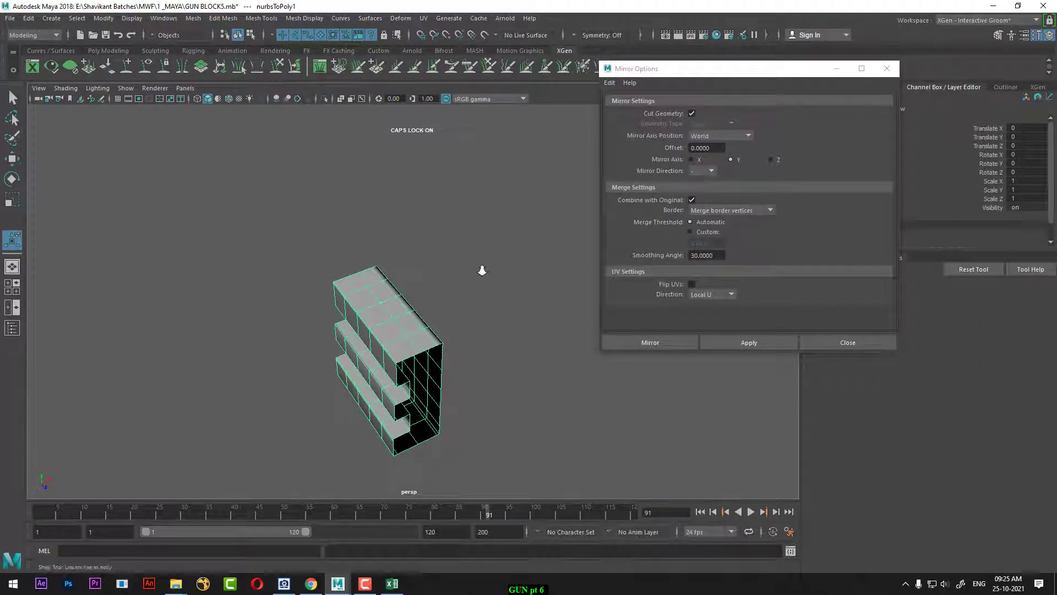
- Try baking the block's pivot and mirroring the block across the world Y axis
alt+drag(481, 266, 496, 286)
key(w)
alt+drag(484, 384, 498, 361)
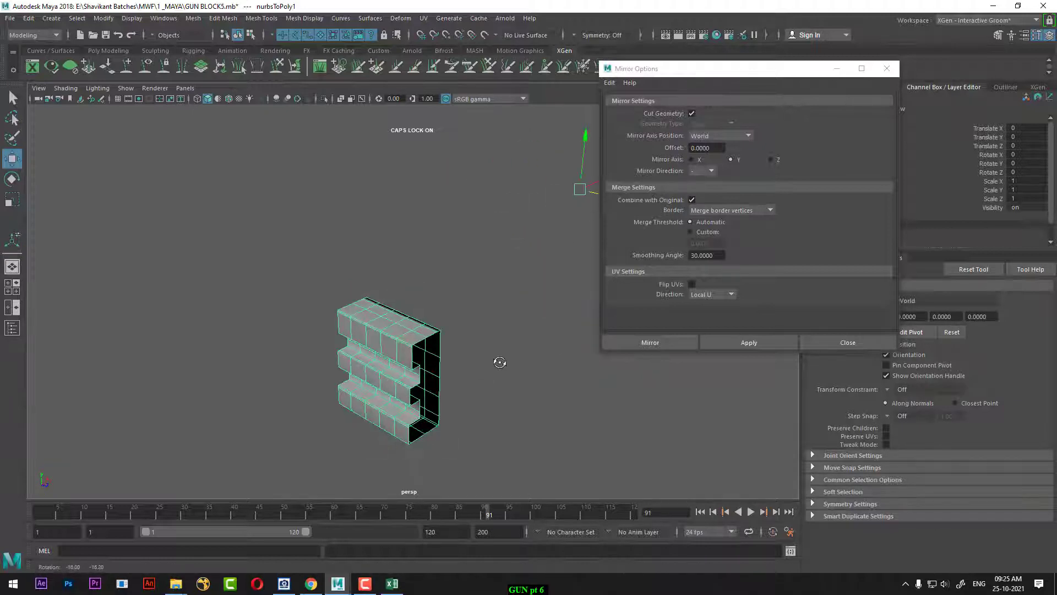
click(113, 20)
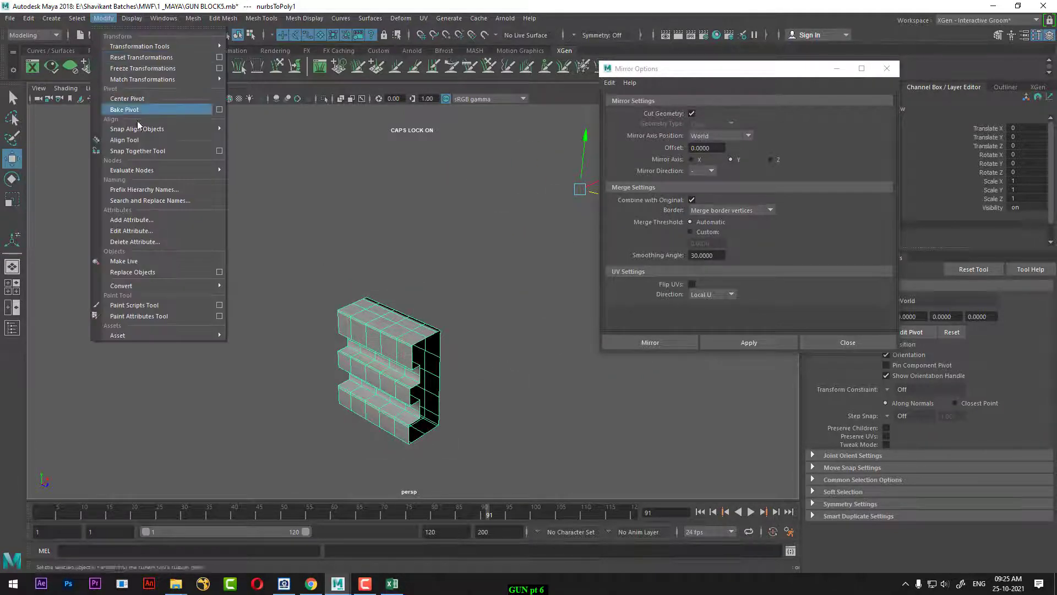
click(129, 109)
click(748, 342)
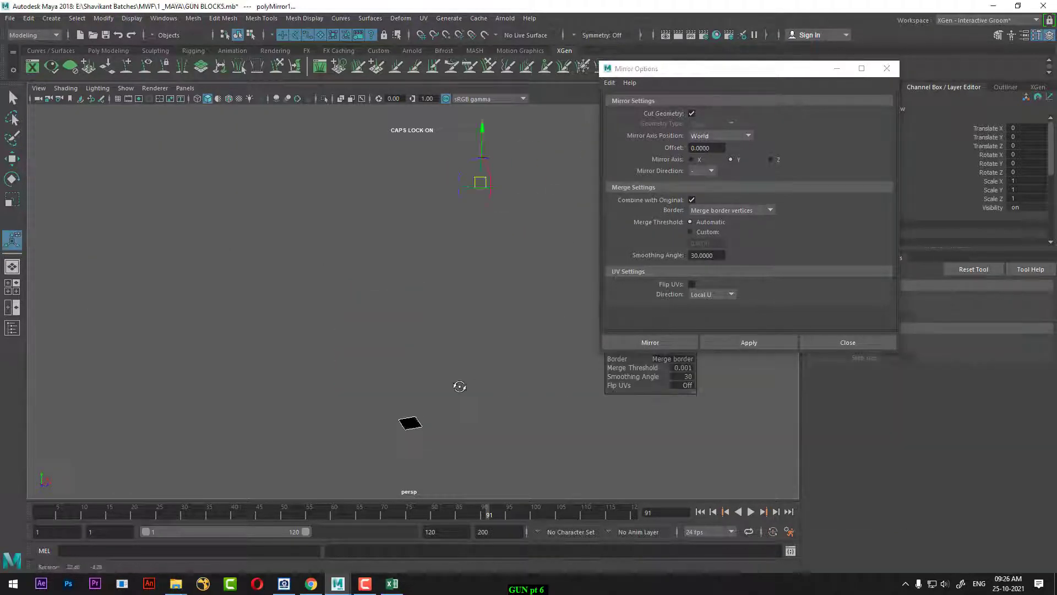
key(ctrl+z)
- Try to mirror the block across the world X axis and shift the mirror plane away from it
alt+drag(487, 359, 442, 402)
click(698, 159)
alt+drag(429, 359, 392, 376)
key(w)
alt+drag(477, 363, 436, 363)
click(757, 342)
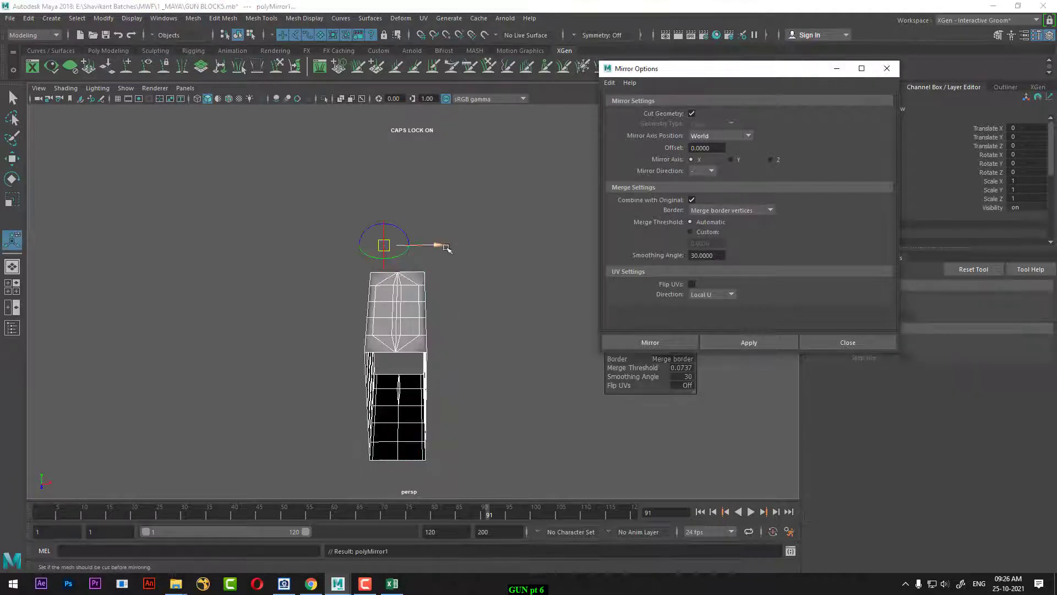
drag(446, 247, 311, 273)
scroll(386, 292, up, 2)
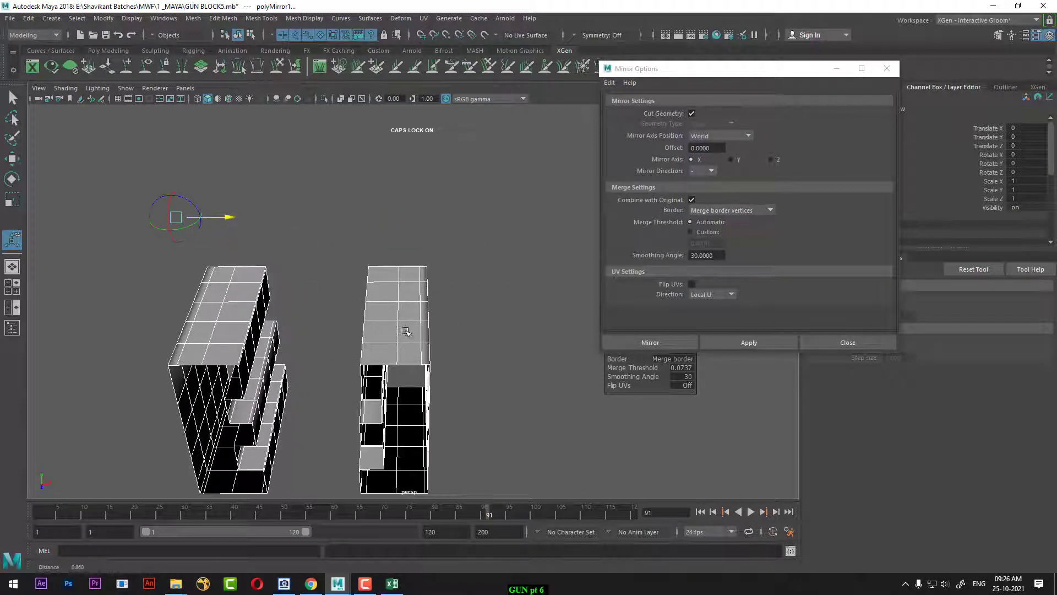
key(ctrl+z)
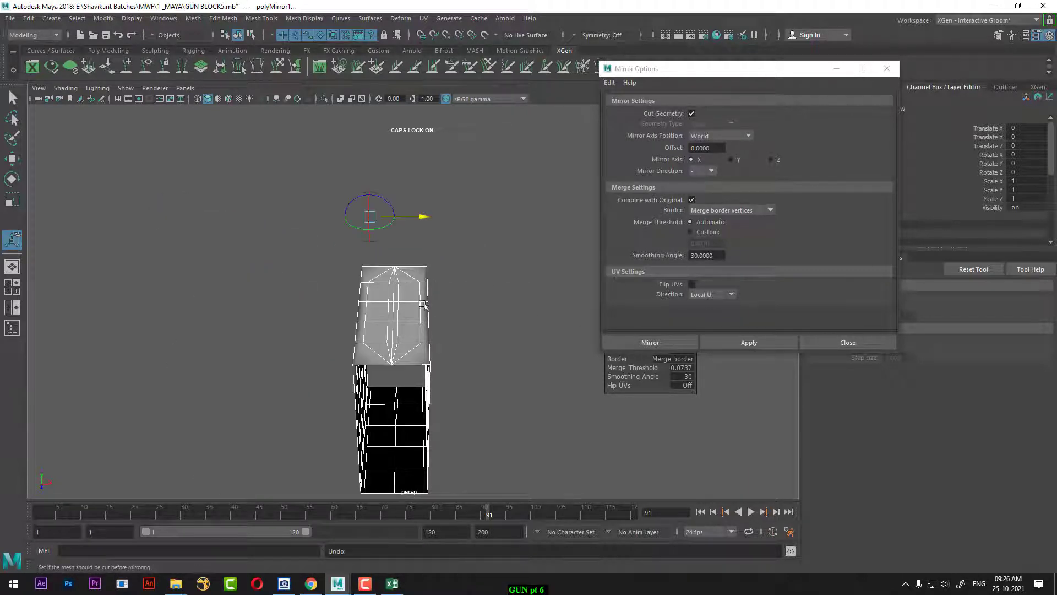
key(ctrl+z)
- Mirror the block across the world X axis with cut geometry, positive direction and an offset of 0.03
alt+drag(458, 354, 418, 312)
key(w)
key(d)
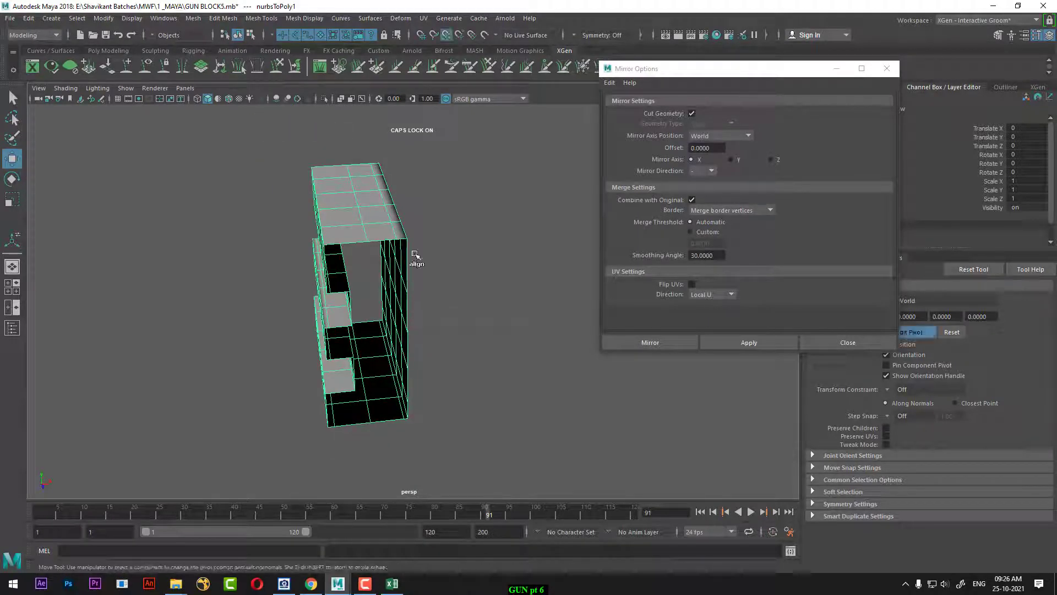
click(750, 347)
drag(779, 78, 982, 94)
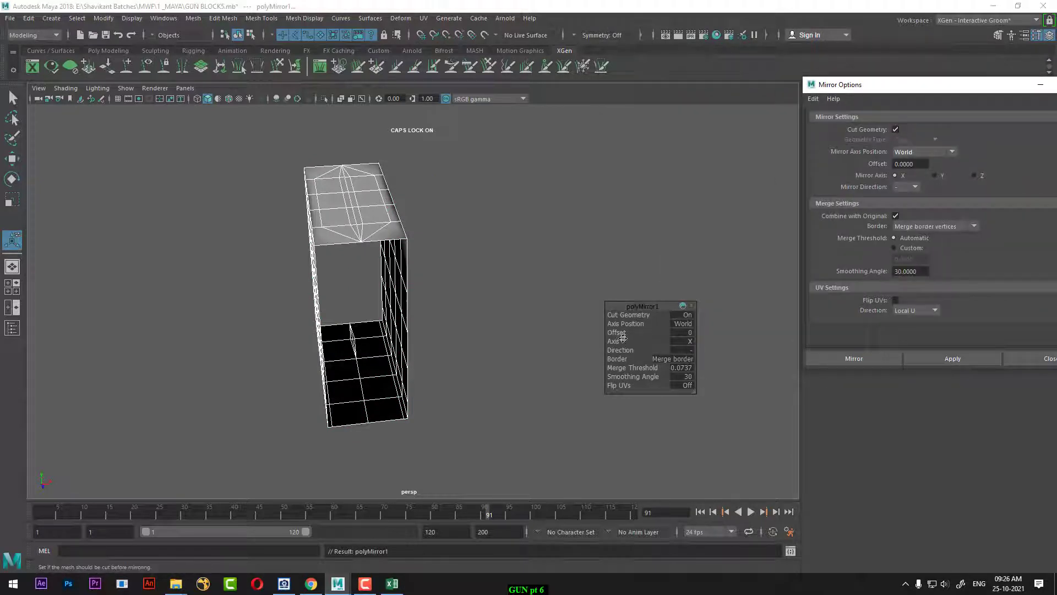
drag(621, 333, 621, 333)
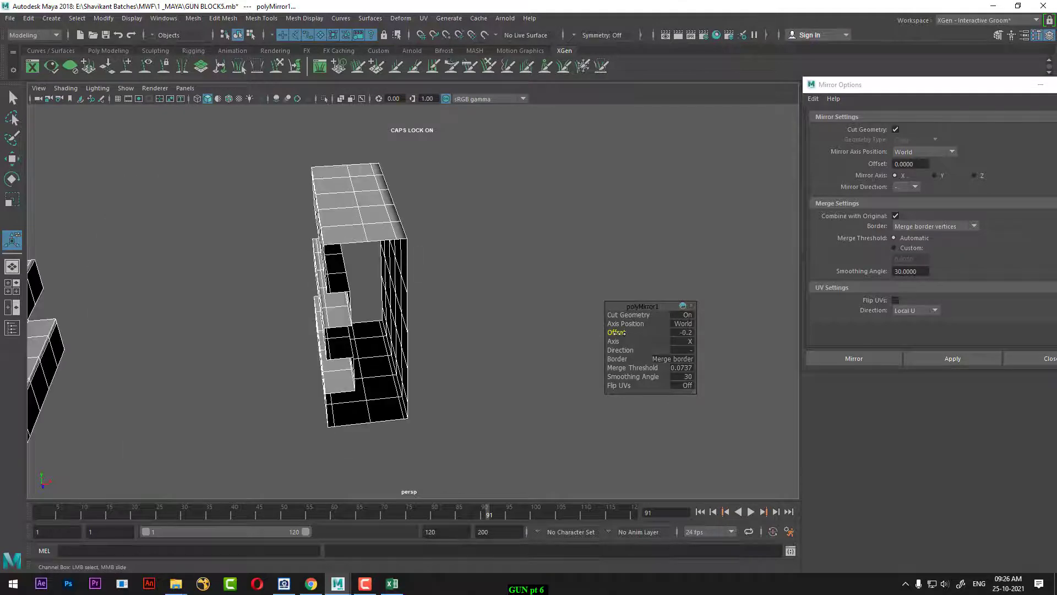
click(689, 342)
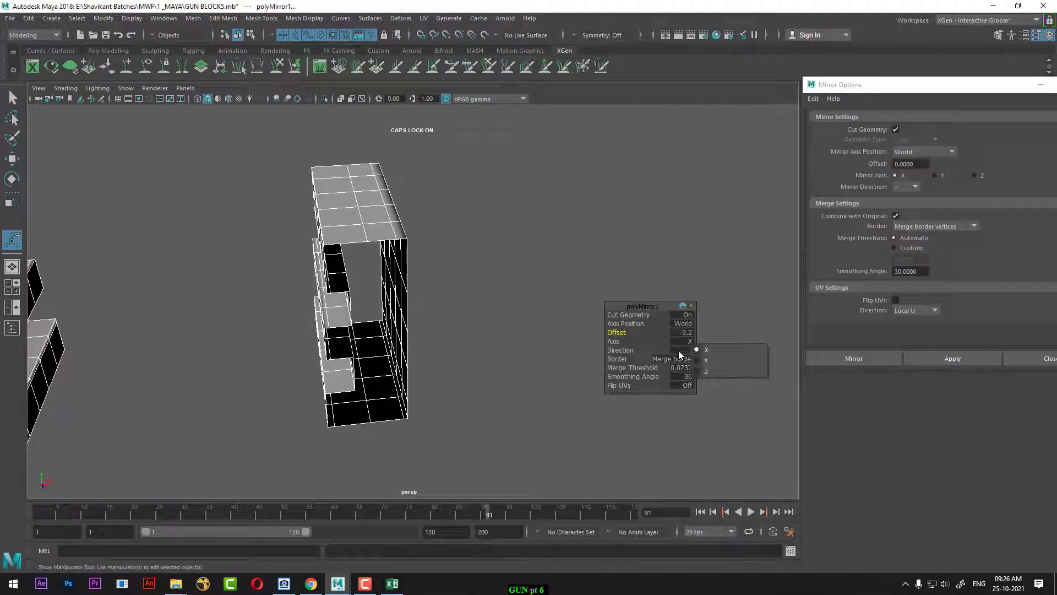
click(678, 350)
click(707, 362)
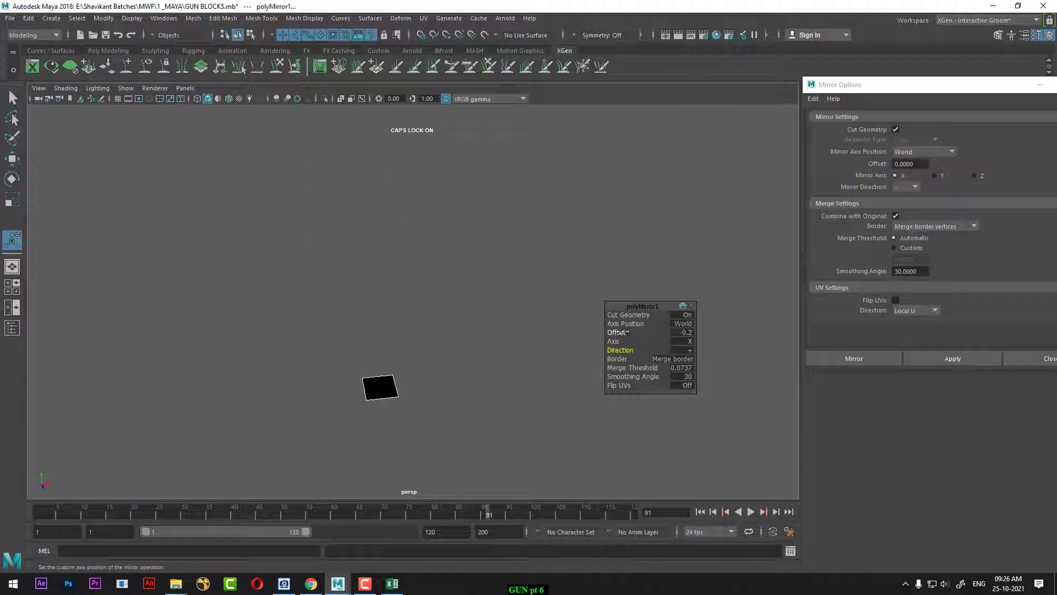
drag(625, 332, 636, 331)
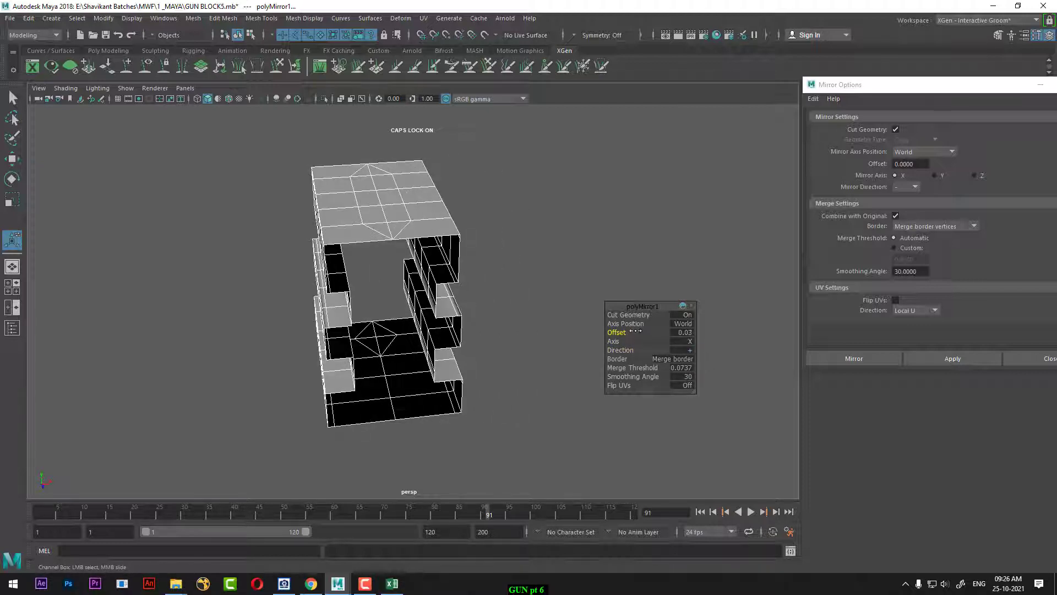
- Set the mirror's merge threshold to 0 to clean up the pinched edges along the block's centre line
alt+drag(488, 351, 503, 374)
alt+right_drag(503, 373, 648, 377)
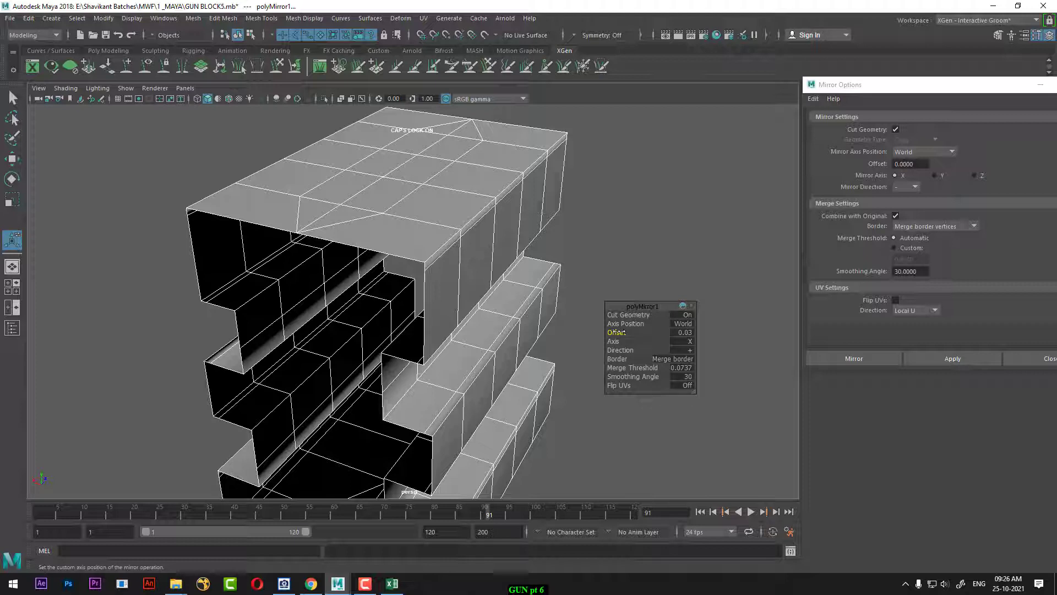
drag(617, 333, 618, 332)
alt+right_drag(477, 361, 389, 295)
alt+drag(389, 295, 455, 340)
alt+middle_drag(455, 340, 433, 284)
alt+drag(433, 284, 442, 295)
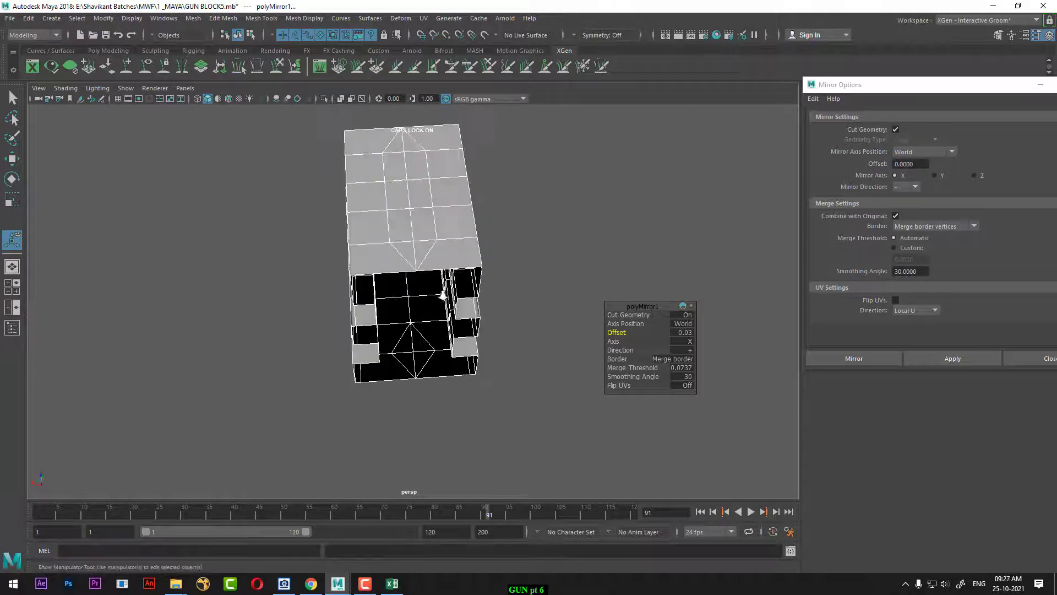
alt+right_drag(443, 296, 500, 334)
alt+drag(499, 334, 463, 331)
alt+right_drag(462, 330, 545, 360)
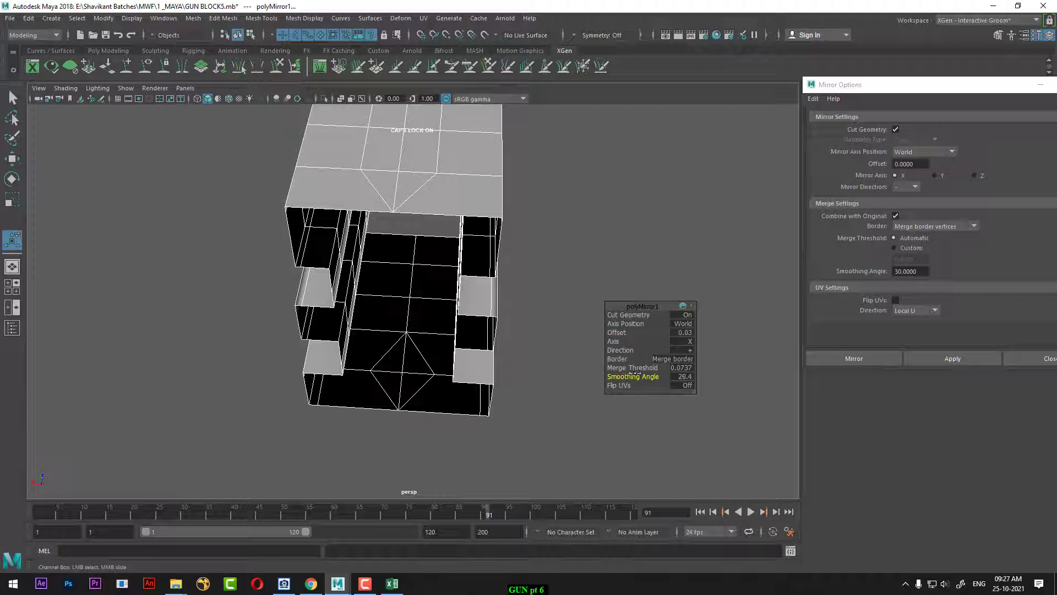
drag(635, 368, 621, 369)
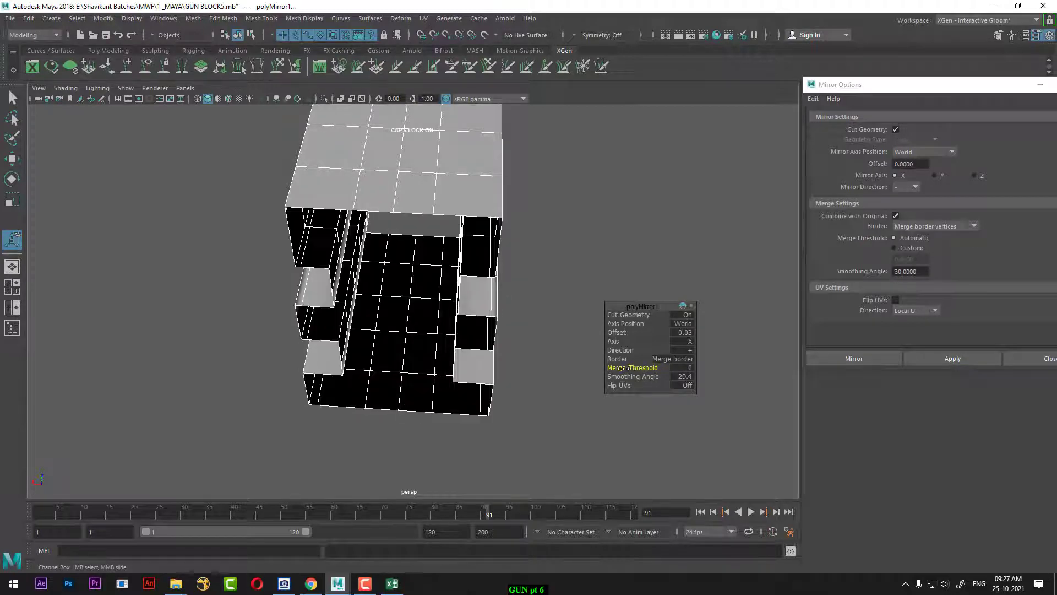
- Leave the mirror manipulator, return to object mode and select the mirrored block
mouse_move(440, 368)
alt+mouse_down()
mouse_move(420, 368)
mouse_move(503, 352)
mouse_move(508, 374)
mouse_move(457, 366)
alt+mouse_up()
key(w)
alt+middle_drag(458, 367, 491, 452)
alt+right_drag(529, 358, 523, 306)
alt+drag(524, 305, 445, 295)
right_drag(444, 268, 553, 229)
click(552, 230)
click(399, 293)
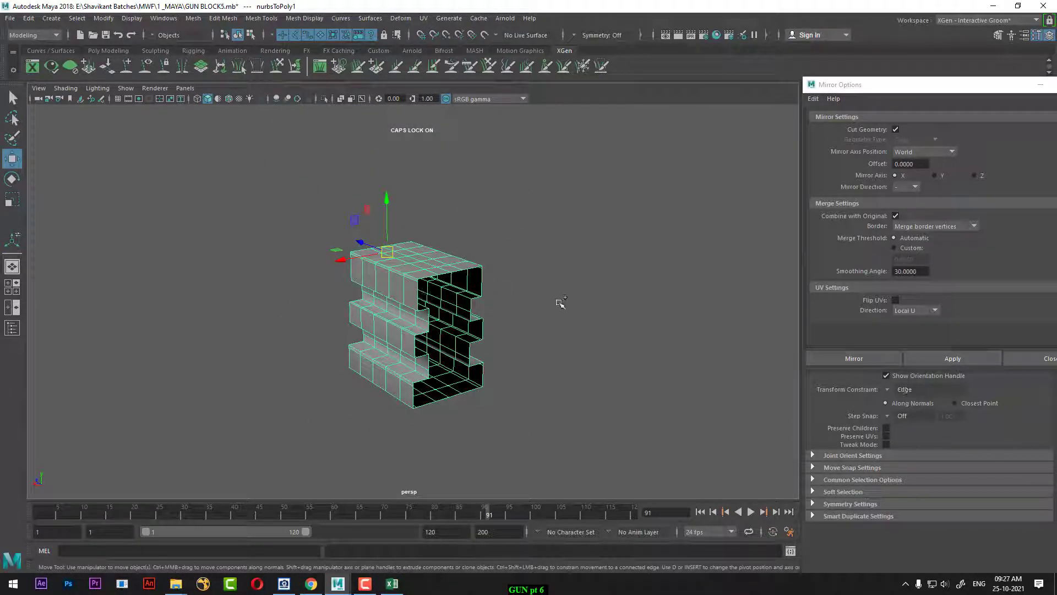
- Reveal the last hidden original surface overlapping the mirrored block and clear it away, leaving the polygon block selected
key(ctrl+shift+h)
alt+drag(534, 334, 515, 335)
alt+right_drag(516, 334, 545, 366)
alt+drag(545, 366, 590, 345)
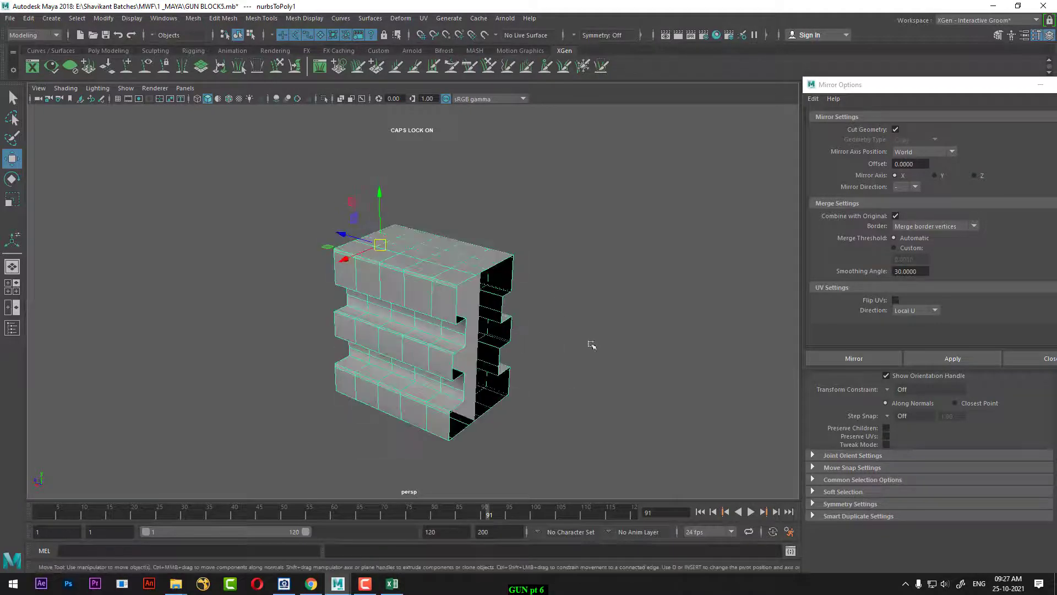
click(590, 344)
click(476, 293)
alt+drag(475, 294, 519, 298)
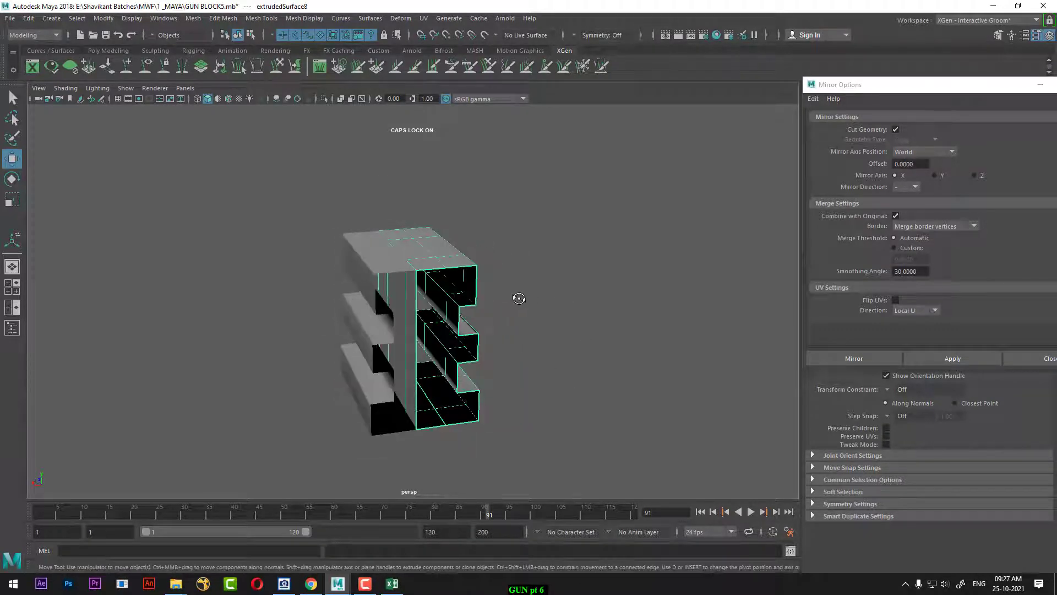
click(518, 298)
click(472, 308)
alt+drag(474, 331, 576, 356)
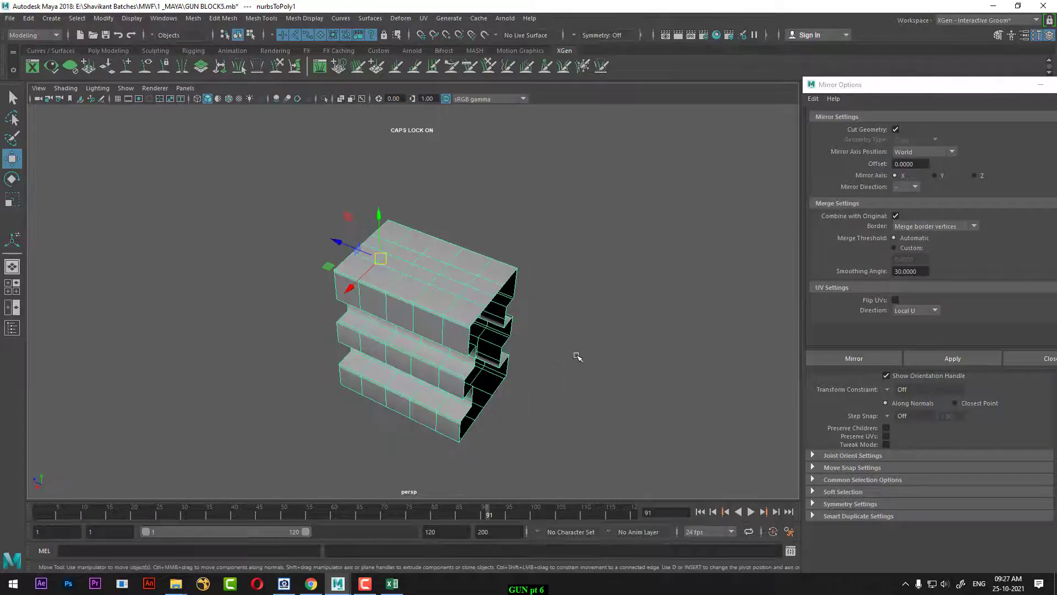
- Show all hidden objects and isolate the slotted block together with the gun body and the curved grip
click(131, 18)
mouse_move(157, 88)
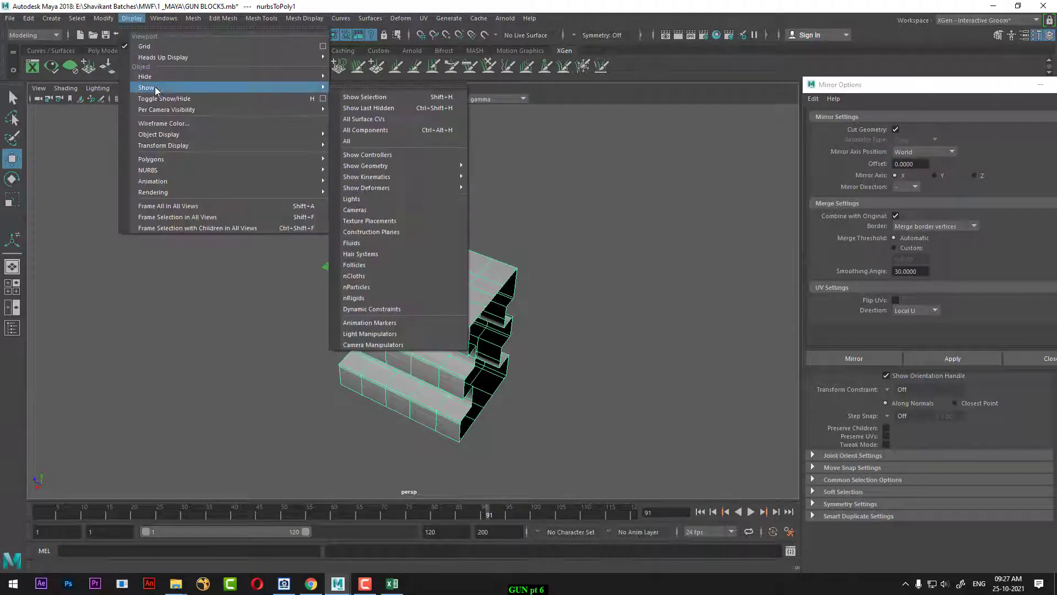
click(353, 142)
alt+drag(552, 269, 526, 295)
shift+click(525, 295)
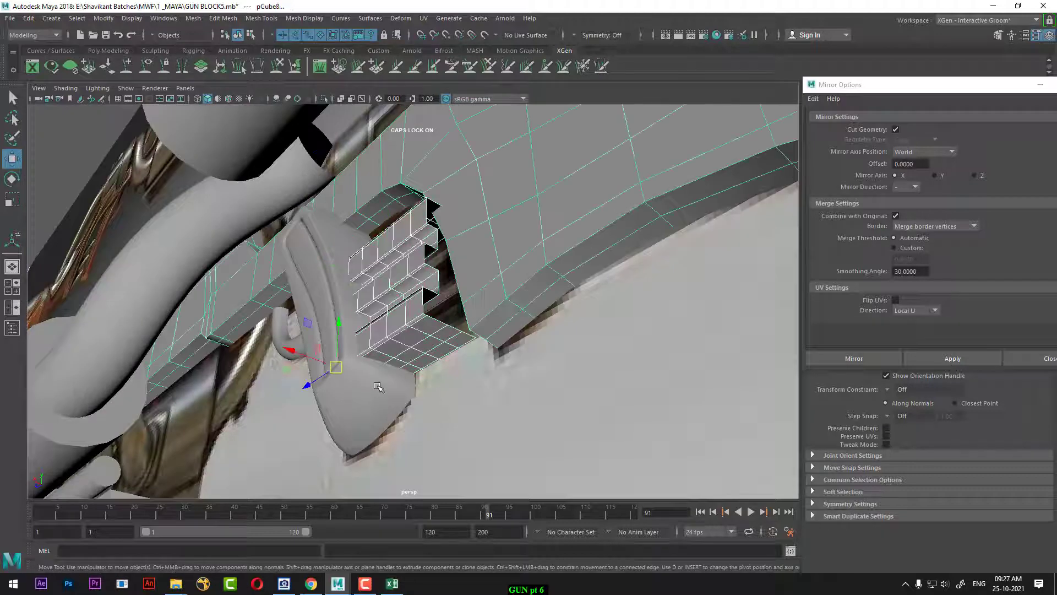
shift+click(378, 387)
key(alt+h)
- Select the slotted block and move it along X to centre it behind the grip
alt+drag(413, 384, 588, 275)
click(485, 287)
click(423, 272)
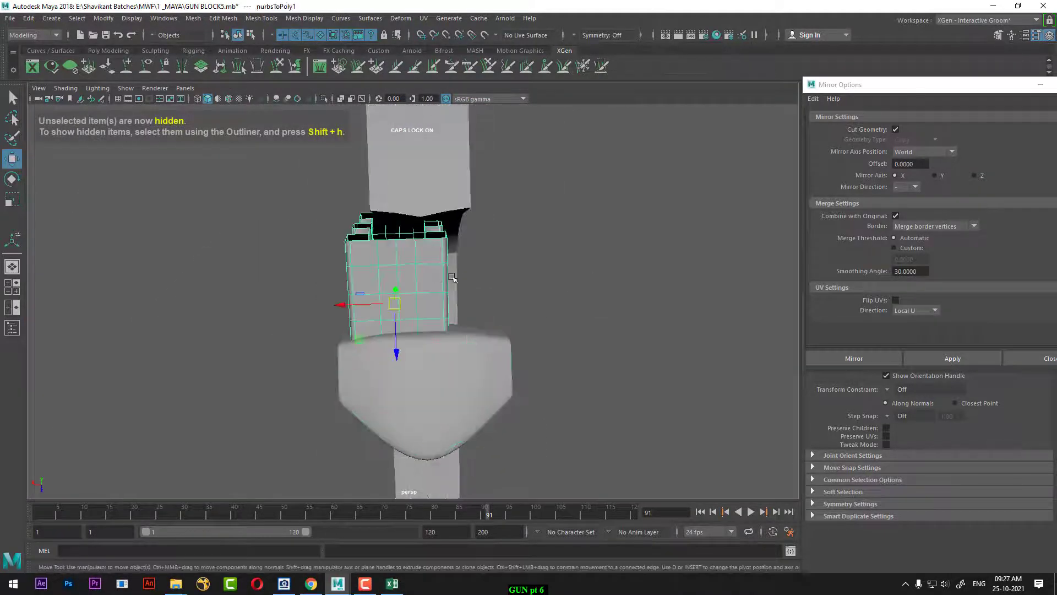
drag(341, 303, 370, 307)
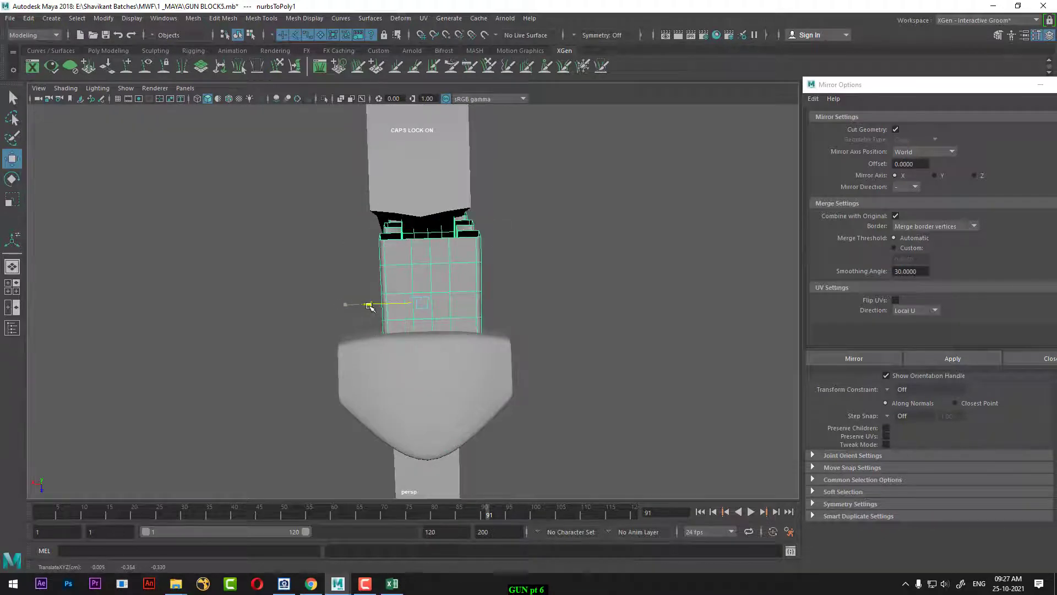
- Fine-tune the block's X position against the body in orthographic wireframe view, and return to the textured perspective view
alt+drag(504, 295, 598, 370)
key(space)
drag(610, 278, 513, 286)
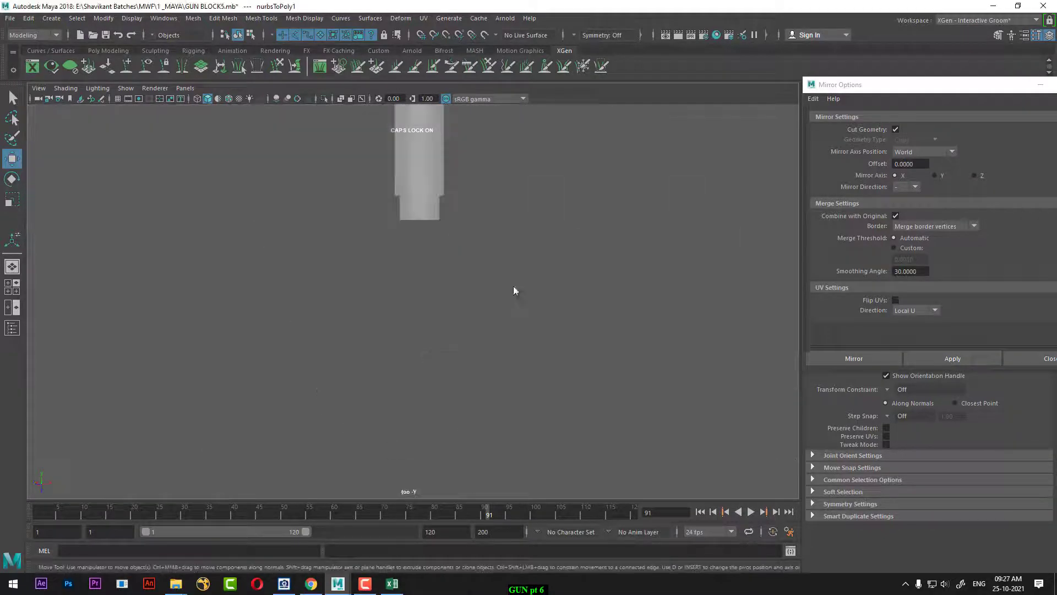
key(f)
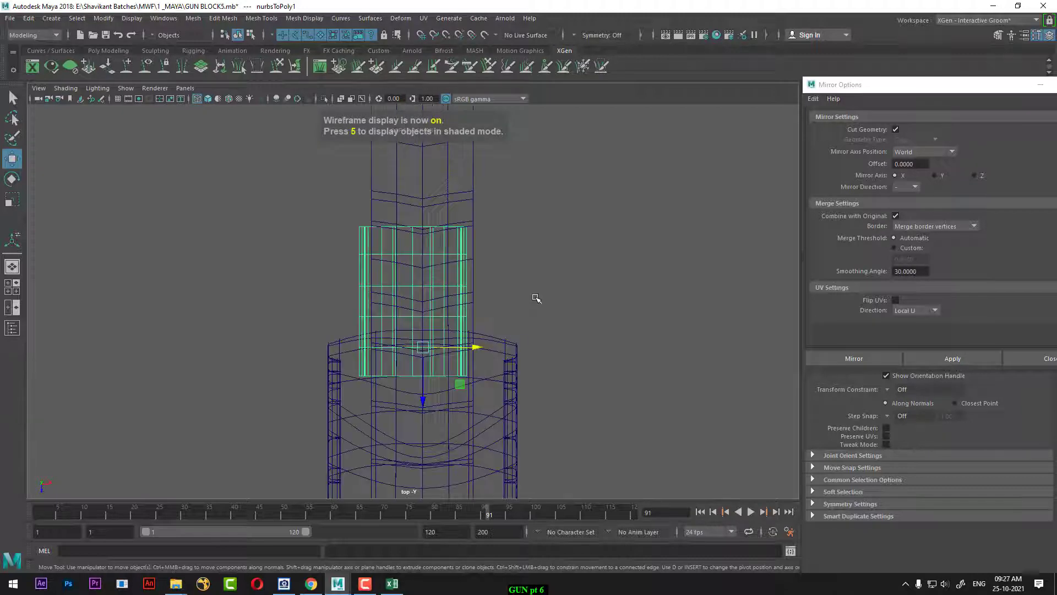
scroll(520, 319, up, 1)
drag(478, 352, 487, 354)
key(Caps_Lock)
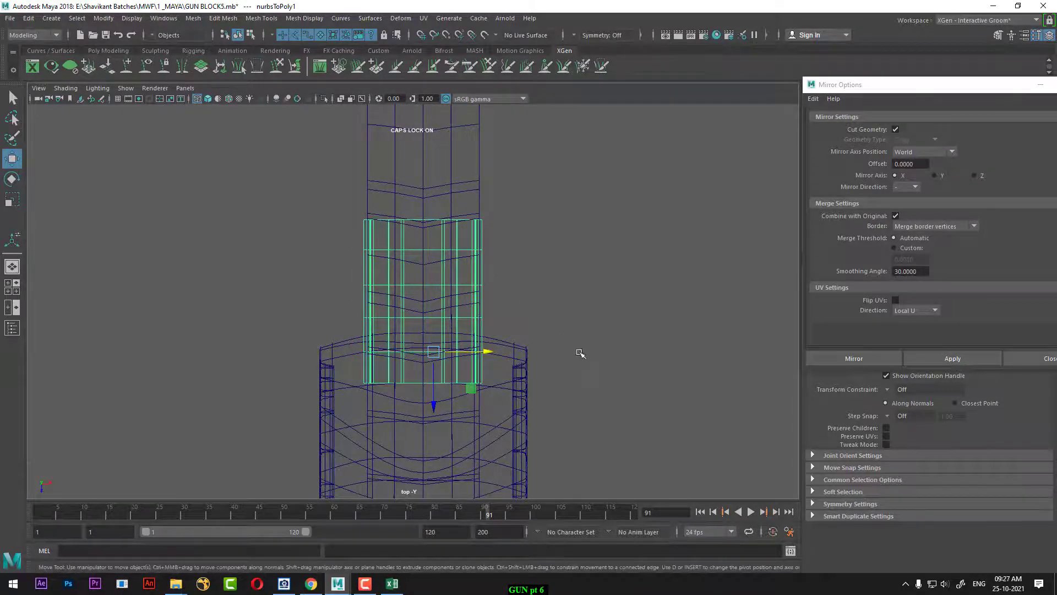
key(space)
mouse_move(580, 351)
mouse_down()
mouse_move(593, 302)
mouse_move(605, 301)
mouse_up()
key(5)
key(6)
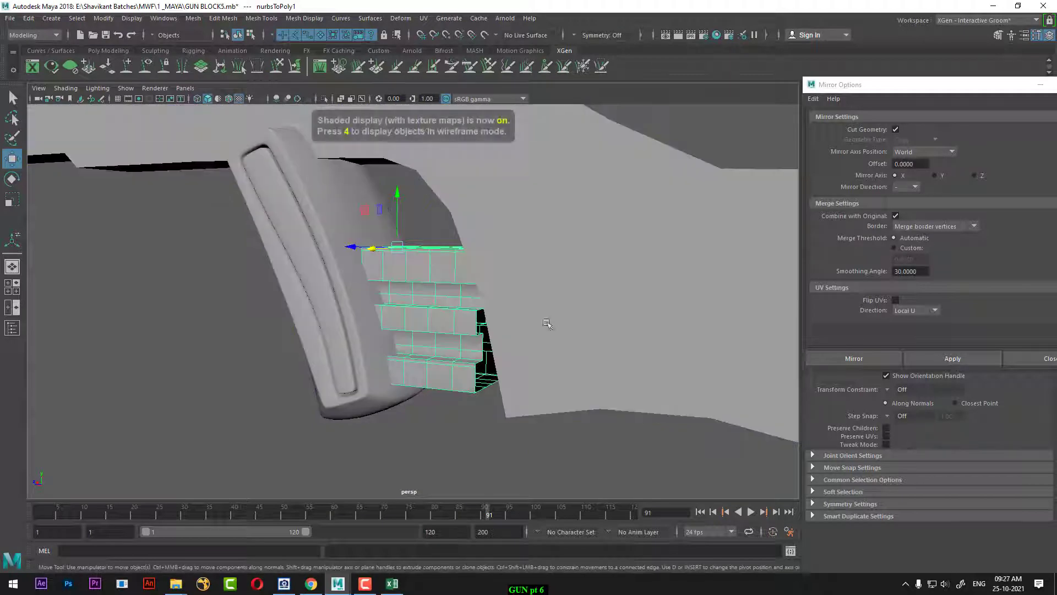
- Create a lattice with 2 × 2 × 2 divisions around the slotted block and unhide the last hidden objects
mouse_move(543, 323)
alt+mouse_down()
mouse_move(576, 332)
mouse_move(538, 354)
mouse_move(435, 329)
mouse_move(532, 324)
alt+mouse_up()
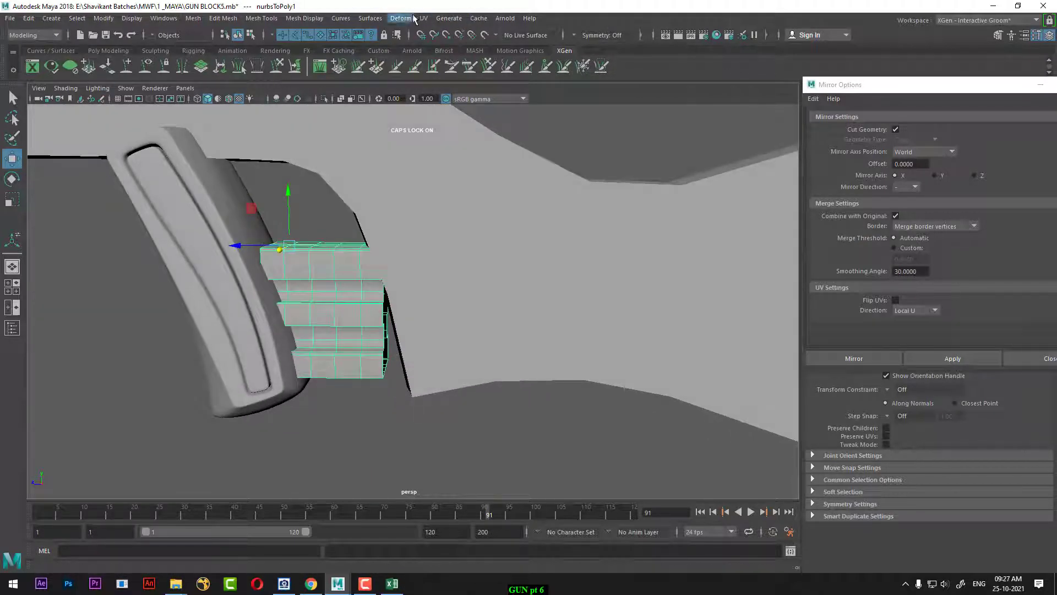
click(379, 18)
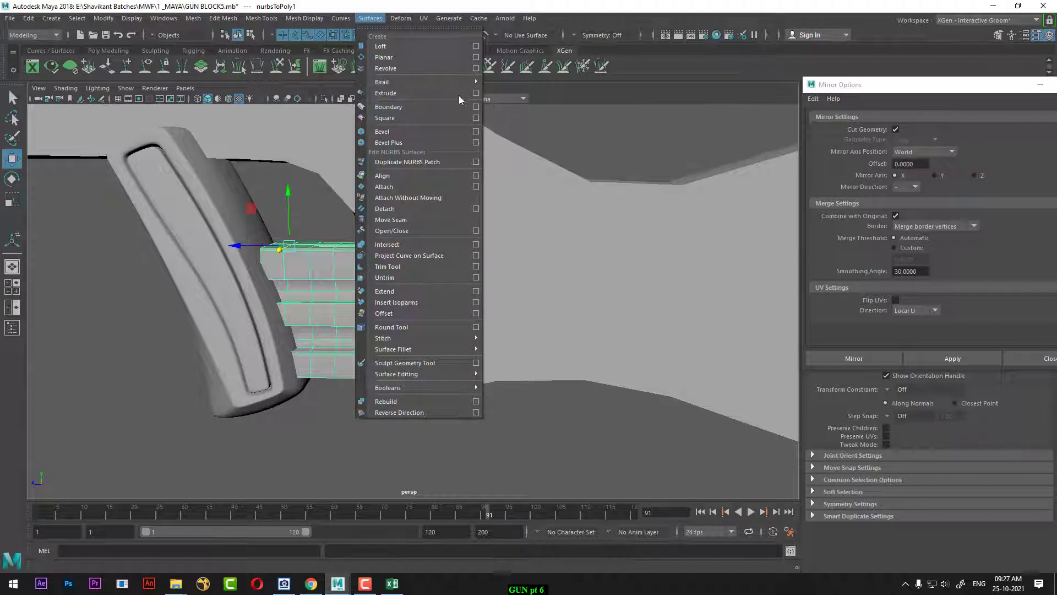
mouse_move(440, 81)
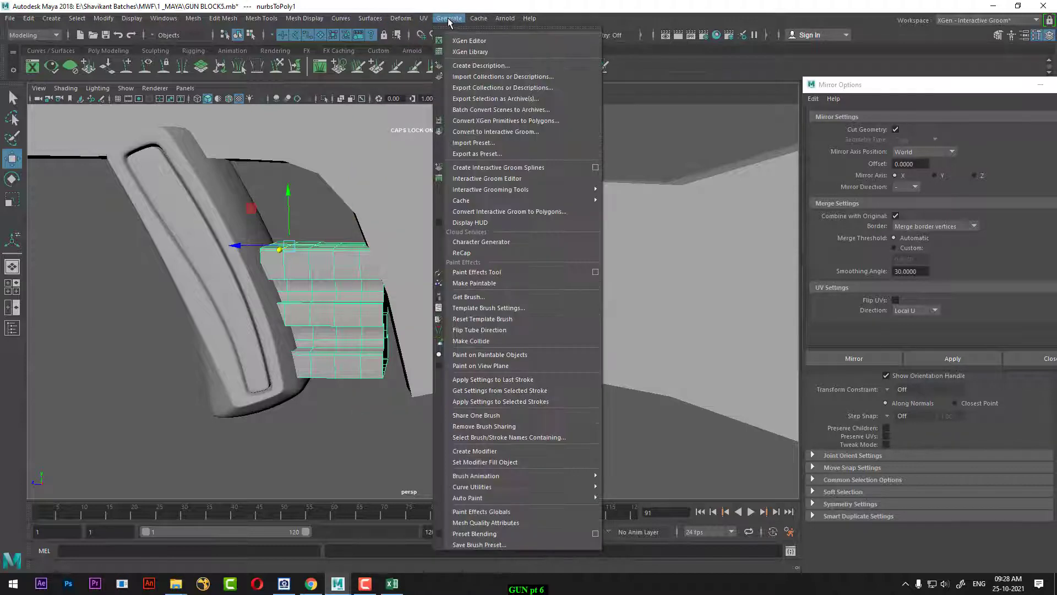
mouse_move(401, 18)
click(520, 101)
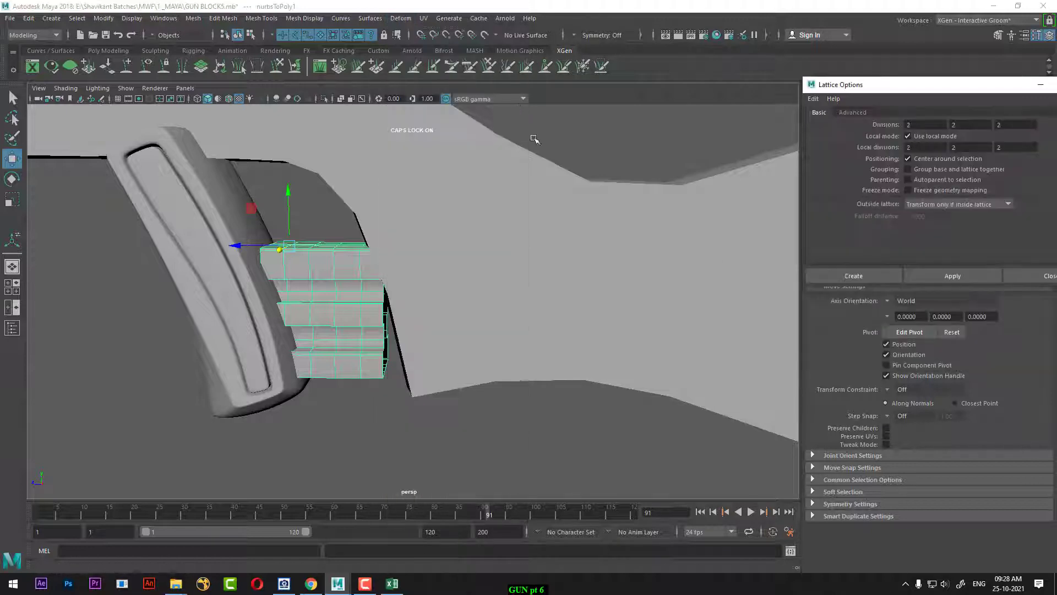
click(853, 276)
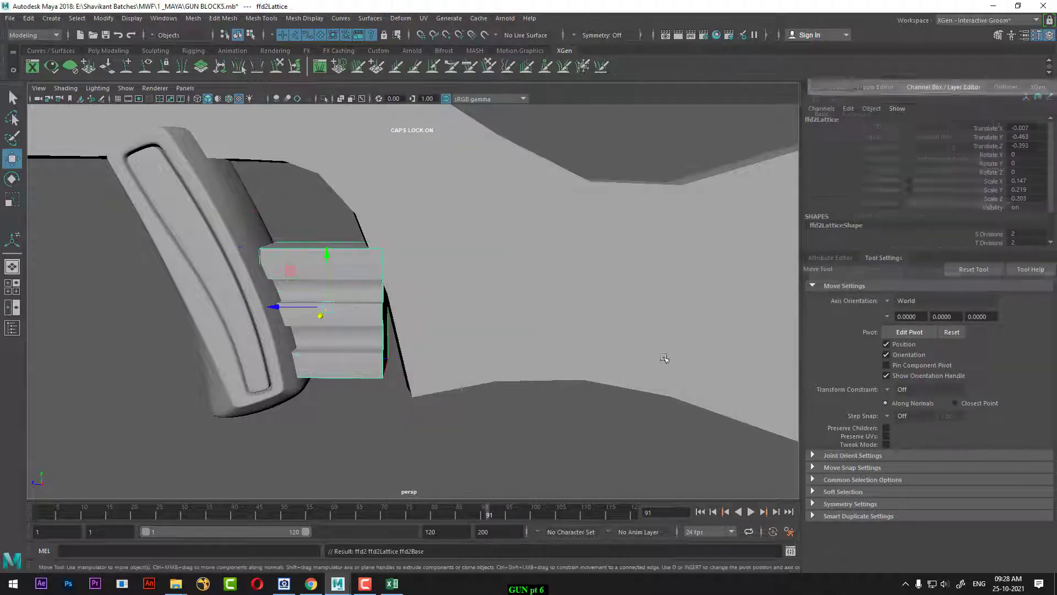
alt+drag(664, 356, 482, 329)
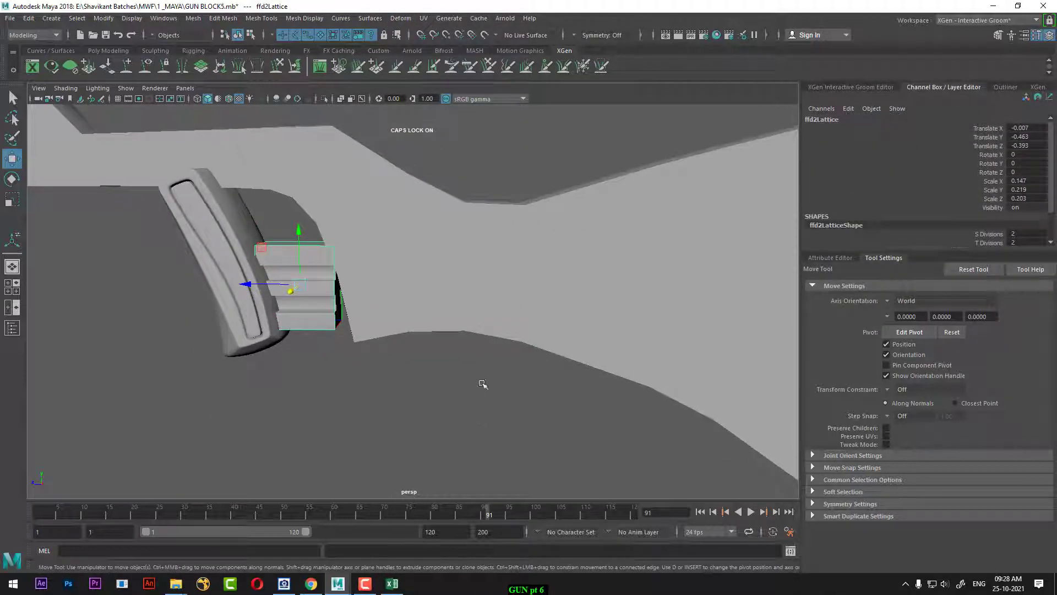
key(ctrl+shift+h)
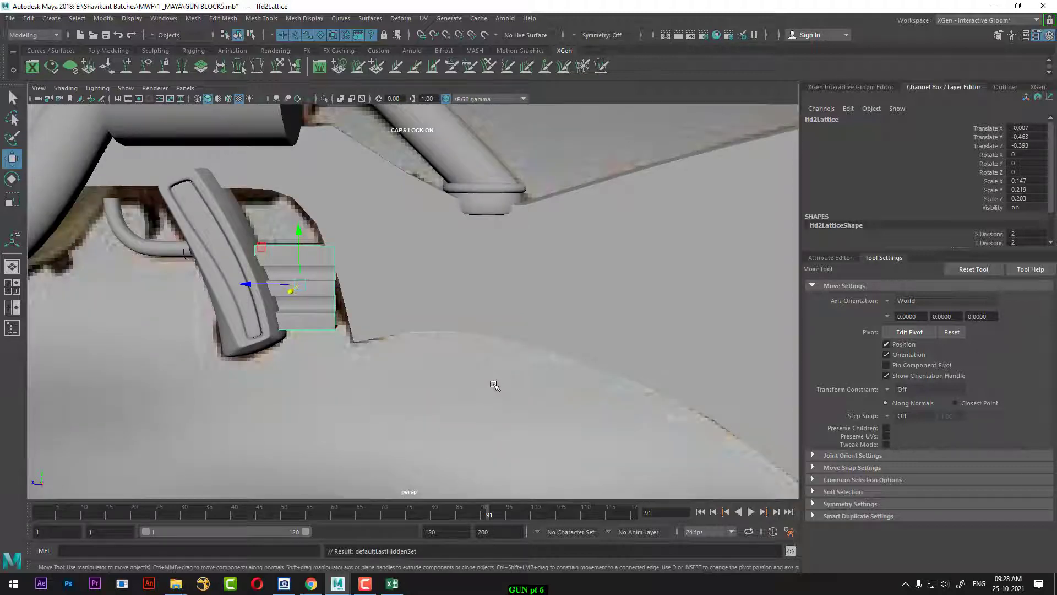
- Move the lattice's lower rear points backward in side view so the slotted block's back edge follows the slanted body
key(space)
drag(495, 386, 550, 384)
scroll(548, 380, up, 3)
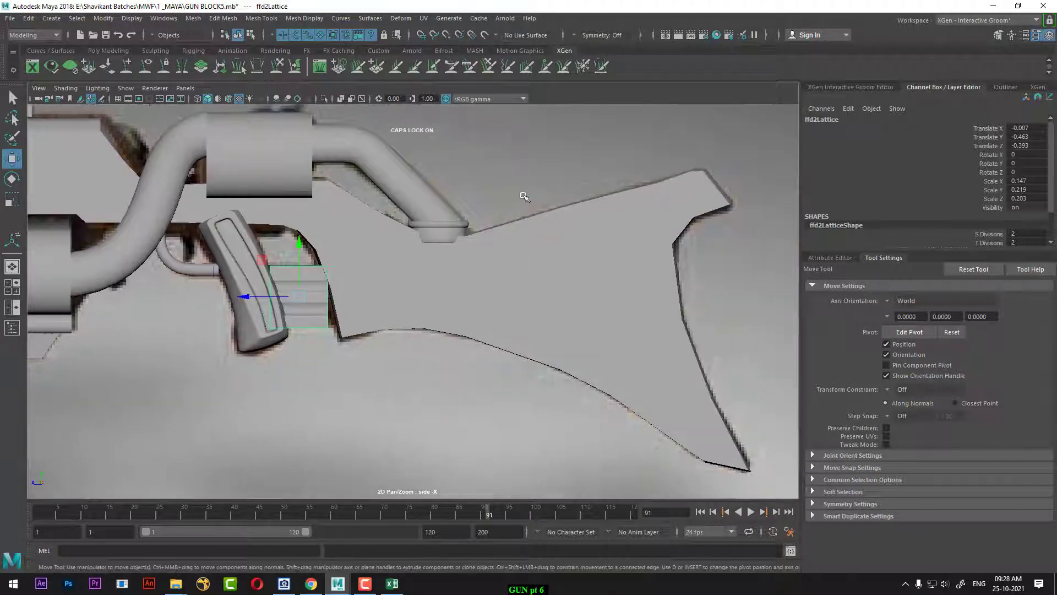
right_click(534, 161)
click(535, 130)
scroll(352, 271, up, 2)
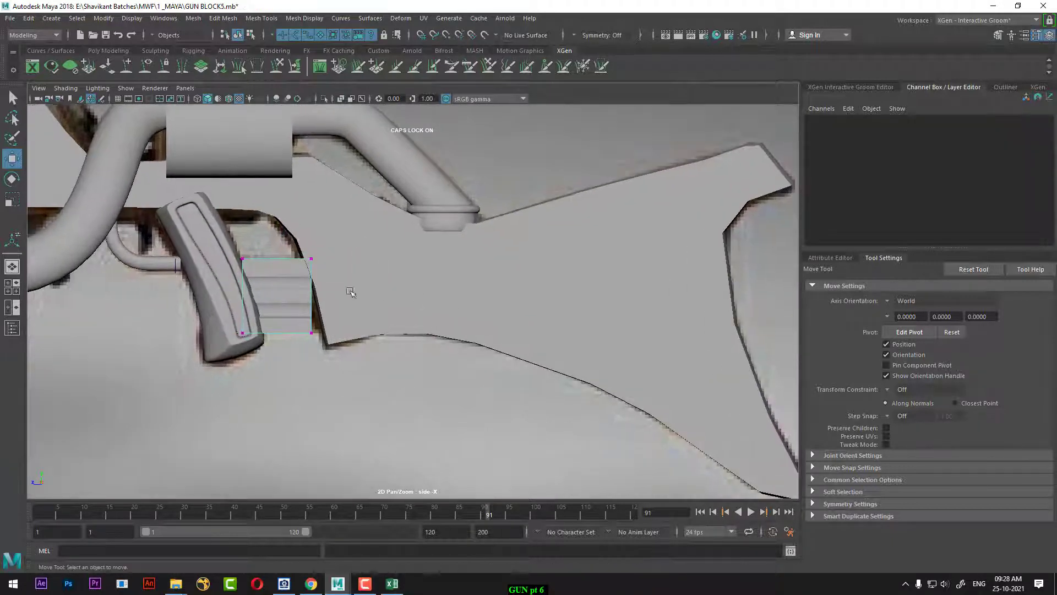
drag(287, 371, 287, 371)
scroll(389, 361, up, 2)
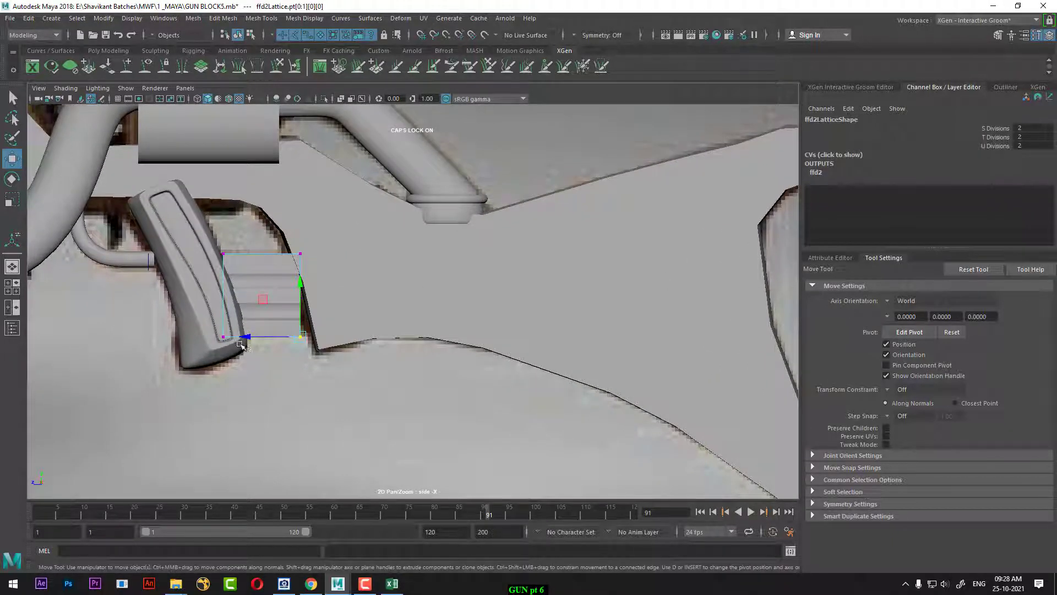
drag(248, 336, 264, 338)
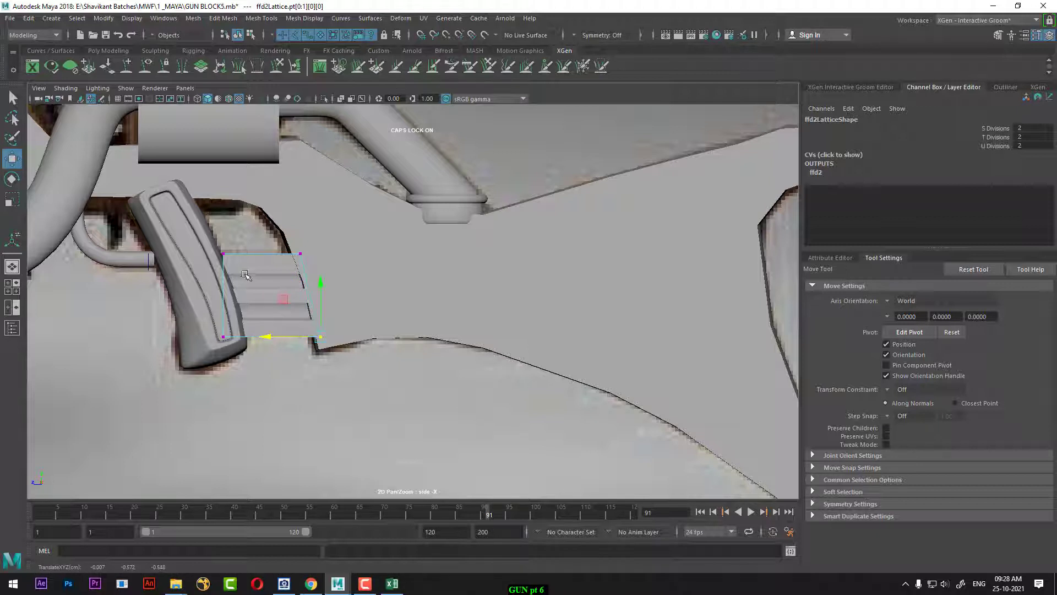
drag(245, 243, 170, 254)
alt+drag(326, 331, 392, 286)
right_drag(380, 267, 458, 209)
alt+drag(458, 209, 345, 330)
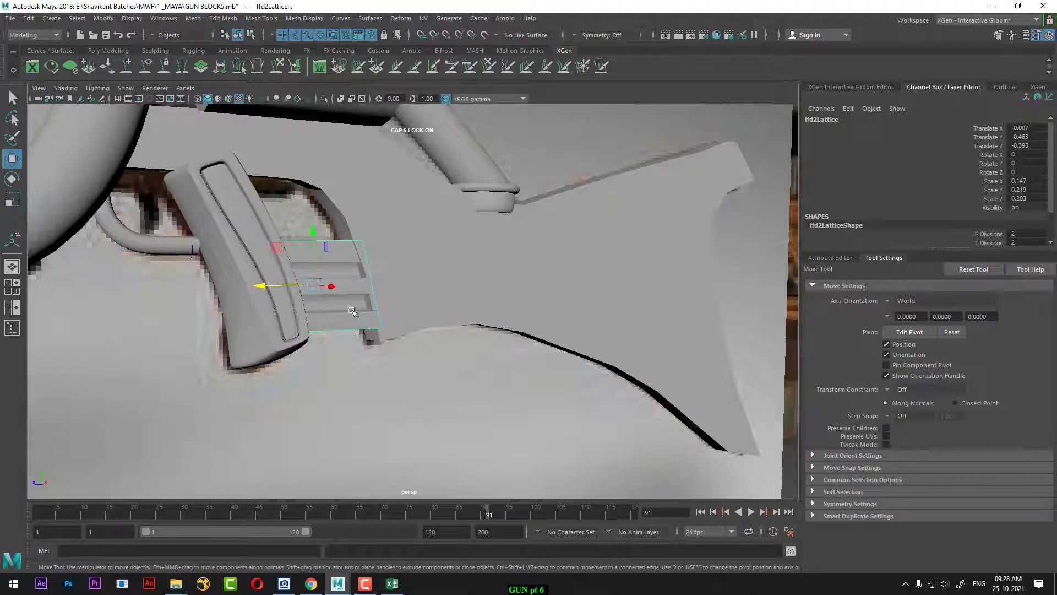
- Select the slotted block together with the gun body and delete their construction history
click(352, 312)
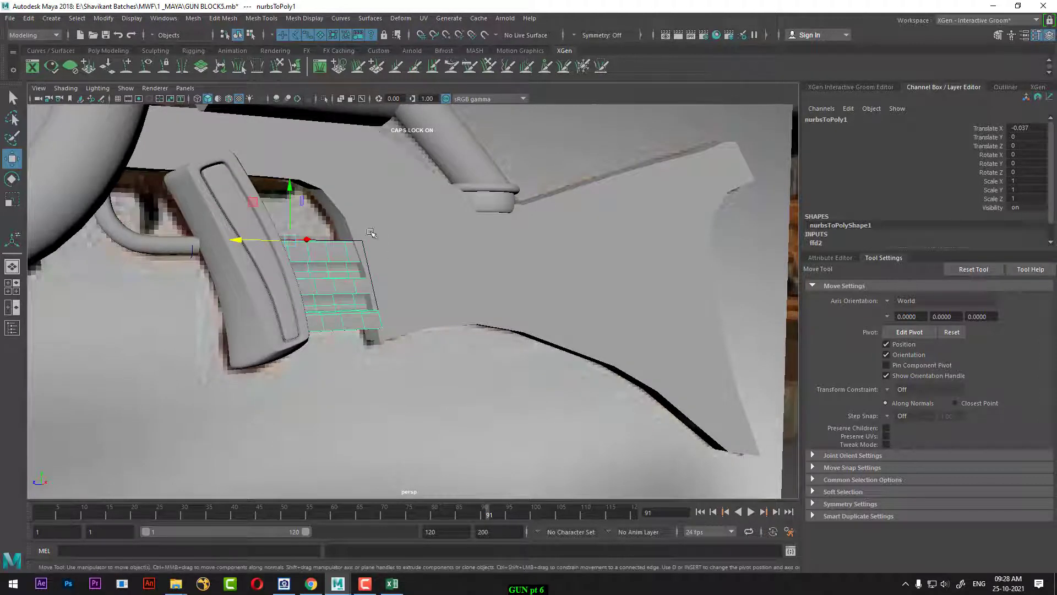
click(345, 290)
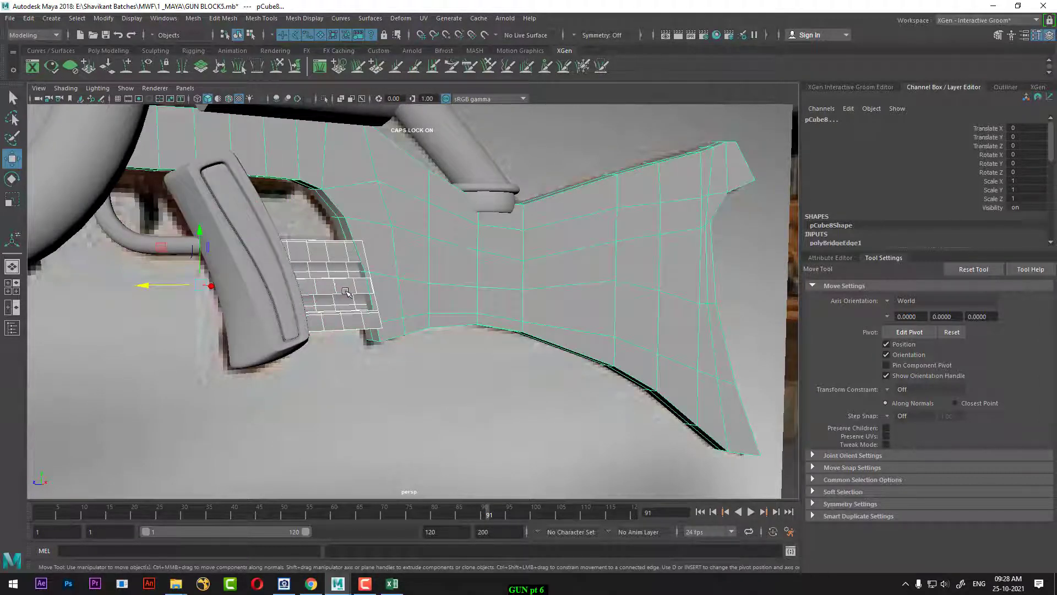
click(28, 18)
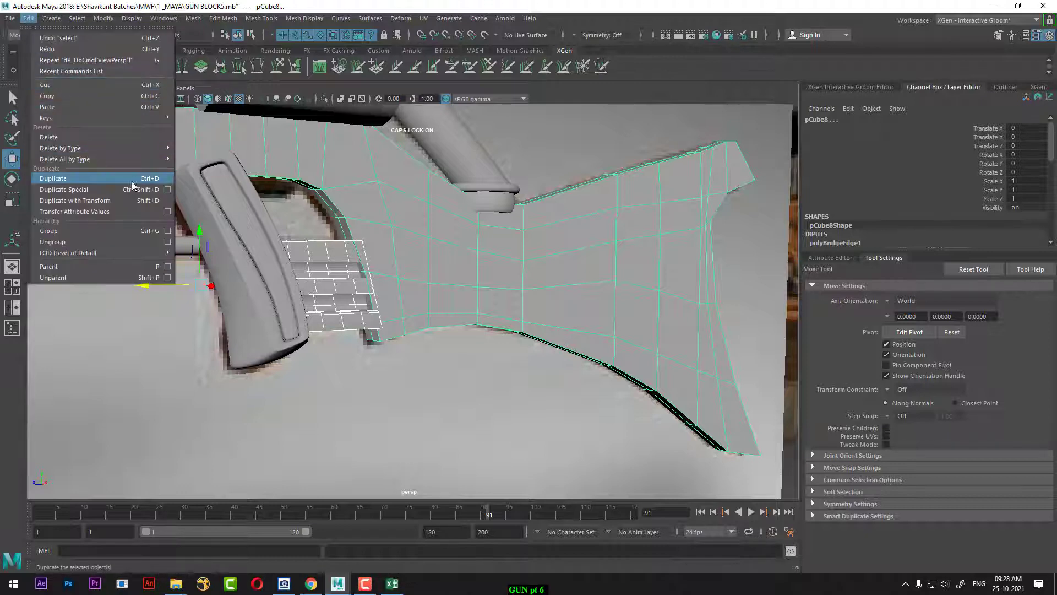
mouse_move(147, 155)
click(199, 157)
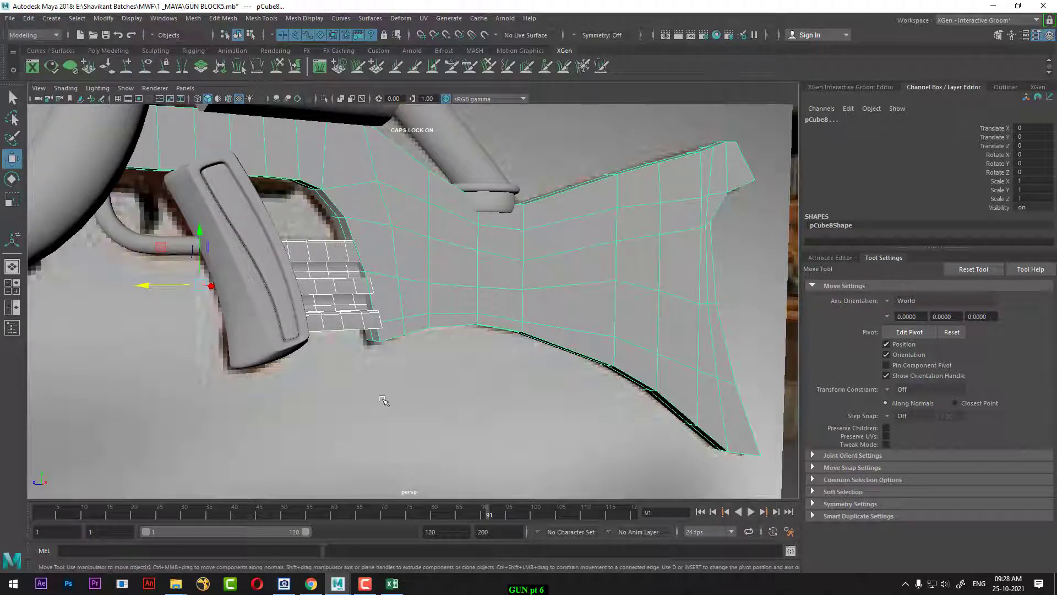
- Narrow the slotted block along X to a scale of 0.775 and check it against the whole gun
click(359, 298)
alt+drag(359, 298, 371, 284)
scroll(372, 282, up, 2)
alt+drag(313, 231, 267, 215)
key(r)
alt+drag(269, 221, 313, 292)
scroll(314, 292, down, 4)
alt+drag(375, 275, 447, 269)
alt+drag(494, 374, 520, 361)
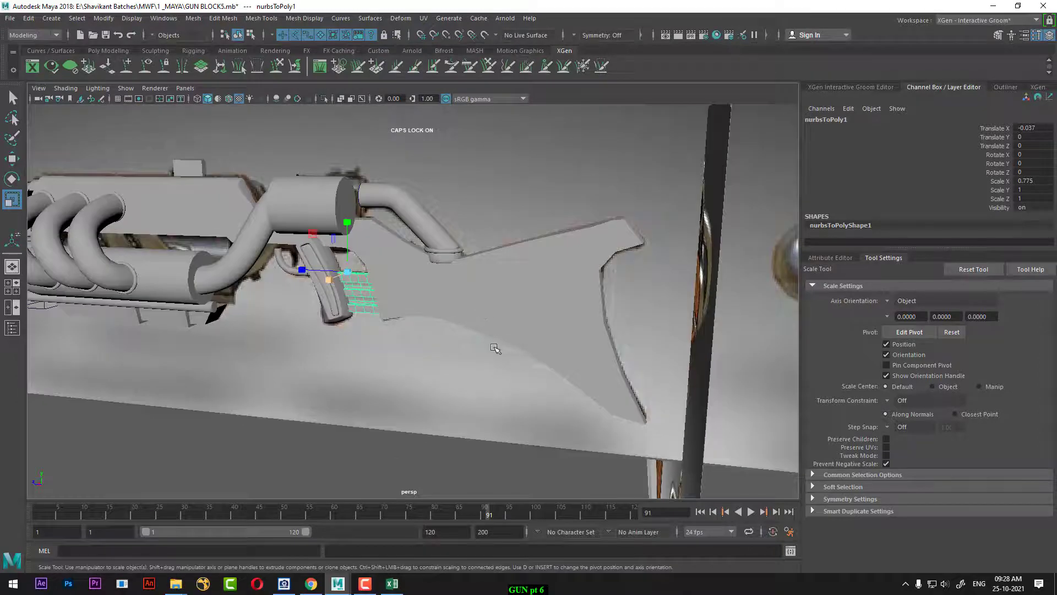
alt+drag(561, 423, 484, 424)
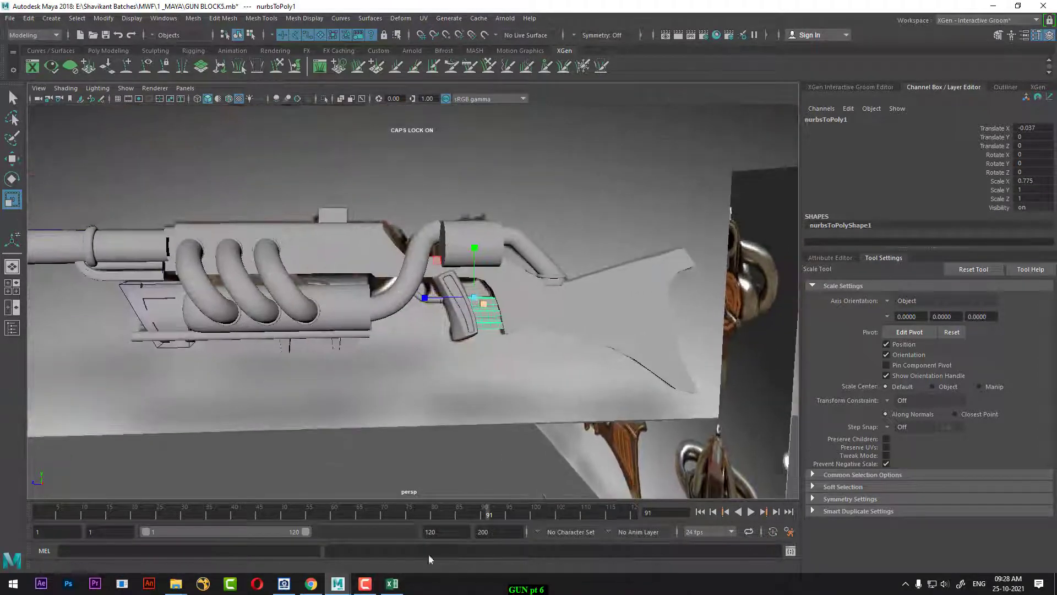
scroll(472, 432, down, 3)
alt+middle_drag(471, 432, 550, 438)
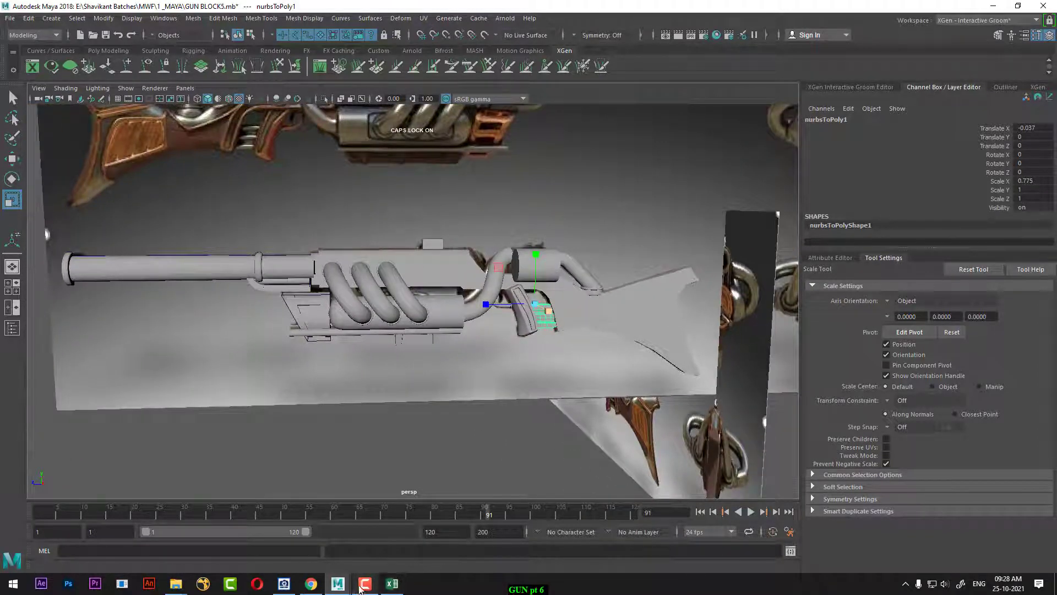